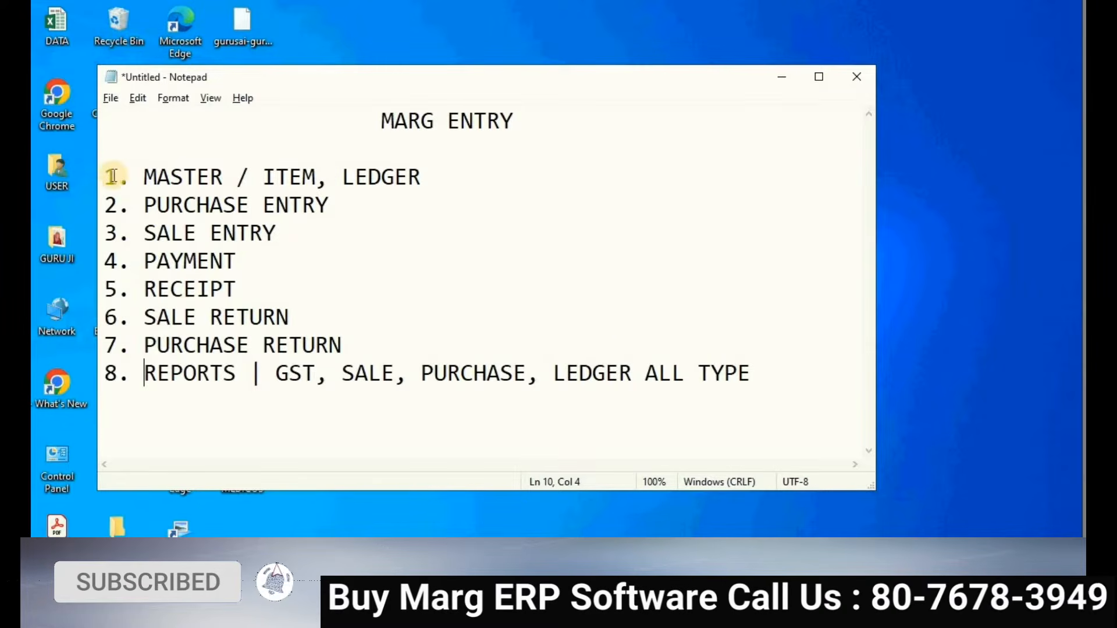
- Highlight the MASTER / ITEM, LEDGER, PURCHASE ENTRY and SALE ENTRY topic lines in Notepad
{"action": "left_click_drag", "start_coordinate": [436, 179], "coordinate": [99, 164]}
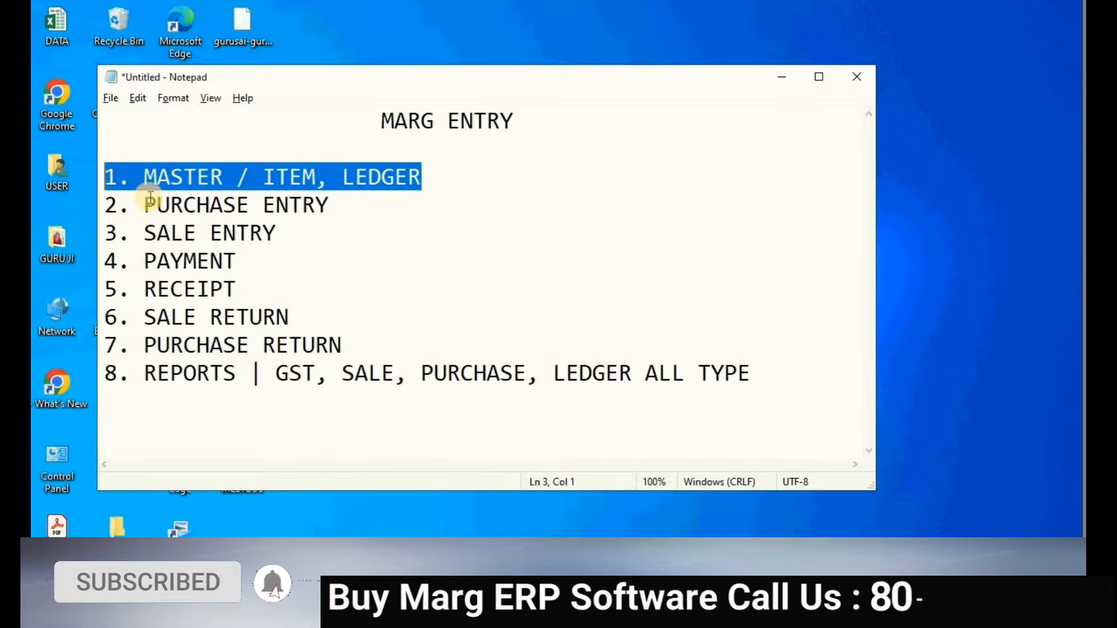
{"action": "left_click", "coordinate": [236, 205]}
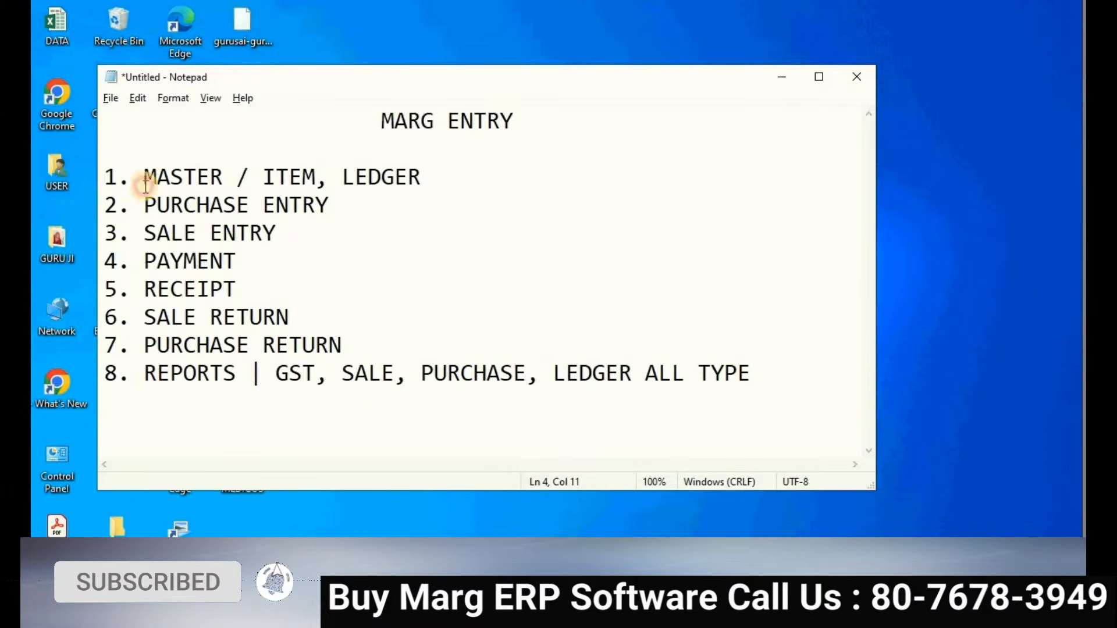
{"action": "left_click_drag", "start_coordinate": [353, 207], "coordinate": [416, 163]}
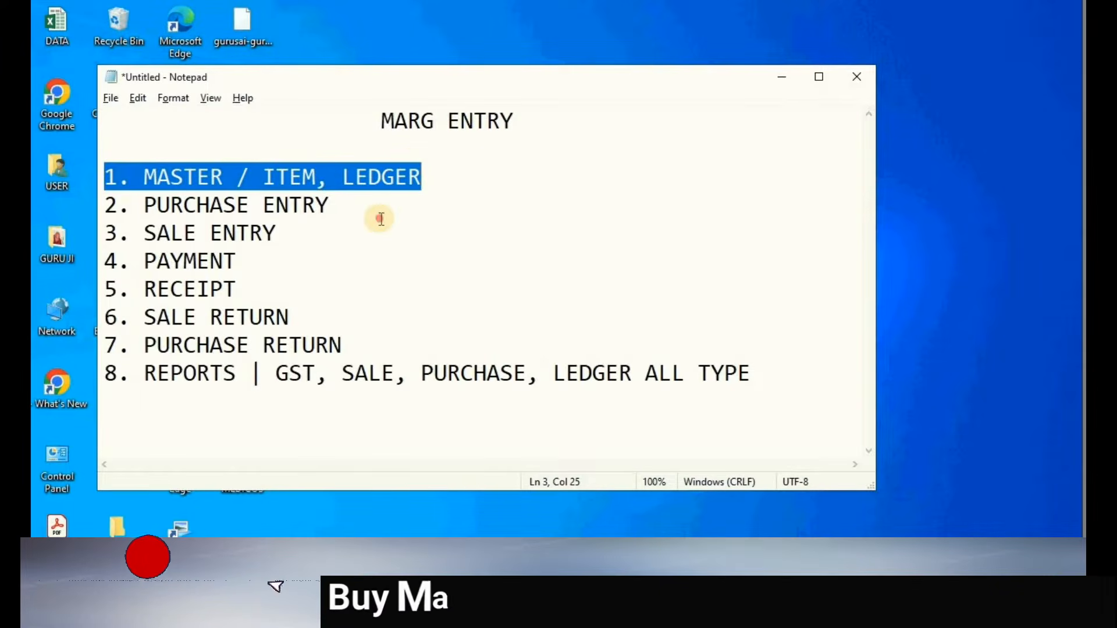
{"action": "key", "text": "Down"}
{"action": "key", "text": "Down"}
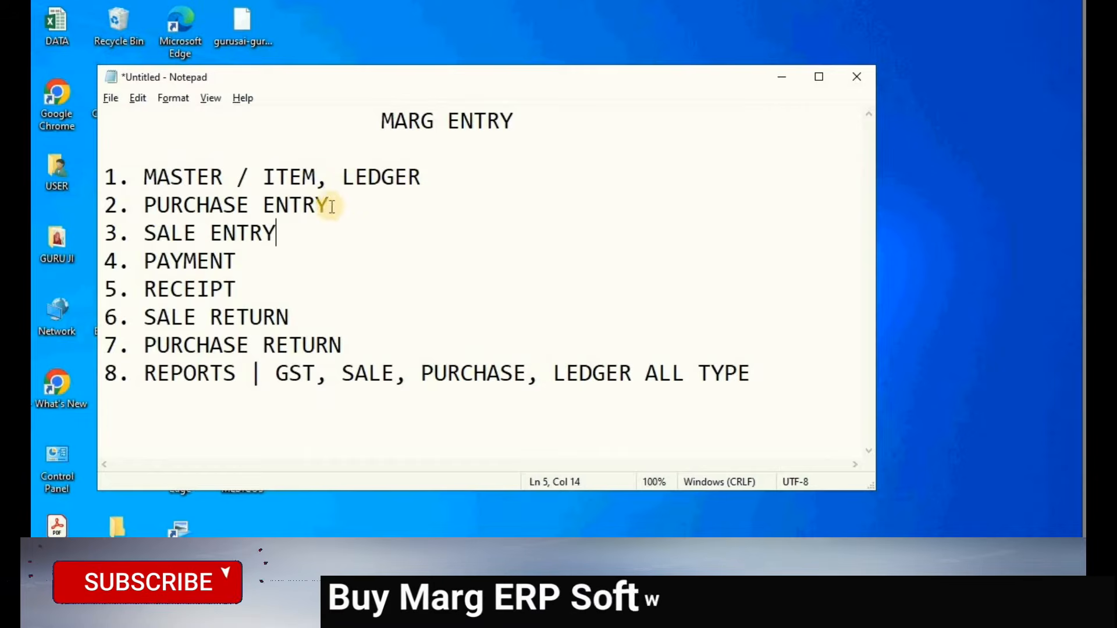
{"action": "left_click_drag", "start_coordinate": [329, 205], "coordinate": [108, 198]}
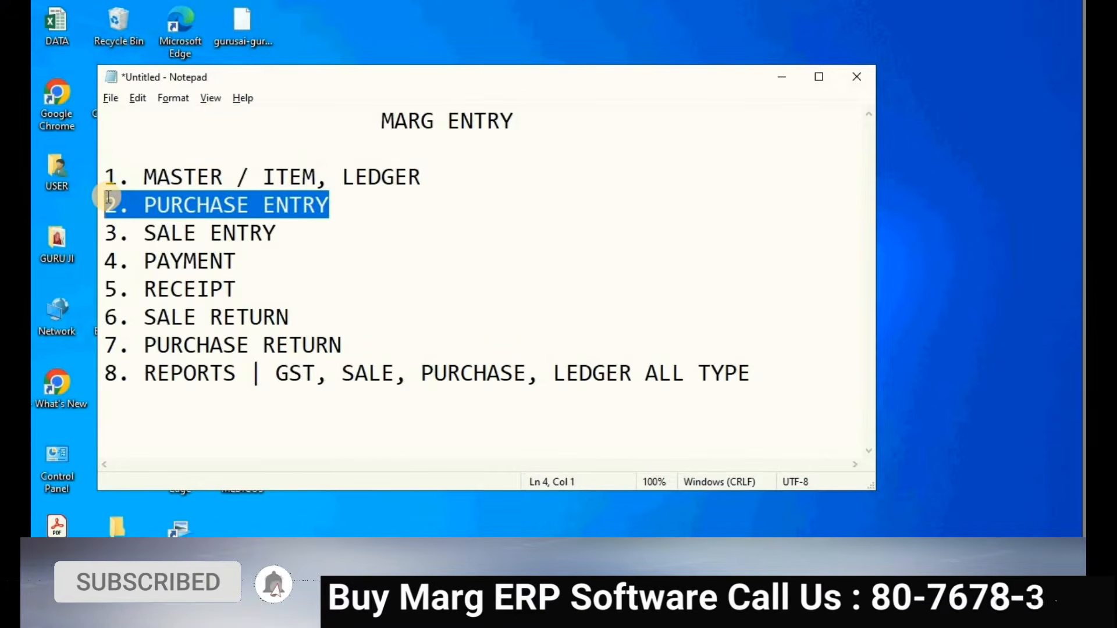
{"action": "left_click", "coordinate": [143, 208]}
{"action": "mouse_move", "coordinate": [106, 233]}
{"action": "left_mouse_down"}
{"action": "mouse_move", "coordinate": [283, 235]}
{"action": "mouse_move", "coordinate": [108, 252]}
{"action": "left_mouse_up"}
{"action": "left_click", "coordinate": [284, 234]}
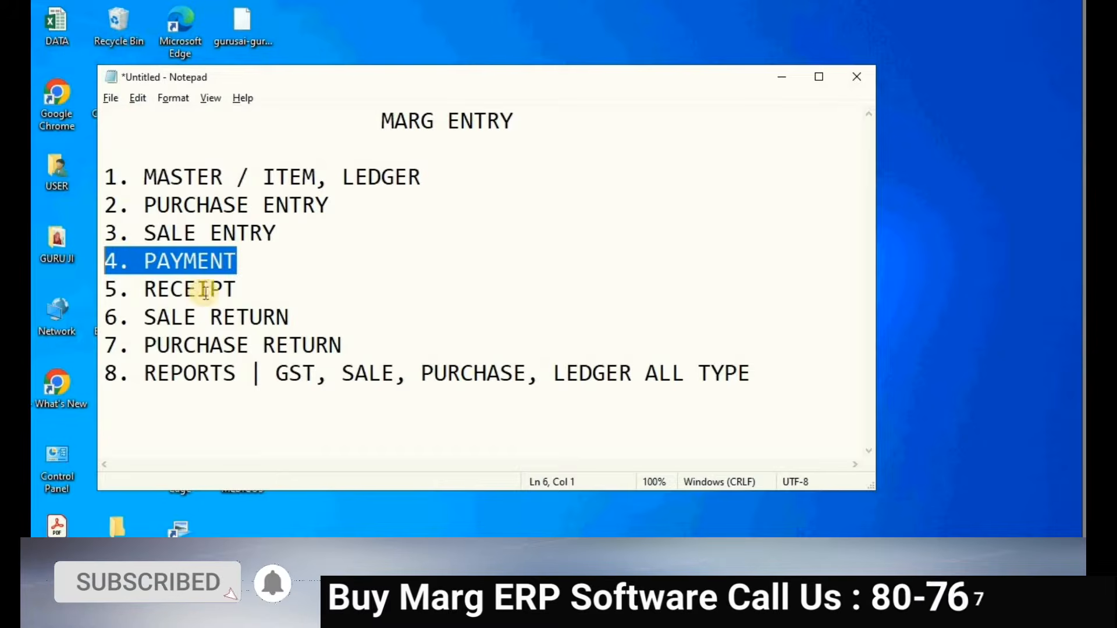
- Highlight the RECEIPT, SALE RETURN, PURCHASE RETURN and REPORTS topics, including the GST report types
{"action": "left_click_drag", "start_coordinate": [240, 291], "coordinate": [110, 289]}
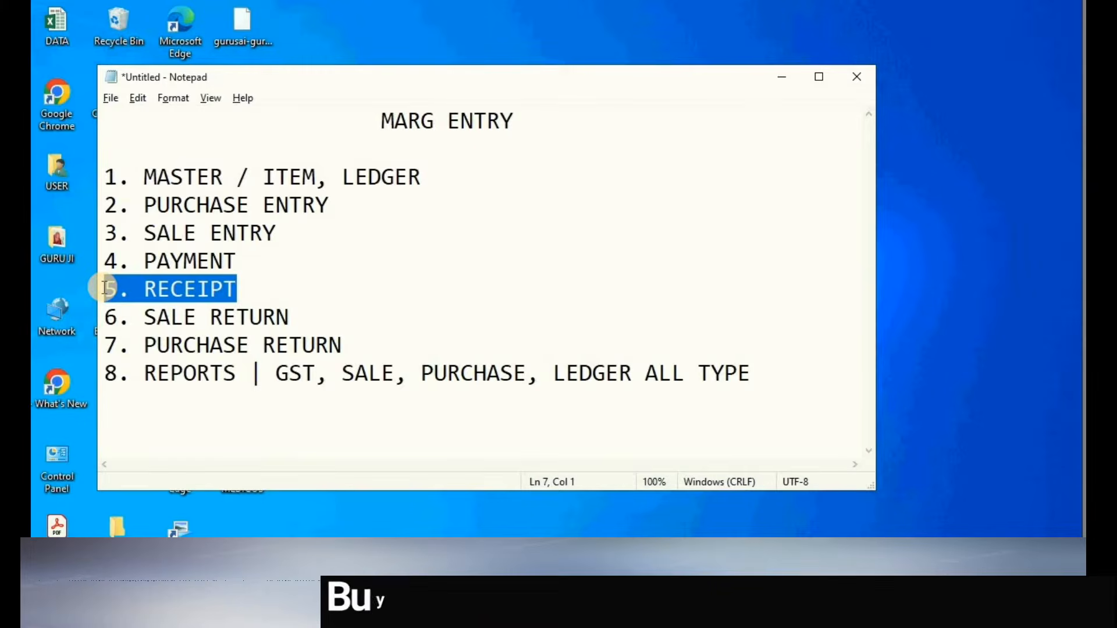
{"action": "left_click", "coordinate": [293, 291]}
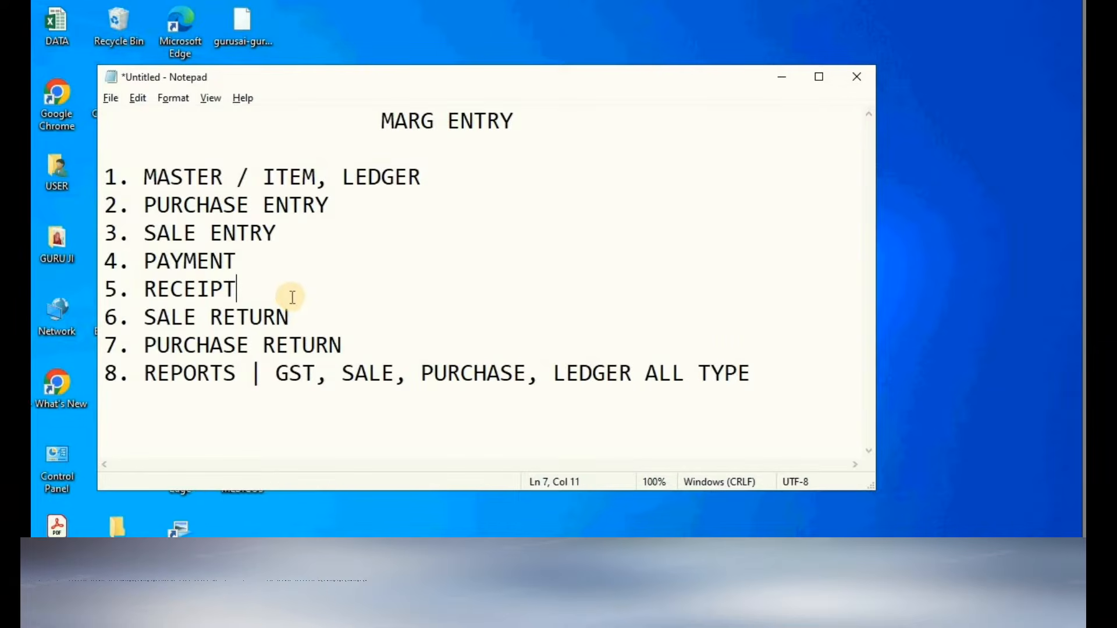
{"action": "left_click_drag", "start_coordinate": [289, 317], "coordinate": [102, 314]}
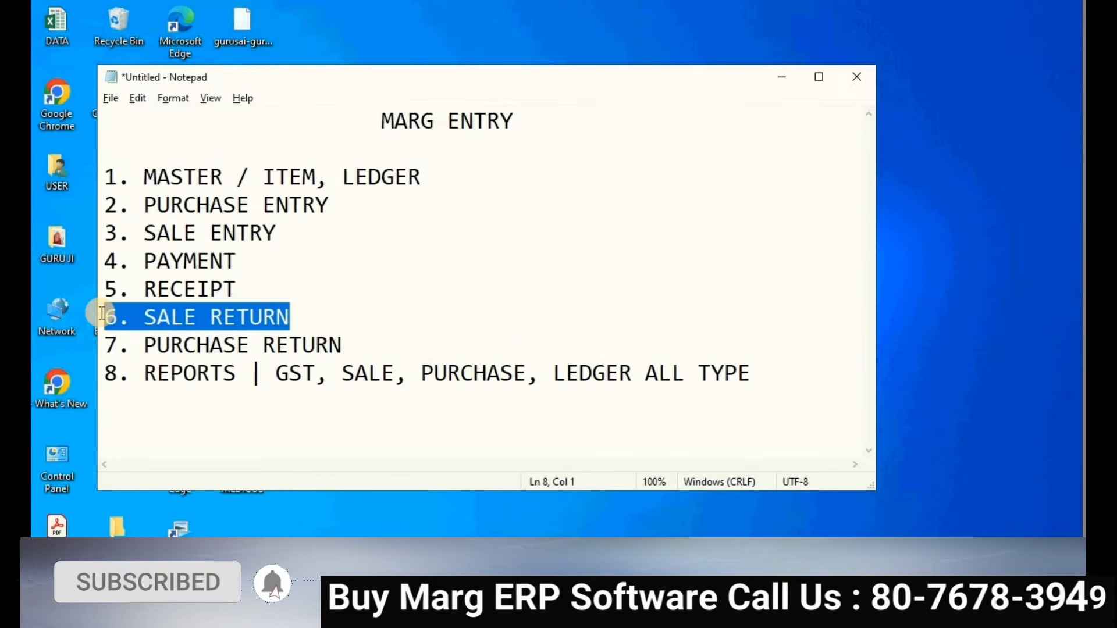
{"action": "left_click_drag", "start_coordinate": [352, 345], "coordinate": [109, 347]}
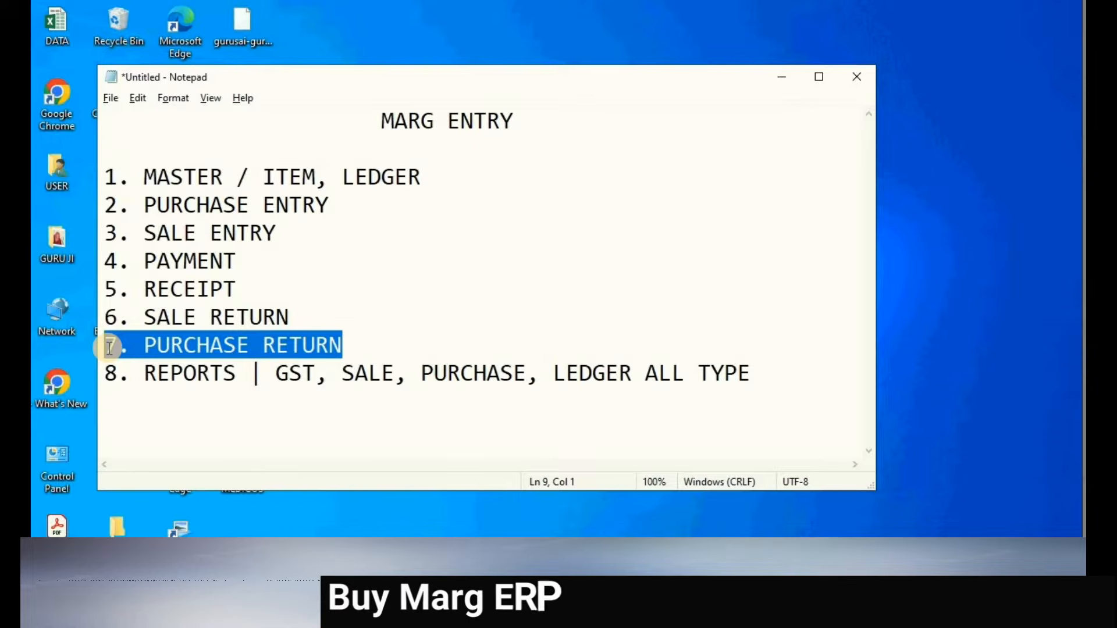
{"action": "left_click", "coordinate": [161, 387]}
{"action": "left_click_drag", "start_coordinate": [107, 372], "coordinate": [239, 377]}
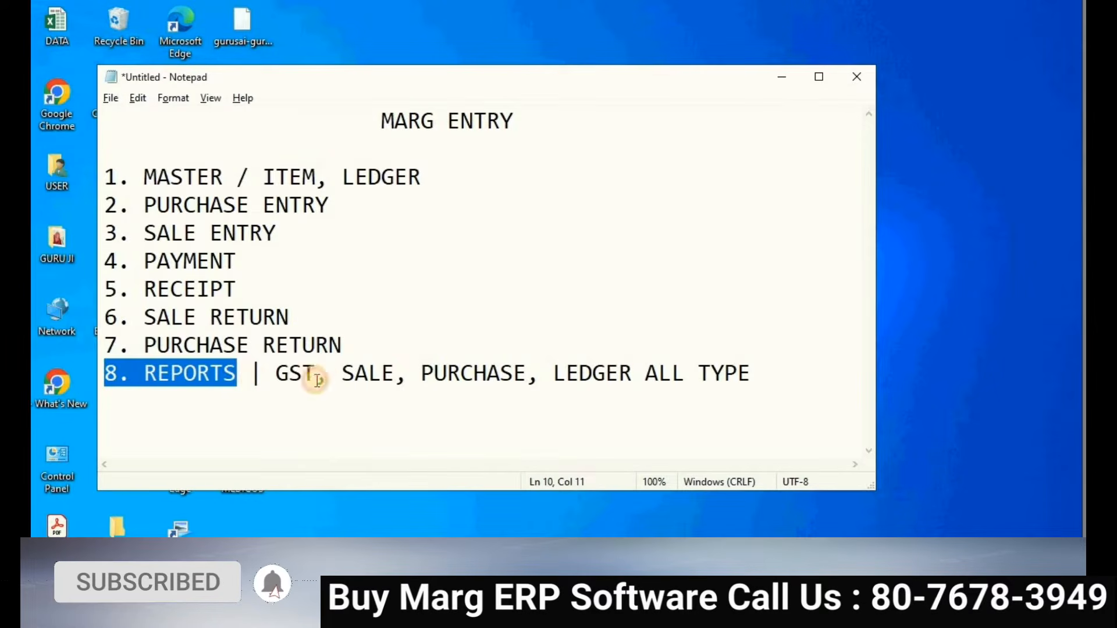
{"action": "left_click_drag", "start_coordinate": [332, 381], "coordinate": [409, 376]}
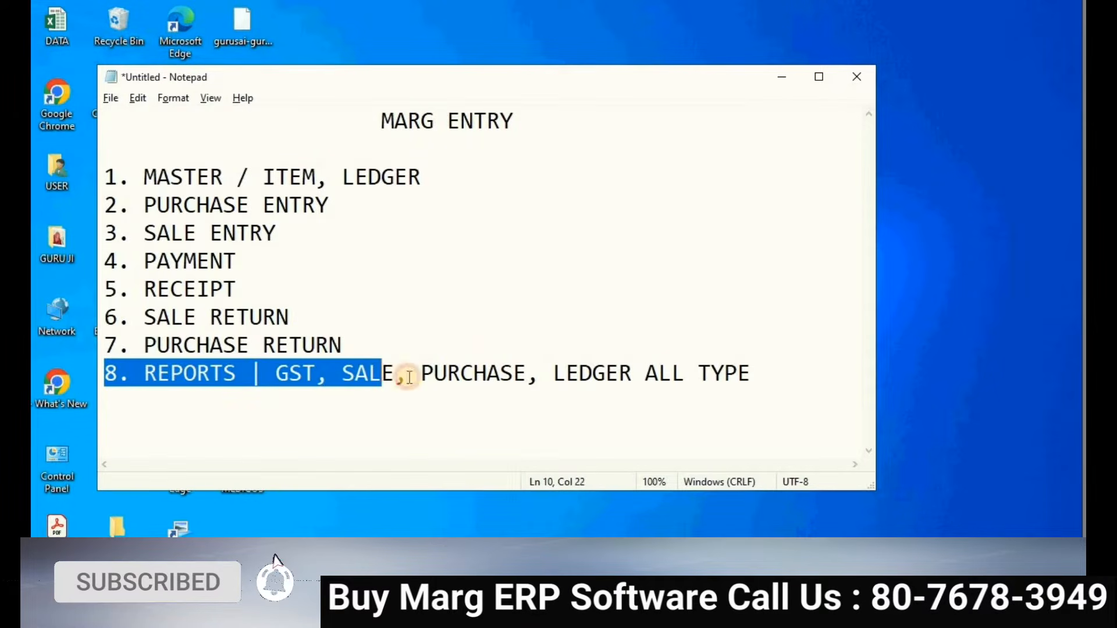
{"action": "left_click_drag", "start_coordinate": [487, 358], "coordinate": [788, 352]}
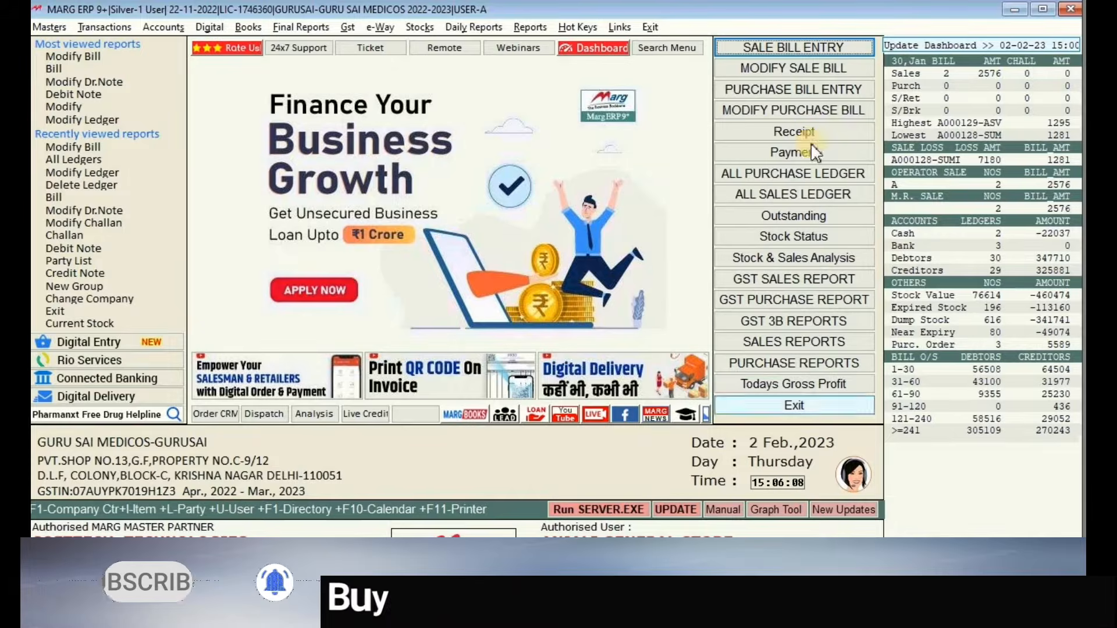
{"action": "left_click", "coordinate": [52, 28]}
{"action": "mouse_move", "coordinate": [185, 82]}
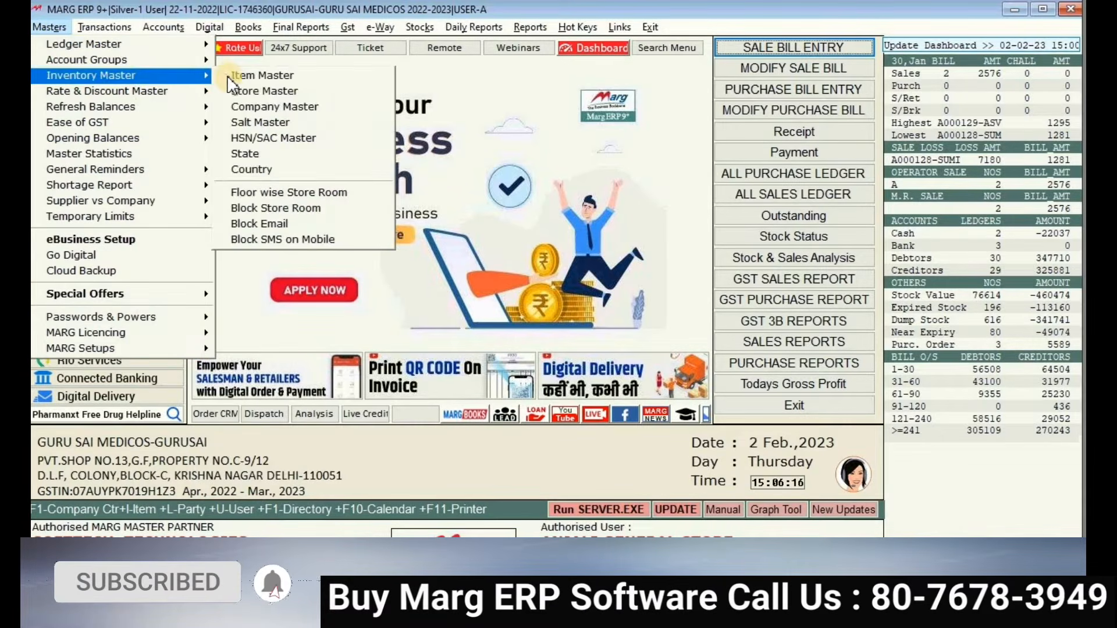
{"action": "left_click", "coordinate": [230, 78]}
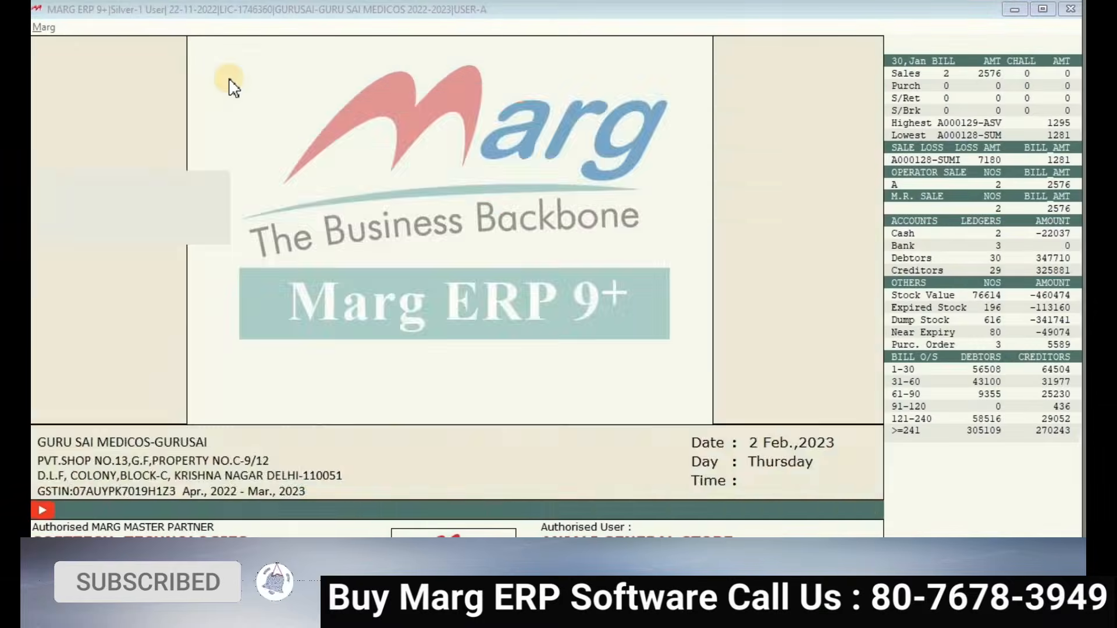
{"action": "key", "text": "Down"}
{"action": "key", "text": "Down"}
{"action": "key", "text": "Down"}
{"action": "key", "text": "Down"}
{"action": "key", "text": "Down"}
{"action": "key", "text": "Down"}
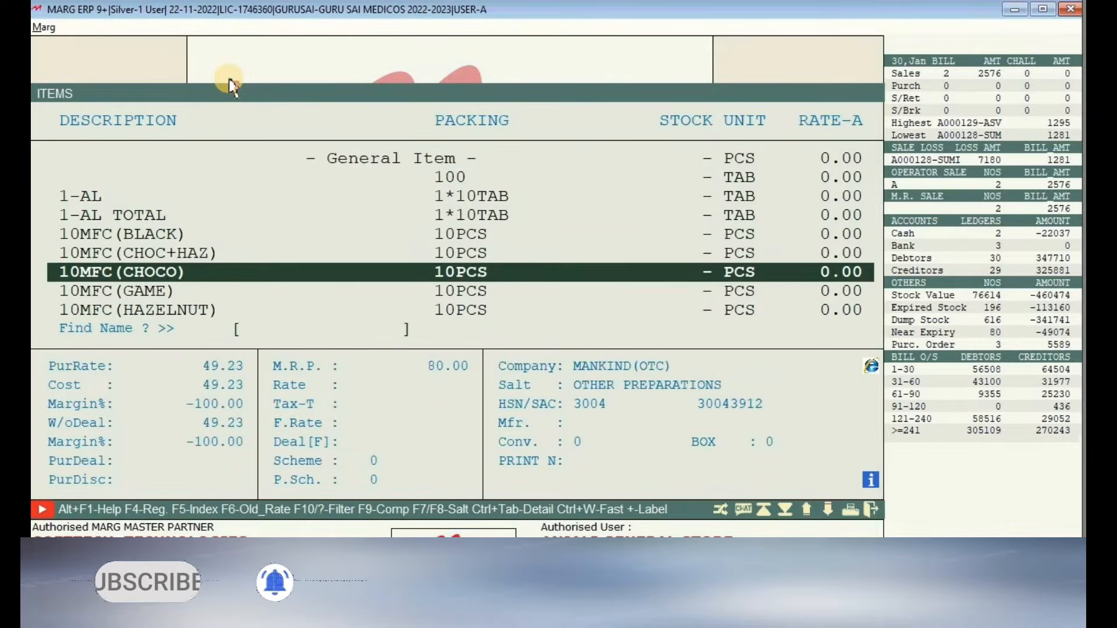
{"action": "key", "text": "Up"}
{"action": "key", "text": "Up"}
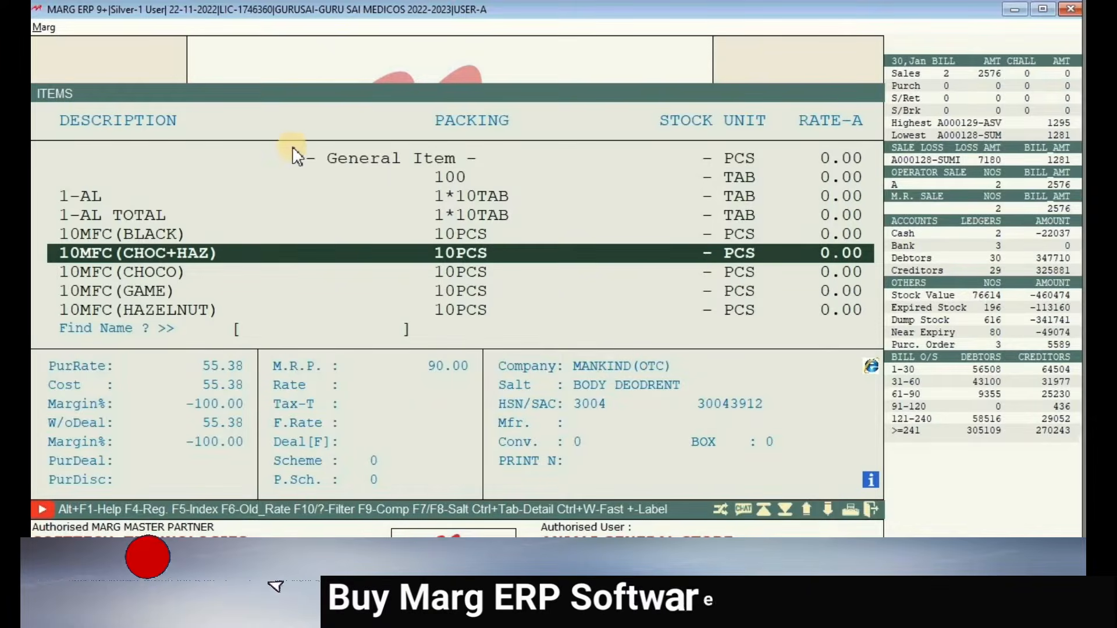
{"action": "key", "text": "Escape"}
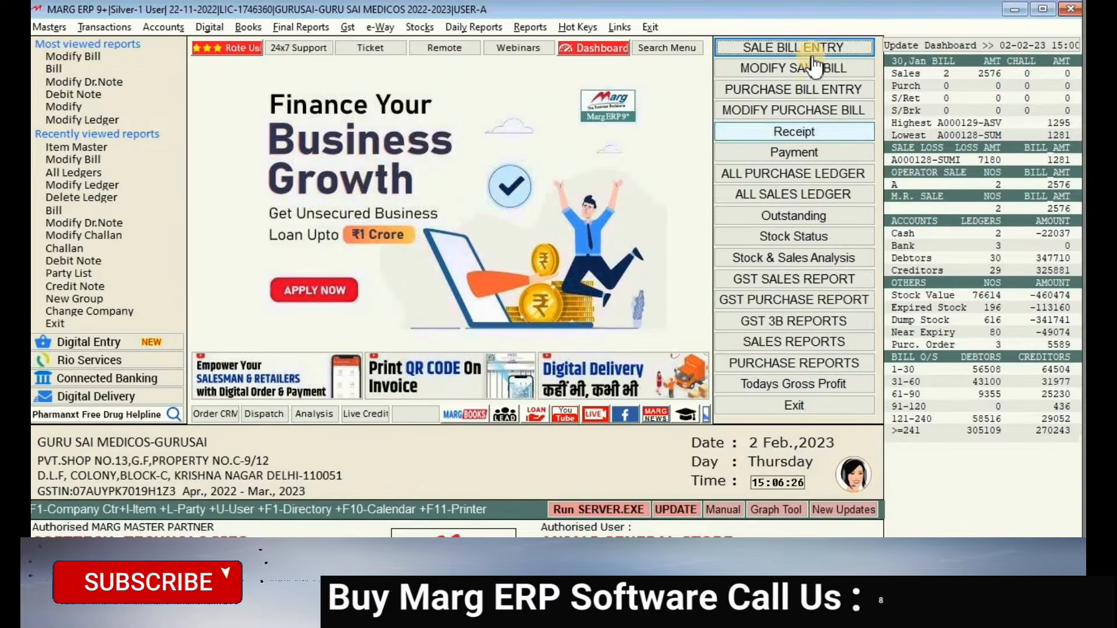
{"action": "left_click", "coordinate": [809, 56]}
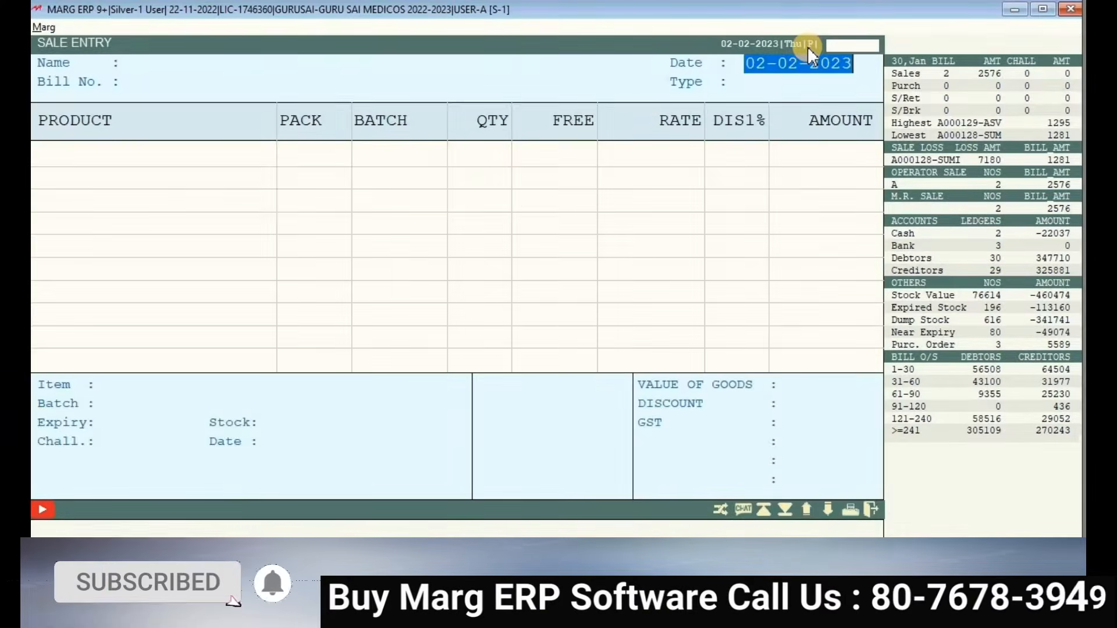
{"action": "key", "text": "Return"}
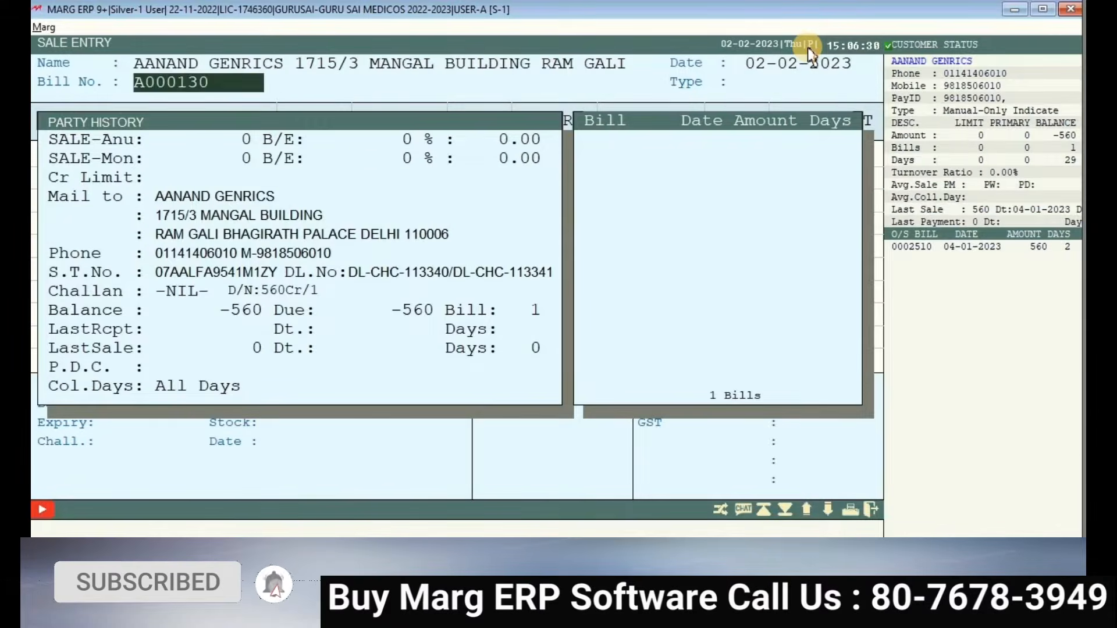
{"action": "key", "text": "Return"}
{"action": "key", "text": "Return"}
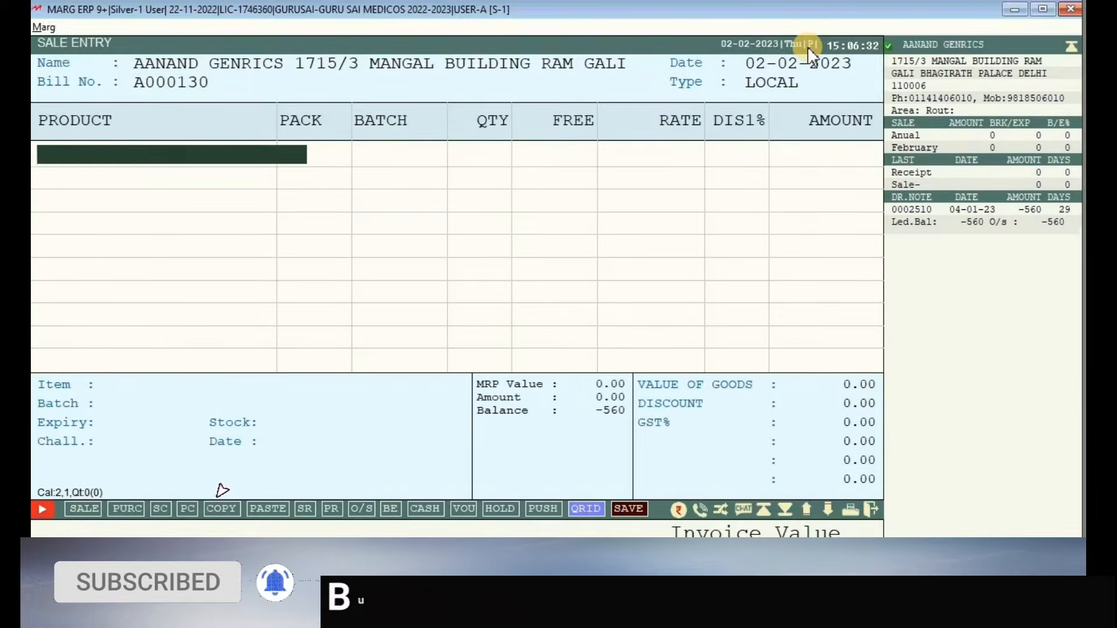
{"action": "key", "text": "Return"}
{"action": "key", "text": "Down"}
{"action": "key", "text": "Down"}
{"action": "key", "text": "Down"}
{"action": "key", "text": "Down"}
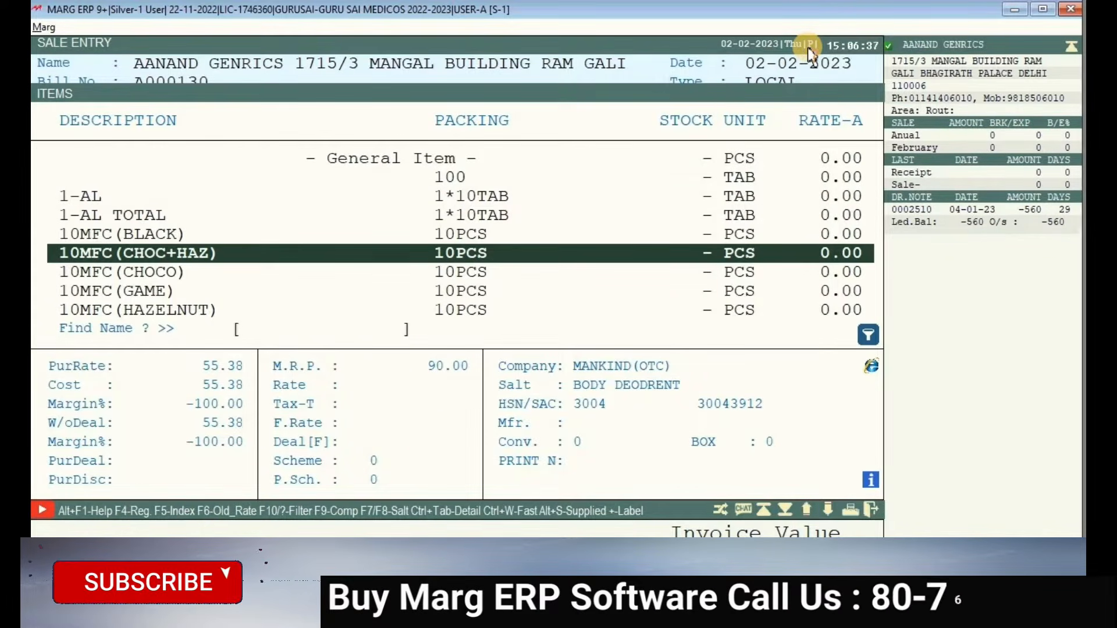
{"action": "key", "text": "Escape"}
{"action": "key", "text": "Escape"}
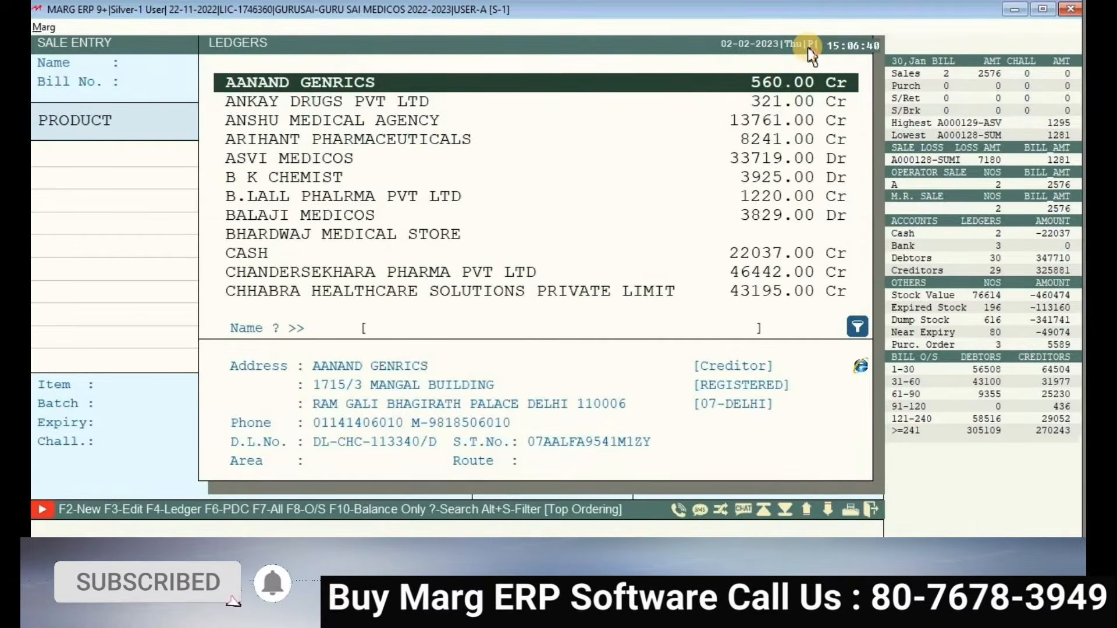
{"action": "key", "text": "Escape"}
{"action": "key", "text": "Escape"}
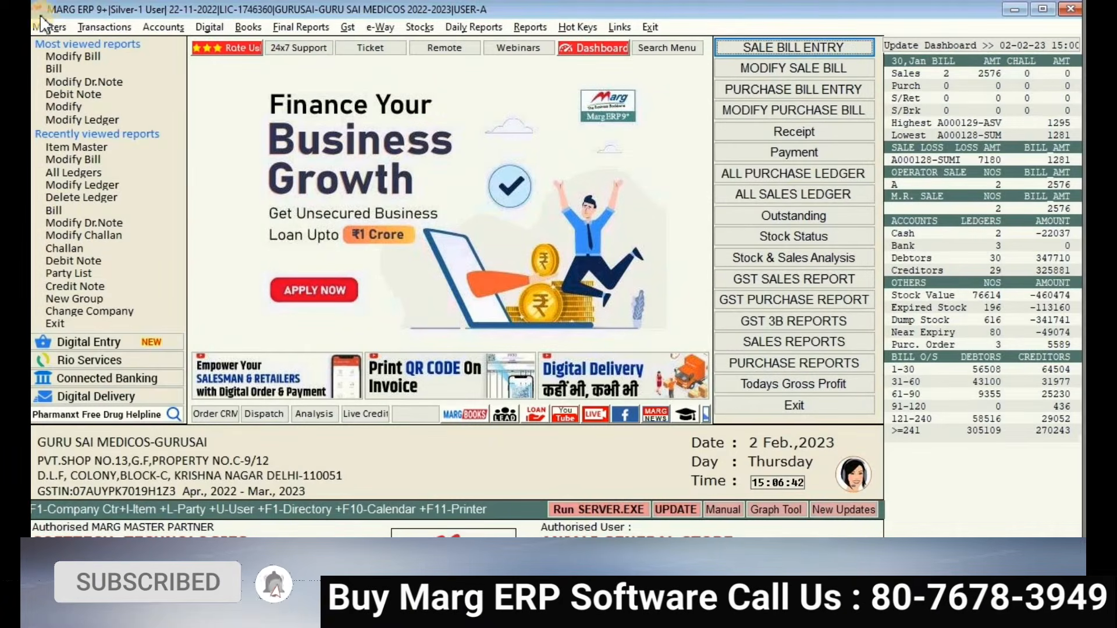
- Open the inventory items list from the masters menu and move down to 3MFC-(XXL)
{"action": "left_click", "coordinate": [50, 26]}
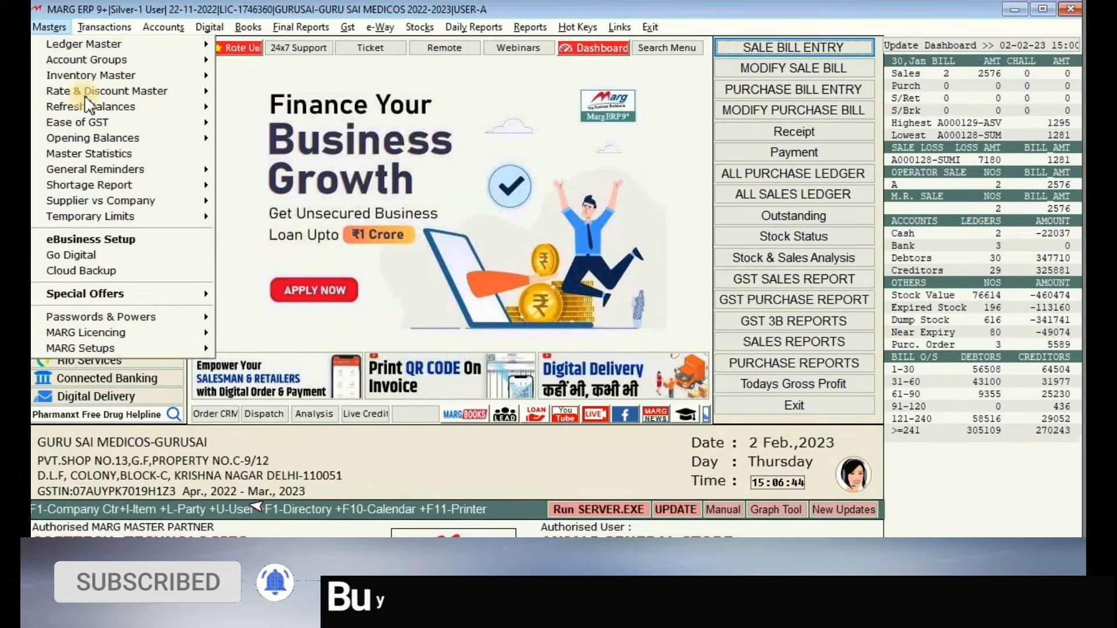
{"action": "left_click", "coordinate": [175, 77]}
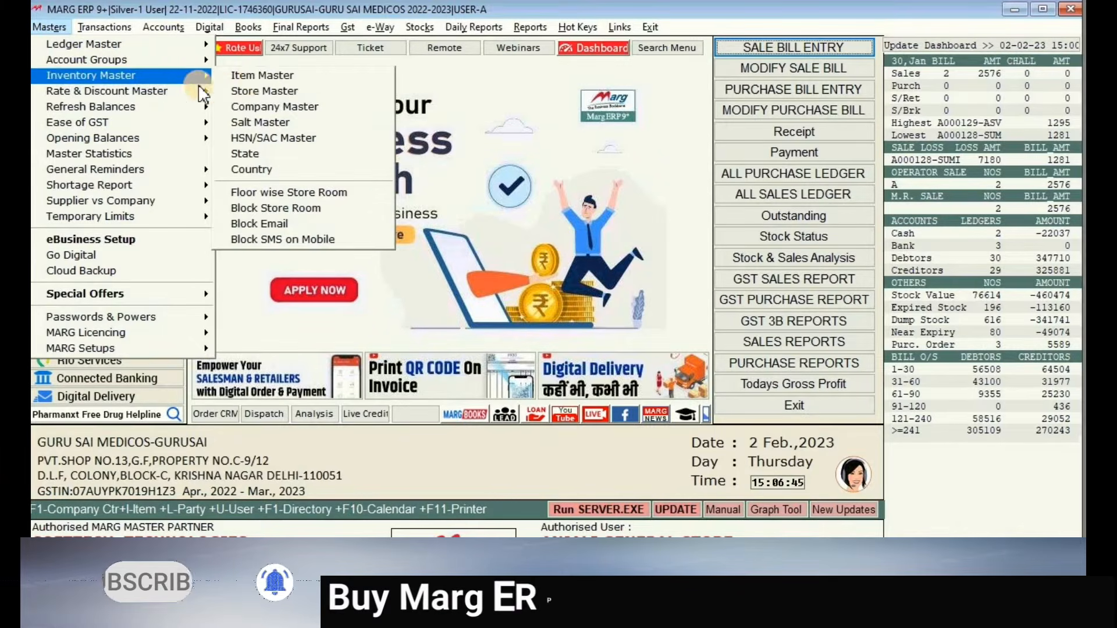
{"action": "left_click", "coordinate": [259, 77]}
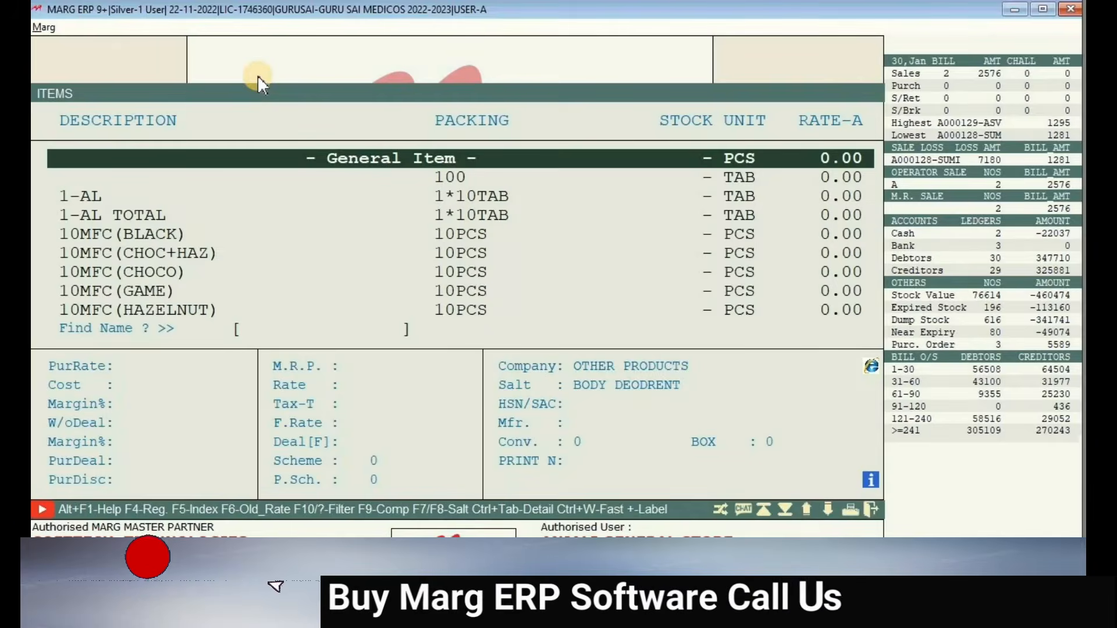
{"action": "key", "text": "Down"}
{"action": "key", "text": "Down"}
{"action": "key", "text": "Down"}
{"action": "key", "text": "Down"}
{"action": "key", "text": "Down"}
{"action": "key", "text": "Down"}
{"action": "key", "text": "Down"}
{"action": "key", "text": "Down"}
{"action": "key", "text": "Down"}
{"action": "key", "text": "Down"}
{"action": "key", "text": "Down"}
{"action": "key", "text": "Down"}
{"action": "key", "text": "Down"}
{"action": "key", "text": "Down"}
{"action": "key", "text": "Down"}
{"action": "key", "text": "Down"}
{"action": "key", "text": "Down"}
{"action": "key", "text": "Down"}
{"action": "key", "text": "Down"}
{"action": "key", "text": "Down"}
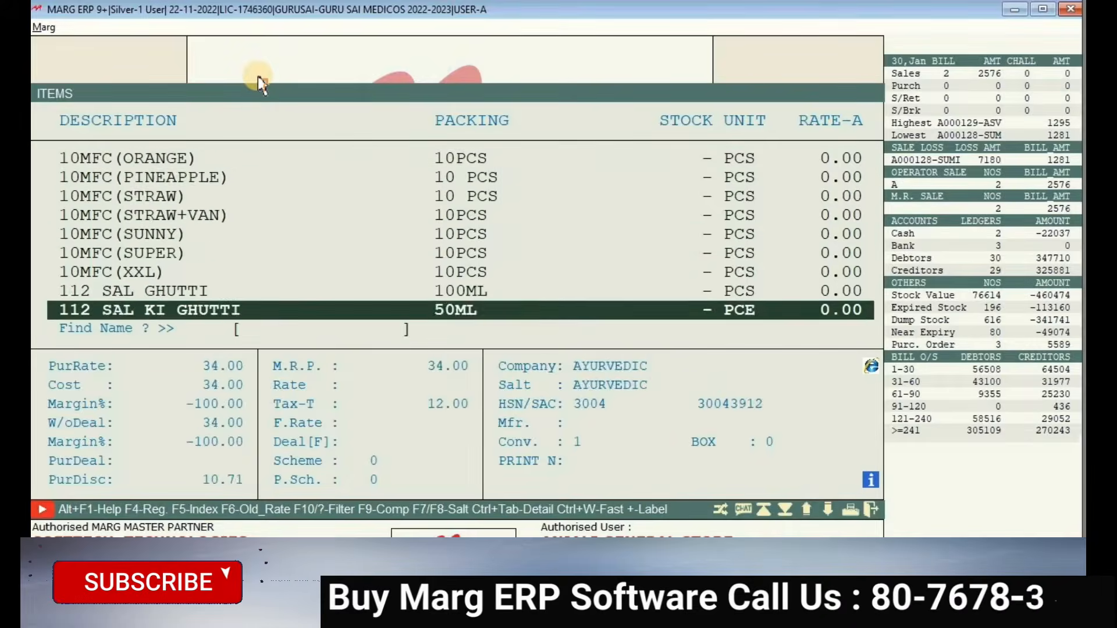
{"action": "key", "text": "Down"}
{"action": "key", "text": "Down"}
{"action": "key", "text": "Down"}
{"action": "key", "text": "Down"}
{"action": "key", "text": "Down"}
{"action": "key", "text": "Down"}
{"action": "key", "text": "Down"}
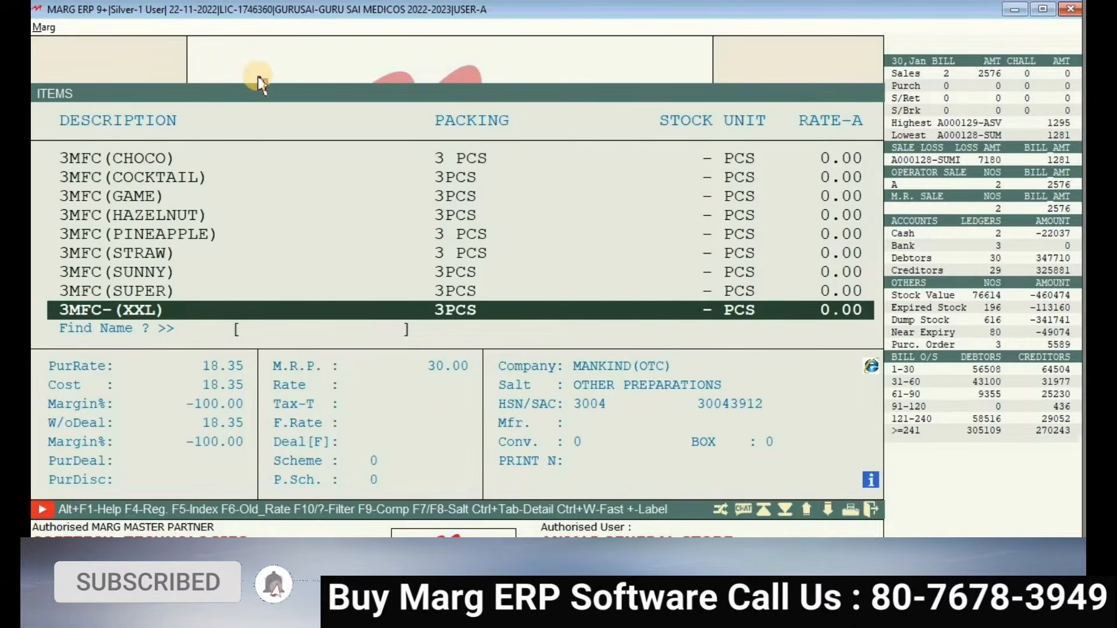
- Start a new product with F2 and enter the name TEST CROCIN
{"action": "key", "text": "F2"}
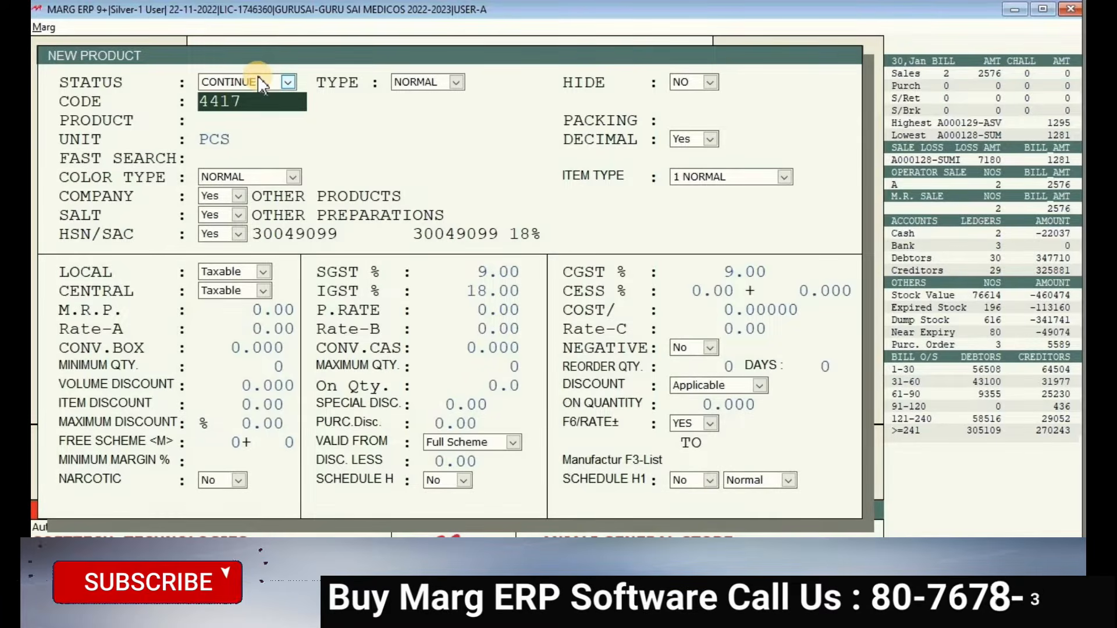
{"action": "key", "text": "Return"}
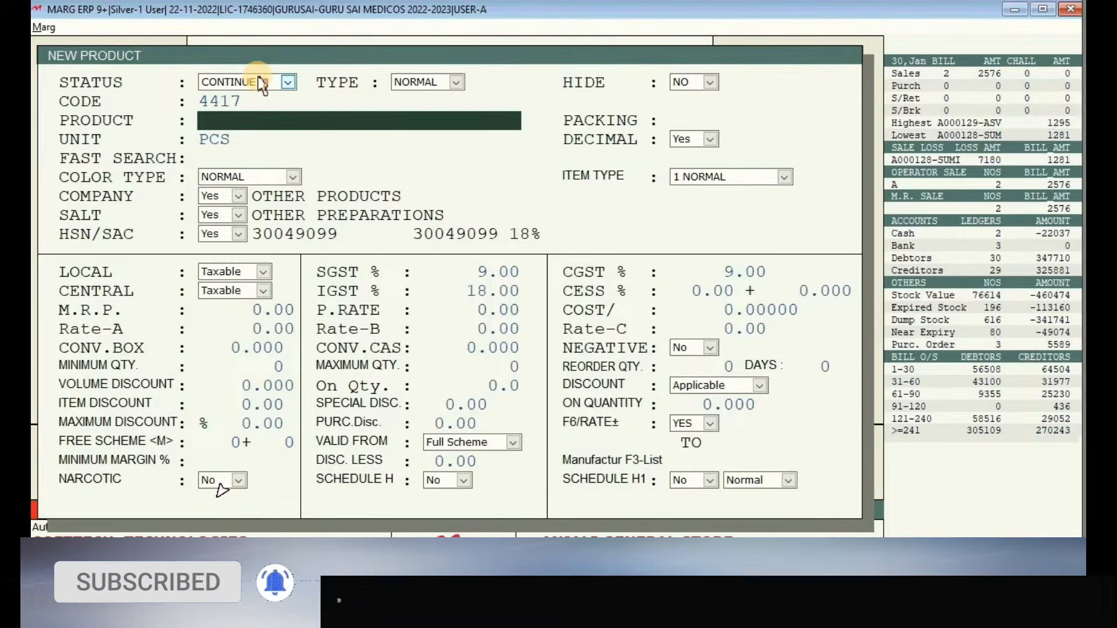
{"action": "type", "text": "TEST"}
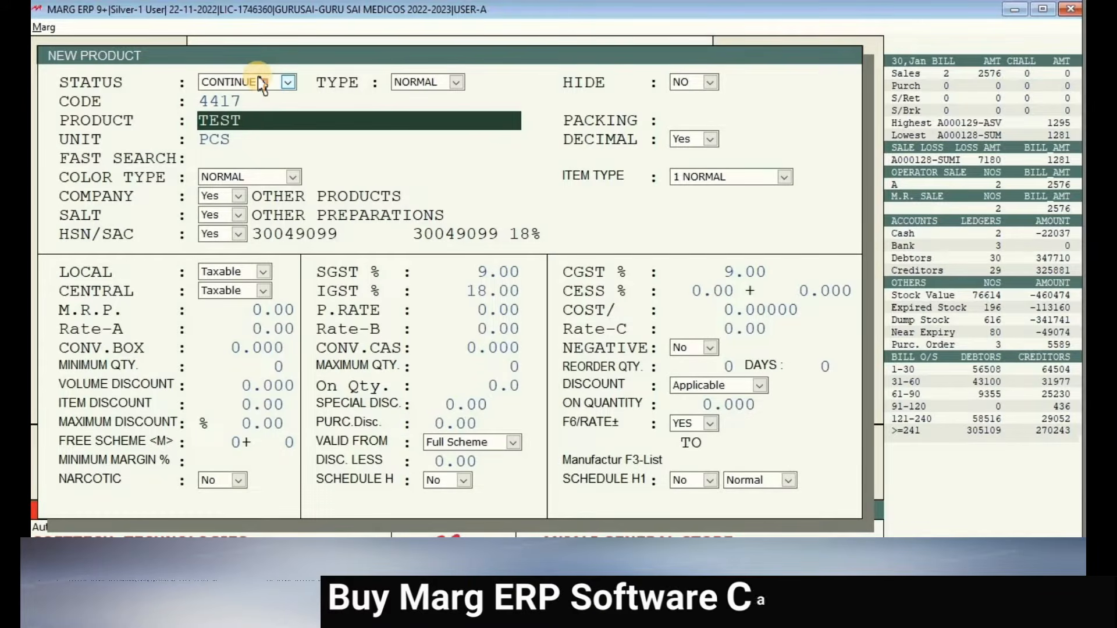
{"action": "type", "text": " CRO"}
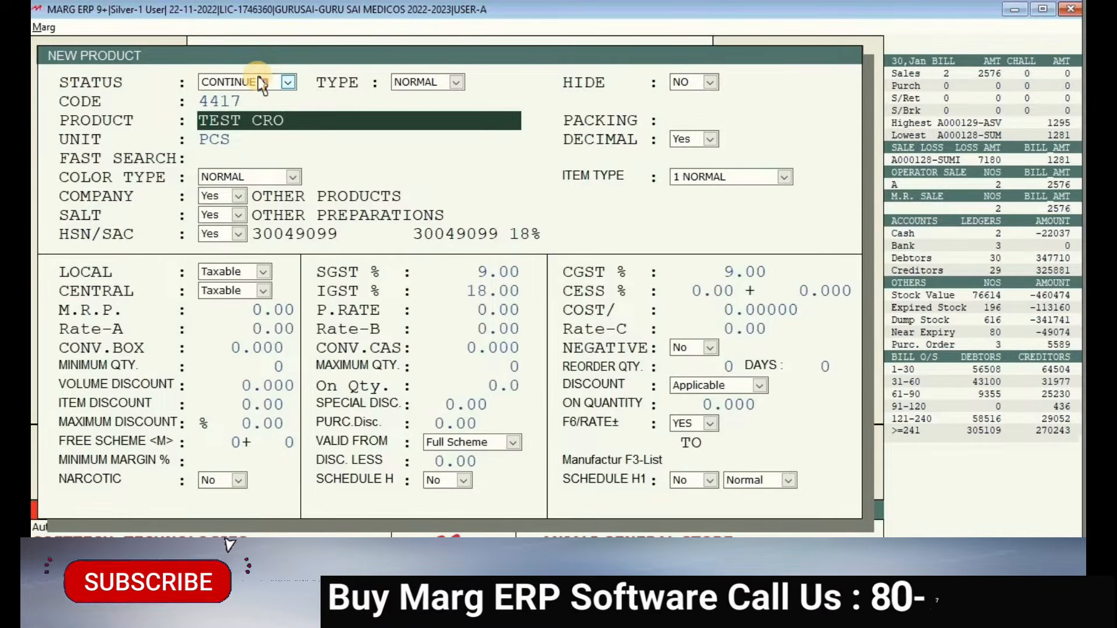
{"action": "type", "text": "CIN"}
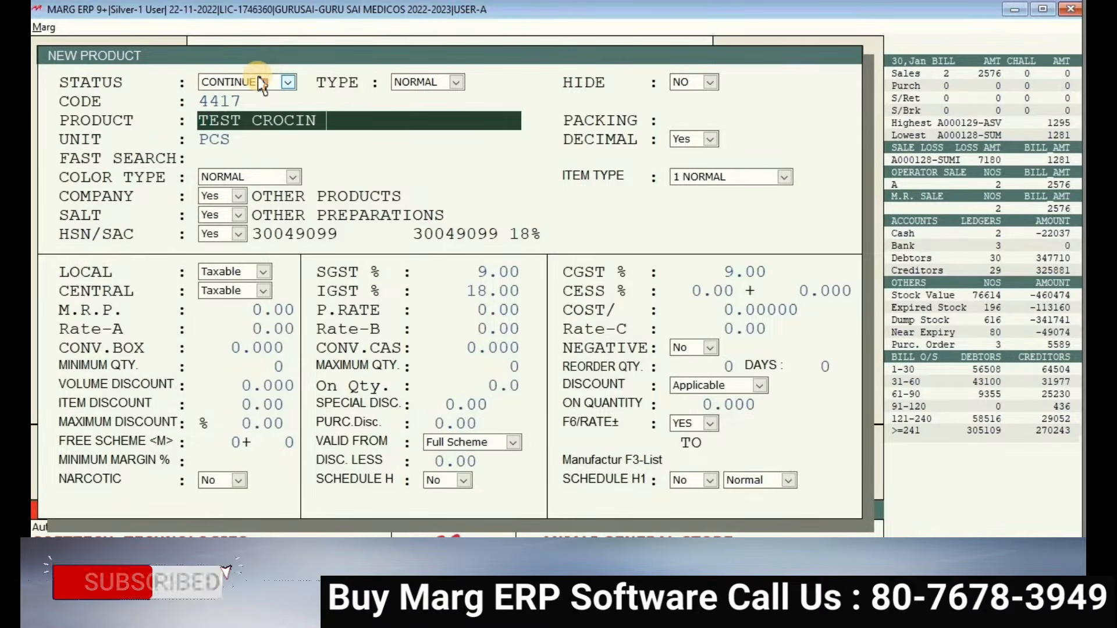
{"action": "key", "text": "Return"}
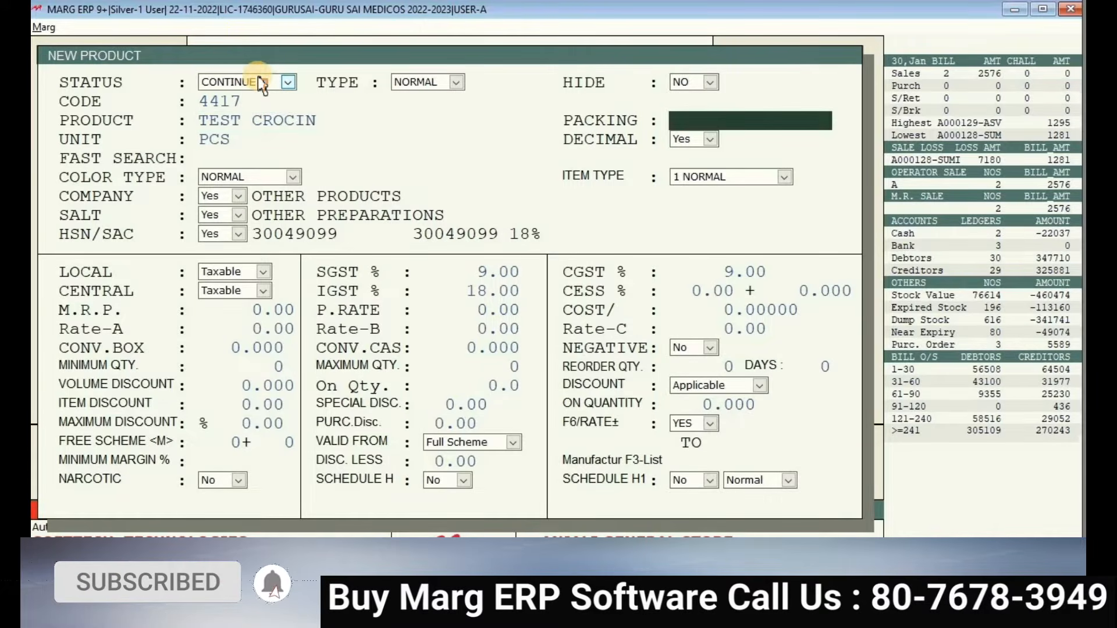
{"action": "key", "text": "Up"}
- Set packing to 10TAB and replace the PCS unit with STRP
{"action": "key", "text": "Return"}
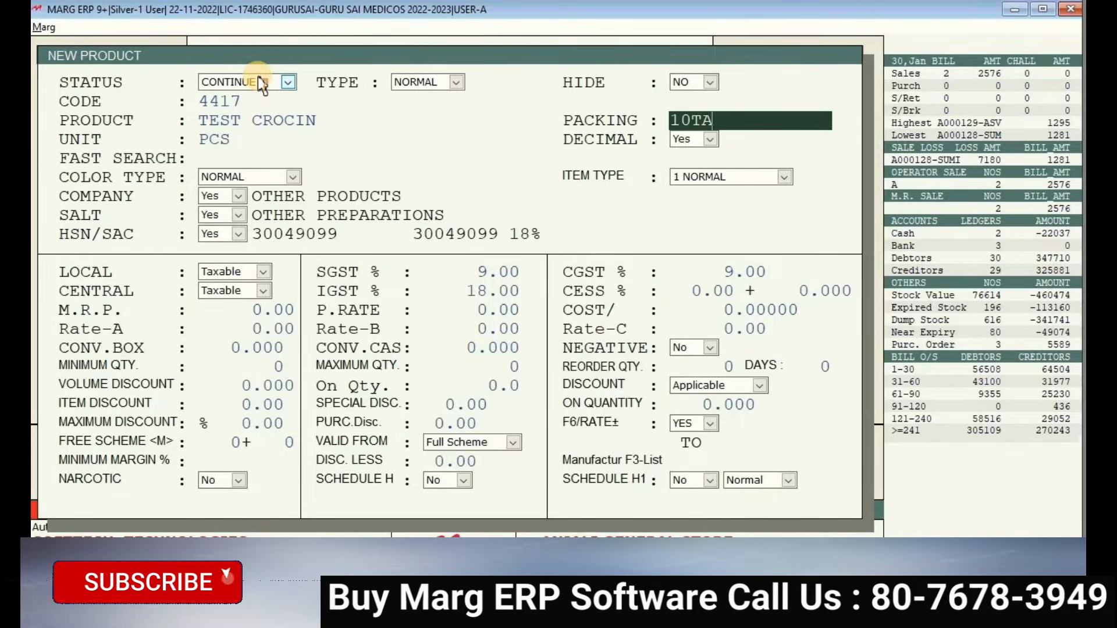
{"action": "type", "text": "B"}
{"action": "key", "text": "Return"}
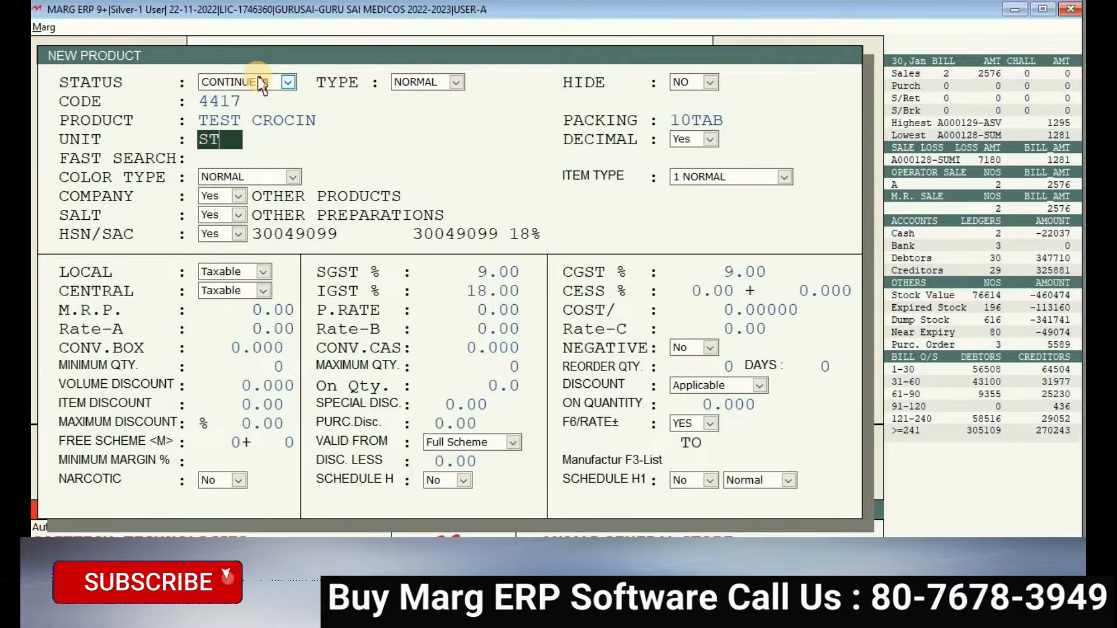
{"action": "type", "text": "RP"}
{"action": "key", "text": "Return"}
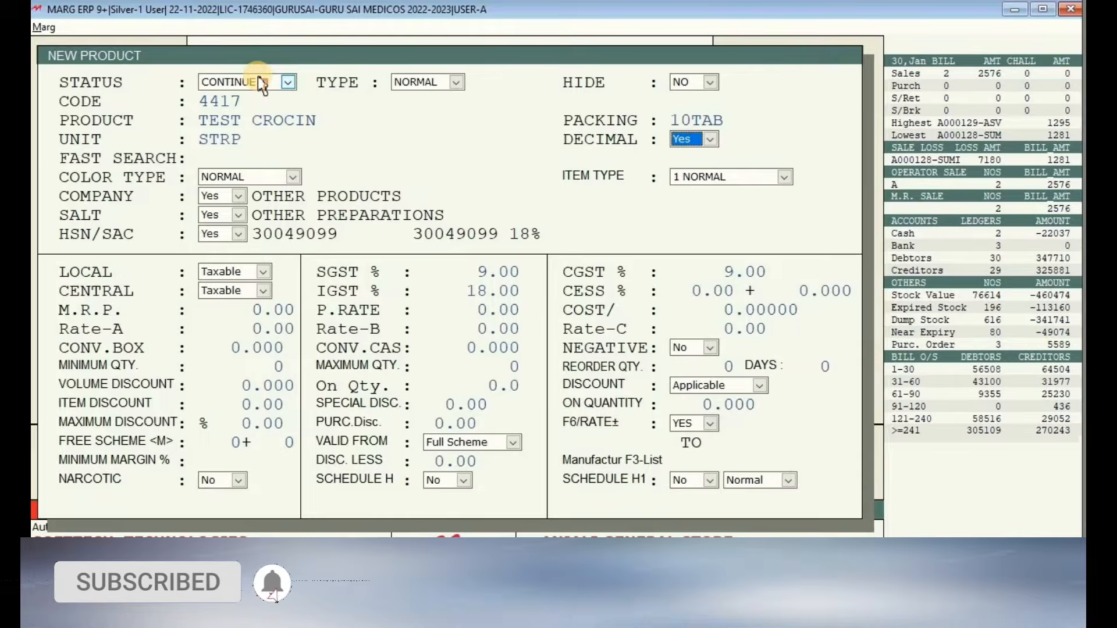
{"action": "key", "text": "Delete"}
{"action": "key", "text": "Delete"}
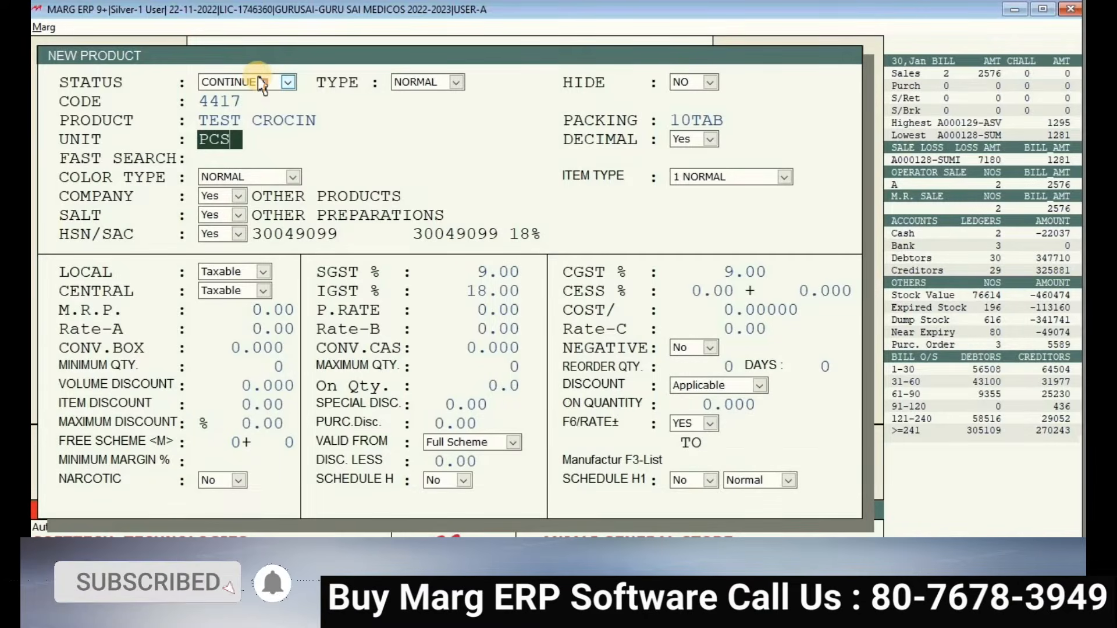
{"action": "key", "text": "Return"}
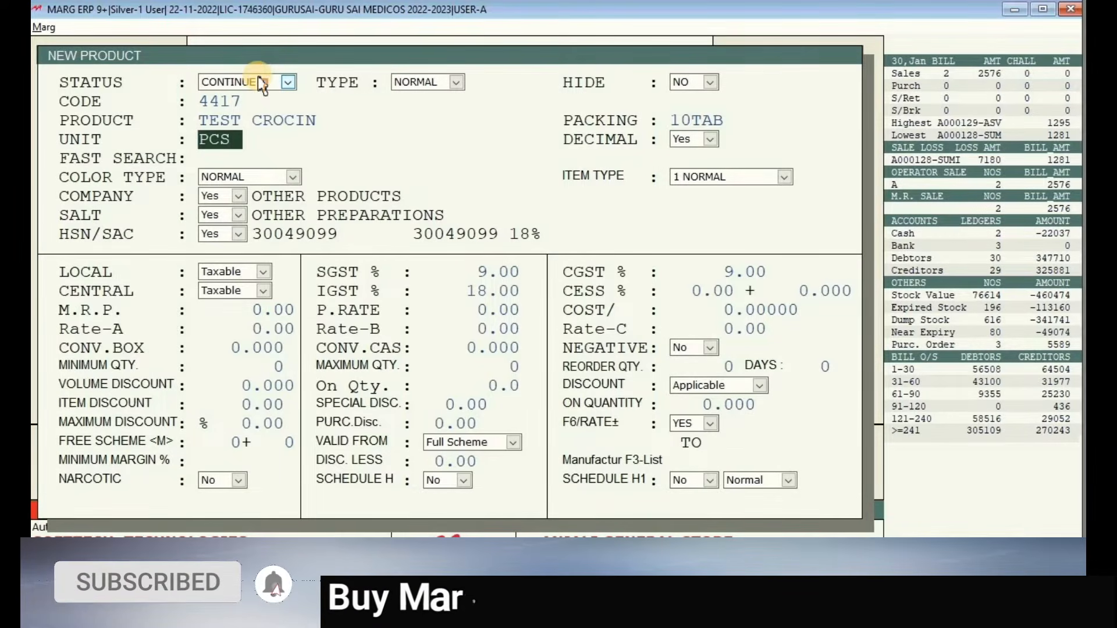
{"action": "key", "text": "Up"}
{"action": "key", "text": "Up"}
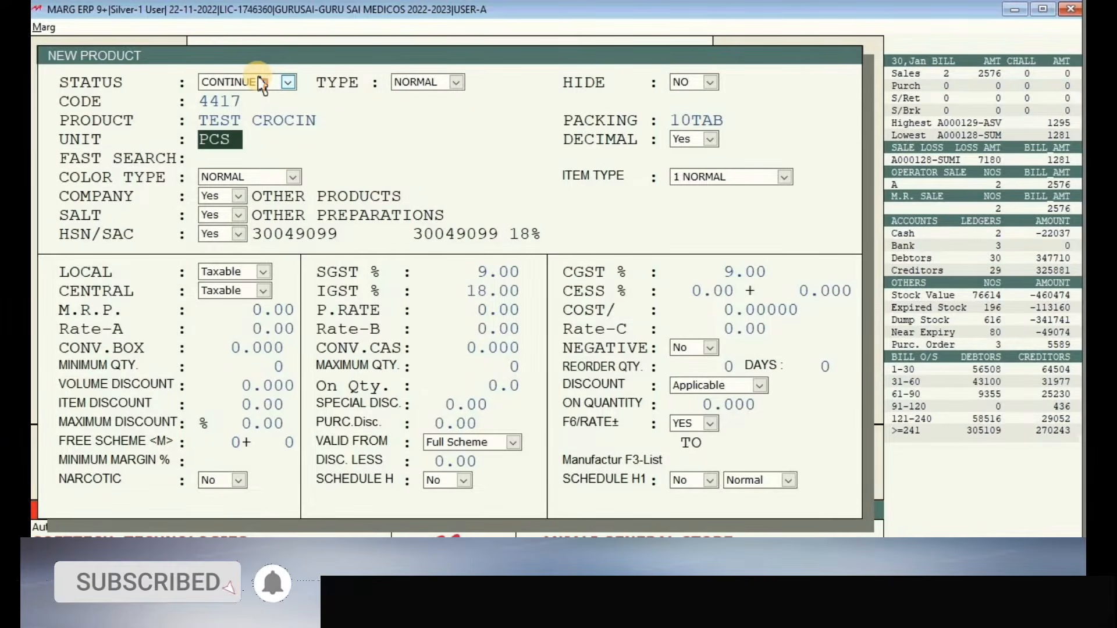
{"action": "key", "text": "BackSpace"}
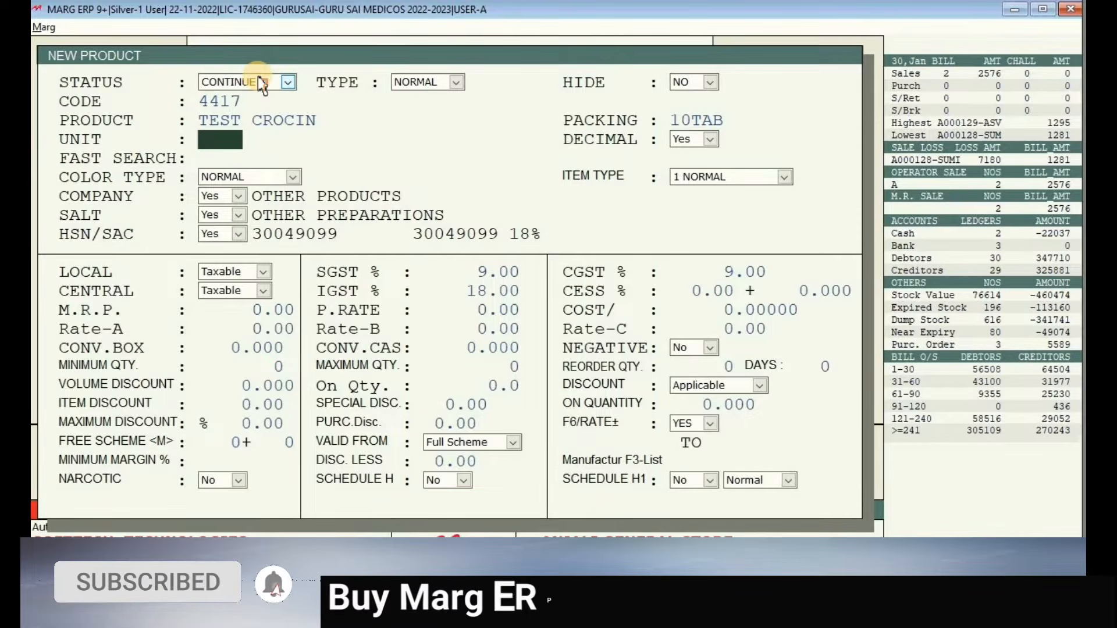
{"action": "type", "text": "ST"}
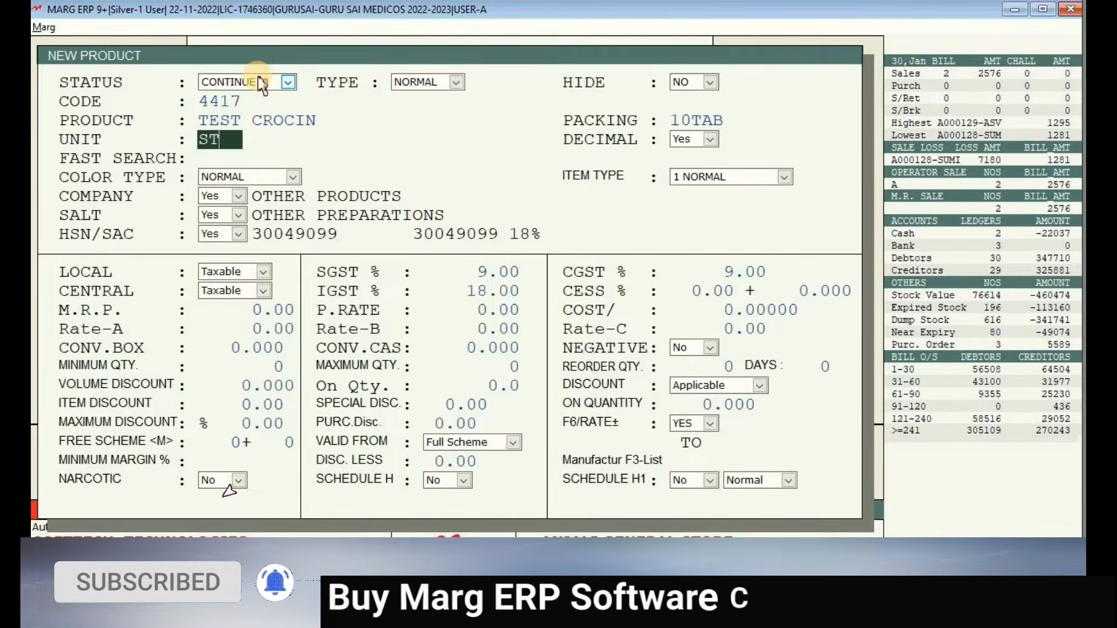
{"action": "type", "text": "RP"}
{"action": "key", "text": "Return"}
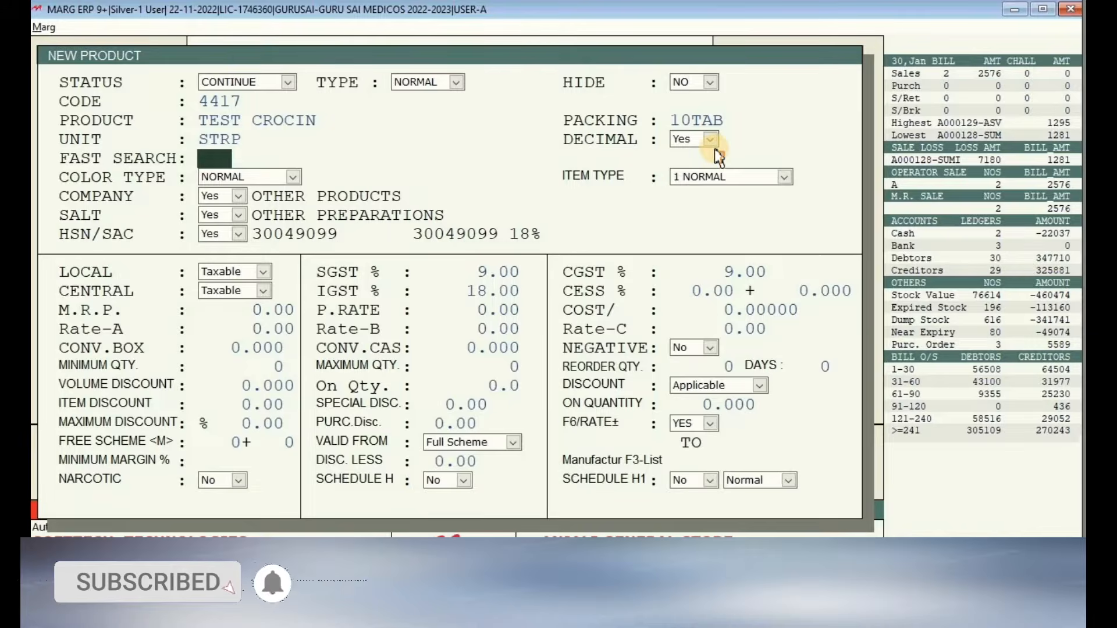
- Skip fast search and item type, then pick an entry from the Company list
{"action": "key", "text": "Return"}
{"action": "key", "text": "Return"}
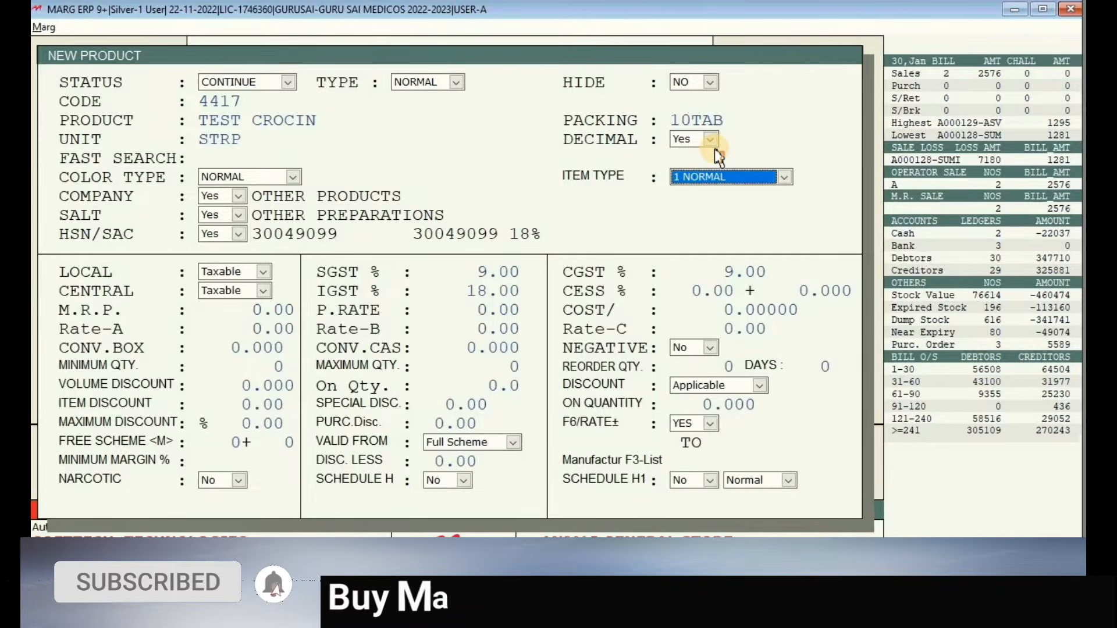
{"action": "key", "text": "Return"}
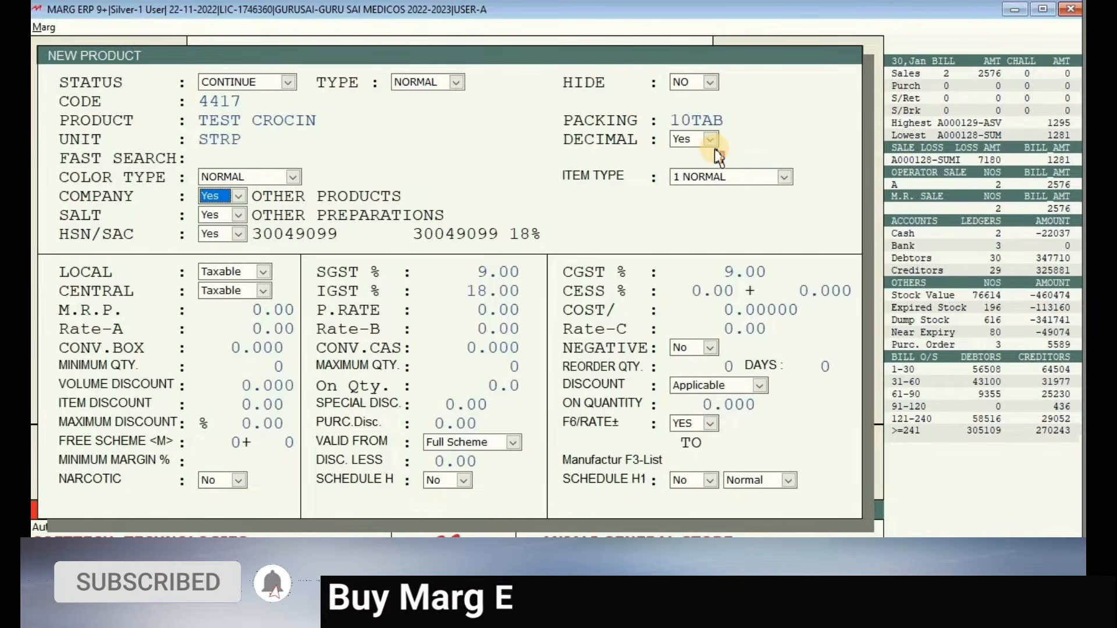
{"action": "left_click", "coordinate": [210, 199]}
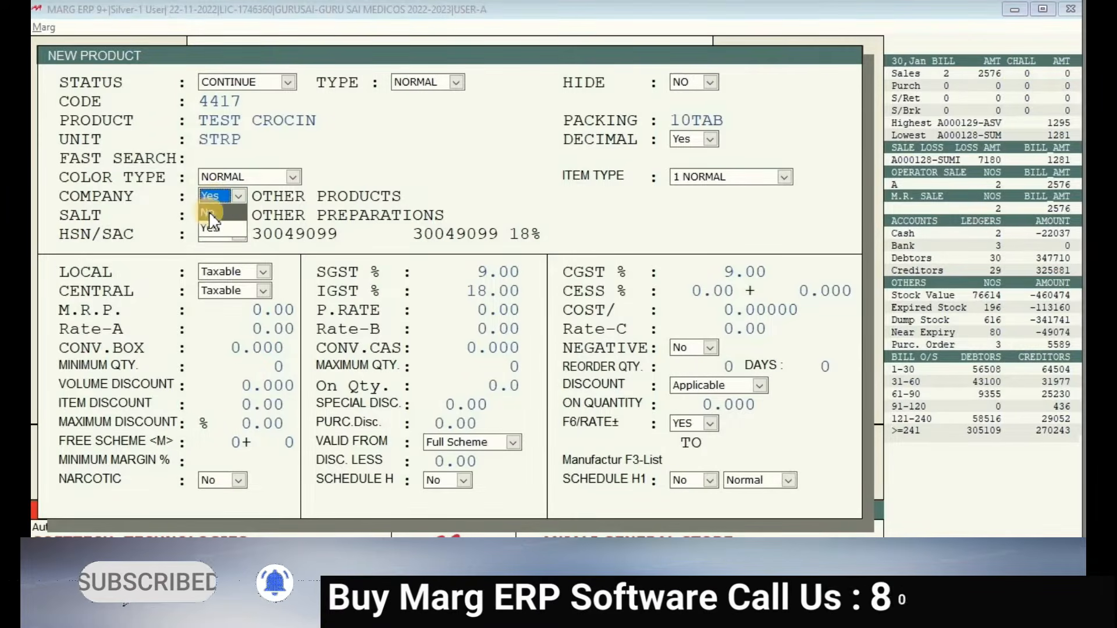
{"action": "left_click", "coordinate": [212, 212]}
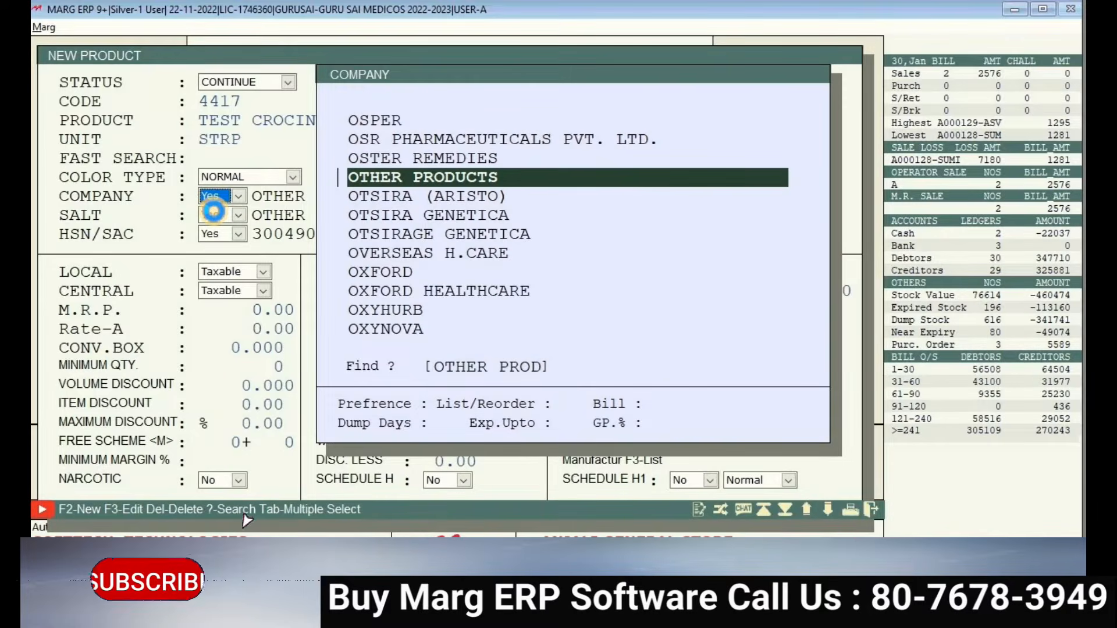
- Browse the company list, search CI to reach CIPLA, and start a new company with F2
{"action": "key", "text": "Down"}
{"action": "key", "text": "Down"}
{"action": "key", "text": "Down"}
{"action": "key", "text": "Down"}
{"action": "key", "text": "Down"}
{"action": "key", "text": "Down"}
{"action": "key", "text": "Down"}
{"action": "key", "text": "Down"}
{"action": "key", "text": "Down"}
{"action": "key", "text": "Down"}
{"action": "key", "text": "Down"}
{"action": "key", "text": "Down"}
{"action": "key", "text": "Down"}
{"action": "key", "text": "Down"}
{"action": "key", "text": "Down"}
{"action": "key", "text": "Down"}
{"action": "key", "text": "Down"}
{"action": "key", "text": "Down"}
{"action": "key", "text": "Down"}
{"action": "key", "text": "Down"}
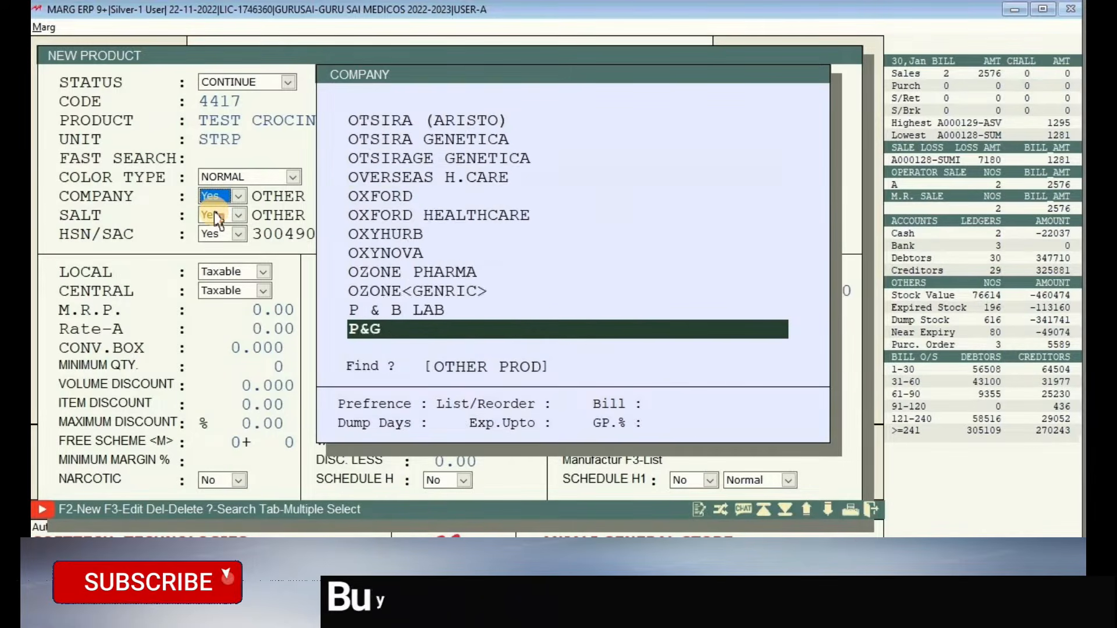
{"action": "key", "text": "Up"}
{"action": "key", "text": "Up"}
{"action": "key", "text": "Up"}
{"action": "key", "text": "Up"}
{"action": "key", "text": "Up"}
{"action": "key", "text": "Up"}
{"action": "key", "text": "Up"}
{"action": "key", "text": "Up"}
{"action": "key", "text": "Up"}
{"action": "key", "text": "Up"}
{"action": "key", "text": "Up"}
{"action": "key", "text": "Up"}
{"action": "key", "text": "Up"}
{"action": "key", "text": "Up"}
{"action": "key", "text": "Up"}
{"action": "key", "text": "Up"}
{"action": "key", "text": "Up"}
{"action": "key", "text": "Up"}
{"action": "key", "text": "Up"}
{"action": "key", "text": "Up"}
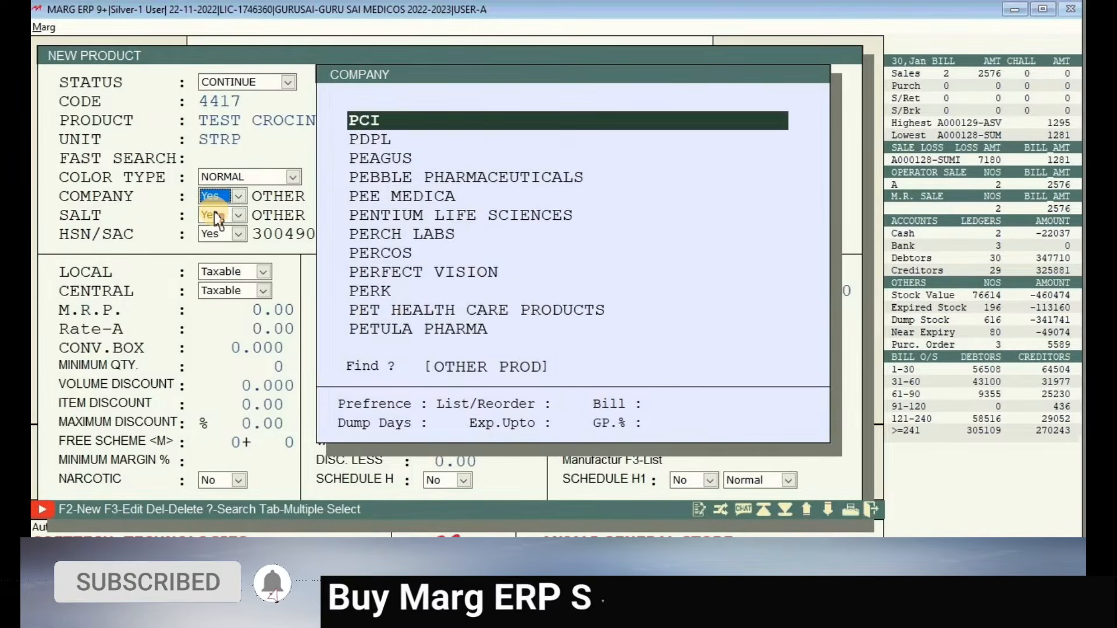
{"action": "key", "text": "Up"}
{"action": "key", "text": "Up"}
{"action": "key", "text": "Up"}
{"action": "key", "text": "Up"}
{"action": "key", "text": "Up"}
{"action": "key", "text": "Up"}
{"action": "key", "text": "Up"}
{"action": "key", "text": "Up"}
{"action": "key", "text": "Up"}
{"action": "key", "text": "Up"}
{"action": "key", "text": "Up"}
{"action": "key", "text": "Up"}
{"action": "key", "text": "Up"}
{"action": "key", "text": "Up"}
{"action": "key", "text": "Up"}
{"action": "key", "text": "Up"}
{"action": "key", "text": "Up"}
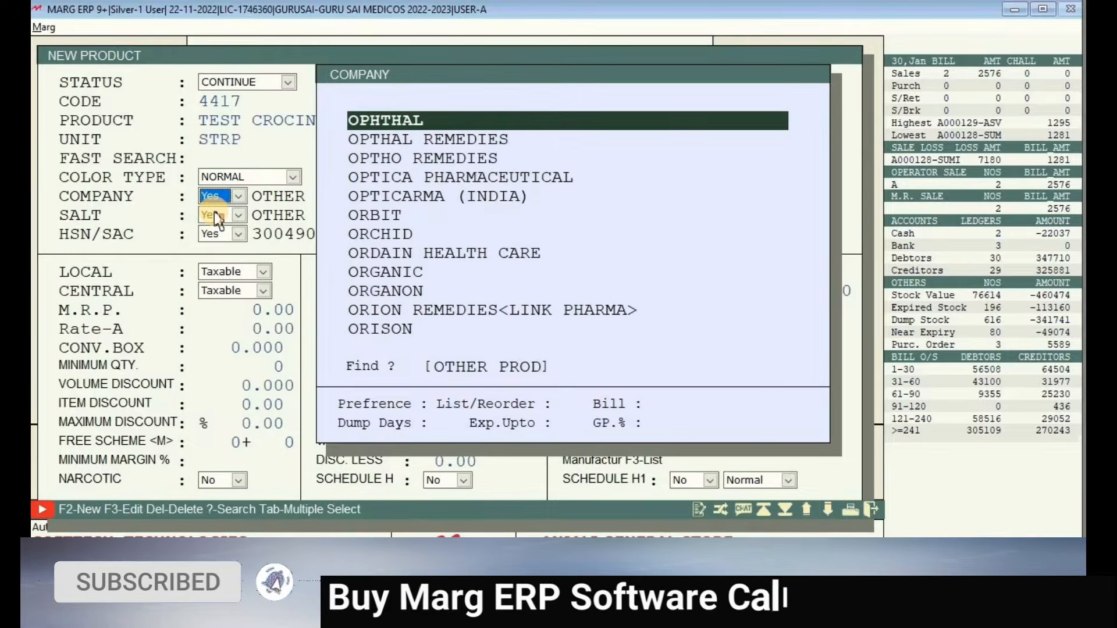
{"action": "key", "text": "Down"}
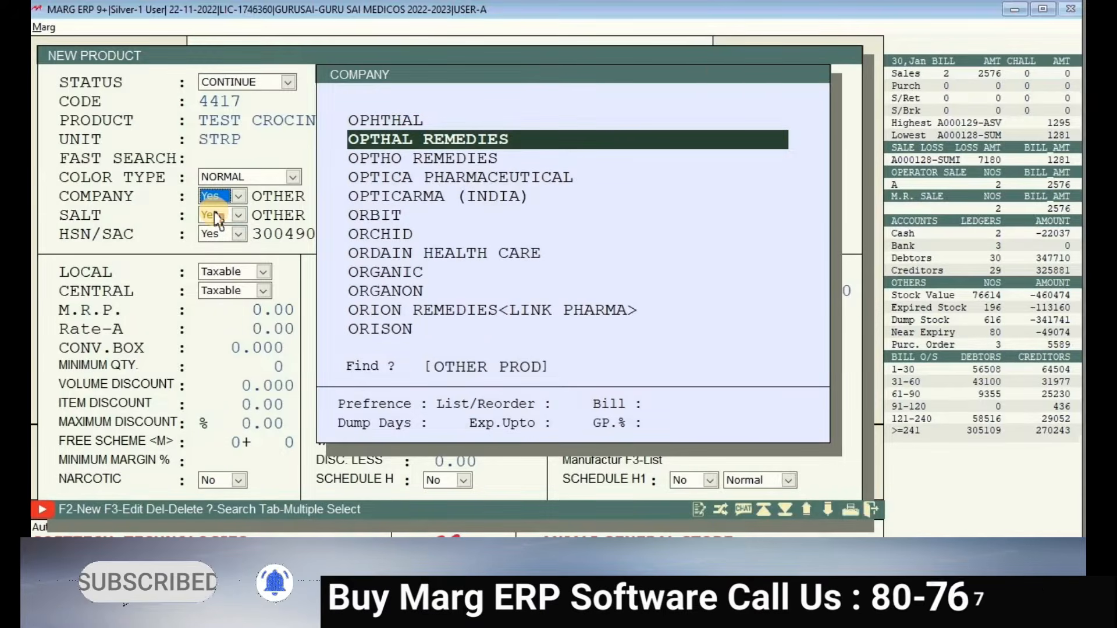
{"action": "left_click", "coordinate": [214, 211]}
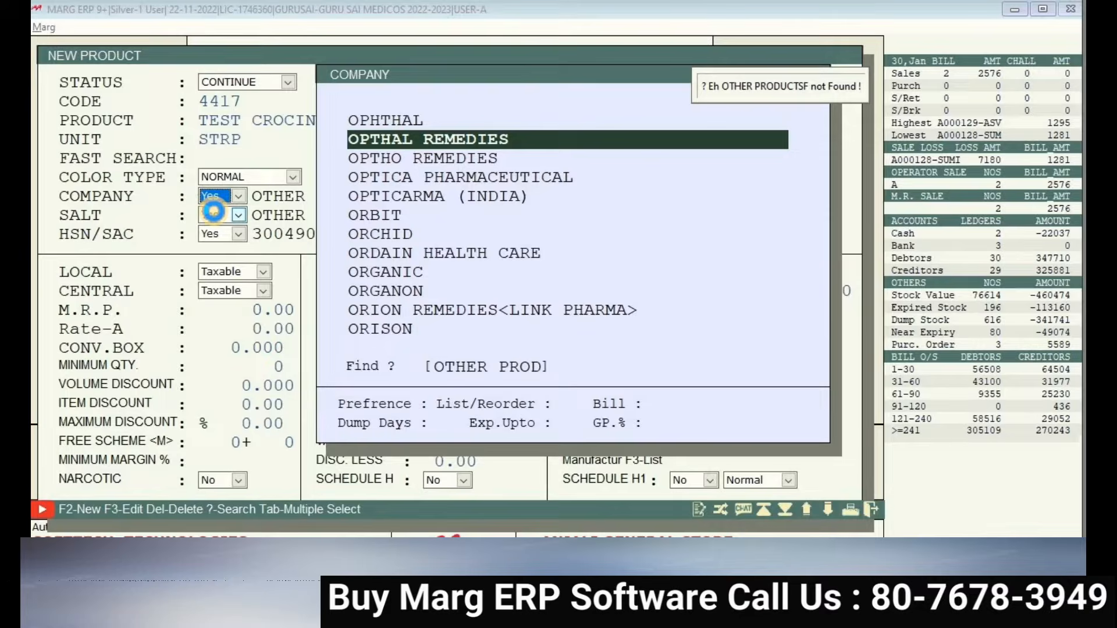
{"action": "left_click", "coordinate": [460, 381]}
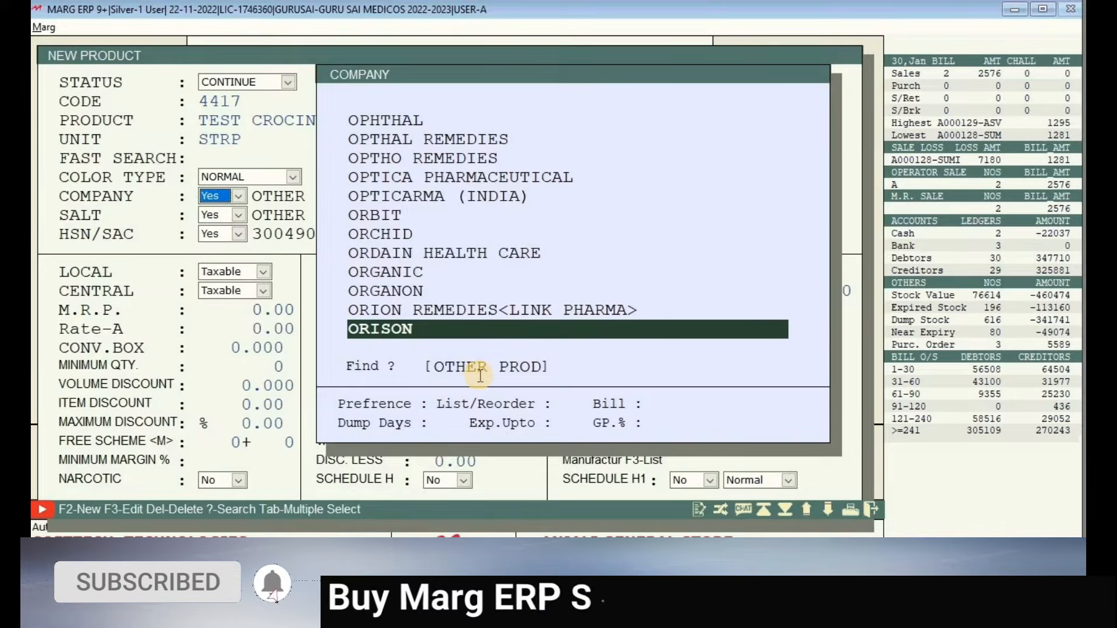
{"action": "key", "text": "Return"}
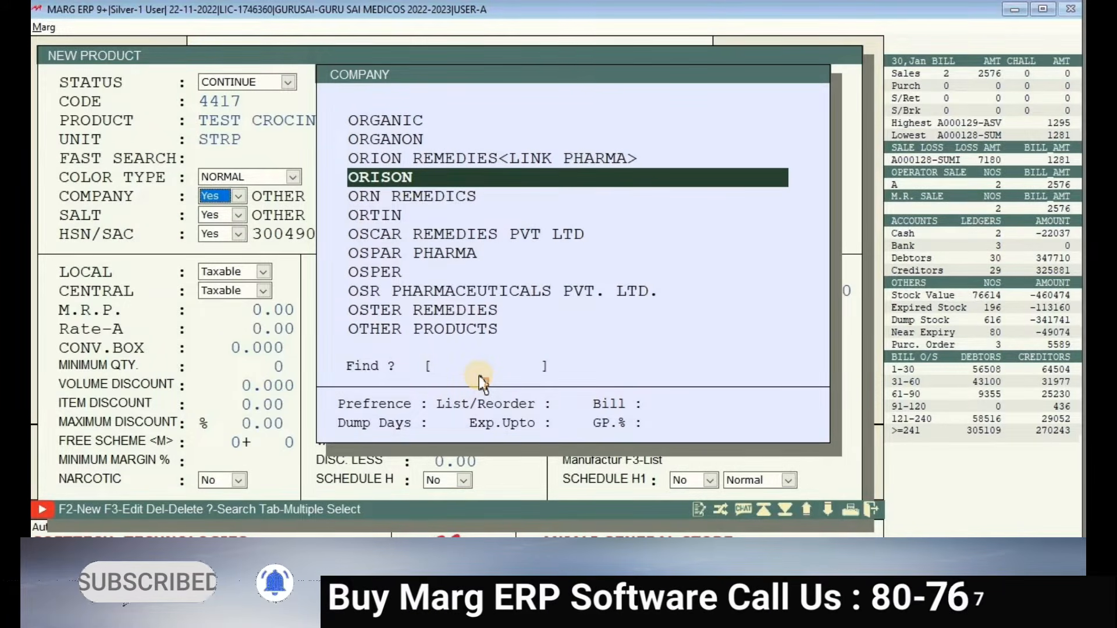
{"action": "type", "text": "CI"}
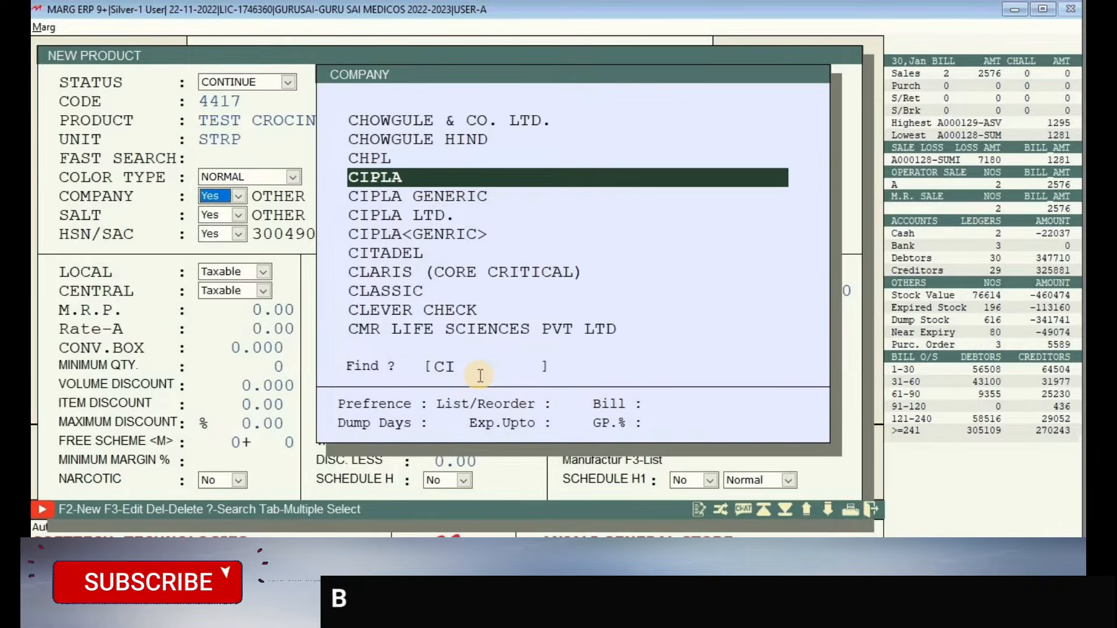
{"action": "key", "text": "F2"}
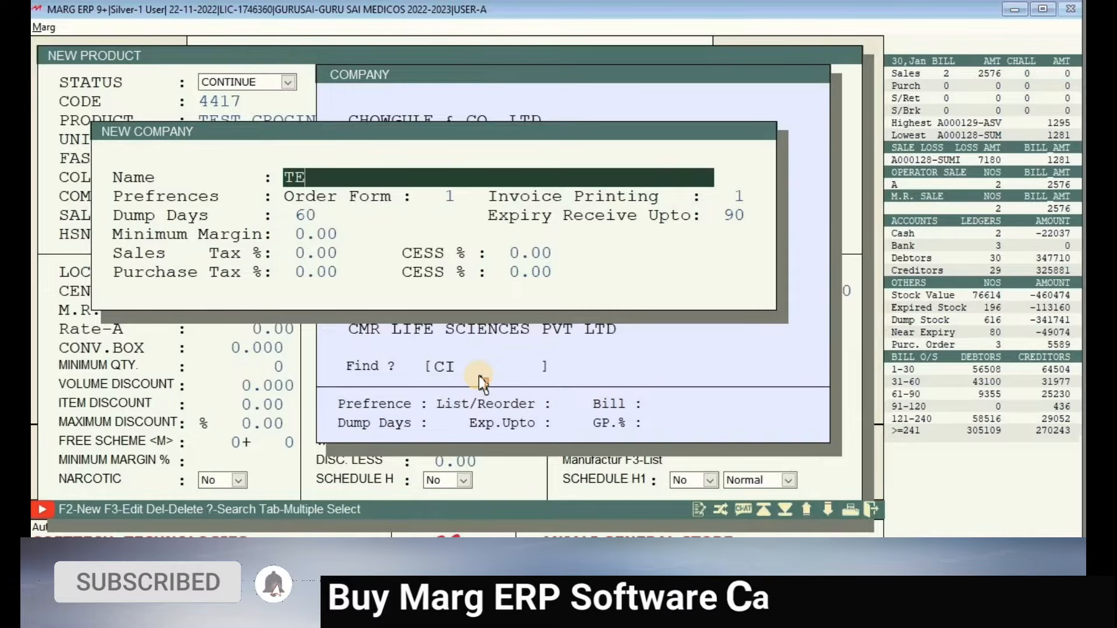
- Create the new company TEST CIPLA and close the blank new company form
{"action": "type", "text": "TEST CIPLA"}
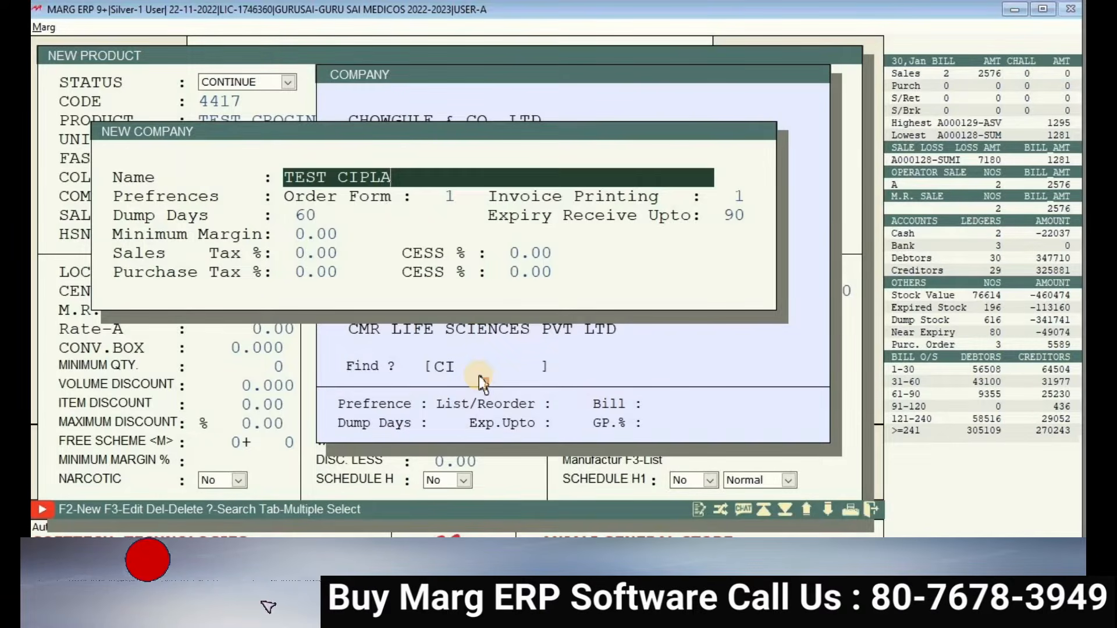
{"action": "key", "text": "Return"}
{"action": "key", "text": "Return"}
{"action": "key", "text": "Return"}
{"action": "key", "text": "Return"}
{"action": "key", "text": "Return"}
{"action": "key", "text": "Return"}
{"action": "key", "text": "Return"}
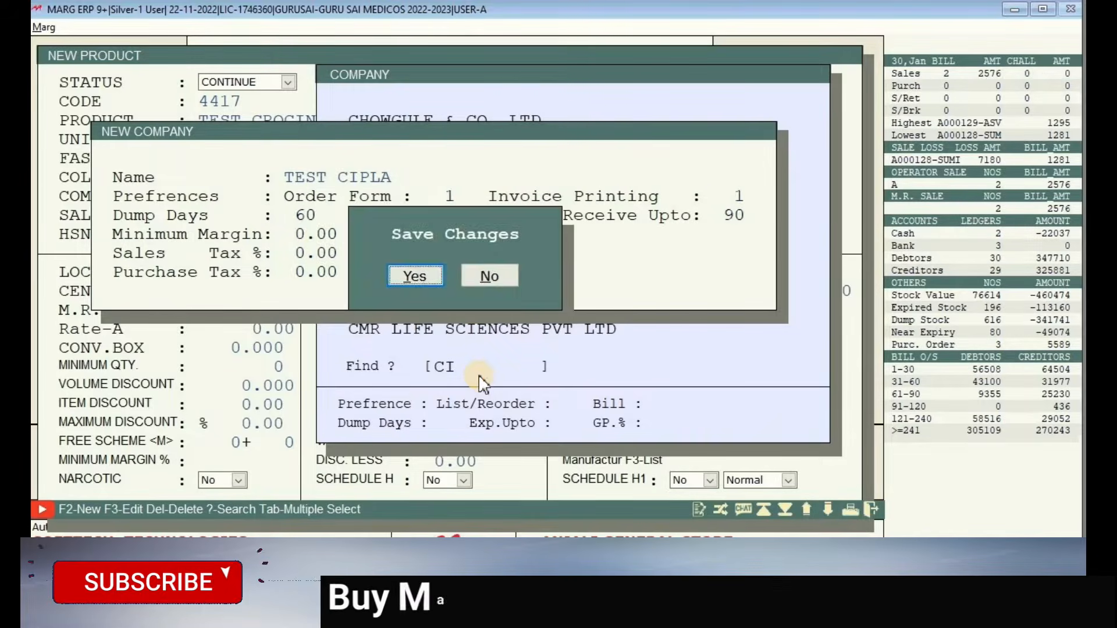
{"action": "key", "text": "Return"}
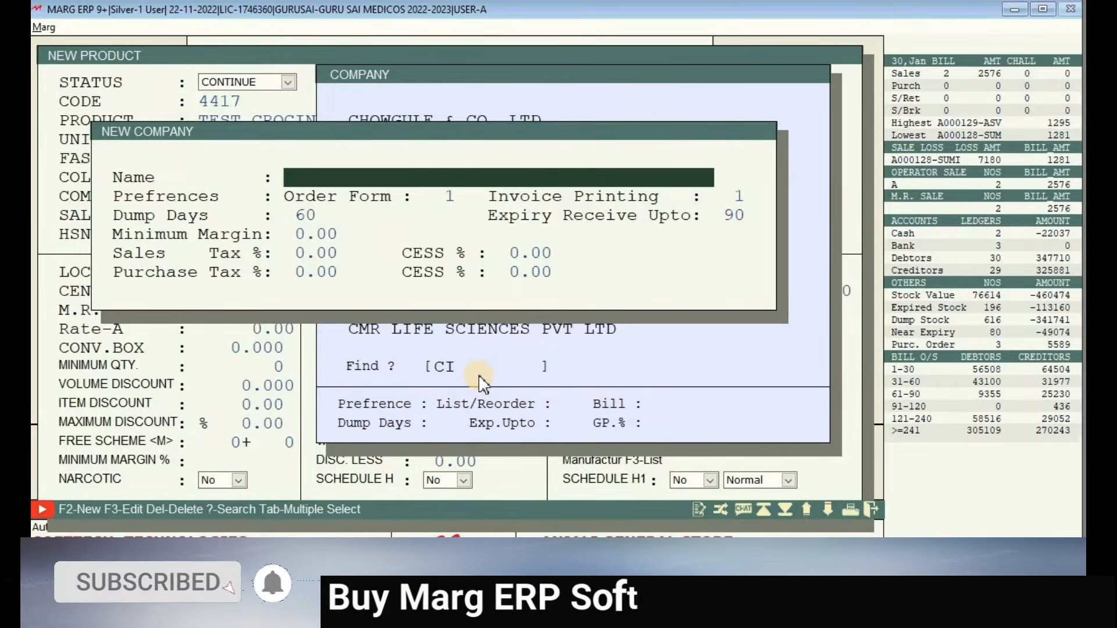
{"action": "key", "text": "Escape"}
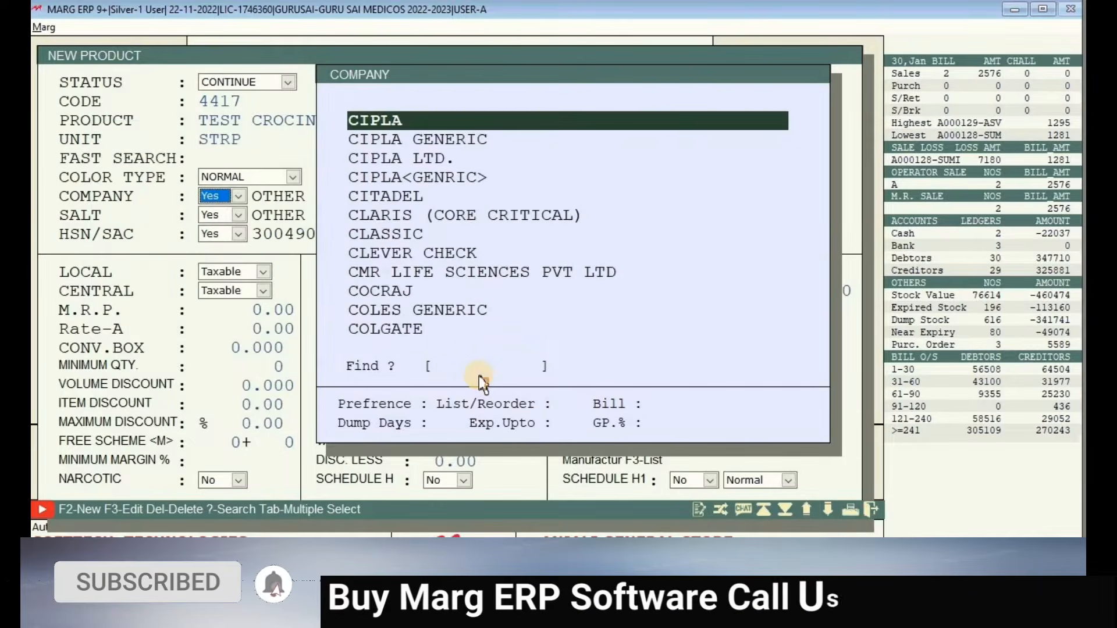
- Find TEST CIPLA LLP, save its details, and select it as the product's company
{"action": "type", "text": "TEST"}
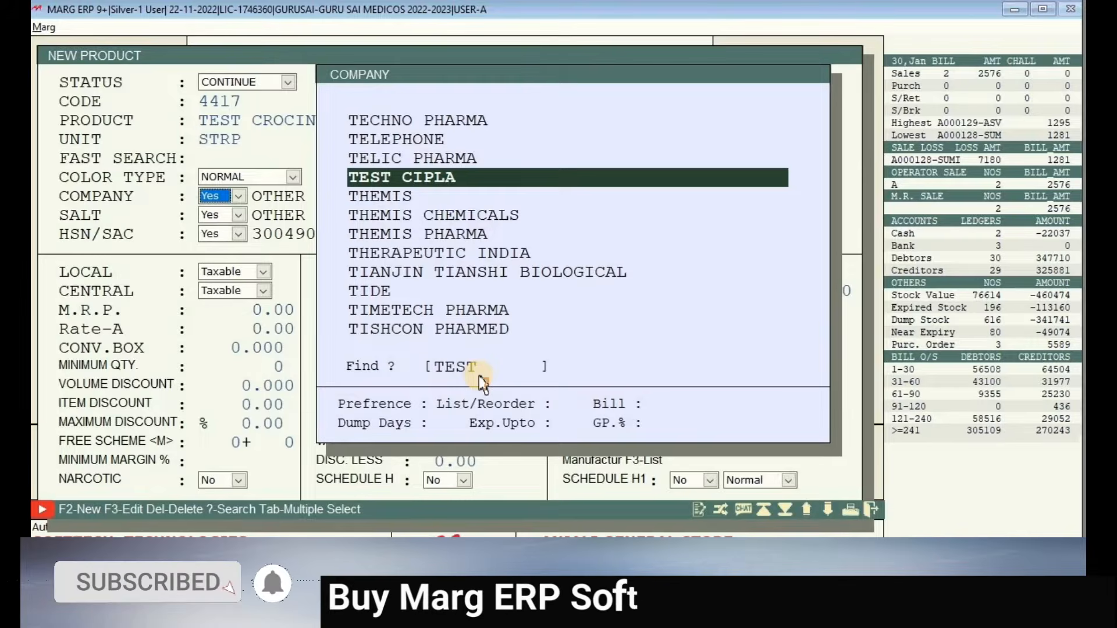
{"action": "key", "text": "F3"}
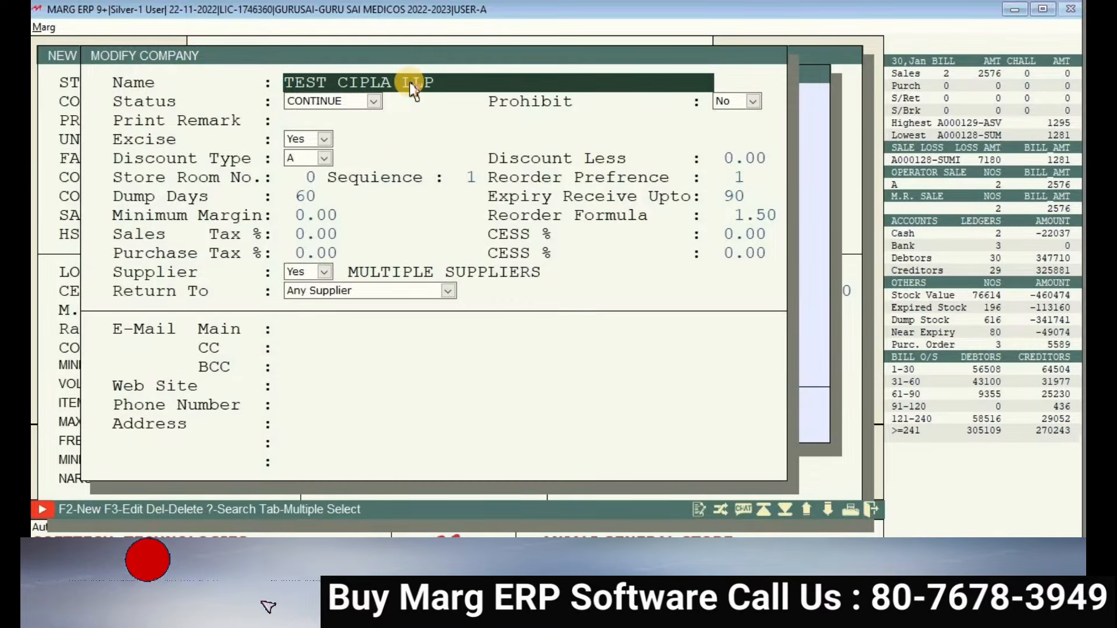
{"action": "key", "text": "Return"}
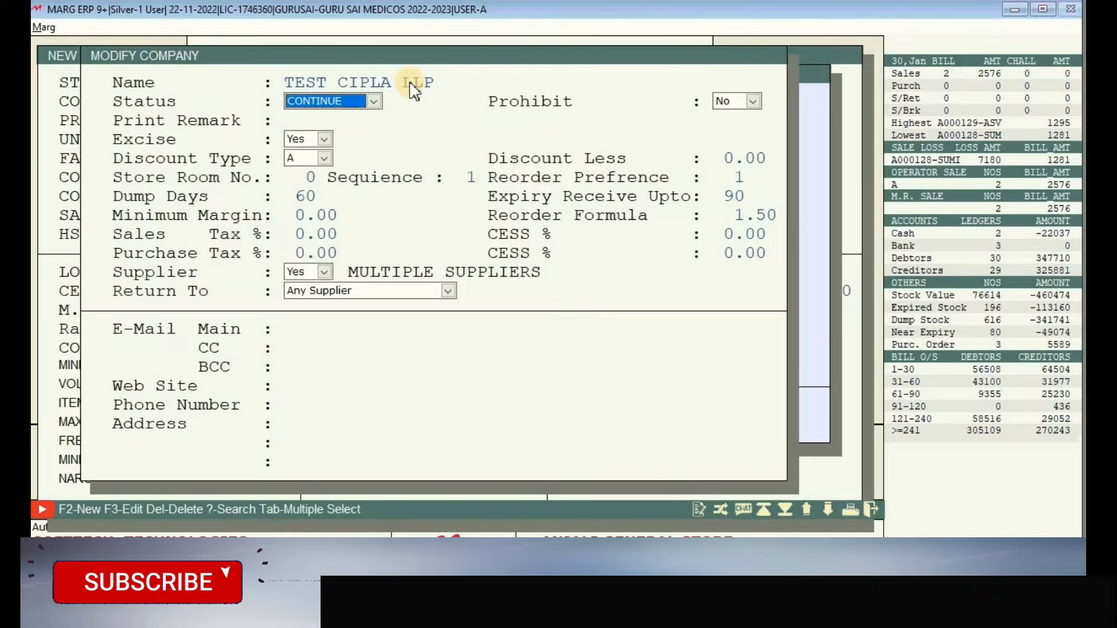
{"action": "key", "text": "Escape"}
{"action": "key", "text": "Return"}
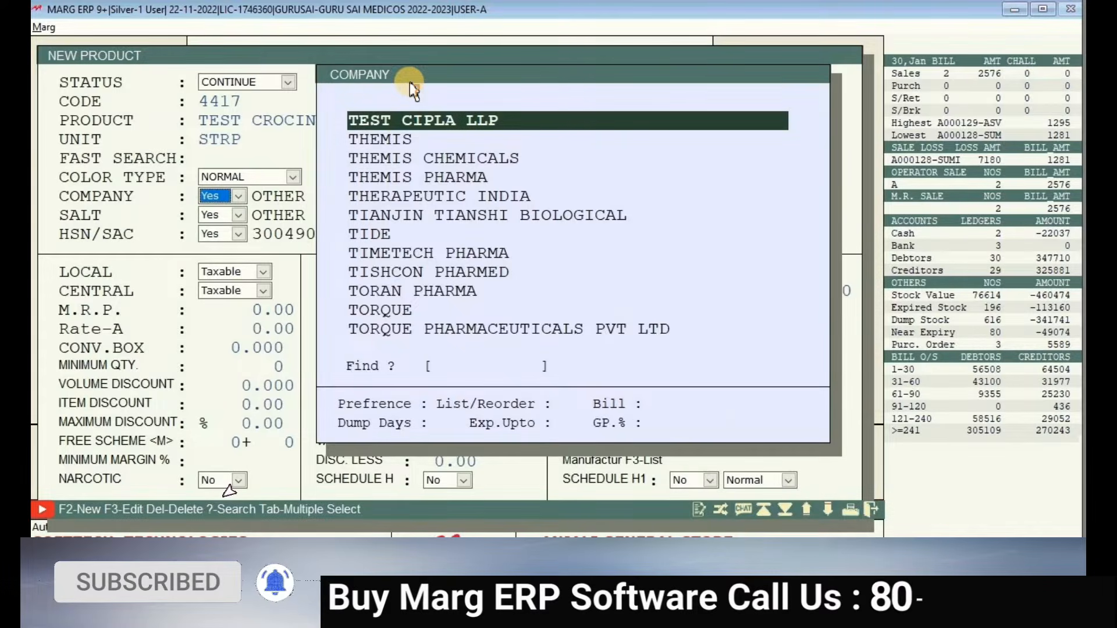
{"action": "key", "text": "Return"}
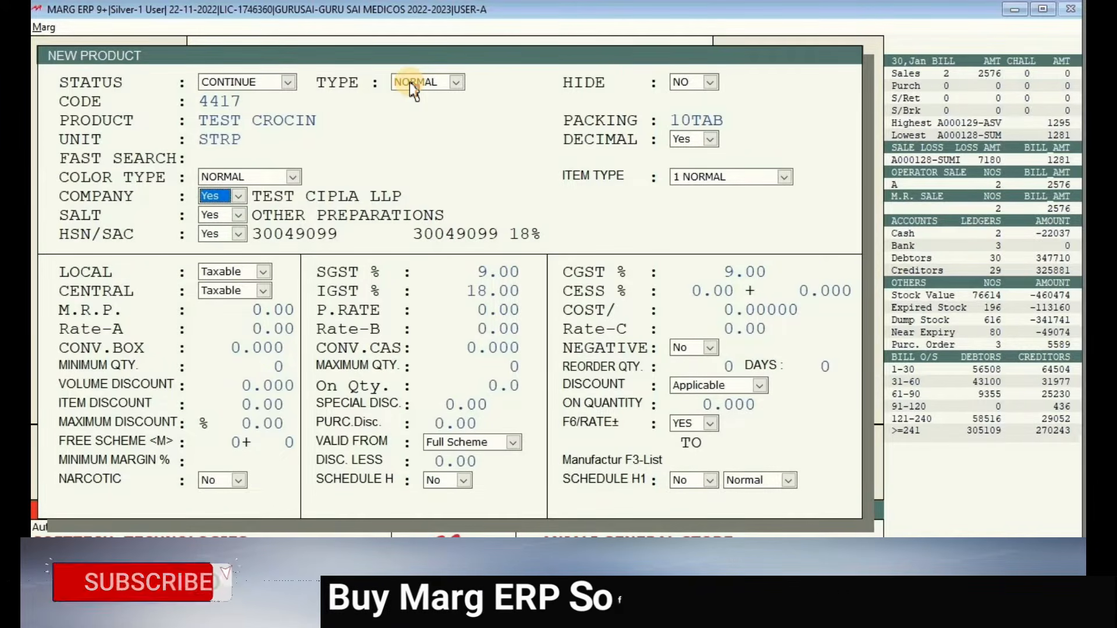
- Pick OXCARBAZEPINE from the Select Salt list as TEST CROCIN's salt
{"action": "key", "text": "Return"}
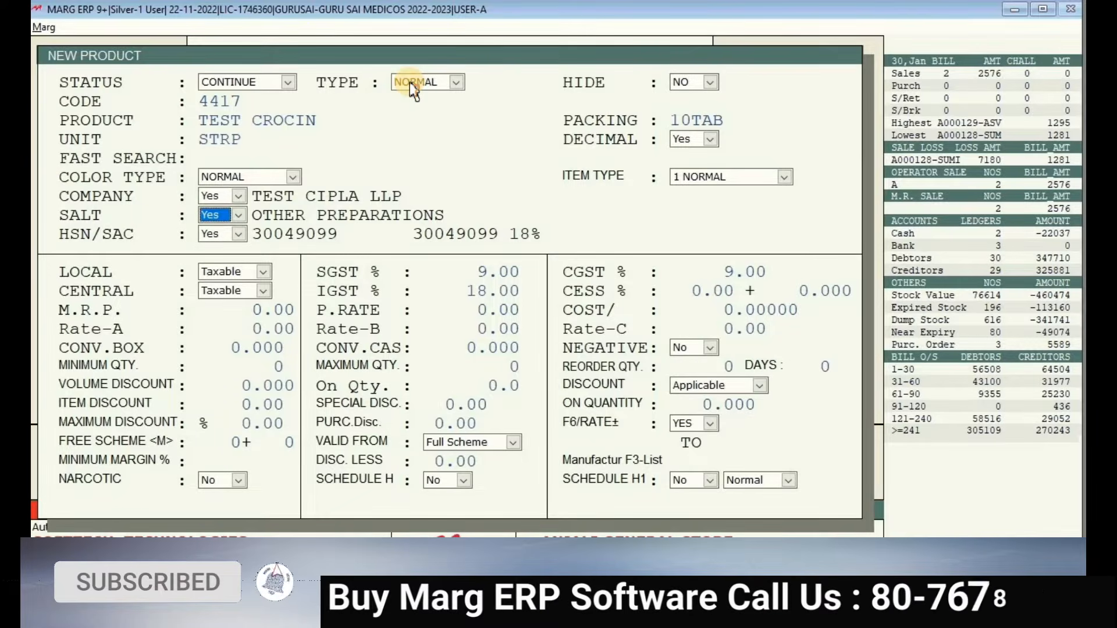
{"action": "left_click", "coordinate": [221, 216]}
{"action": "left_click", "coordinate": [220, 241]}
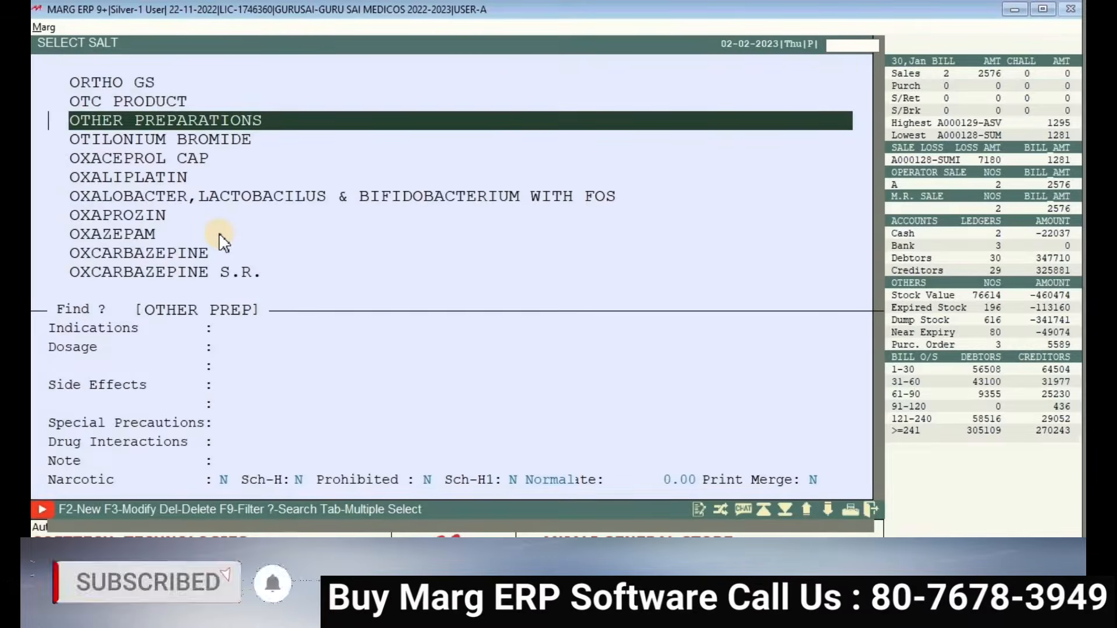
{"action": "key", "text": "Down"}
{"action": "key", "text": "Down"}
{"action": "key", "text": "Down"}
{"action": "key", "text": "Down"}
{"action": "key", "text": "Down"}
{"action": "key", "text": "Down"}
{"action": "key", "text": "Down"}
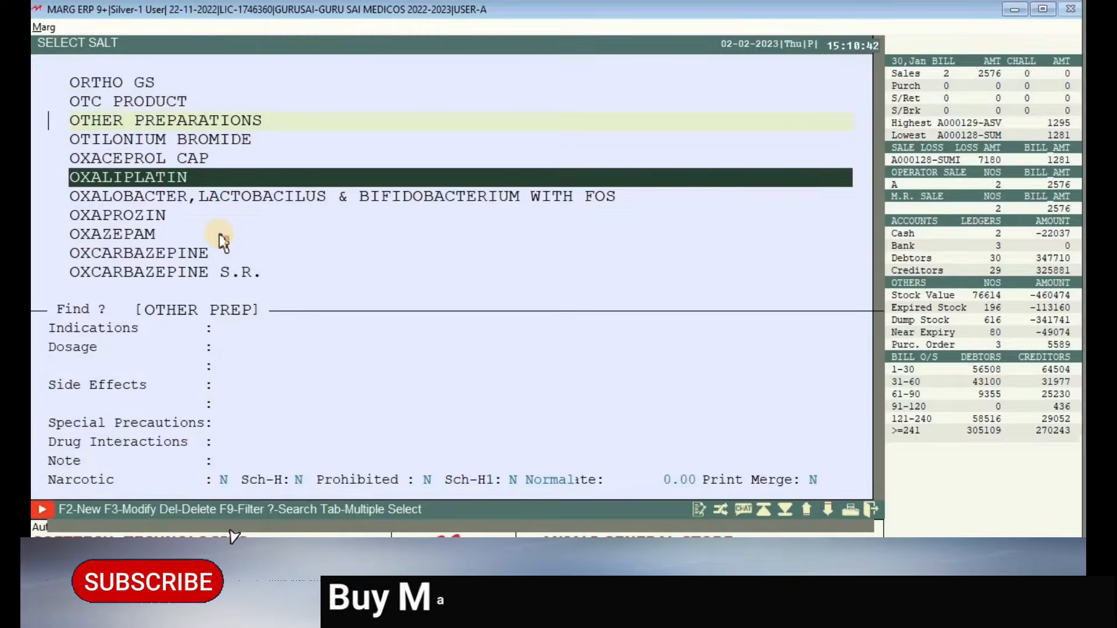
{"action": "key", "text": "Return"}
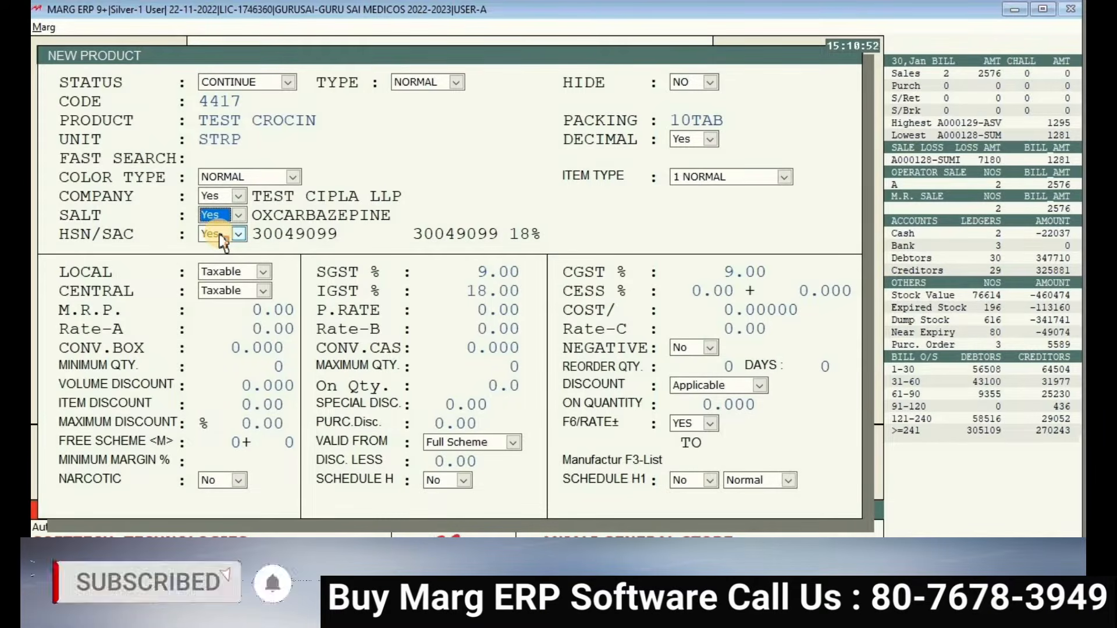
- Search the HSN/SAC list for 3307 and choose the VEET entry
{"action": "left_click", "coordinate": [221, 235]}
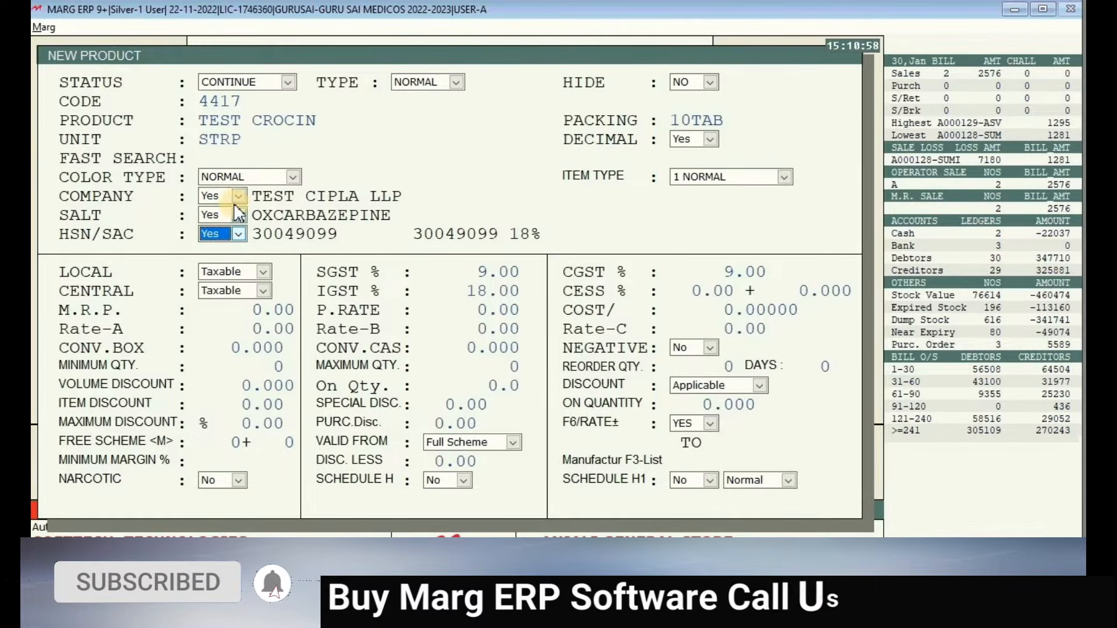
{"action": "left_click", "coordinate": [224, 234]}
{"action": "key", "text": "Return"}
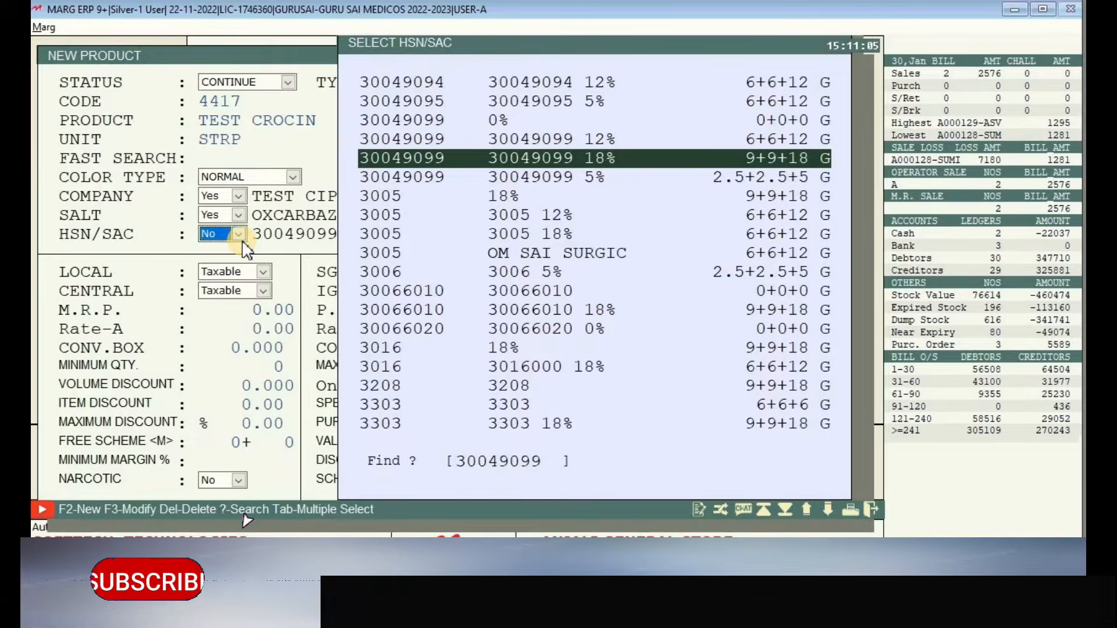
{"action": "key", "text": "Down"}
{"action": "key", "text": "Down"}
{"action": "key", "text": "Down"}
{"action": "key", "text": "Down"}
{"action": "key", "text": "Down"}
{"action": "key", "text": "Down"}
{"action": "key", "text": "Down"}
{"action": "key", "text": "Down"}
{"action": "key", "text": "Down"}
{"action": "key", "text": "Down"}
{"action": "key", "text": "Down"}
{"action": "key", "text": "Down"}
{"action": "key", "text": "Down"}
{"action": "key", "text": "Down"}
{"action": "key", "text": "Down"}
{"action": "key", "text": "Down"}
{"action": "key", "text": "Down"}
{"action": "key", "text": "Down"}
{"action": "key", "text": "Down"}
{"action": "key", "text": "Down"}
{"action": "key", "text": "Down"}
{"action": "key", "text": "Down"}
{"action": "key", "text": "Down"}
{"action": "key", "text": "Down"}
{"action": "key", "text": "Down"}
{"action": "key", "text": "Down"}
{"action": "key", "text": "Down"}
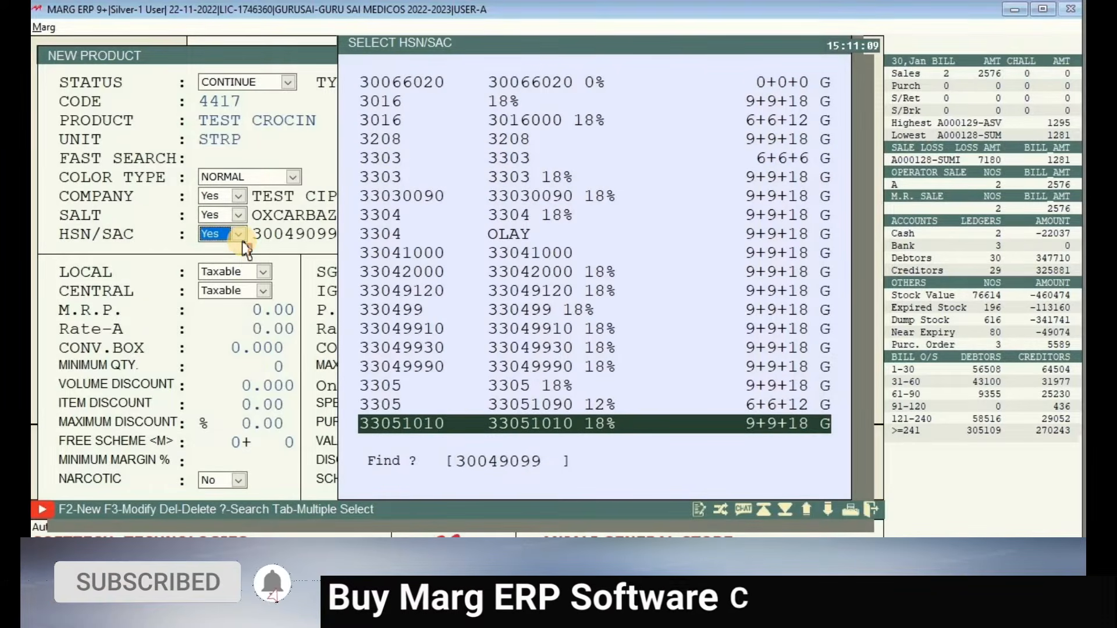
{"action": "type", "text": "6"}
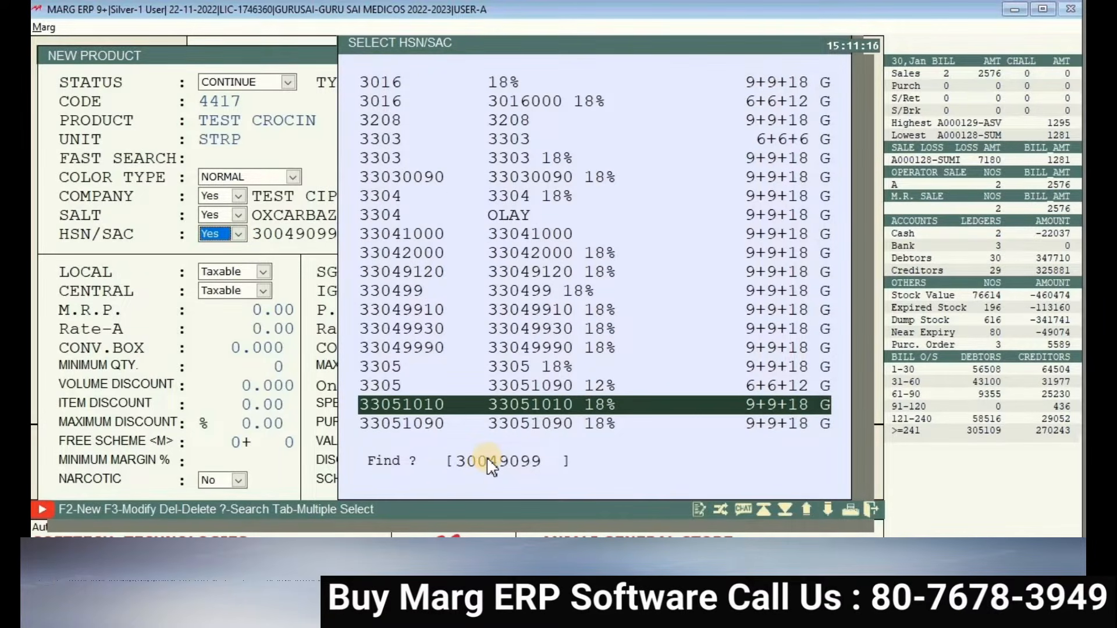
{"action": "key", "text": "BackSpace"}
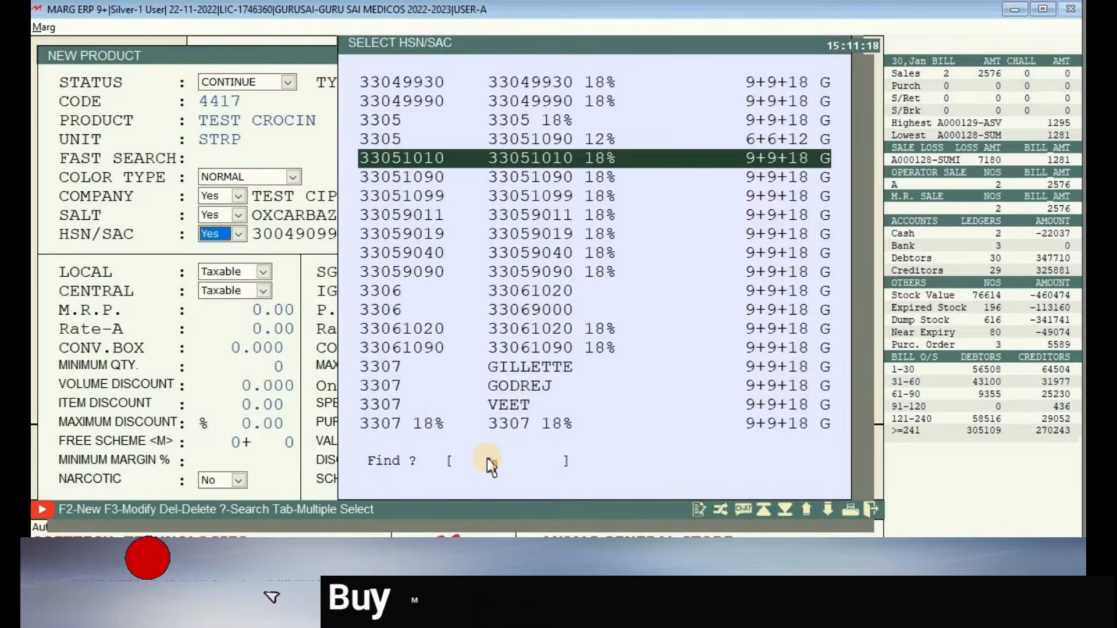
{"action": "type", "text": "3307"}
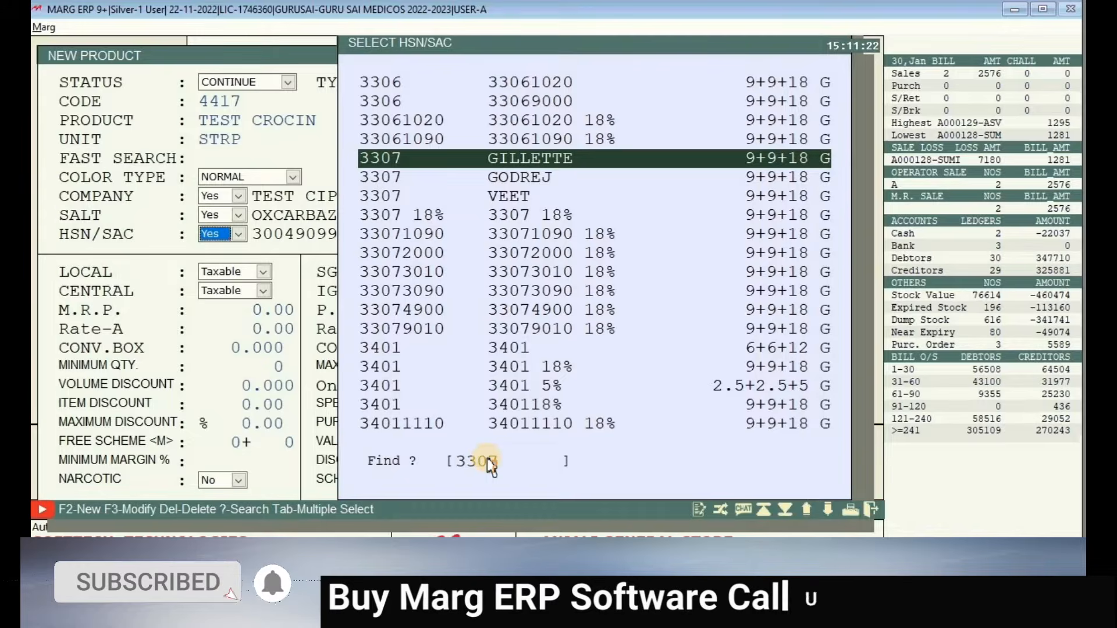
{"action": "key", "text": "Down"}
{"action": "key", "text": "Down"}
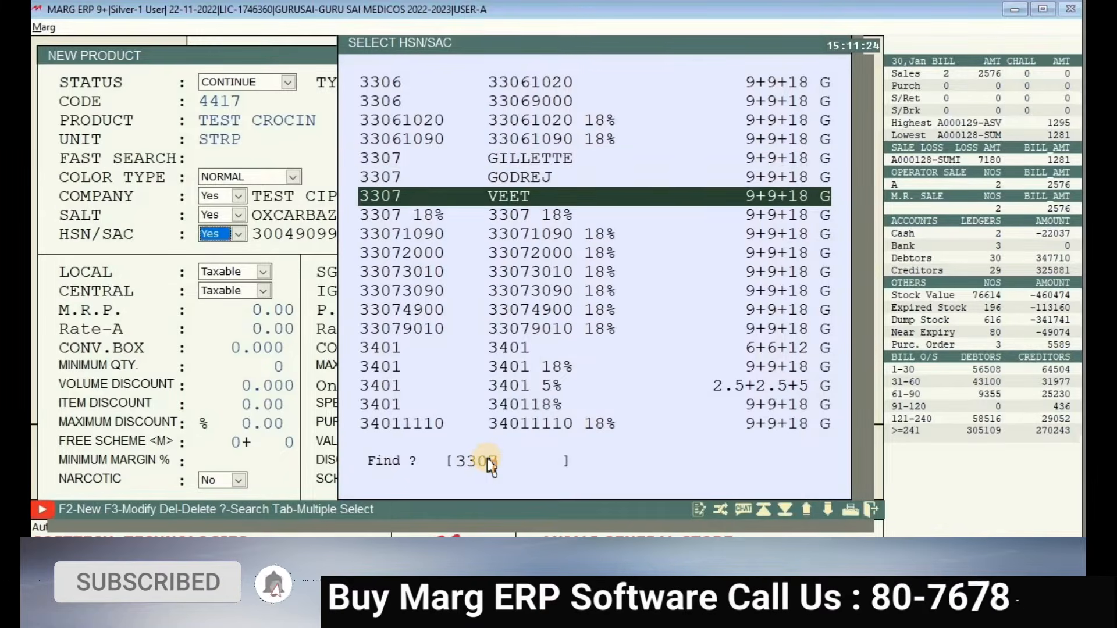
{"action": "key", "text": "Up"}
{"action": "key", "text": "Up"}
{"action": "key", "text": "Down"}
{"action": "key", "text": "Down"}
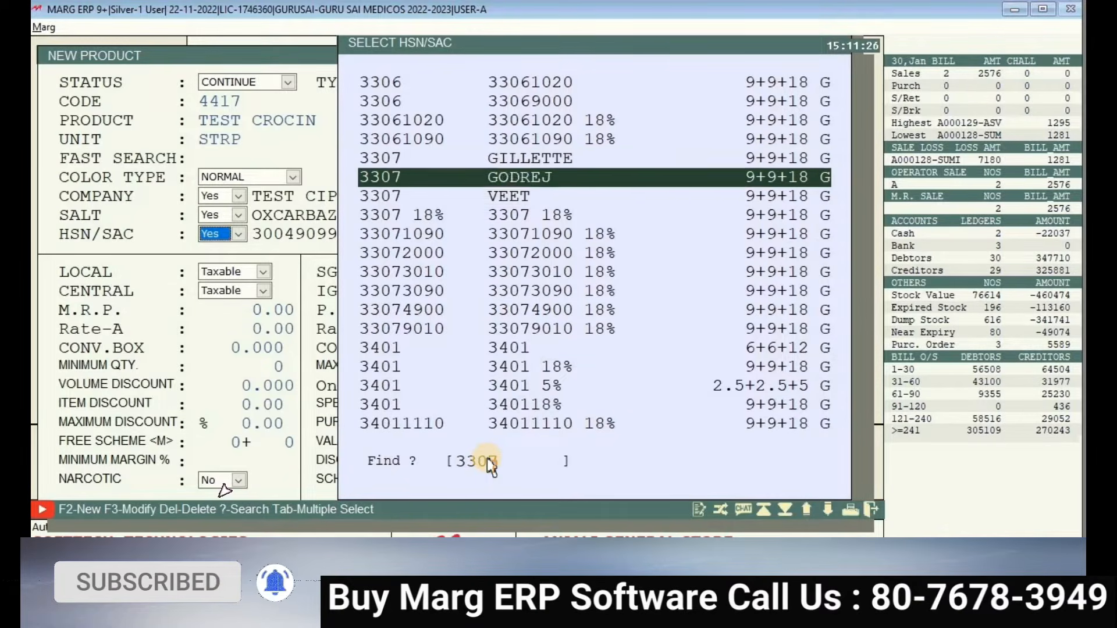
{"action": "key", "text": "Return"}
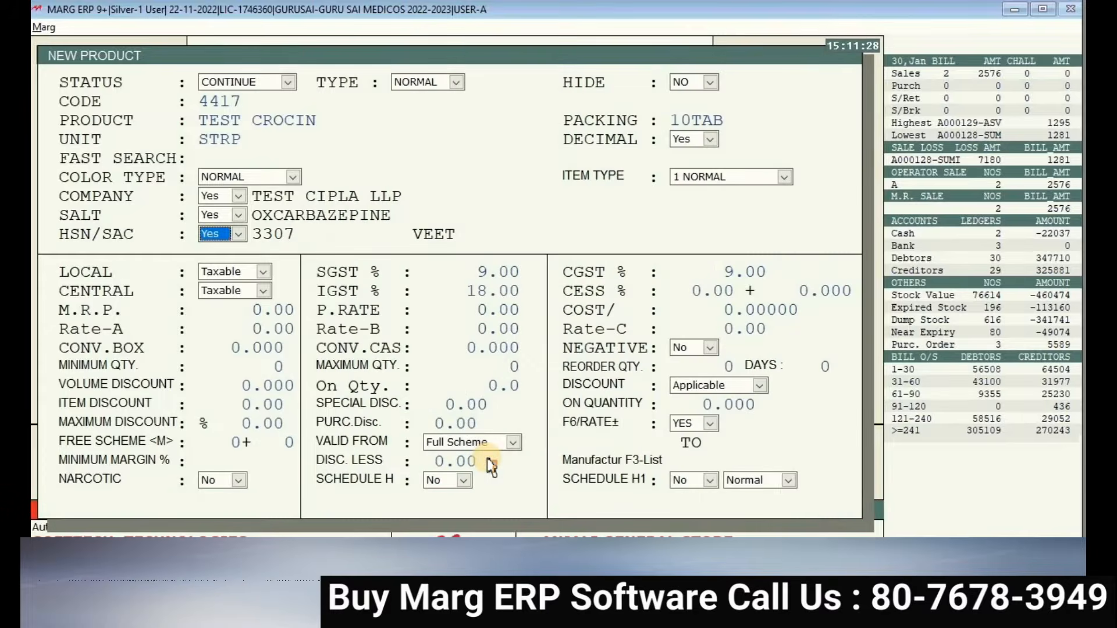
- Return to the HSN/SAC field and reopen the code list
{"action": "key", "text": "Return"}
{"action": "key", "text": "Return"}
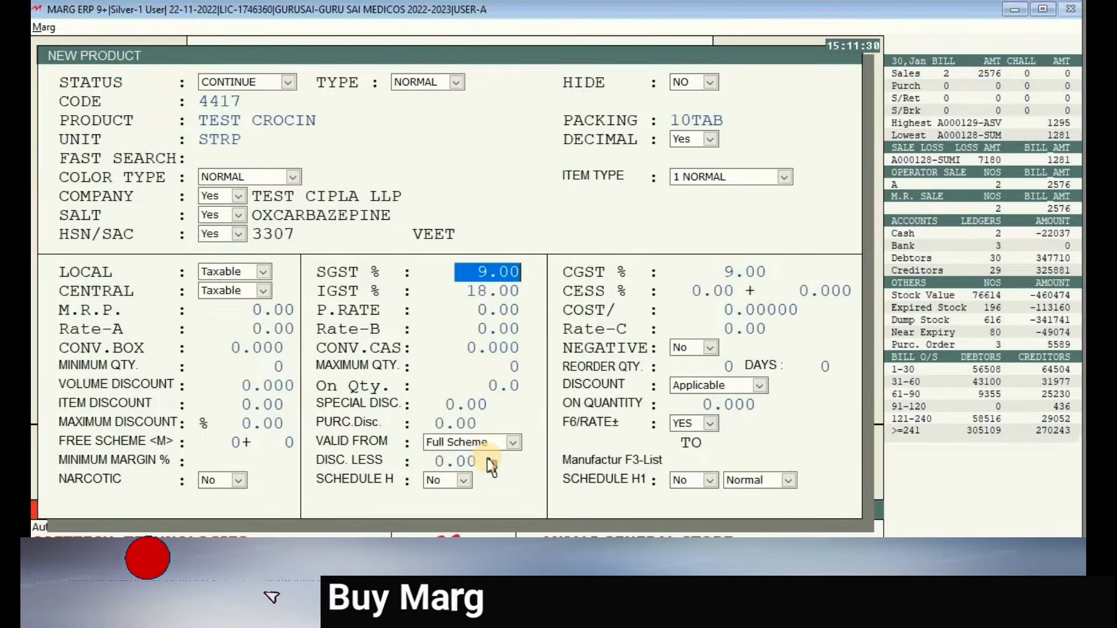
{"action": "key", "text": "Up"}
{"action": "key", "text": "Up"}
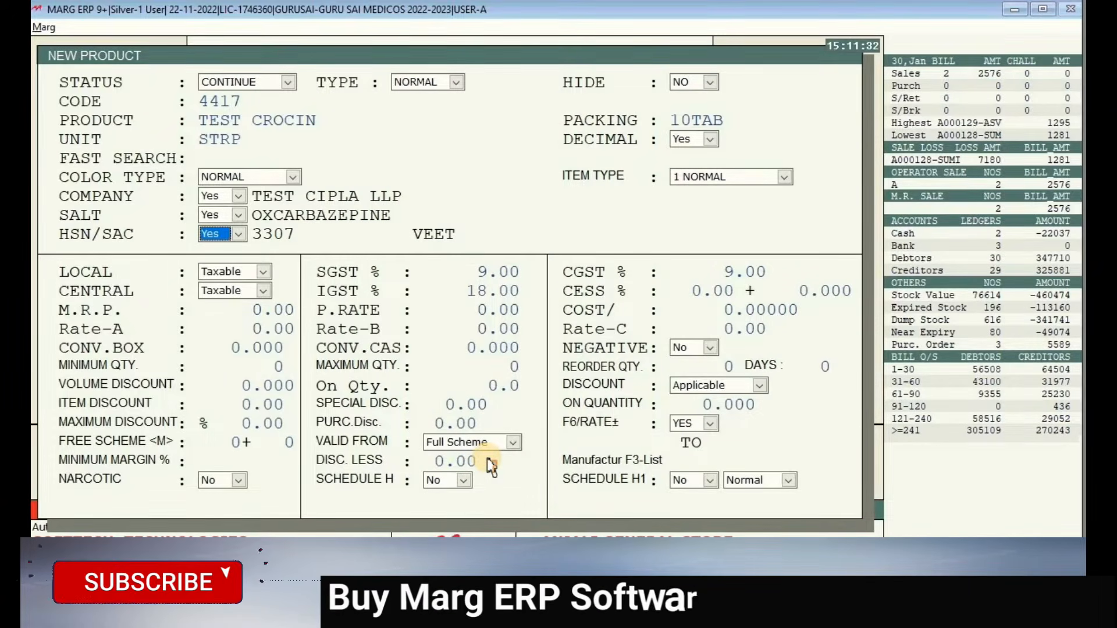
{"action": "key", "text": "Return"}
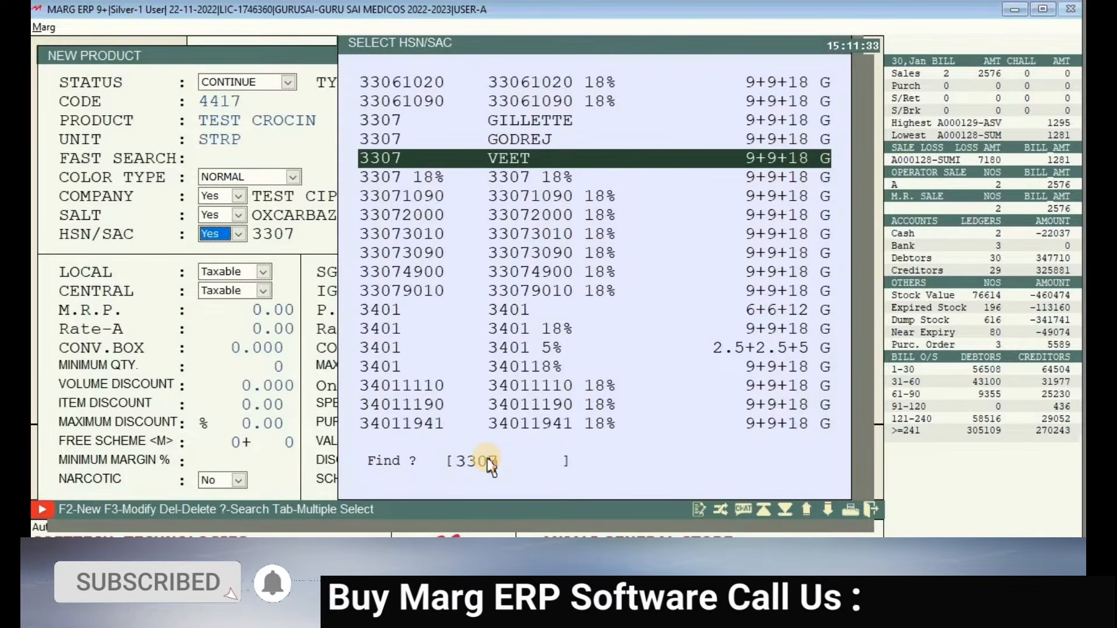
- Add HSN/SAC code 7896 with 9% SGST, keeping 3307 VEET on the product and reaching CESS
{"action": "key", "text": "F2"}
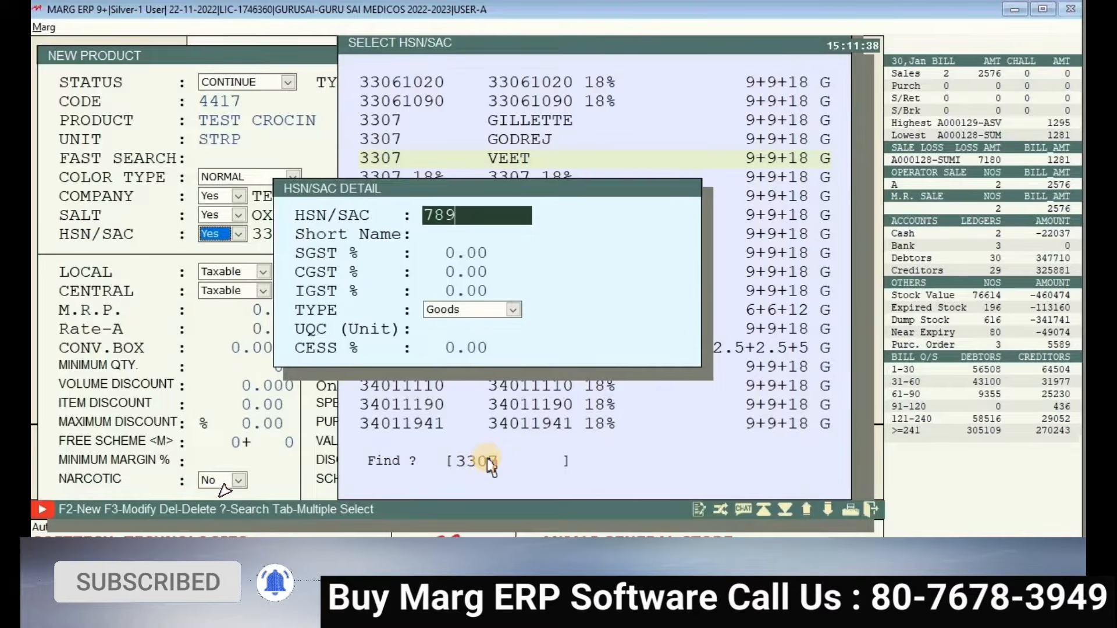
{"action": "type", "text": "7896"}
{"action": "key", "text": "Return"}
{"action": "key", "text": "Return"}
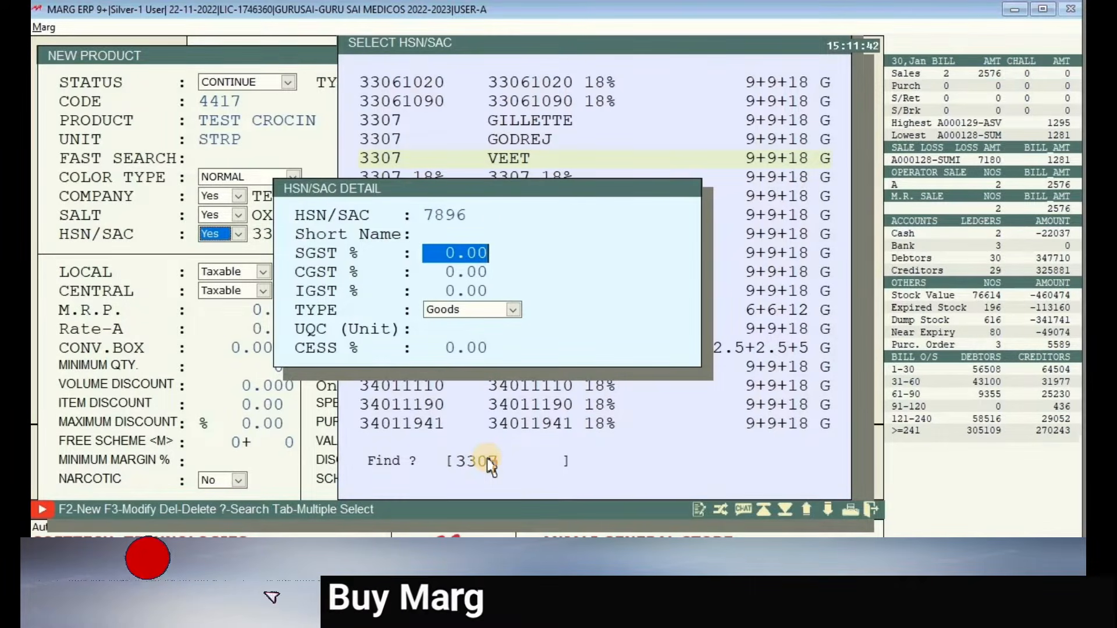
{"action": "type", "text": "9"}
{"action": "key", "text": "Return"}
{"action": "key", "text": "Return"}
{"action": "key", "text": "Return"}
{"action": "key", "text": "Return"}
{"action": "key", "text": "Return"}
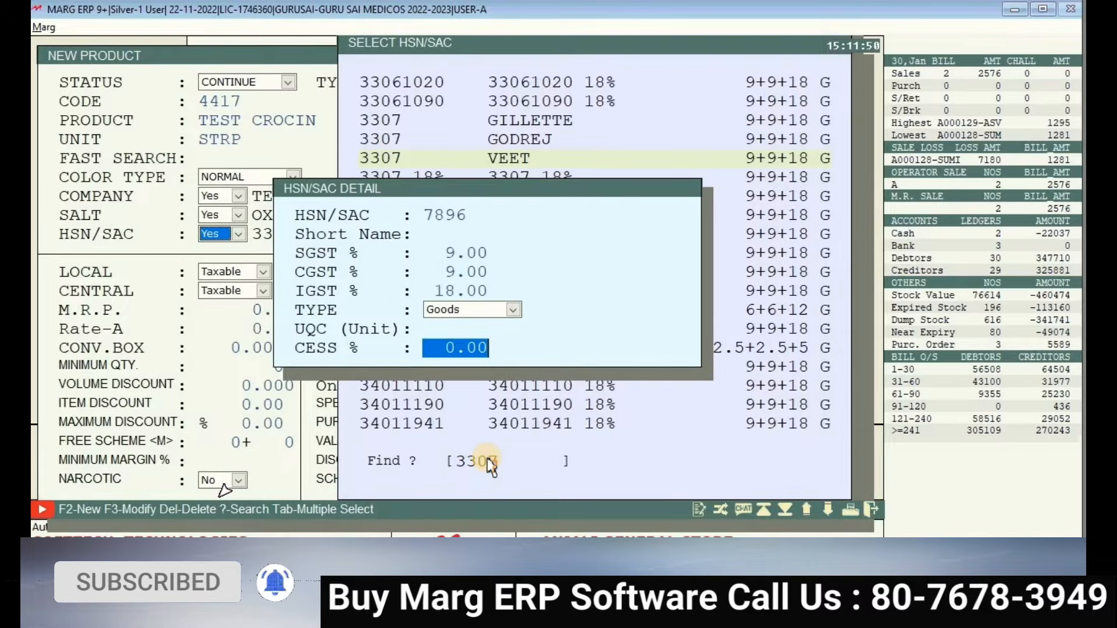
{"action": "key", "text": "Return"}
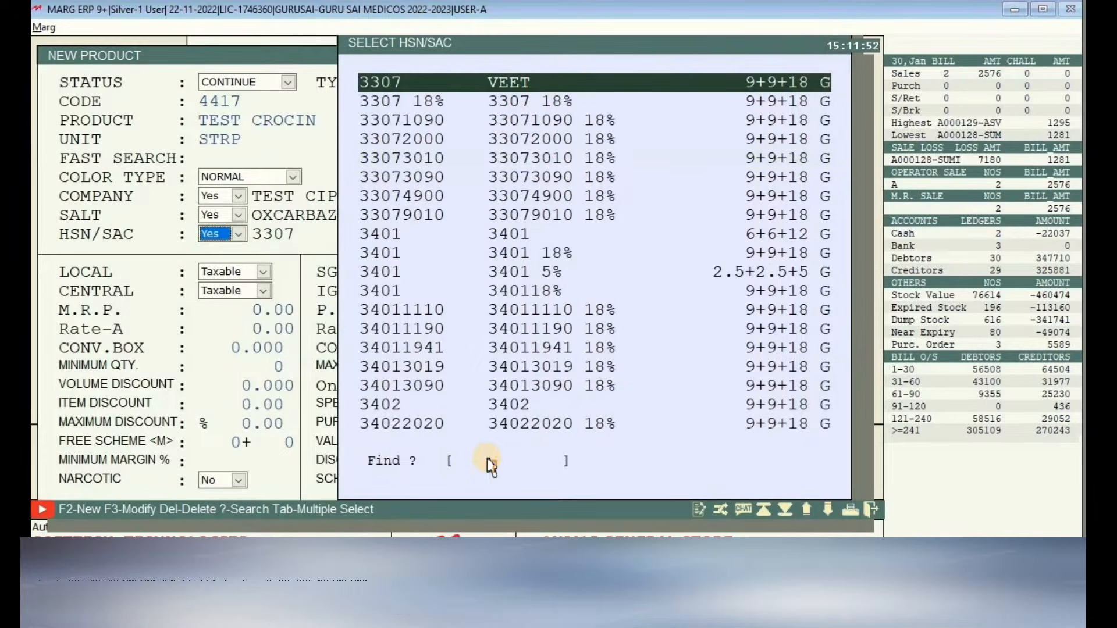
{"action": "key", "text": "Return"}
{"action": "key", "text": "Return"}
{"action": "key", "text": "Return"}
{"action": "key", "text": "Return"}
{"action": "key", "text": "Return"}
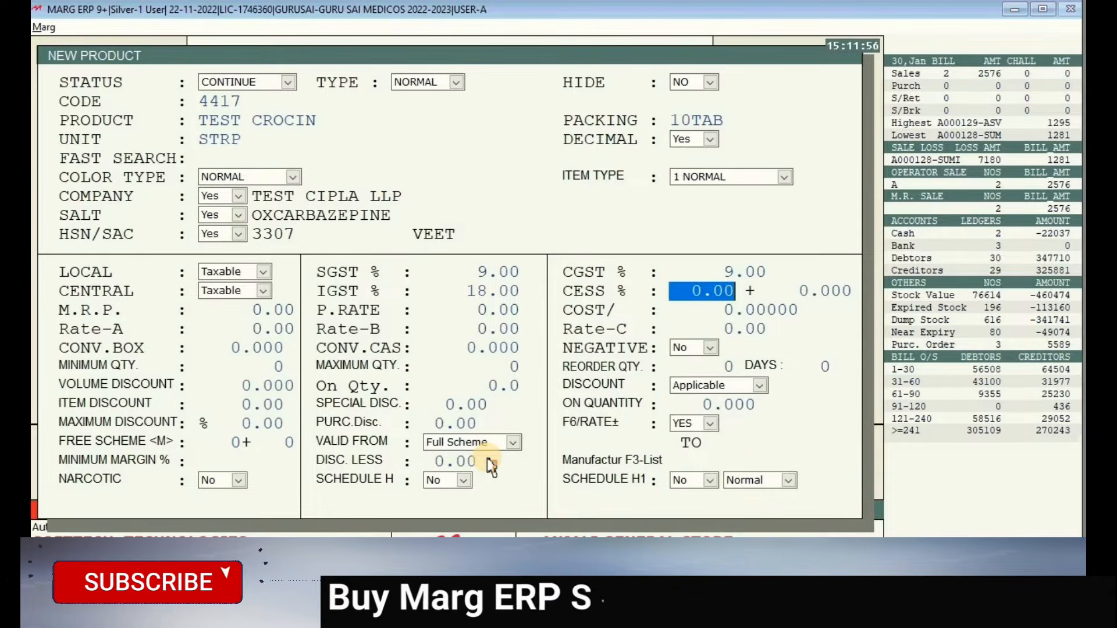
{"action": "key", "text": "Return"}
{"action": "key", "text": "Return"}
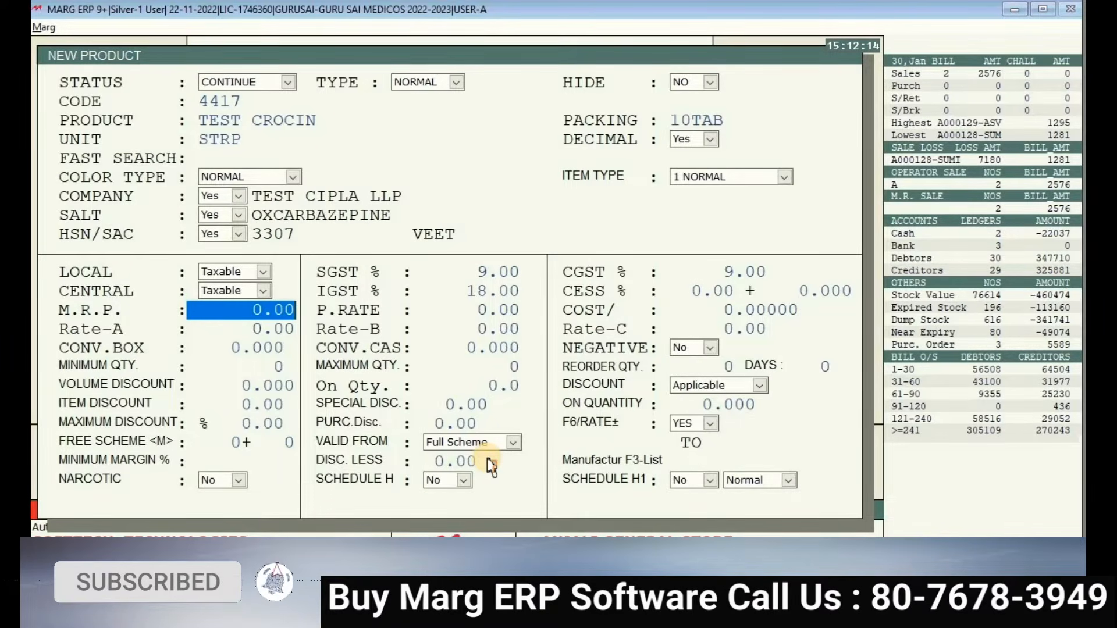
- Review the M.R.P. and rate fields, then save the TEST CROCIN product with Yes
{"action": "key", "text": "Return"}
{"action": "key", "text": "Return"}
{"action": "key", "text": "Return"}
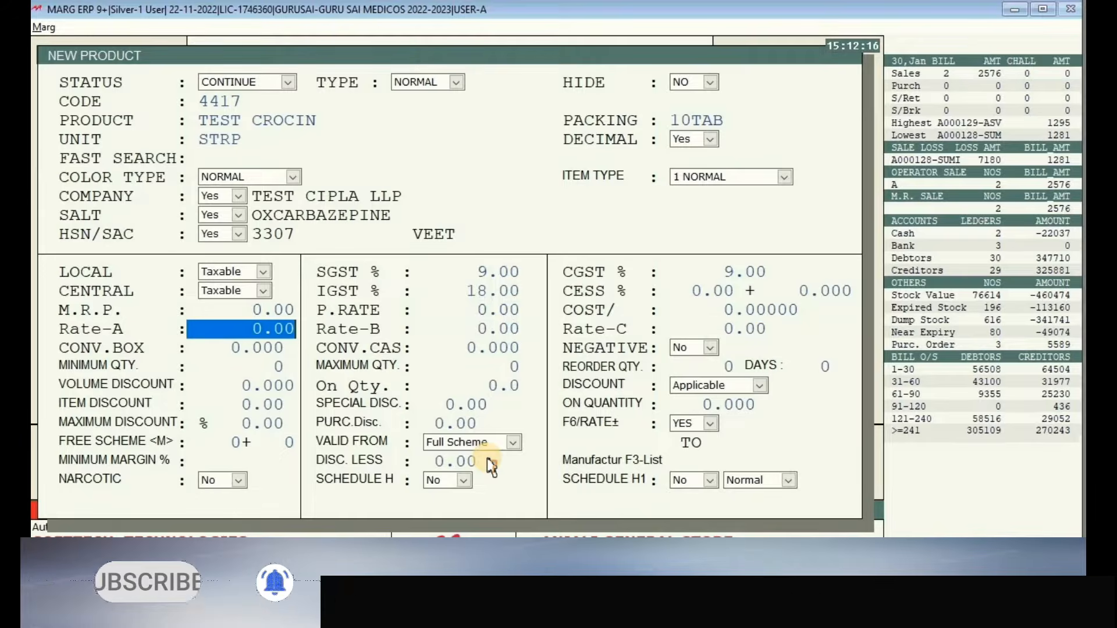
{"action": "key", "text": "Up"}
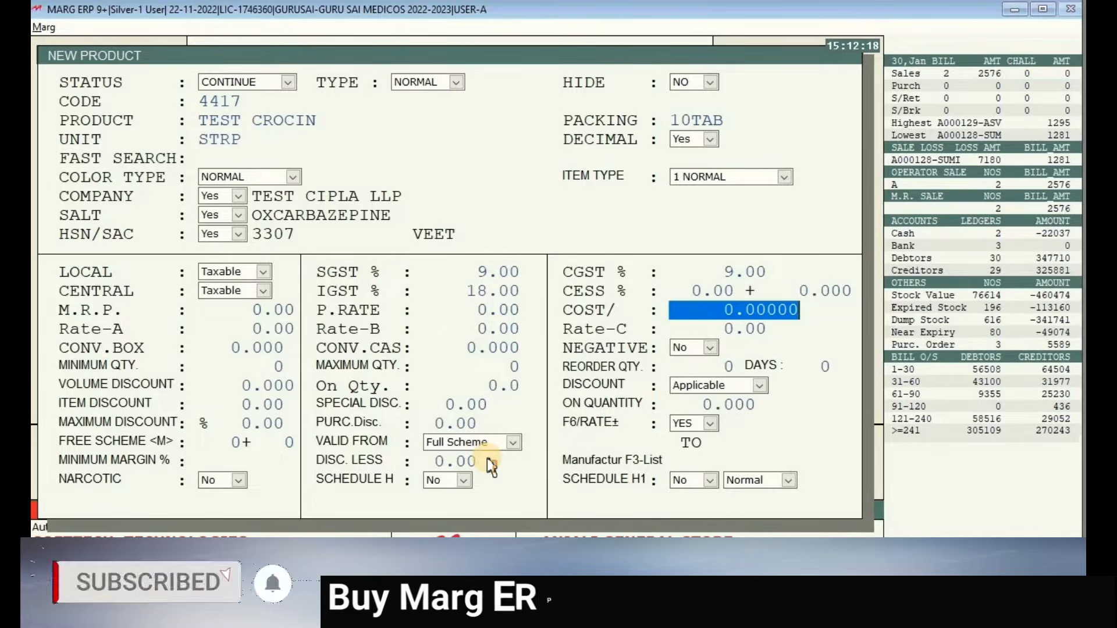
{"action": "key", "text": "Up"}
{"action": "key", "text": "Up"}
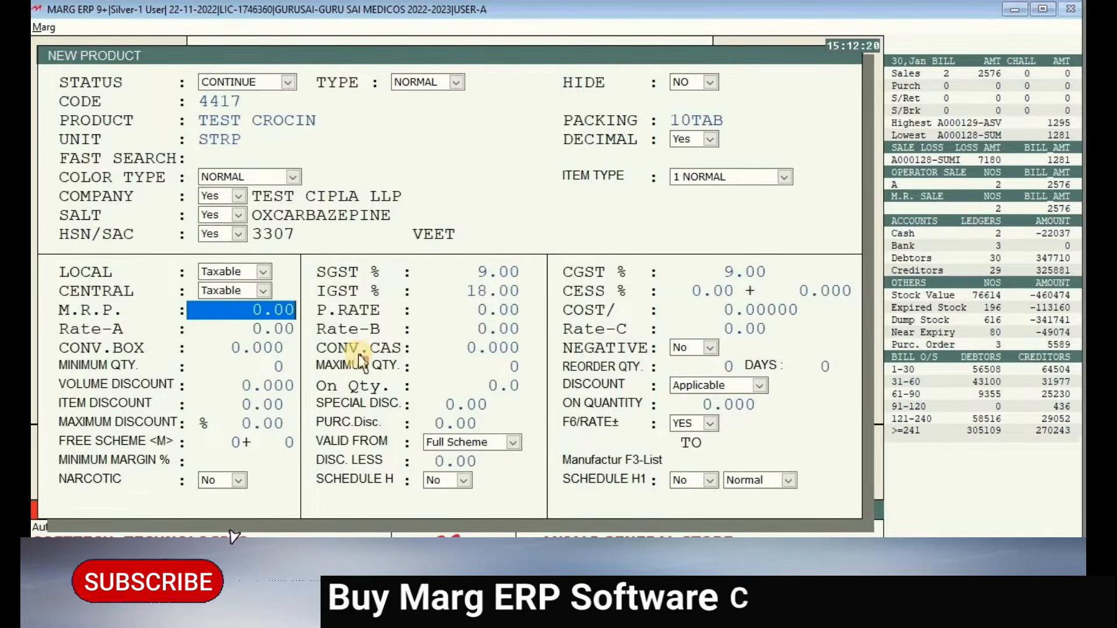
{"action": "left_click_drag", "start_coordinate": [210, 118], "coordinate": [295, 114]}
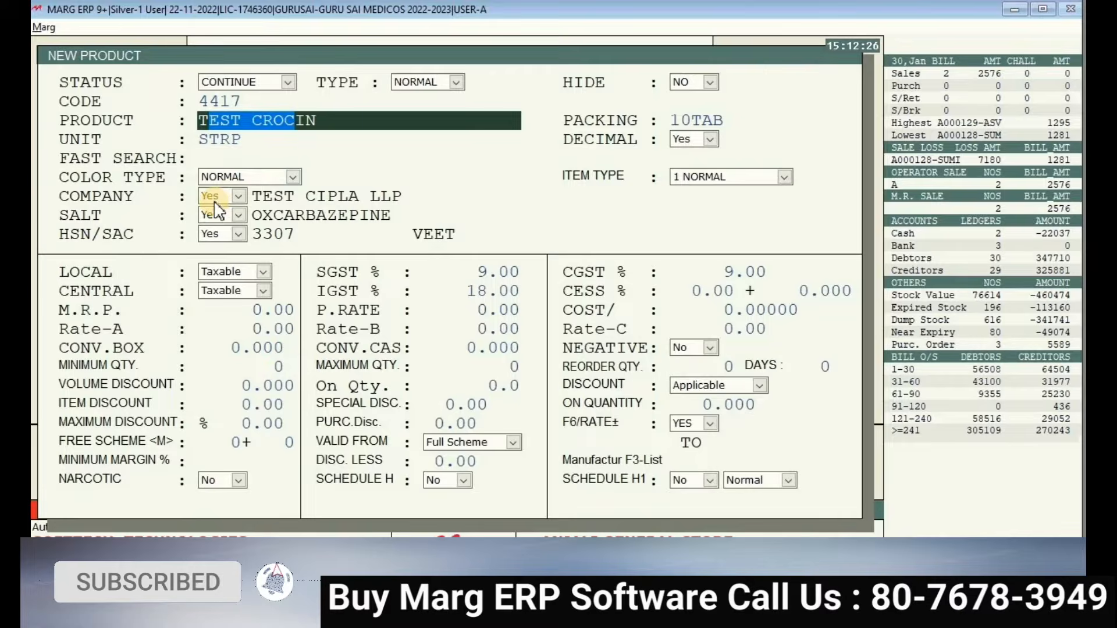
{"action": "left_click", "coordinate": [448, 315]}
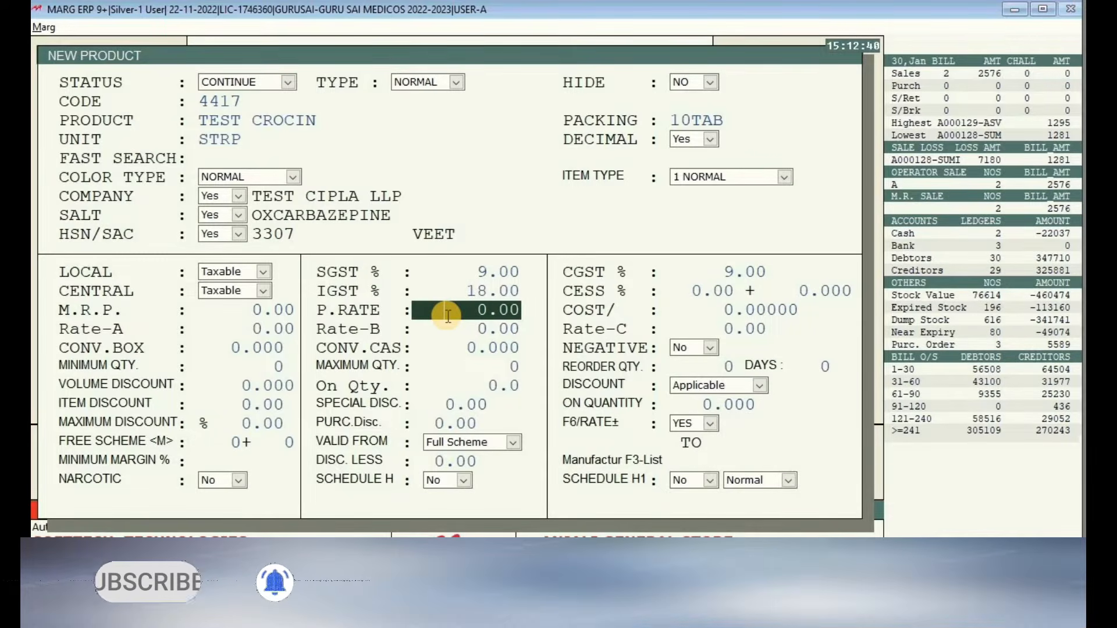
{"action": "key", "text": "Escape"}
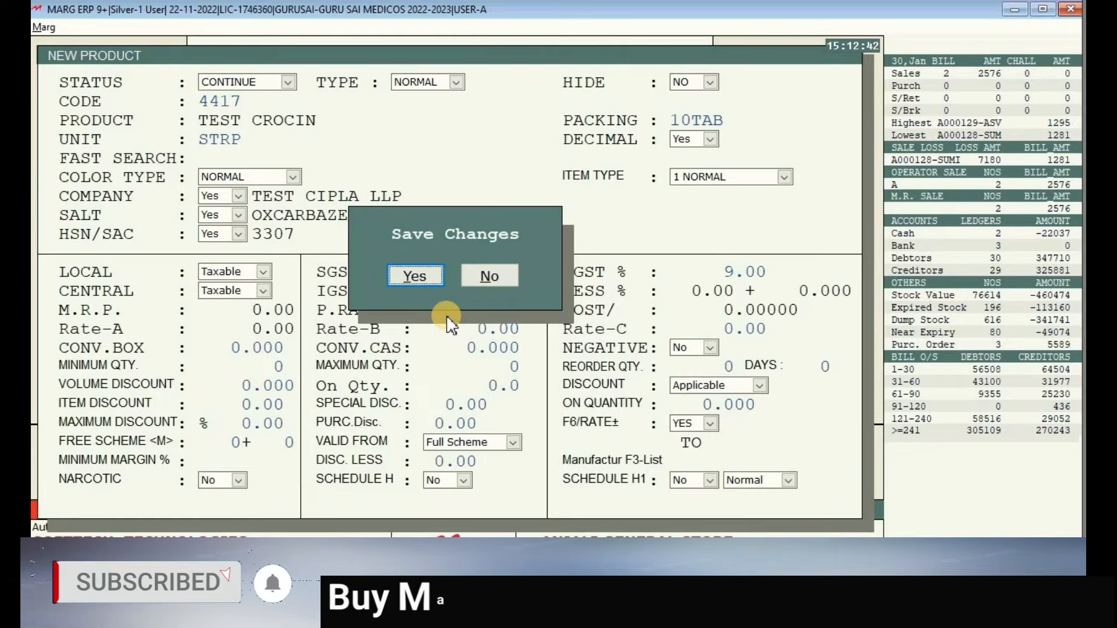
{"action": "key", "text": "Return"}
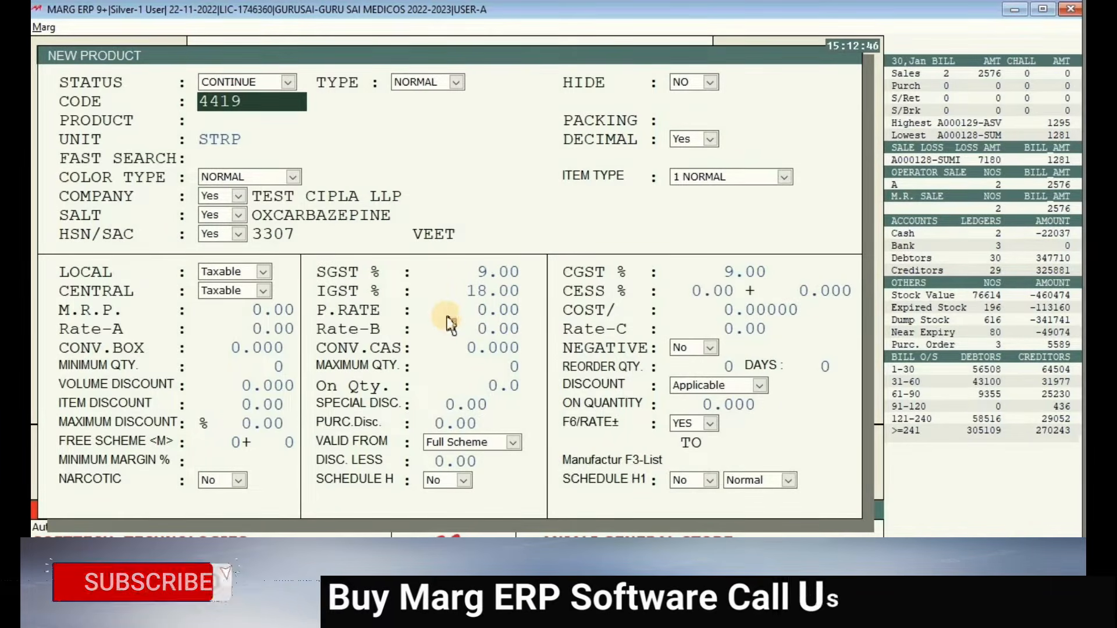
- Reopen TEST CROCIN from the items list, append 200MG to its name, and save
{"action": "key", "text": "Escape"}
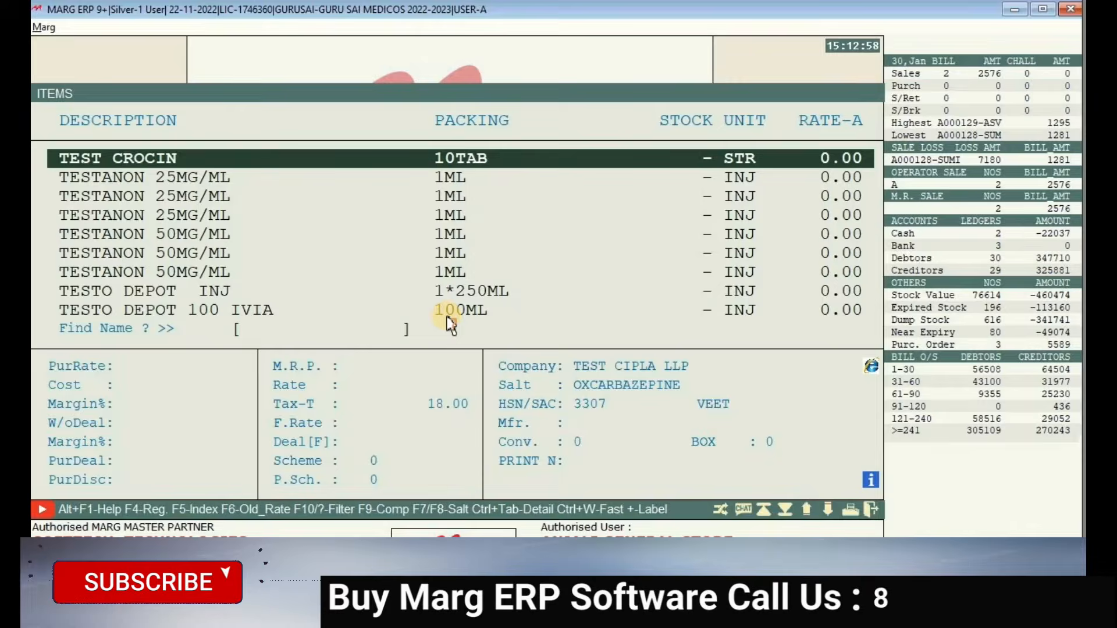
{"action": "key", "text": "Return"}
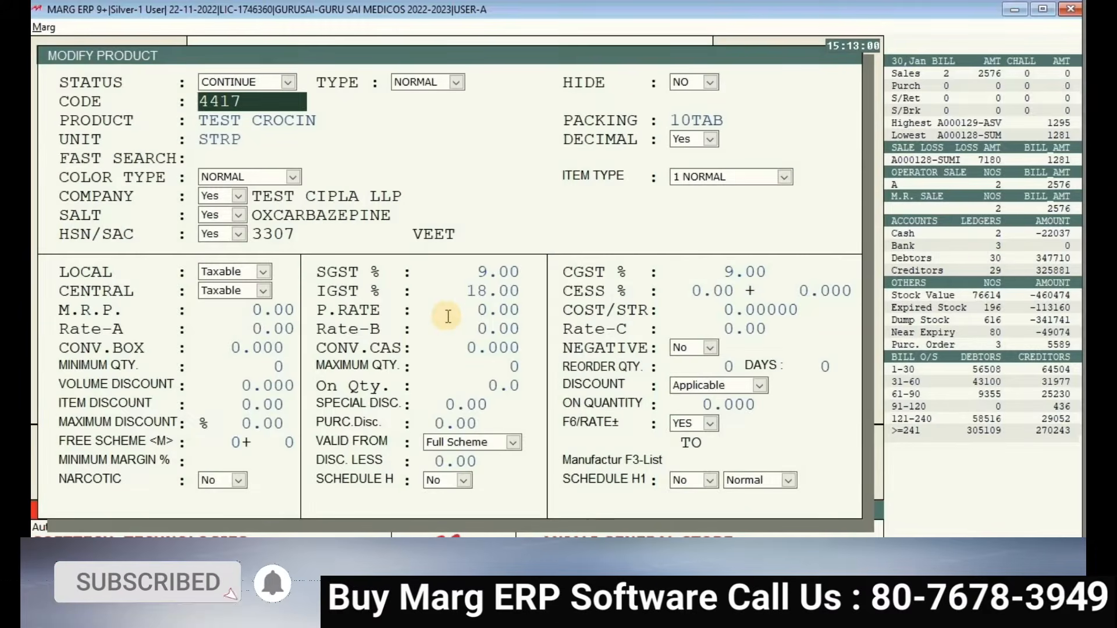
{"action": "key", "text": "Return"}
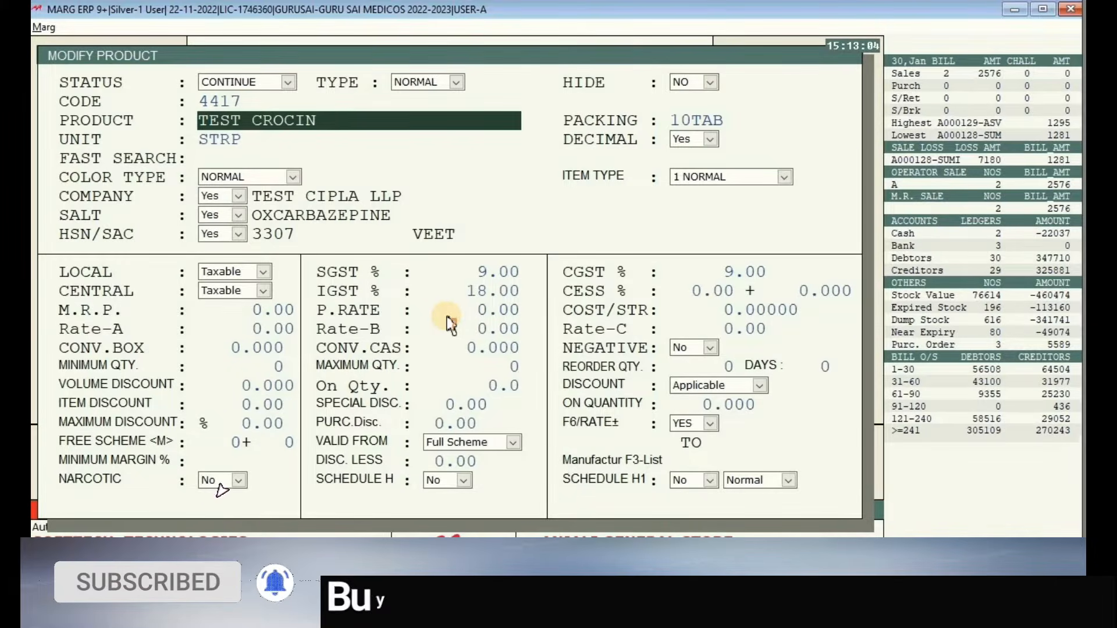
{"action": "type", "text": "200MG"}
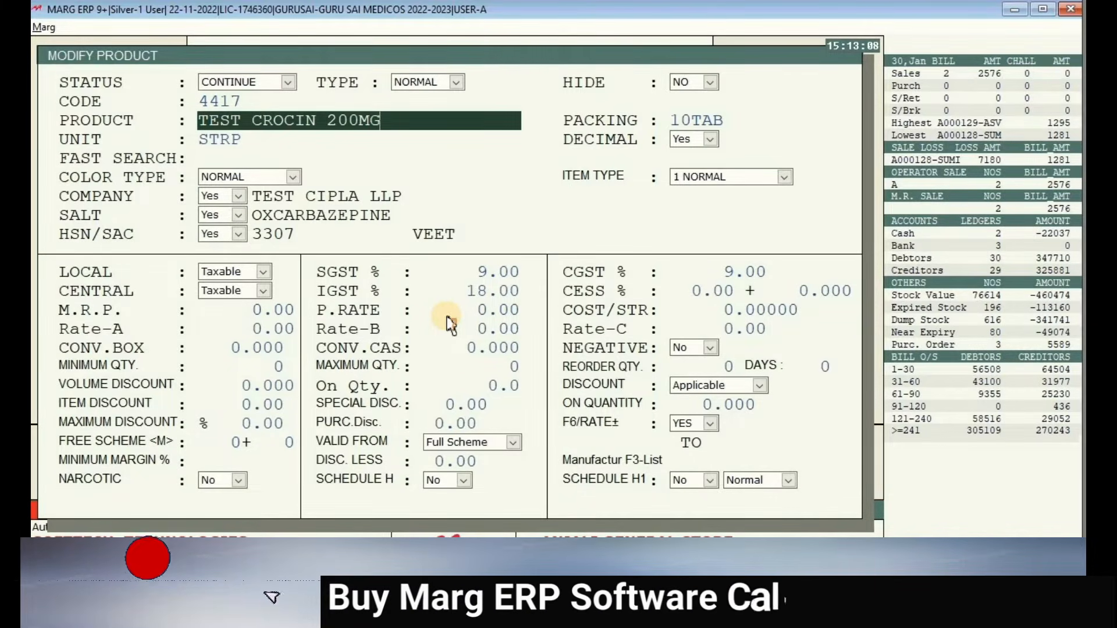
{"action": "key", "text": "Return"}
{"action": "key", "text": "Escape"}
{"action": "key", "text": "Return"}
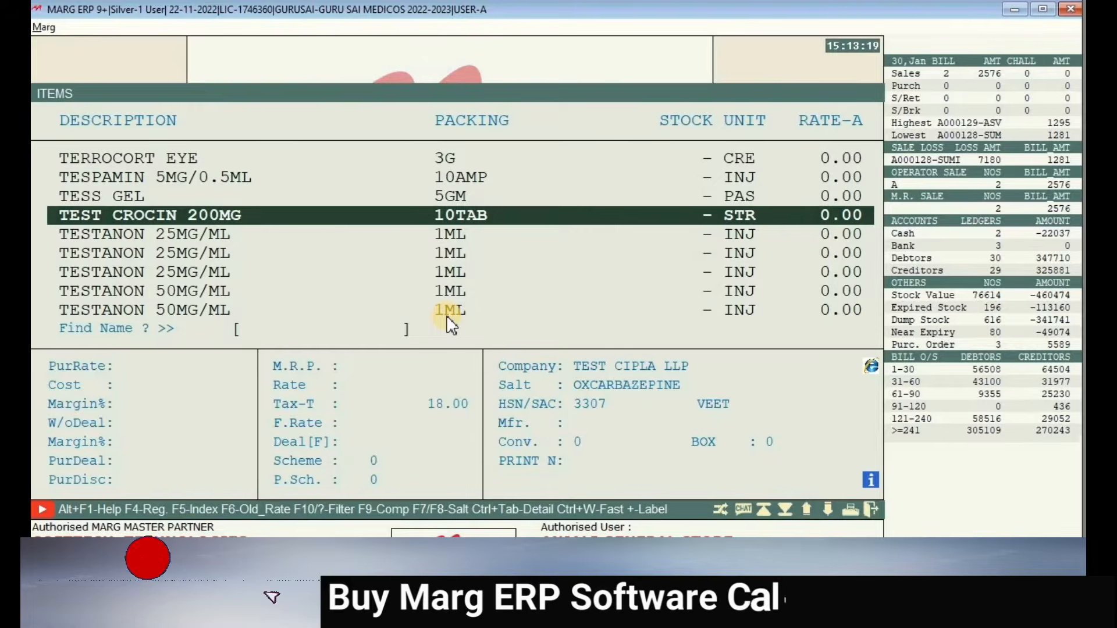
- Delete the item TEST CROCIN 200MG, confirming Yes in the BE CAREFUL warning
{"action": "key", "text": "Up"}
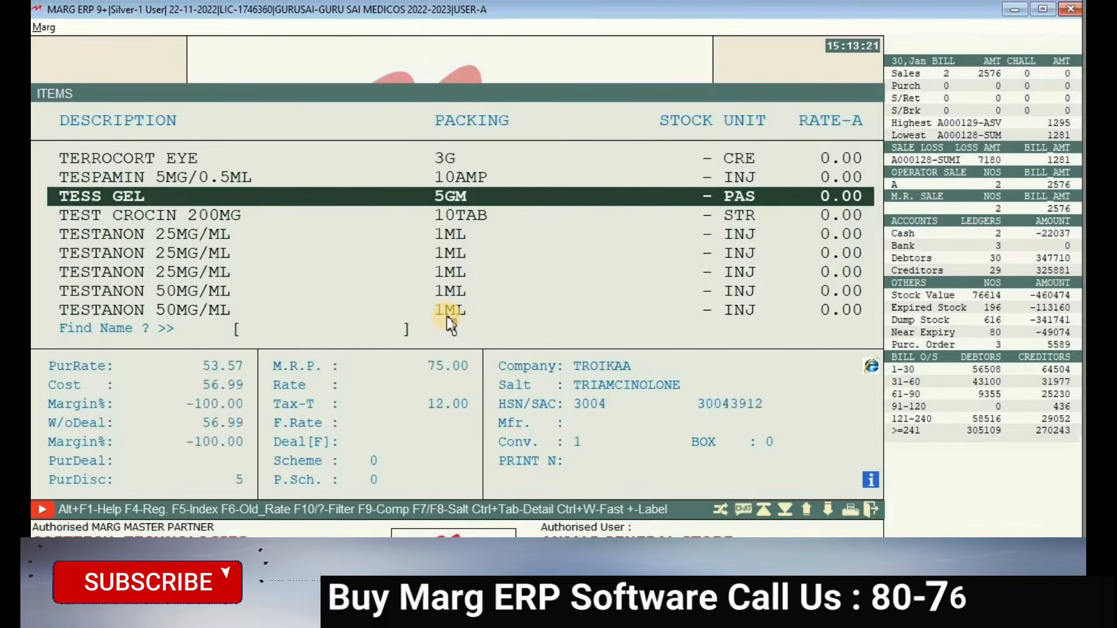
{"action": "key", "text": "Down"}
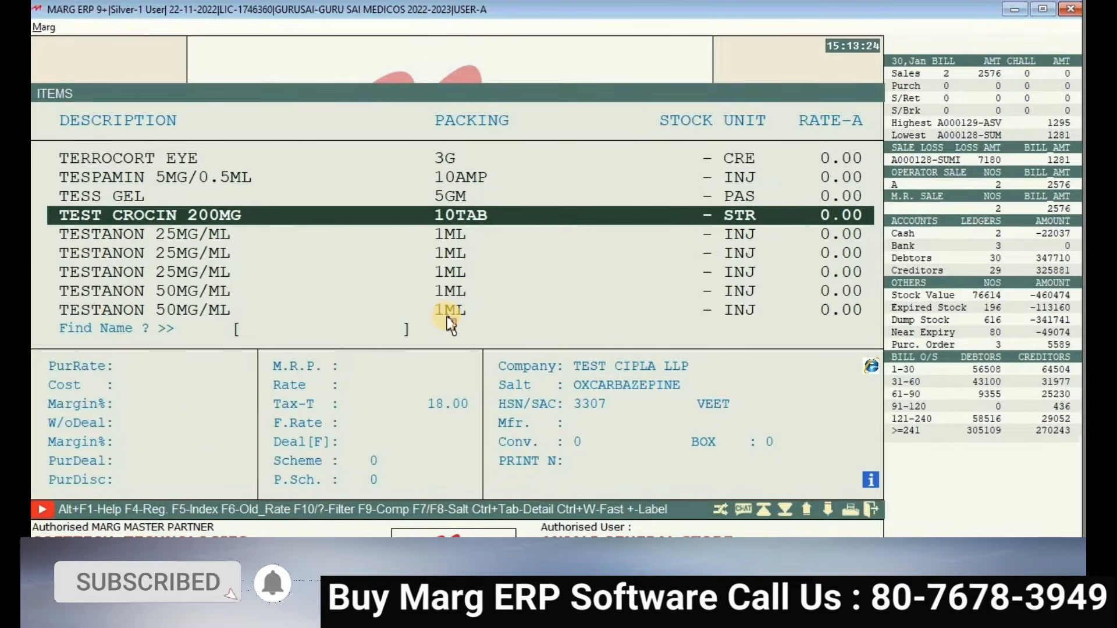
{"action": "key", "text": "Delete"}
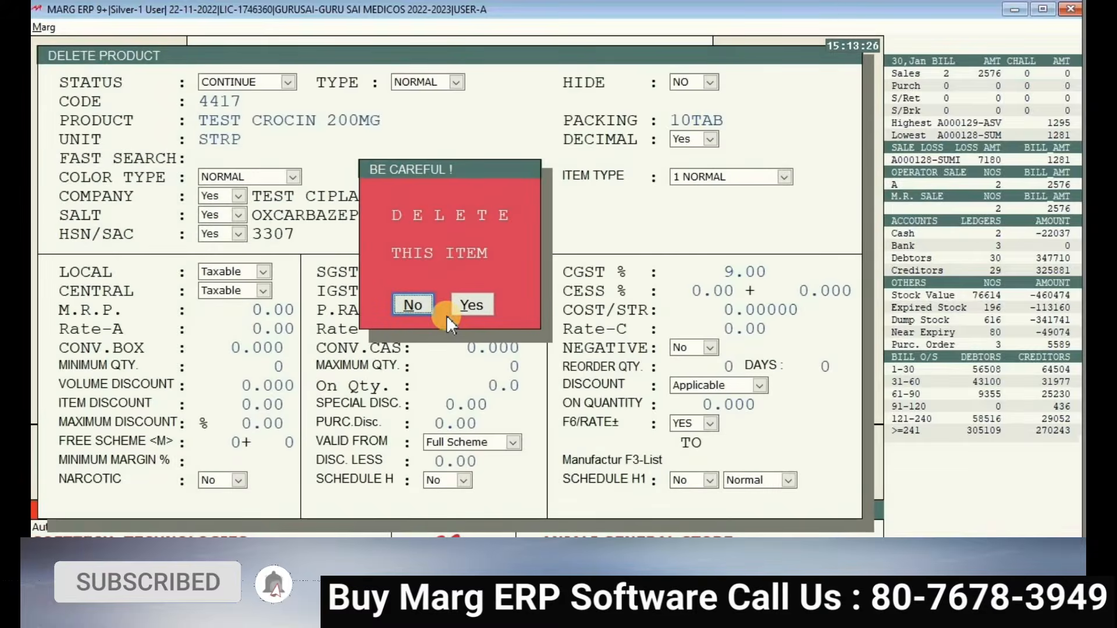
{"action": "key", "text": "Right"}
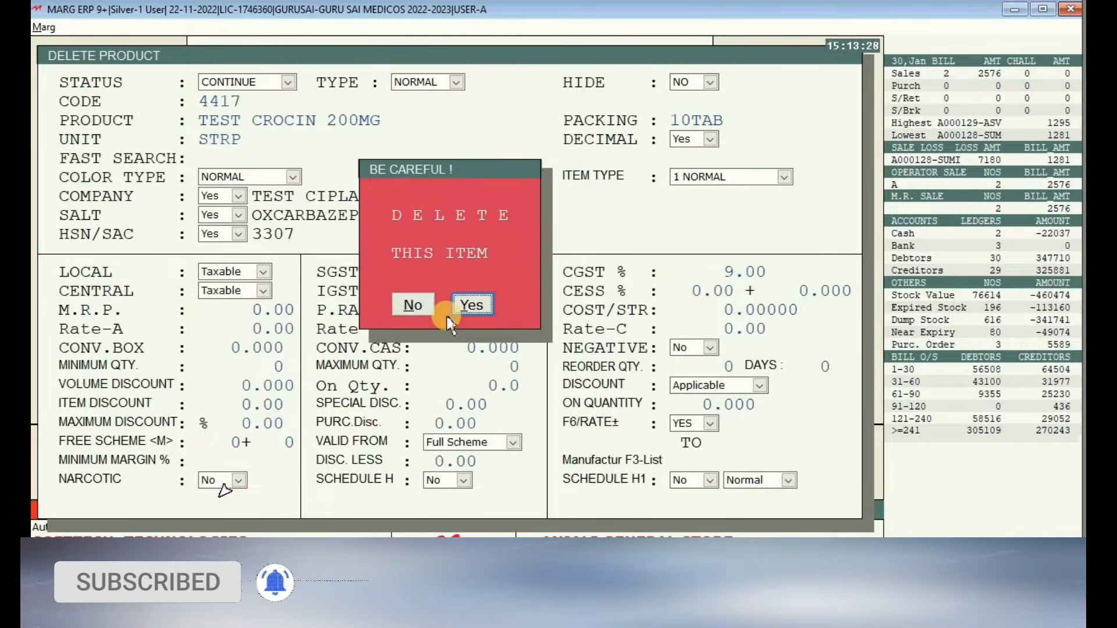
{"action": "key", "text": "Return"}
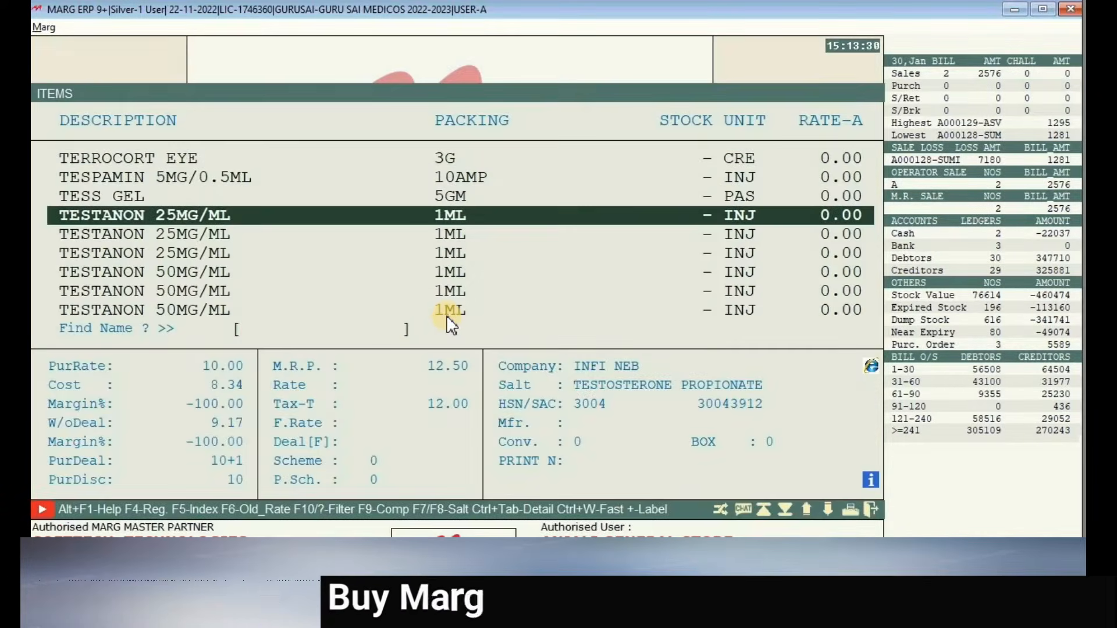
{"action": "type", "text": "TEST"}
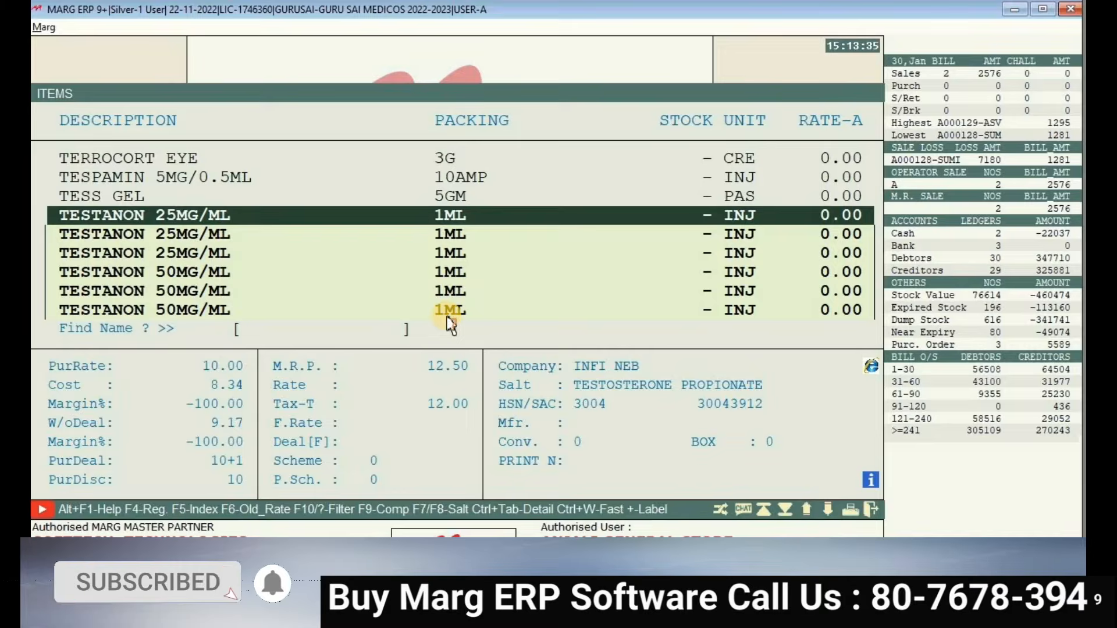
{"action": "key", "text": "BackSpace"}
{"action": "key", "text": "BackSpace"}
{"action": "key", "text": "BackSpace"}
{"action": "key", "text": "BackSpace"}
{"action": "key", "text": "Down"}
{"action": "key", "text": "Down"}
{"action": "key", "text": "Down"}
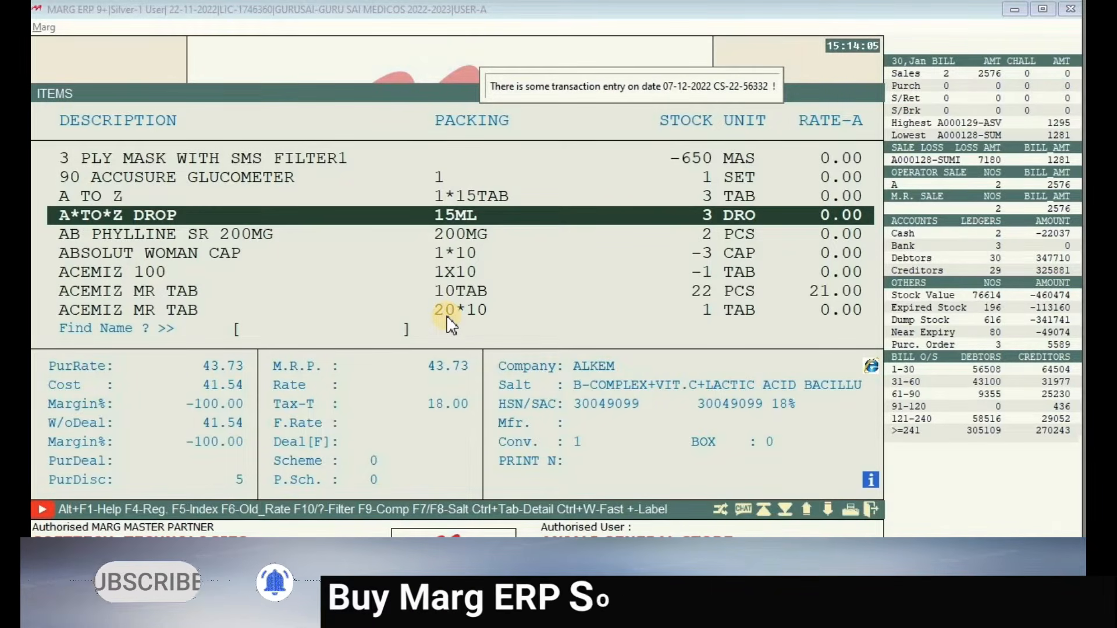
{"action": "key", "text": "Down"}
{"action": "key", "text": "Down"}
{"action": "key", "text": "Down"}
{"action": "key", "text": "Down"}
{"action": "key", "text": "Down"}
{"action": "key", "text": "Down"}
{"action": "key", "text": "Down"}
{"action": "key", "text": "Down"}
{"action": "key", "text": "Down"}
{"action": "key", "text": "Down"}
{"action": "key", "text": "Down"}
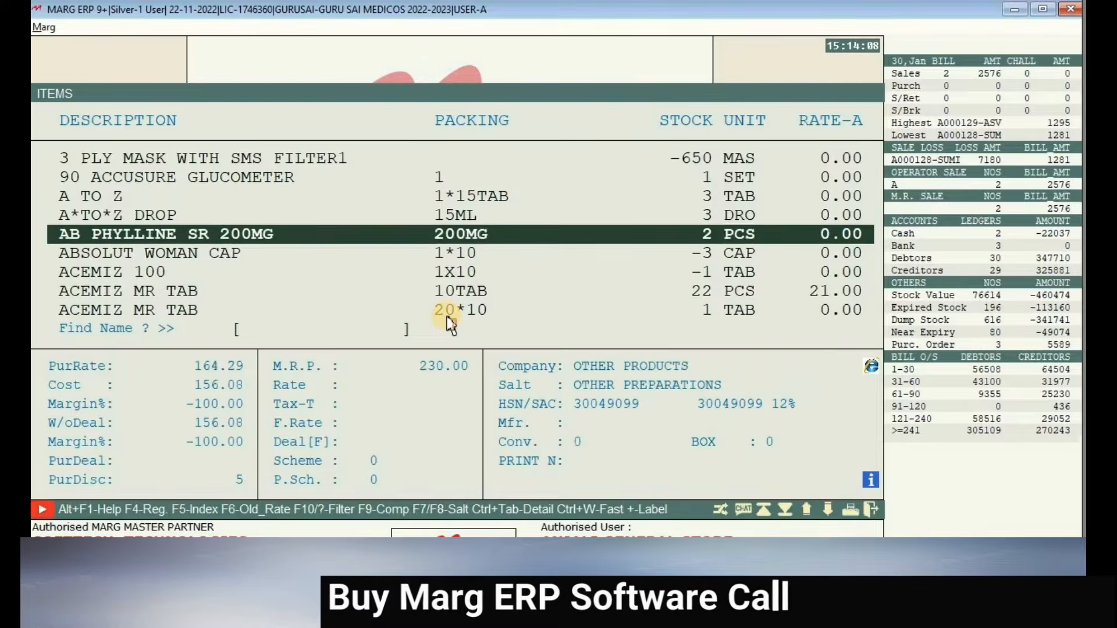
{"action": "key", "text": "Up"}
{"action": "key", "text": "Up"}
{"action": "key", "text": "Up"}
{"action": "key", "text": "Up"}
{"action": "key", "text": "Up"}
{"action": "key", "text": "Up"}
{"action": "key", "text": "Up"}
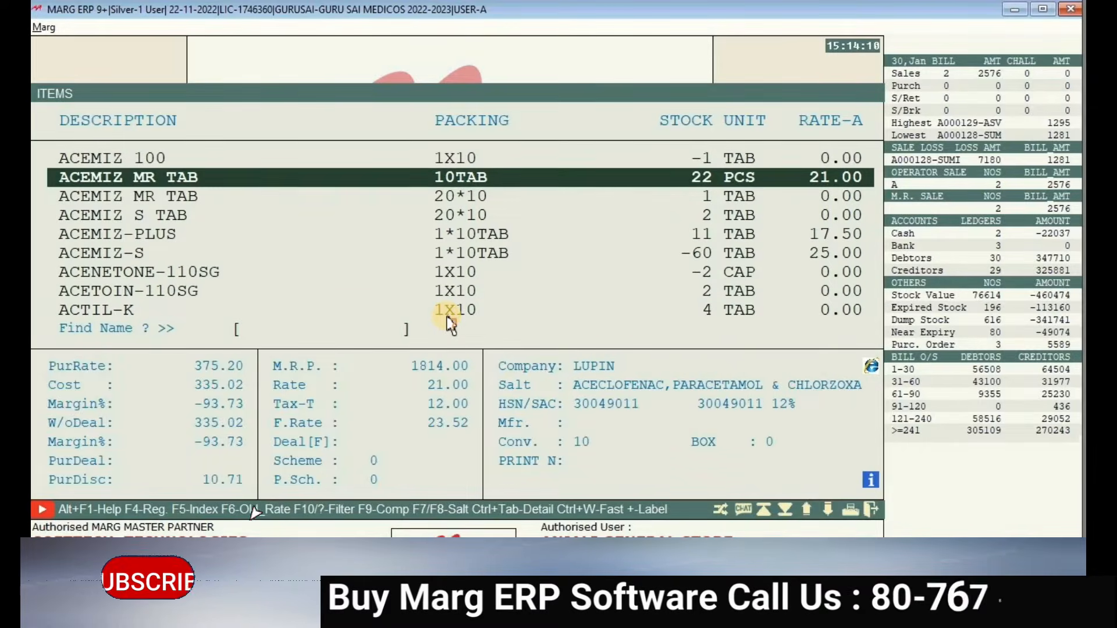
{"action": "key", "text": "Down"}
{"action": "key", "text": "Delete"}
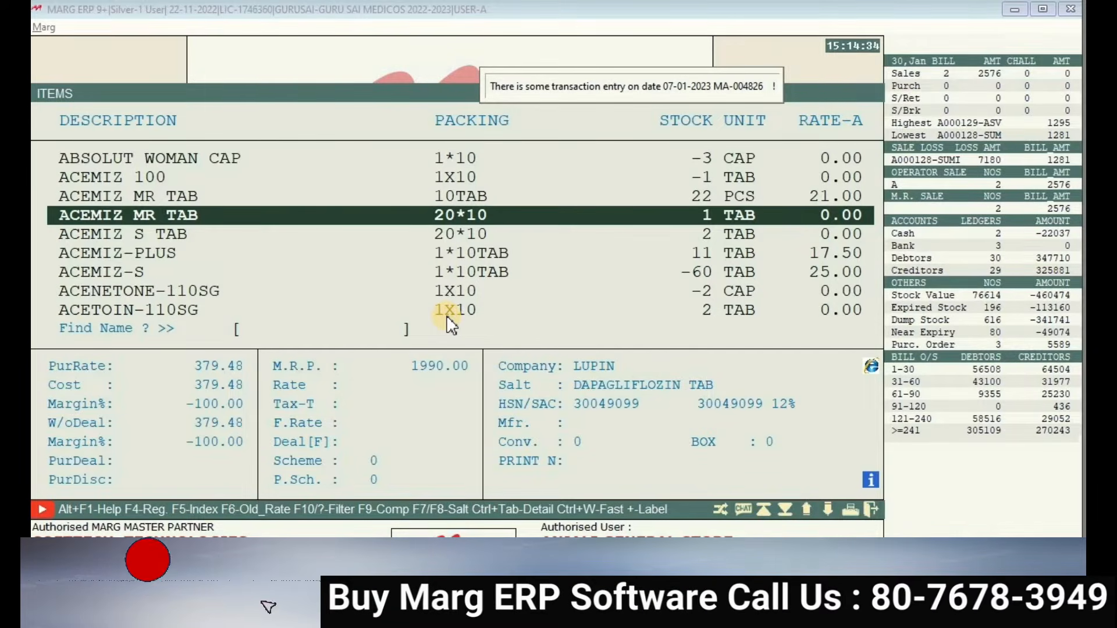
{"action": "key", "text": "Up"}
{"action": "key", "text": "Down"}
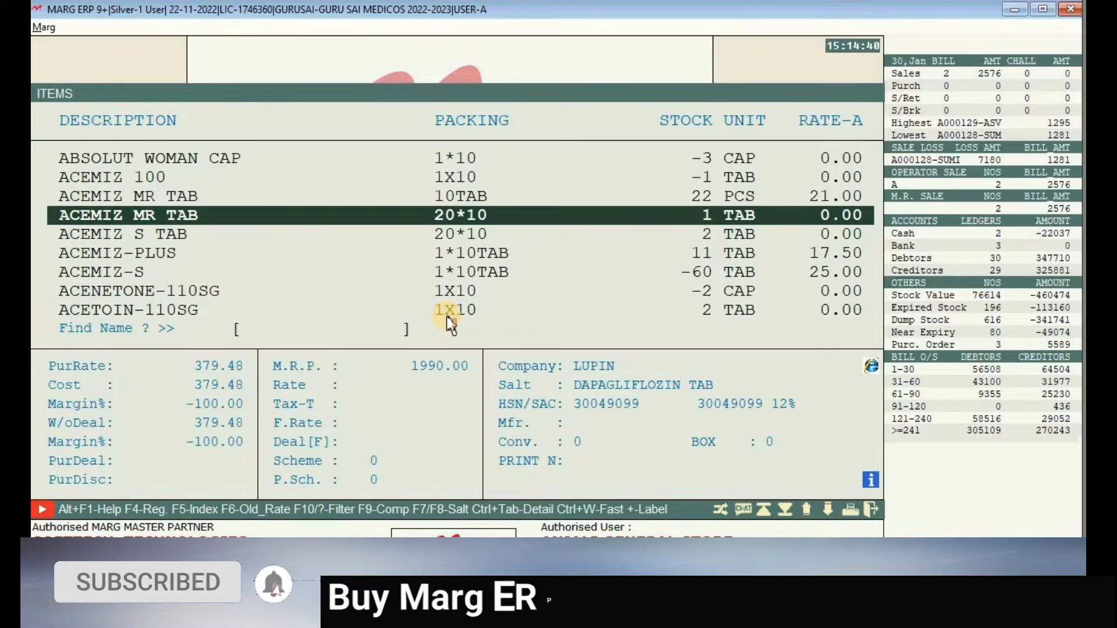
{"action": "key", "text": "Up"}
{"action": "key", "text": "Up"}
{"action": "key", "text": "Up"}
{"action": "key", "text": "Up"}
{"action": "key", "text": "Up"}
{"action": "key", "text": "Up"}
{"action": "key", "text": "Up"}
{"action": "key", "text": "Up"}
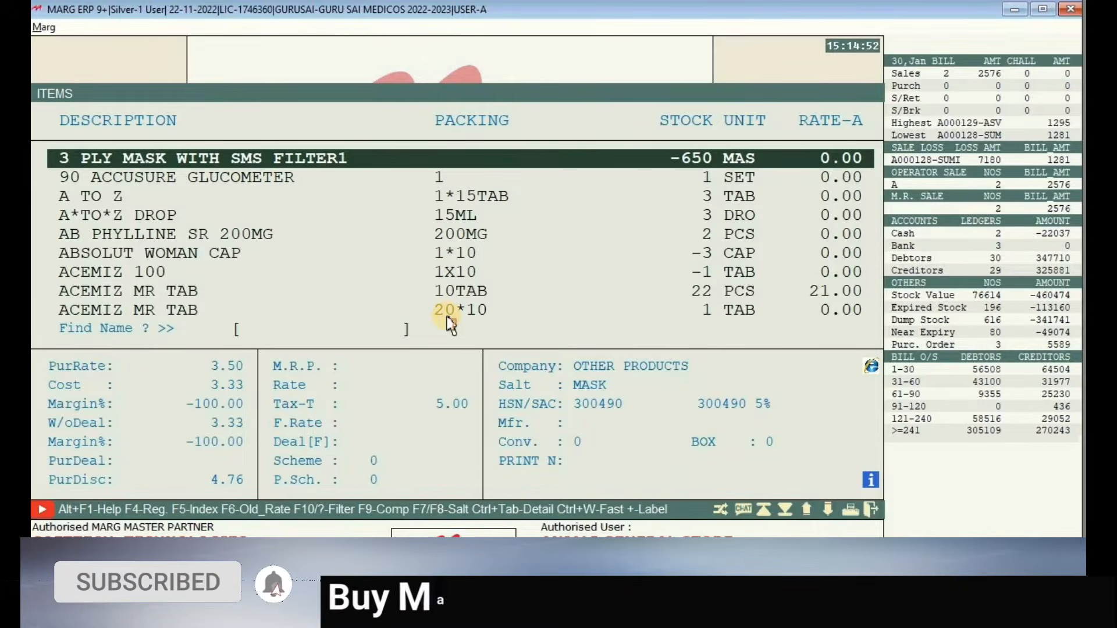
- Browse the HSN/SAC codes in 3 PLY MASK WITH SMS FILTER1, exit without saving, and close the items list
{"action": "key", "text": "Return"}
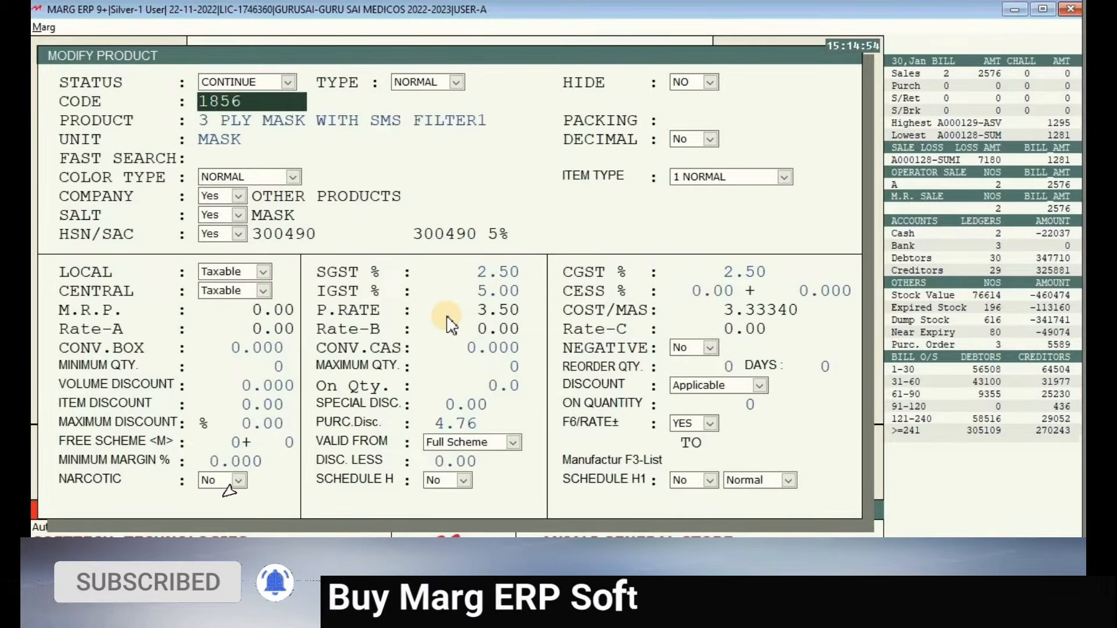
{"action": "key", "text": "Return"}
{"action": "key", "text": "Return"}
{"action": "key", "text": "Return"}
{"action": "key", "text": "Return"}
{"action": "key", "text": "Return"}
{"action": "key", "text": "Return"}
{"action": "key", "text": "Return"}
{"action": "key", "text": "Return"}
{"action": "key", "text": "Return"}
{"action": "key", "text": "Return"}
{"action": "key", "text": "Return"}
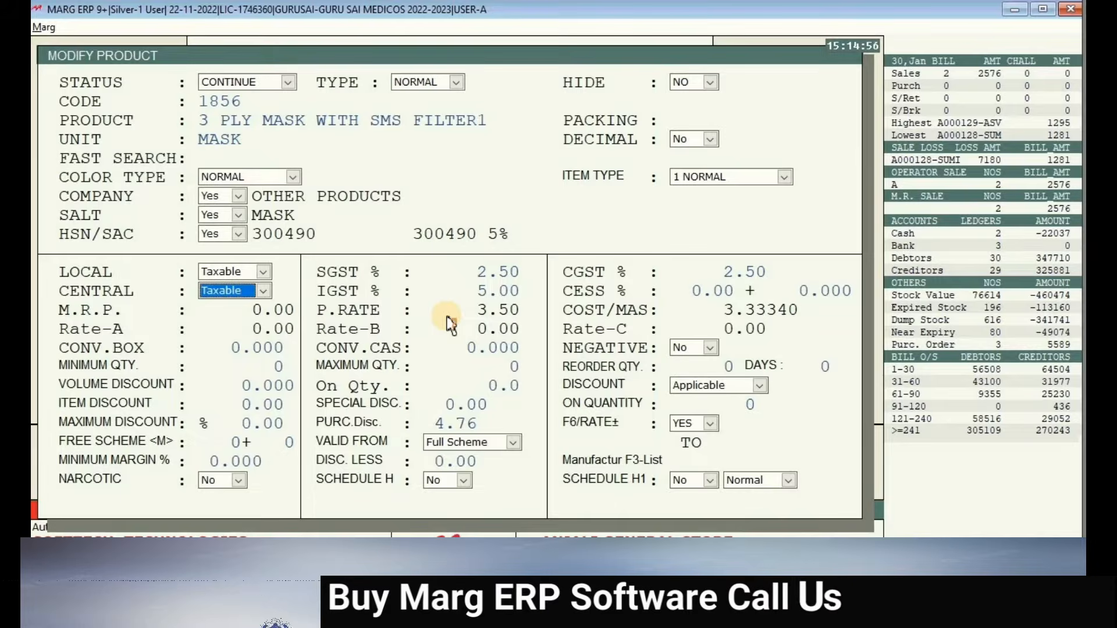
{"action": "key", "text": "Up"}
{"action": "key", "text": "Up"}
{"action": "key", "text": "Up"}
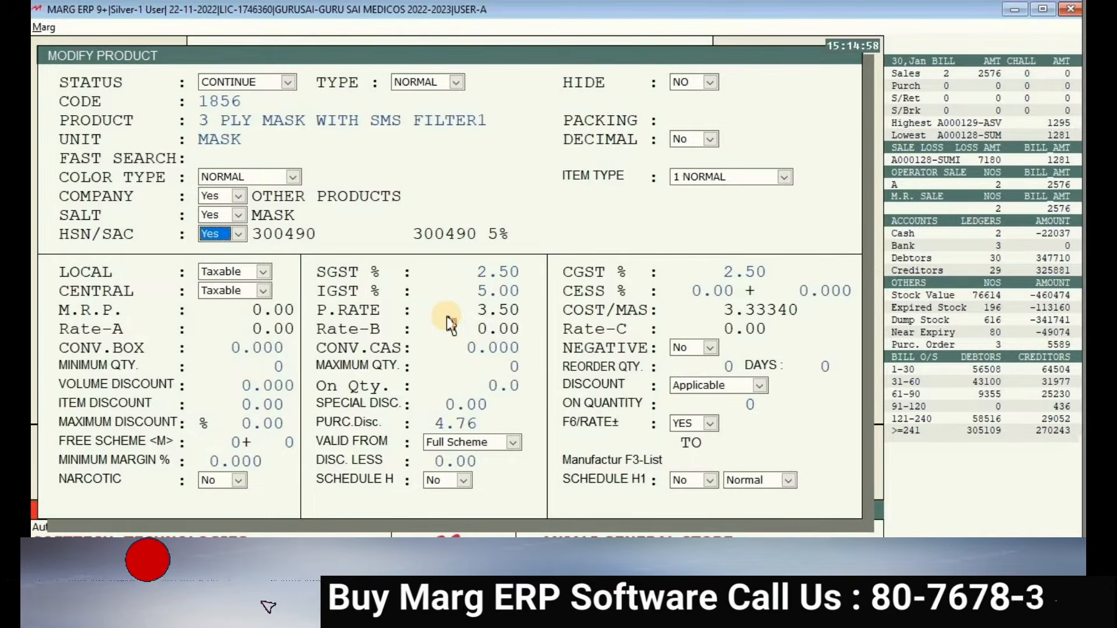
{"action": "key", "text": "Return"}
{"action": "key", "text": "Down"}
{"action": "key", "text": "Down"}
{"action": "key", "text": "Down"}
{"action": "key", "text": "Down"}
{"action": "key", "text": "Down"}
{"action": "key", "text": "Down"}
{"action": "key", "text": "Down"}
{"action": "key", "text": "Down"}
{"action": "key", "text": "Down"}
{"action": "key", "text": "Down"}
{"action": "key", "text": "Down"}
{"action": "key", "text": "Down"}
{"action": "key", "text": "Down"}
{"action": "key", "text": "Down"}
{"action": "key", "text": "Down"}
{"action": "key", "text": "Down"}
{"action": "key", "text": "Down"}
{"action": "key", "text": "Down"}
{"action": "key", "text": "Down"}
{"action": "key", "text": "Down"}
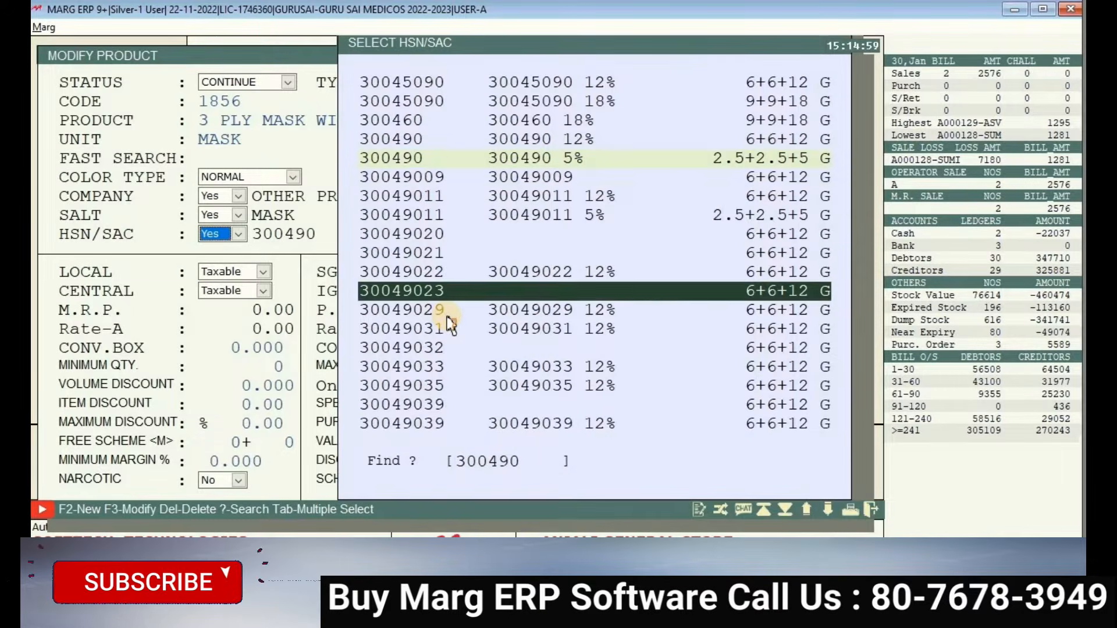
{"action": "key", "text": "Down"}
{"action": "key", "text": "Down"}
{"action": "key", "text": "Down"}
{"action": "key", "text": "Down"}
{"action": "key", "text": "Down"}
{"action": "key", "text": "Down"}
{"action": "key", "text": "Down"}
{"action": "key", "text": "Down"}
{"action": "key", "text": "Down"}
{"action": "key", "text": "Down"}
{"action": "key", "text": "Down"}
{"action": "key", "text": "Down"}
{"action": "key", "text": "Down"}
{"action": "key", "text": "Down"}
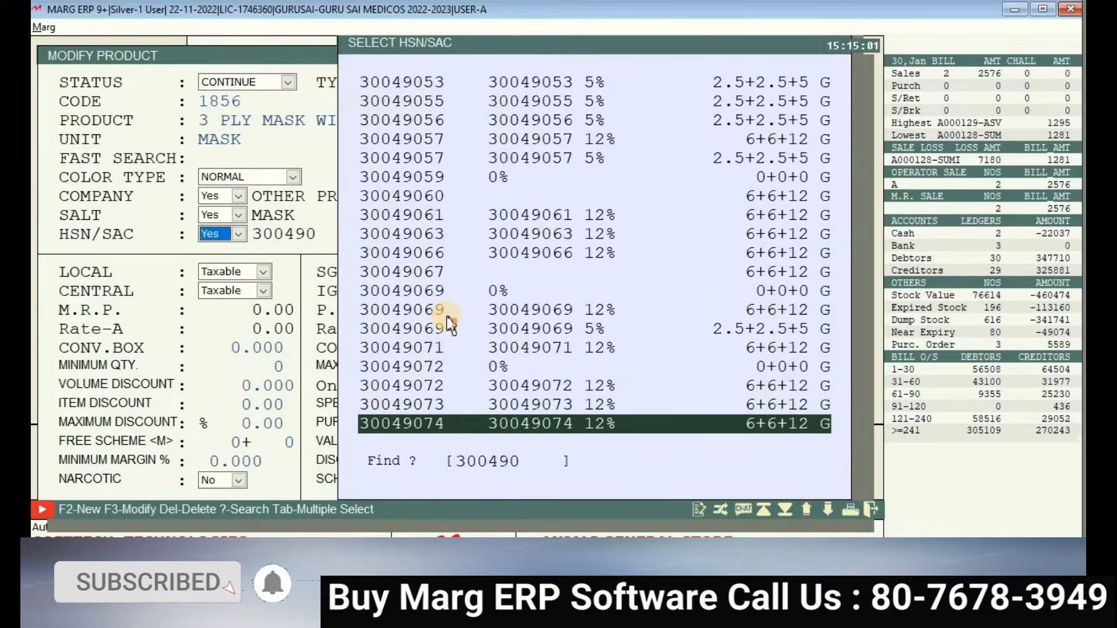
{"action": "key", "text": "Escape"}
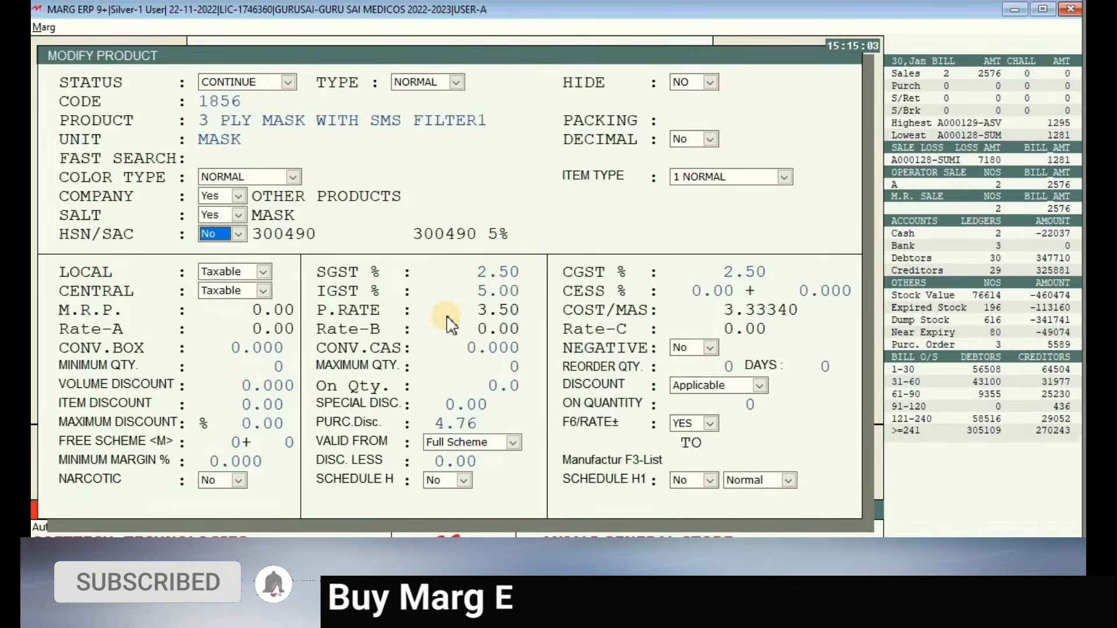
{"action": "key", "text": "Escape"}
{"action": "key", "text": "y"}
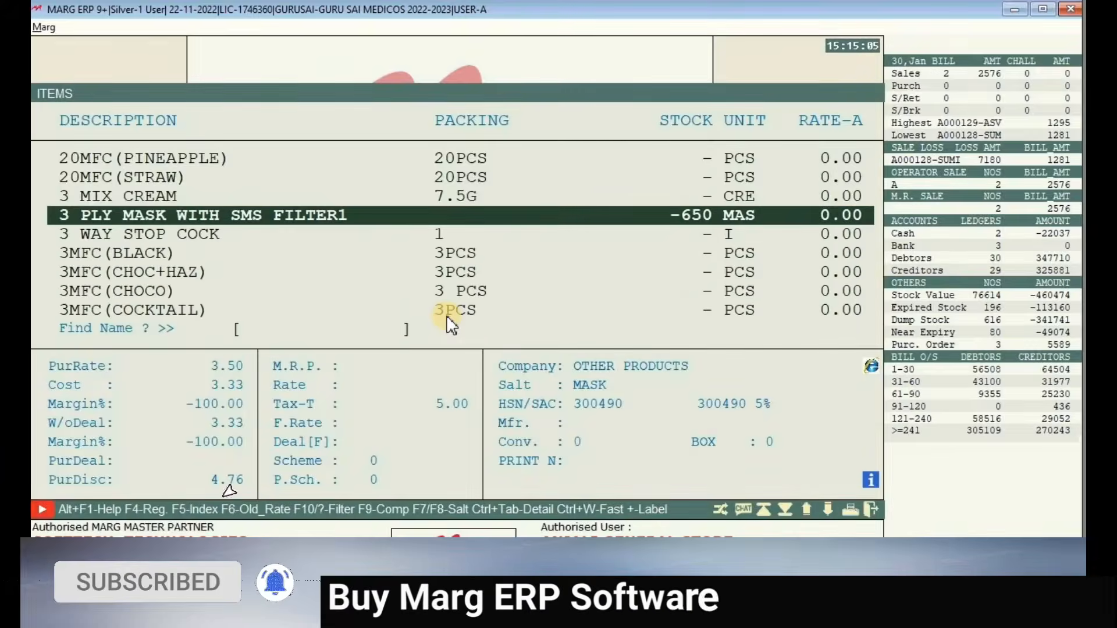
{"action": "key", "text": "Escape"}
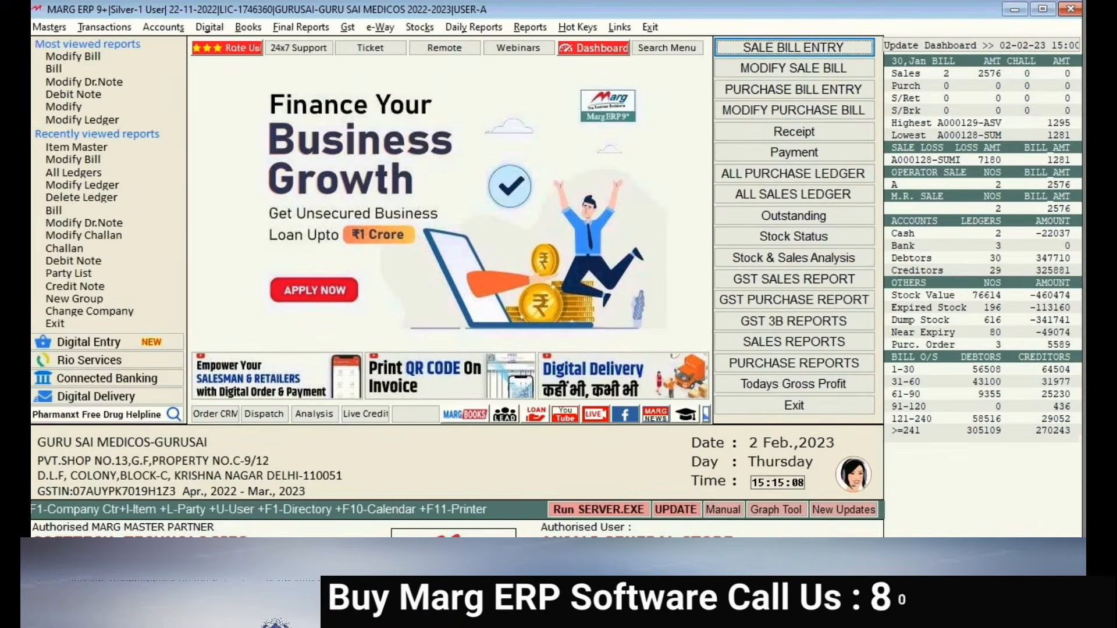
{"action": "left_click", "coordinate": [54, 25]}
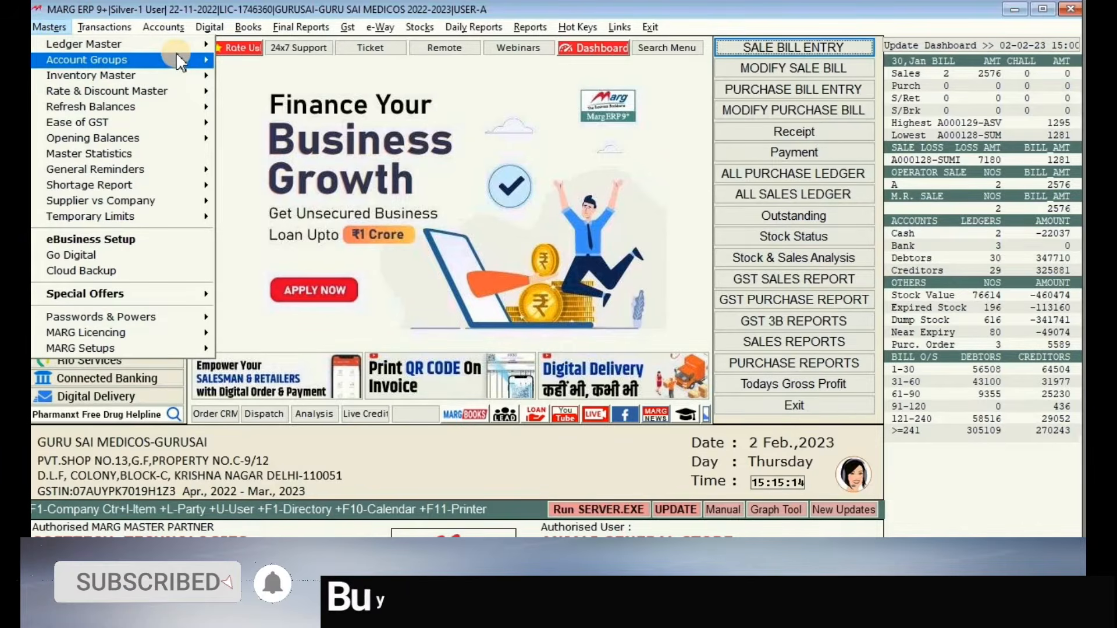
{"action": "mouse_move", "coordinate": [176, 46]}
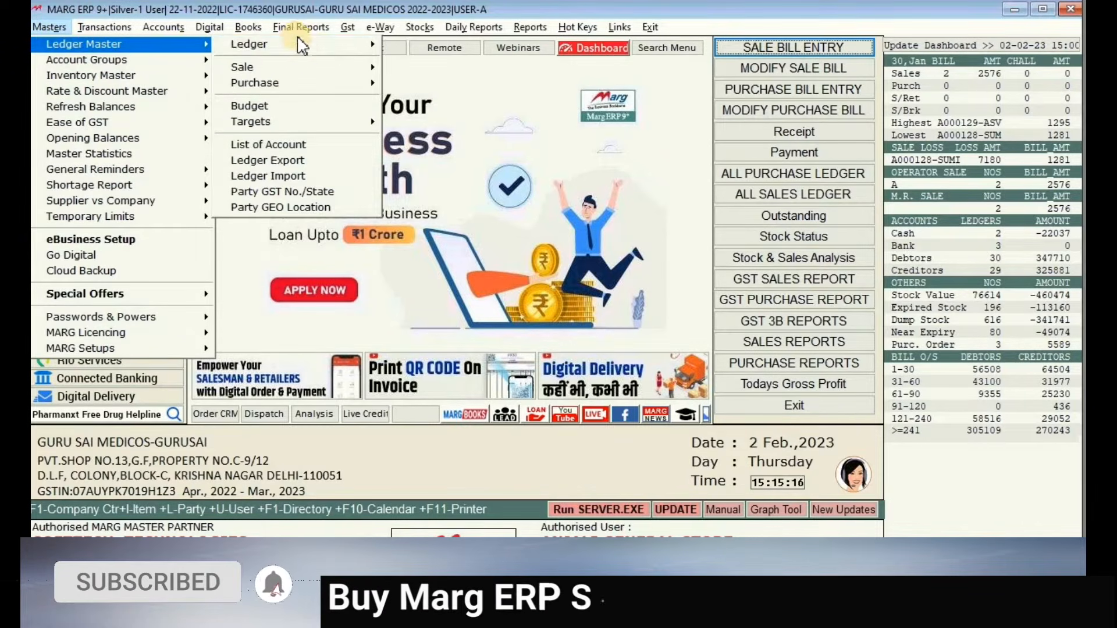
{"action": "mouse_move", "coordinate": [358, 49]}
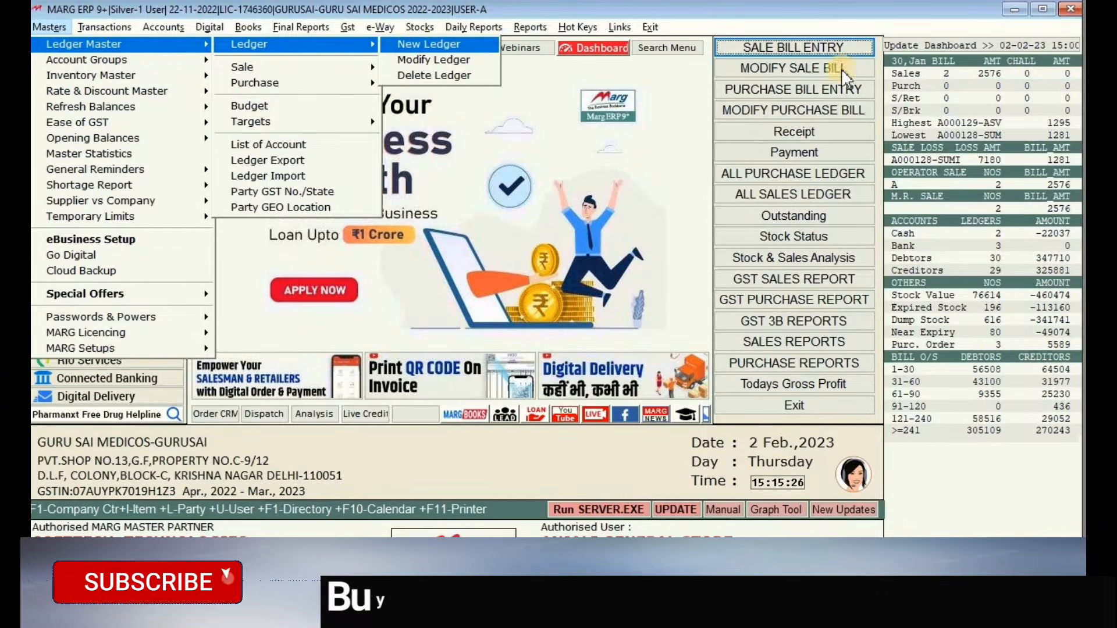
{"action": "left_click", "coordinate": [813, 55]}
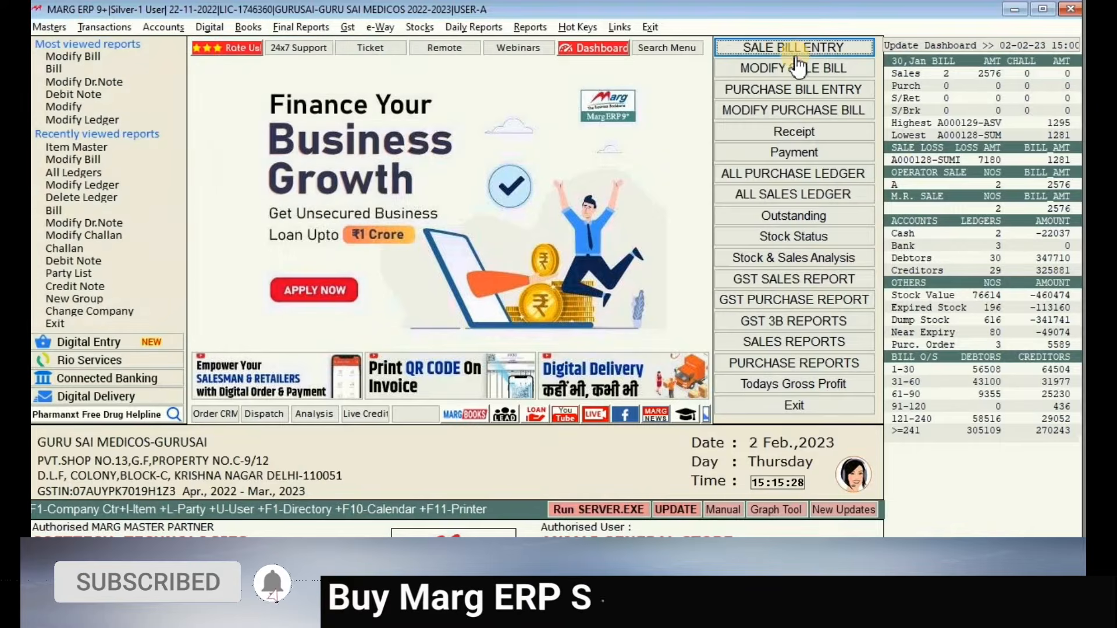
{"action": "left_click", "coordinate": [792, 48]}
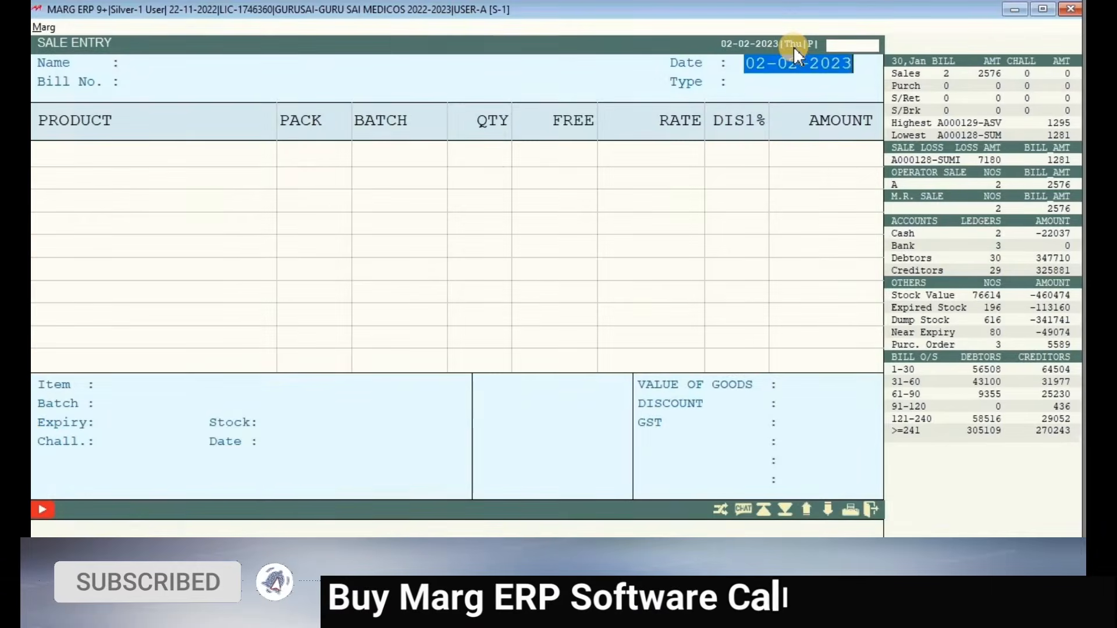
{"action": "key", "text": "Return"}
{"action": "key", "text": "Down"}
{"action": "key", "text": "Down"}
{"action": "key", "text": "Down"}
{"action": "key", "text": "Down"}
{"action": "key", "text": "Down"}
{"action": "key", "text": "Down"}
{"action": "key", "text": "Down"}
{"action": "key", "text": "Down"}
{"action": "key", "text": "Down"}
{"action": "key", "text": "Down"}
{"action": "key", "text": "Down"}
{"action": "key", "text": "Down"}
{"action": "key", "text": "Down"}
{"action": "key", "text": "Down"}
{"action": "key", "text": "Down"}
{"action": "key", "text": "Down"}
{"action": "key", "text": "Down"}
{"action": "key", "text": "Down"}
{"action": "key", "text": "Down"}
{"action": "key", "text": "Down"}
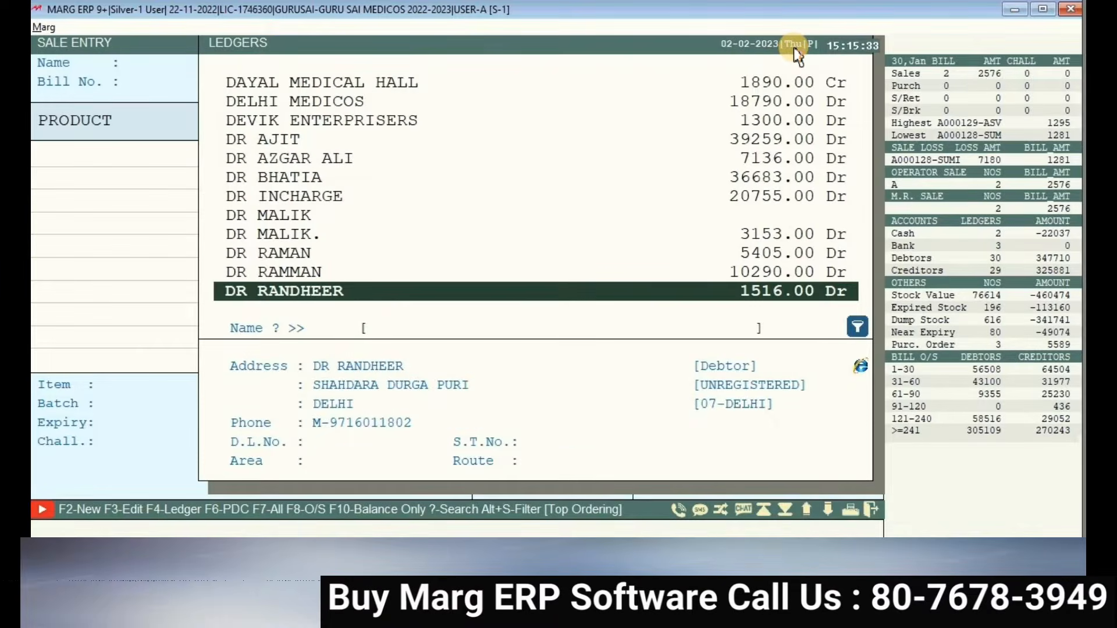
{"action": "key", "text": "Return"}
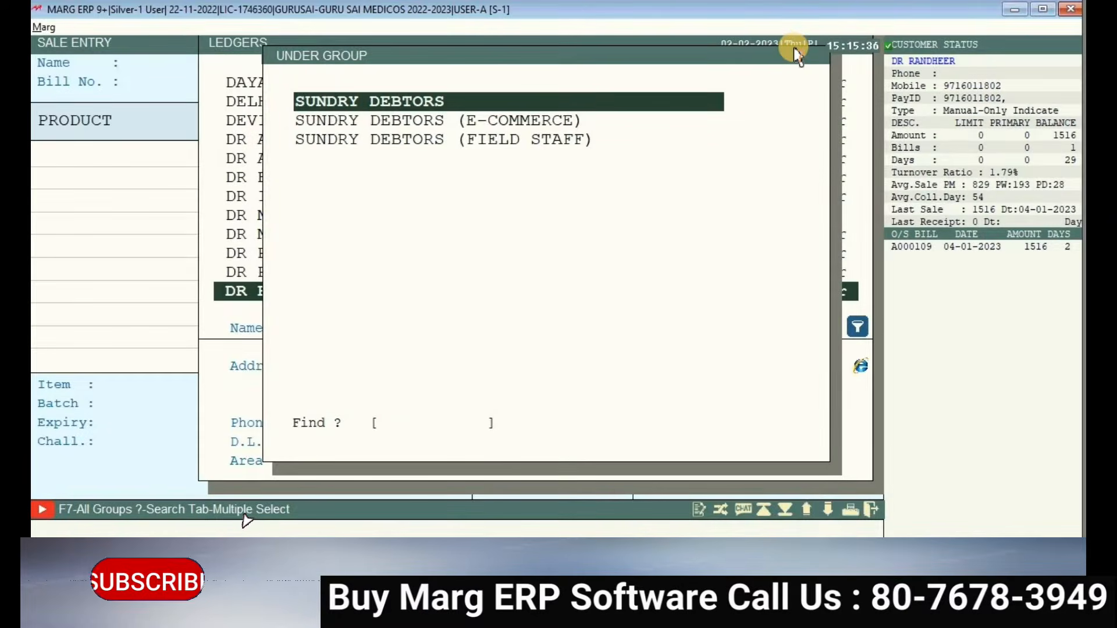
{"action": "key", "text": "Return"}
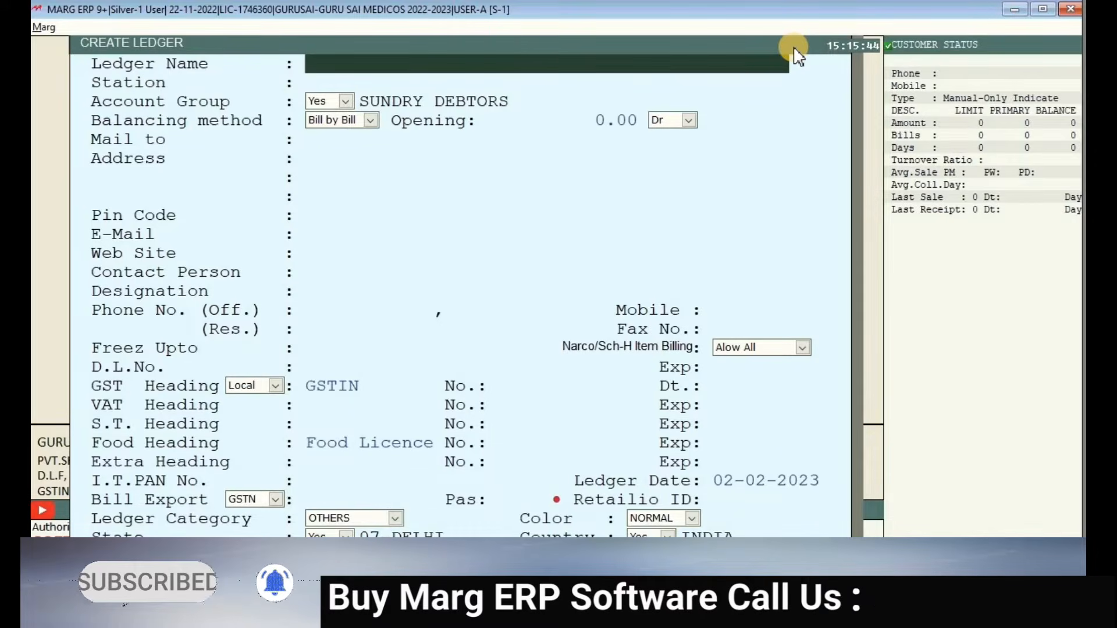
{"action": "key", "text": "Escape"}
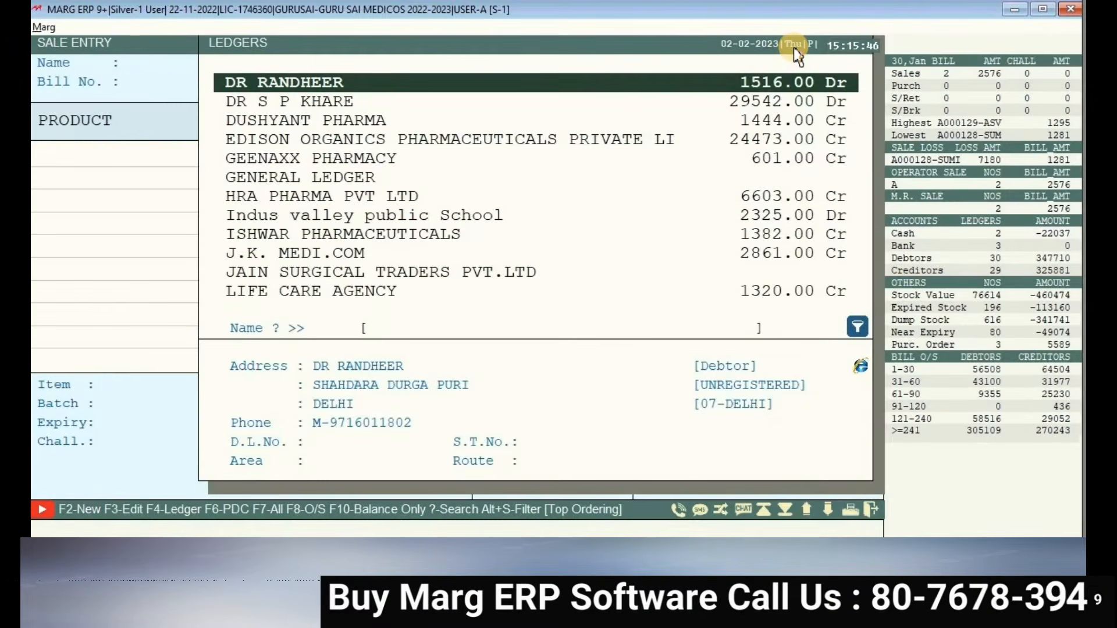
{"action": "key", "text": "Escape"}
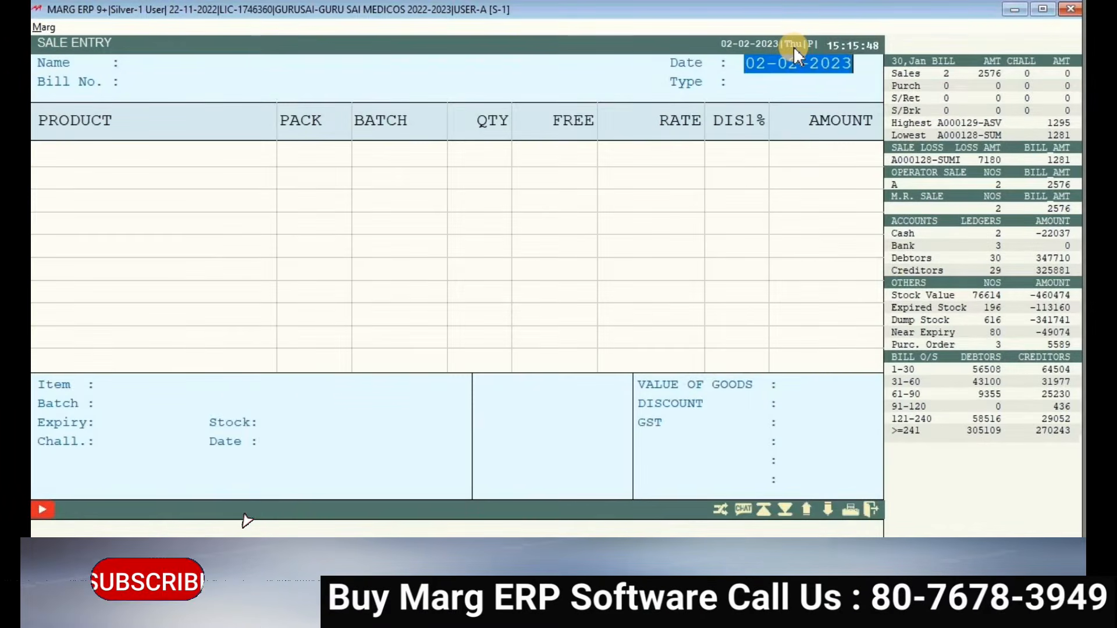
{"action": "key", "text": "Escape"}
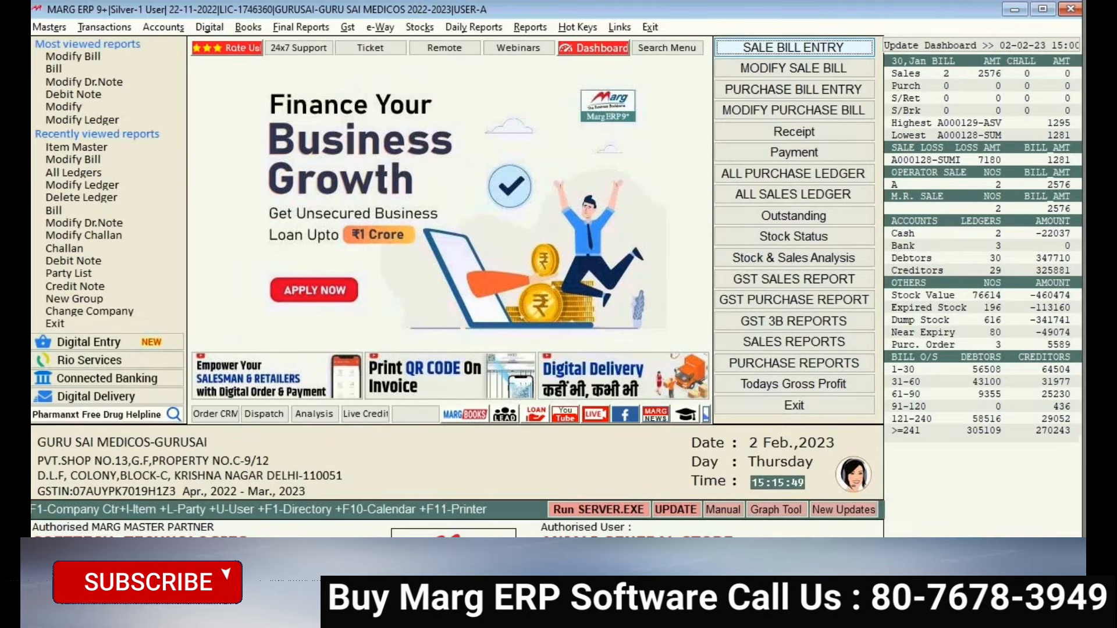
{"action": "left_click", "coordinate": [50, 27]}
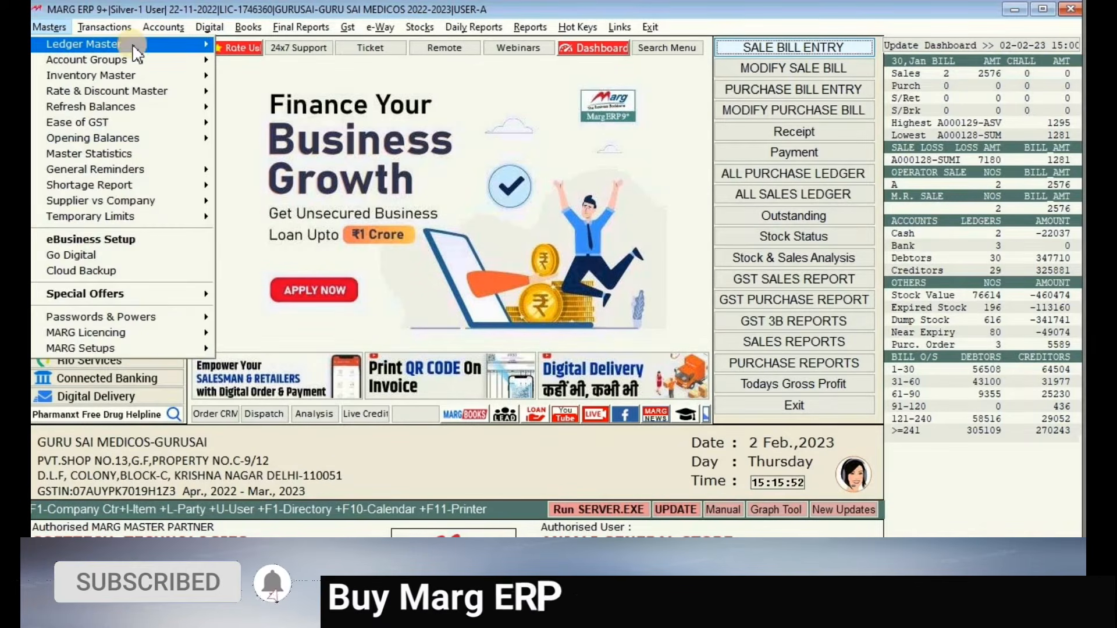
{"action": "mouse_move", "coordinate": [131, 44]}
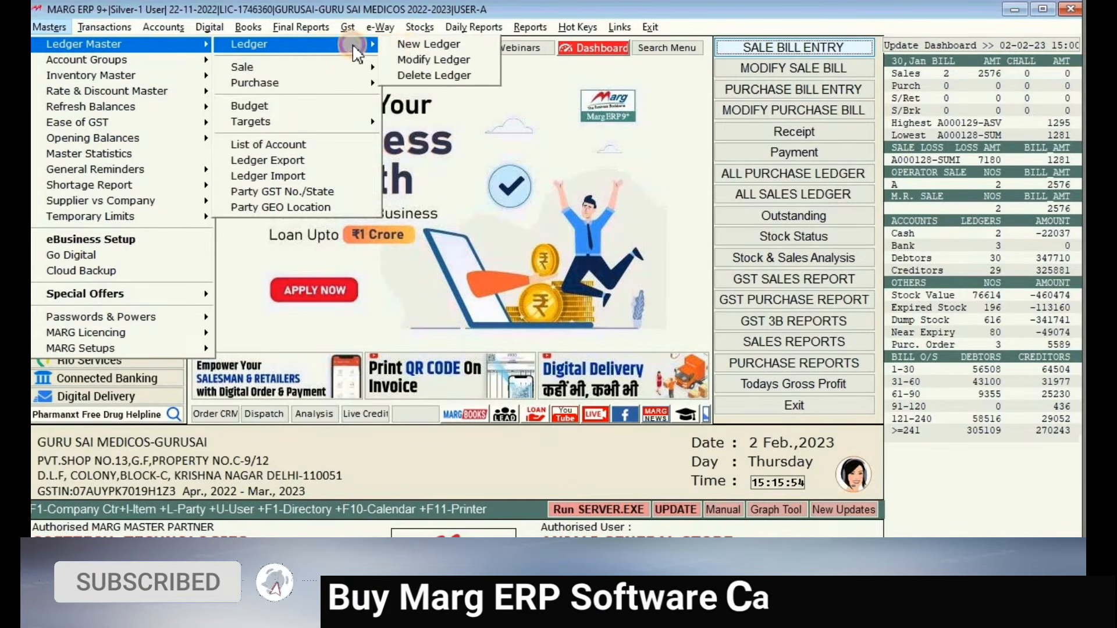
{"action": "left_click", "coordinate": [422, 52]}
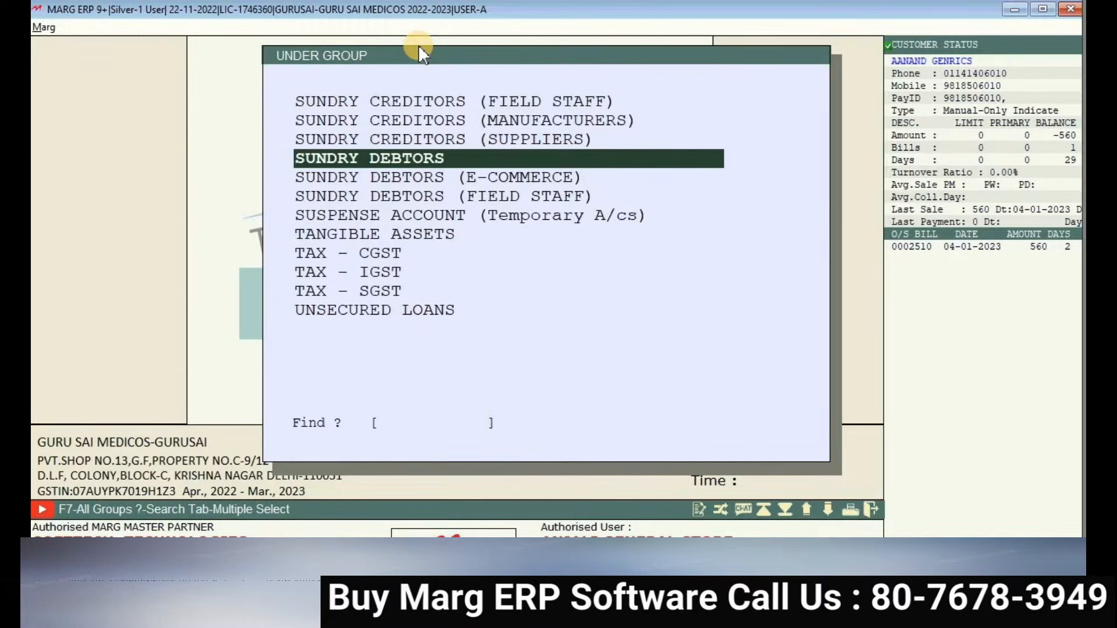
{"action": "key", "text": "Up"}
{"action": "key", "text": "Up"}
{"action": "key", "text": "Up"}
{"action": "key", "text": "Up"}
{"action": "key", "text": "Up"}
{"action": "key", "text": "Up"}
{"action": "key", "text": "Up"}
{"action": "key", "text": "Up"}
{"action": "key", "text": "Up"}
{"action": "key", "text": "Up"}
{"action": "key", "text": "Up"}
{"action": "key", "text": "Up"}
{"action": "key", "text": "Up"}
{"action": "key", "text": "Up"}
{"action": "key", "text": "Up"}
{"action": "key", "text": "Up"}
{"action": "key", "text": "Up"}
{"action": "key", "text": "Up"}
{"action": "key", "text": "Up"}
{"action": "key", "text": "Up"}
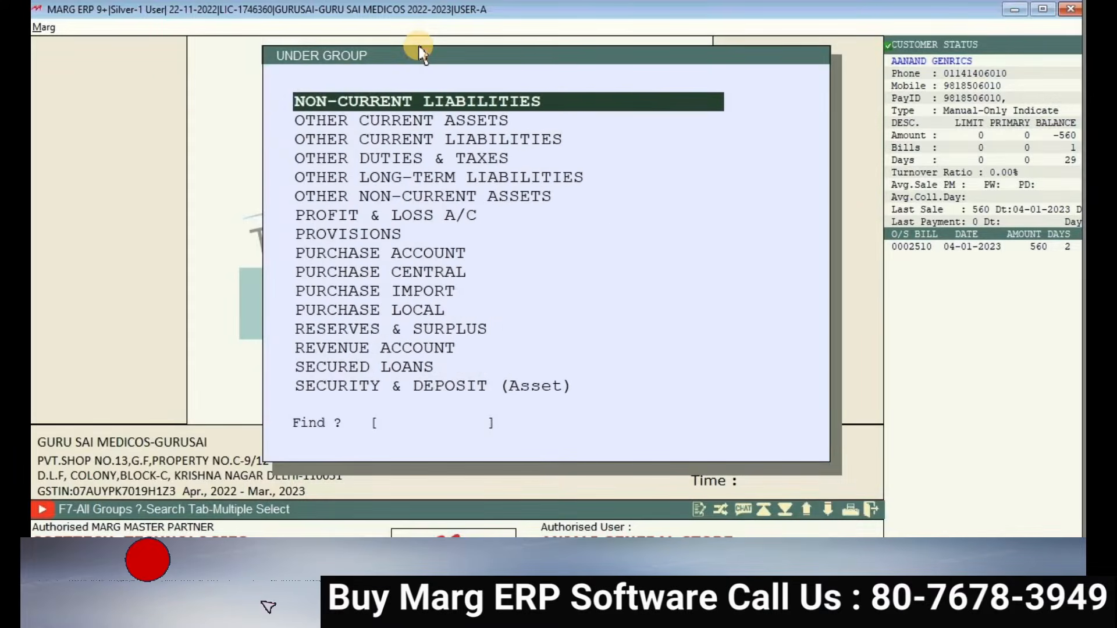
{"action": "key", "text": "Down"}
{"action": "key", "text": "Down"}
{"action": "key", "text": "Down"}
{"action": "key", "text": "Down"}
{"action": "key", "text": "Down"}
{"action": "key", "text": "Down"}
{"action": "key", "text": "Down"}
{"action": "key", "text": "Down"}
{"action": "key", "text": "Down"}
{"action": "key", "text": "Down"}
{"action": "key", "text": "Down"}
{"action": "key", "text": "Down"}
{"action": "key", "text": "Down"}
{"action": "key", "text": "Down"}
{"action": "key", "text": "Down"}
{"action": "key", "text": "Down"}
{"action": "key", "text": "Down"}
{"action": "key", "text": "Down"}
{"action": "key", "text": "Down"}
{"action": "key", "text": "Down"}
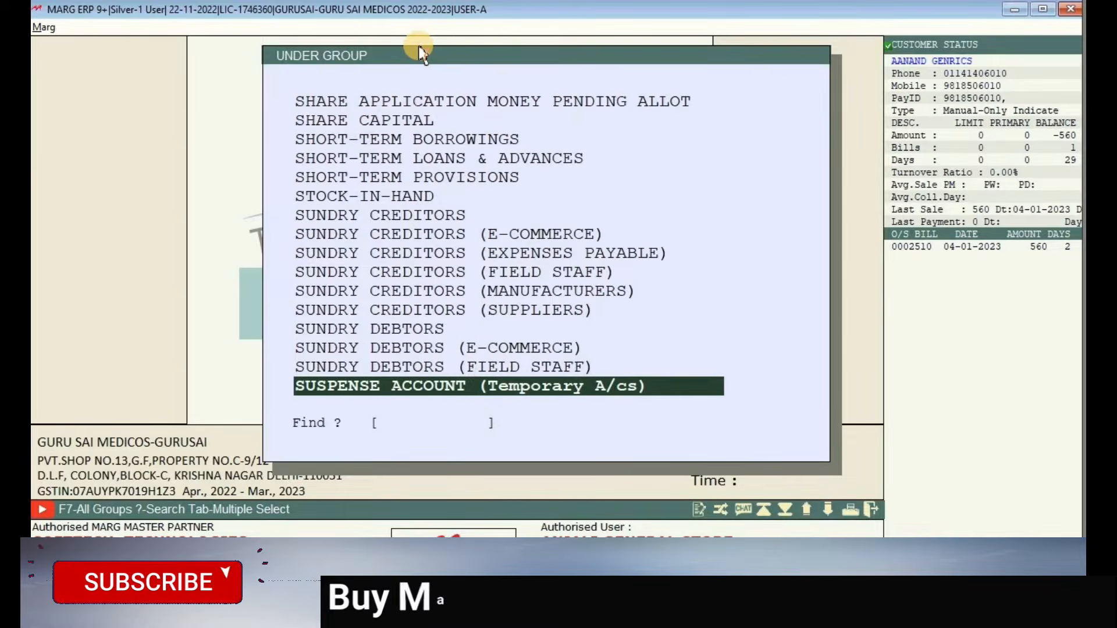
{"action": "key", "text": "Up"}
{"action": "key", "text": "Up"}
{"action": "key", "text": "Up"}
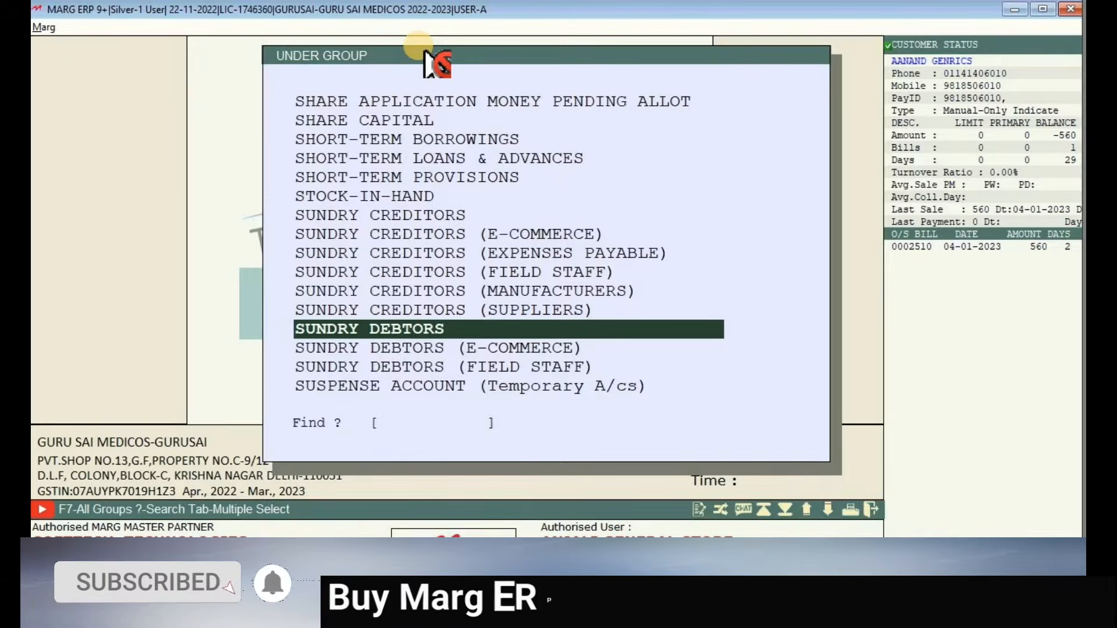
{"action": "key", "text": "Up"}
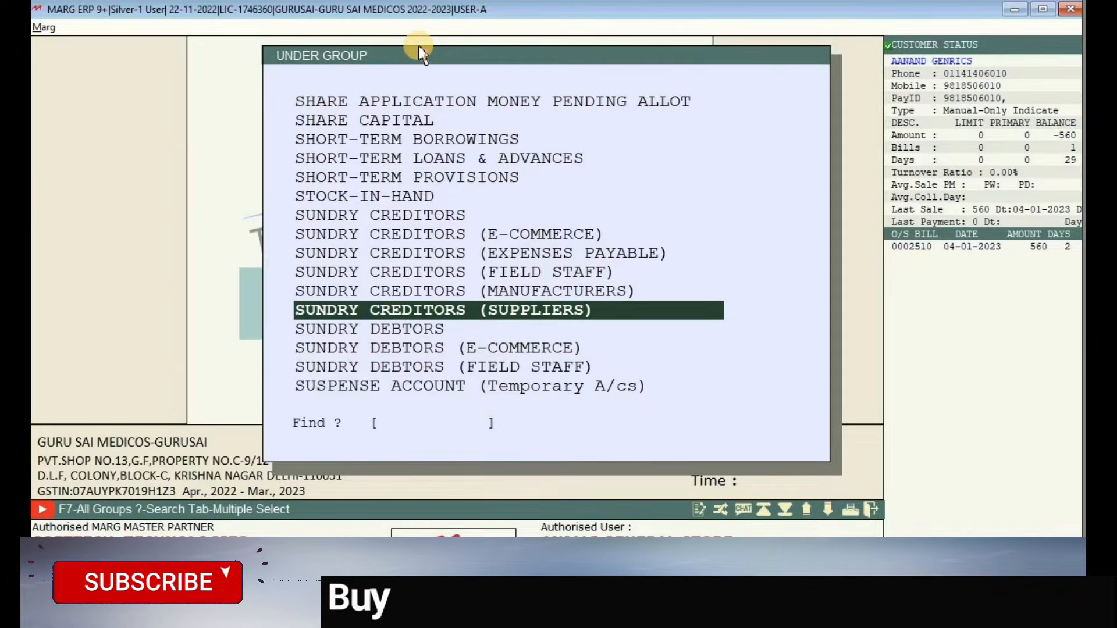
{"action": "key", "text": "Down"}
{"action": "key", "text": "Up"}
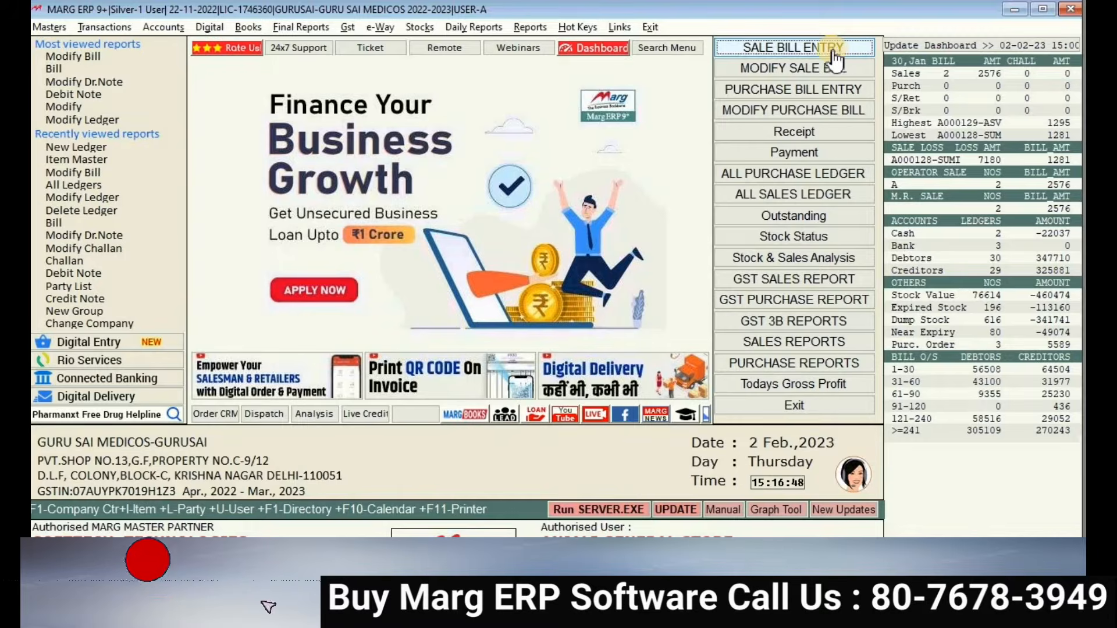
- Start a sale bill and begin a new party ledger under the SUNDRY DEBTORS group
{"action": "left_click", "coordinate": [792, 49]}
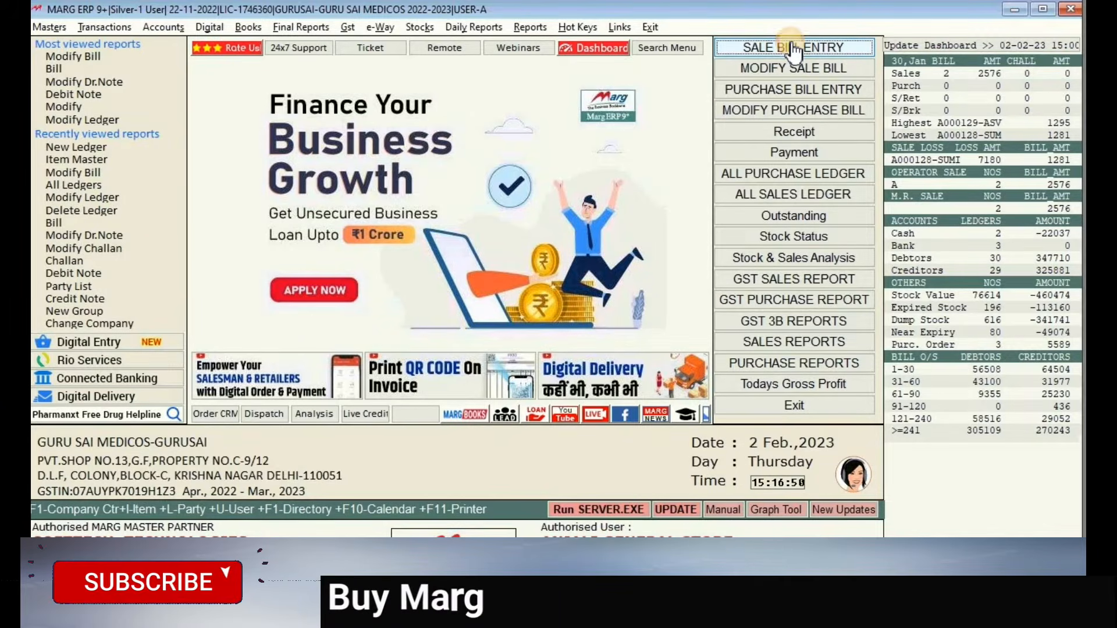
{"action": "key", "text": "Return"}
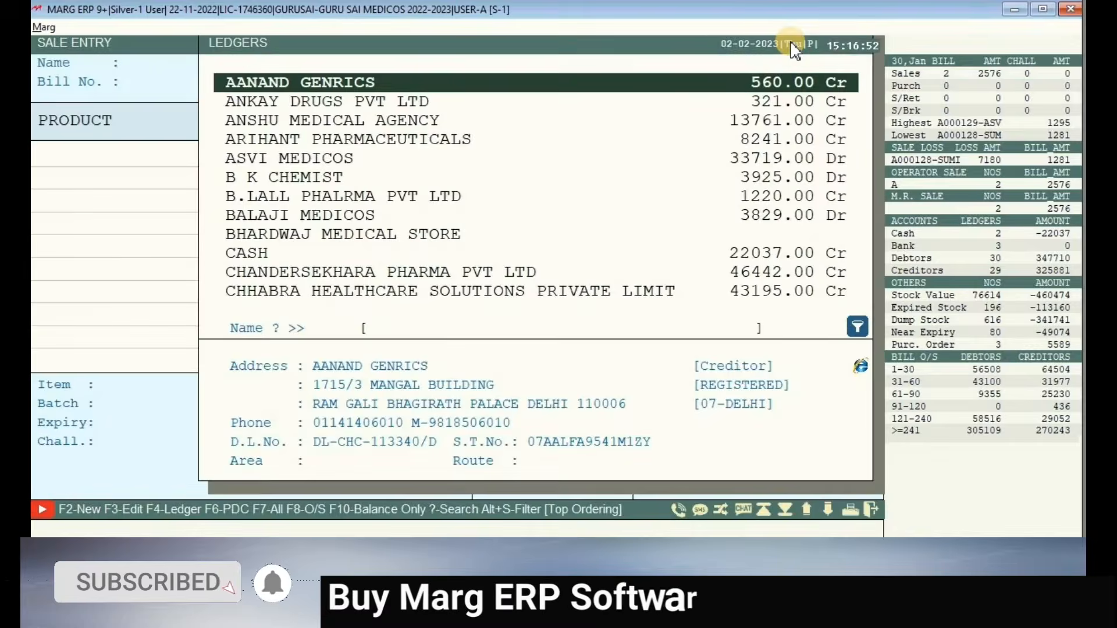
{"action": "key", "text": "alt+s"}
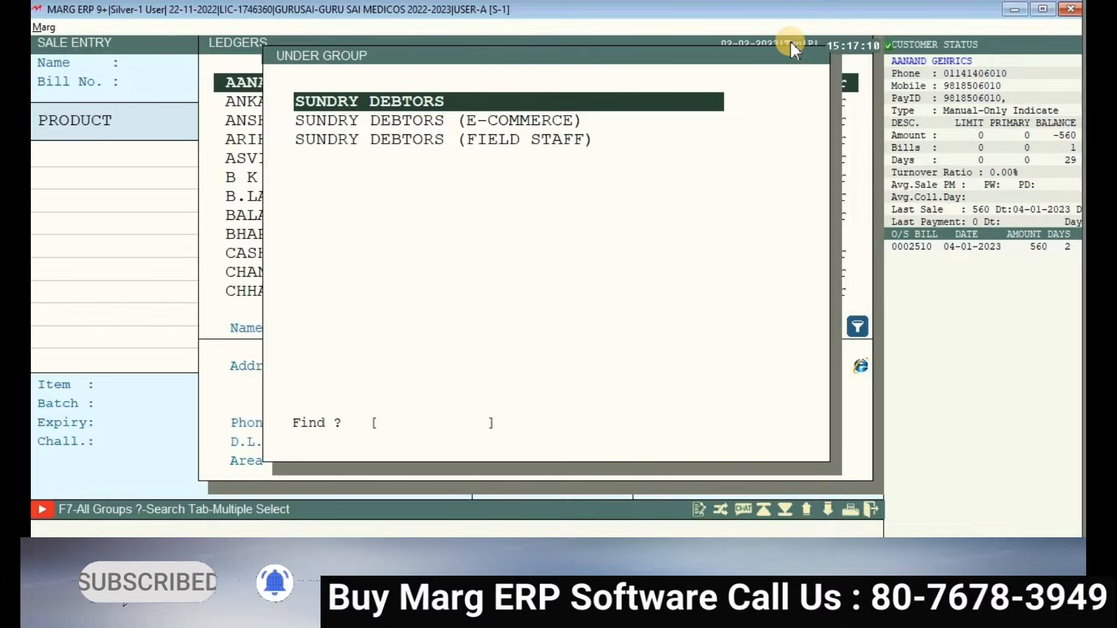
{"action": "key", "text": "Return"}
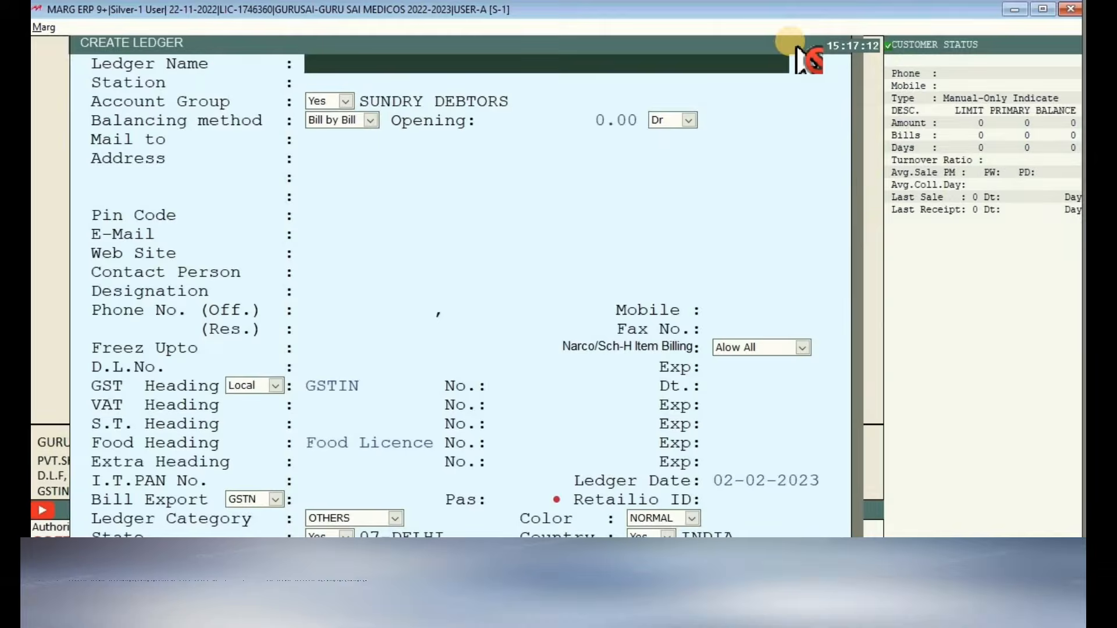
- Name the new ledger SB TRADERS with station VISHWAS NAGAR
{"action": "type", "text": "S"}
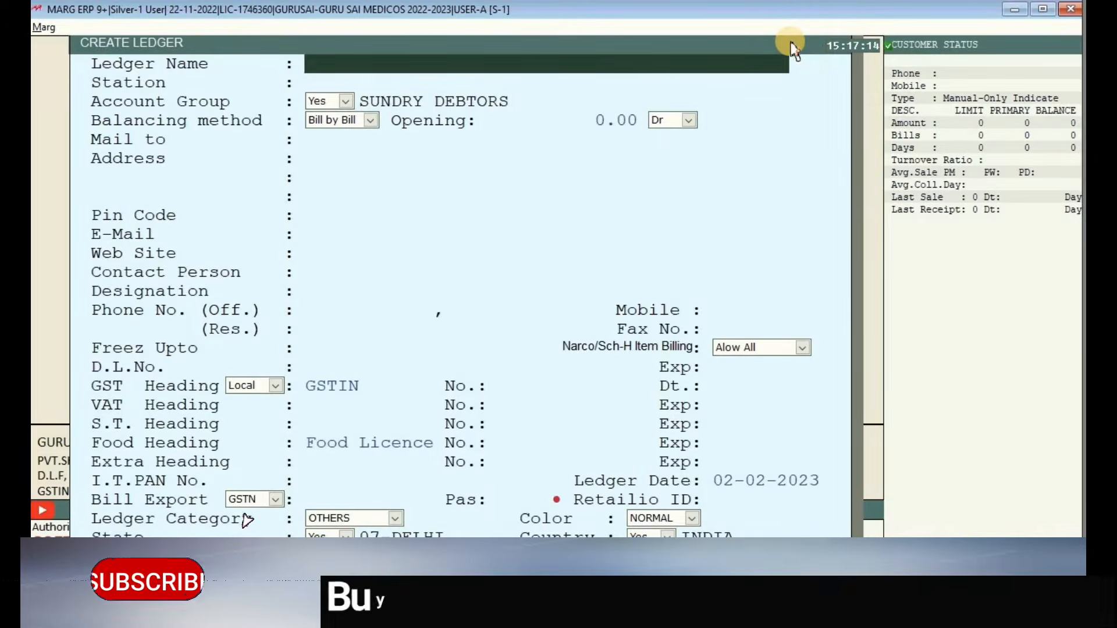
{"action": "type", "text": "B"}
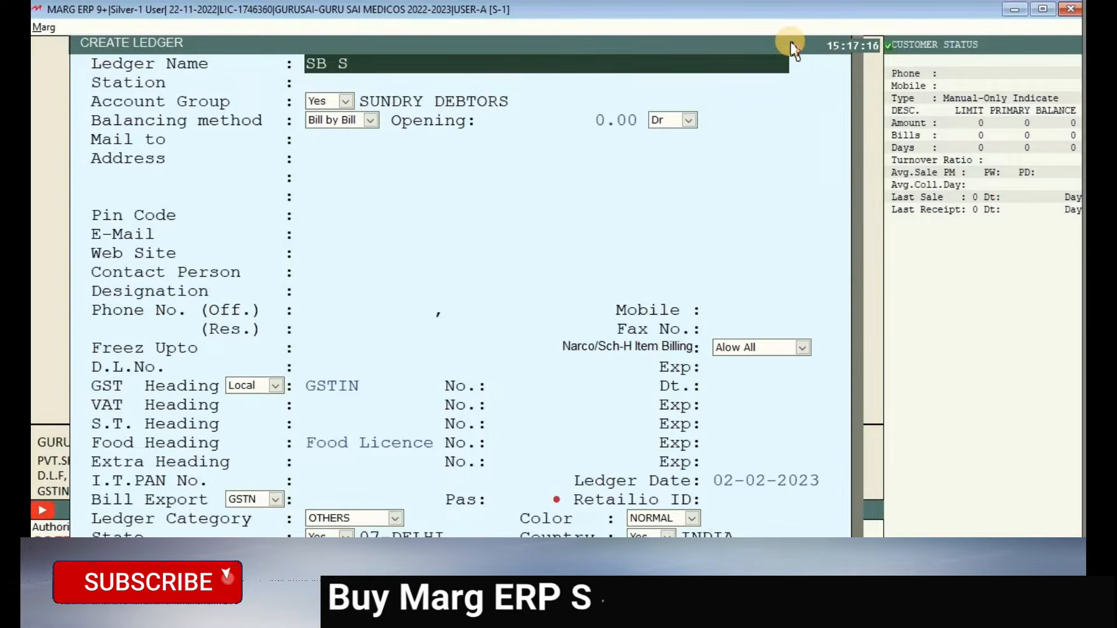
{"action": "type", "text": " TRADER"}
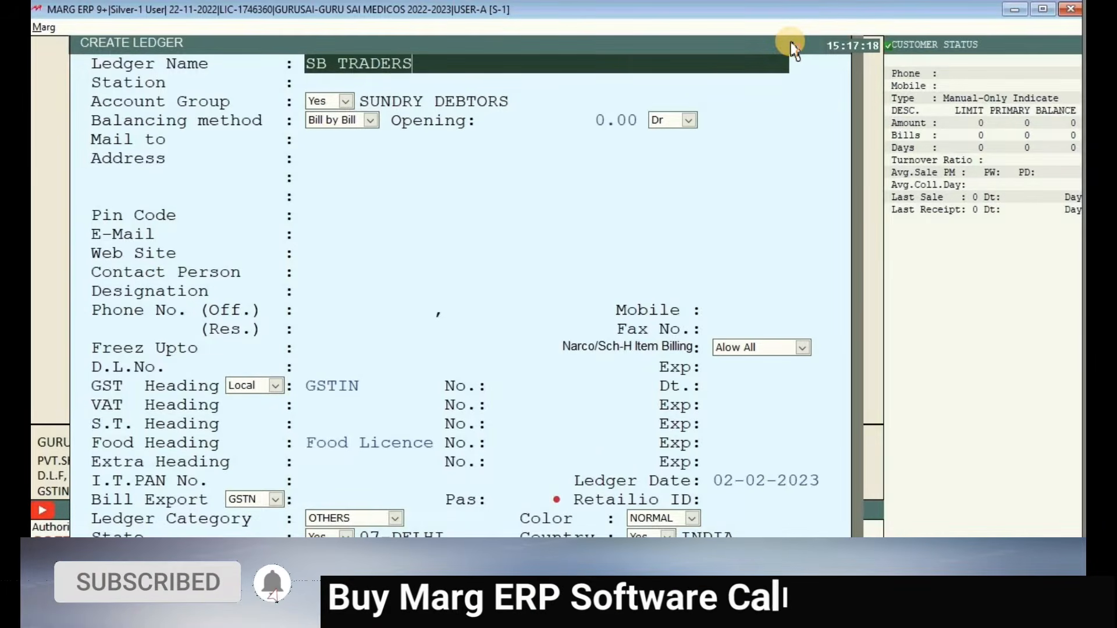
{"action": "type", "text": "S"}
{"action": "key", "text": "Return"}
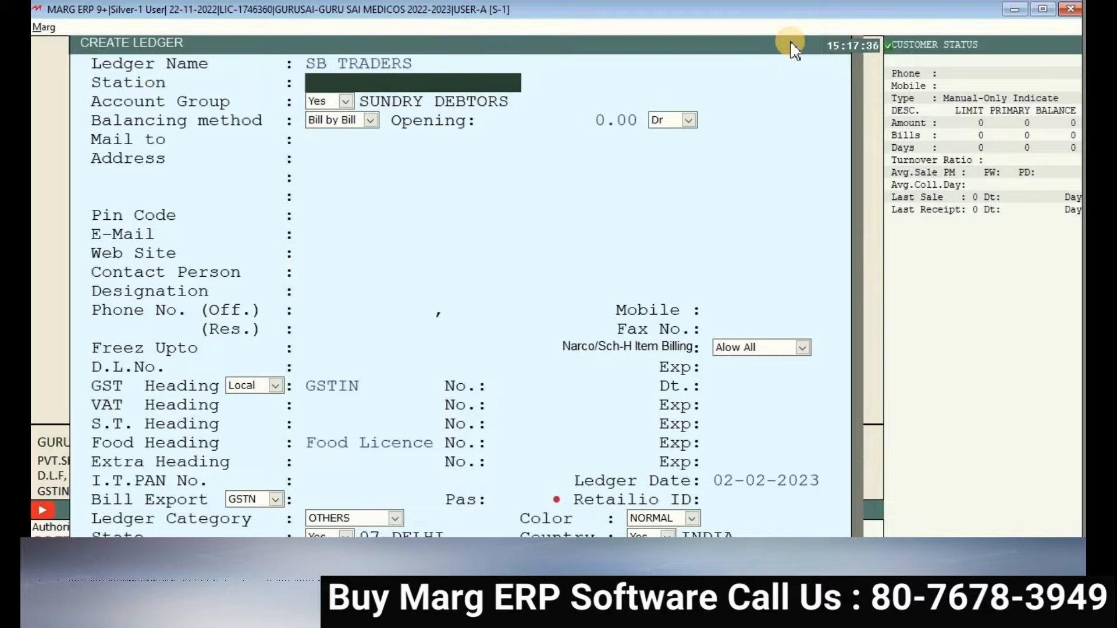
{"action": "type", "text": "VISHWAS NAGAR"}
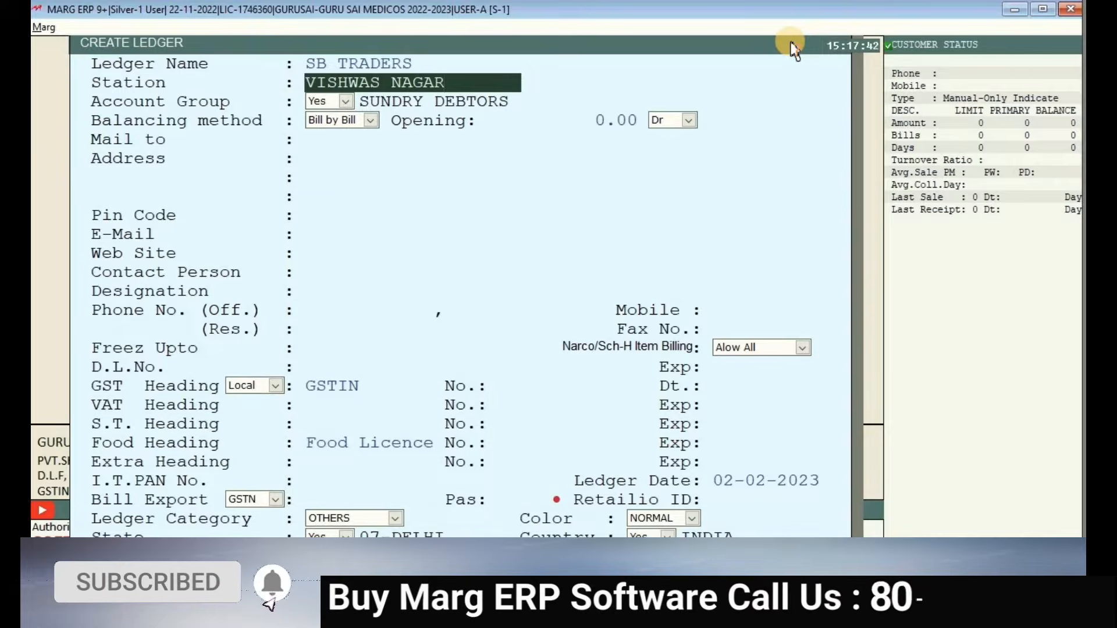
{"action": "key", "text": "Return"}
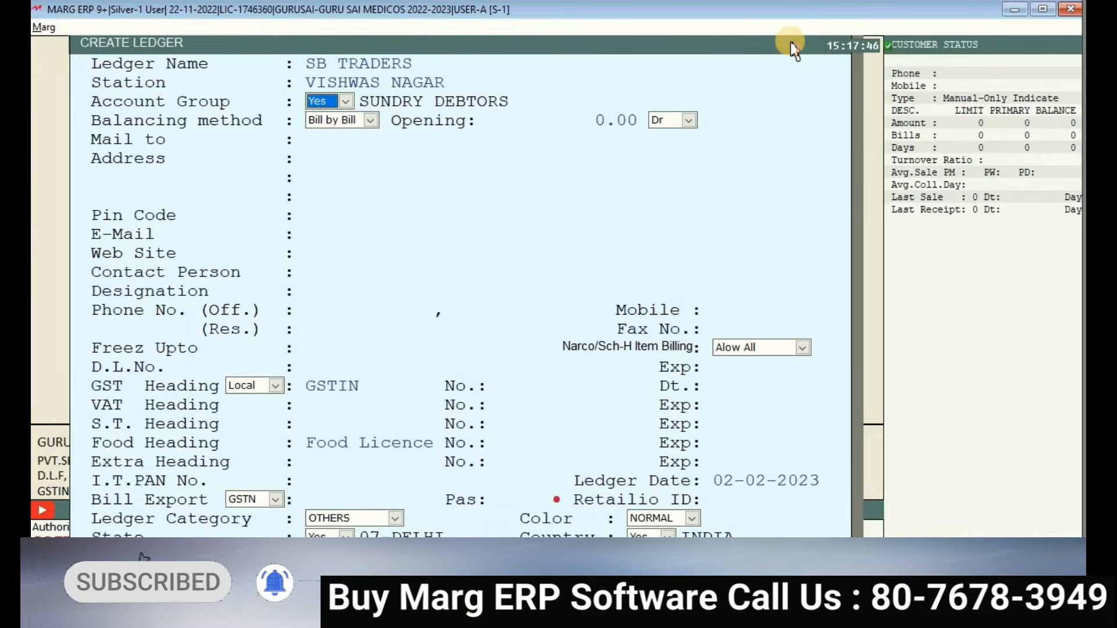
- Leave the opening balance at 0.00 Dr, discarding the mistyped 544
{"action": "key", "text": "Return"}
{"action": "key", "text": "Return"}
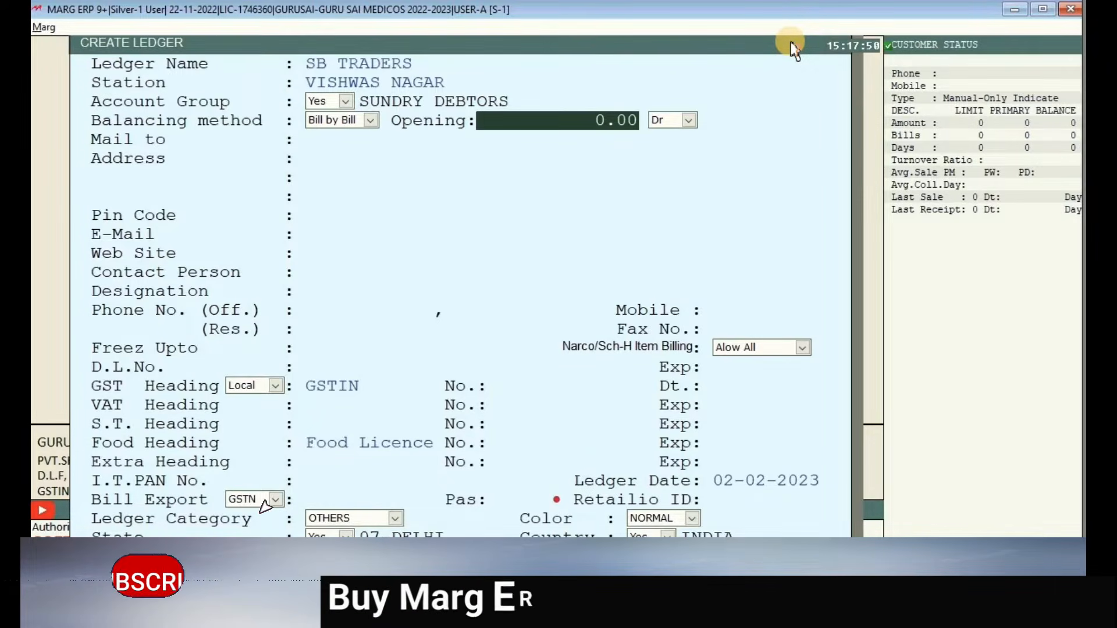
{"action": "type", "text": "544"}
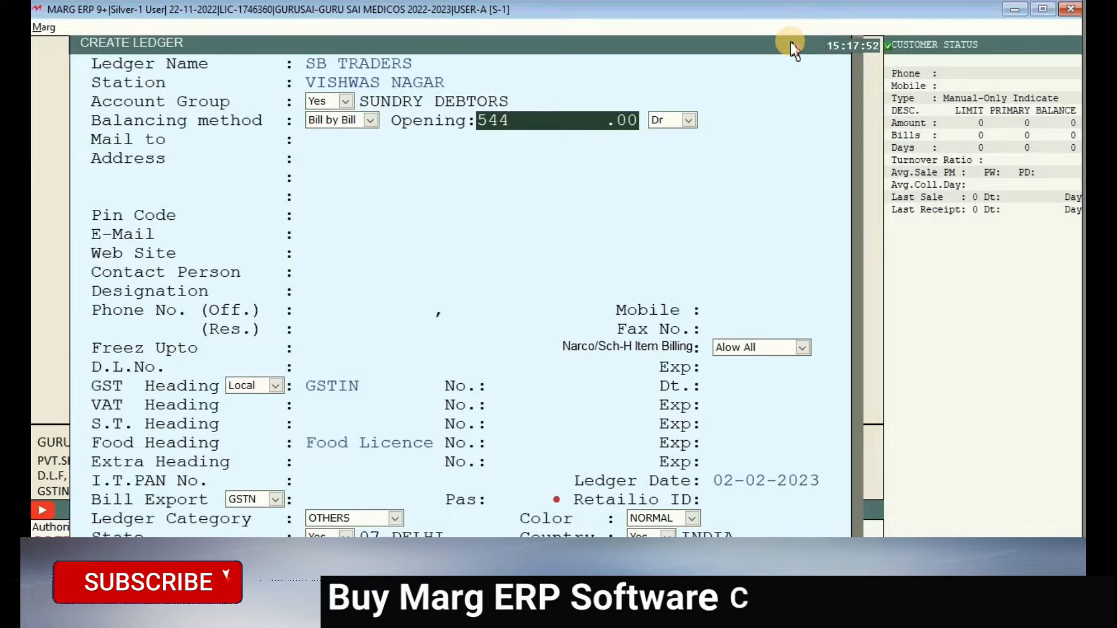
{"action": "key", "text": "BackSpace"}
{"action": "key", "text": "BackSpace"}
{"action": "key", "text": "BackSpace"}
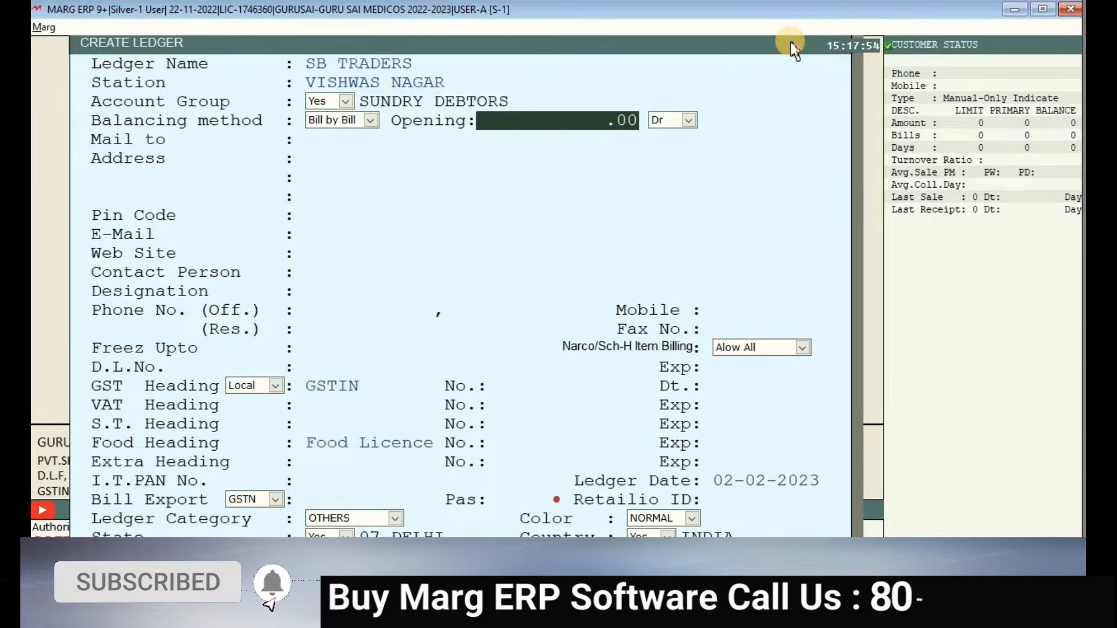
{"action": "key", "text": "Return"}
{"action": "key", "text": "Return"}
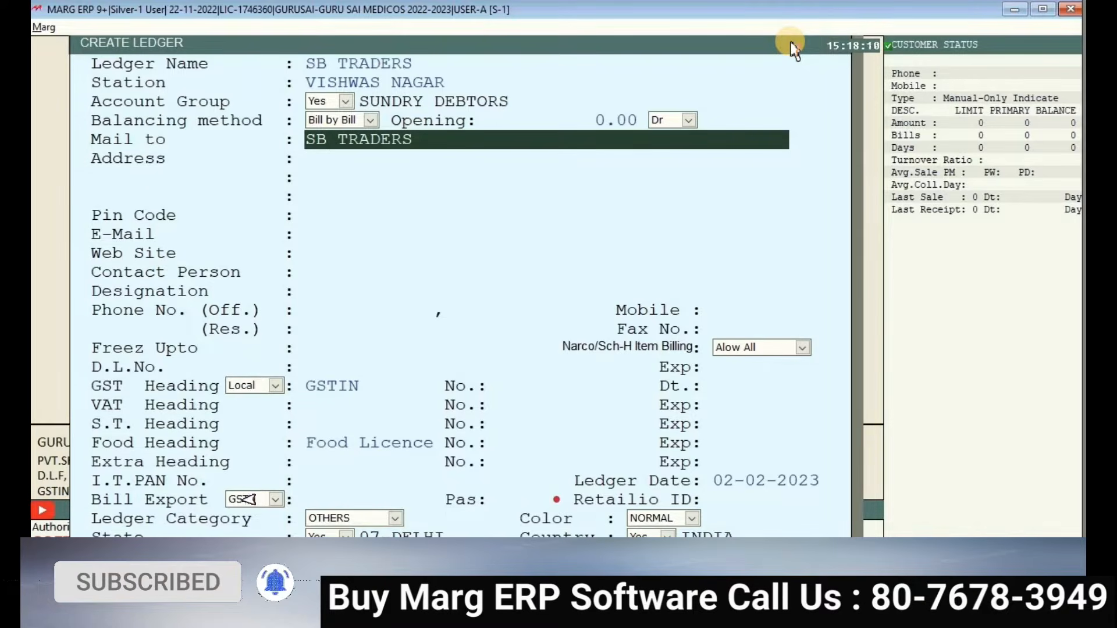
- Set the mailing name to SB TRADERS, removing the bracketed station text
{"action": "key", "text": "Return"}
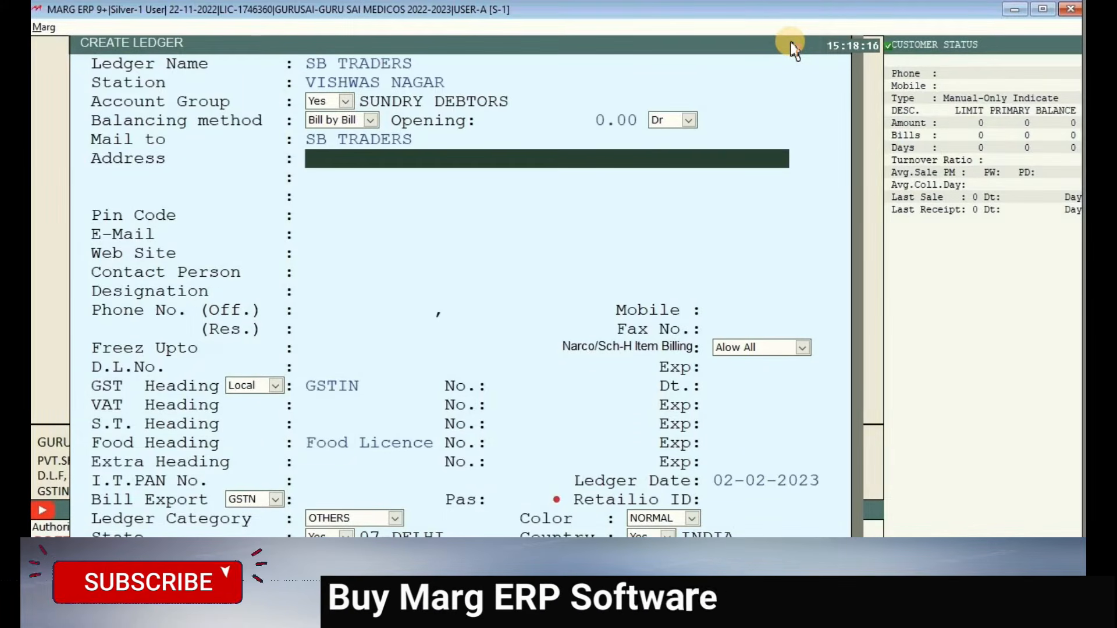
{"action": "key", "text": "Up"}
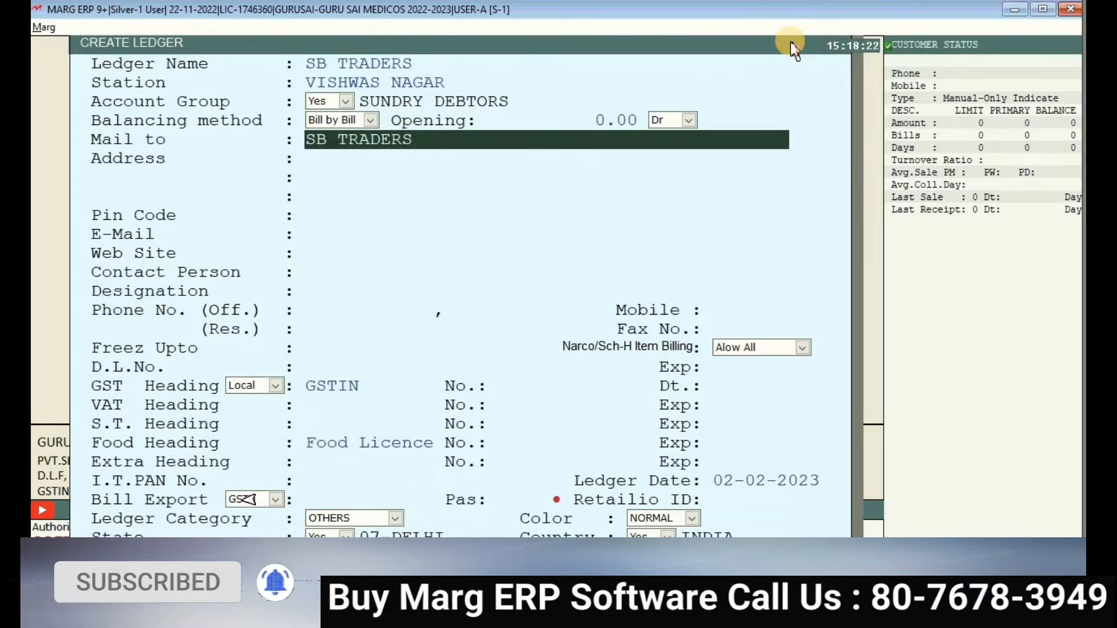
{"action": "type", "text": "("}
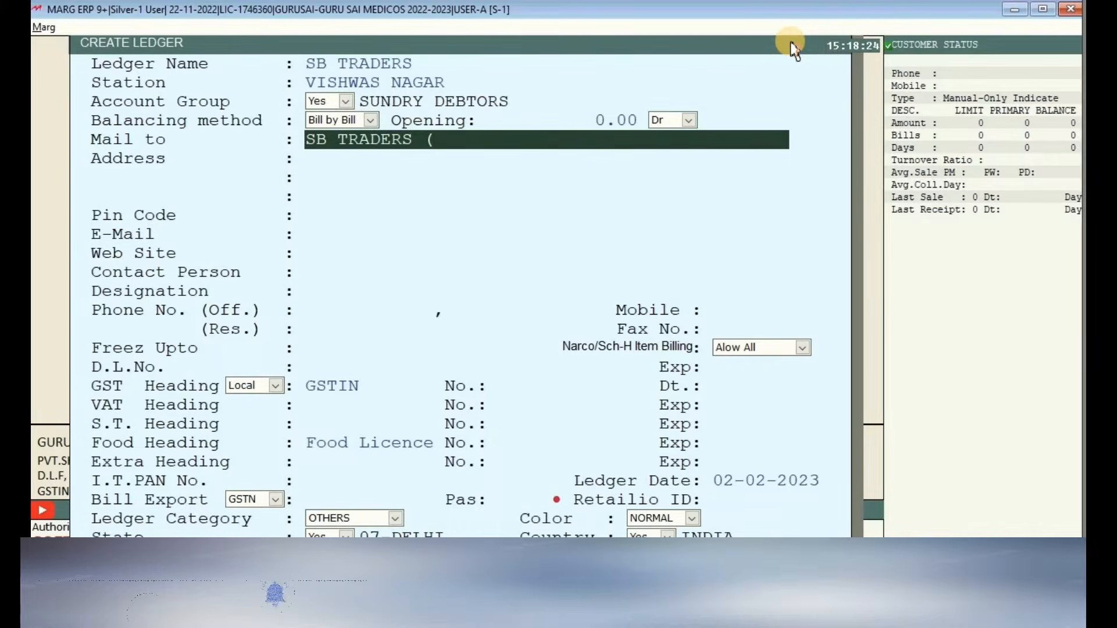
{"action": "type", "text": "VISHAS"}
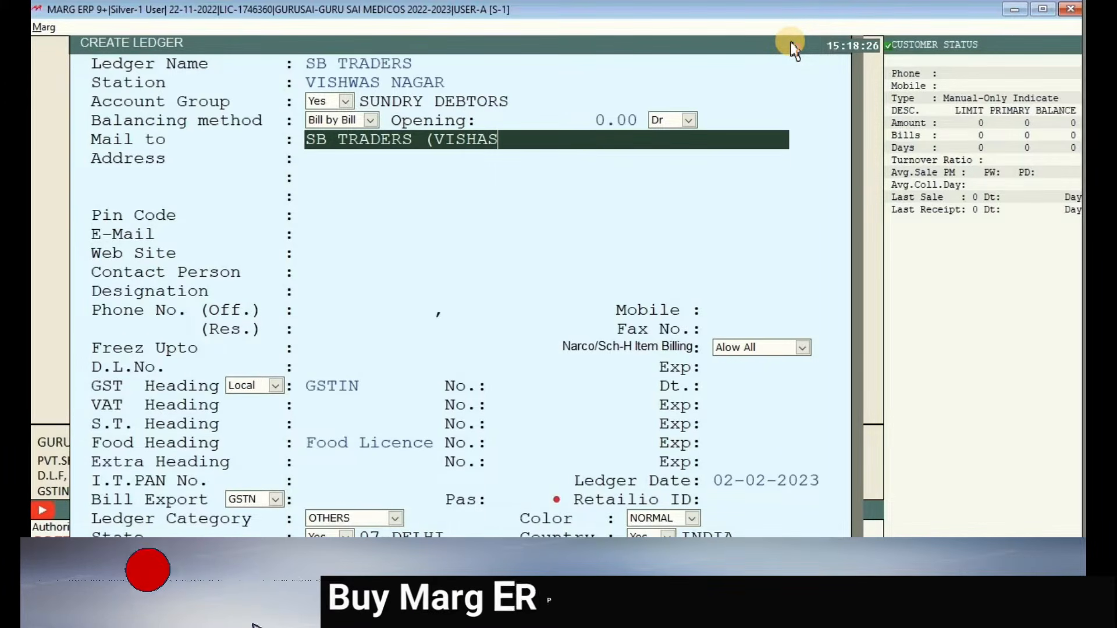
{"action": "key", "text": "BackSpace"}
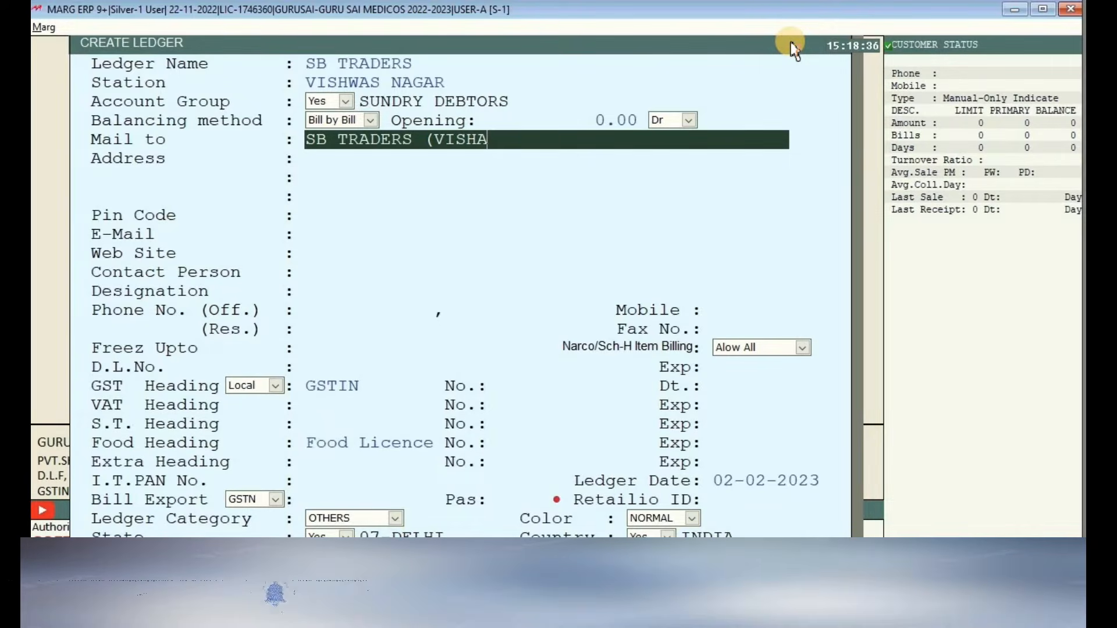
{"action": "key", "text": "BackSpace"}
{"action": "key", "text": "BackSpace"}
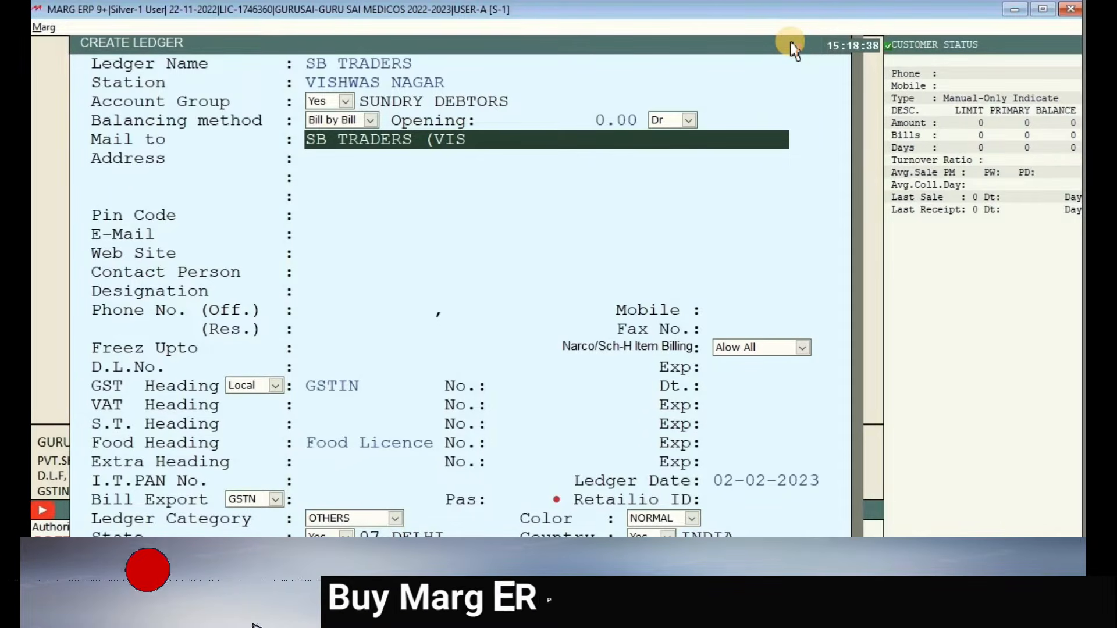
{"action": "type", "text": "HWA"}
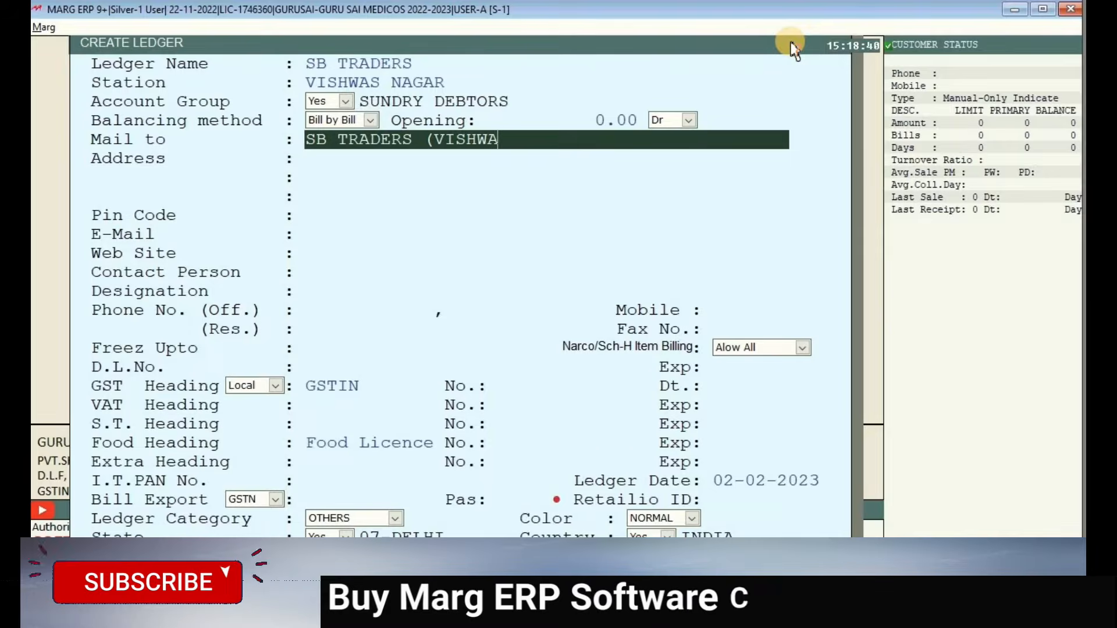
{"action": "type", "text": "S "}
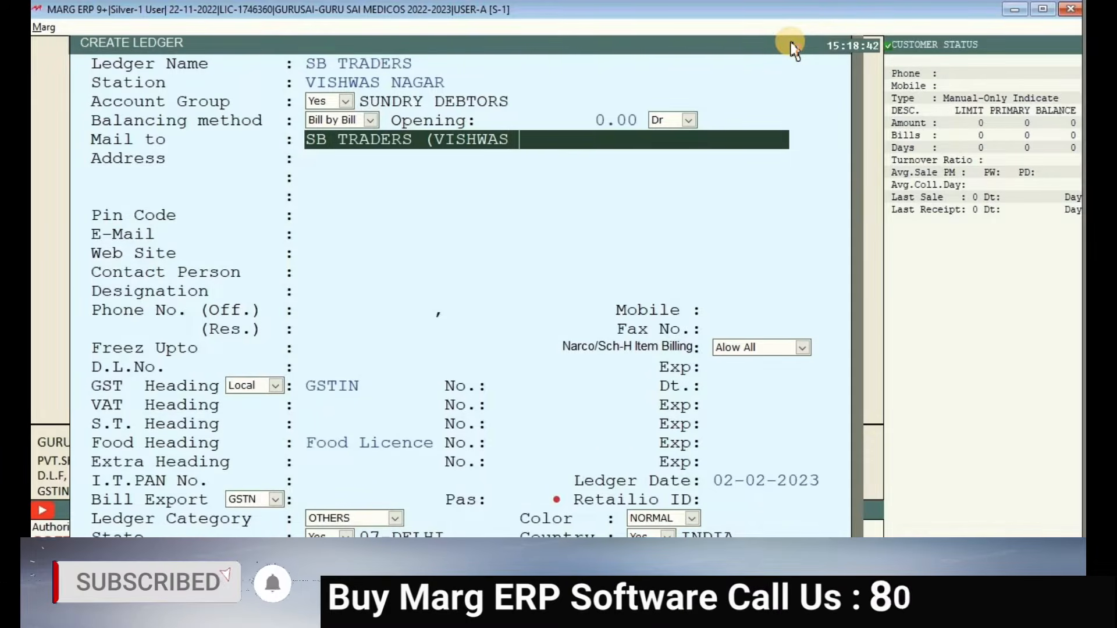
{"action": "type", "text": "NAGAR)"}
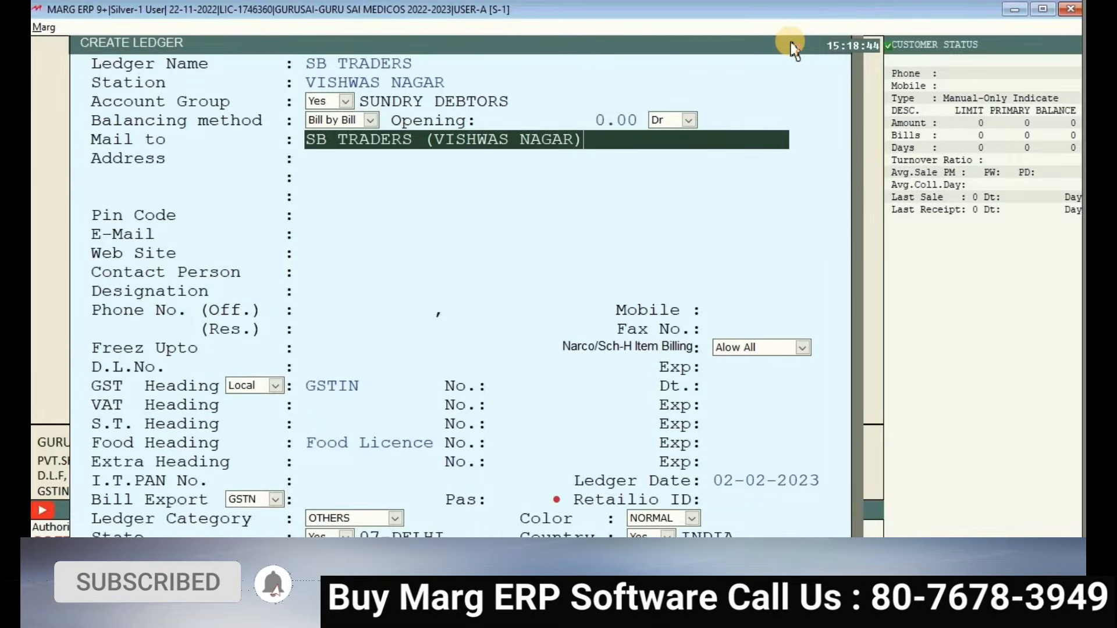
{"action": "key", "text": "Return"}
{"action": "key", "text": "Up"}
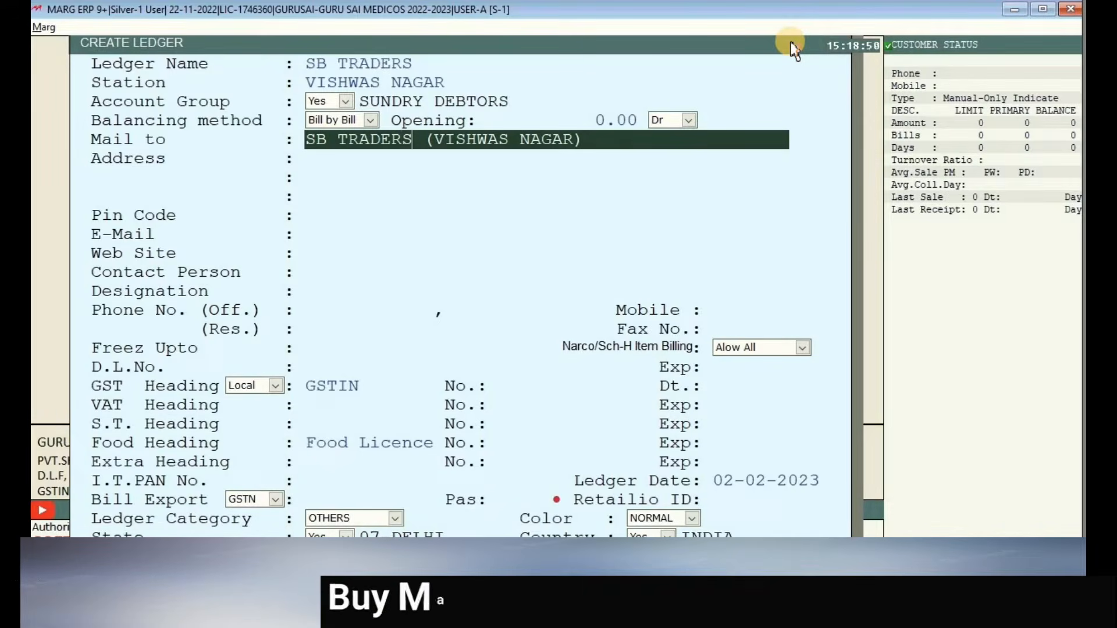
{"action": "key", "text": "Right"}
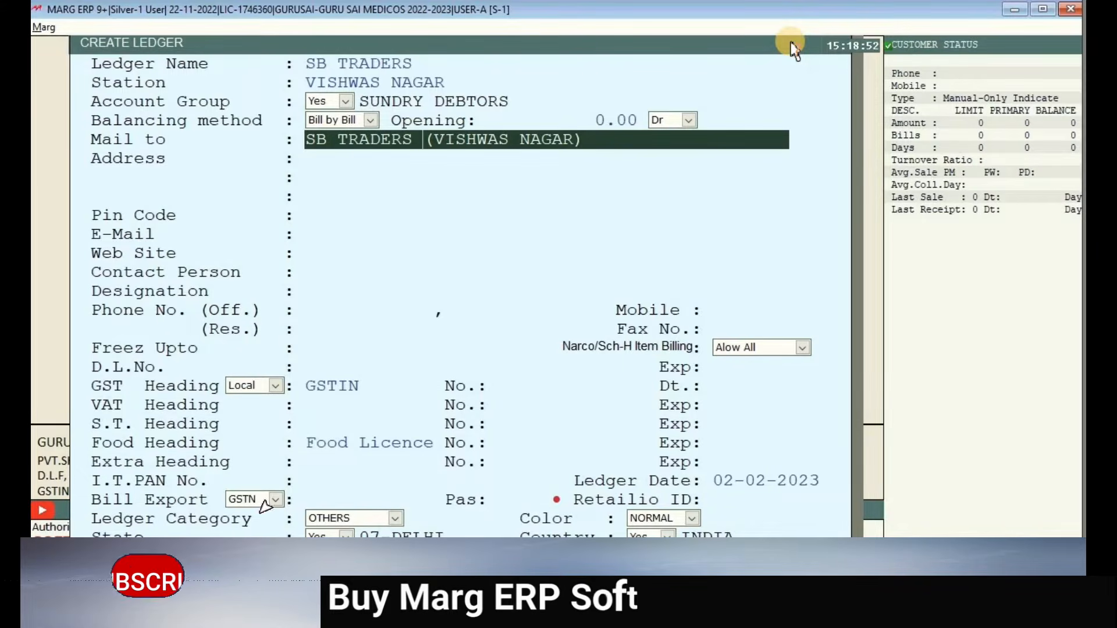
{"action": "key", "text": "Delete"}
{"action": "key", "text": "Delete"}
{"action": "key", "text": "Delete"}
{"action": "key", "text": "Delete"}
{"action": "key", "text": "Delete"}
{"action": "key", "text": "Delete"}
{"action": "key", "text": "Delete"}
{"action": "key", "text": "Delete"}
{"action": "key", "text": "Delete"}
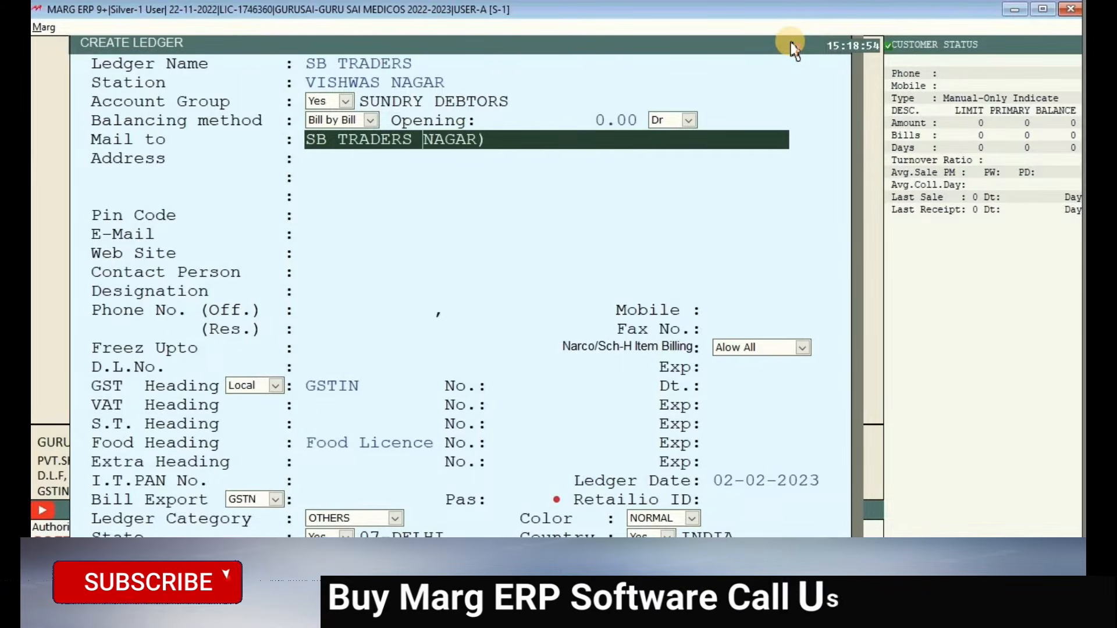
{"action": "key", "text": "Delete"}
{"action": "key", "text": "Delete"}
{"action": "key", "text": "Delete"}
{"action": "key", "text": "Delete"}
{"action": "key", "text": "Delete"}
{"action": "key", "text": "Delete"}
{"action": "key", "text": "Return"}
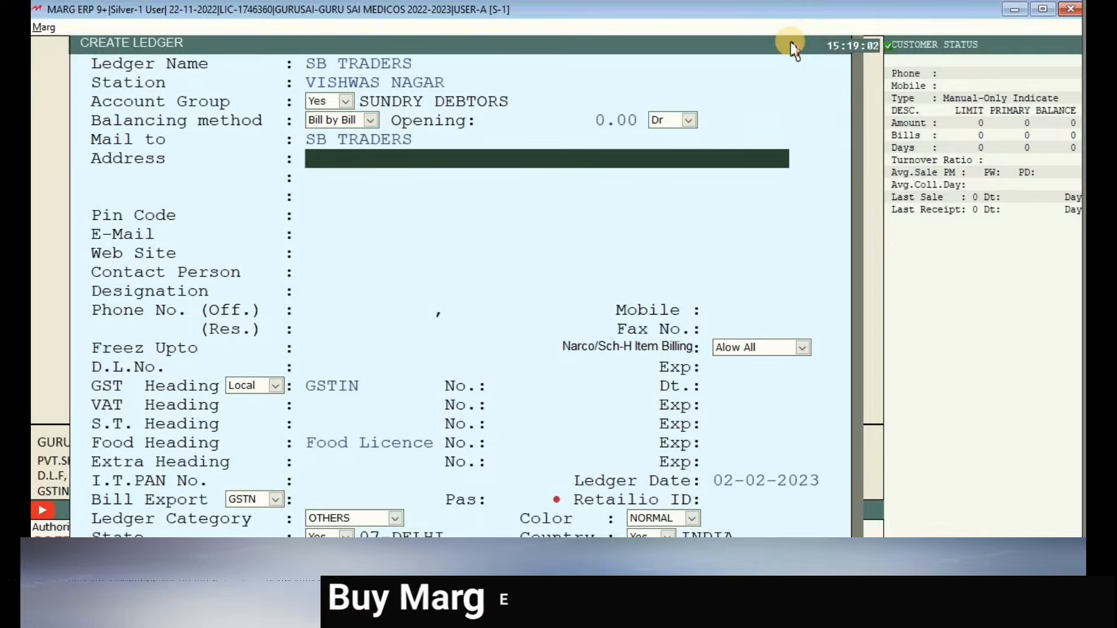
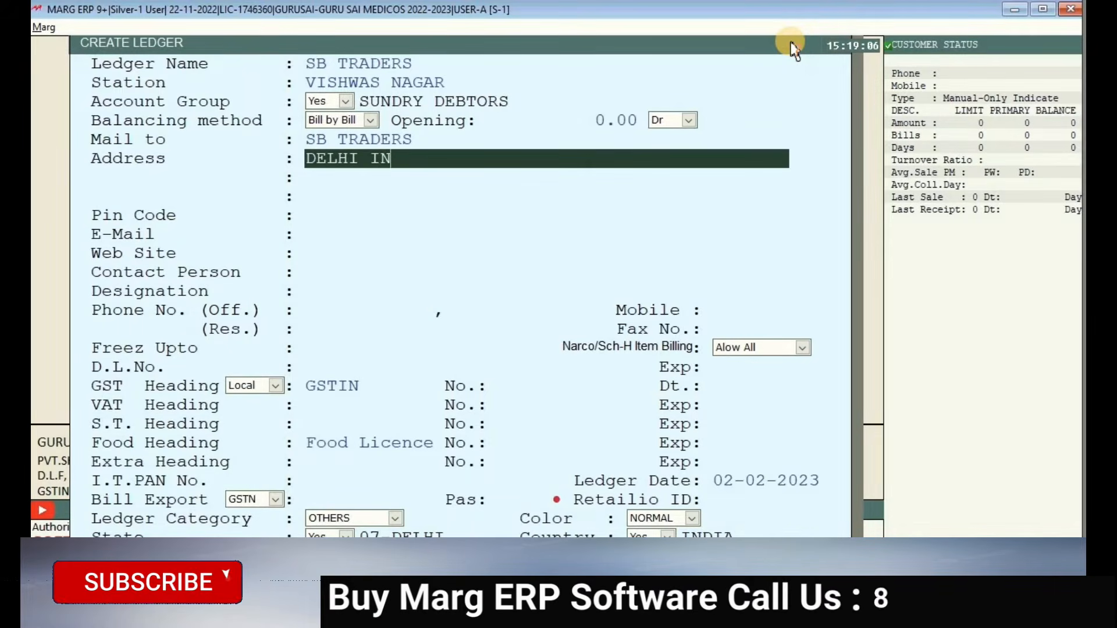
- Enter address DELHI INDIA, pin code 110085 and the party's e-mail address
{"action": "key", "text": "Return"}
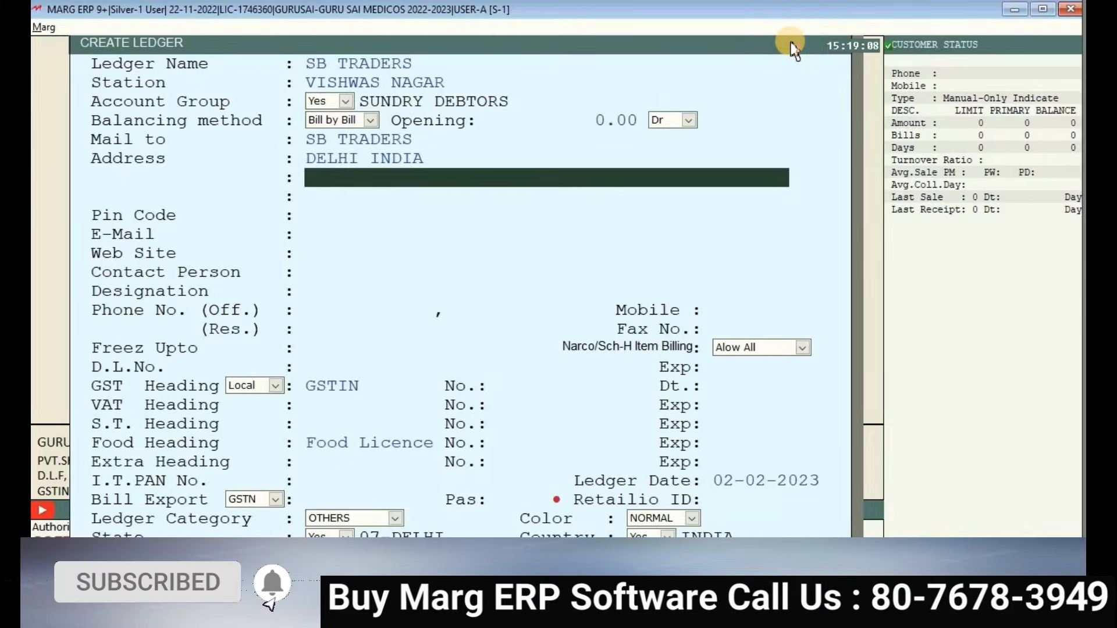
{"action": "key", "text": "Return"}
{"action": "key", "text": "Return"}
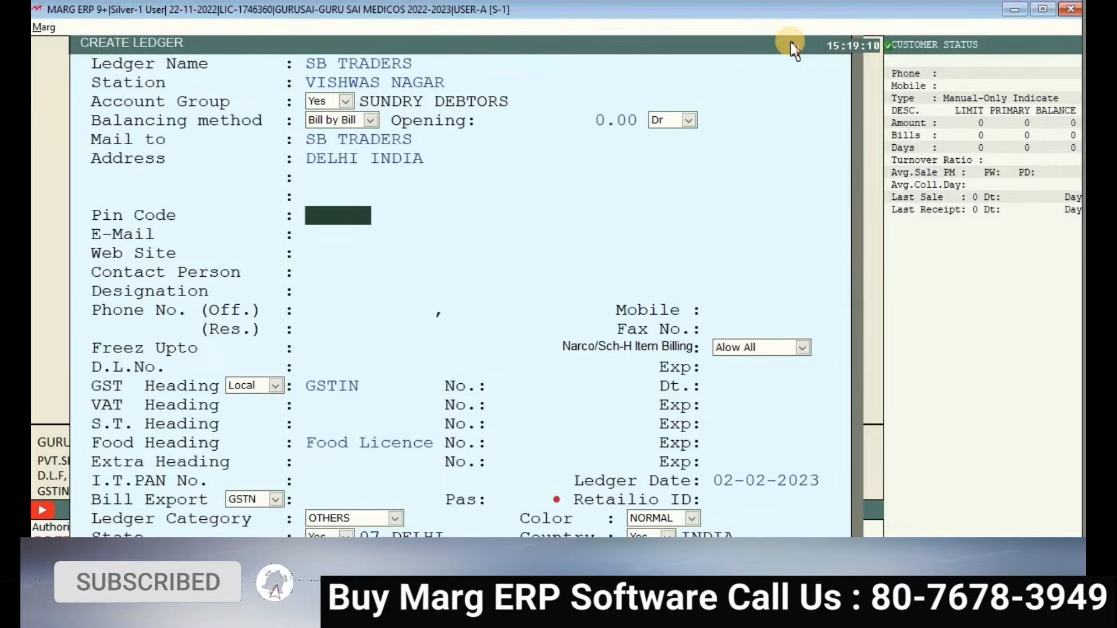
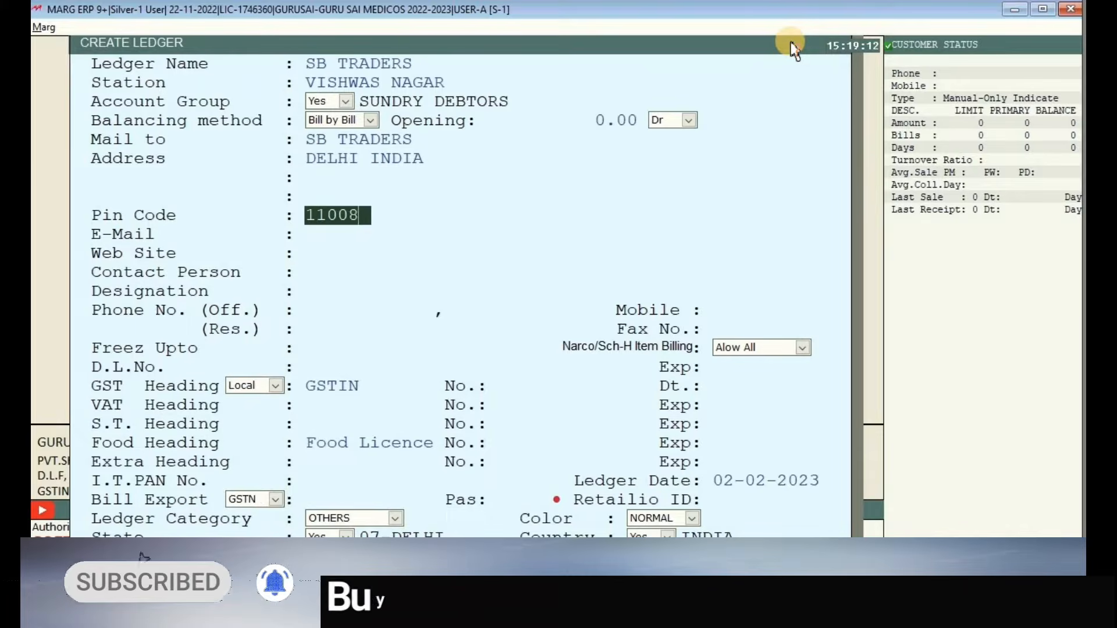
{"action": "key", "text": "Return"}
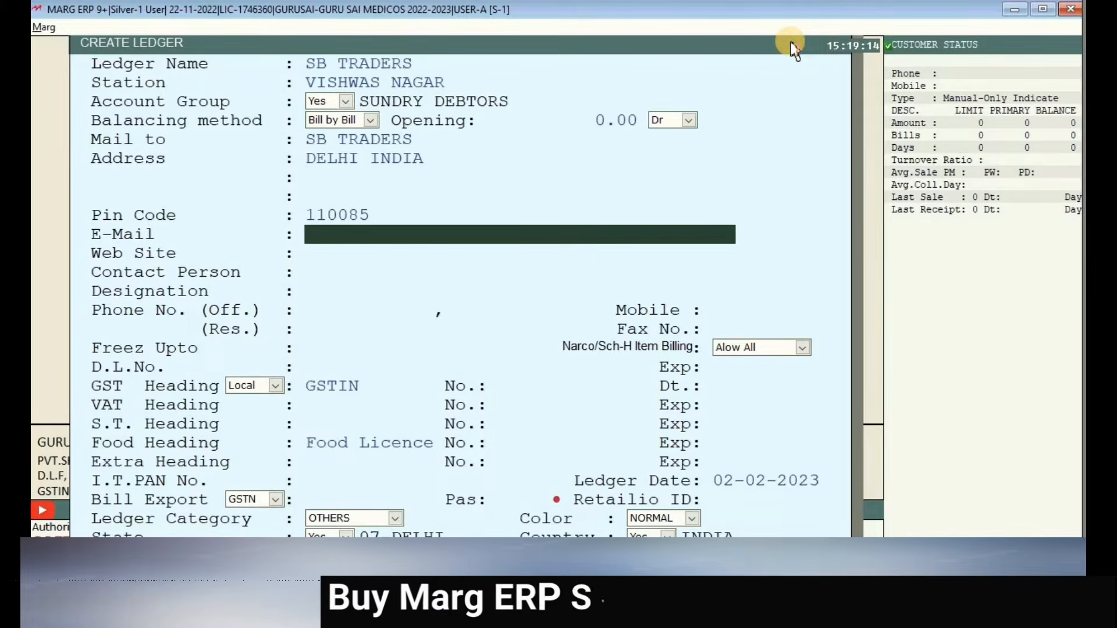
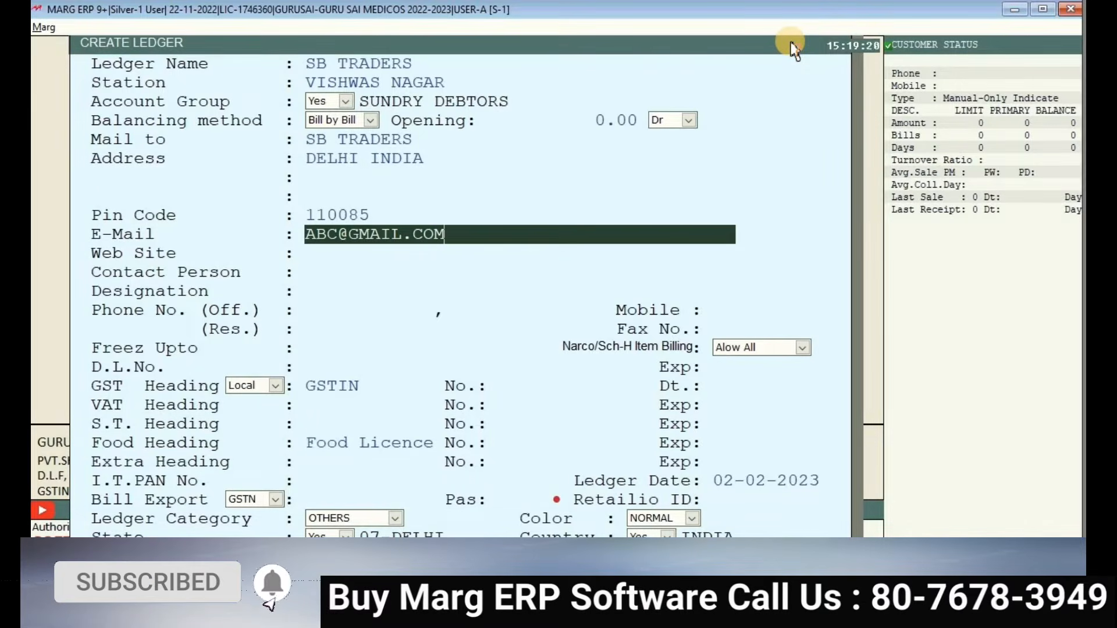
{"action": "key", "text": "Return"}
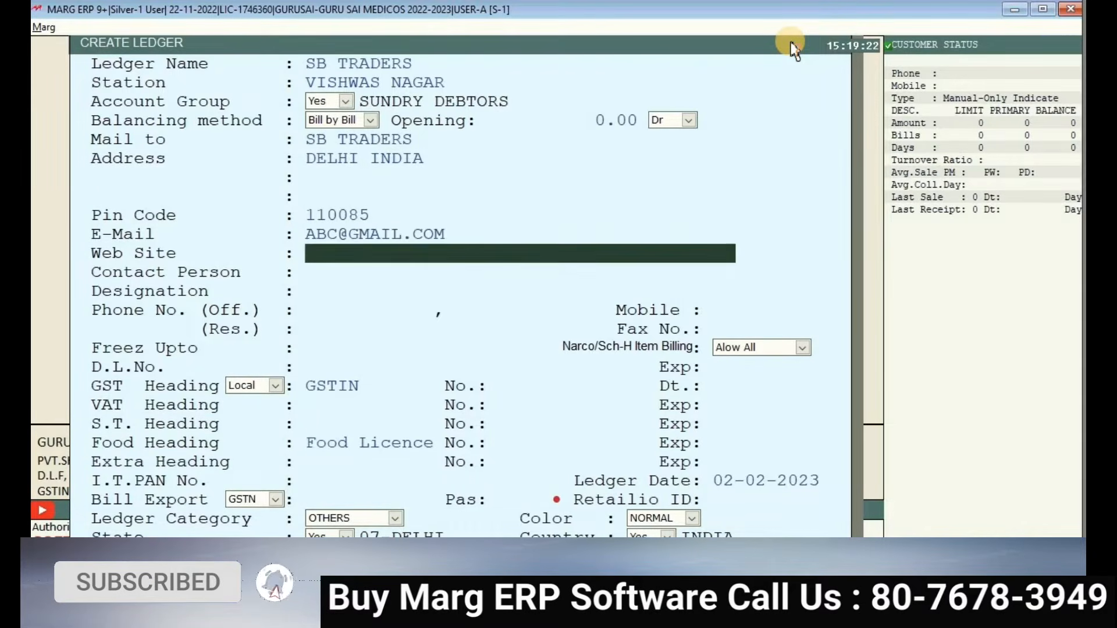
{"action": "key", "text": "Return"}
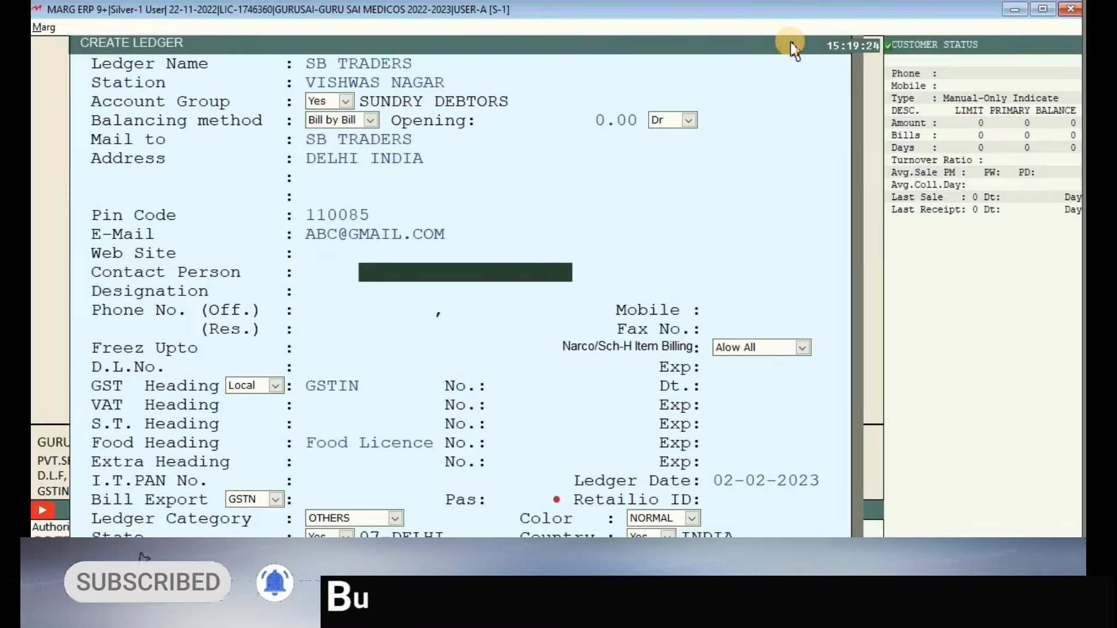
- Skip the contact fields and enter the GSTIN number, keeping it despite the invalid-GSTIN alert
{"action": "key", "text": "Return"}
{"action": "key", "text": "Return"}
{"action": "key", "text": "Return"}
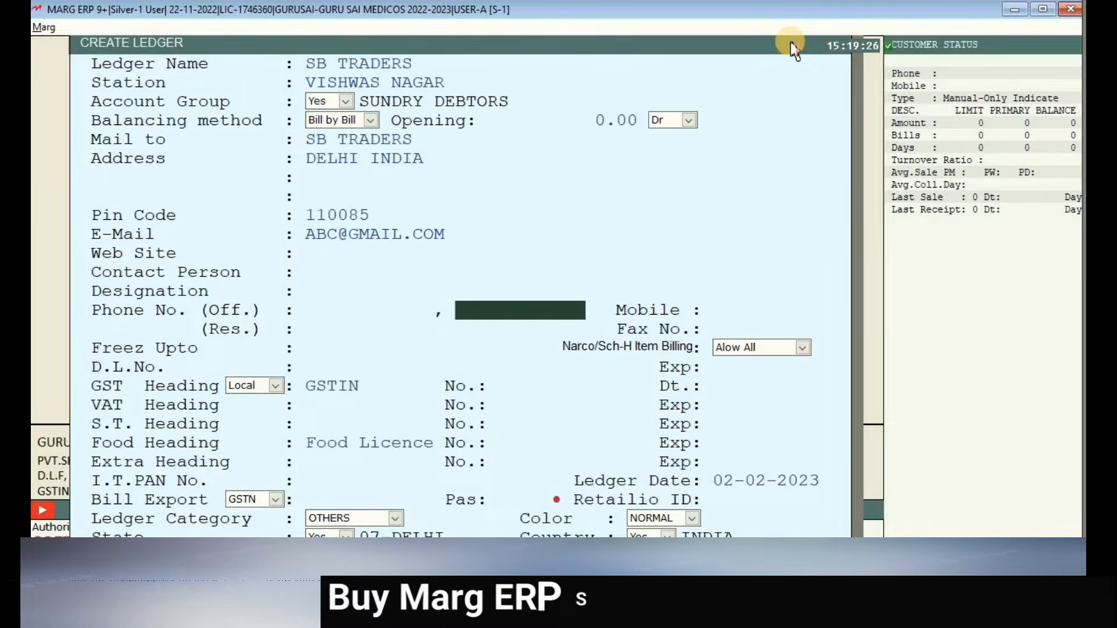
{"action": "key", "text": "Return"}
{"action": "key", "text": "Return"}
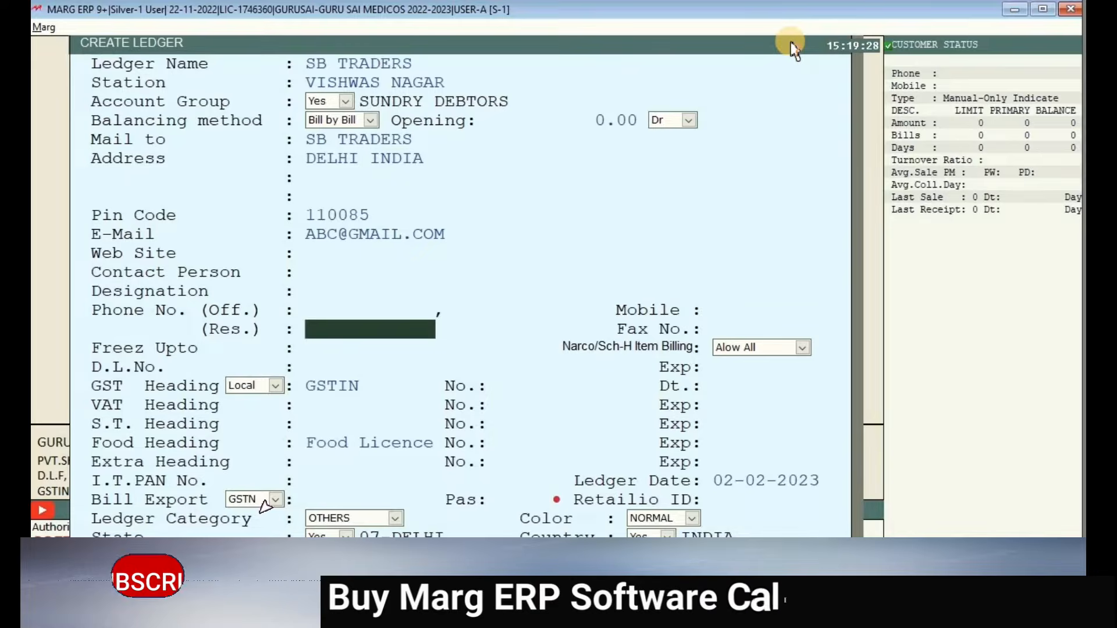
{"action": "key", "text": "Return"}
{"action": "key", "text": "Return"}
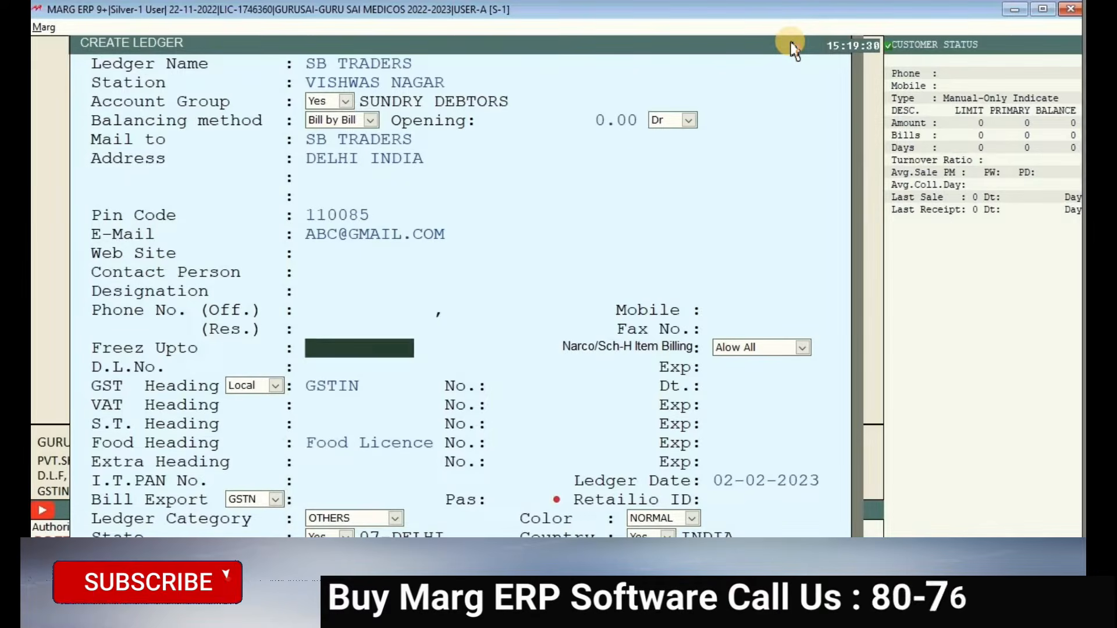
{"action": "key", "text": "Return"}
{"action": "key", "text": "Return"}
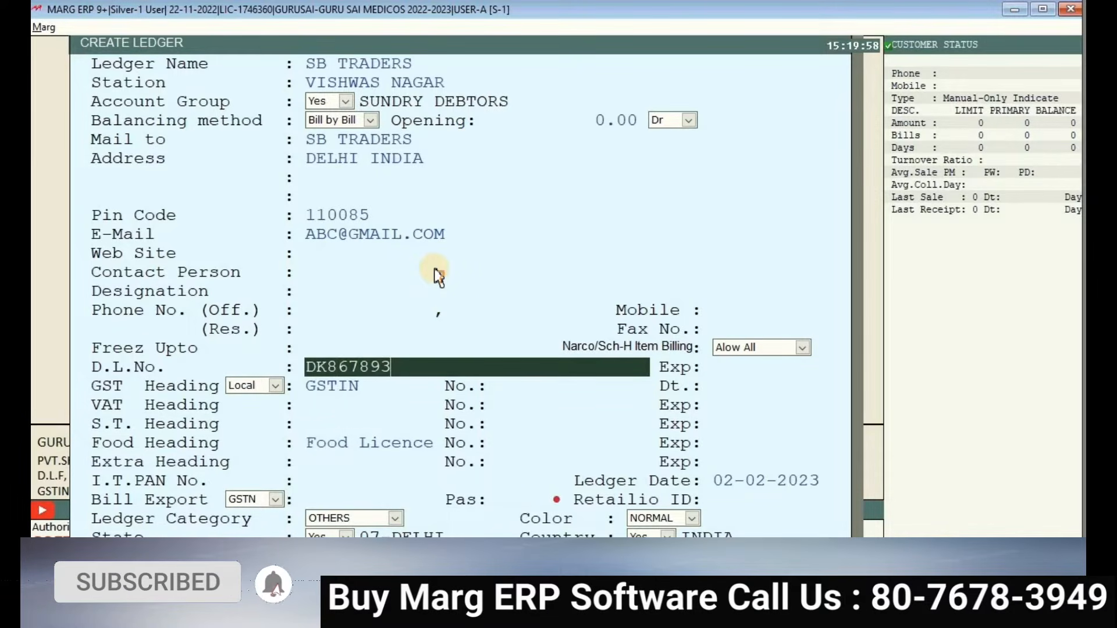
{"action": "key", "text": "Return"}
{"action": "key", "text": "Return"}
{"action": "key", "text": "Return"}
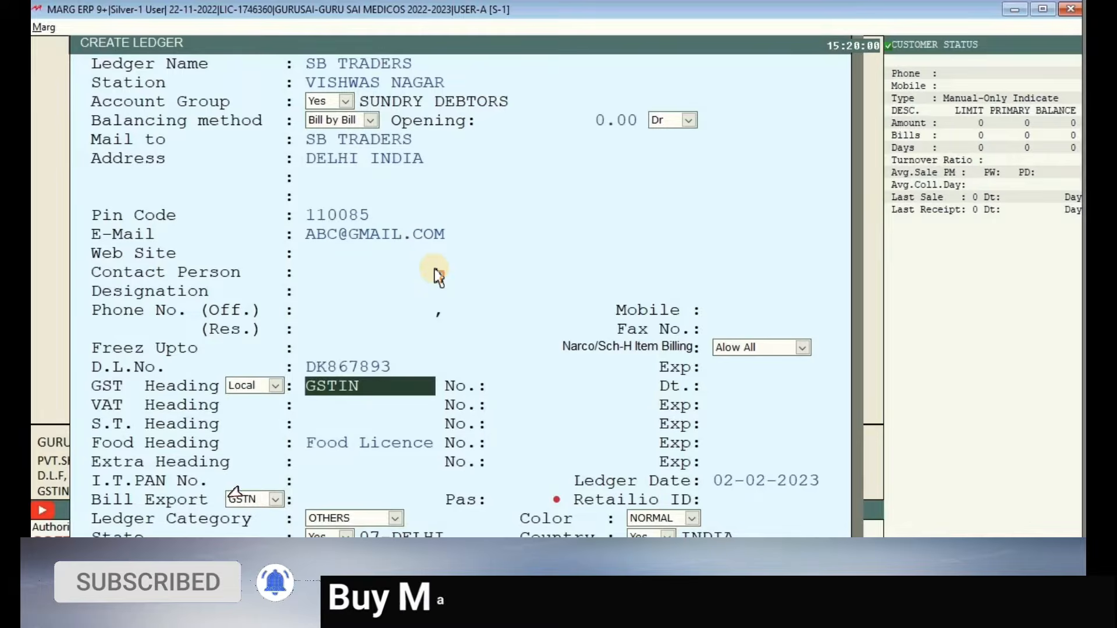
{"action": "key", "text": "Return"}
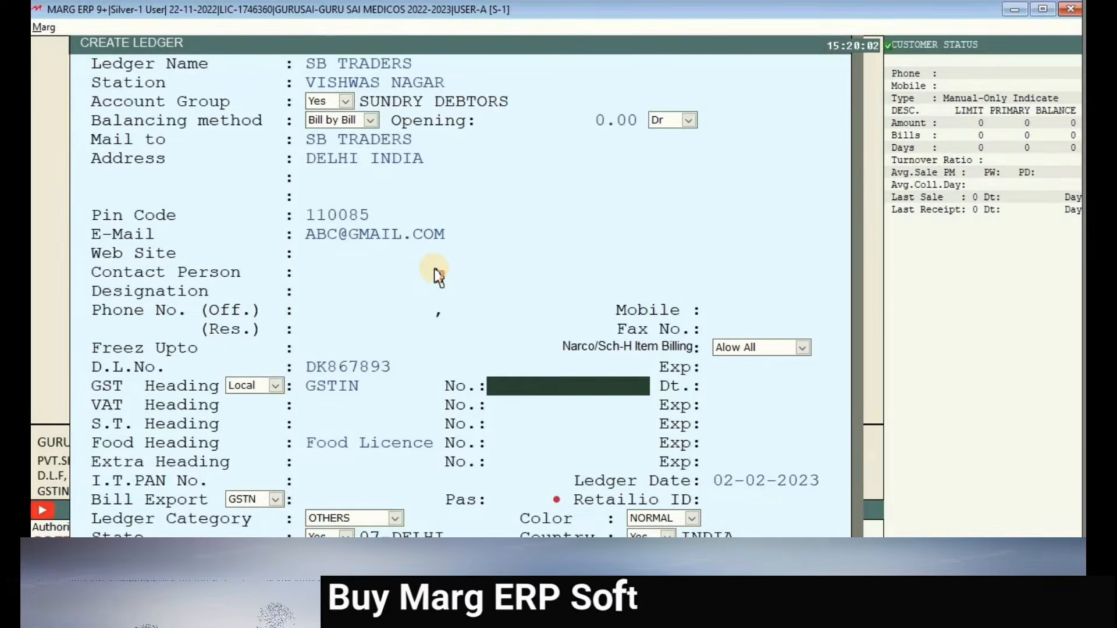
{"action": "type", "text": "07CT"}
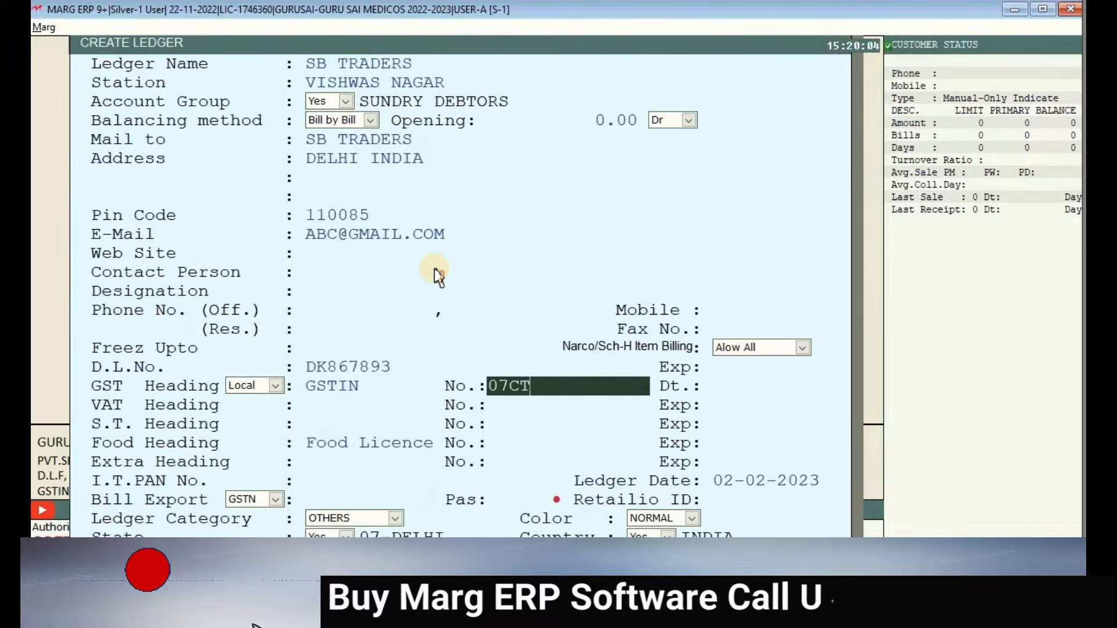
{"action": "type", "text": "MOJNMID"}
{"action": "key", "text": "Return"}
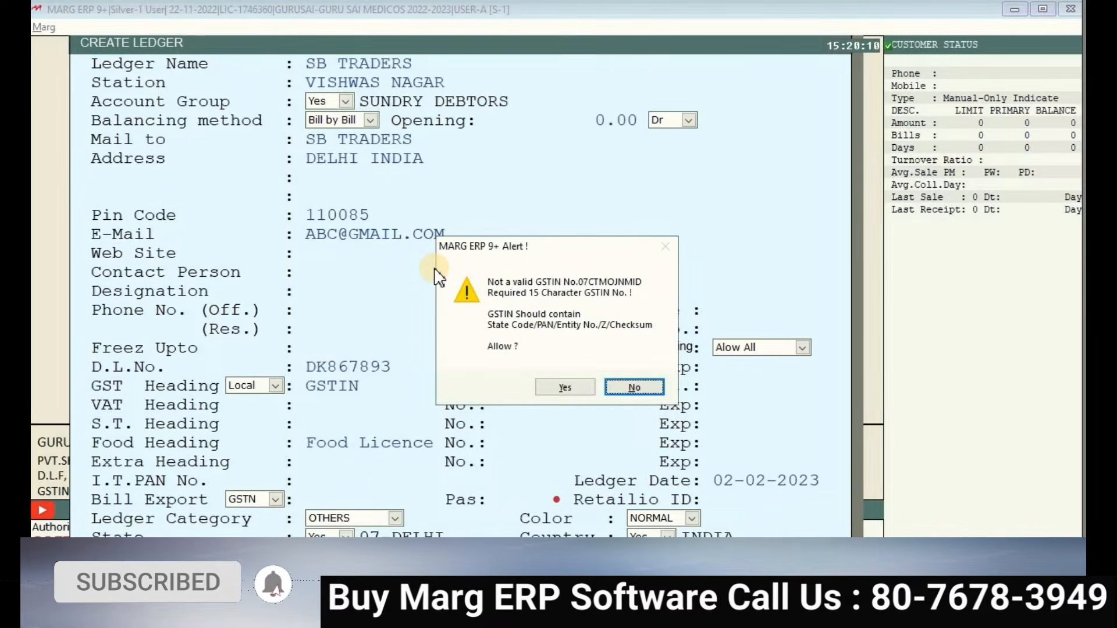
{"action": "key", "text": "Return"}
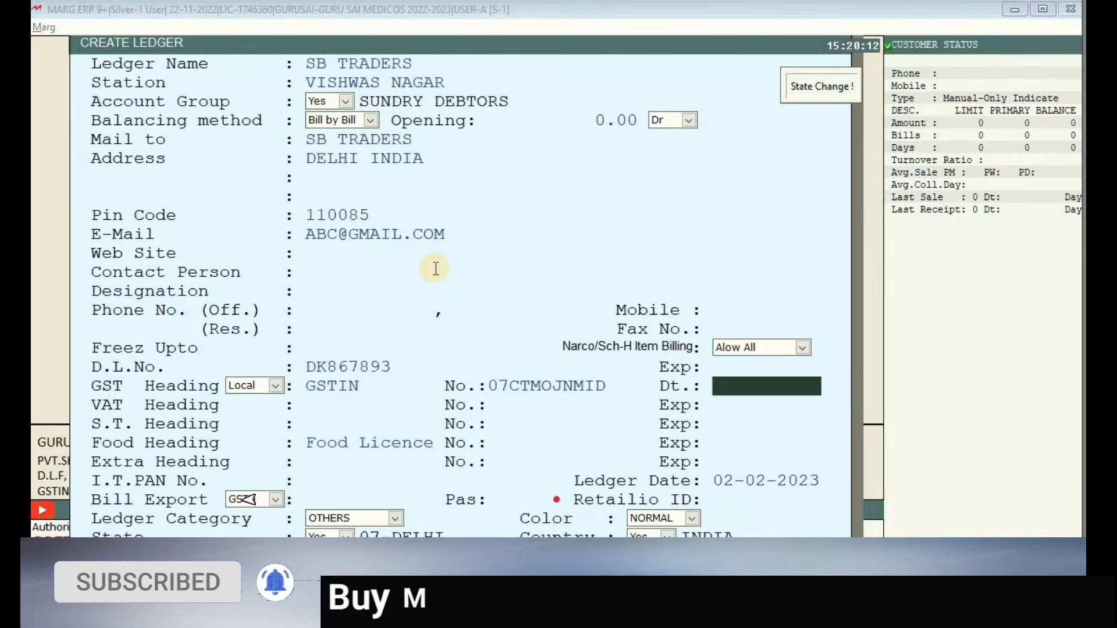
{"action": "key", "text": "Return"}
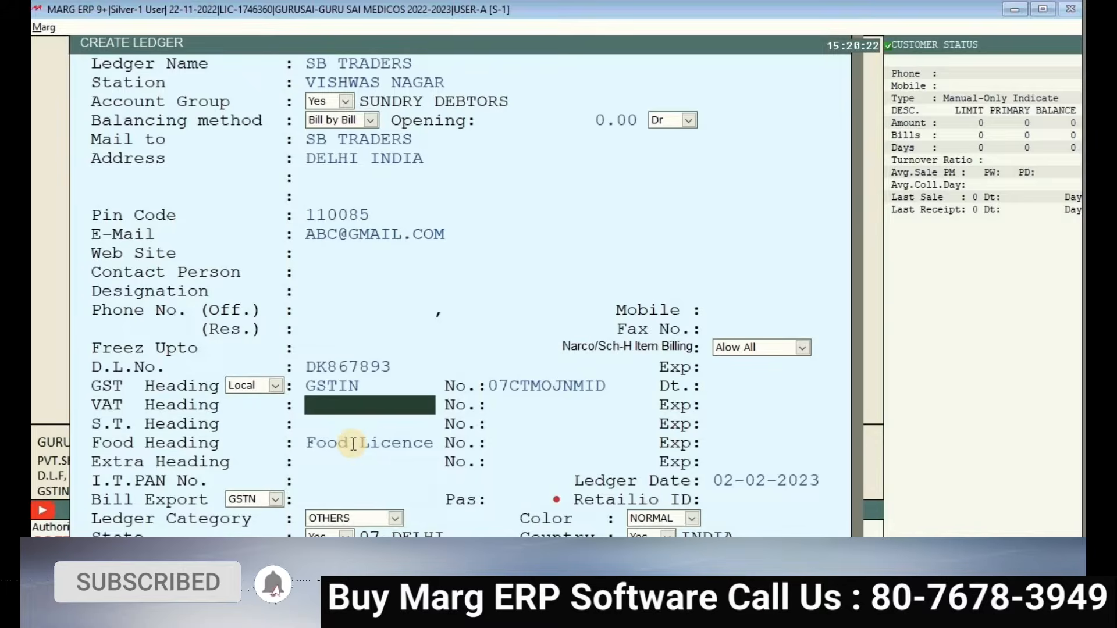
- Save the SB TRADERS ledger and reopen its ledger options from the party list
{"action": "key", "text": "Page_Down"}
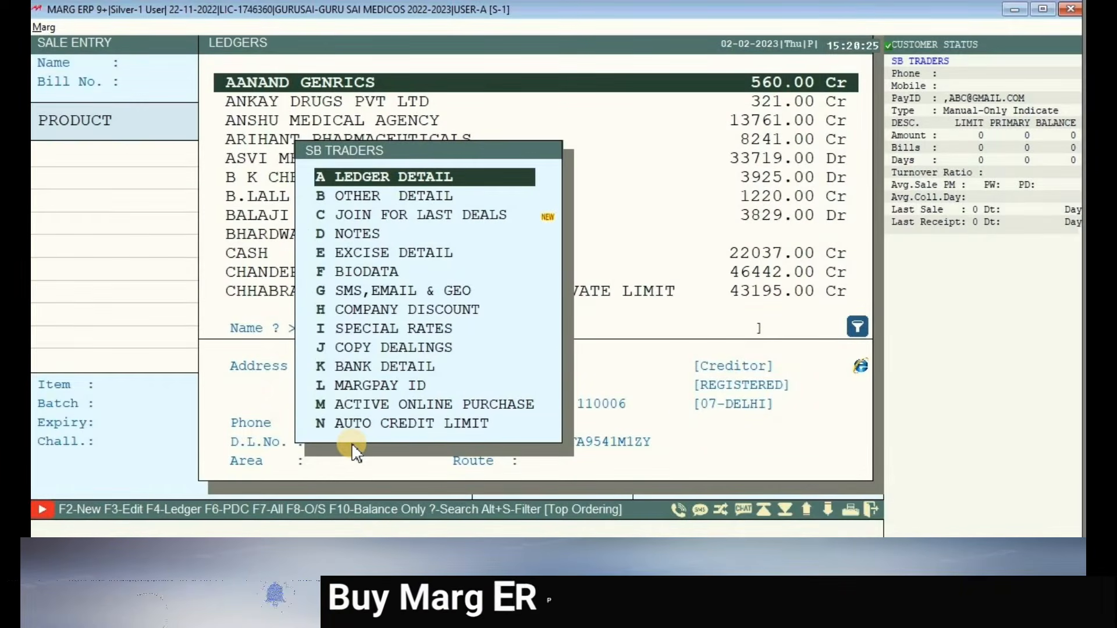
{"action": "key", "text": "Escape"}
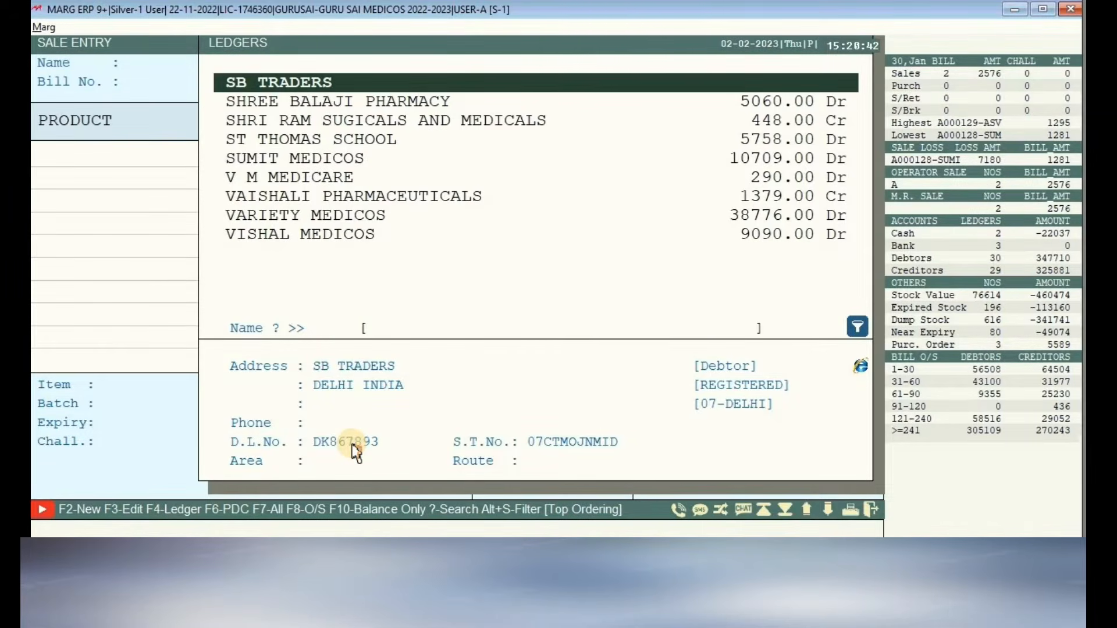
{"action": "key", "text": "F3"}
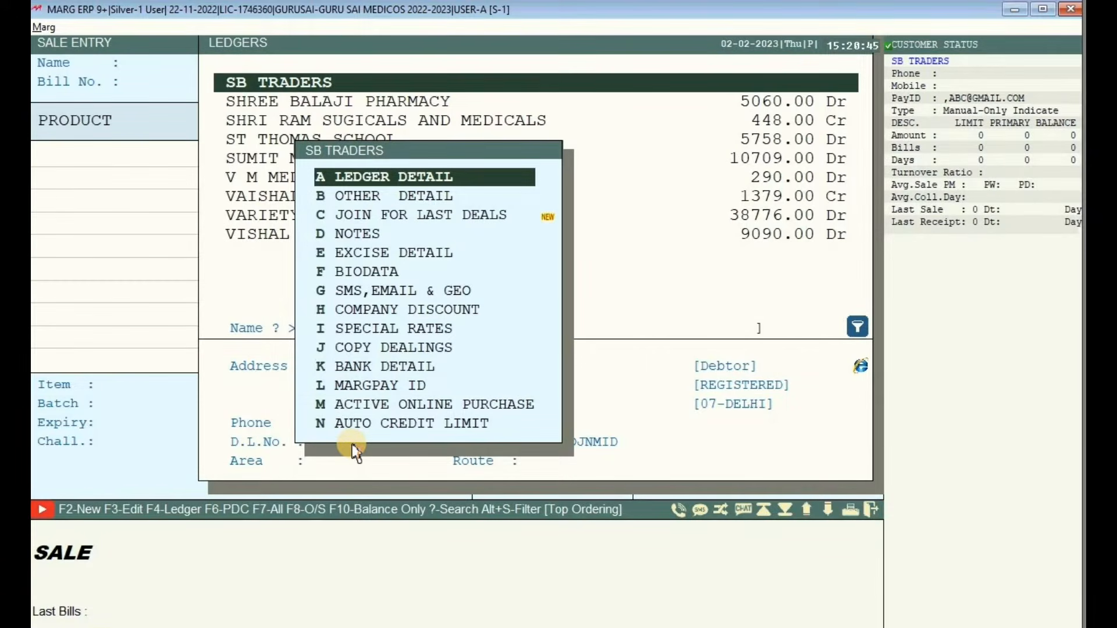
- Rename the ledger SB TRADERS to SB TRADERS PVT LTD, then exit to the main dashboard
{"action": "key", "text": "Return"}
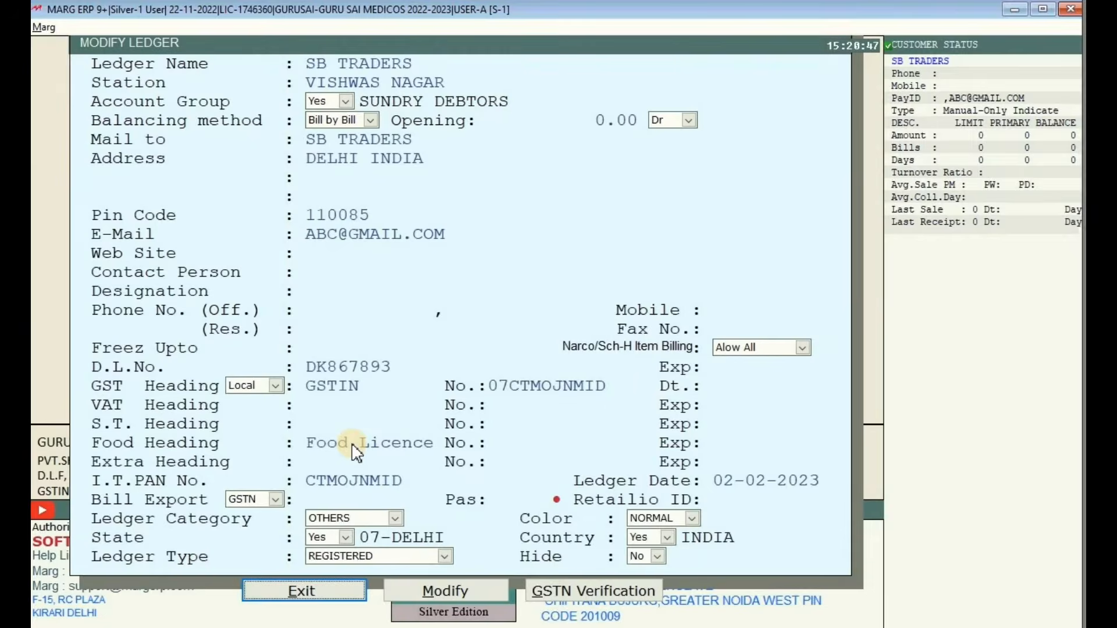
{"action": "left_click", "coordinate": [456, 591]}
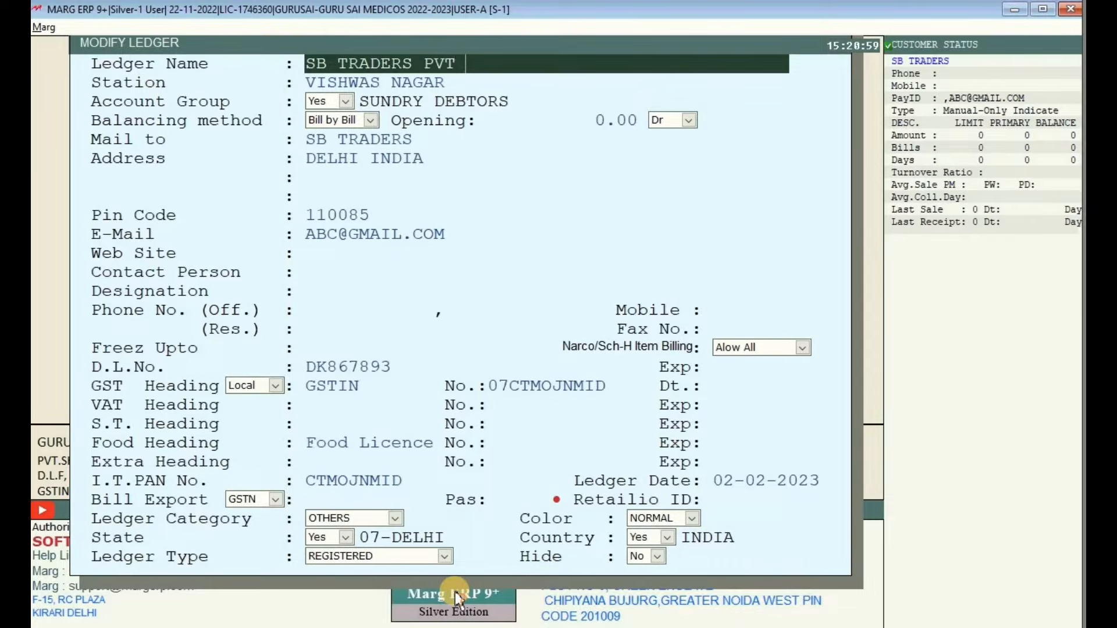
{"action": "key", "text": "Return"}
{"action": "key", "text": "Return"}
{"action": "key", "text": "Return"}
{"action": "key", "text": "Return"}
{"action": "key", "text": "Return"}
{"action": "key", "text": "Return"}
{"action": "key", "text": "Return"}
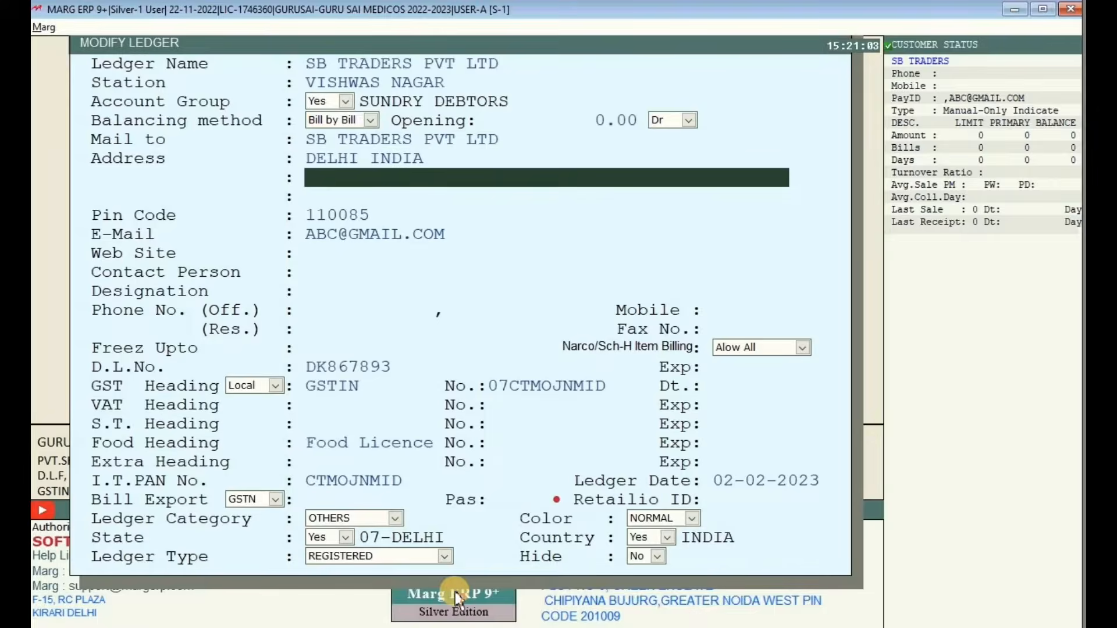
{"action": "key", "text": "Escape"}
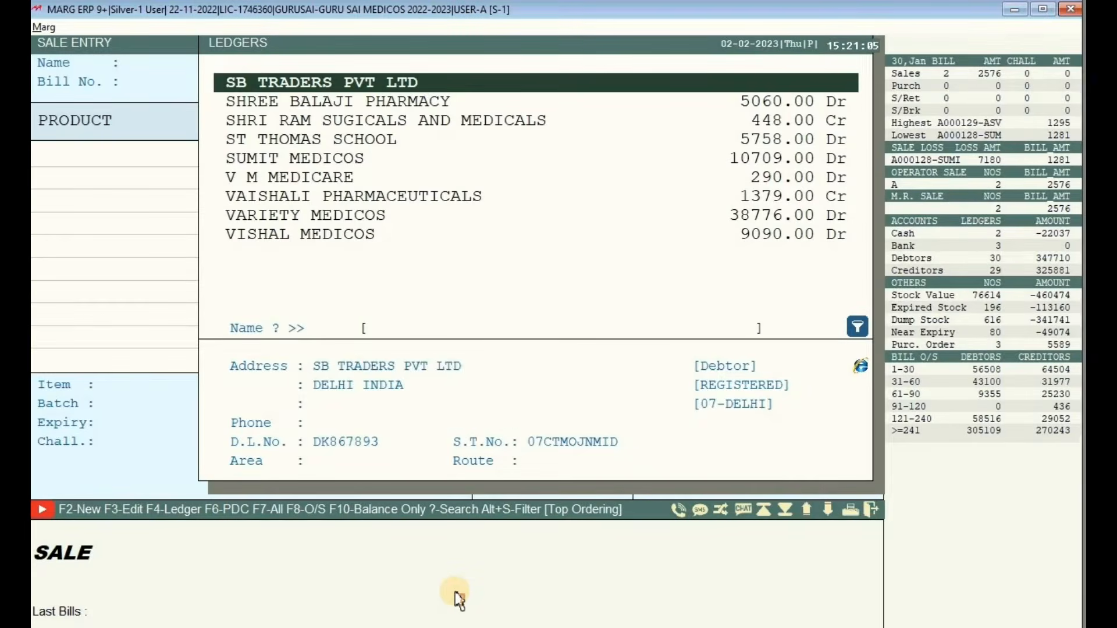
{"action": "key", "text": "Up"}
{"action": "key", "text": "Down"}
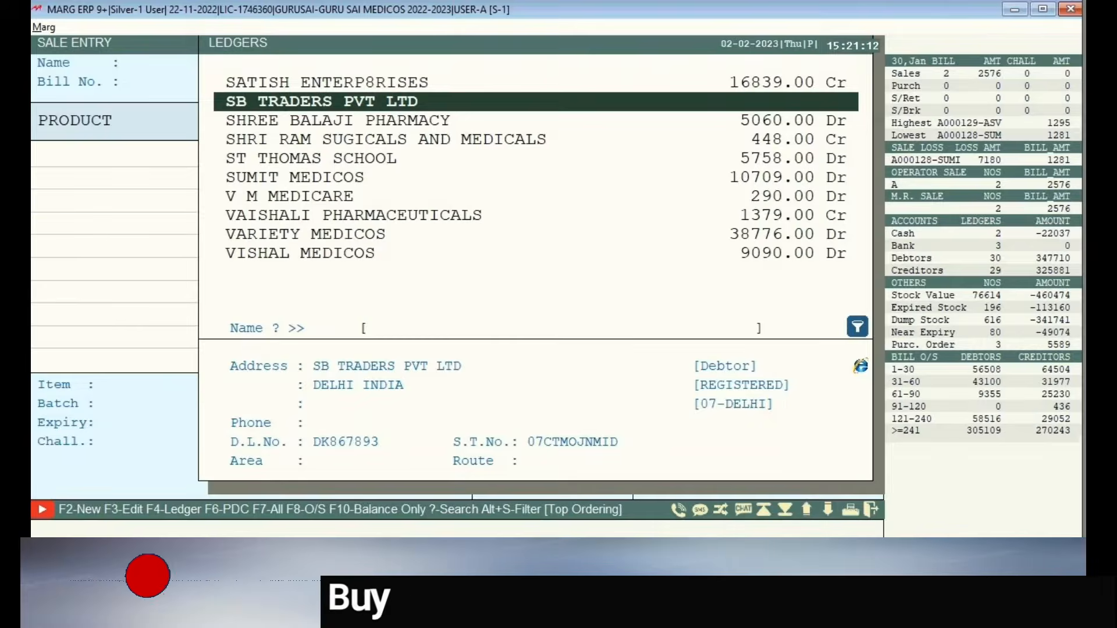
{"action": "key", "text": "Escape"}
{"action": "key", "text": "Escape"}
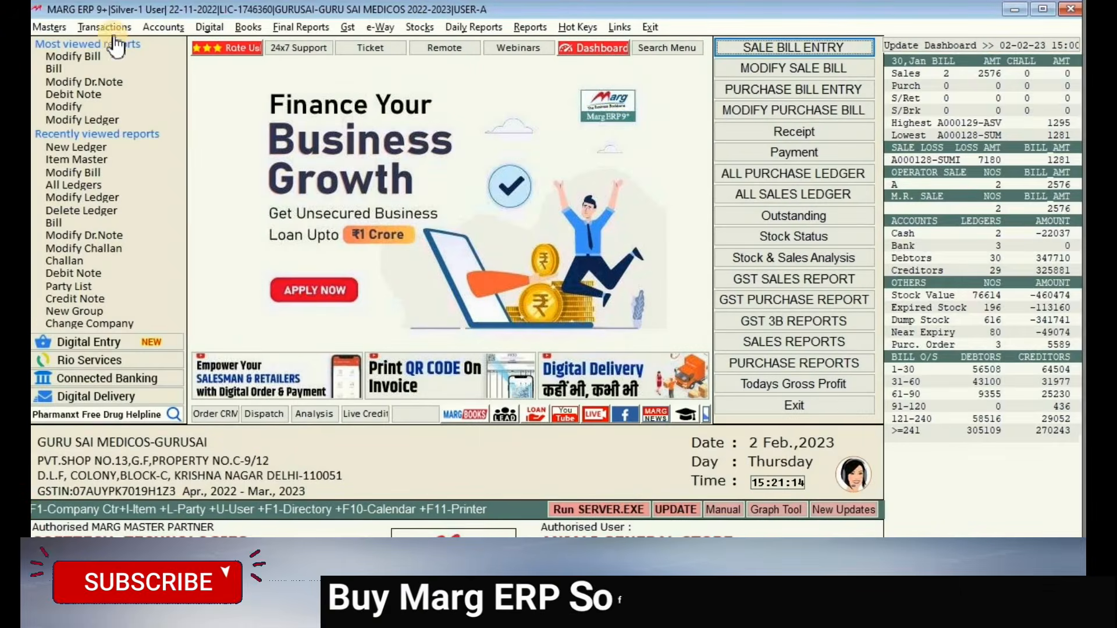
- Go to Masters > Ledger Master > Ledger > Delete Ledger
{"action": "left_click", "coordinate": [58, 26]}
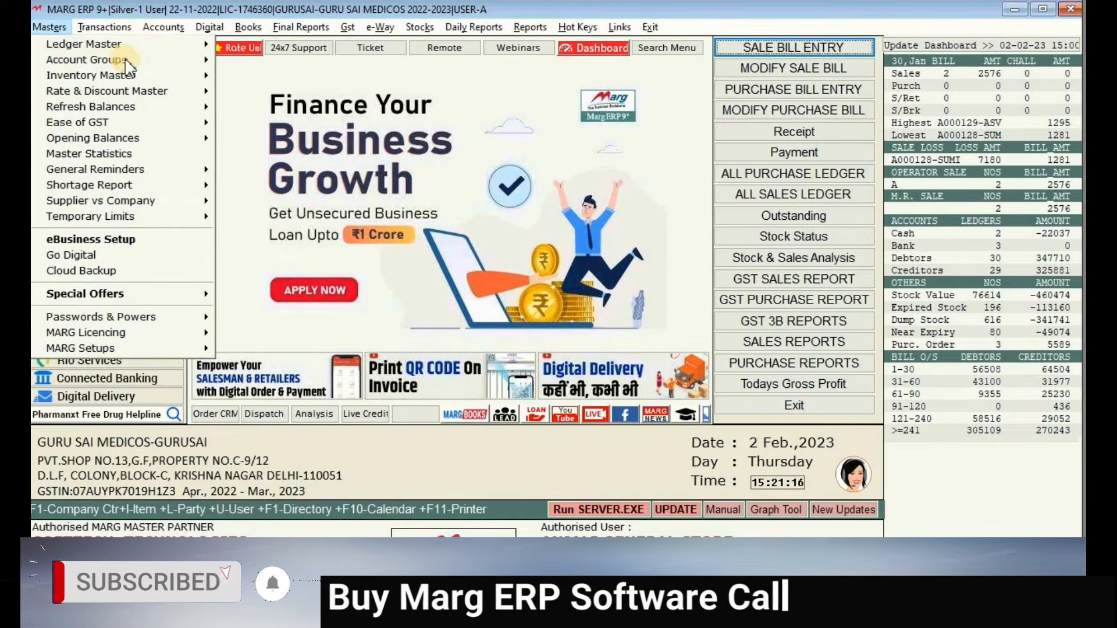
{"action": "left_click", "coordinate": [159, 46]}
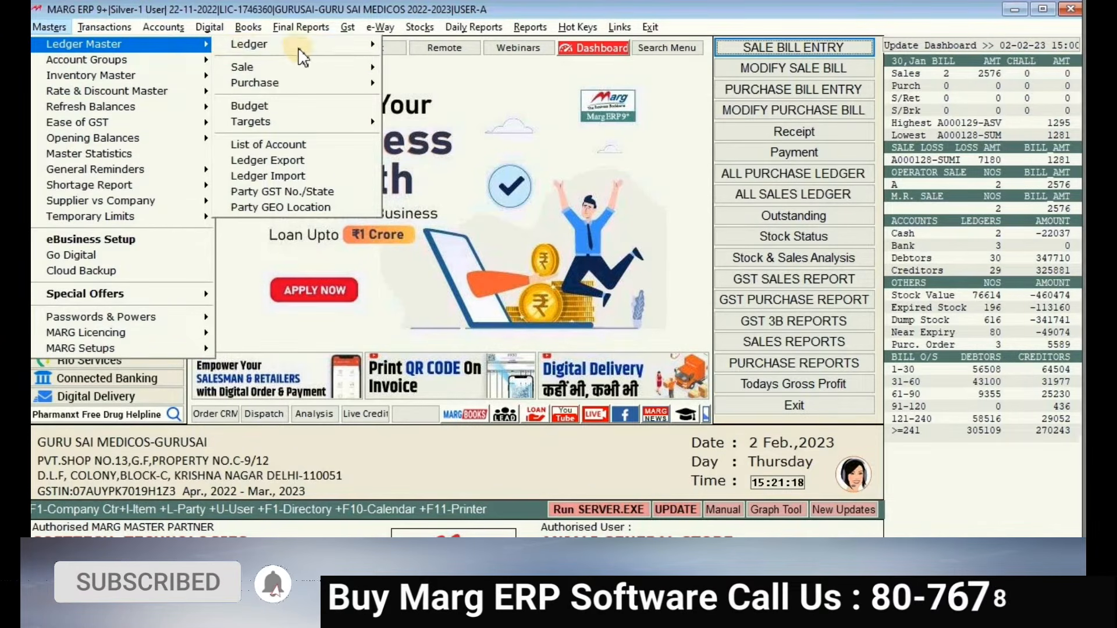
{"action": "mouse_move", "coordinate": [367, 45]}
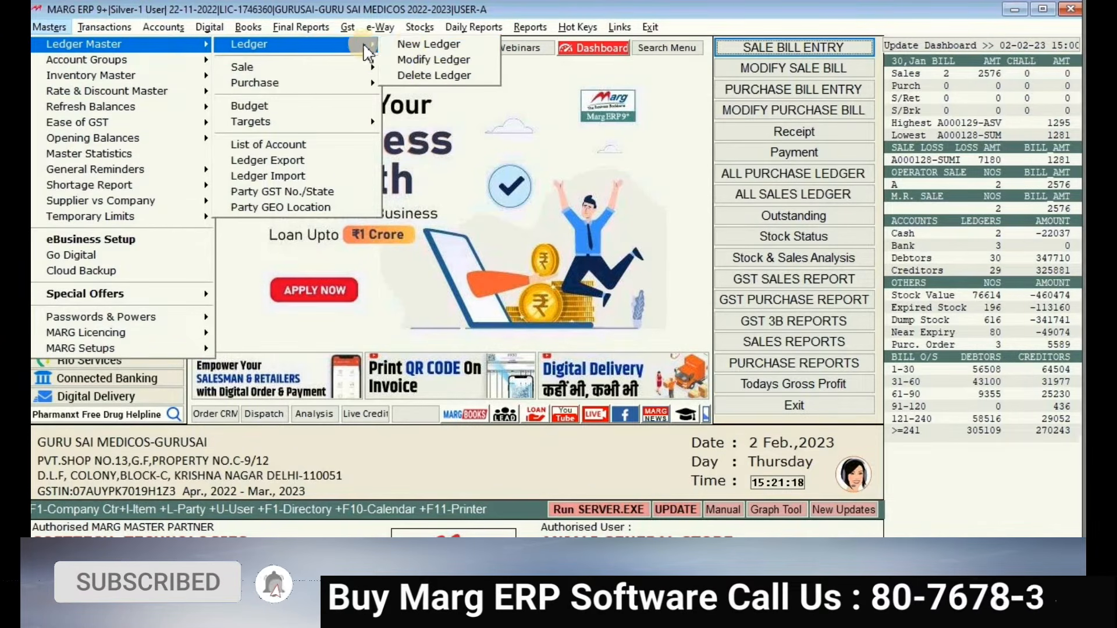
{"action": "left_click", "coordinate": [433, 76]}
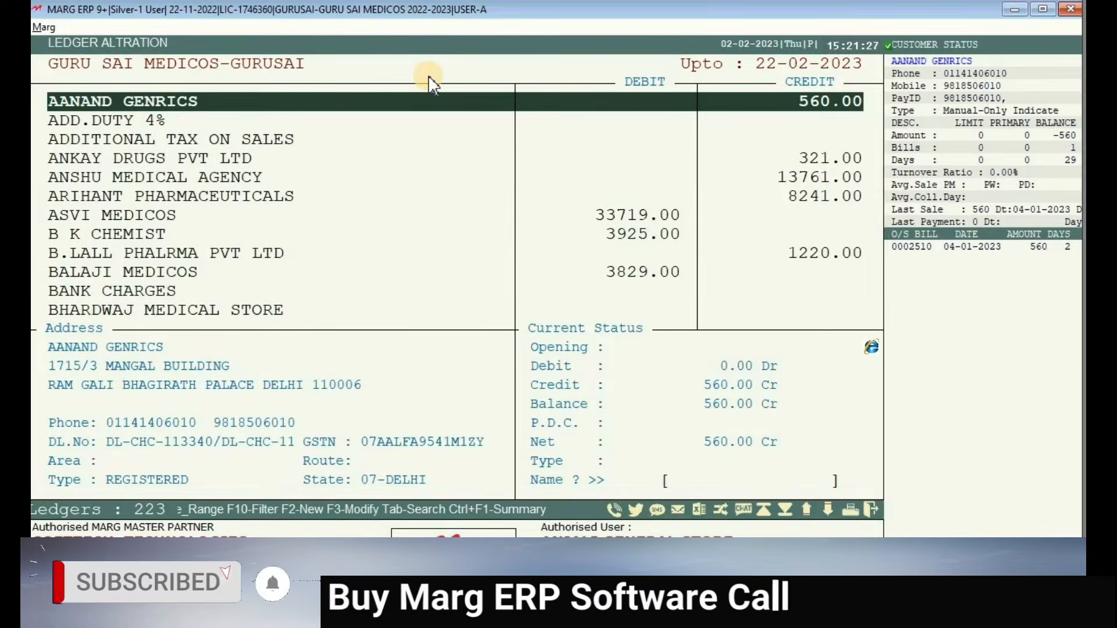
- Find SB TRADERS PVT LTD by typing SB and delete it, confirming the deletion
{"action": "type", "text": "SB"}
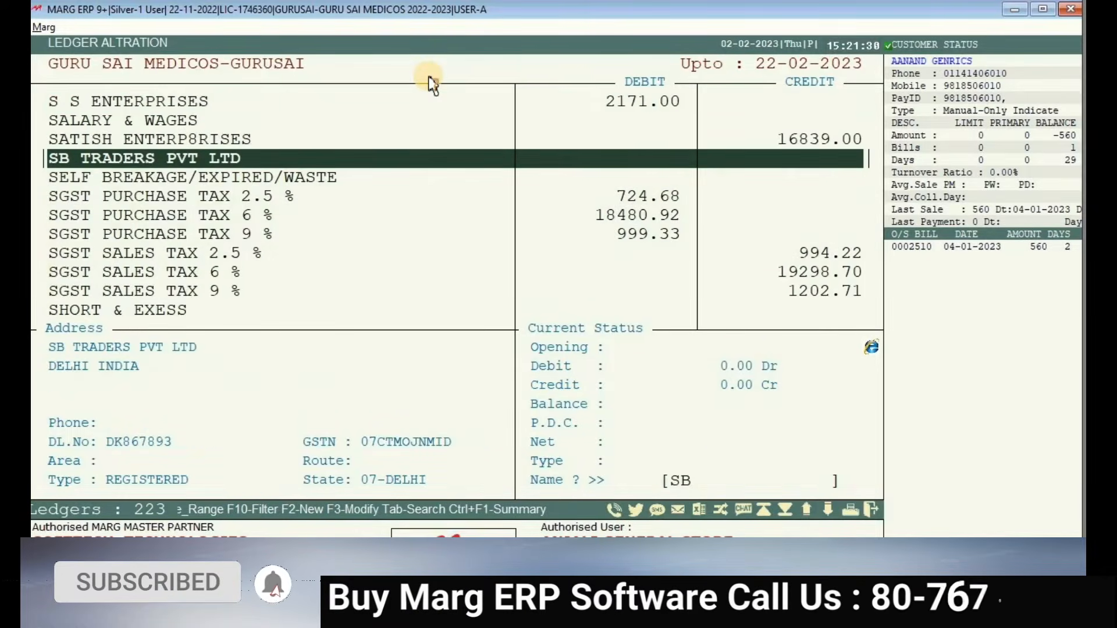
{"action": "key", "text": "Delete"}
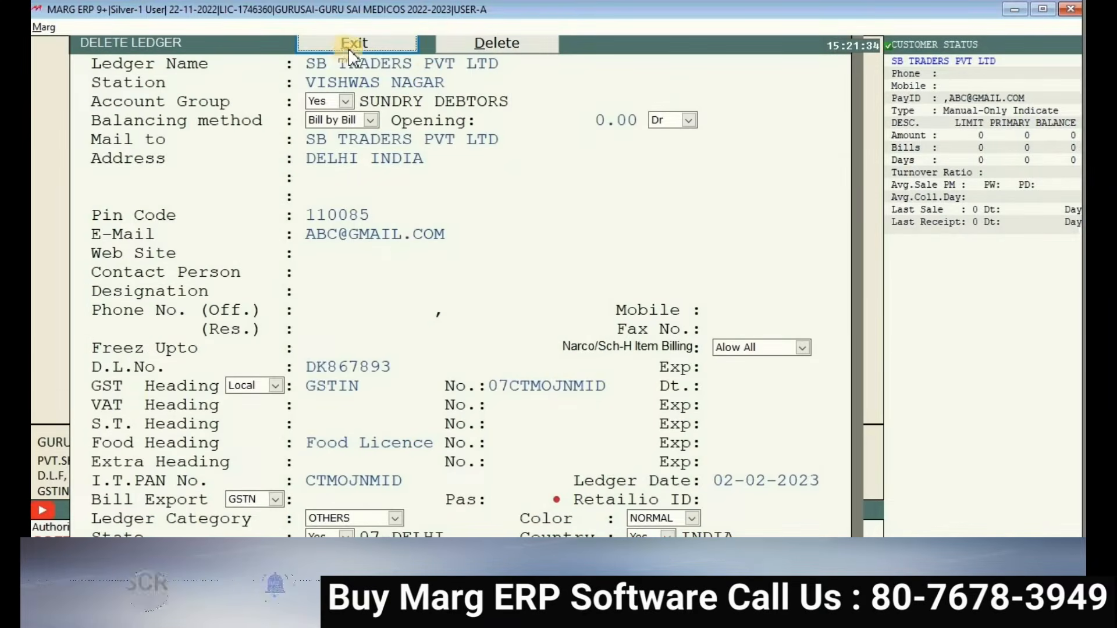
{"action": "left_click", "coordinate": [485, 43]}
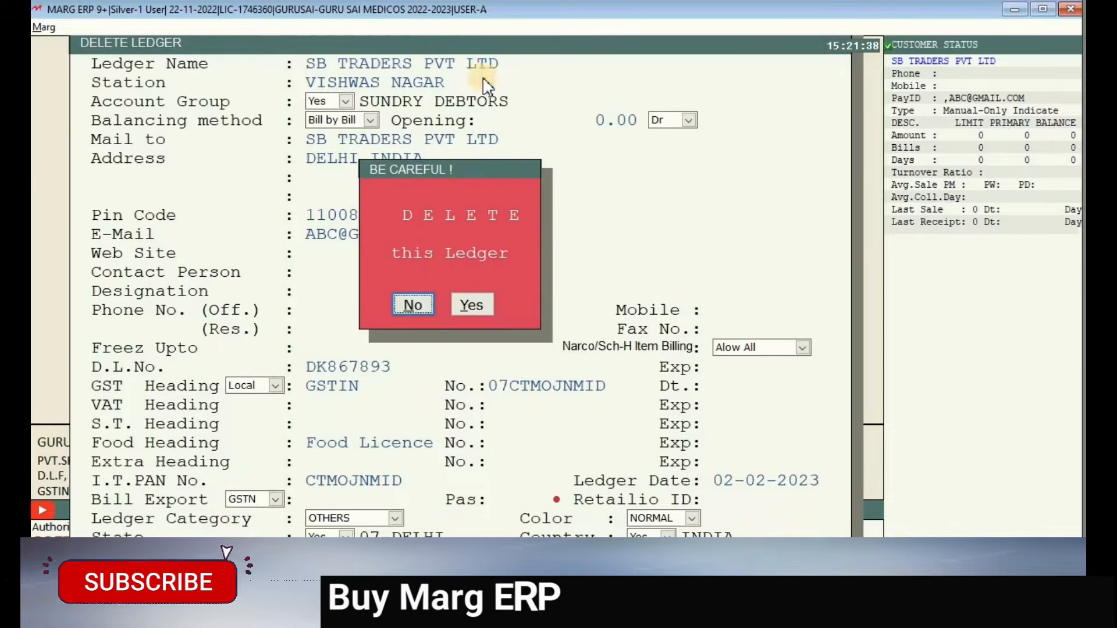
{"action": "left_click", "coordinate": [468, 305]}
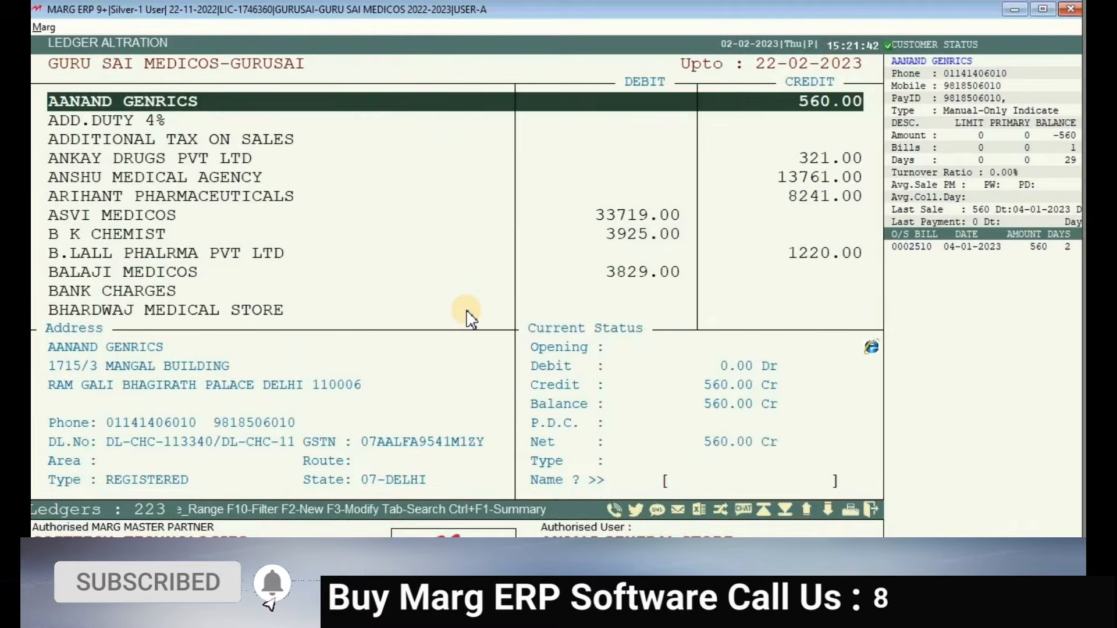
{"action": "key", "text": "Down"}
{"action": "key", "text": "Down"}
{"action": "key", "text": "Down"}
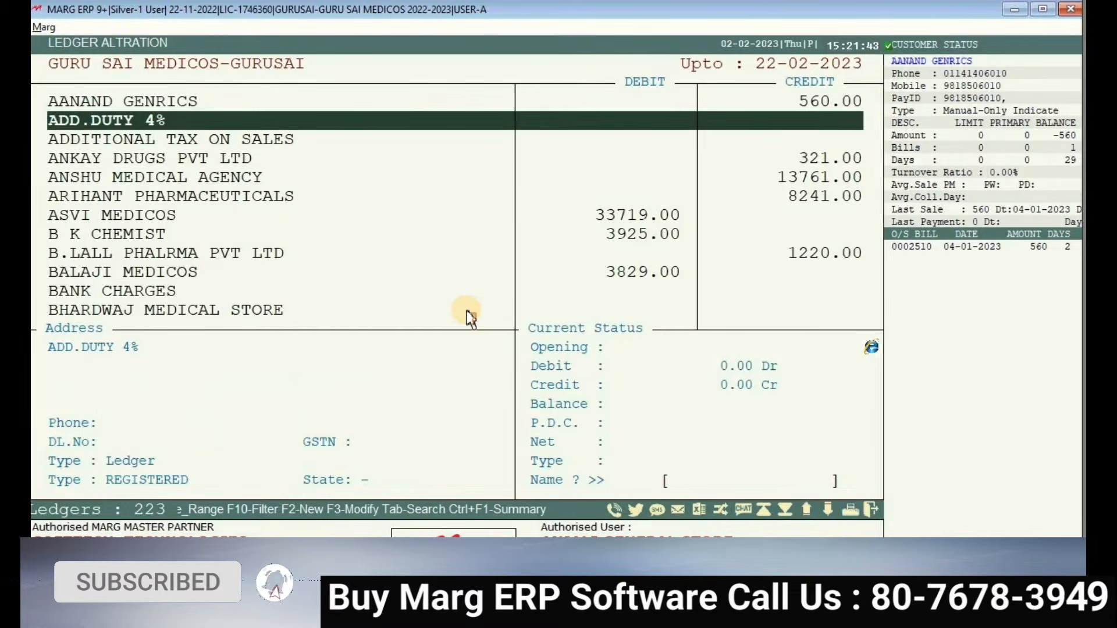
{"action": "key", "text": "Up"}
{"action": "key", "text": "Up"}
{"action": "key", "text": "Up"}
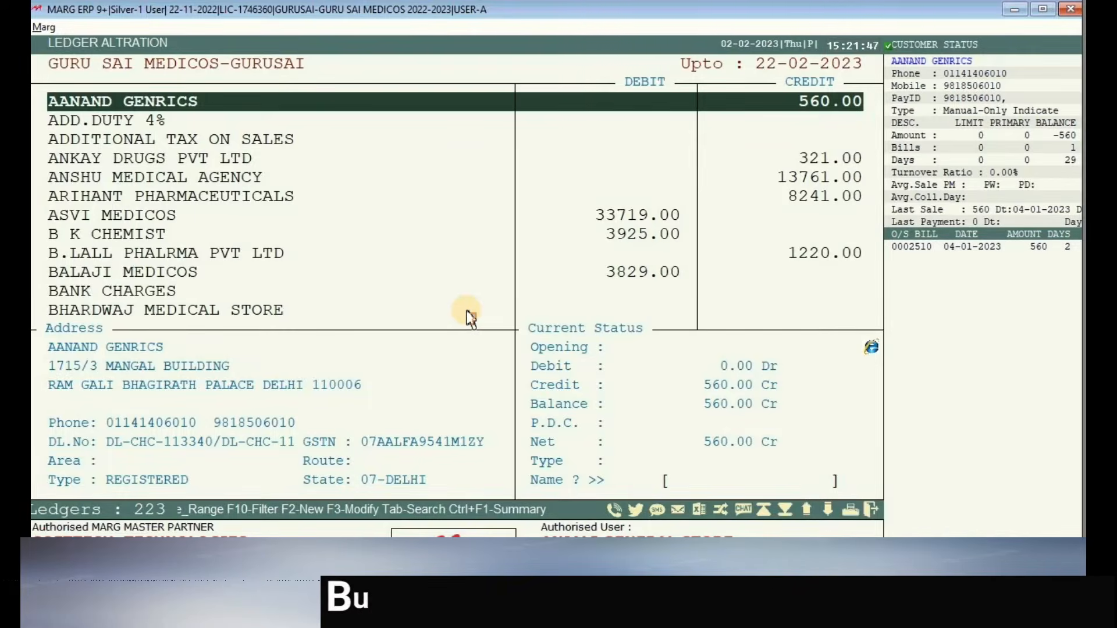
{"action": "key", "text": "Delete"}
{"action": "key", "text": "Right"}
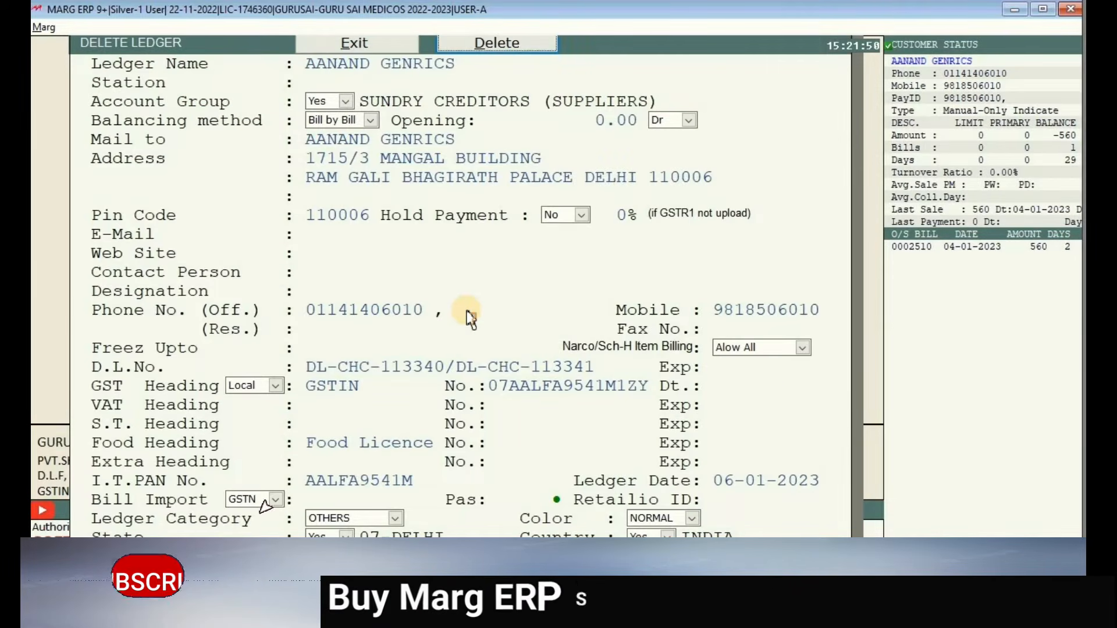
{"action": "key", "text": "Return"}
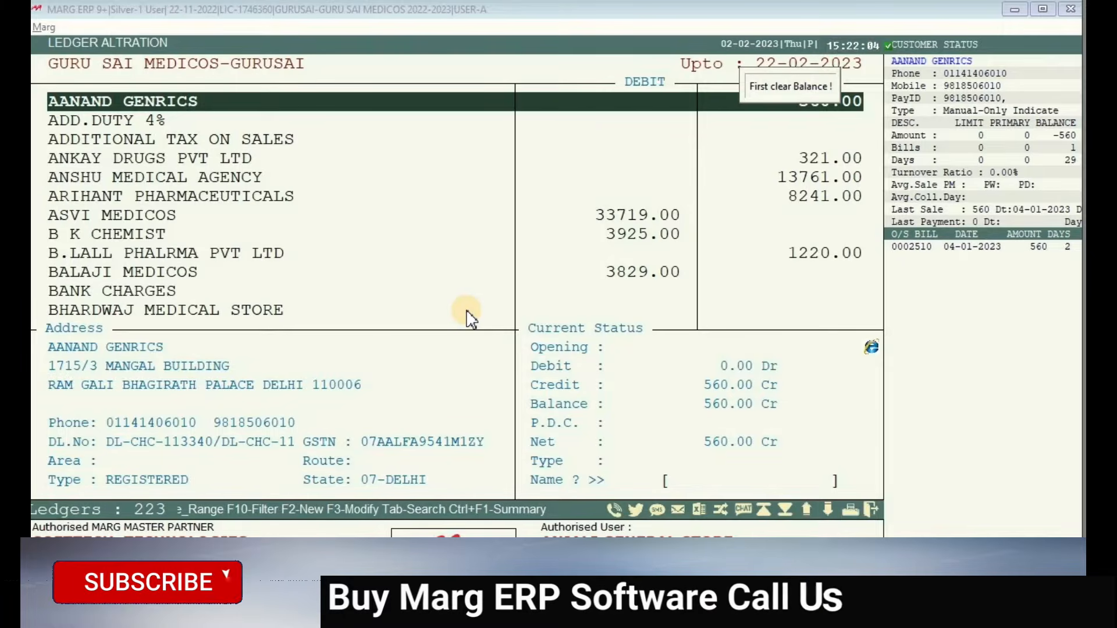
{"action": "key", "text": "Down"}
{"action": "key", "text": "Up"}
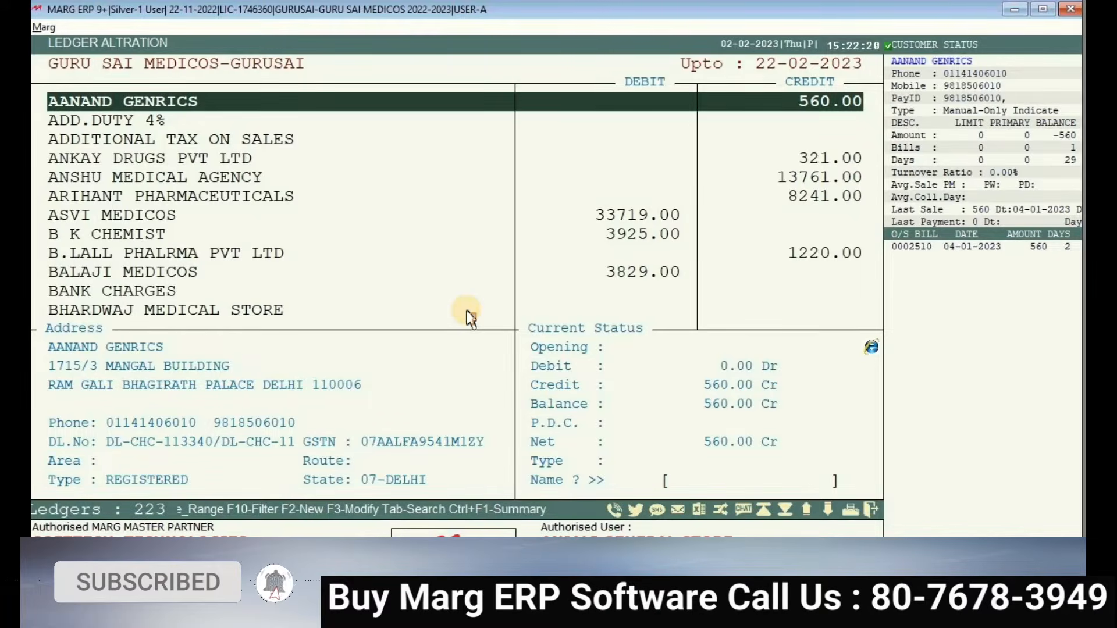
{"action": "key", "text": "Down"}
{"action": "key", "text": "Down"}
{"action": "key", "text": "Down"}
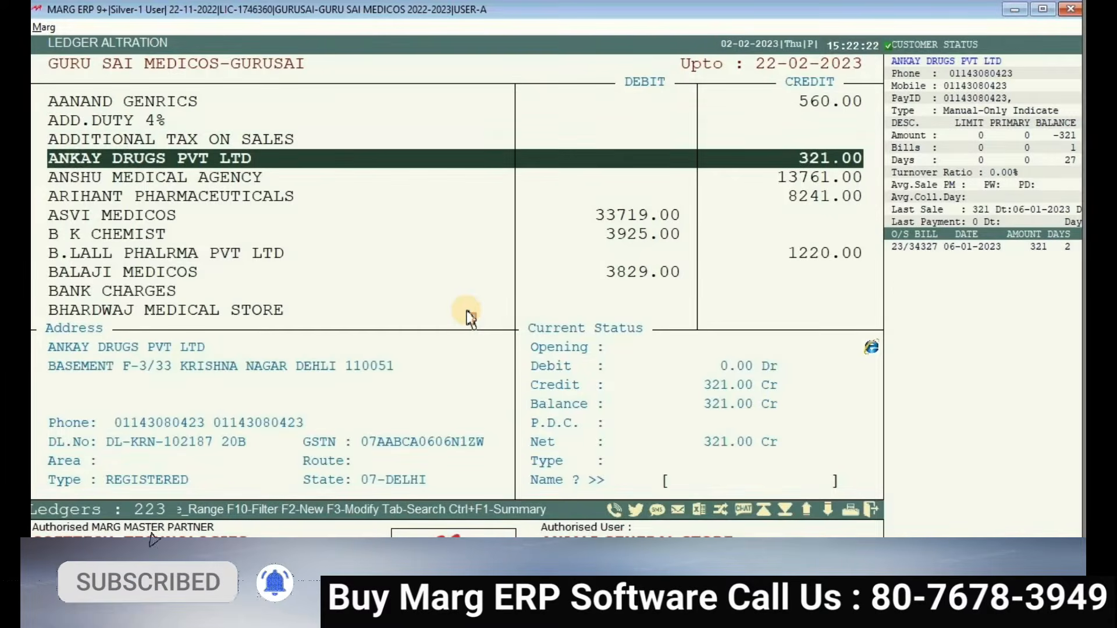
- Compare the ledger details of ANSHU MEDICAL AGENCY, ADDITIONAL TAX ON SALES and ANKAY DRUGS PVT LTD
{"action": "key", "text": "Down"}
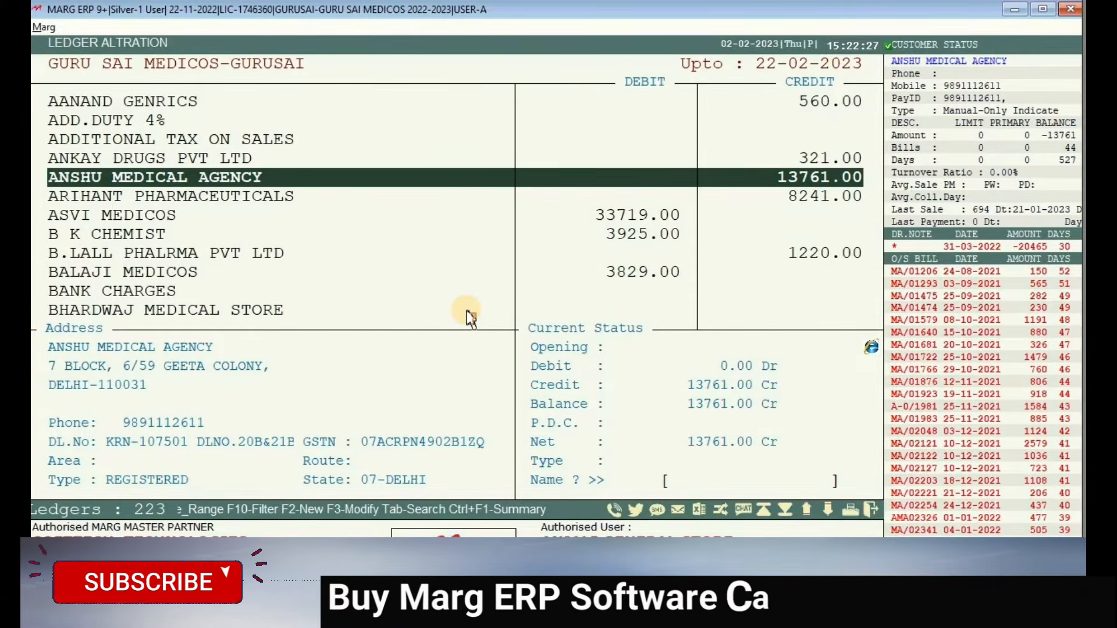
{"action": "key", "text": "Up"}
{"action": "key", "text": "Up"}
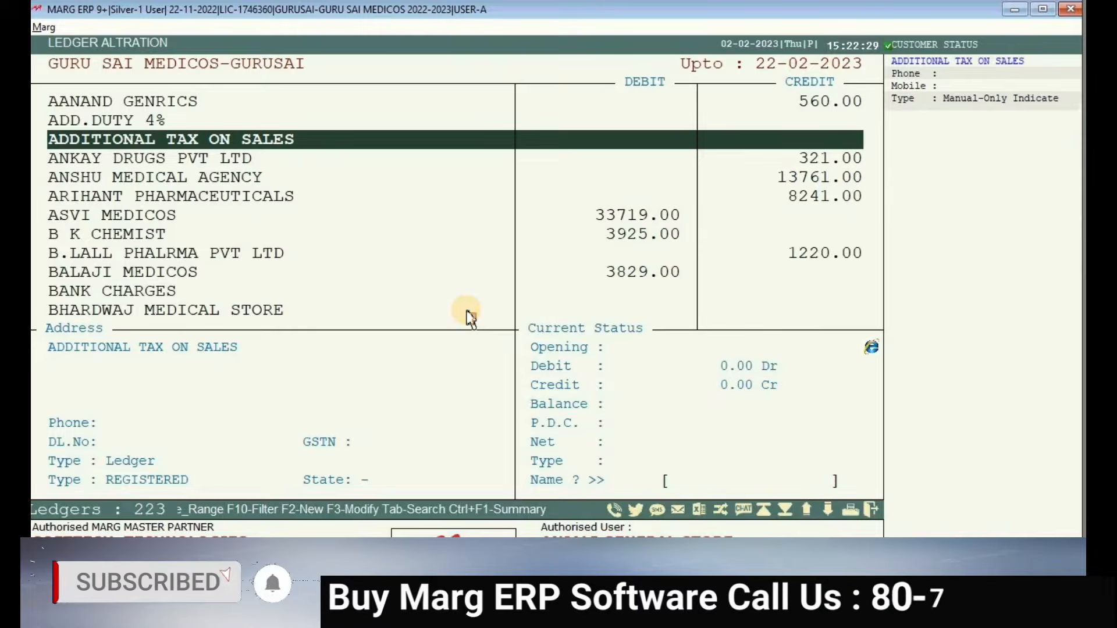
{"action": "key", "text": "Down"}
{"action": "key", "text": "Down"}
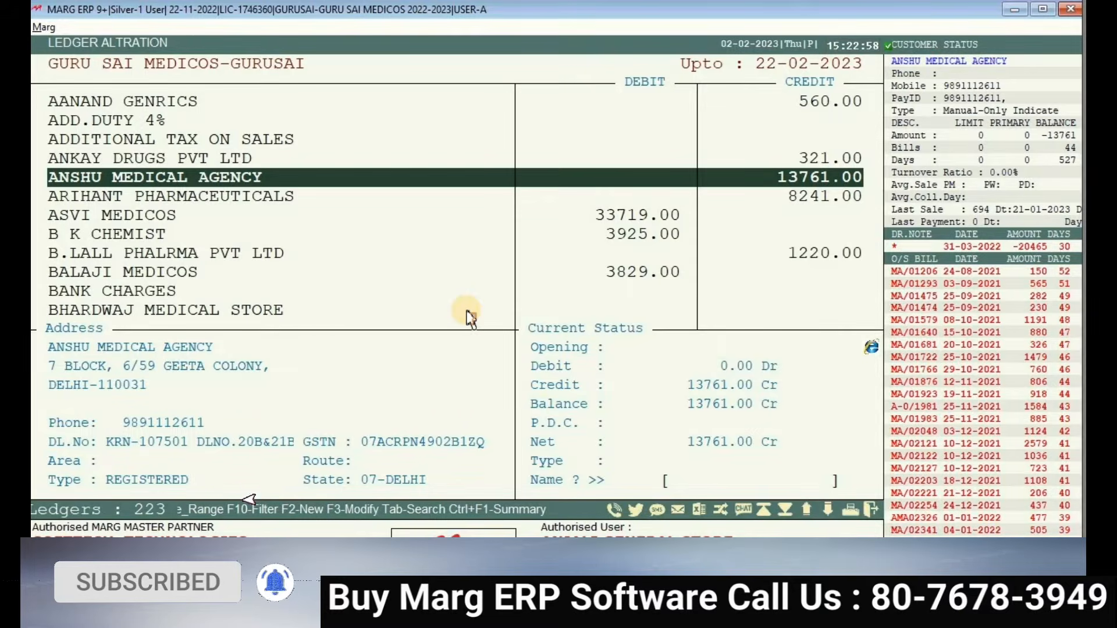
{"action": "key", "text": "Up"}
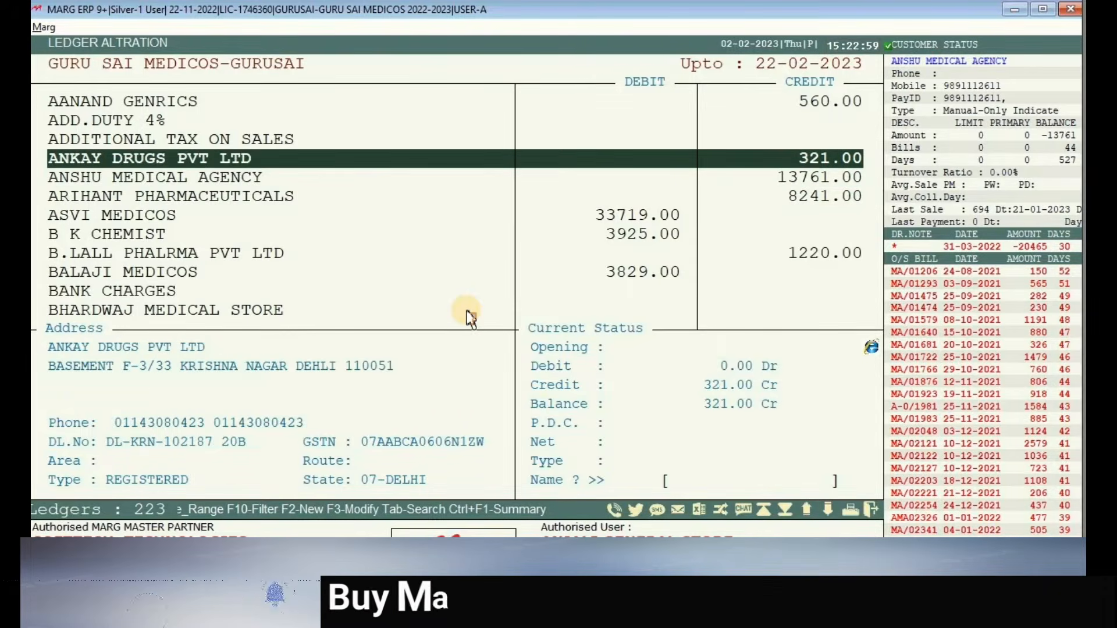
{"action": "key", "text": "Down"}
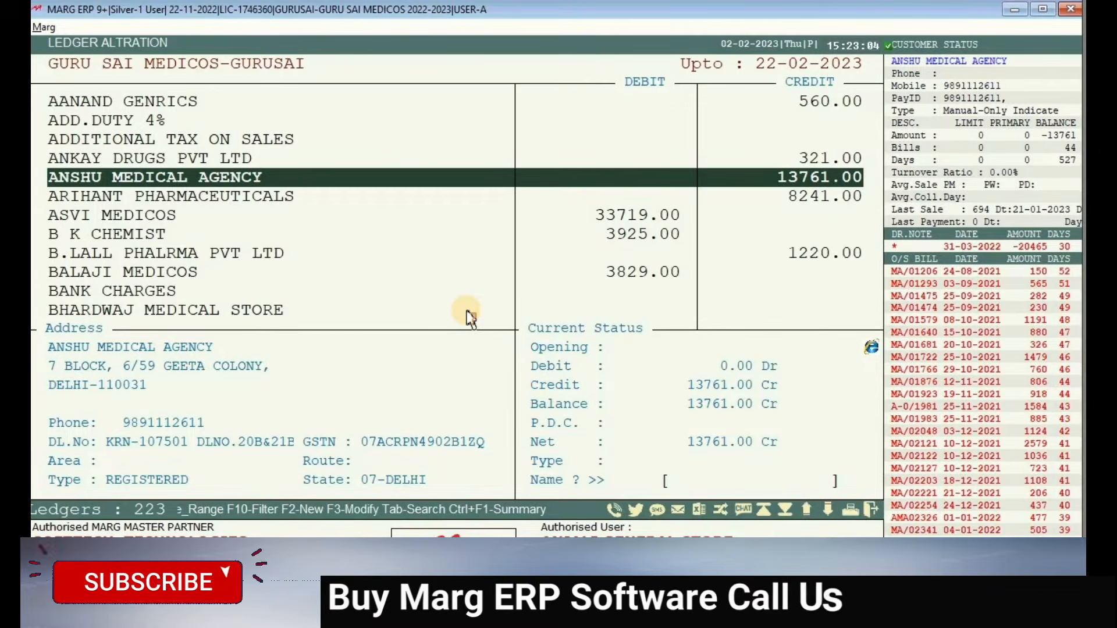
{"action": "key", "text": "Up"}
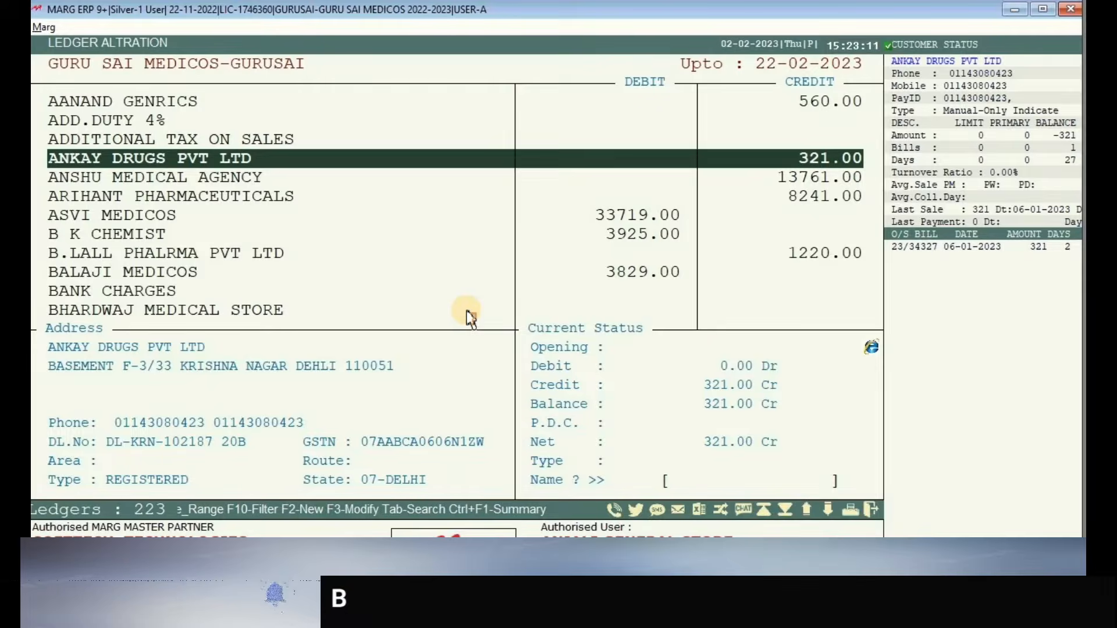
- Exit Ledger Alteration to the dashboard and minimise Marg ERP to show Notepad
{"action": "key", "text": "Down"}
{"action": "key", "text": "Escape"}
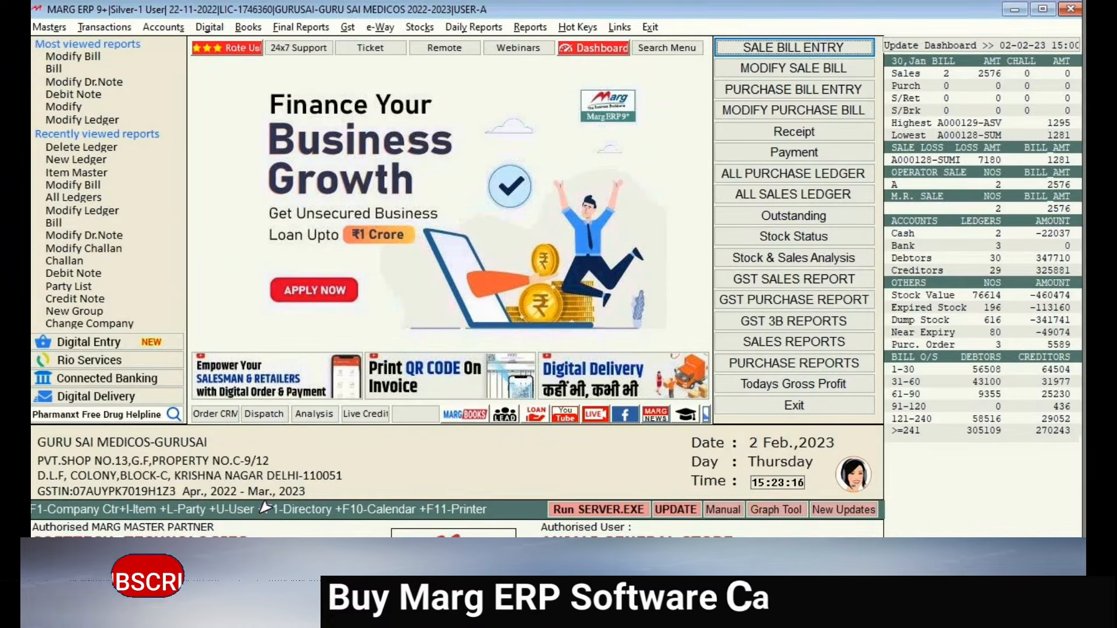
{"action": "left_click", "coordinate": [1023, 14]}
- Highlight the '2. PURCHASE ENTRY' line in the MARG ENTRY outline after marking line 1
{"action": "left_click_drag", "start_coordinate": [521, 177], "coordinate": [192, 176]}
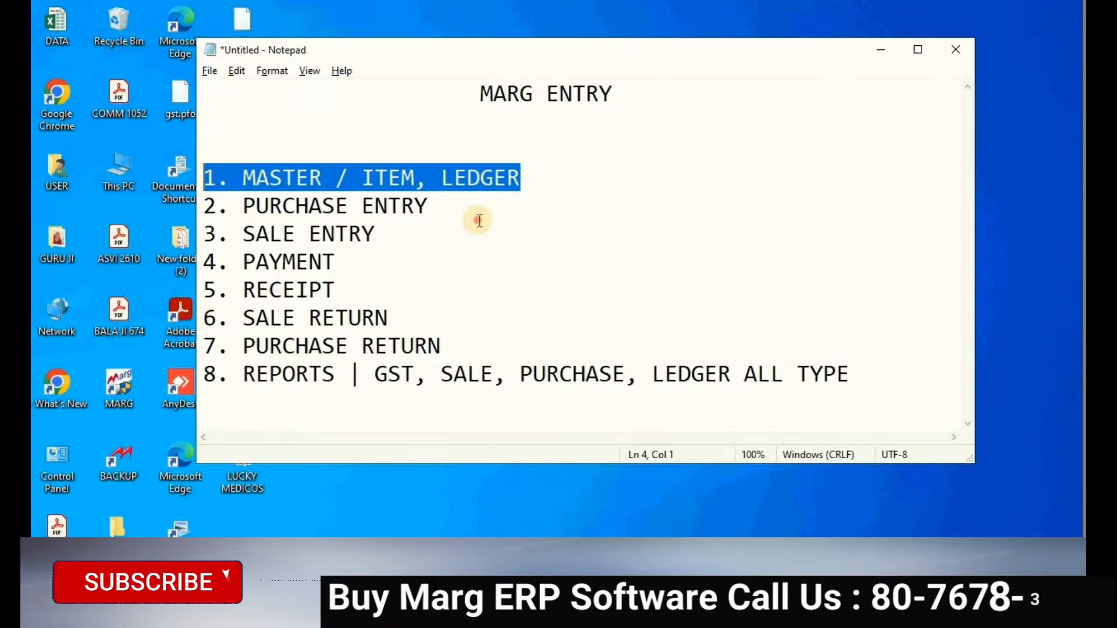
{"action": "left_click", "coordinate": [442, 234]}
{"action": "left_click_drag", "start_coordinate": [325, 205], "coordinate": [150, 199]}
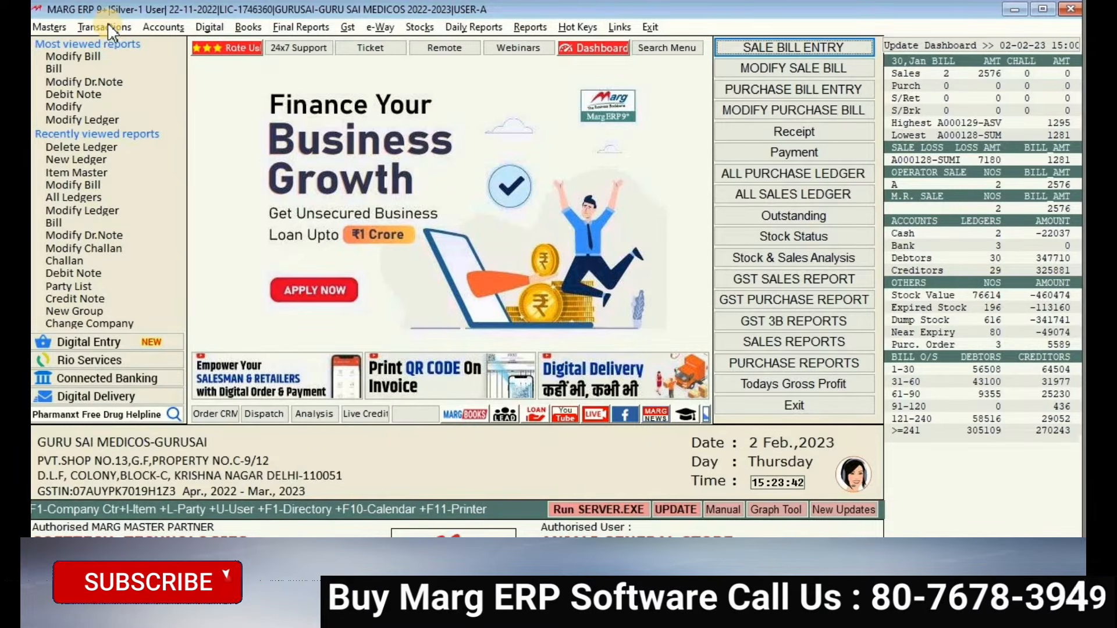
- Bring up a blank Purchase Entry bill screen, finally using the Alt+P shortcut
{"action": "left_click", "coordinate": [107, 26]}
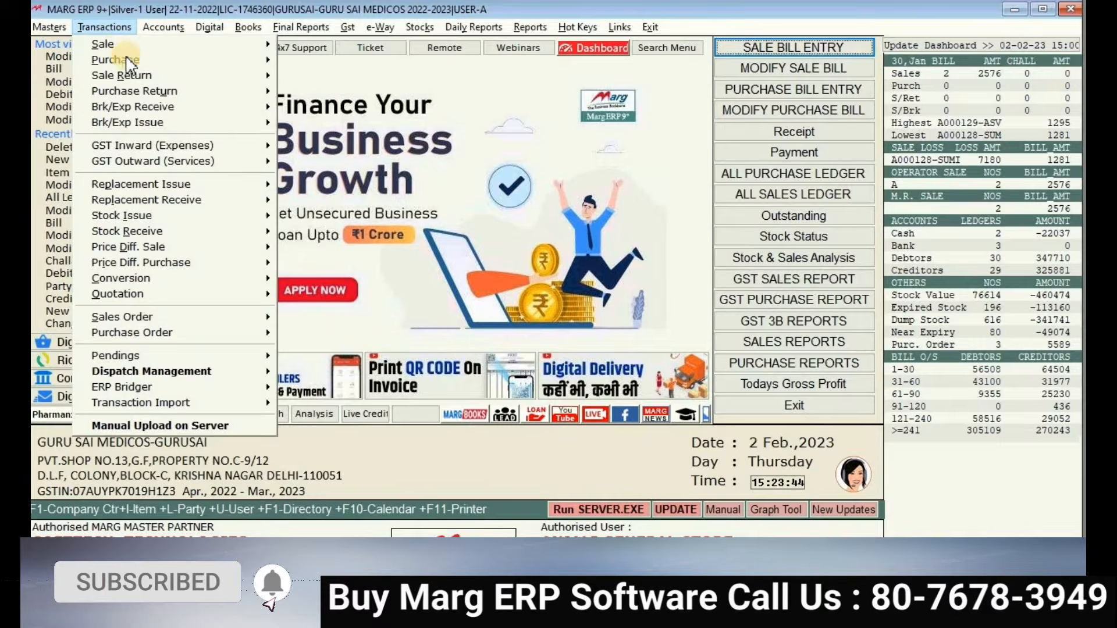
{"action": "key", "text": "Return"}
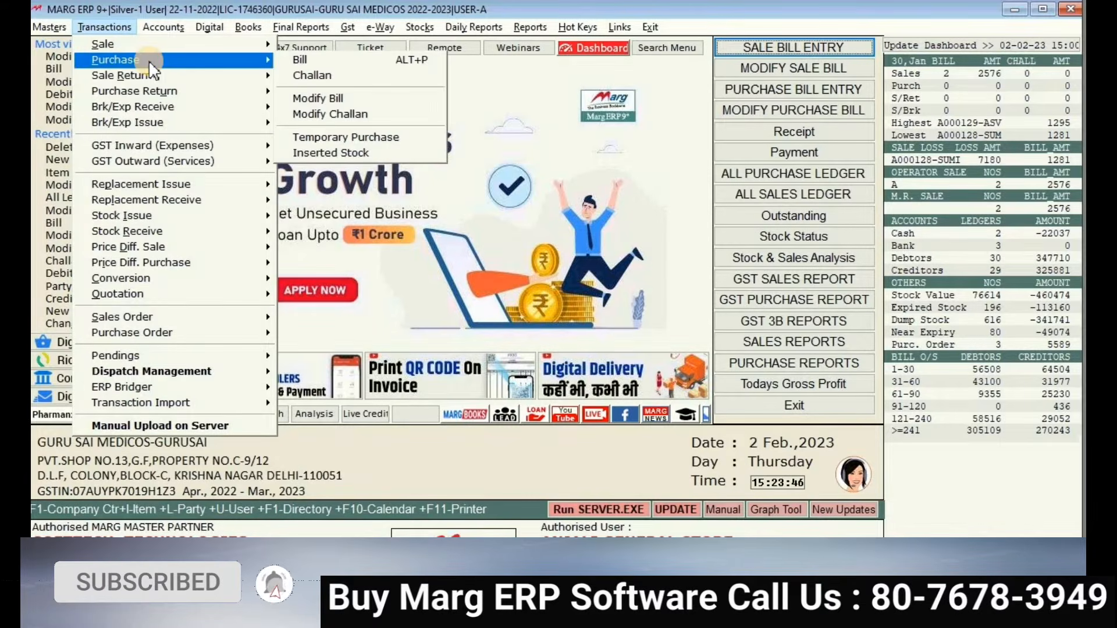
{"action": "left_click", "coordinate": [105, 23]}
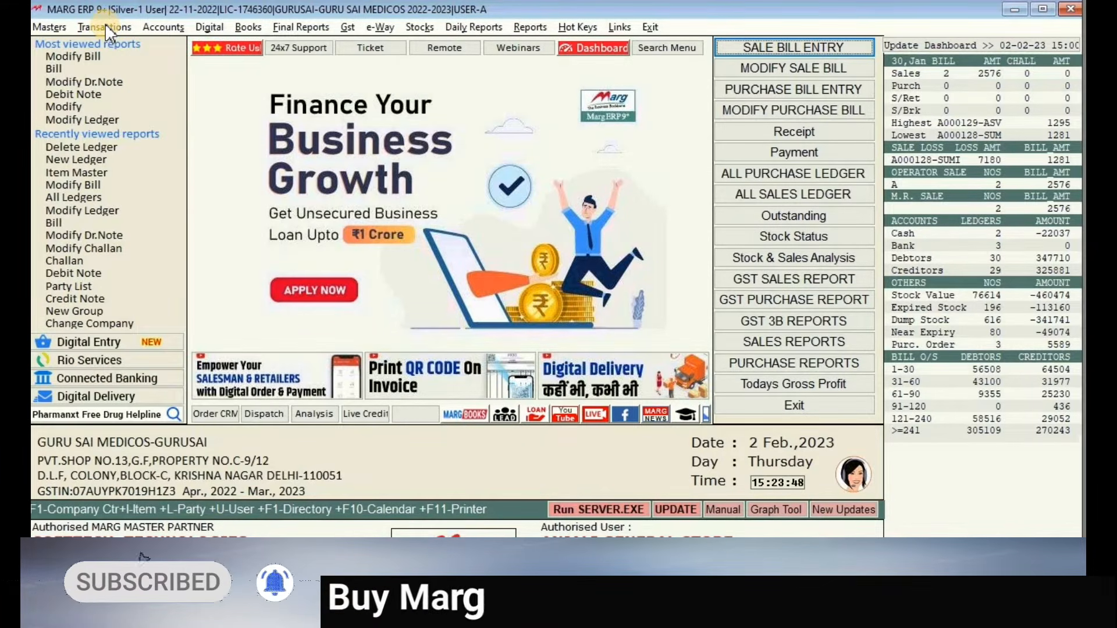
{"action": "left_click", "coordinate": [106, 27]}
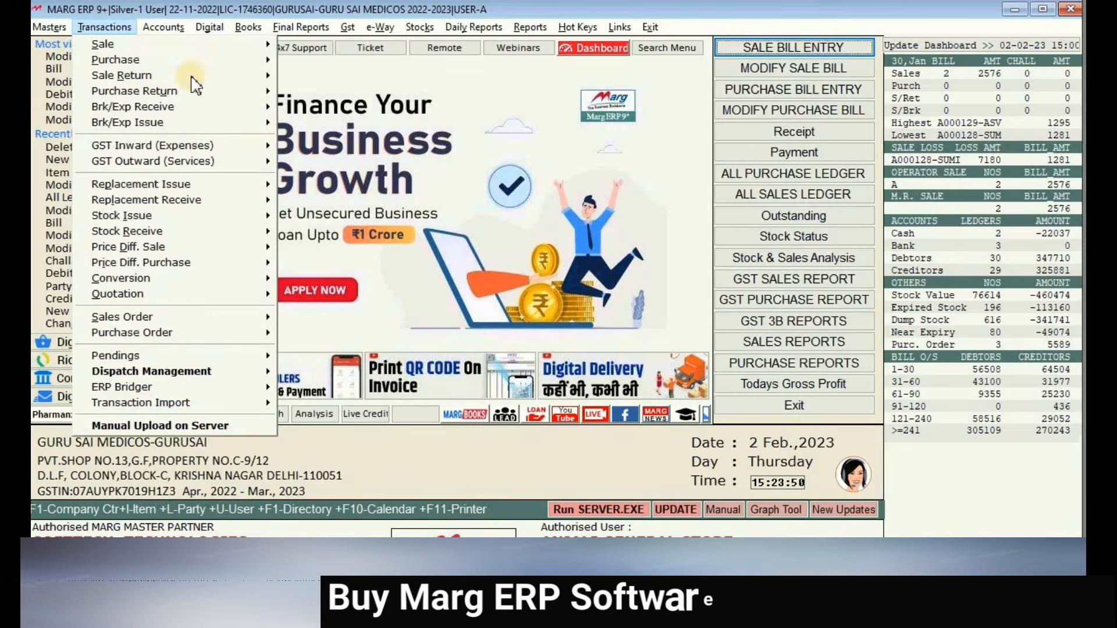
{"action": "mouse_move", "coordinate": [264, 60]}
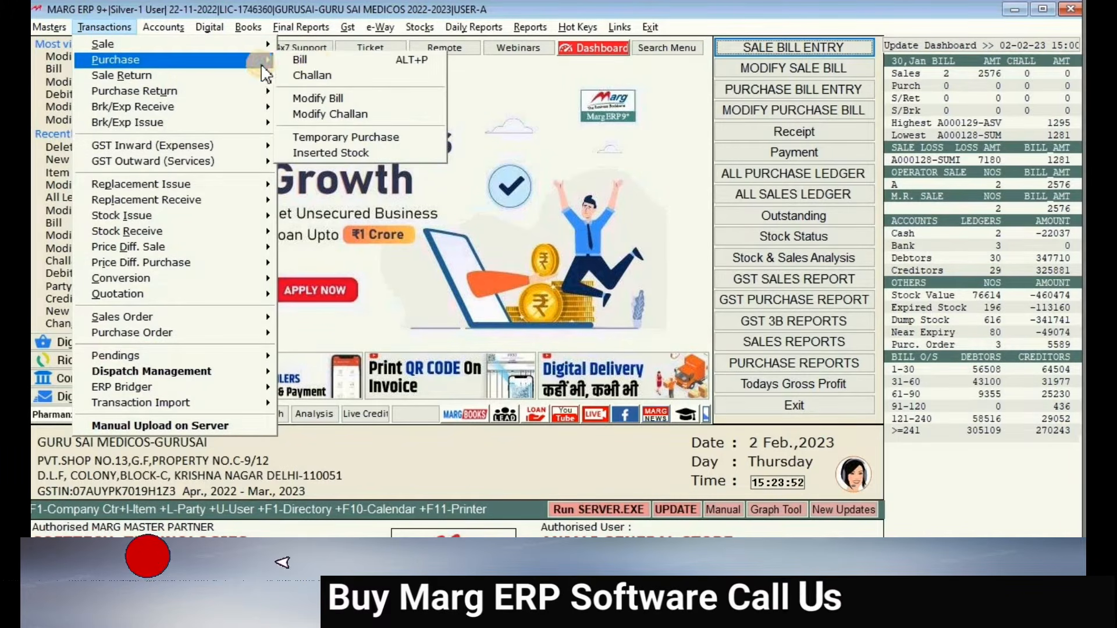
{"action": "left_click", "coordinate": [314, 60]}
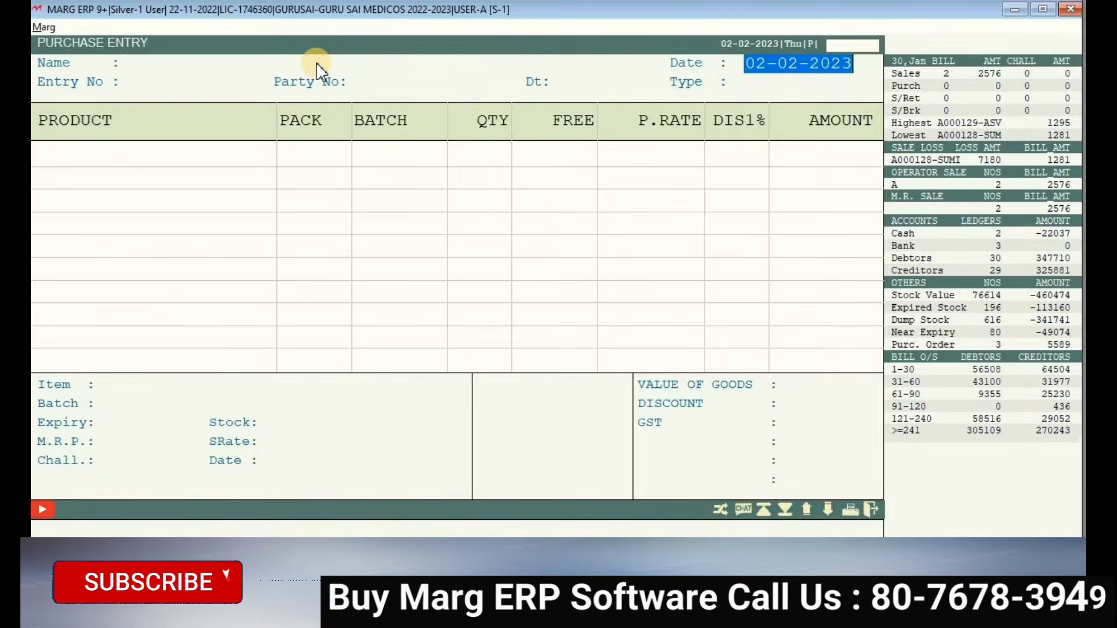
{"action": "key", "text": "Escape"}
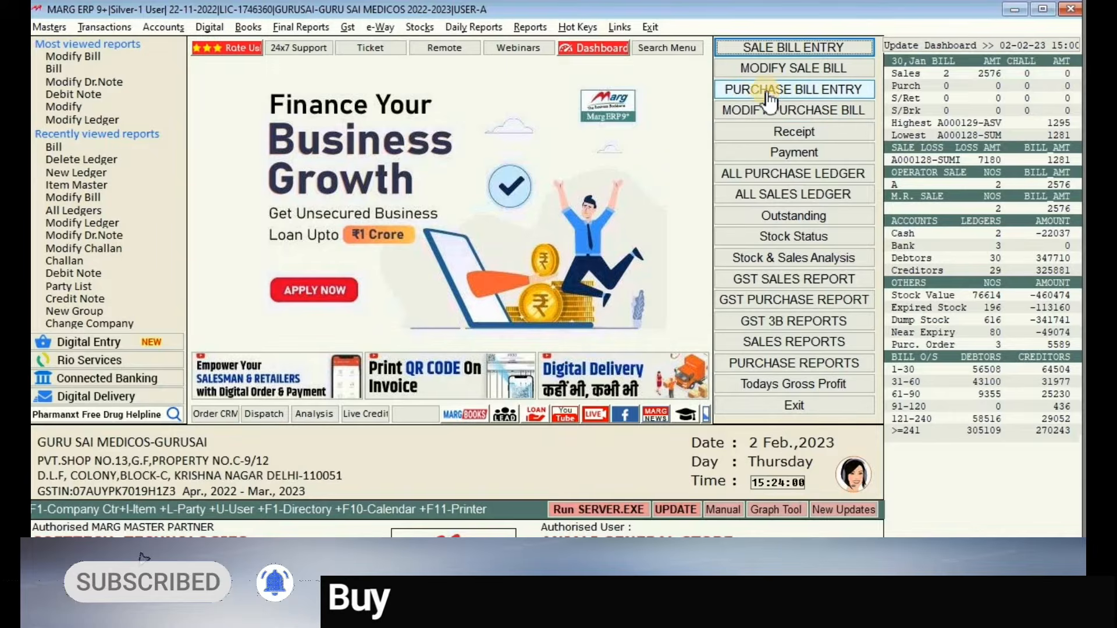
{"action": "left_click", "coordinate": [816, 93]}
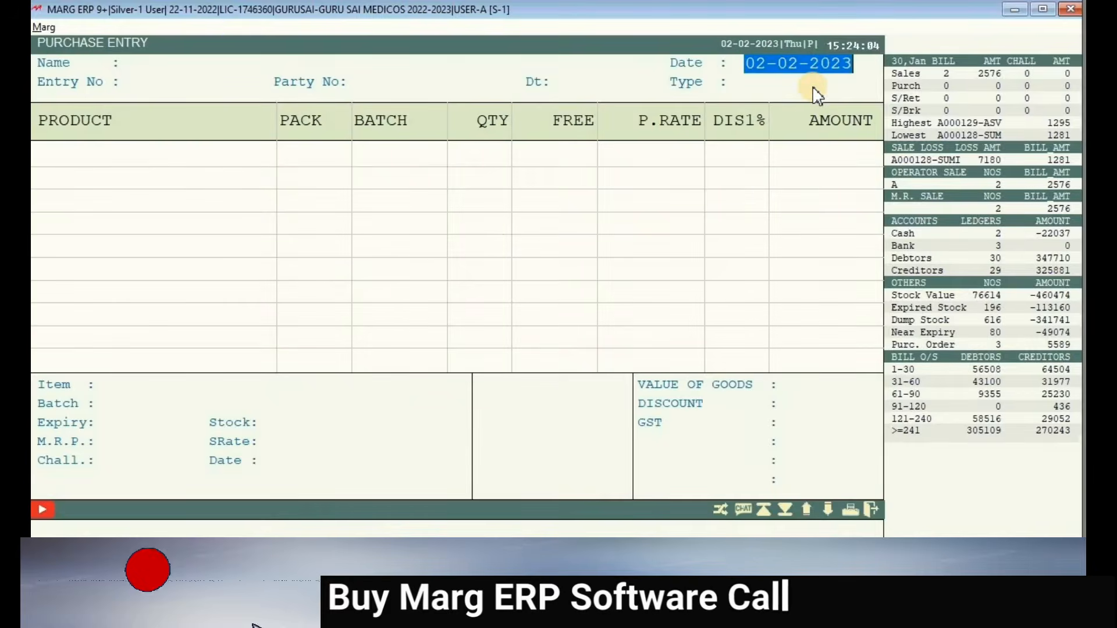
{"action": "key", "text": "Escape"}
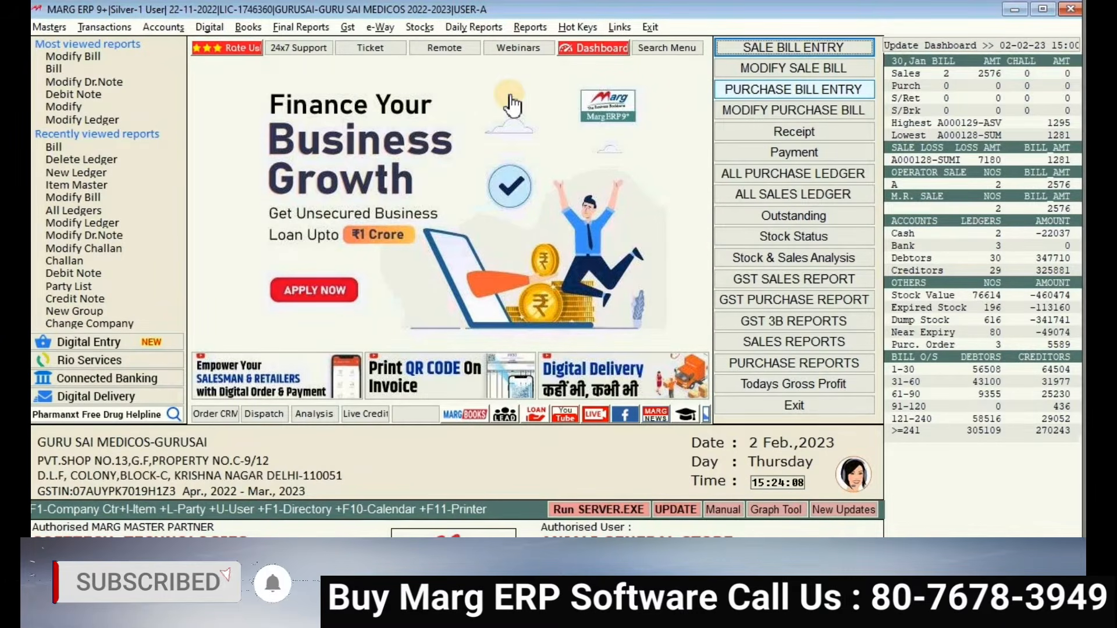
{"action": "key", "text": "alt+p"}
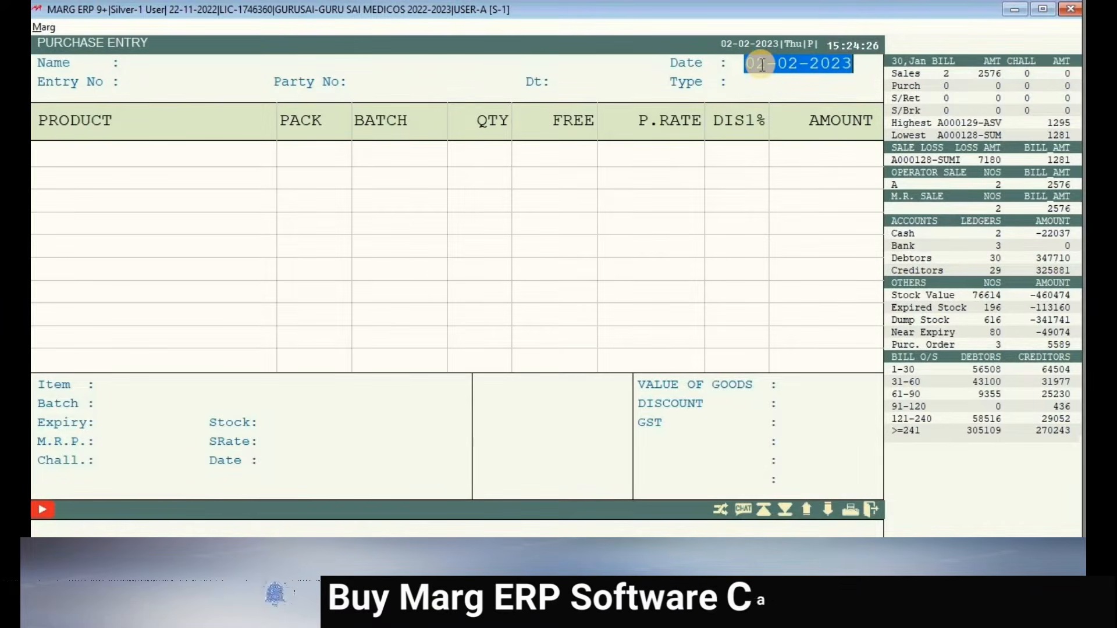
- Date the bill 28-01, accept the different-date alert, and begin adding a new party ledger
{"action": "type", "text": "28-01"}
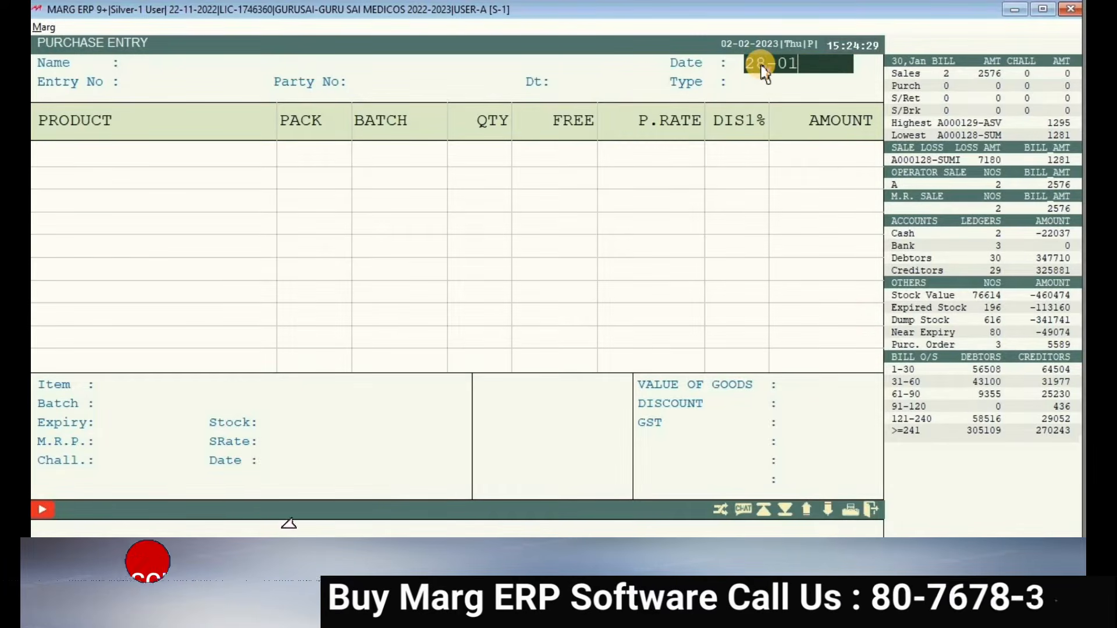
{"action": "key", "text": "Return"}
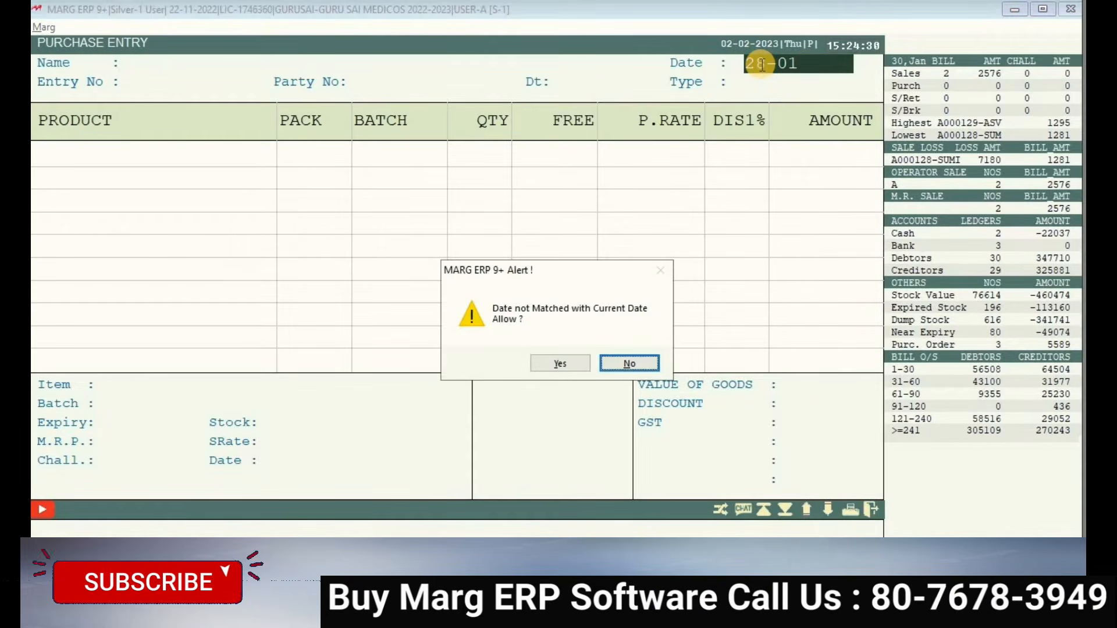
{"action": "key", "text": "Return"}
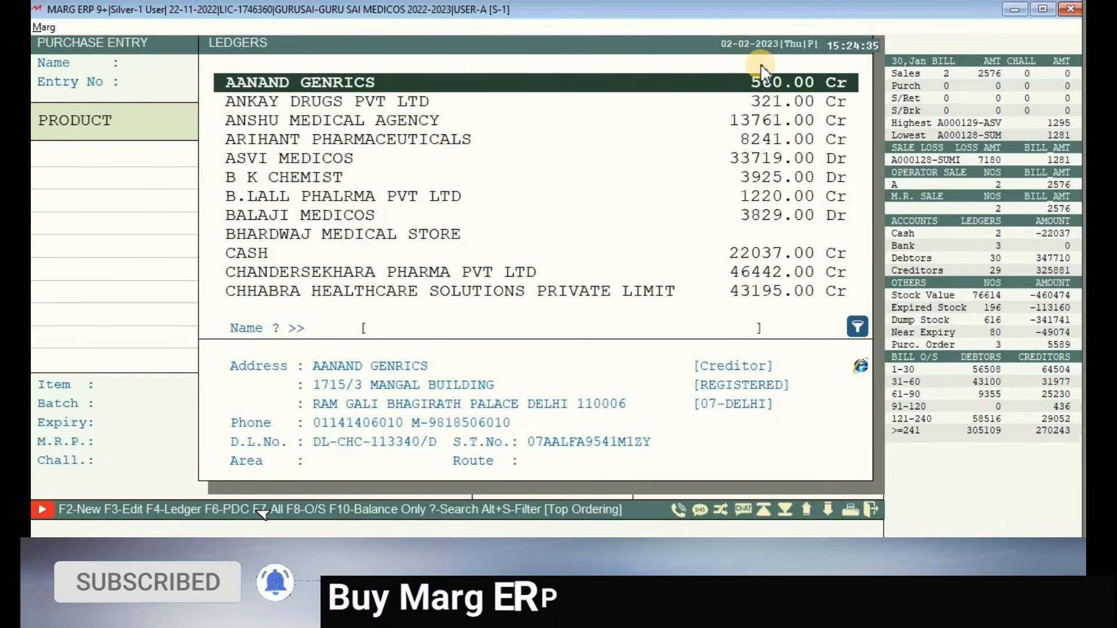
{"action": "key", "text": "Down"}
{"action": "key", "text": "Up"}
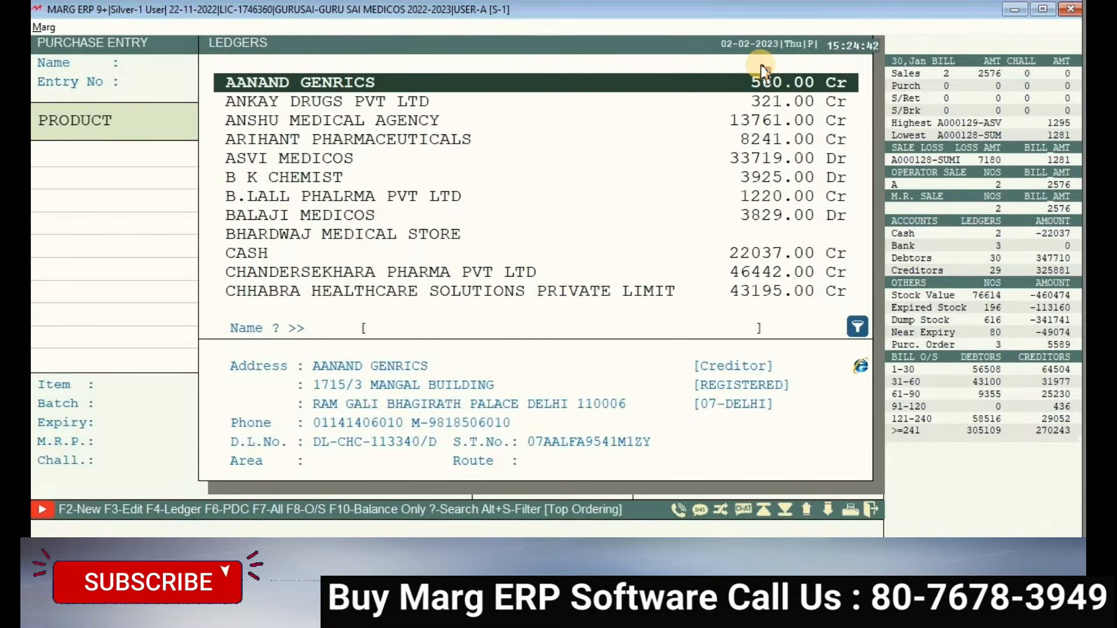
{"action": "key", "text": "F3"}
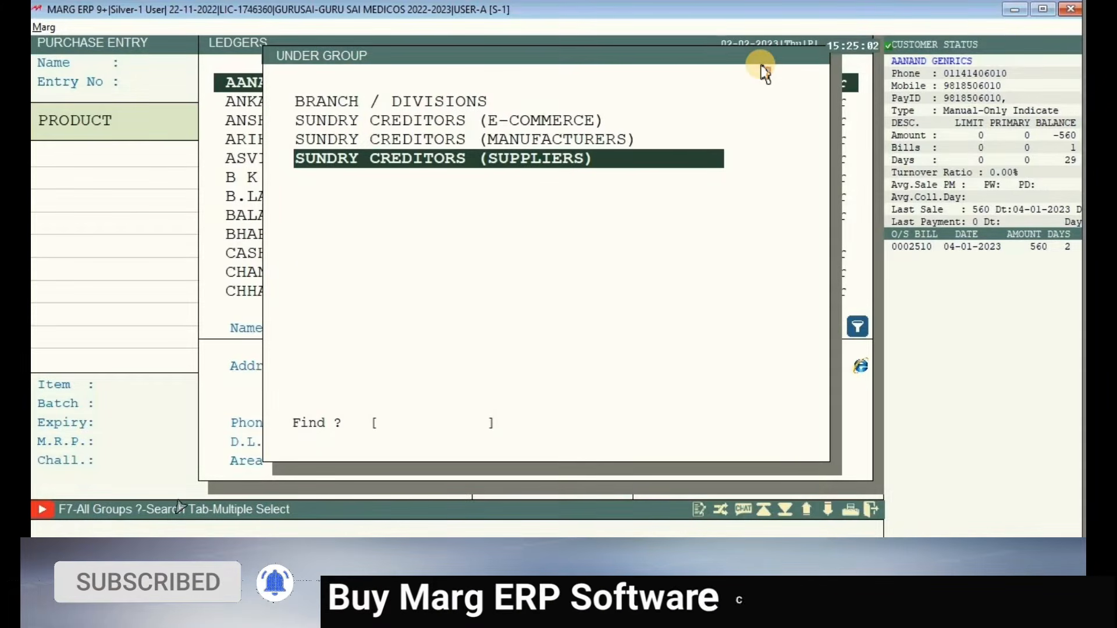
- Abandon the new SUNDRY CREDITORS (SUPPLIERS) ledger and pick AANAND GENRICS from the Ledgers list
{"action": "key", "text": "Return"}
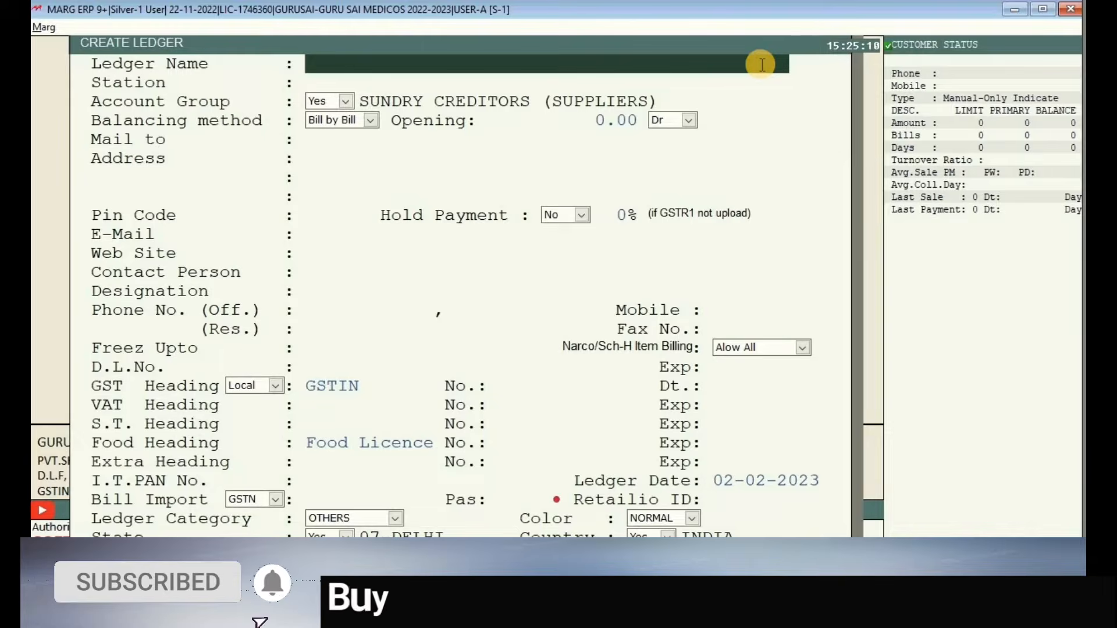
{"action": "key", "text": "Escape"}
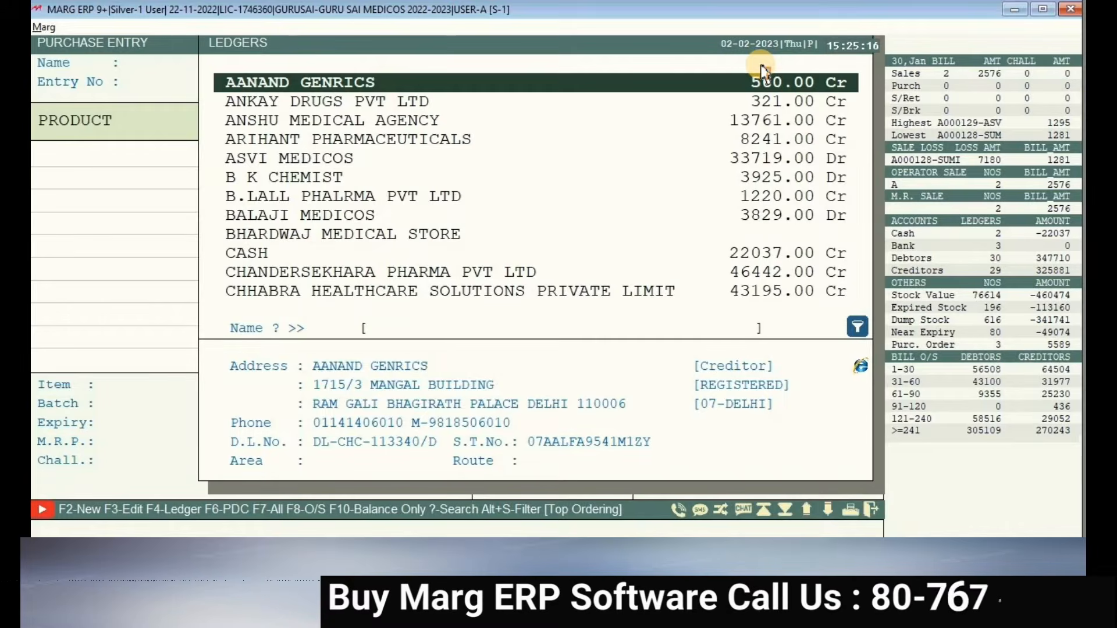
{"action": "key", "text": "Down"}
{"action": "key", "text": "Up"}
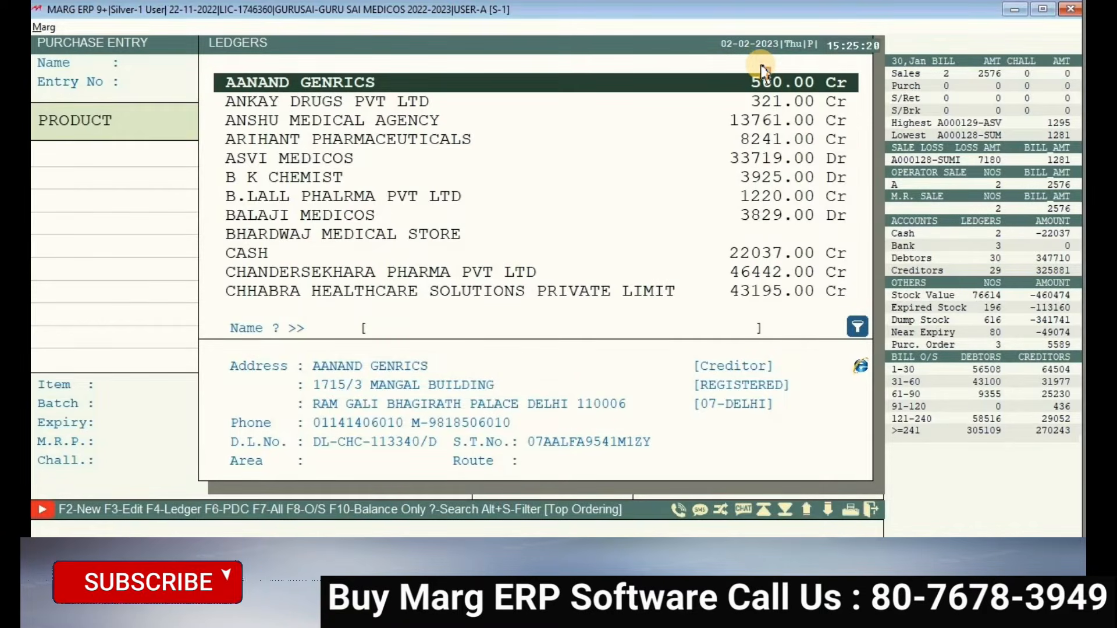
{"action": "key", "text": "Return"}
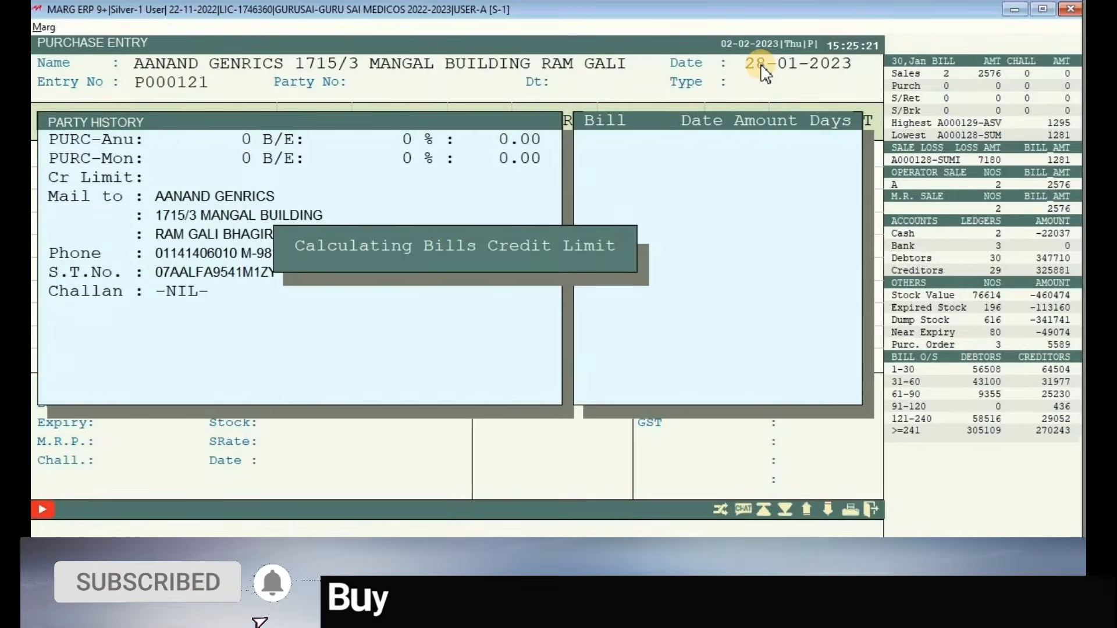
- Enter the supplier's bill number, keeping date 28-01-2023 and type LOCAL
{"action": "key", "text": "Return"}
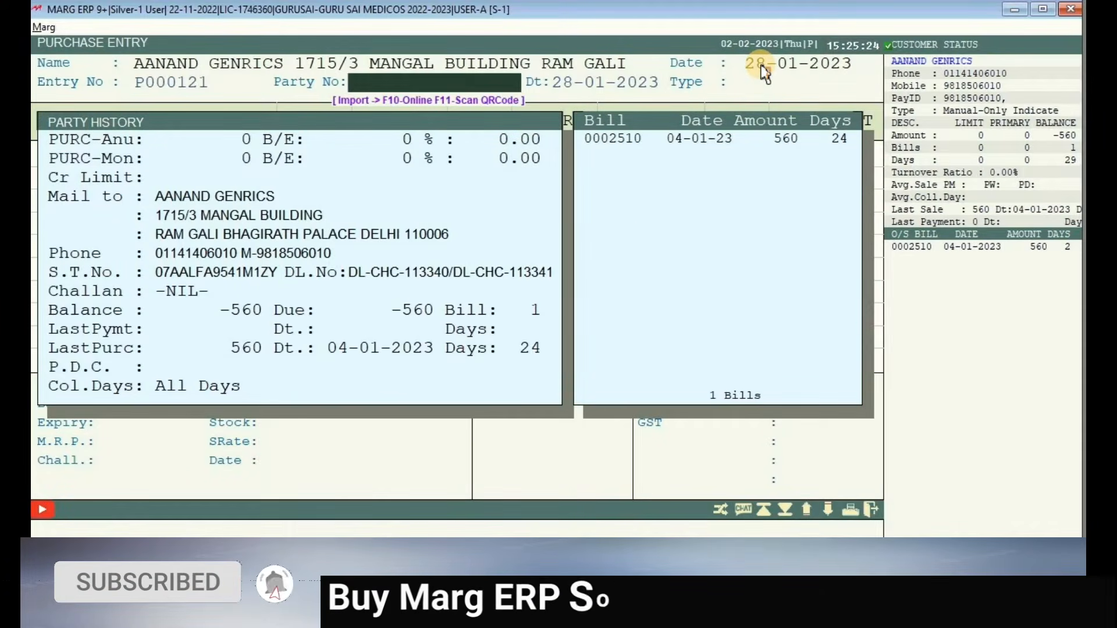
{"action": "key", "text": "Return"}
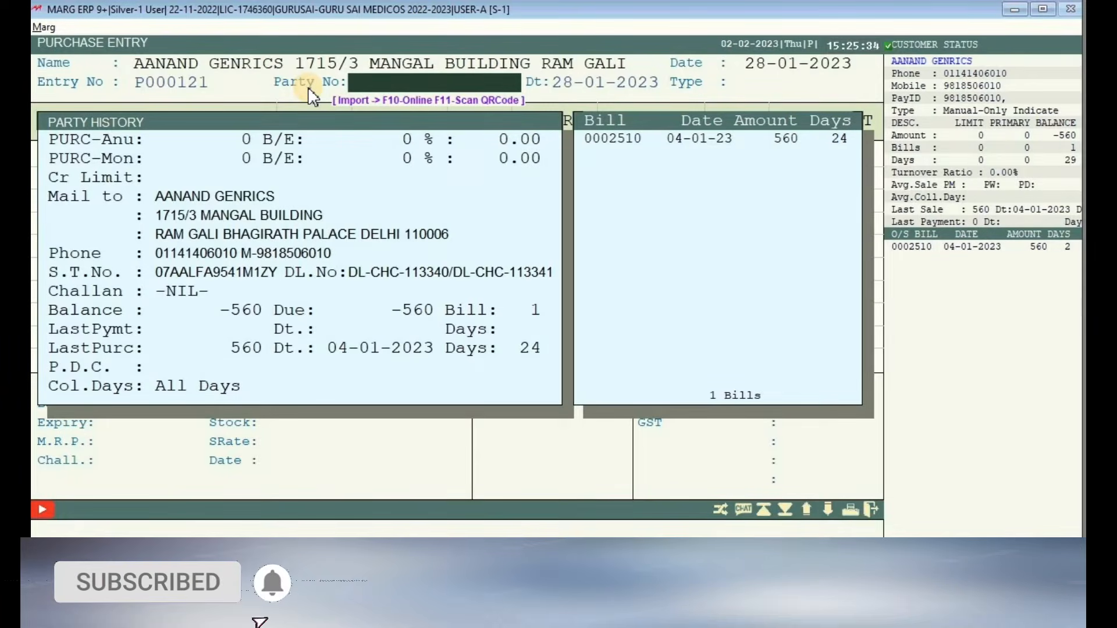
{"action": "type", "text": "IU"}
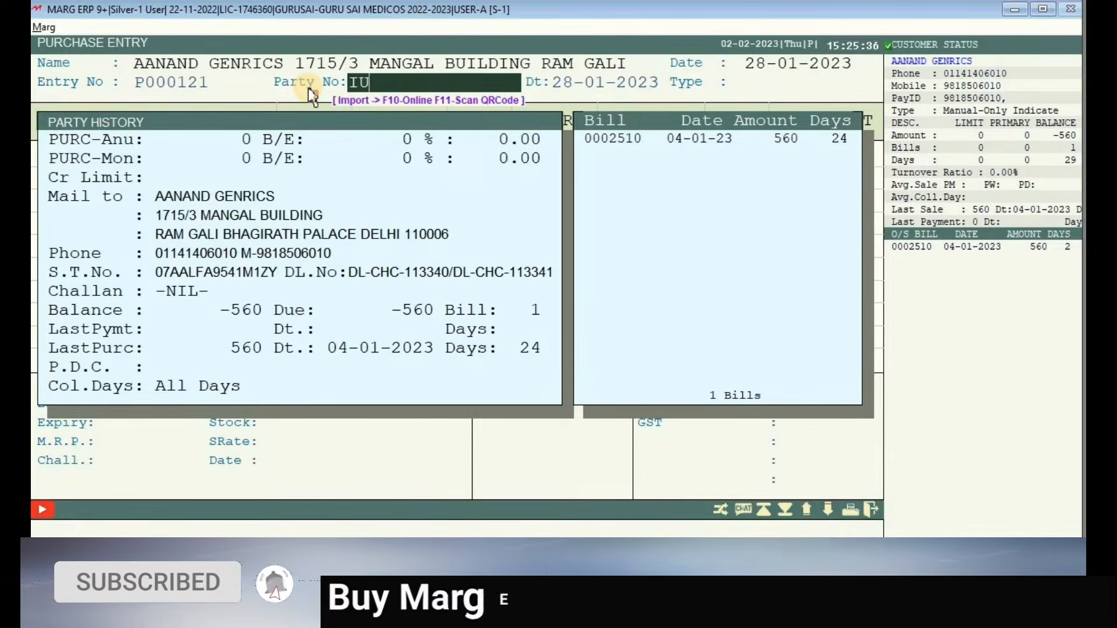
{"action": "type", "text": "4353"}
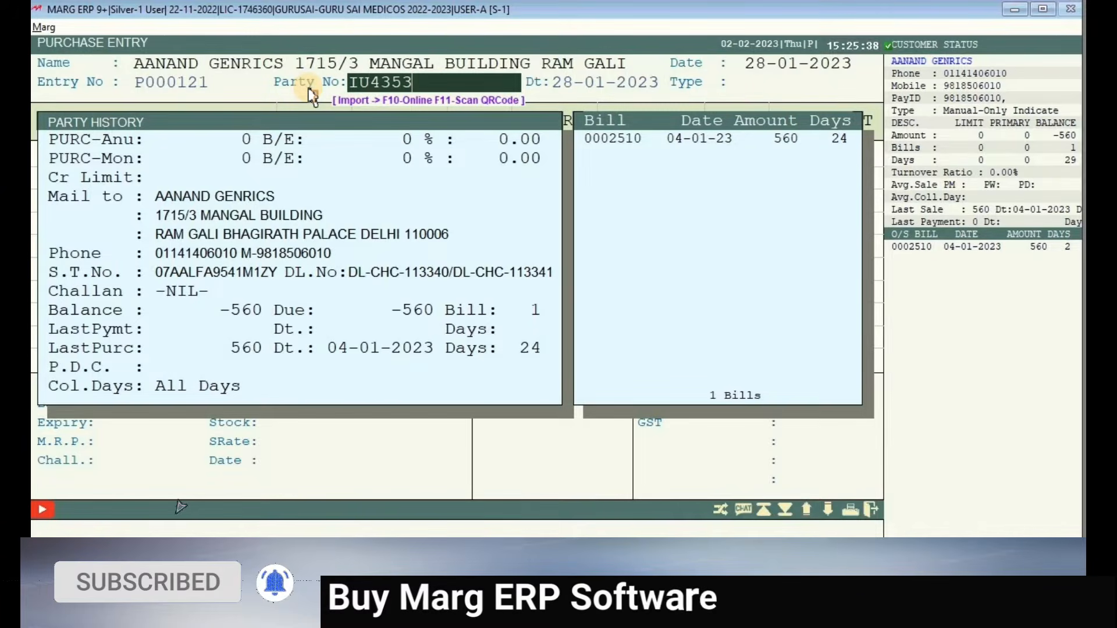
{"action": "key", "text": "Return"}
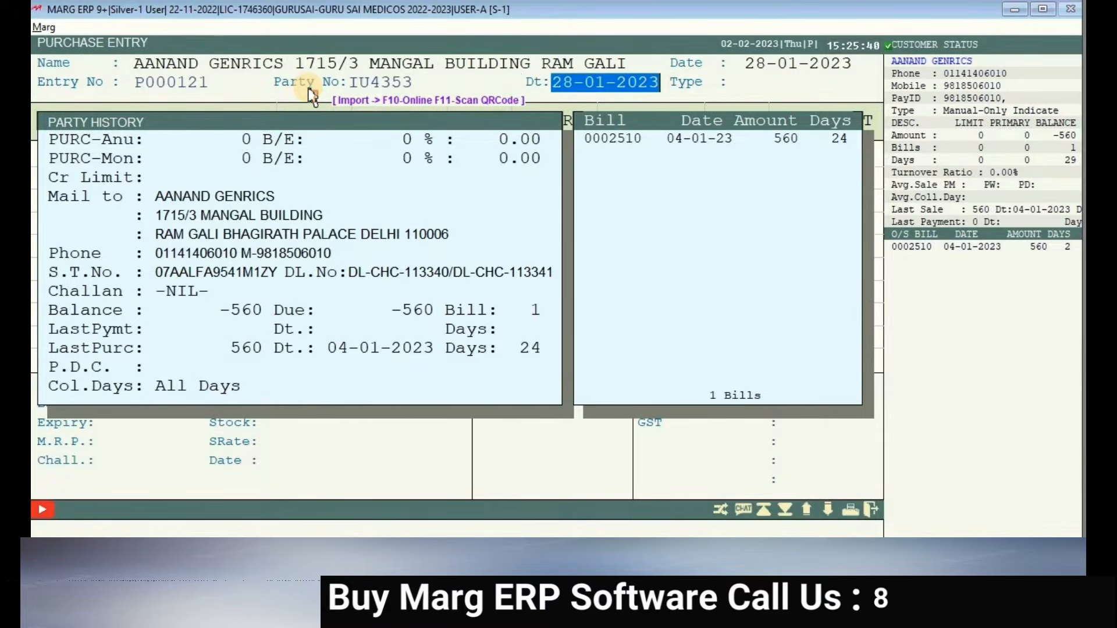
{"action": "key", "text": "Return"}
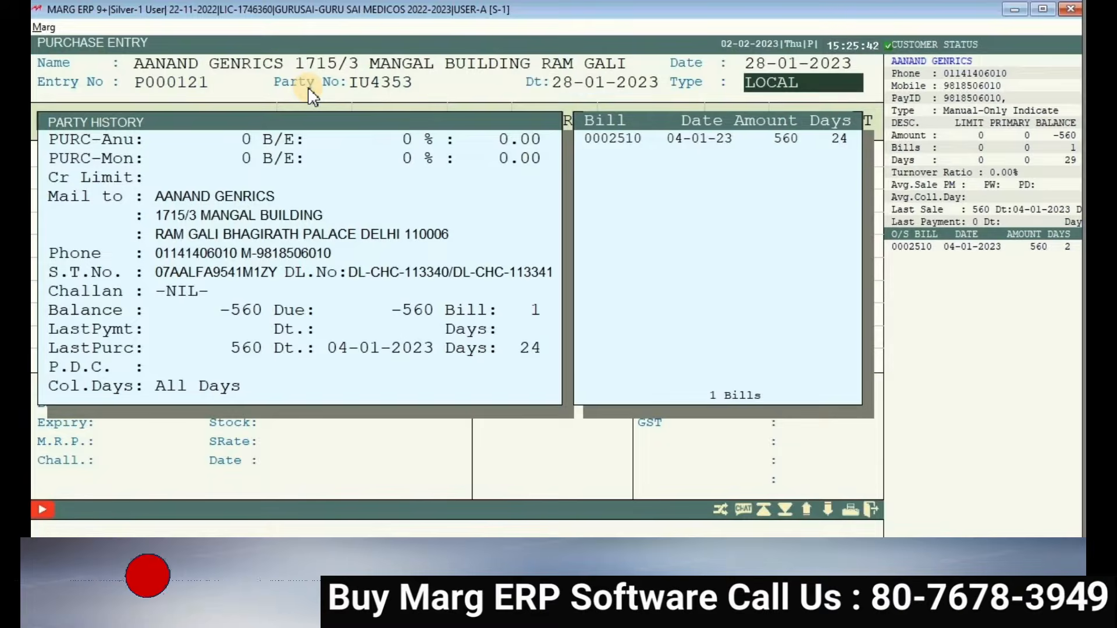
{"action": "key", "text": "Return"}
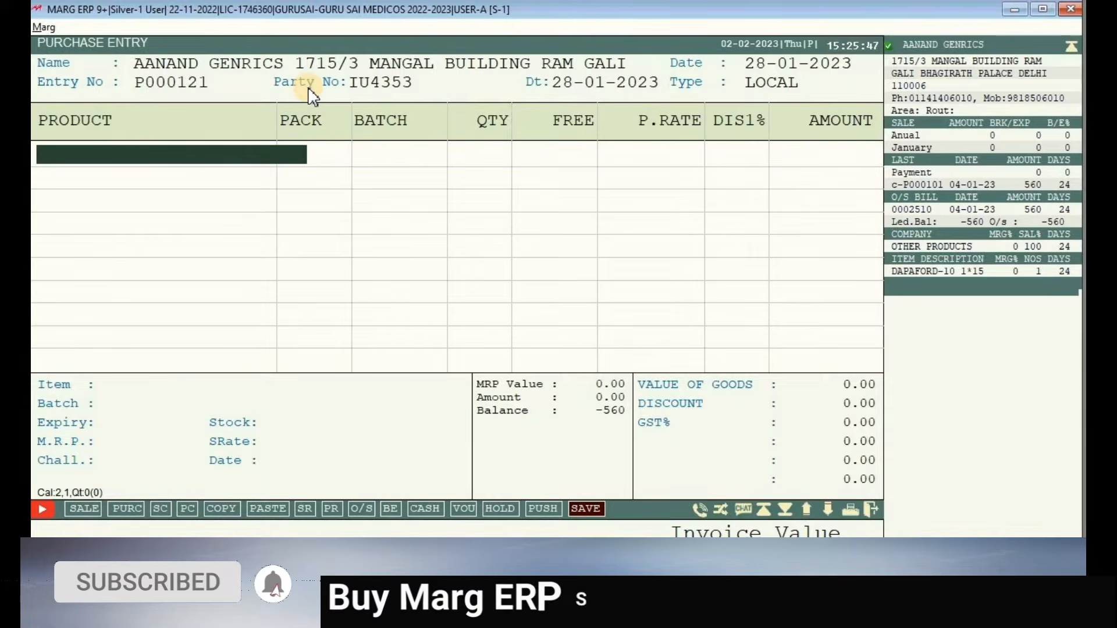
- Choose 10MFC(STRAW) from the Items list and give it batch HGYT74
{"action": "key", "text": "Return"}
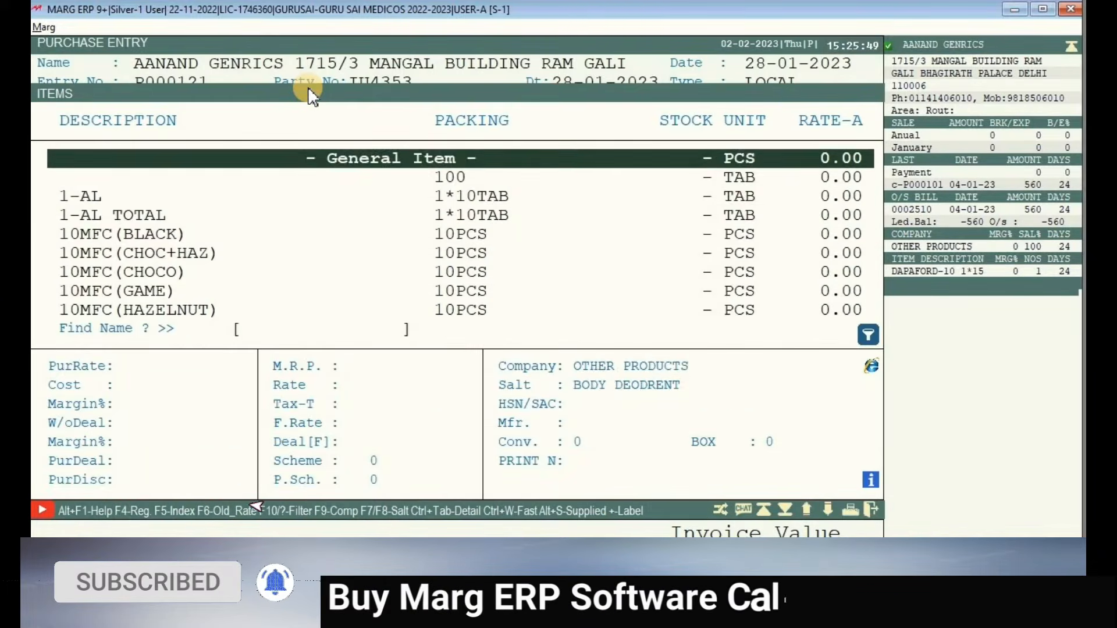
{"action": "key", "text": "Down"}
{"action": "key", "text": "Down"}
{"action": "key", "text": "Down"}
{"action": "key", "text": "Down"}
{"action": "key", "text": "Down"}
{"action": "key", "text": "Down"}
{"action": "key", "text": "Down"}
{"action": "key", "text": "Down"}
{"action": "key", "text": "Down"}
{"action": "key", "text": "Down"}
{"action": "key", "text": "Down"}
{"action": "key", "text": "Down"}
{"action": "key", "text": "Down"}
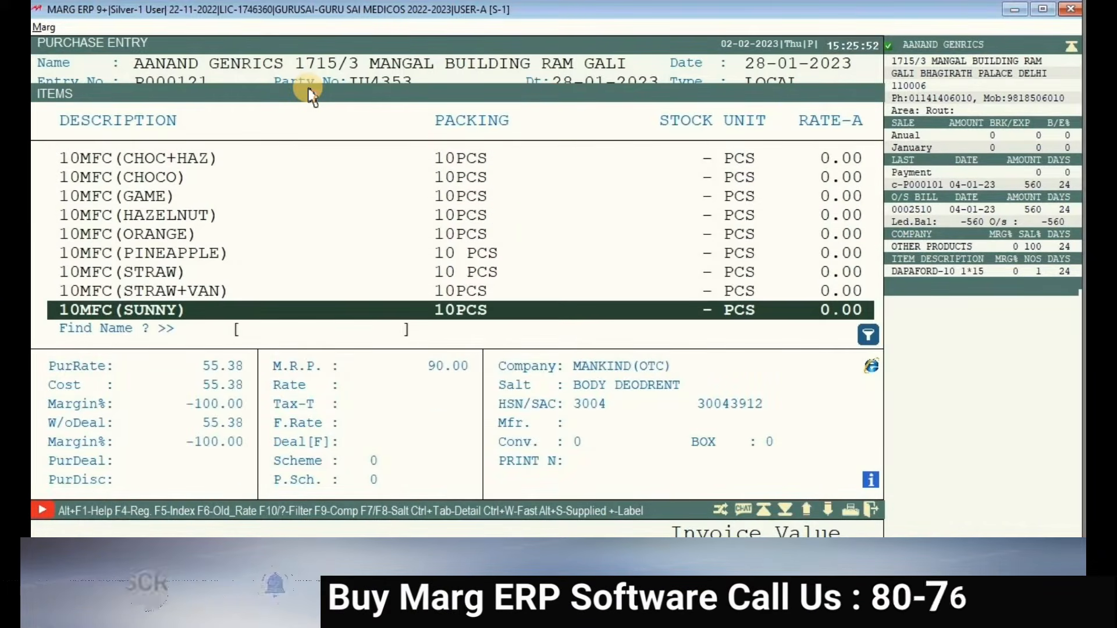
{"action": "key", "text": "Up"}
{"action": "key", "text": "Up"}
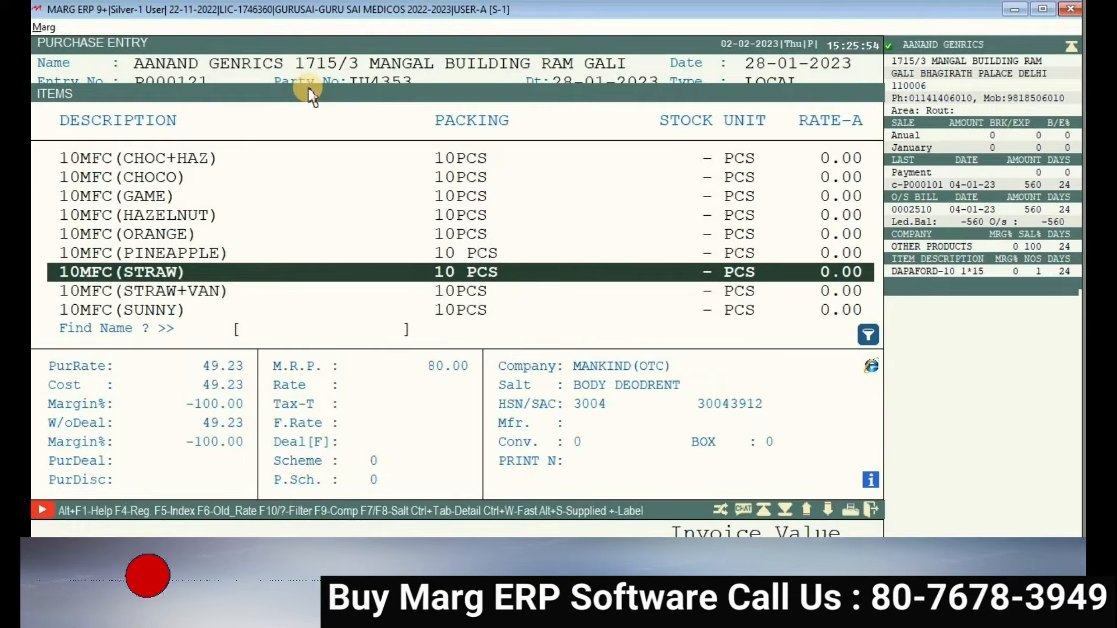
{"action": "key", "text": "Return"}
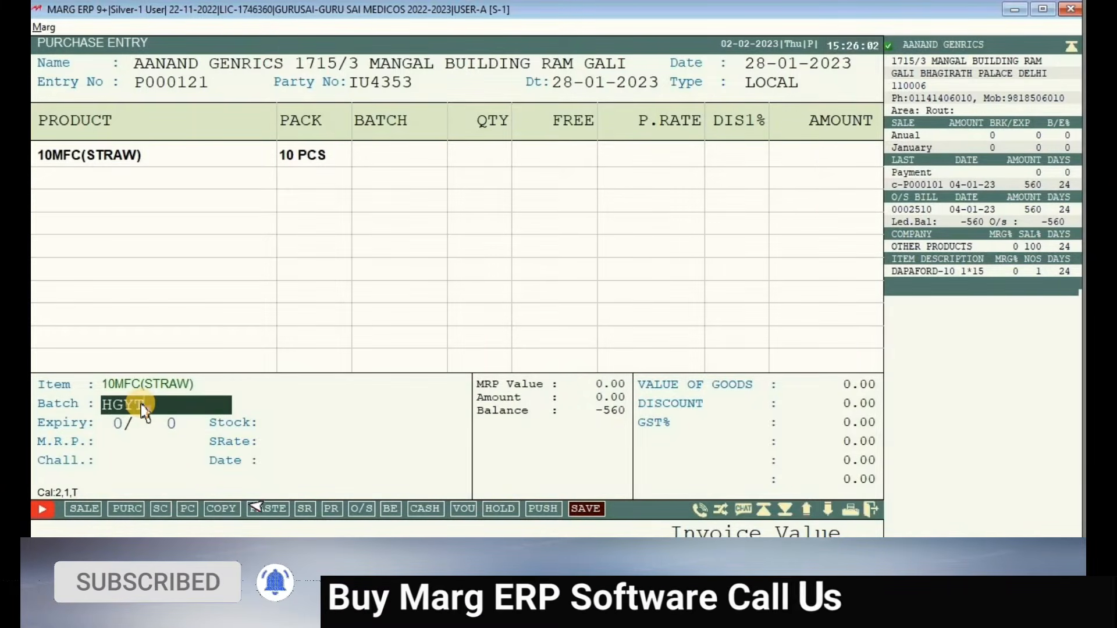
{"action": "type", "text": "4"}
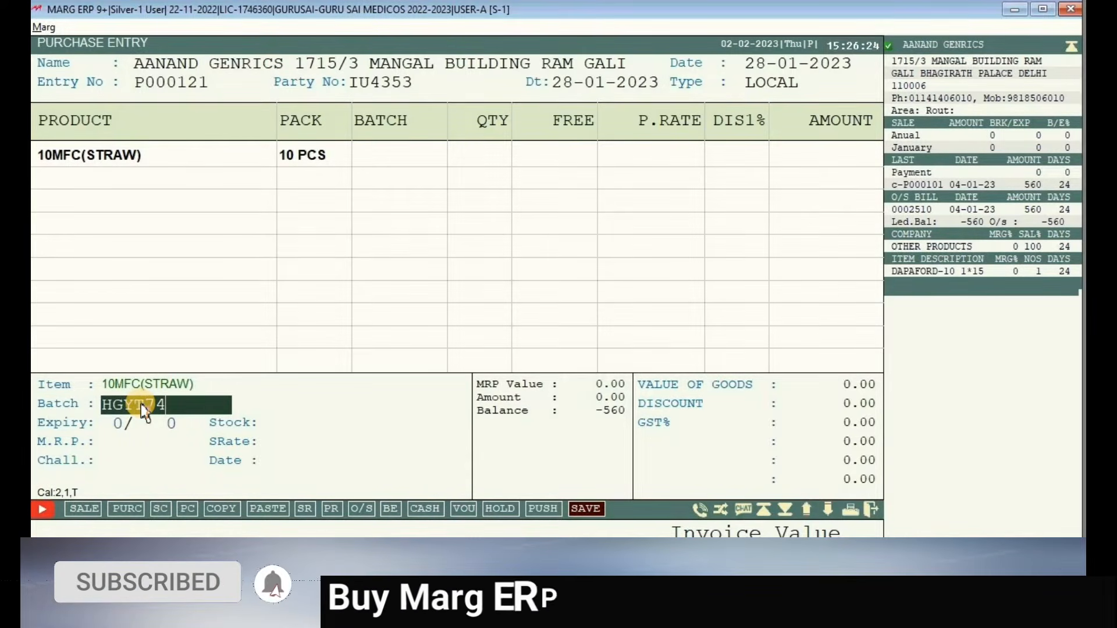
{"action": "key", "text": "Return"}
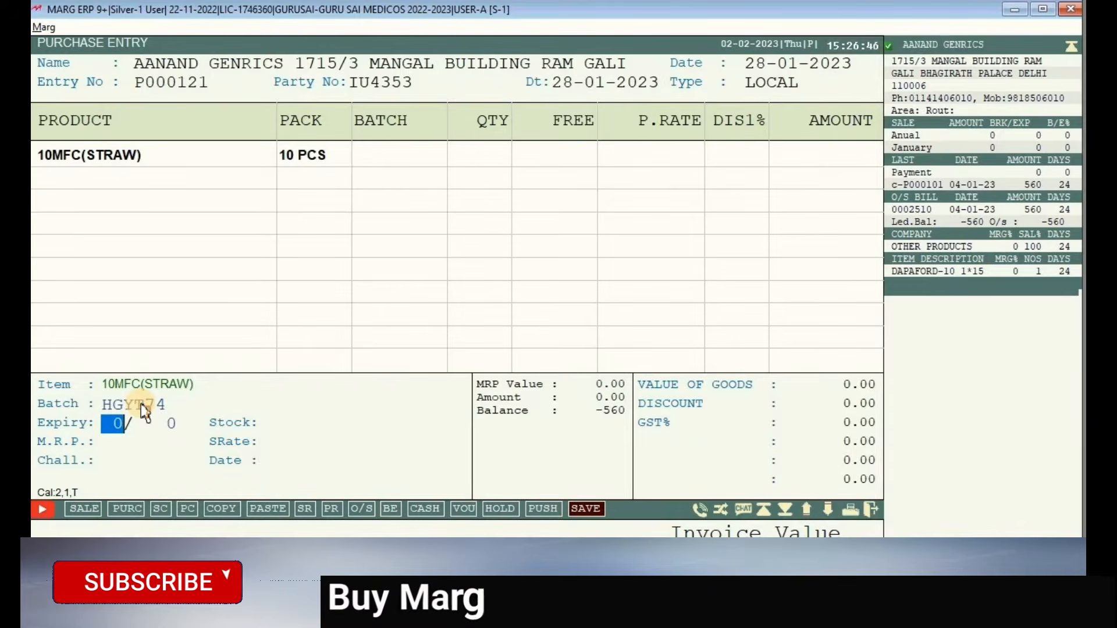
- Confirm the batch and set the line's expiry to Feb 2024 (2/24)
{"action": "left_click", "coordinate": [145, 410]}
{"action": "key", "text": "Return"}
{"action": "type", "text": "2"}
{"action": "key", "text": "Return"}
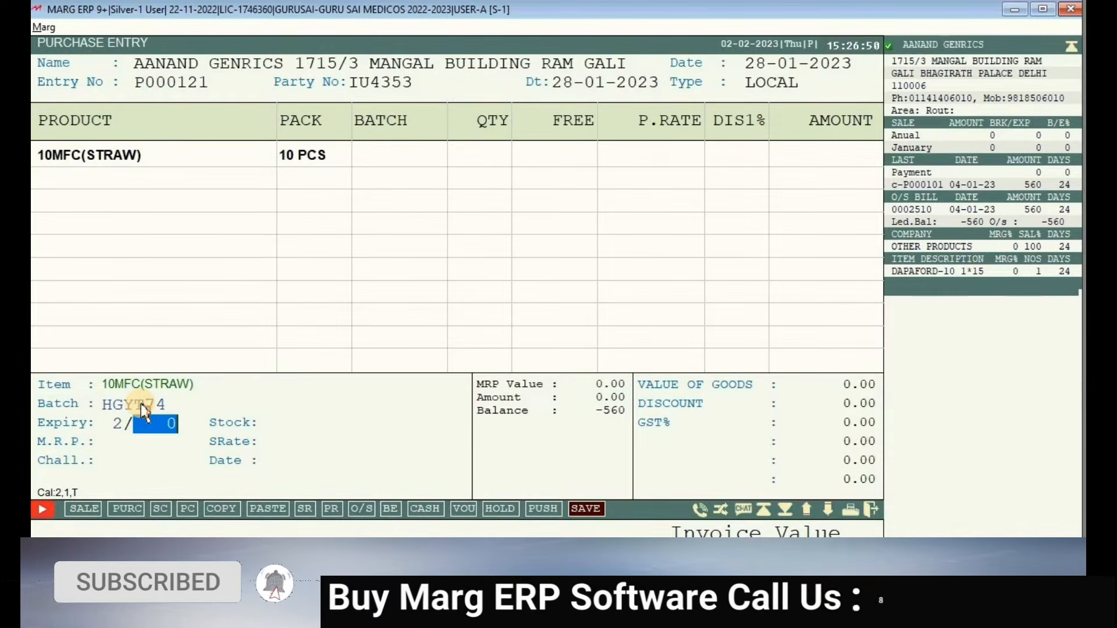
{"action": "type", "text": "24"}
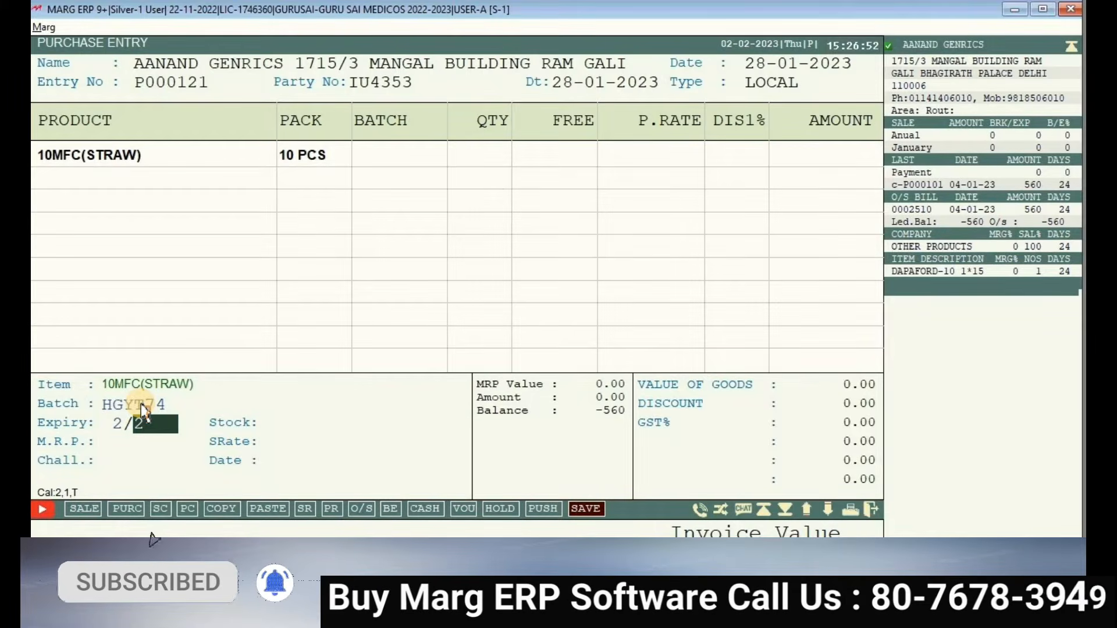
{"action": "key", "text": "Return"}
{"action": "key", "text": "Return"}
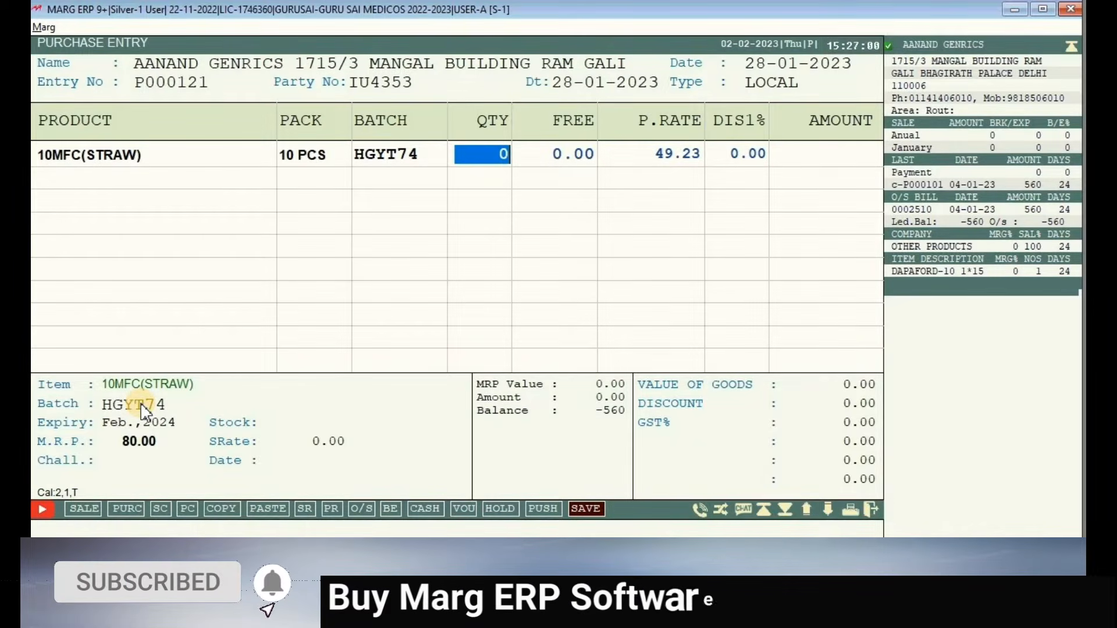
- Enter quantity 10, 1 free, purchase rate 49.23 and 4.56% discount
{"action": "type", "text": "10"}
{"action": "key", "text": "Return"}
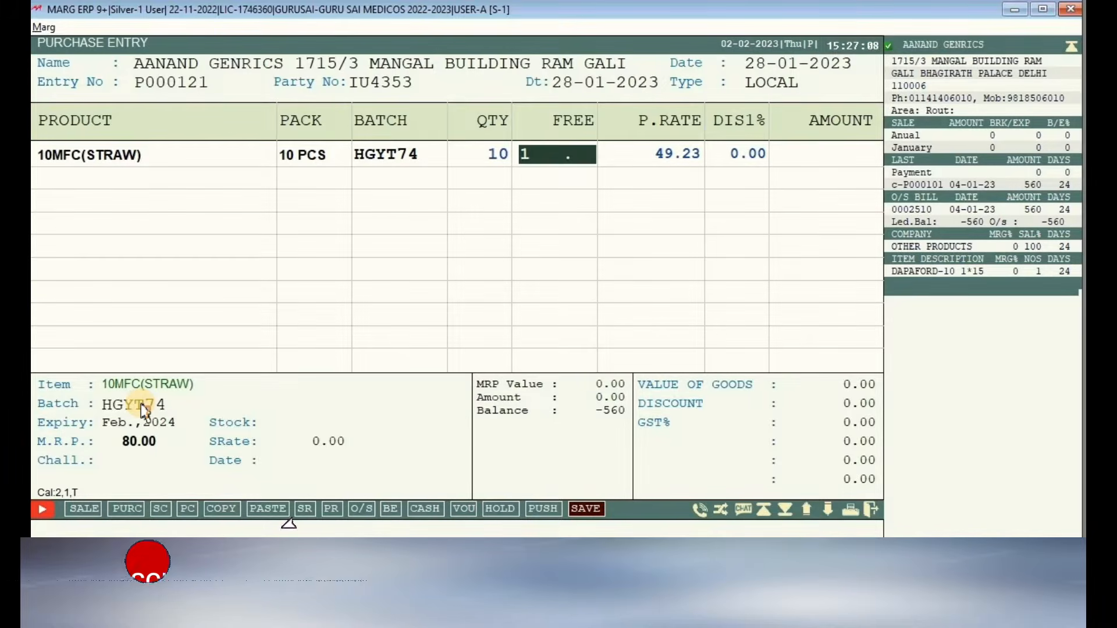
{"action": "key", "text": "Return"}
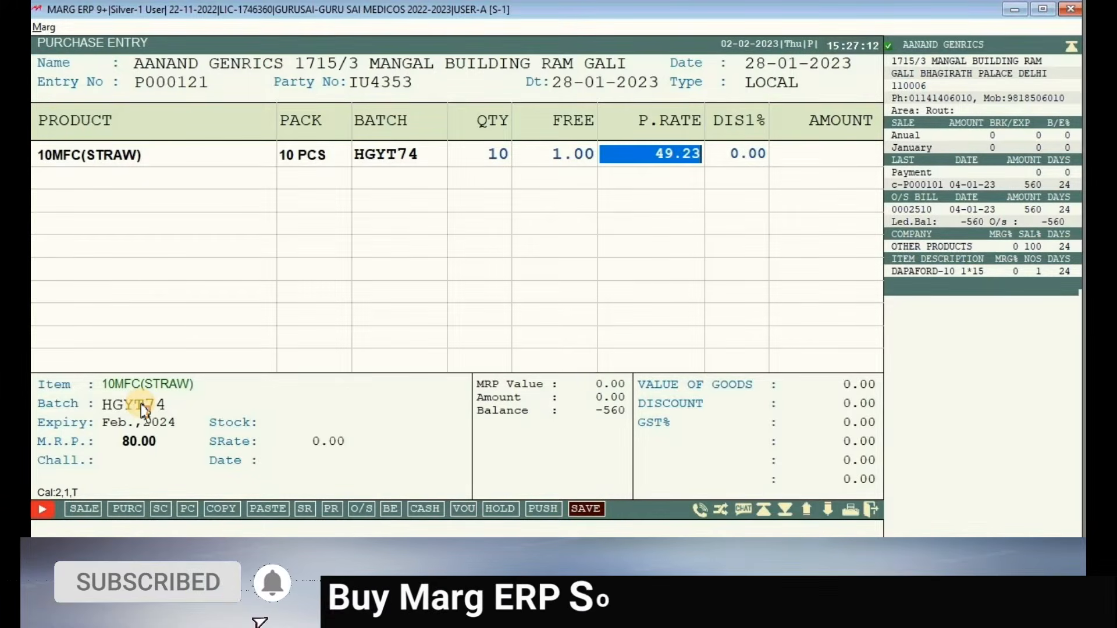
{"action": "type", "text": "49.23"}
{"action": "key", "text": "Return"}
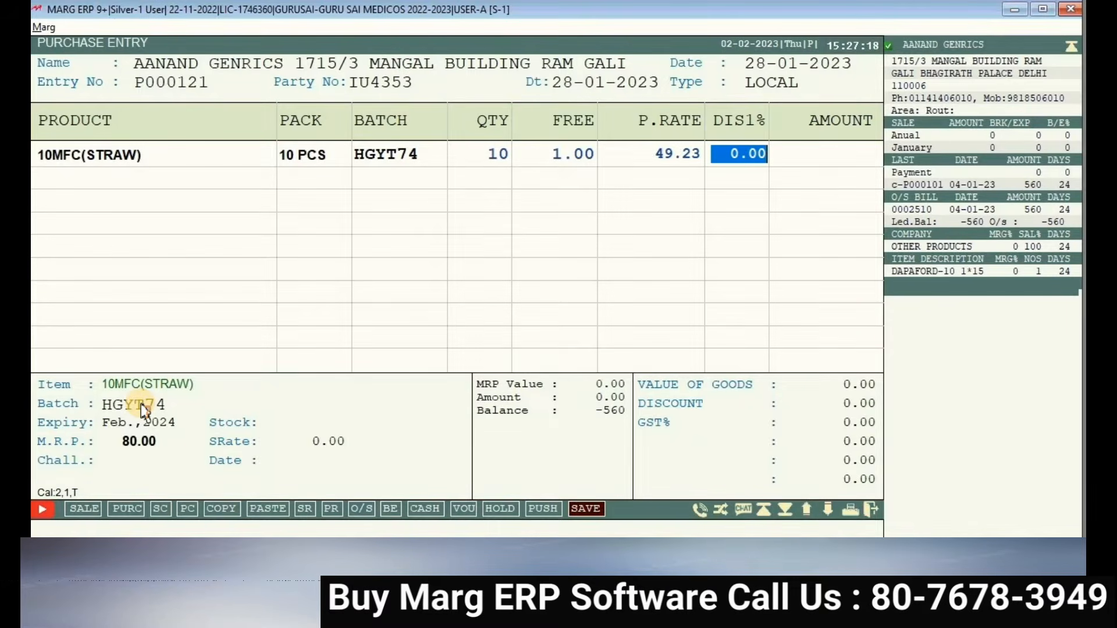
{"action": "type", "text": "4.56"}
{"action": "key", "text": "Return"}
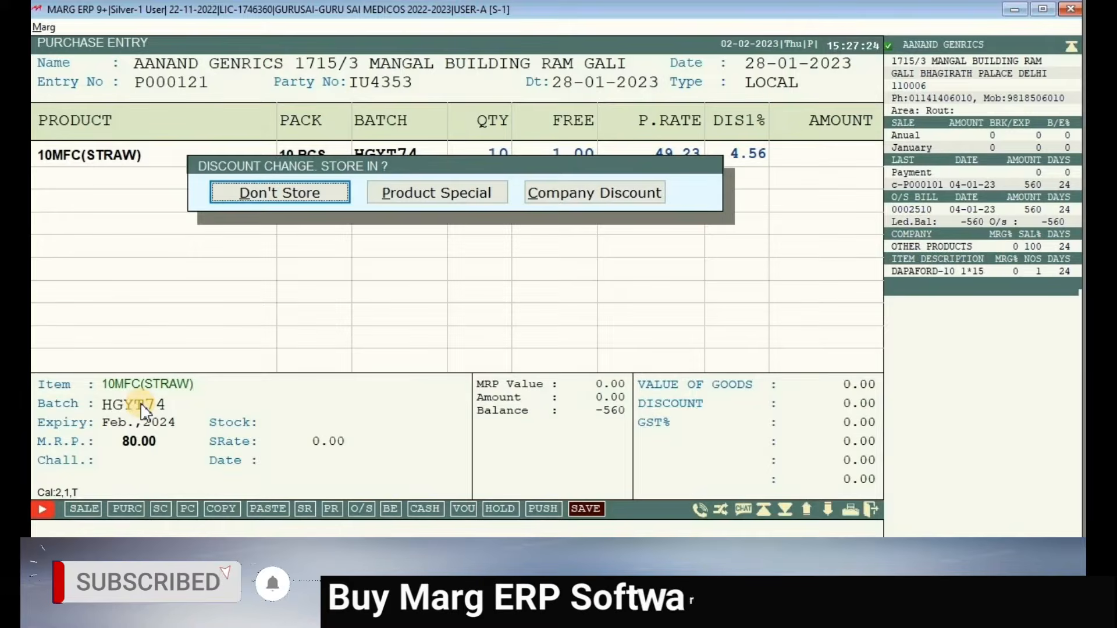
{"action": "key", "text": "Right"}
{"action": "key", "text": "Right"}
{"action": "key", "text": "Left"}
{"action": "key", "text": "Left"}
{"action": "key", "text": "Right"}
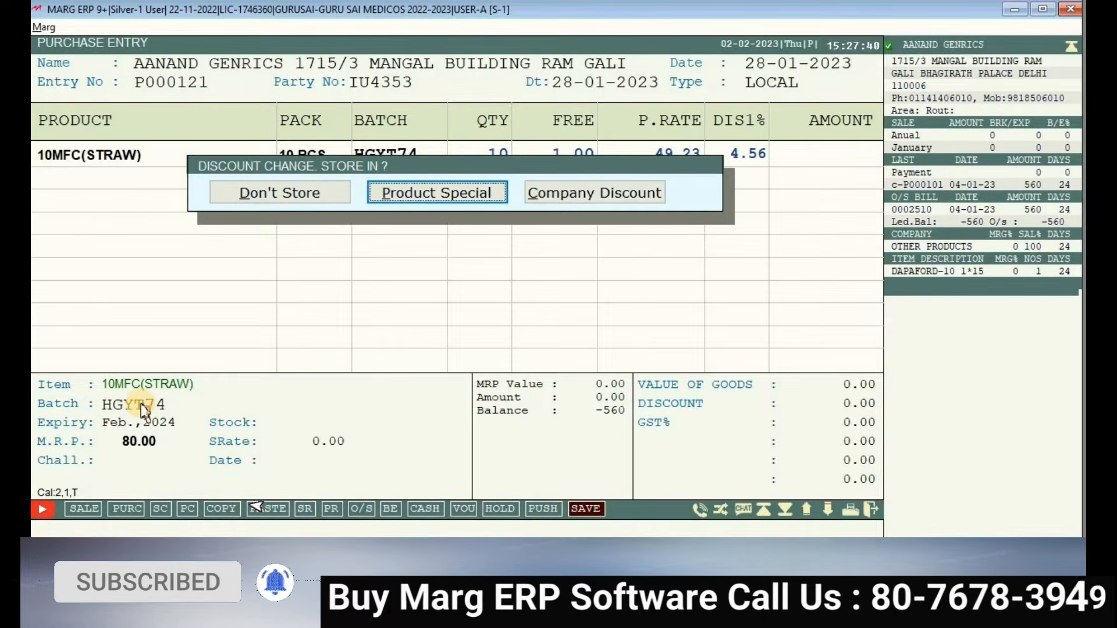
{"action": "key", "text": "Right"}
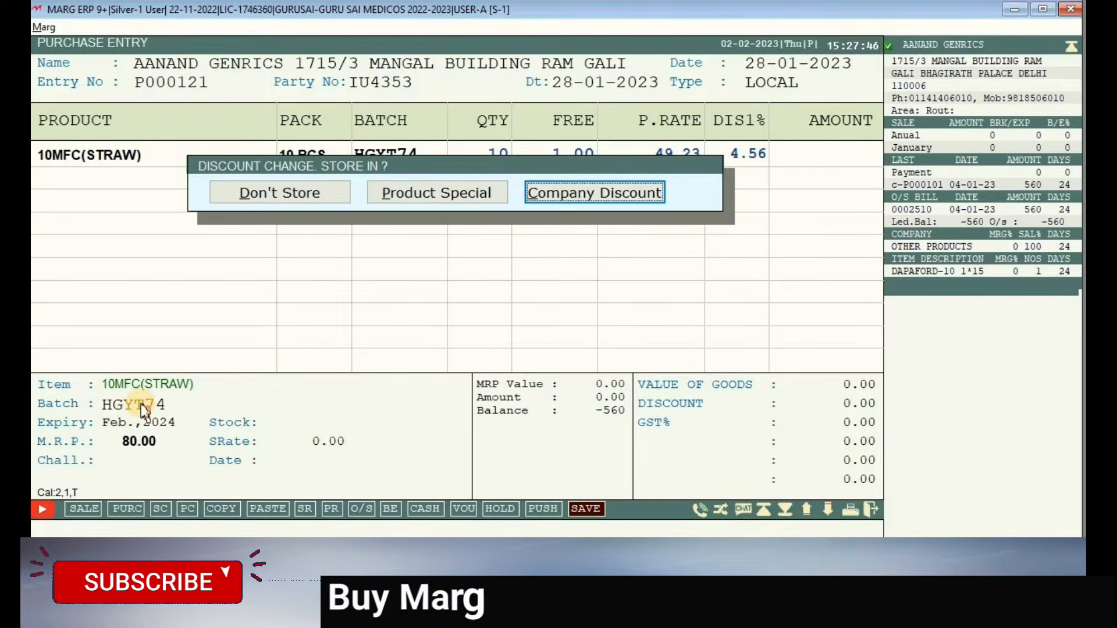
{"action": "key", "text": "Left"}
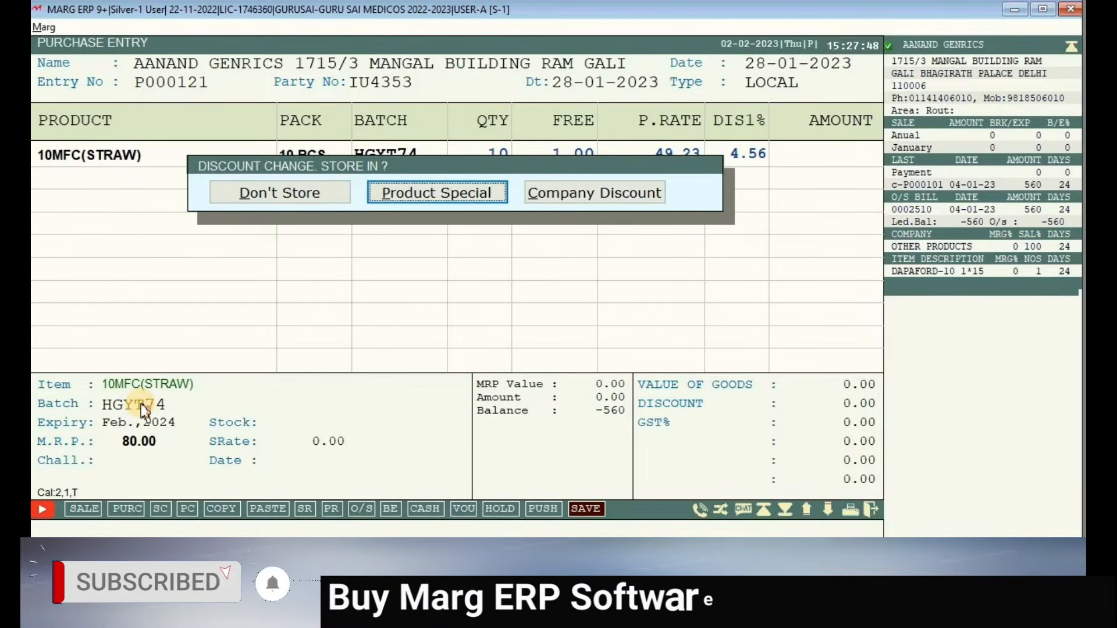
{"action": "key", "text": "Left"}
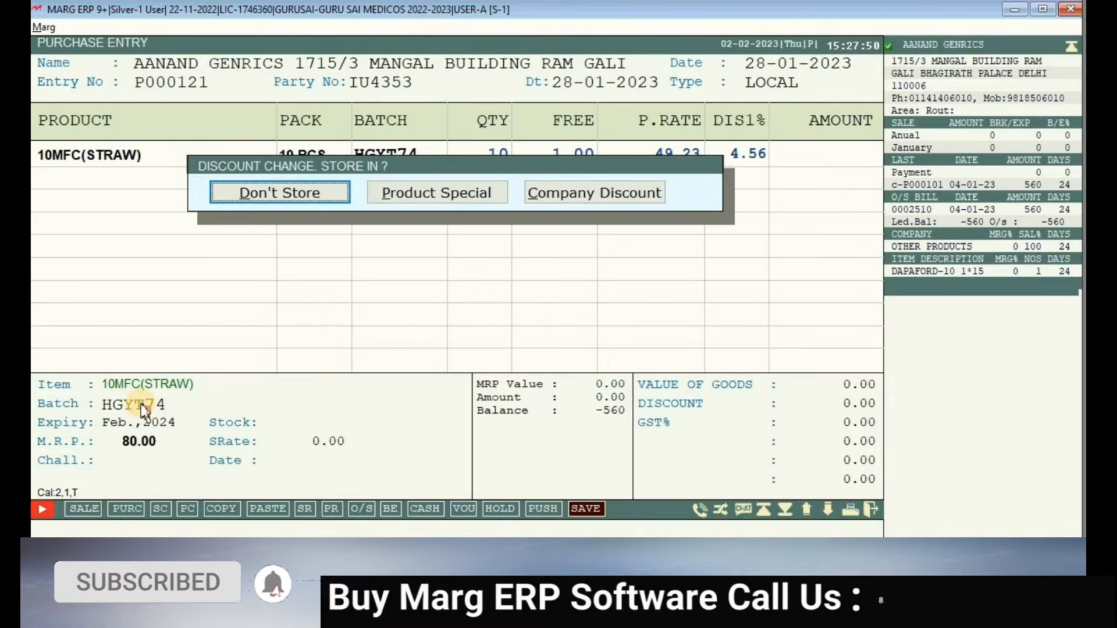
{"action": "key", "text": "Right"}
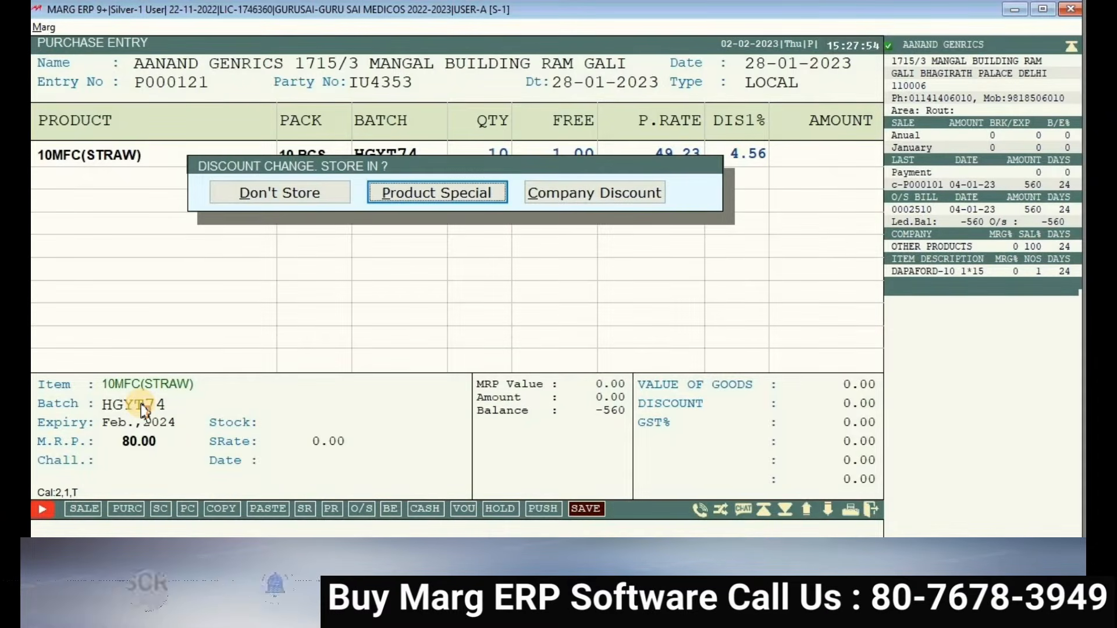
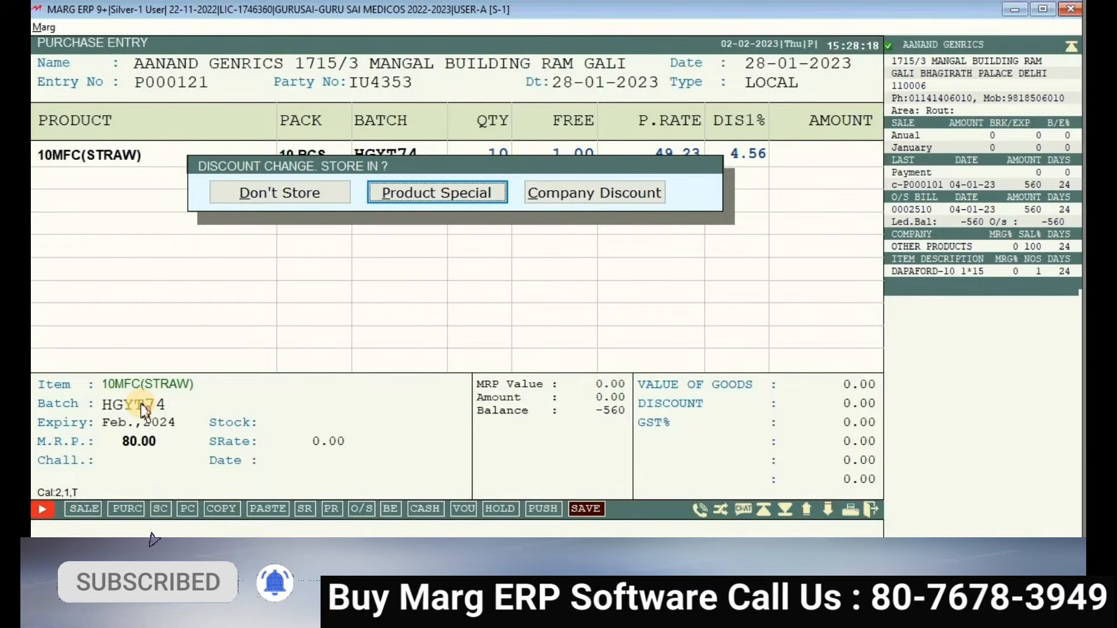
- Apply the 4.56% discount to this bill only by choosing Don't Store
{"action": "key", "text": "Left"}
{"action": "key", "text": "Return"}
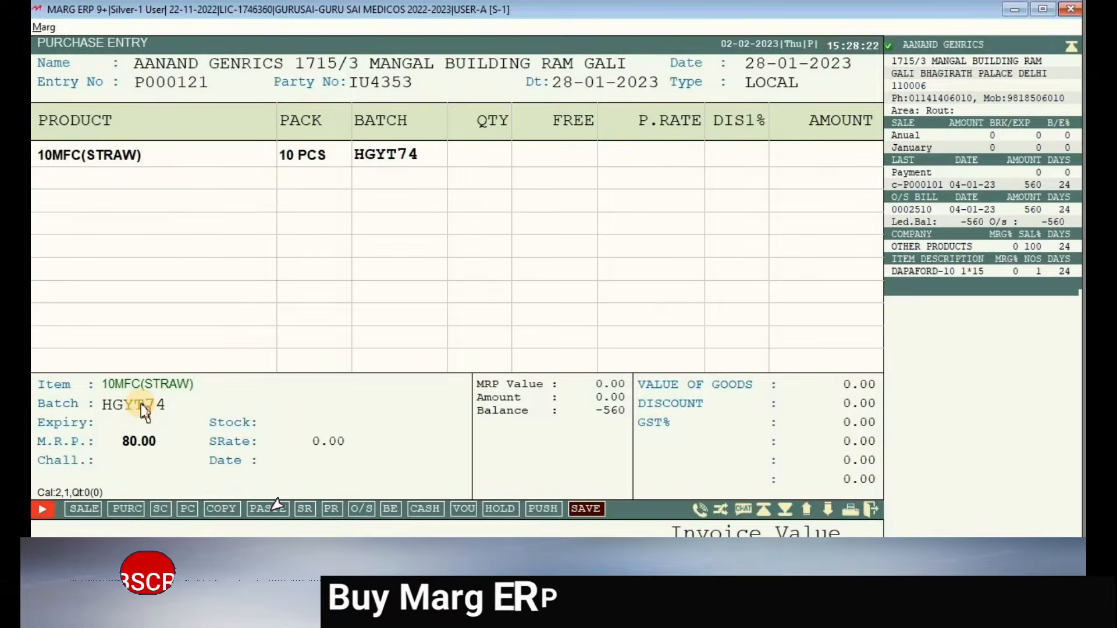
- Set batch HGYT74's M.R.P. to 82.00 in the batch details
{"action": "key", "text": "Return"}
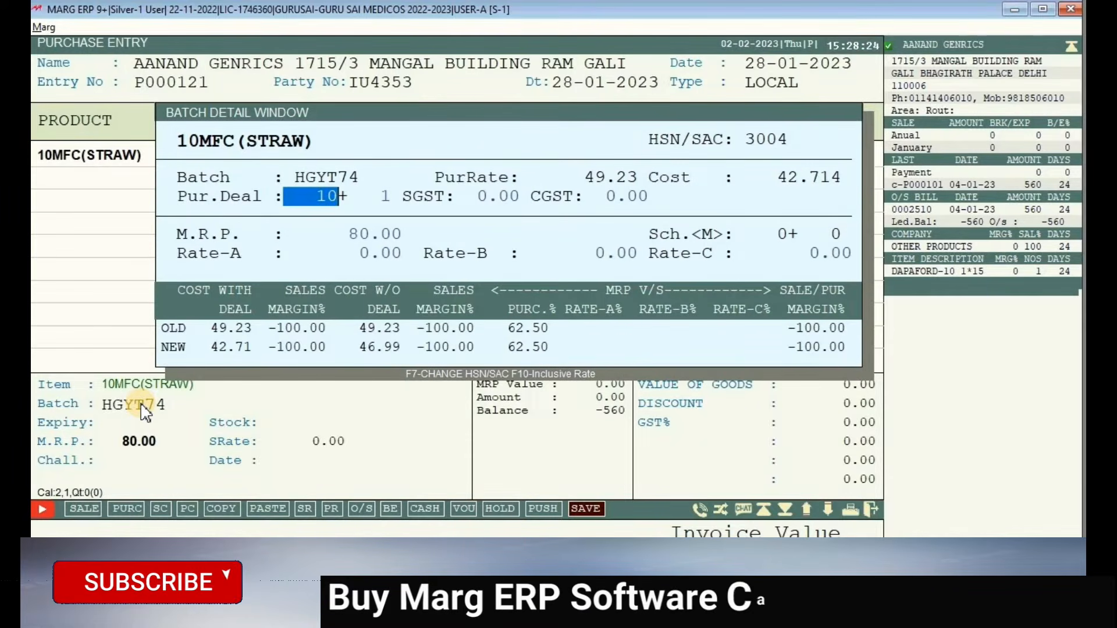
{"action": "key", "text": "Return"}
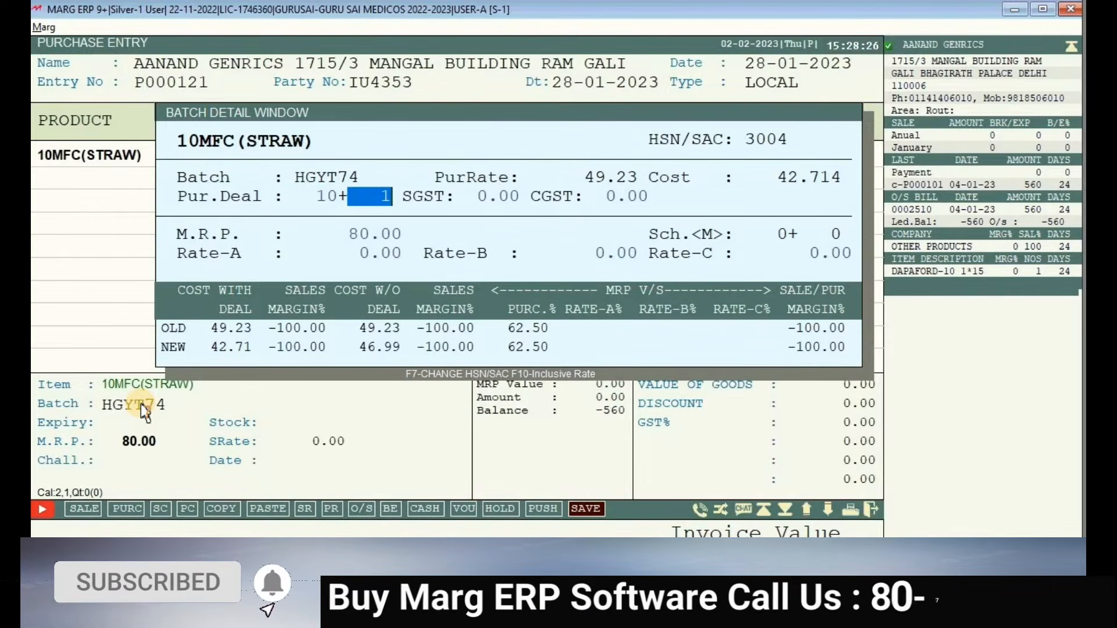
{"action": "key", "text": "Return"}
{"action": "key", "text": "Return"}
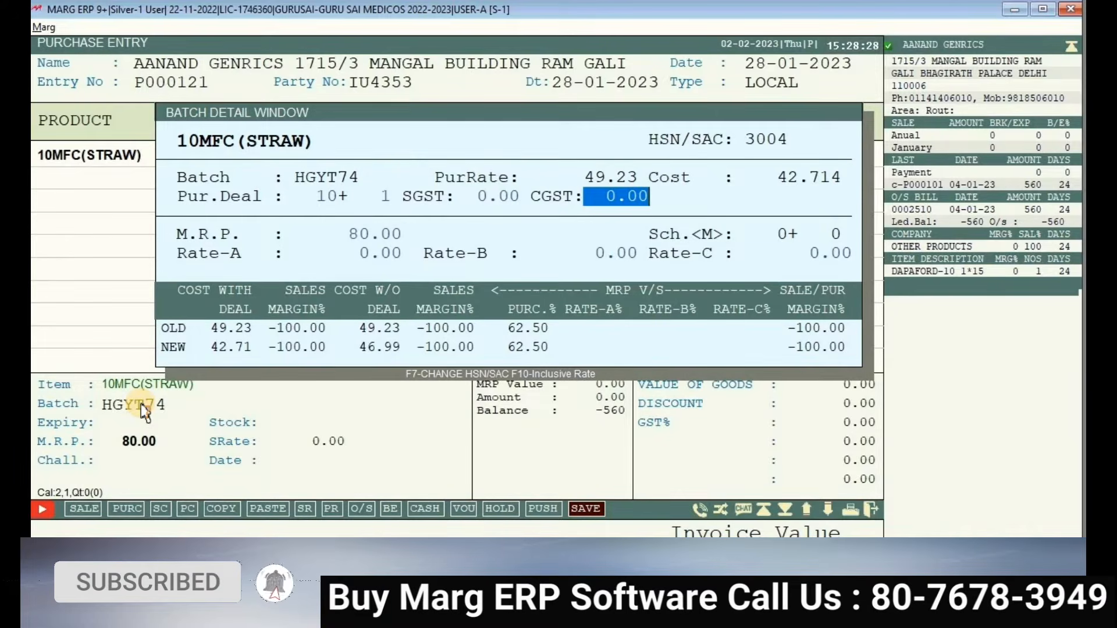
{"action": "key", "text": "Return"}
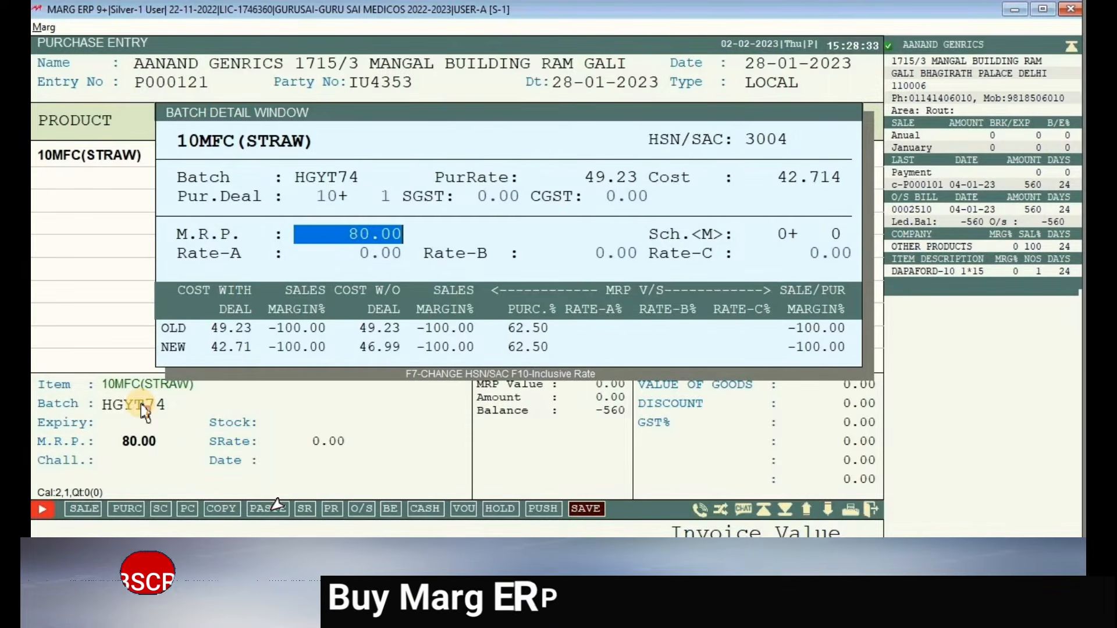
{"action": "type", "text": "82"}
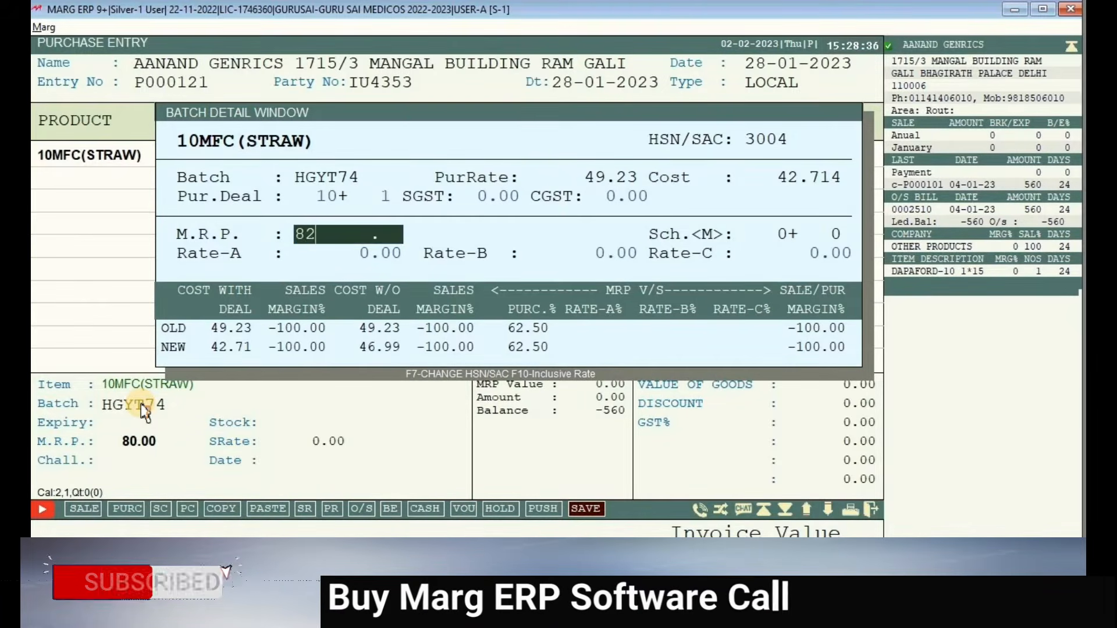
{"action": "key", "text": "Return"}
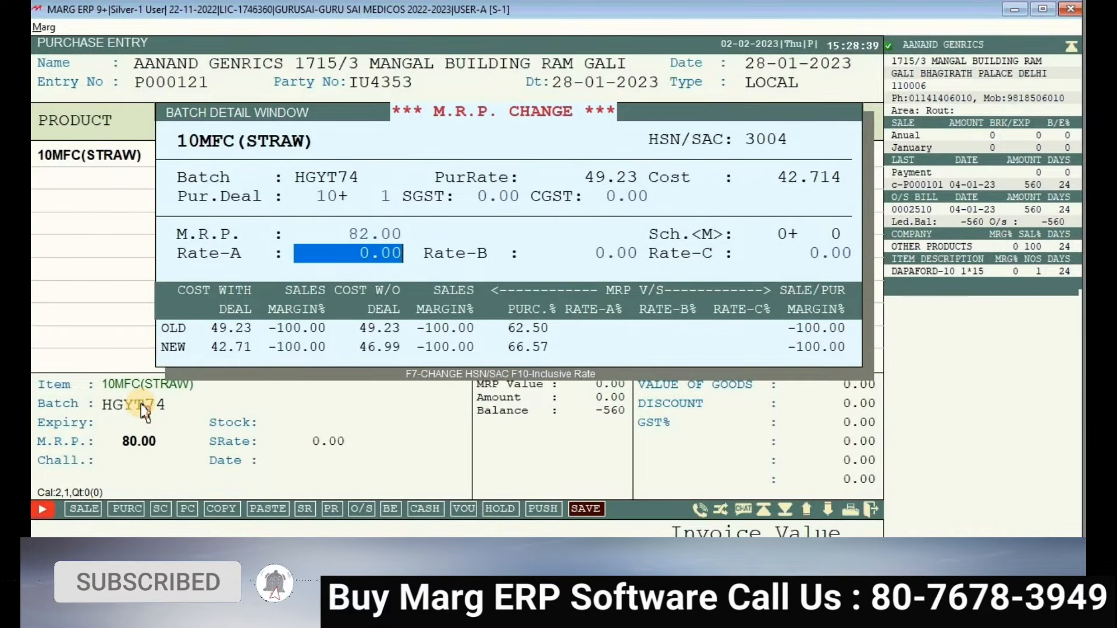
- Change the batch GST to 6% SGST plus 6% CGST (12% IGST), bringing up HSN 3004 codes
{"action": "key", "text": "Up"}
{"action": "key", "text": "Up"}
{"action": "key", "text": "Up"}
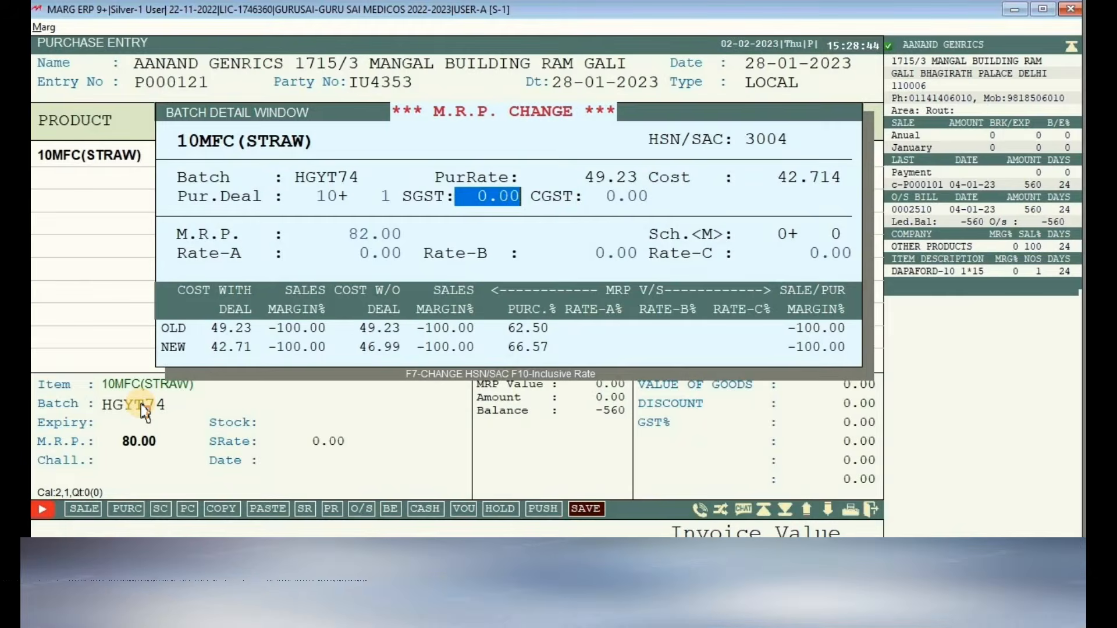
{"action": "type", "text": "6 ."}
{"action": "key", "text": "Return"}
{"action": "type", "text": "6"}
{"action": "key", "text": "Return"}
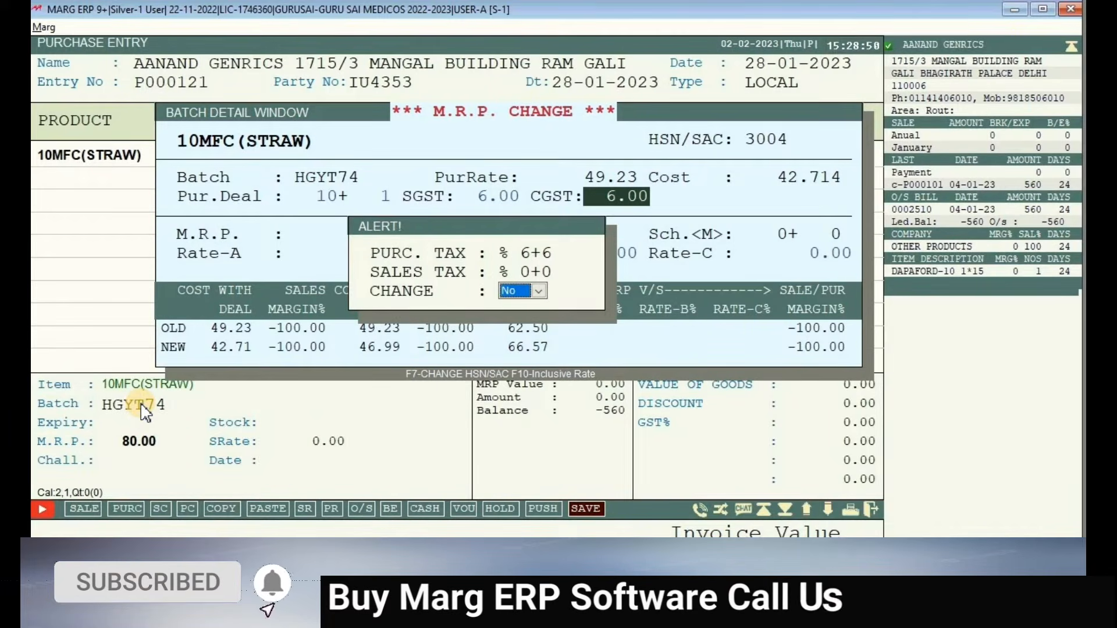
{"action": "key", "text": "Return"}
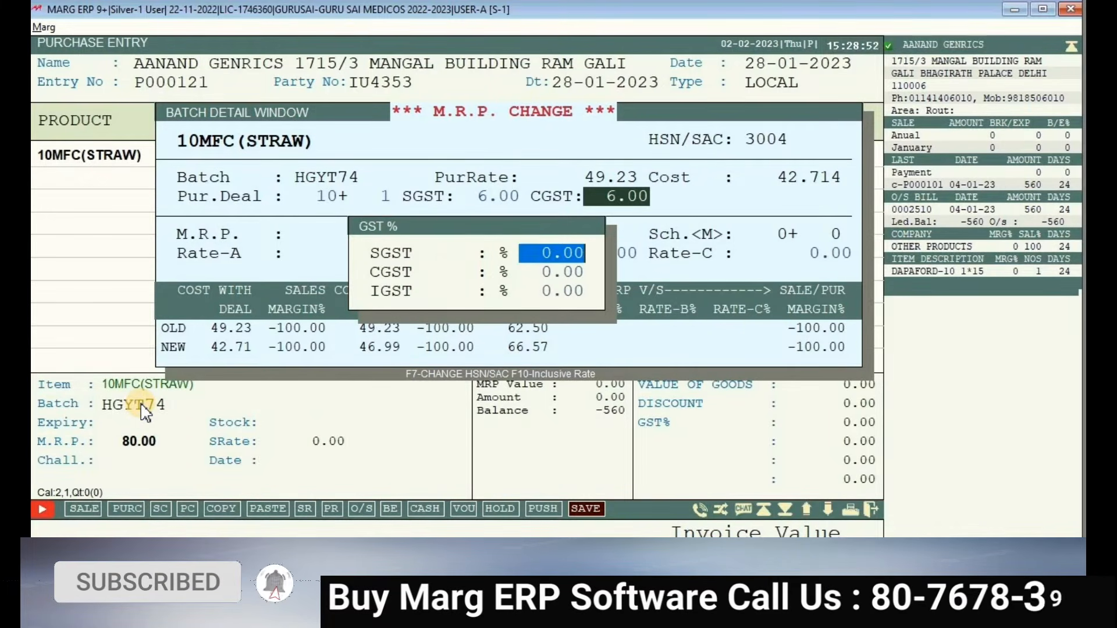
{"action": "type", "text": "6   ."}
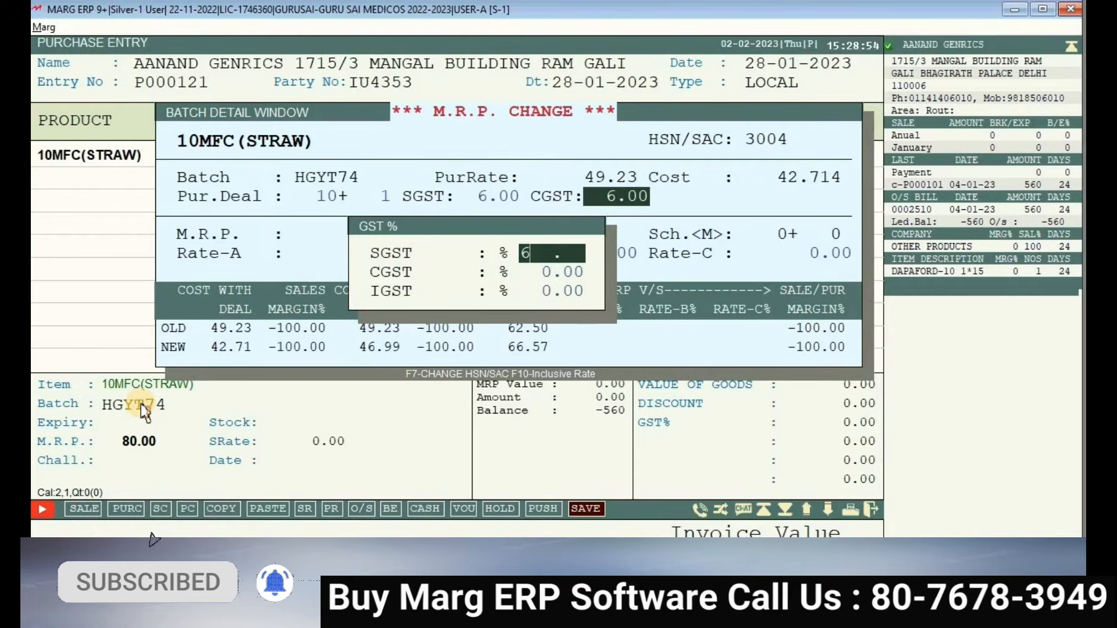
{"action": "key", "text": "Return"}
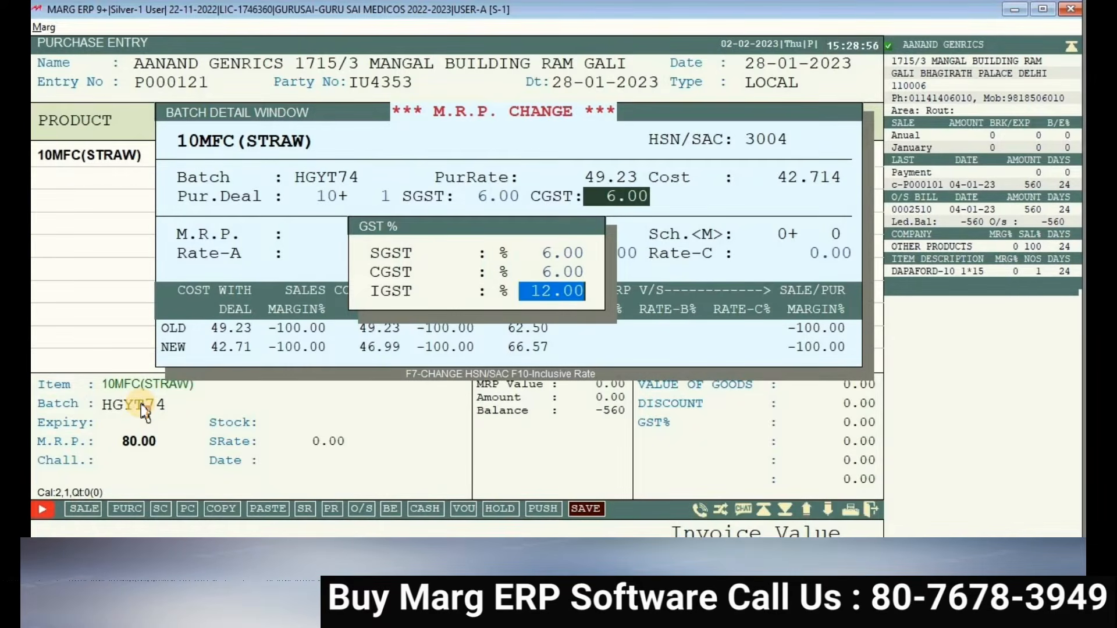
{"action": "key", "text": "Return"}
{"action": "key", "text": "Down"}
{"action": "key", "text": "Down"}
{"action": "key", "text": "Down"}
{"action": "key", "text": "Down"}
{"action": "key", "text": "Down"}
{"action": "key", "text": "Down"}
{"action": "key", "text": "Down"}
{"action": "key", "text": "Up"}
{"action": "key", "text": "Up"}
{"action": "key", "text": "Up"}
{"action": "key", "text": "Up"}
{"action": "key", "text": "Up"}
{"action": "key", "text": "Up"}
{"action": "key", "text": "Up"}
{"action": "key", "text": "Up"}
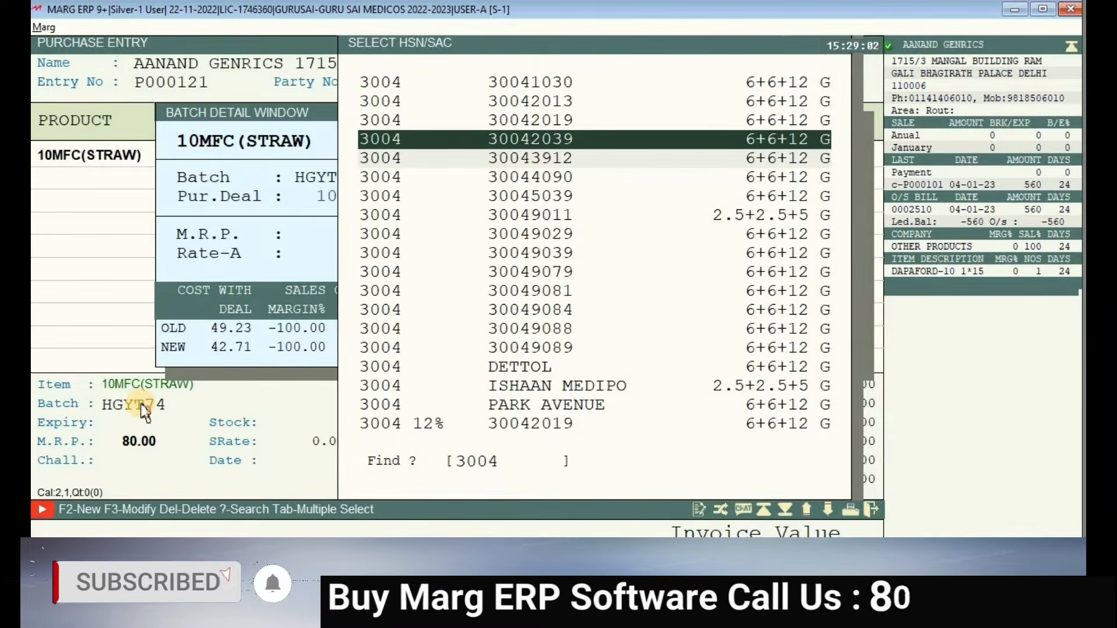
- Apply HSN 3004, set Rate-A to 75.00 and commit the 10MFC(STRAW) line at 492.30
{"action": "key", "text": "Return"}
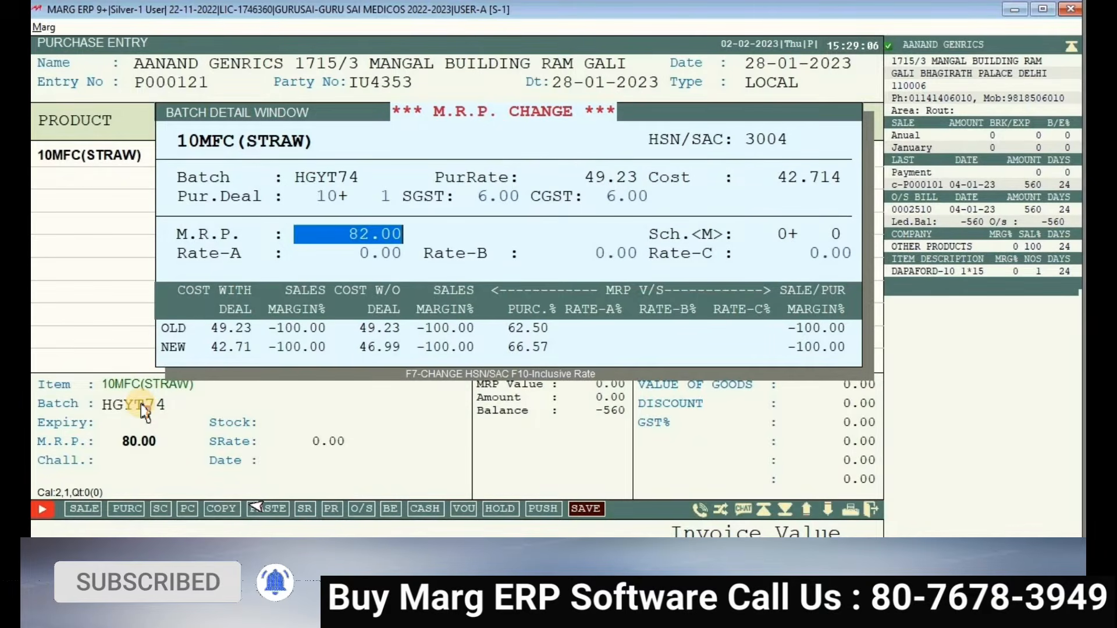
{"action": "key", "text": "Return"}
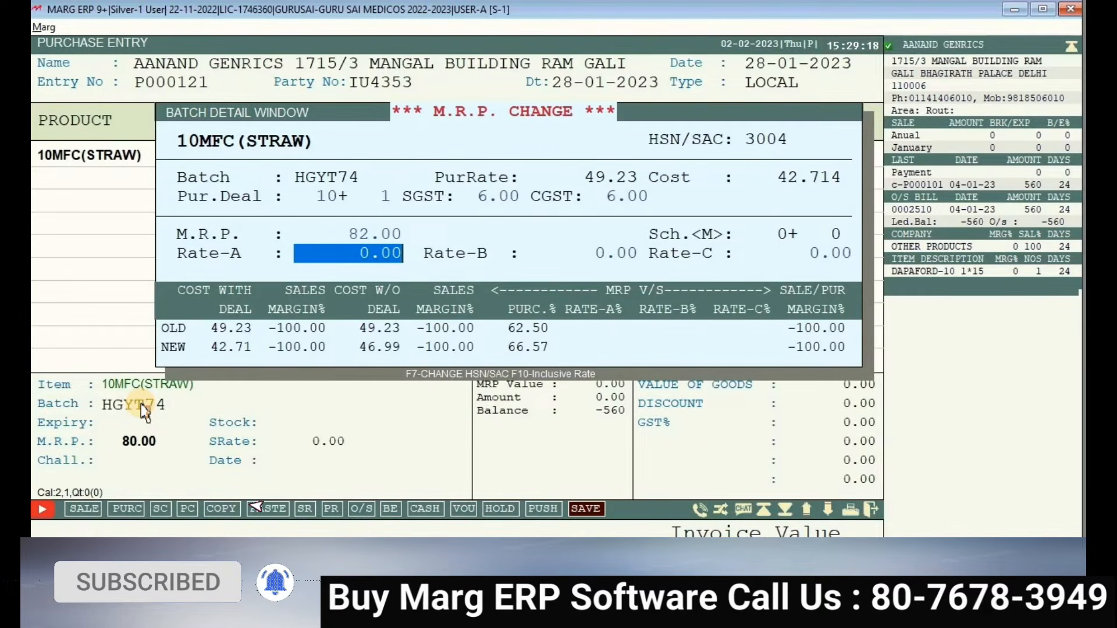
{"action": "type", "text": "75"}
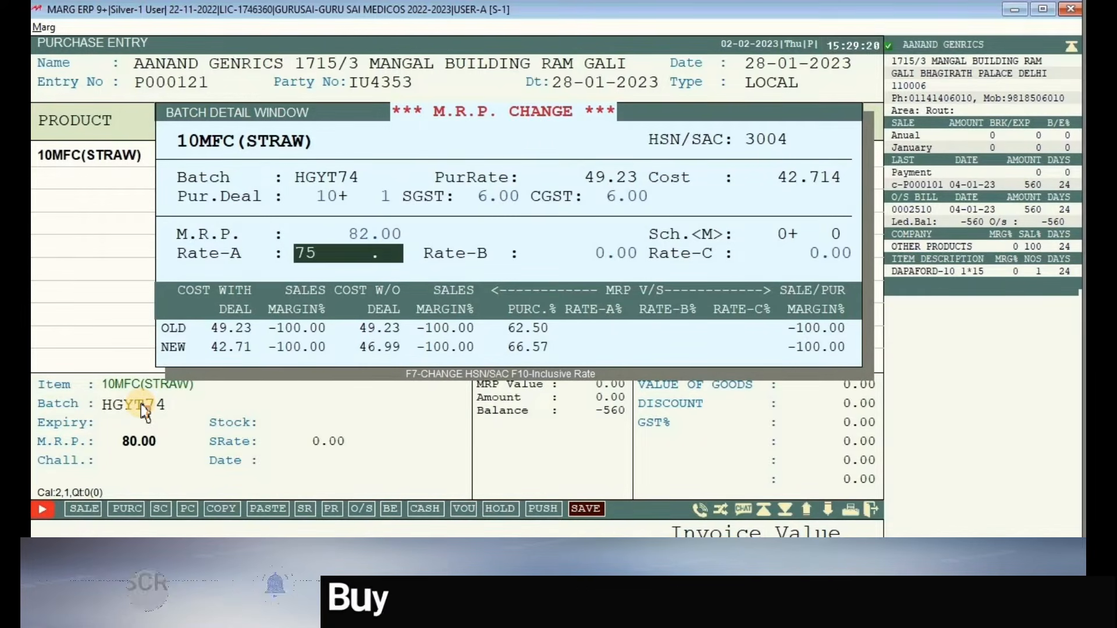
{"action": "key", "text": "Return"}
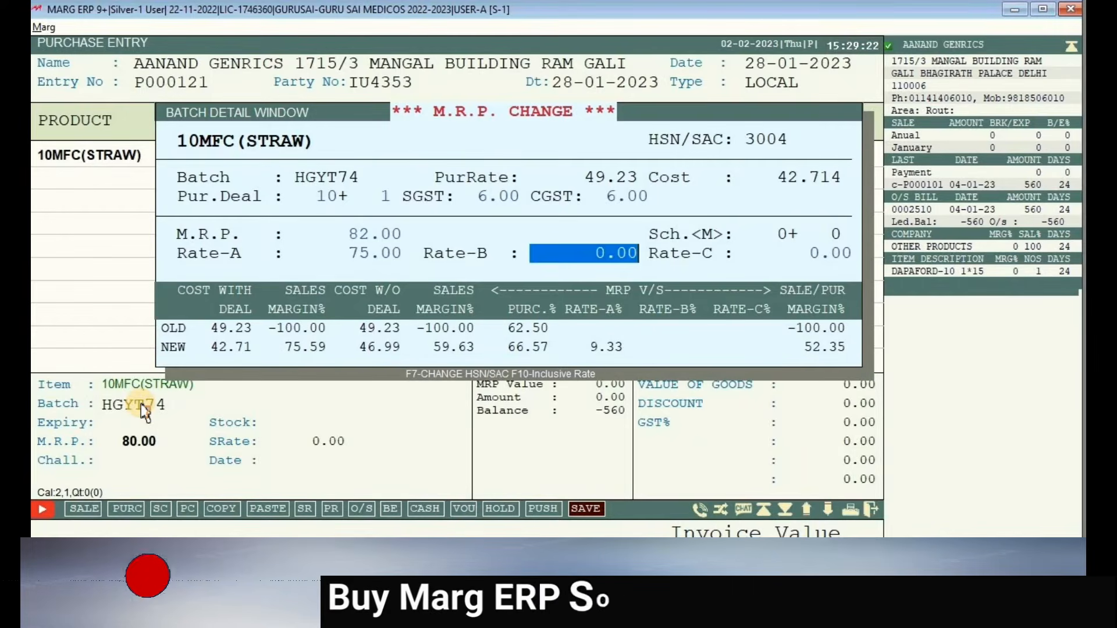
{"action": "key", "text": "Return"}
{"action": "key", "text": "Return"}
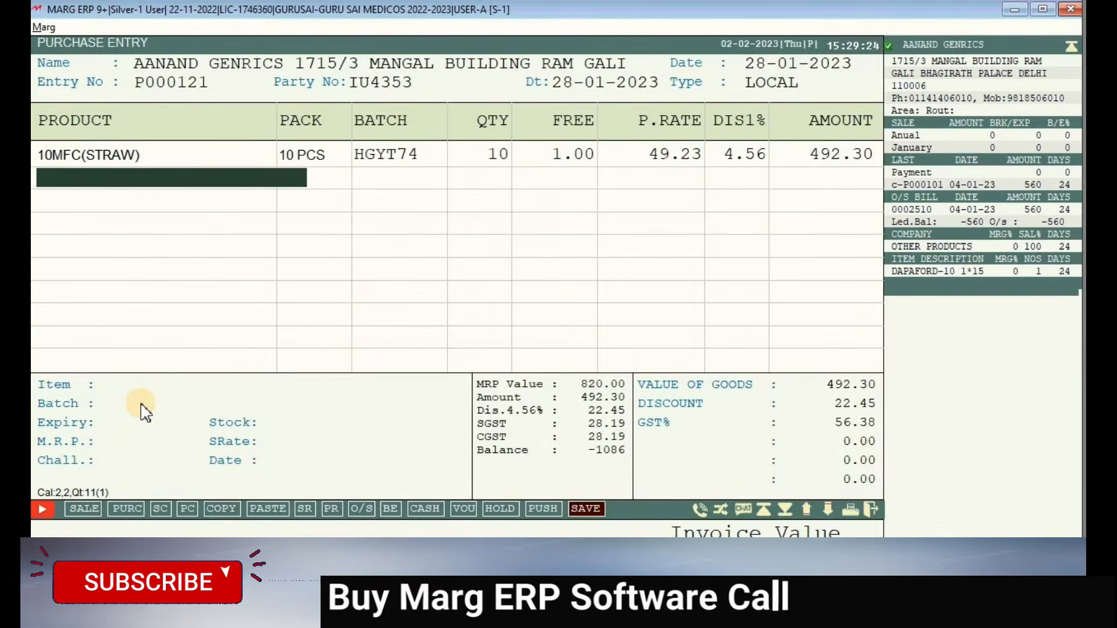
- Add 10MFC(STRAW+VAN) as the next line with batch UYTUY expiring Feb 2024 (2/24)
{"action": "key", "text": "Return"}
{"action": "key", "text": "Down"}
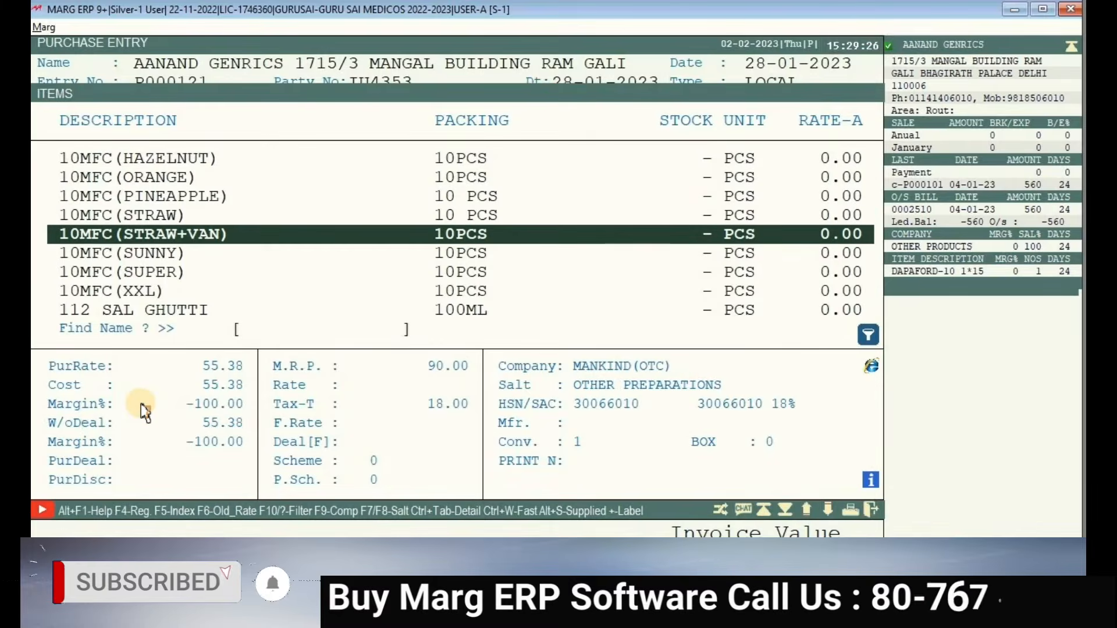
{"action": "key", "text": "Return"}
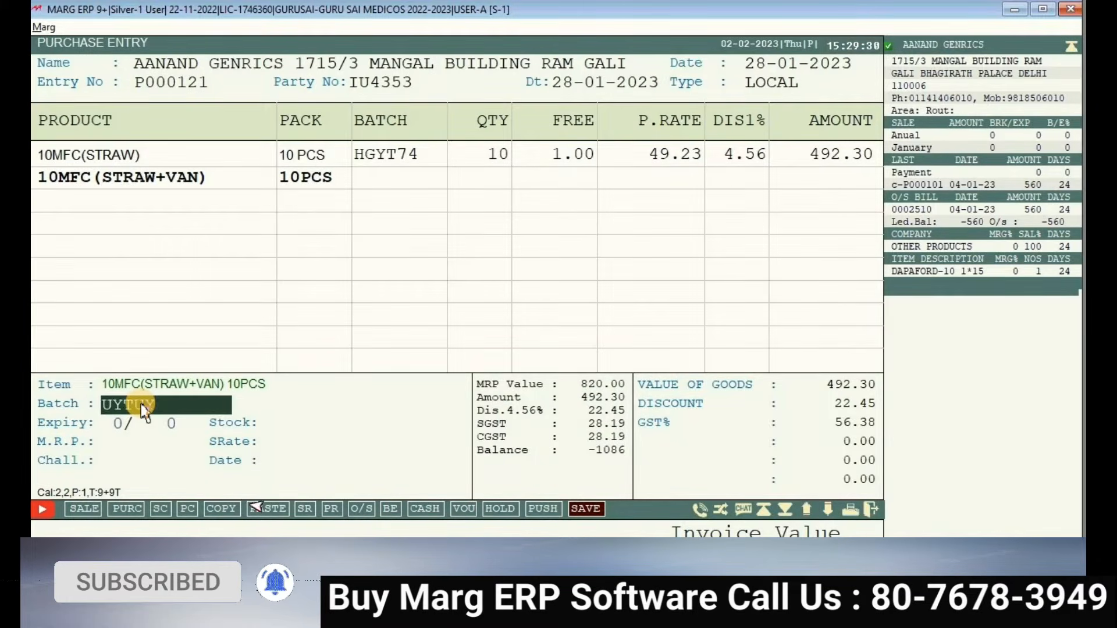
{"action": "key", "text": "Return"}
{"action": "type", "text": "2"}
{"action": "key", "text": "Return"}
{"action": "type", "text": "24"}
{"action": "key", "text": "Return"}
{"action": "key", "text": "Return"}
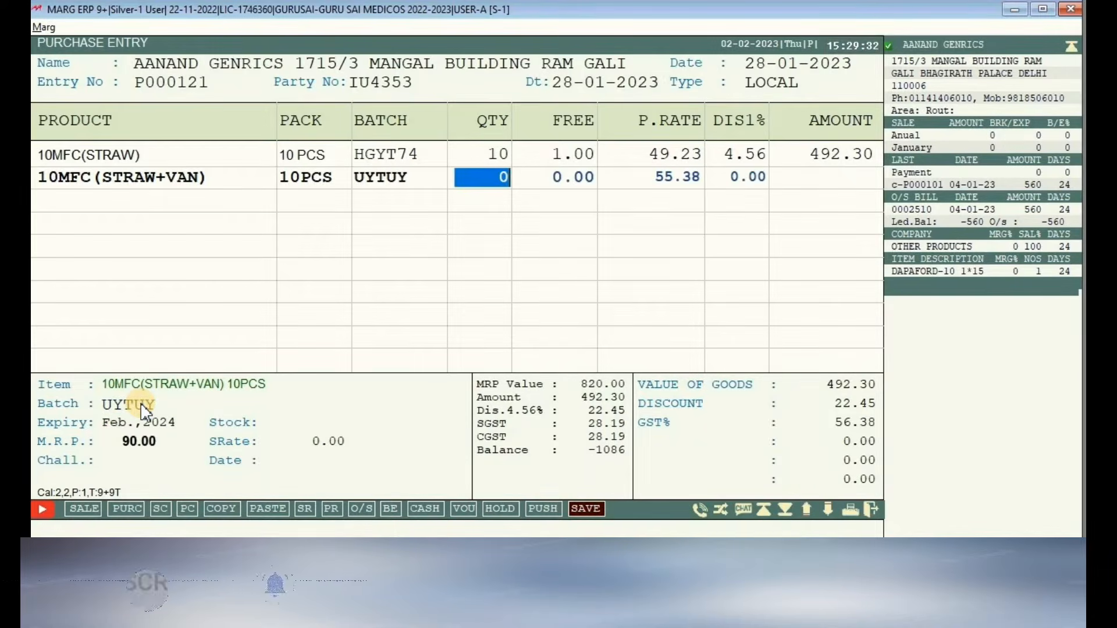
- Enter quantity 50 at rate 55.38 and commit the line for 2769.00
{"action": "type", "text": "50"}
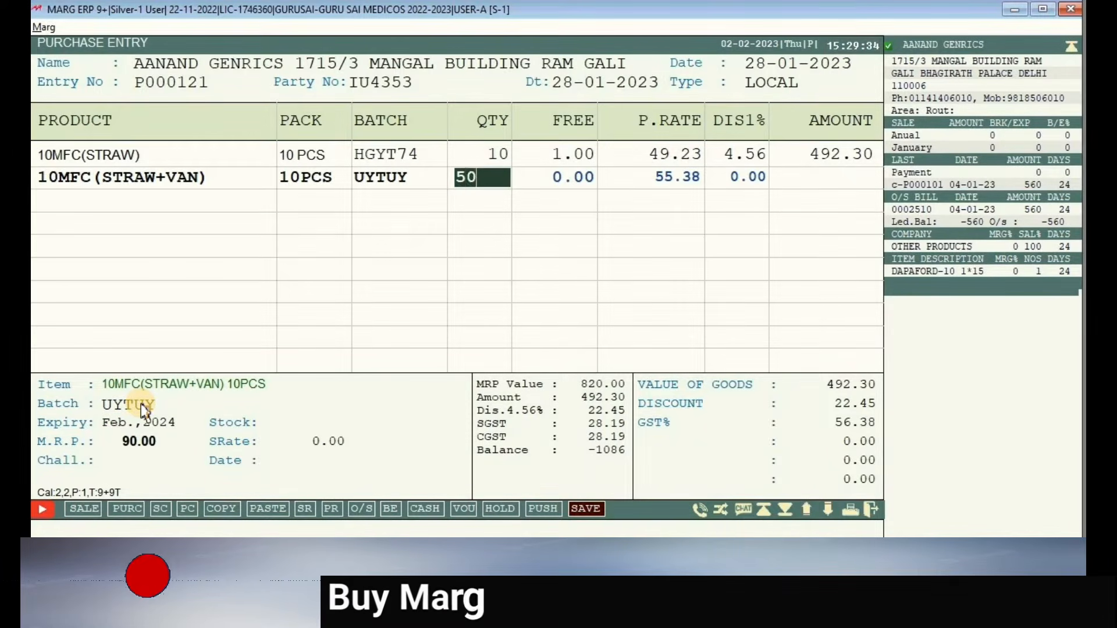
{"action": "key", "text": "Return"}
{"action": "key", "text": "Return"}
{"action": "key", "text": "Return"}
{"action": "key", "text": "Return"}
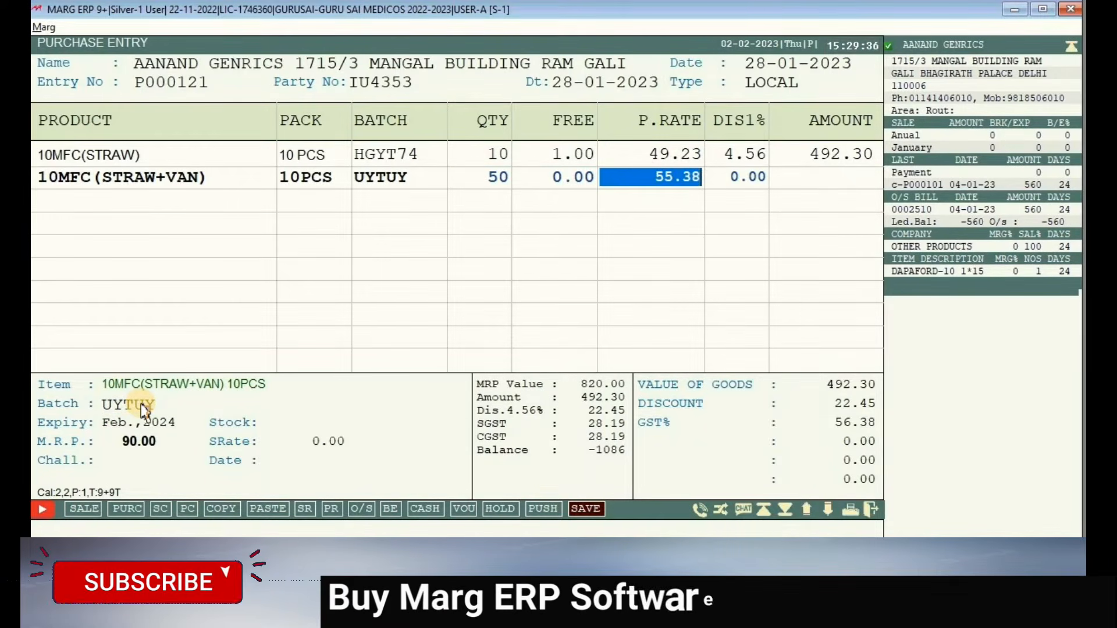
{"action": "key", "text": "Return"}
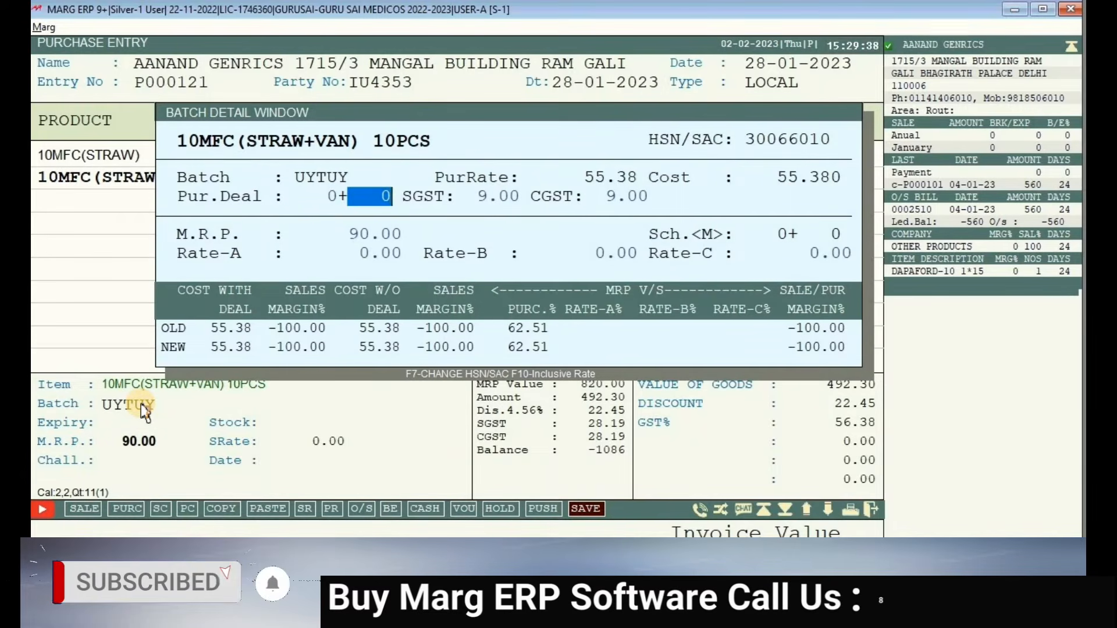
{"action": "key", "text": "Return"}
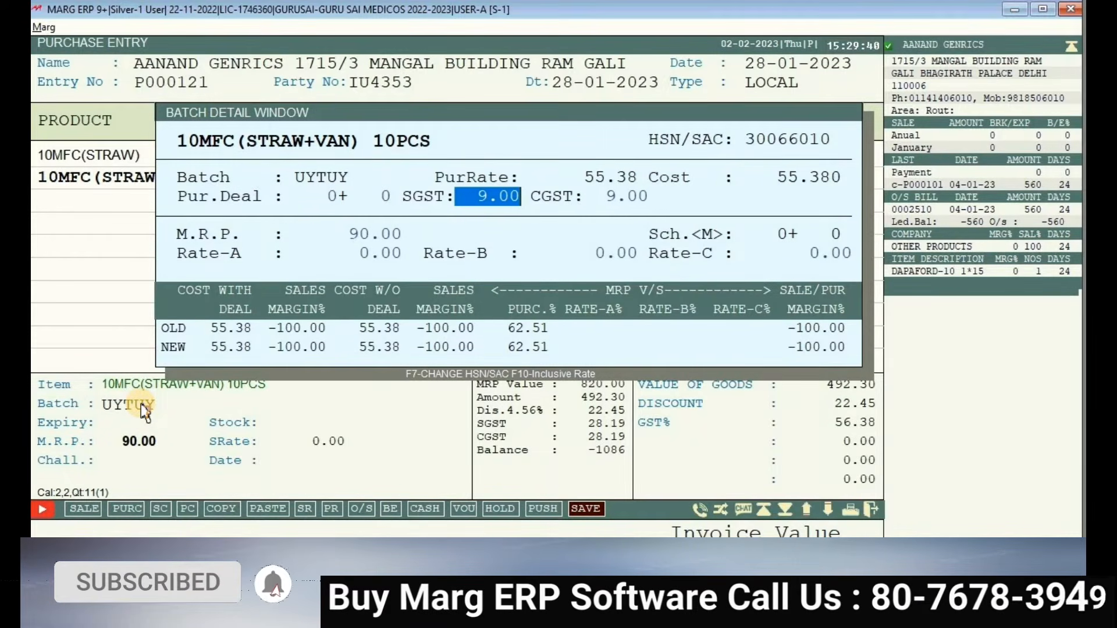
{"action": "key", "text": "Return"}
{"action": "key", "text": "Return"}
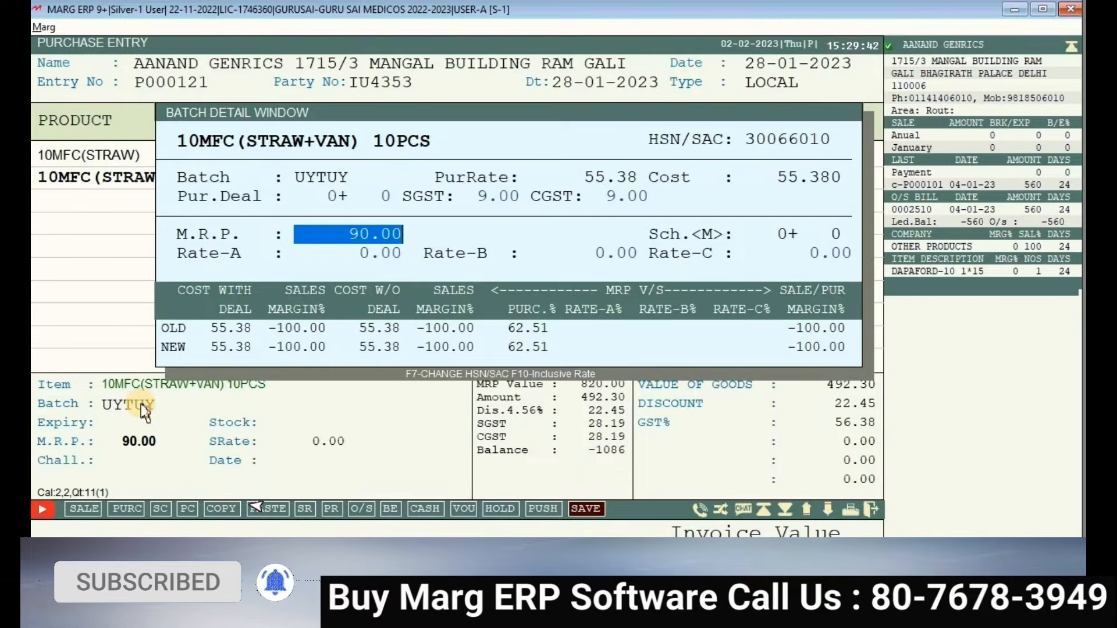
{"action": "key", "text": "Return"}
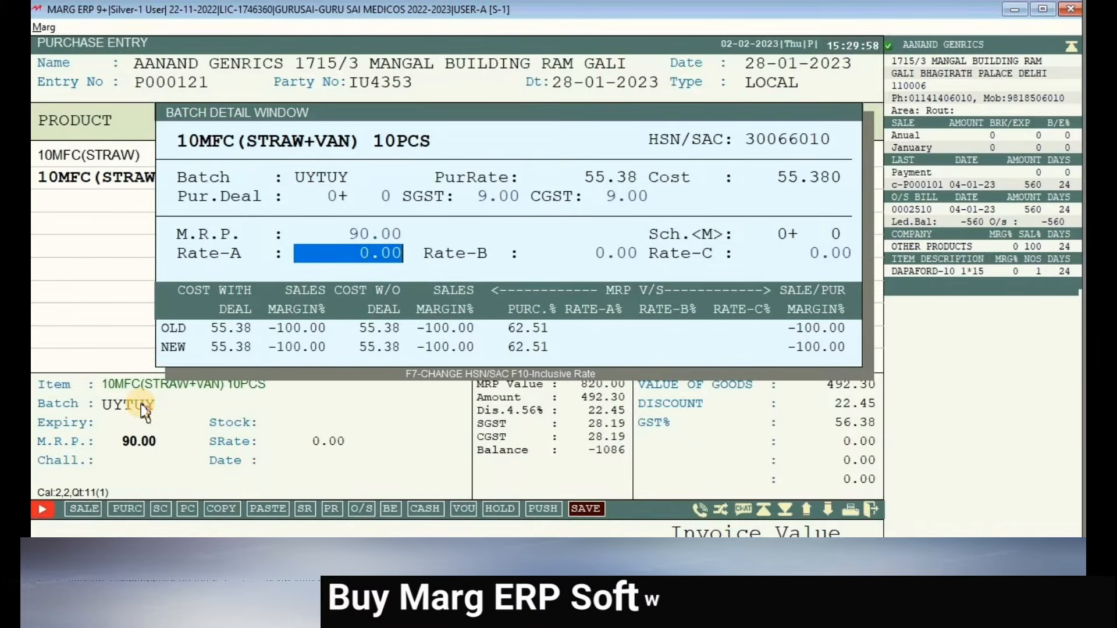
{"action": "key", "text": "Return"}
{"action": "key", "text": "Return"}
{"action": "key", "text": "Return"}
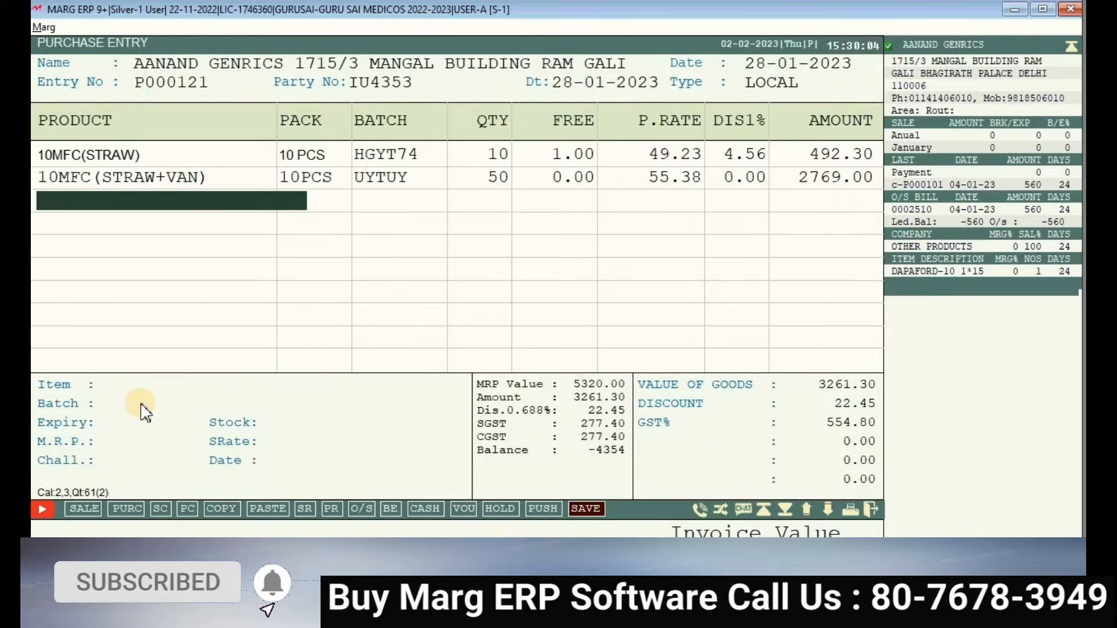
{"action": "key", "text": "Return"}
{"action": "key", "text": "Down"}
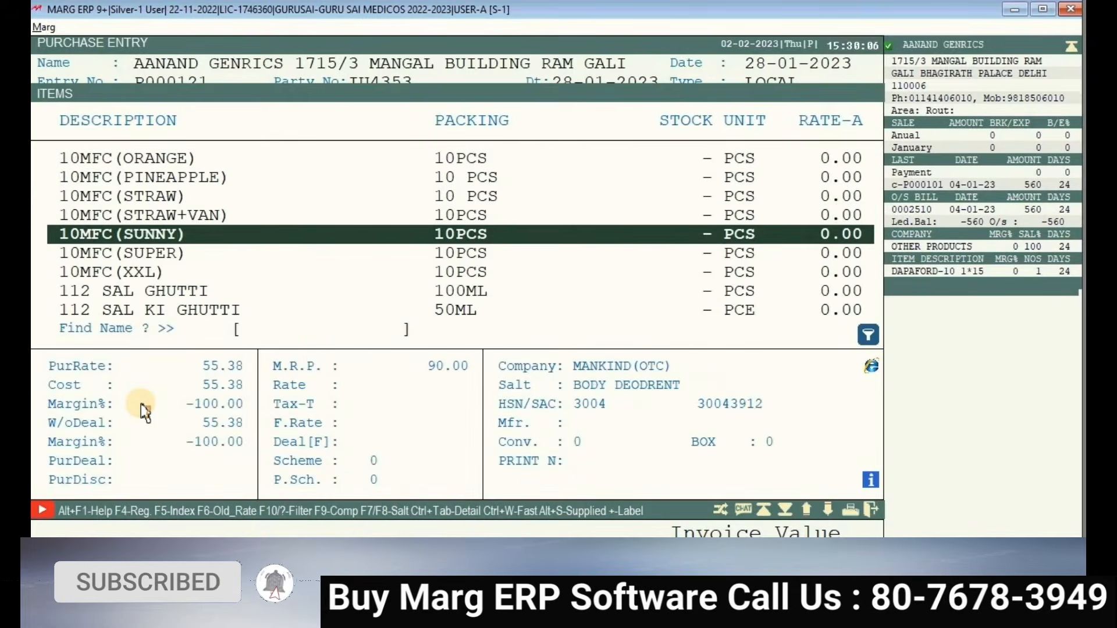
{"action": "key", "text": "Escape"}
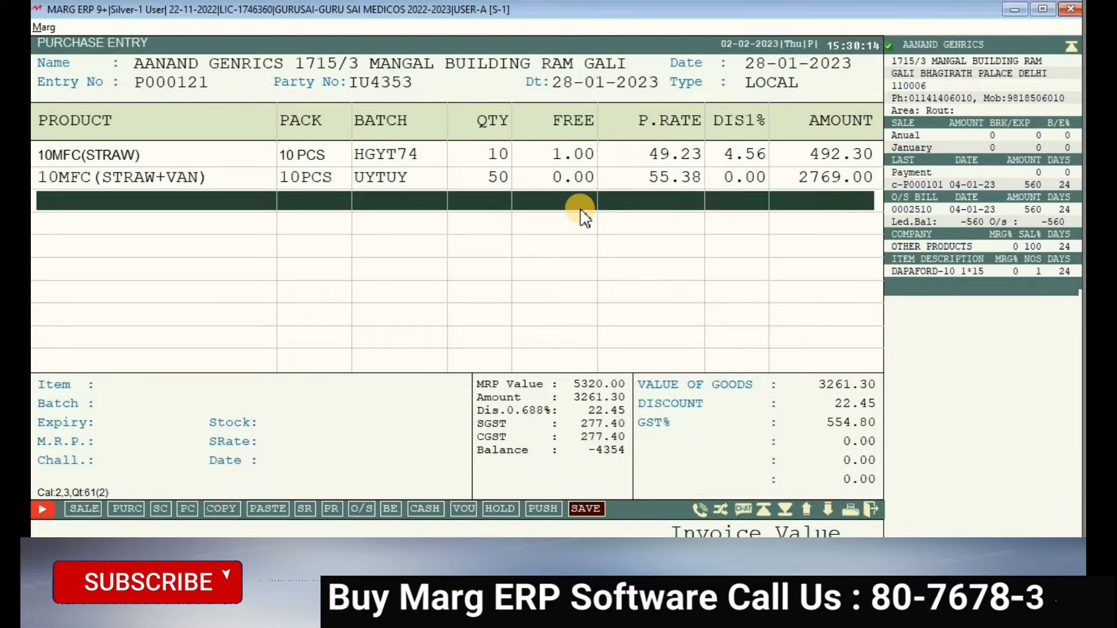
{"action": "key", "text": "Return"}
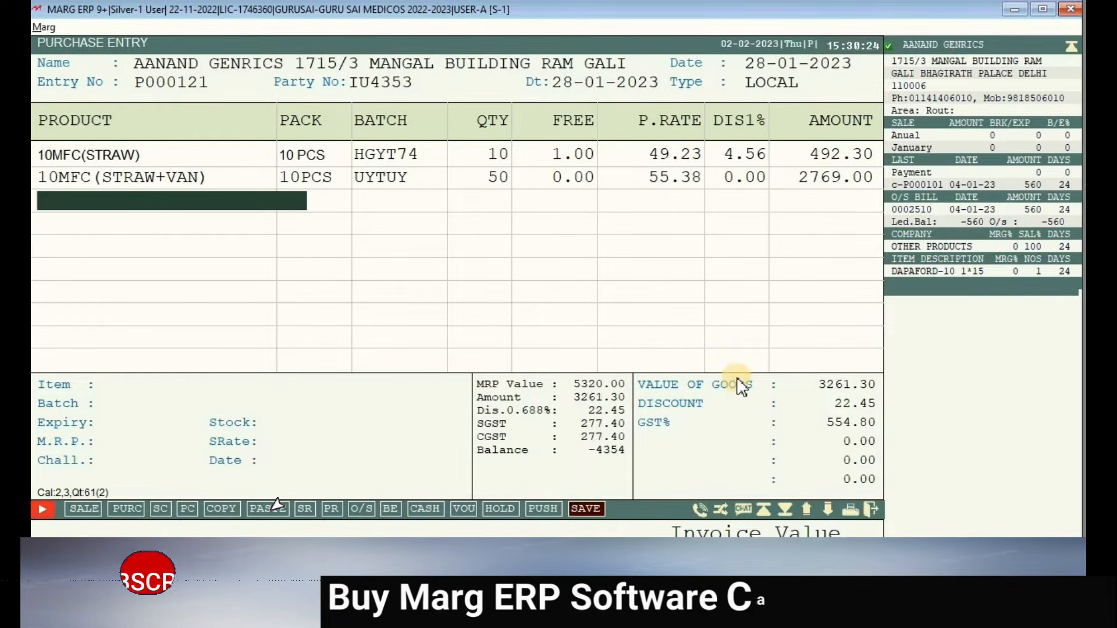
{"action": "key", "text": "Escape"}
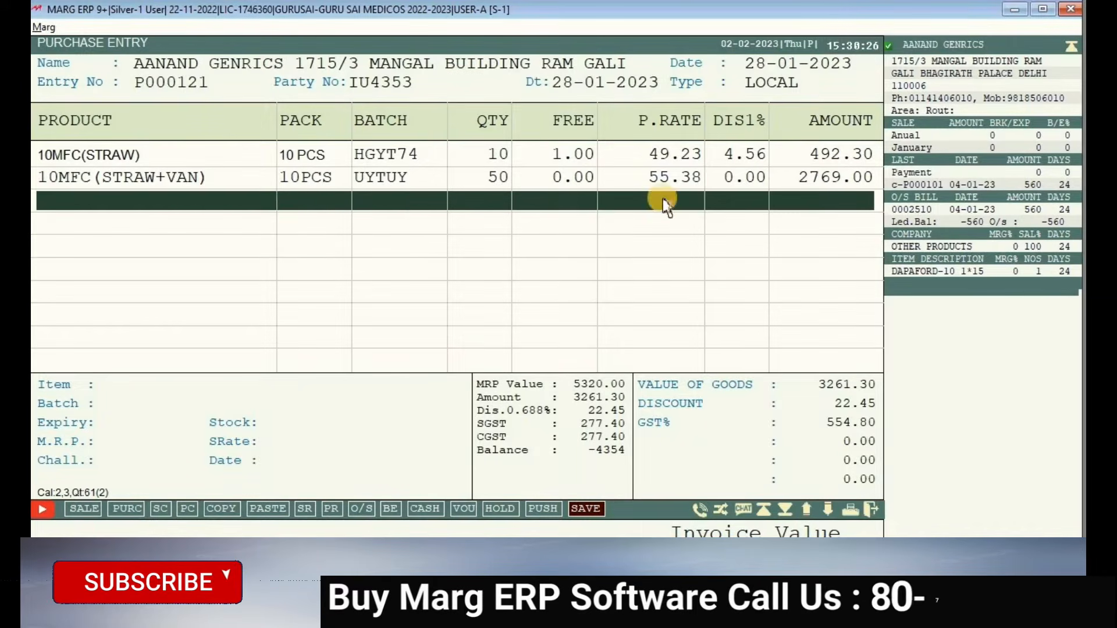
- Save purchase bill P000121 for 3794.00 with no cash paid in the bill levies
{"action": "left_click", "coordinate": [588, 511]}
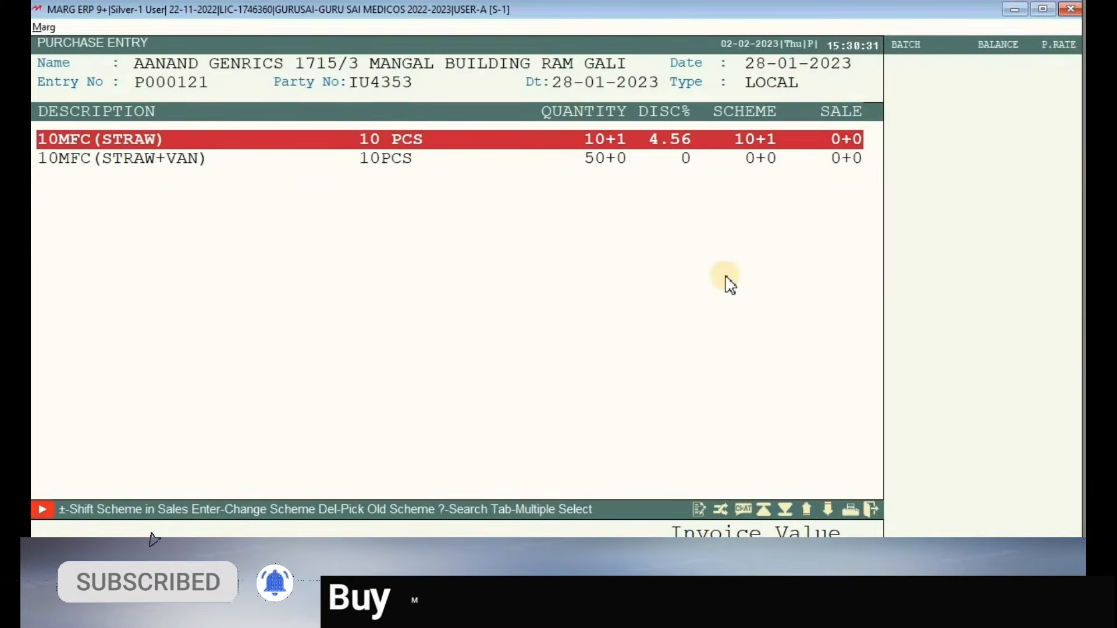
{"action": "key", "text": "Down"}
{"action": "key", "text": "Up"}
{"action": "key", "text": "Down"}
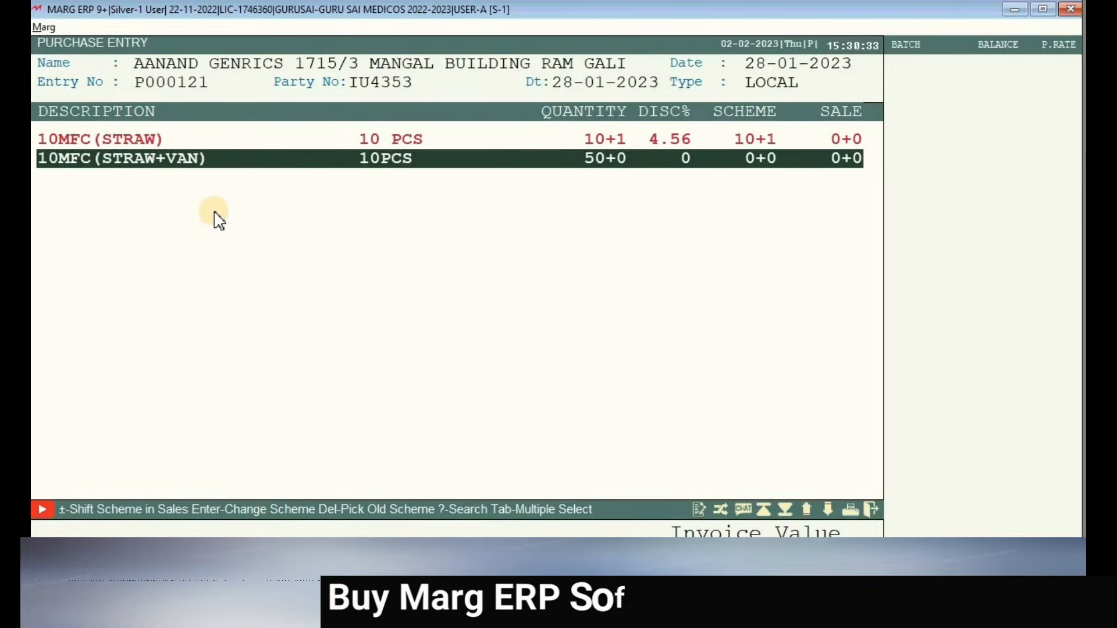
{"action": "key", "text": "Escape"}
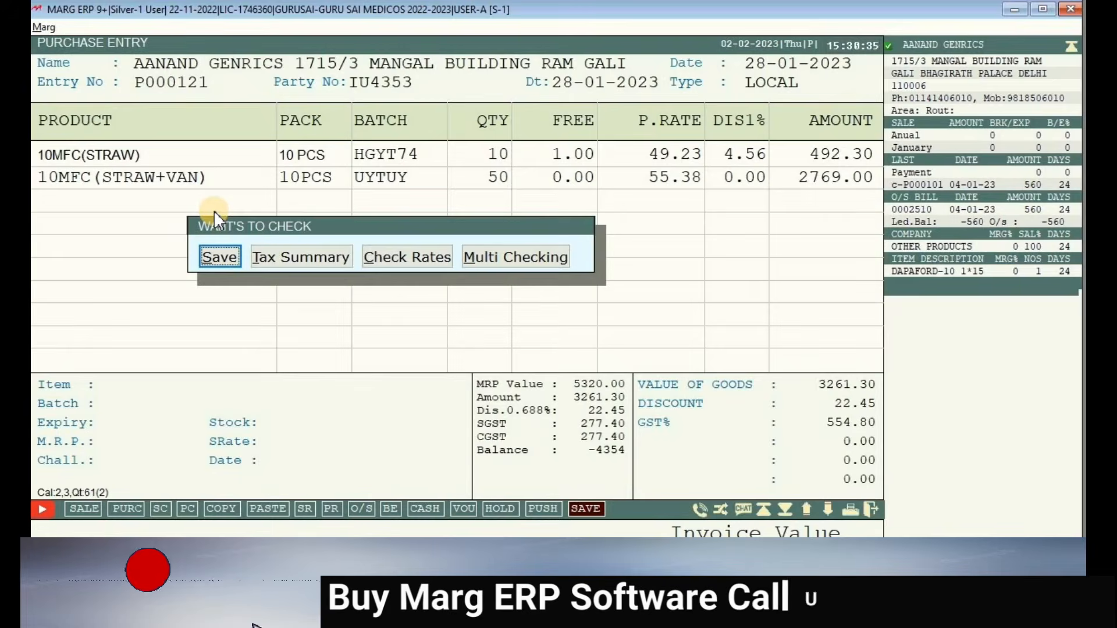
{"action": "key", "text": "Return"}
{"action": "key", "text": "Return"}
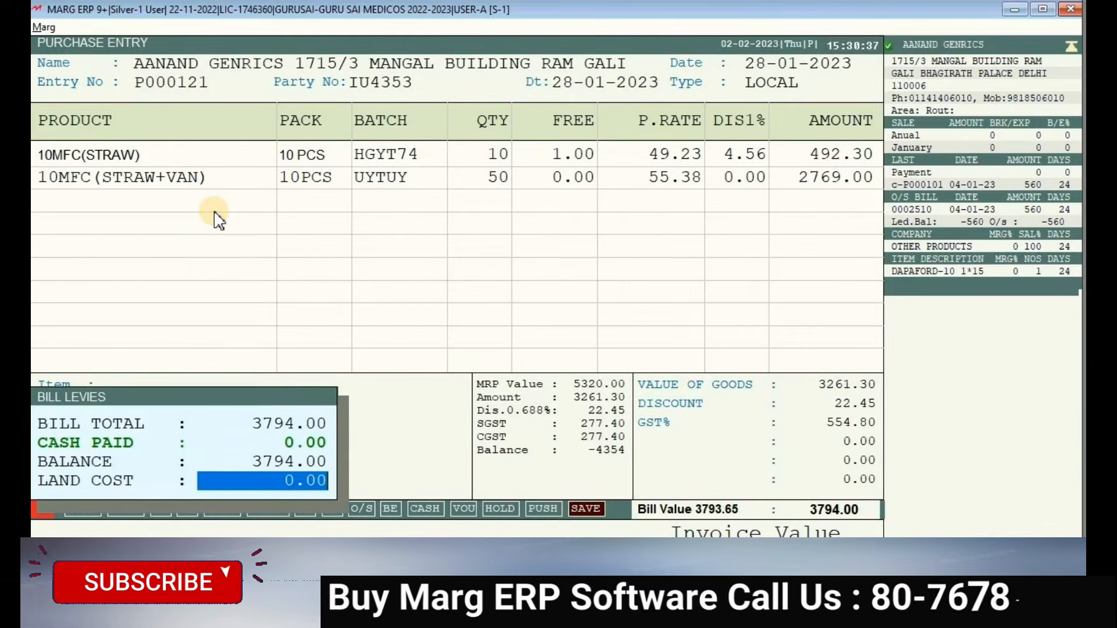
{"action": "key", "text": "Return"}
{"action": "key", "text": "Return"}
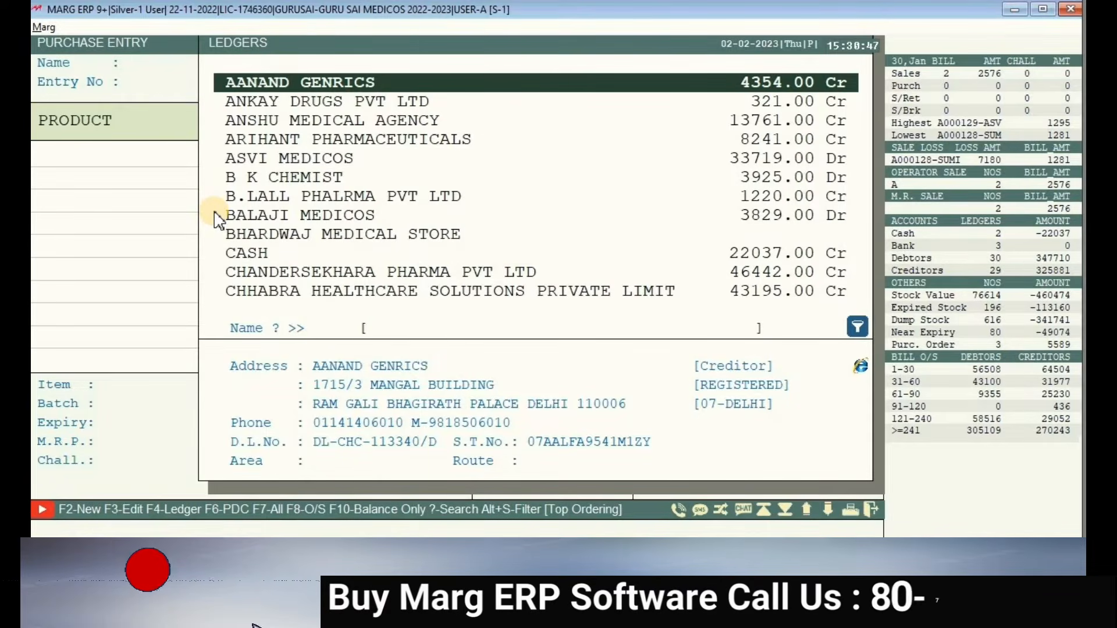
- Leave the blank purchase entry and return to the main dashboard
{"action": "key", "text": "Escape"}
{"action": "key", "text": "Escape"}
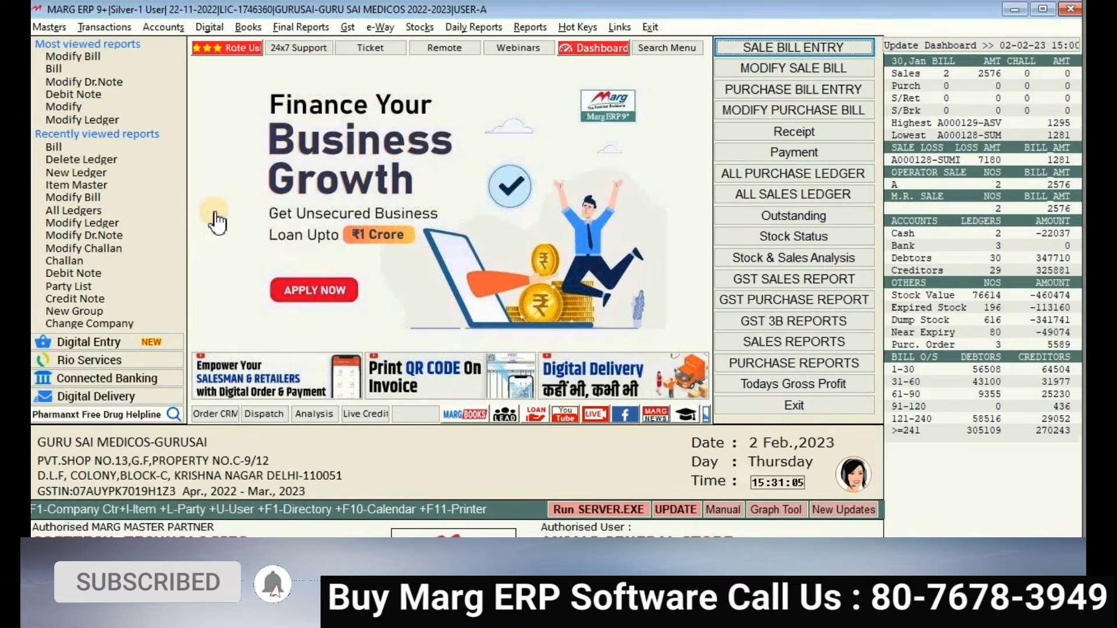
- Start a 02-02-2023 payment voucher debiting AANAND GENRICS 3000.00
{"action": "left_click", "coordinate": [799, 160]}
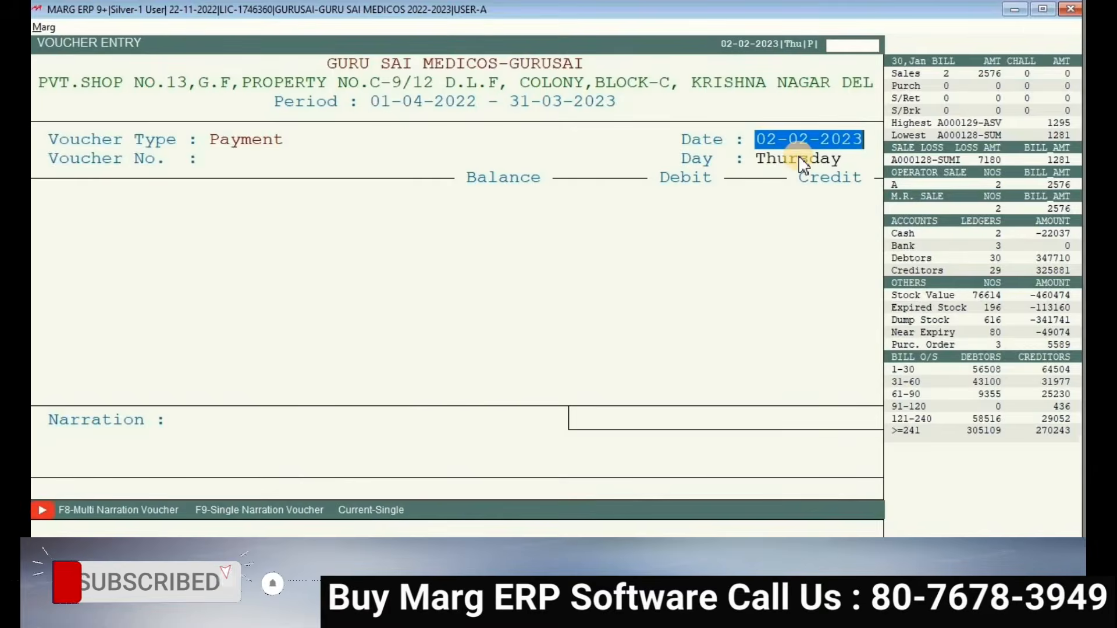
{"action": "key", "text": "Return"}
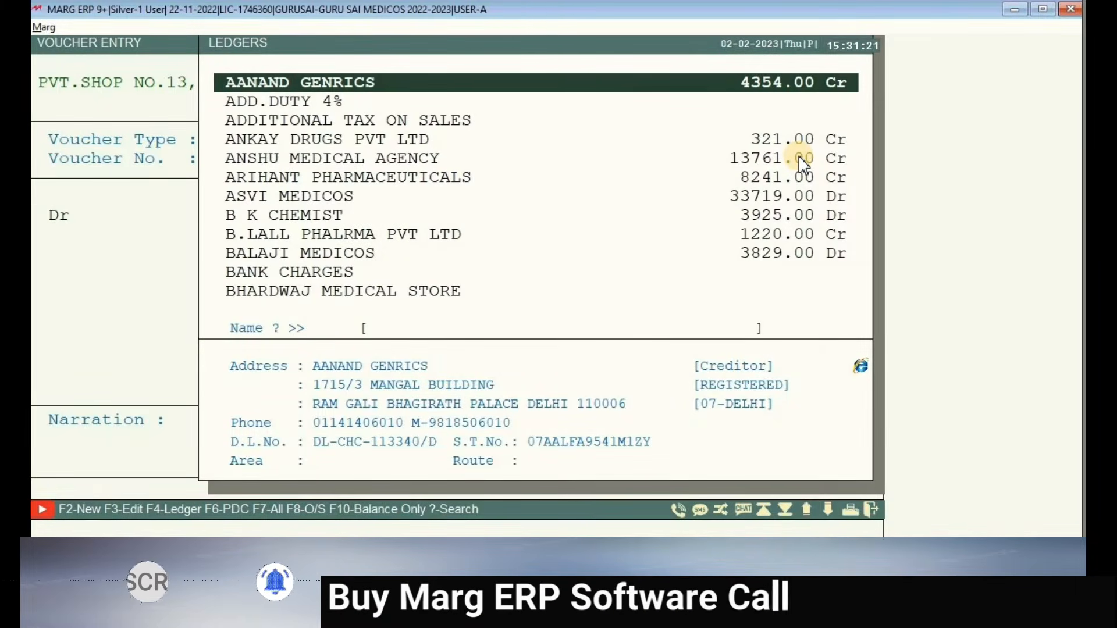
{"action": "key", "text": "Return"}
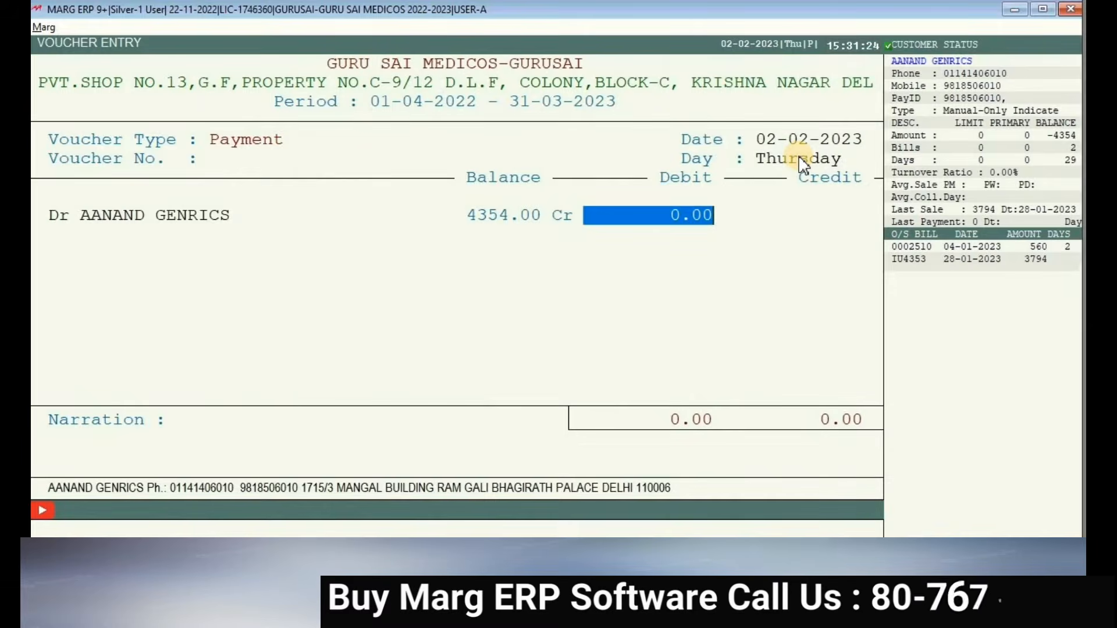
{"action": "type", "text": "3"}
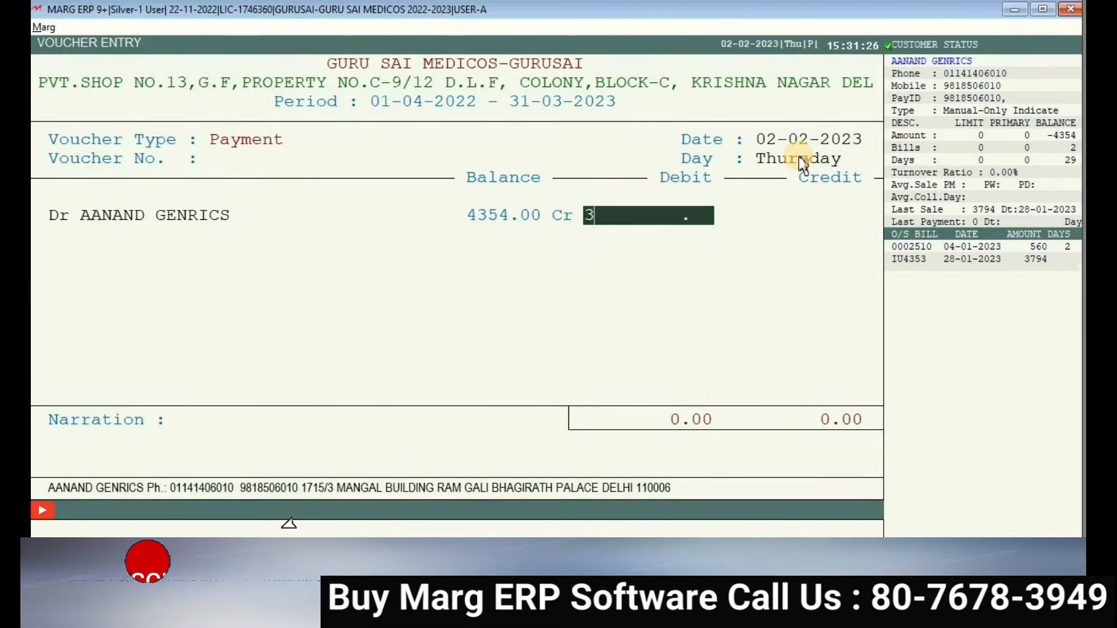
{"action": "type", "text": "000"}
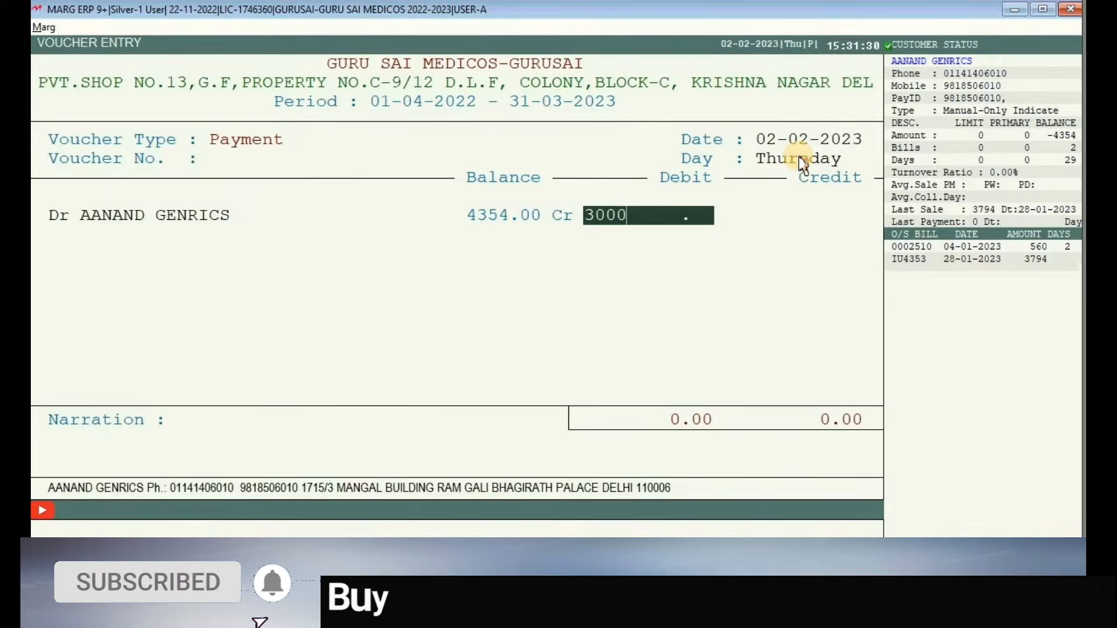
{"action": "key", "text": "Return"}
{"action": "key", "text": "Return"}
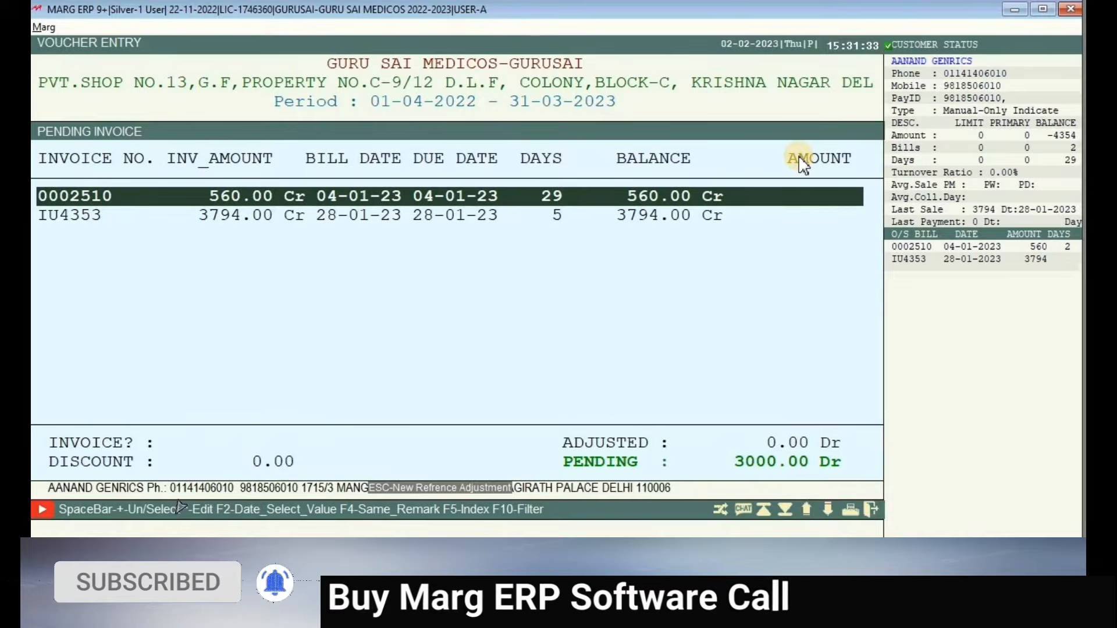
- Adjust the 3000.00 against invoice IU4353 and pay from ICICI BANK
{"action": "key", "text": "Down"}
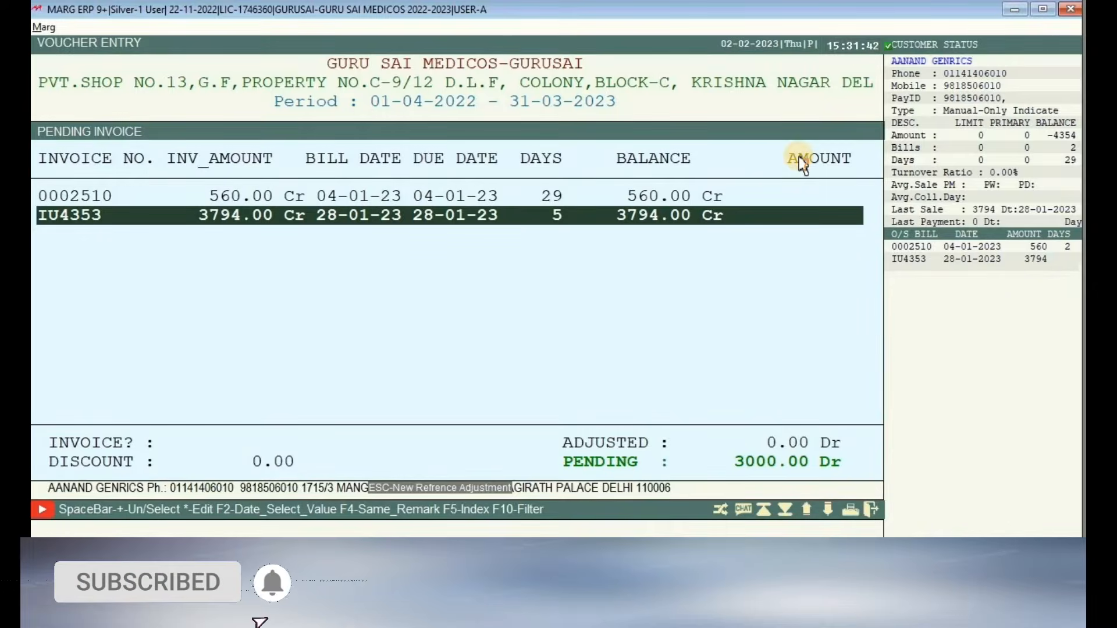
{"action": "key", "text": "Return"}
{"action": "key", "text": "Return"}
{"action": "key", "text": "Return"}
{"action": "key", "text": "Return"}
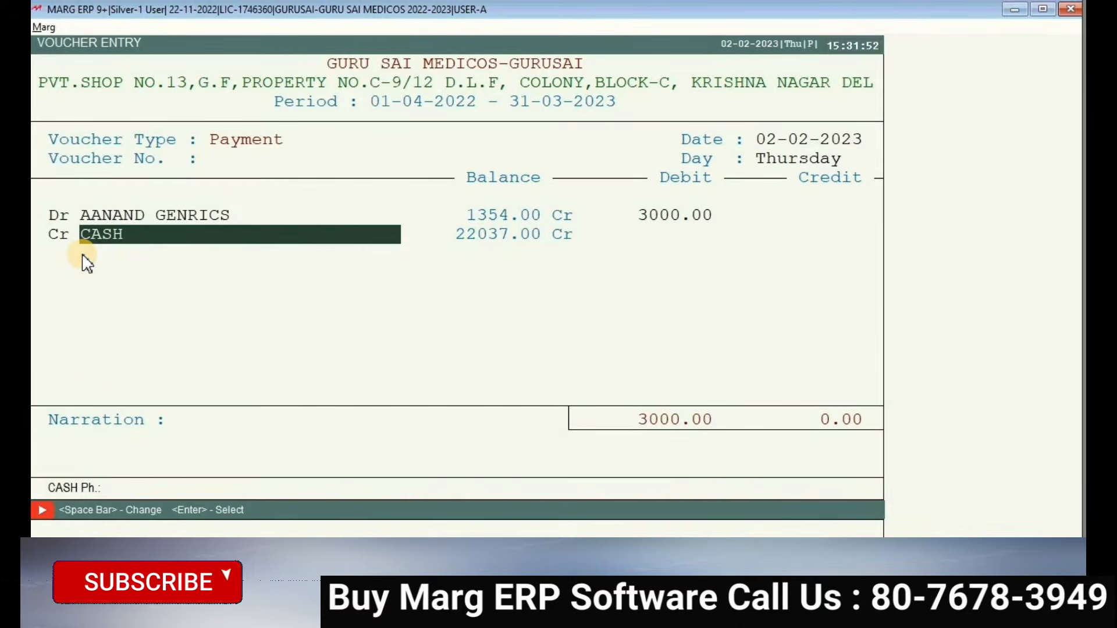
{"action": "key", "text": "space"}
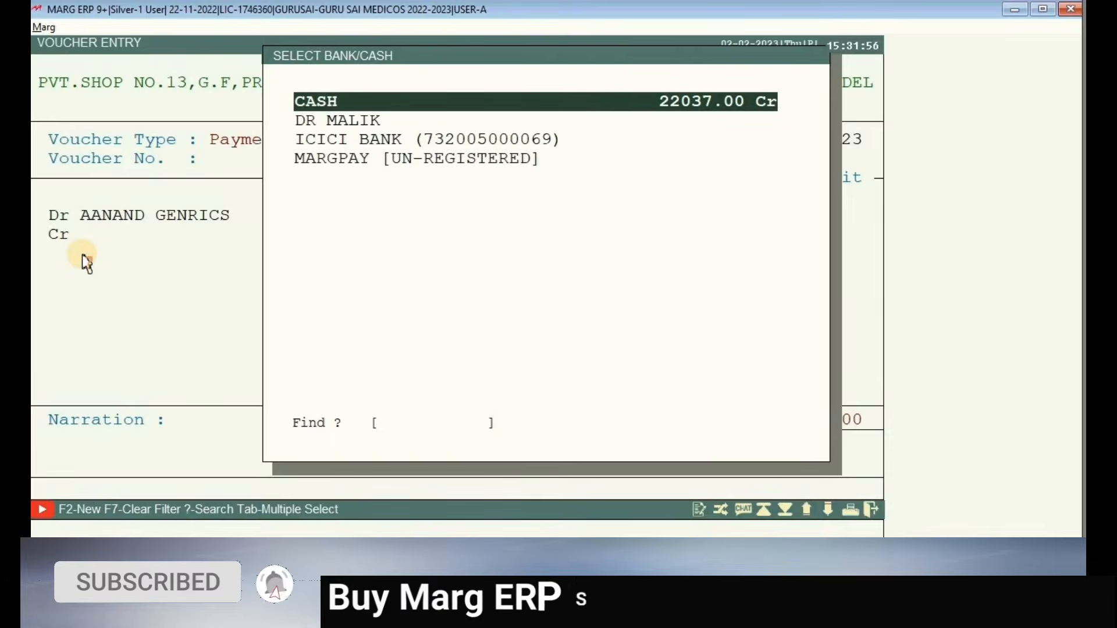
{"action": "key", "text": "Down"}
{"action": "key", "text": "Down"}
{"action": "key", "text": "Down"}
{"action": "key", "text": "Up"}
{"action": "key", "text": "Up"}
{"action": "key", "text": "Up"}
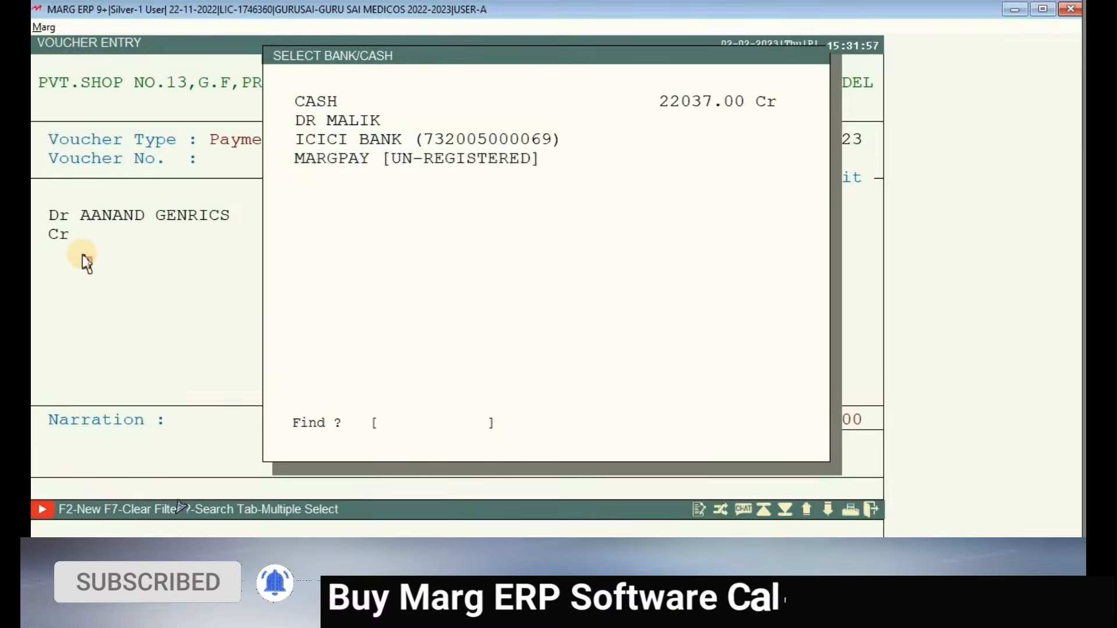
{"action": "key", "text": "Down"}
{"action": "key", "text": "Down"}
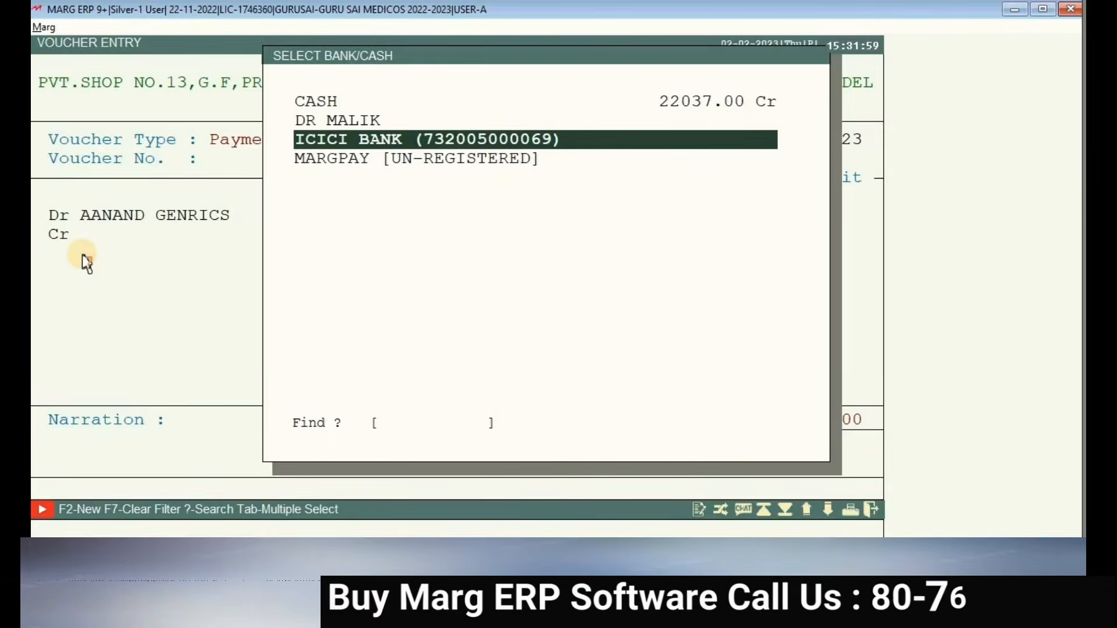
{"action": "key", "text": "Return"}
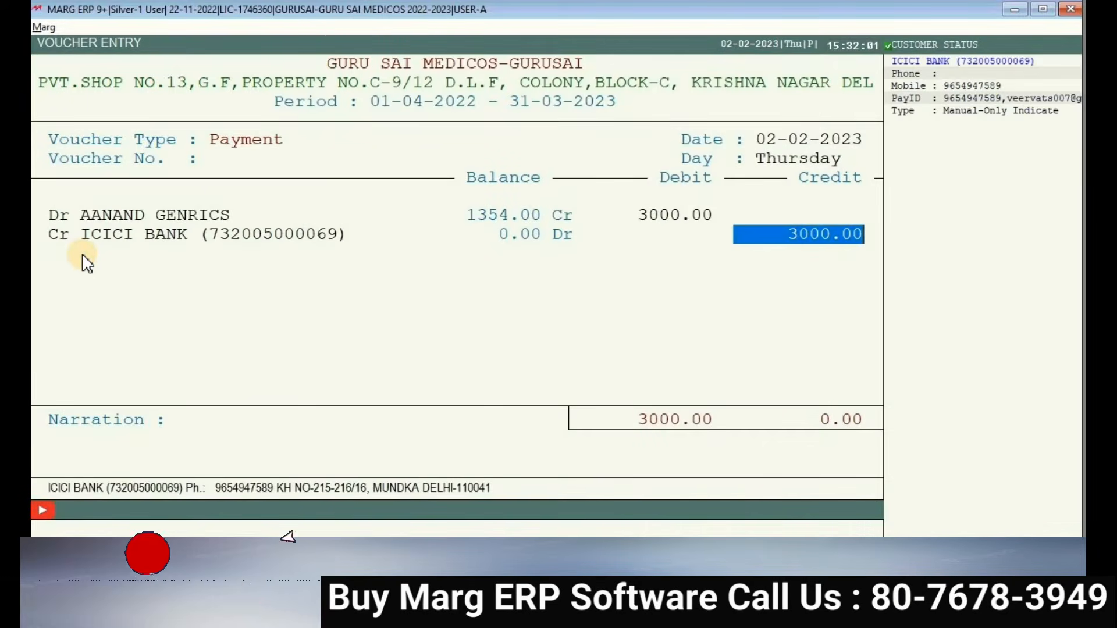
- Enter the cheque number for the 3000.00 bank credit and save the payment voucher
{"action": "key", "text": "Return"}
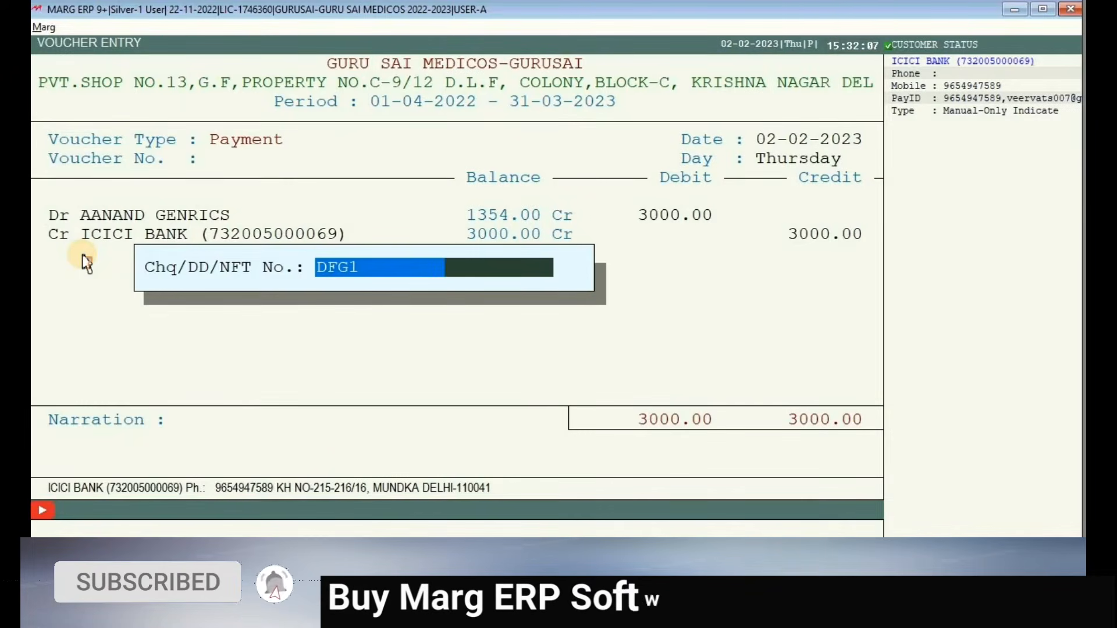
{"action": "type", "text": "8768"}
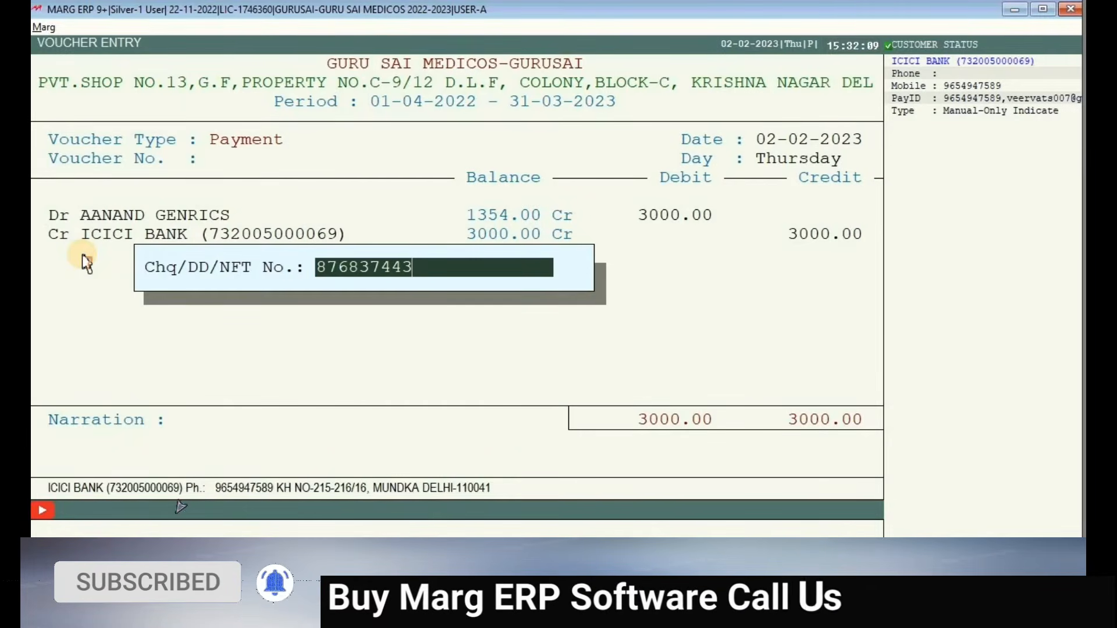
{"action": "type", "text": "37443"}
{"action": "key", "text": "Return"}
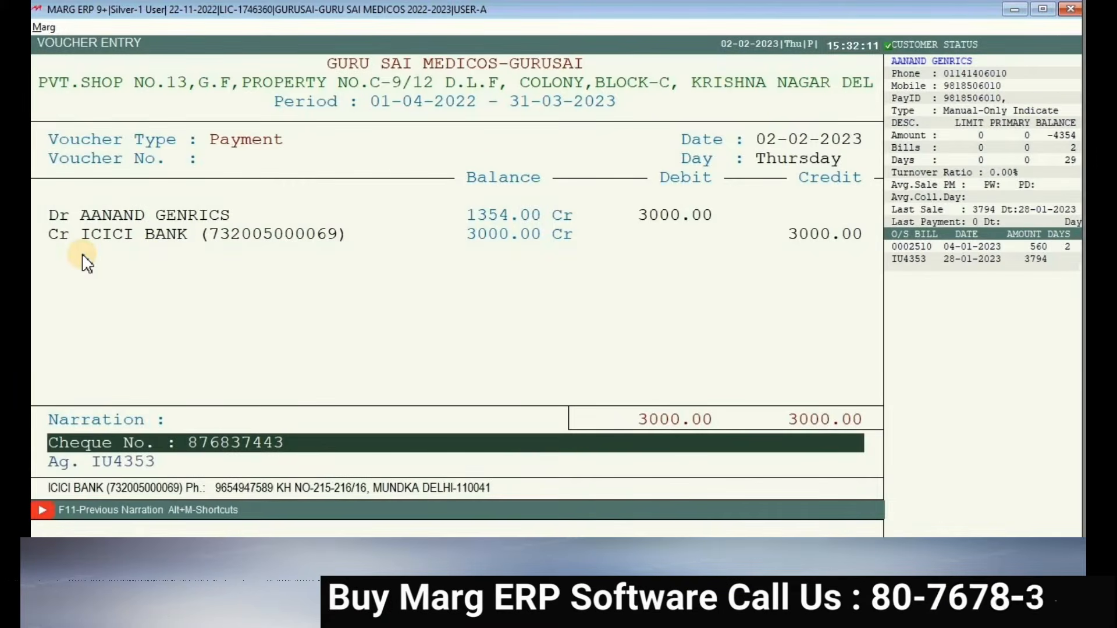
{"action": "key", "text": "Return"}
{"action": "key", "text": "Return"}
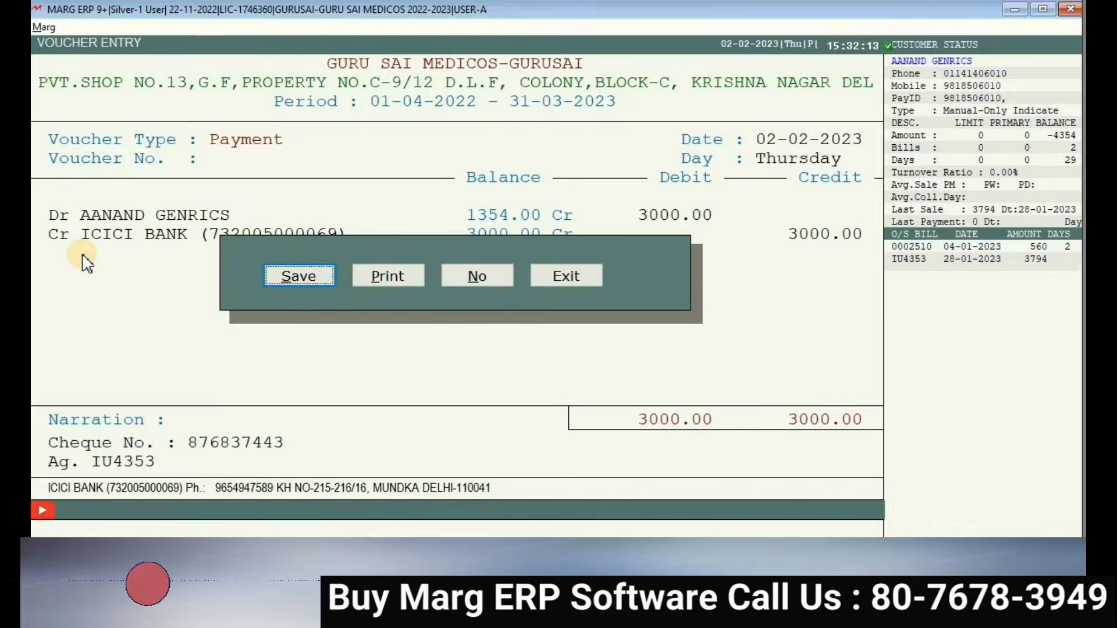
{"action": "key", "text": "Return"}
{"action": "key", "text": "Escape"}
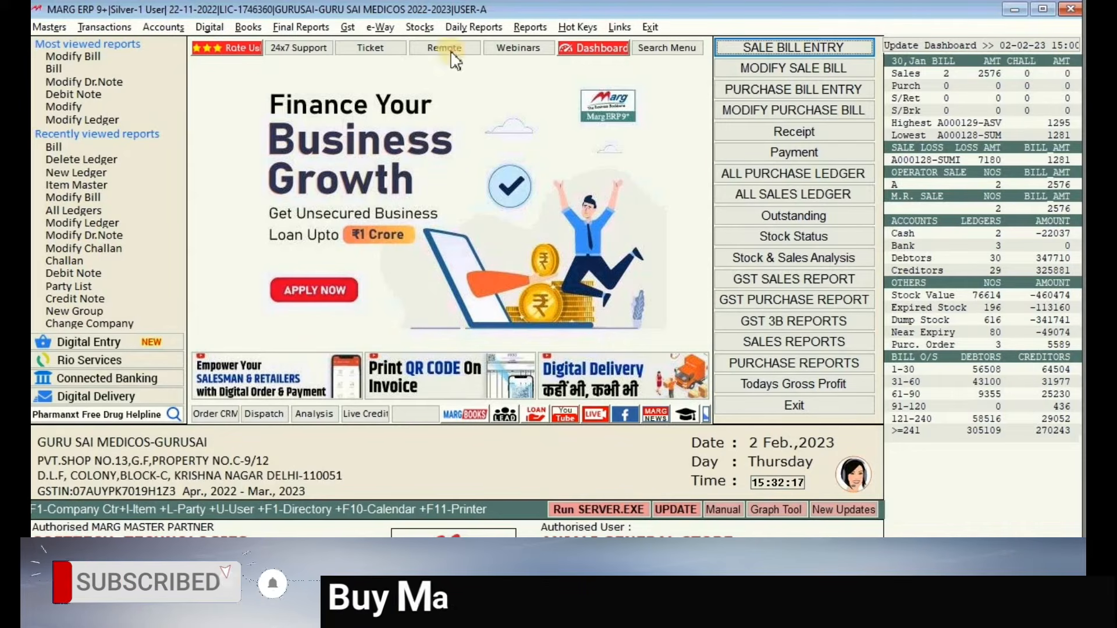
- Open the SUNDRY CREDITORS group in the ALL PURCHASE LEDGER report
{"action": "left_click", "coordinate": [795, 181]}
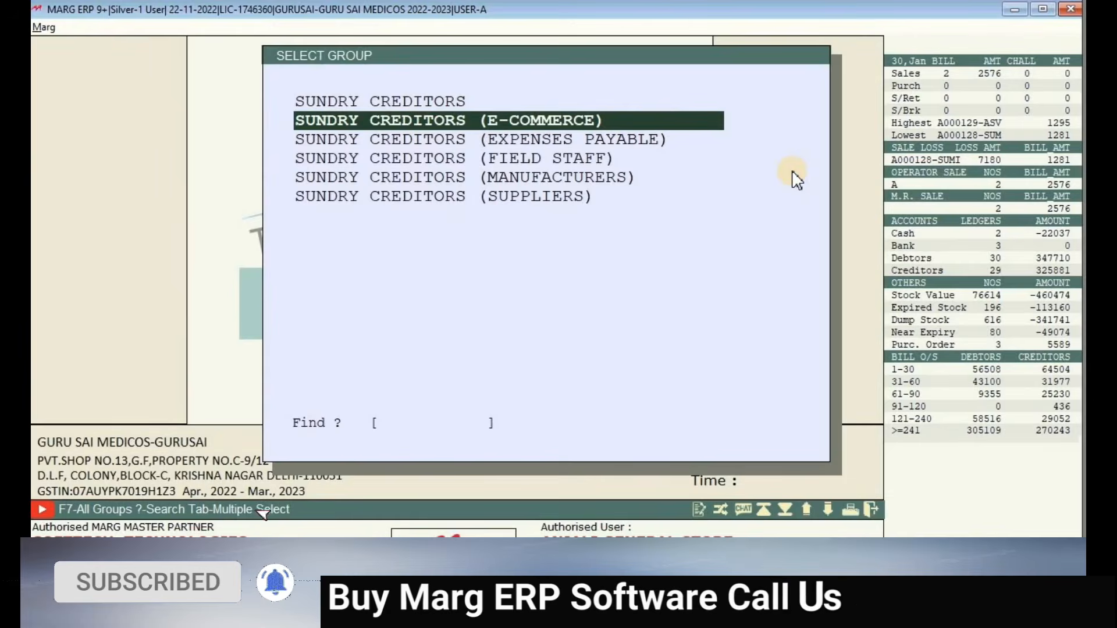
{"action": "key", "text": "Up"}
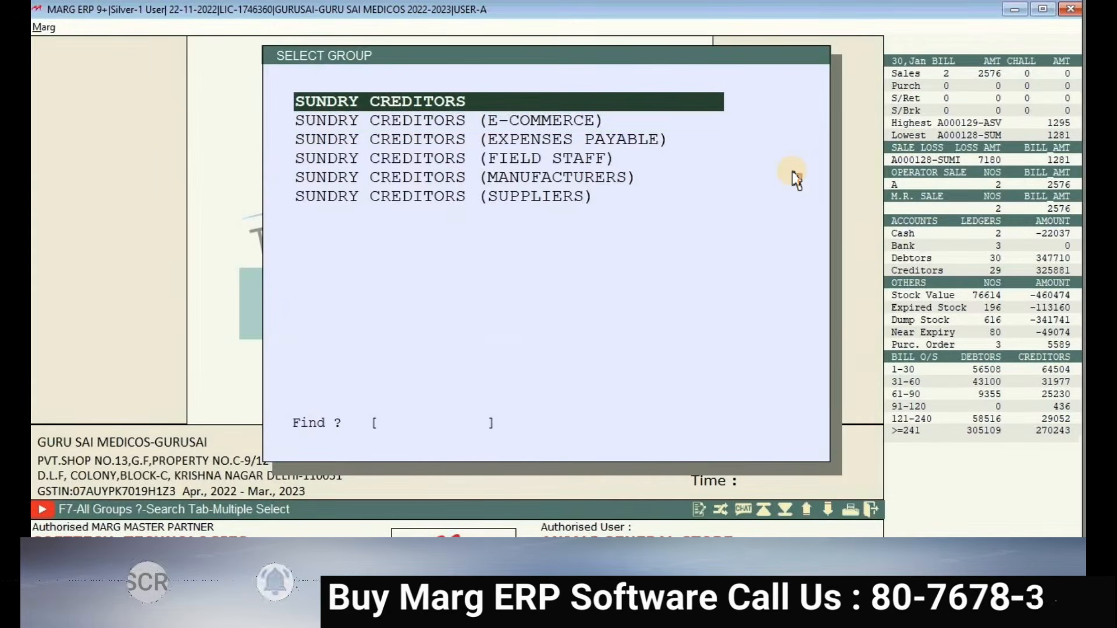
{"action": "key", "text": "Return"}
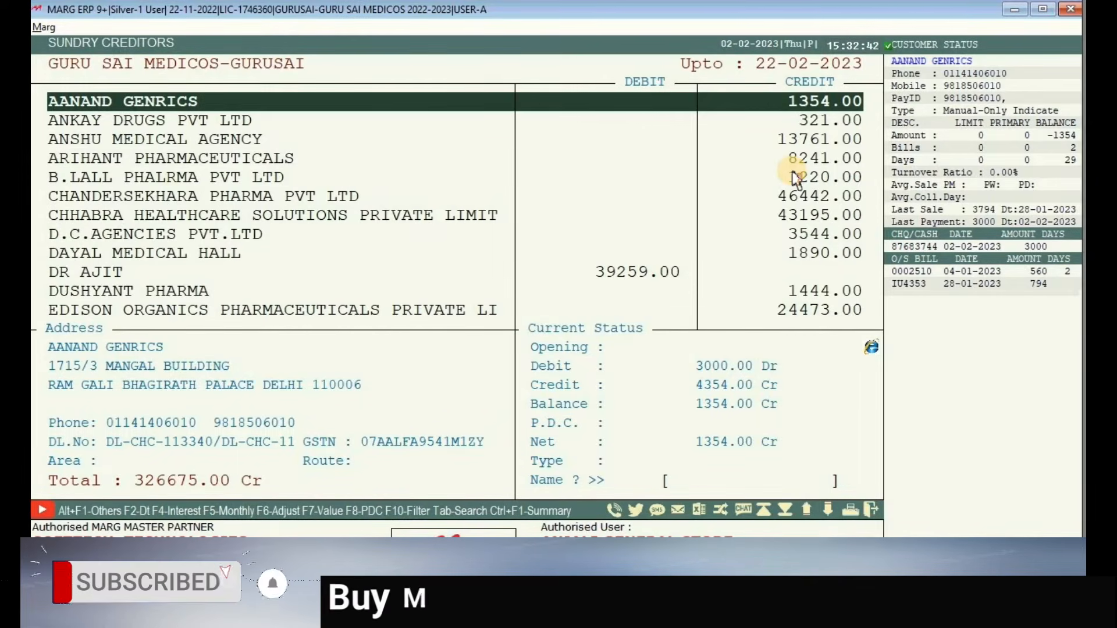
- Review the AANAND GENRICS ledger entries, closing at 1354.00 Cr, and open purchase bill IU4353
{"action": "key", "text": "Return"}
{"action": "key", "text": "Return"}
{"action": "key", "text": "Return"}
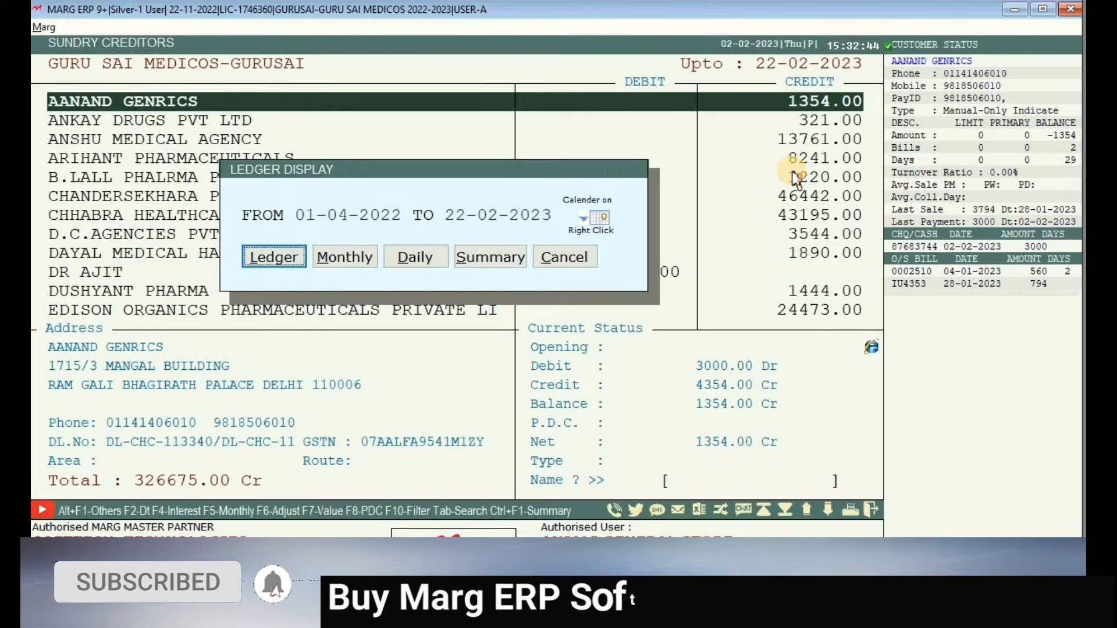
{"action": "key", "text": "Return"}
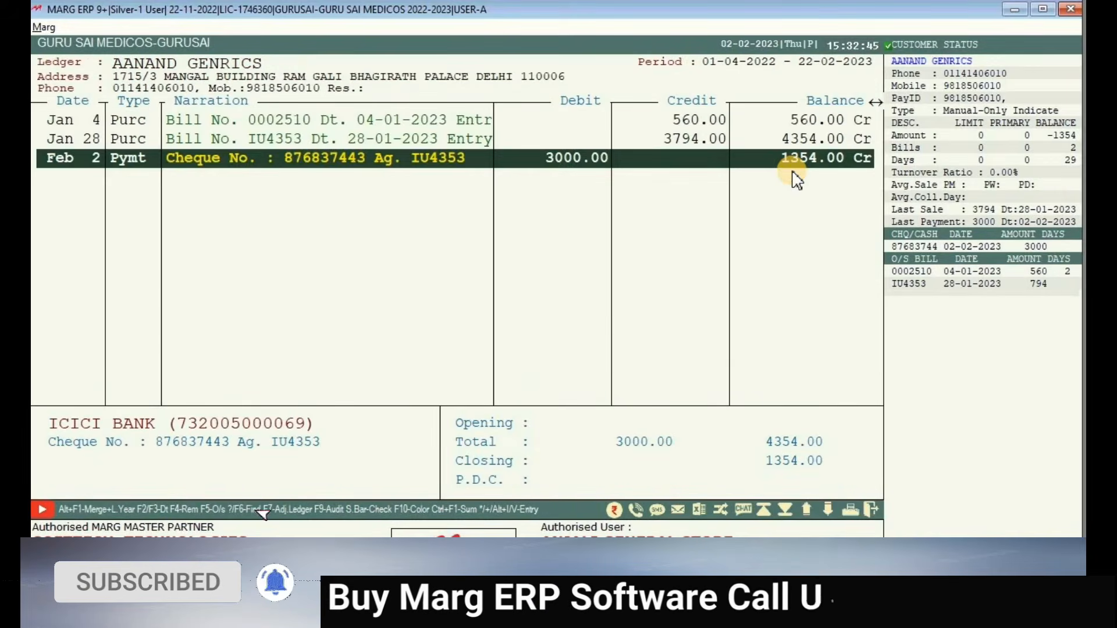
{"action": "key", "text": "Up"}
{"action": "key", "text": "Up"}
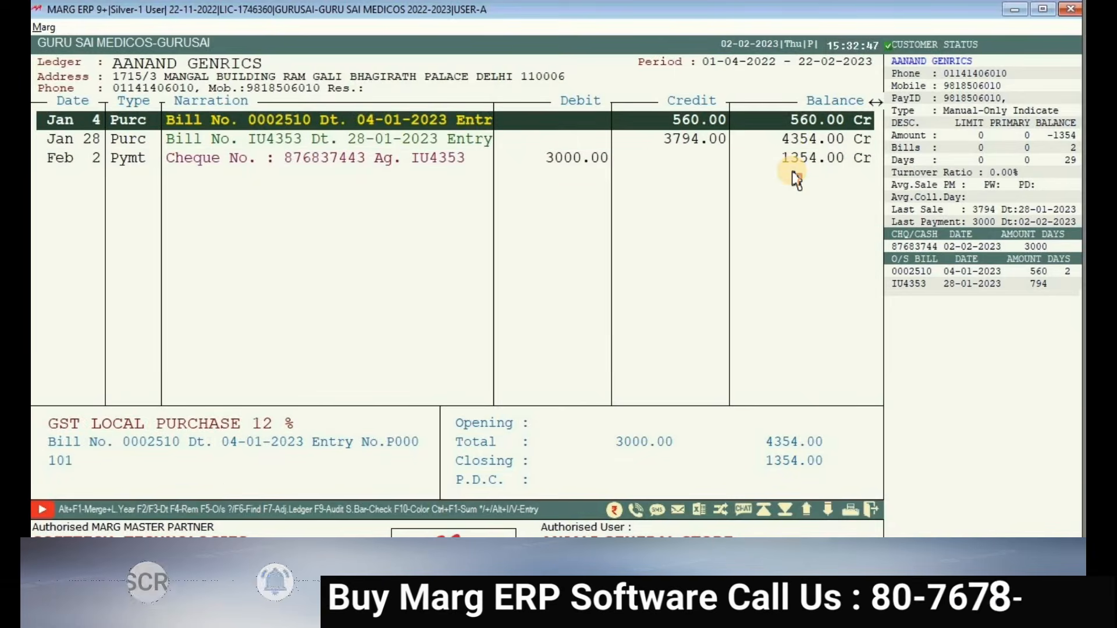
{"action": "key", "text": "Down"}
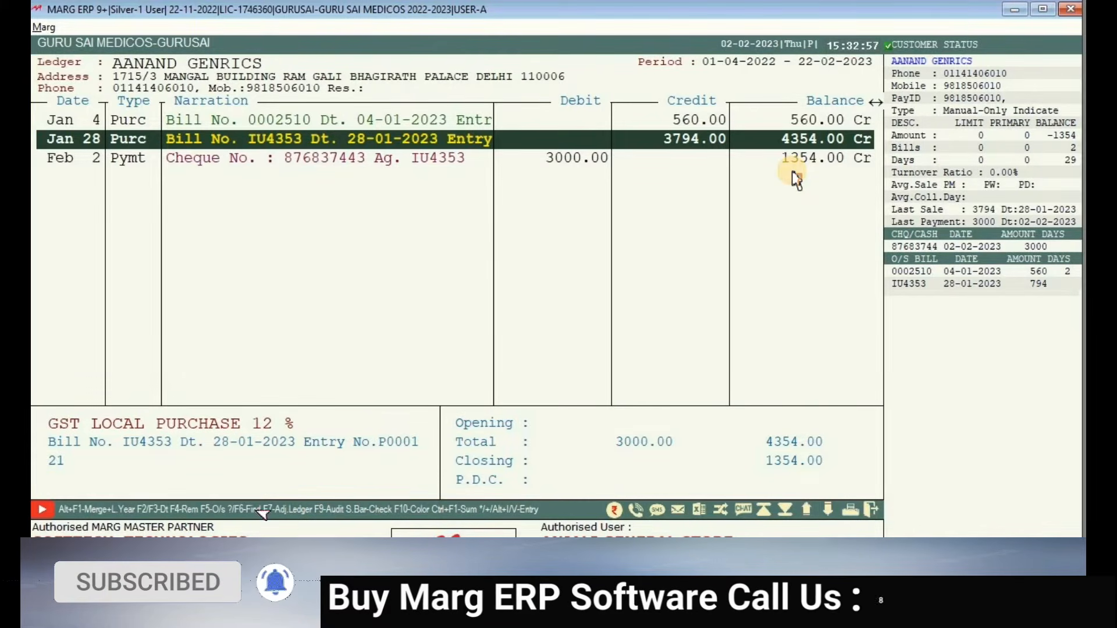
{"action": "key", "text": "Down"}
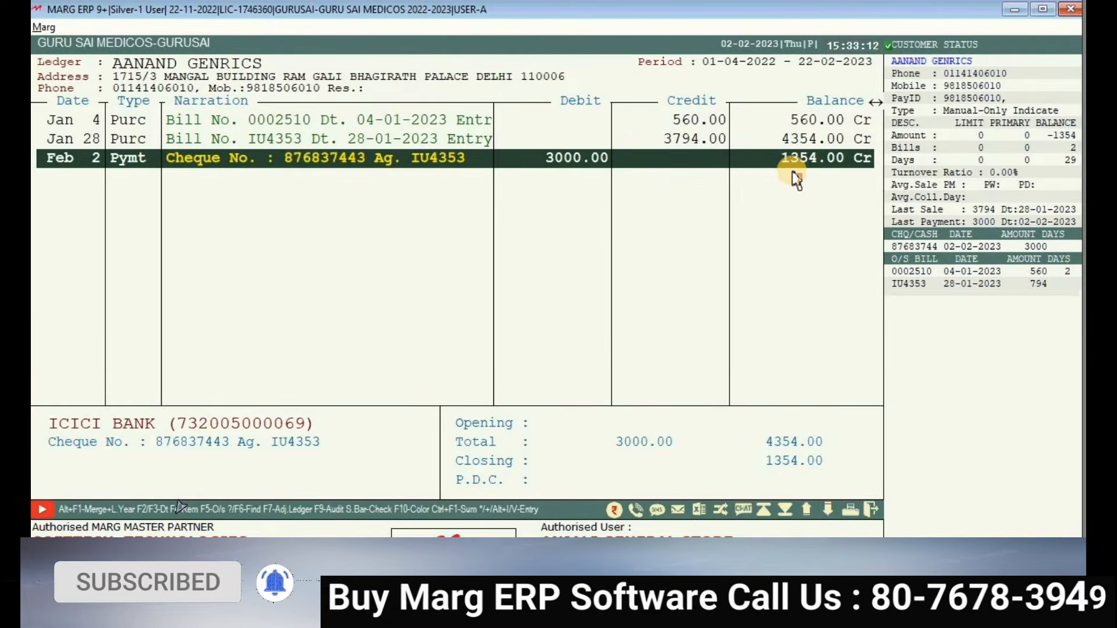
{"action": "key", "text": "Up"}
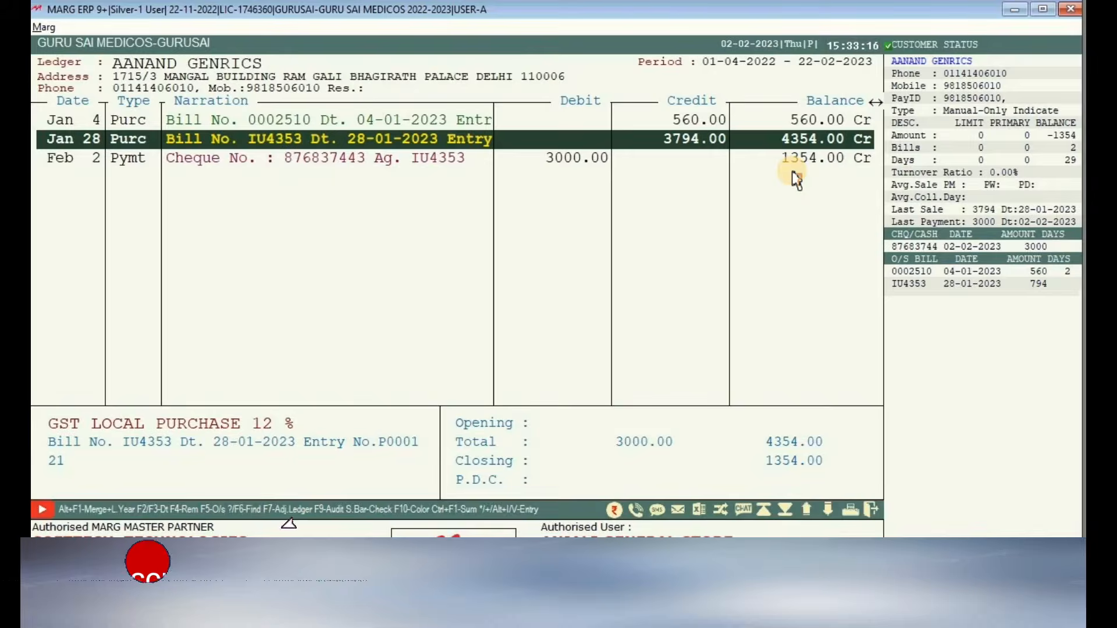
{"action": "key", "text": "Return"}
- Delete purchase bill IU4353, confirming past the 3000 adjusted-payment warning
{"action": "key", "text": "Right"}
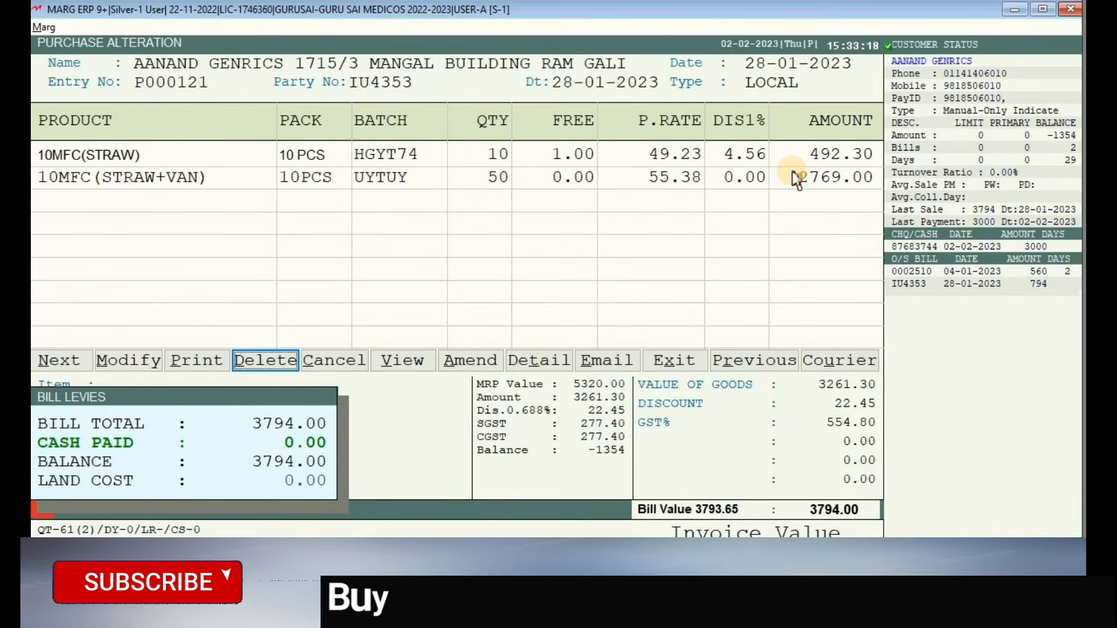
{"action": "key", "text": "Return"}
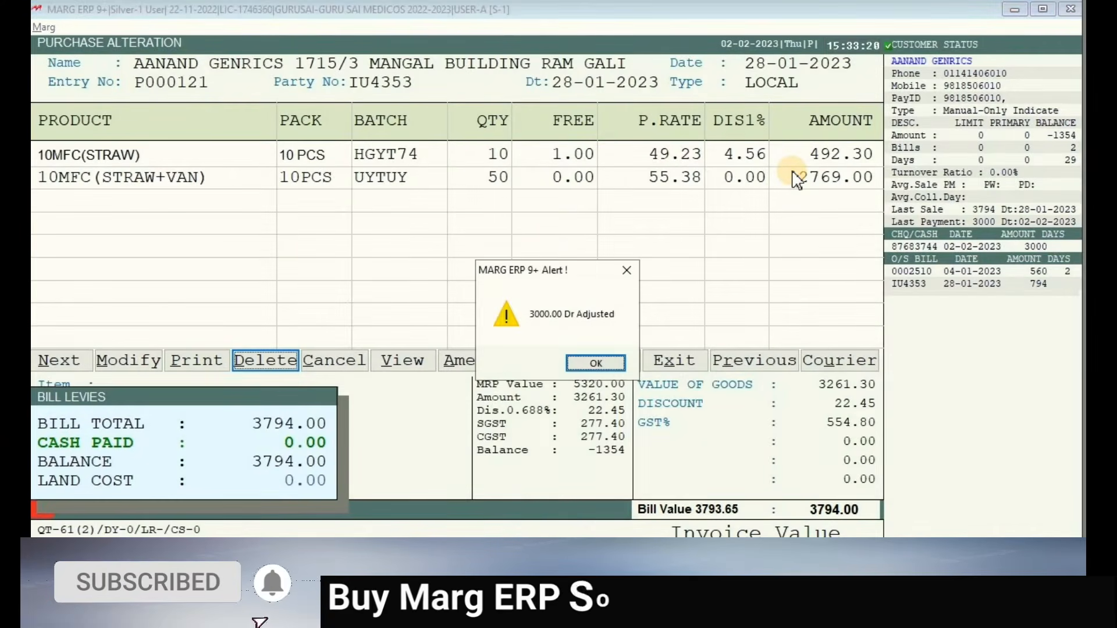
{"action": "key", "text": "Return"}
{"action": "key", "text": "Right"}
{"action": "key", "text": "Return"}
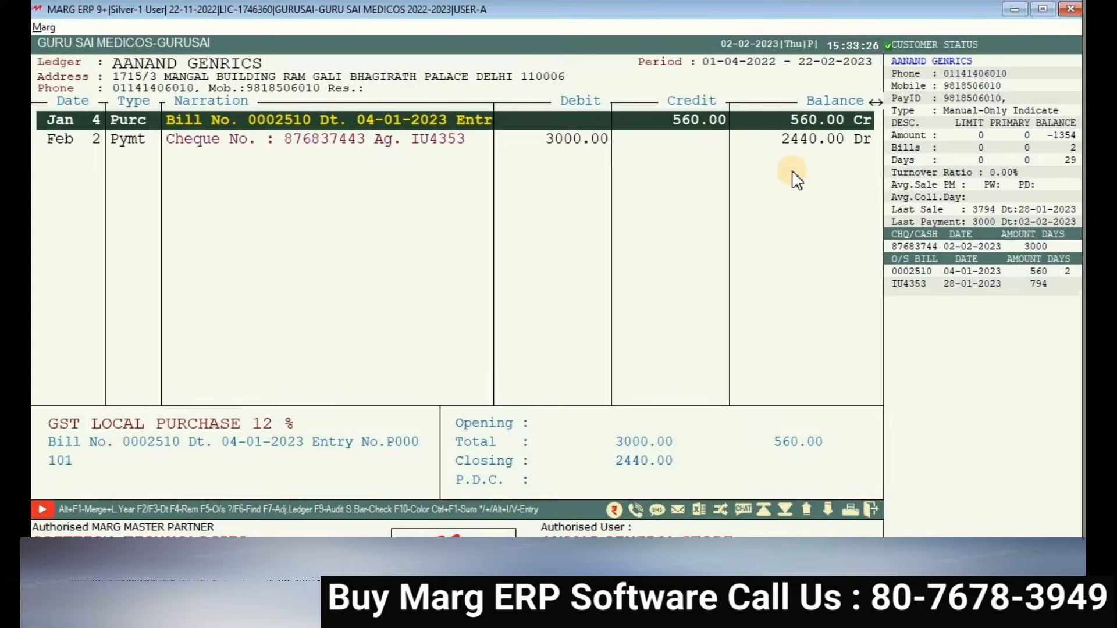
- Delete the Feb 2 cheque payment voucher of 3000 and return to the dashboard
{"action": "key", "text": "Down"}
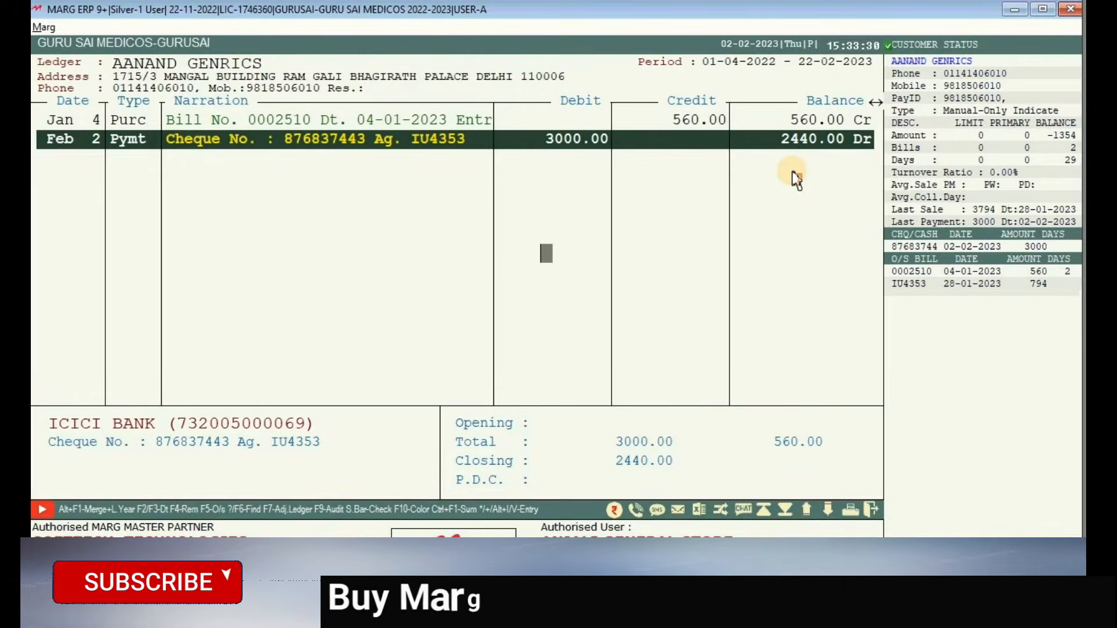
{"action": "key", "text": "Return"}
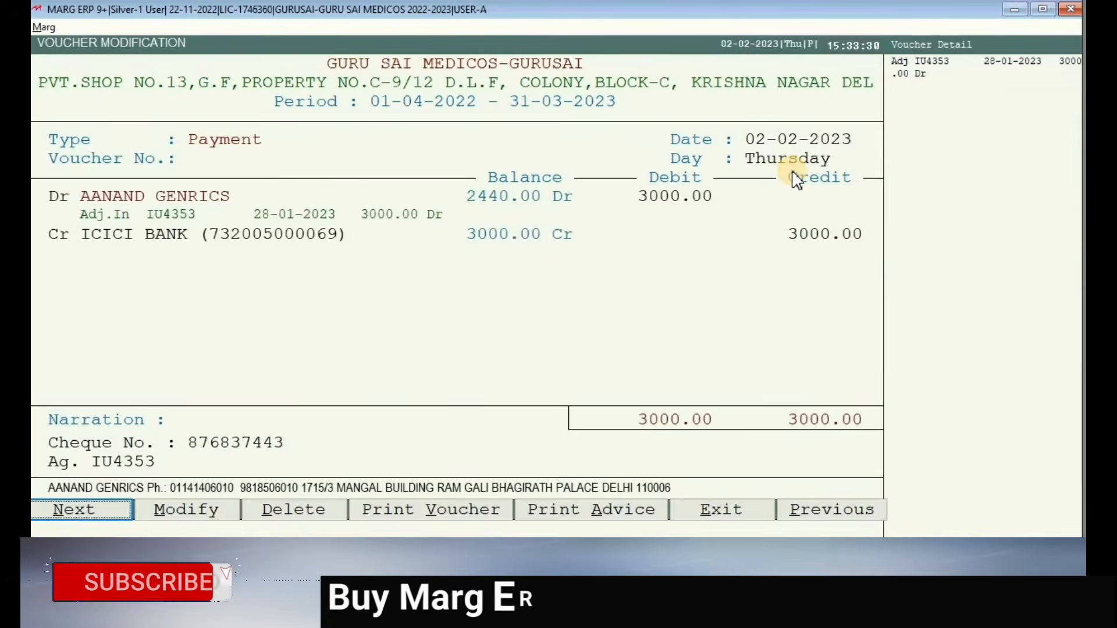
{"action": "left_click", "coordinate": [294, 510]}
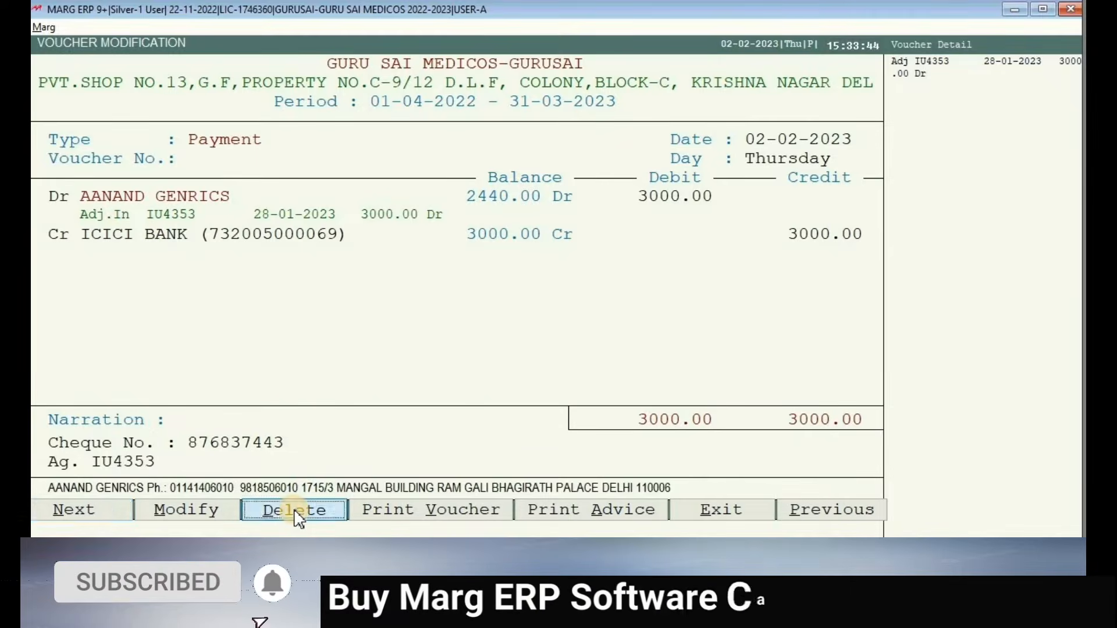
{"action": "key", "text": "Right"}
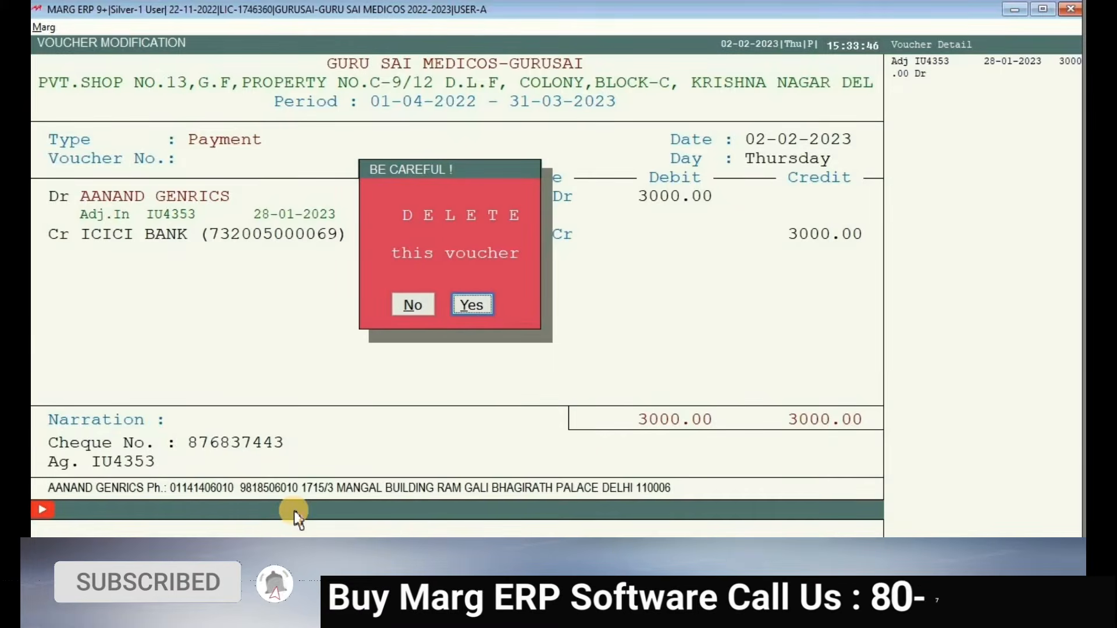
{"action": "key", "text": "Return"}
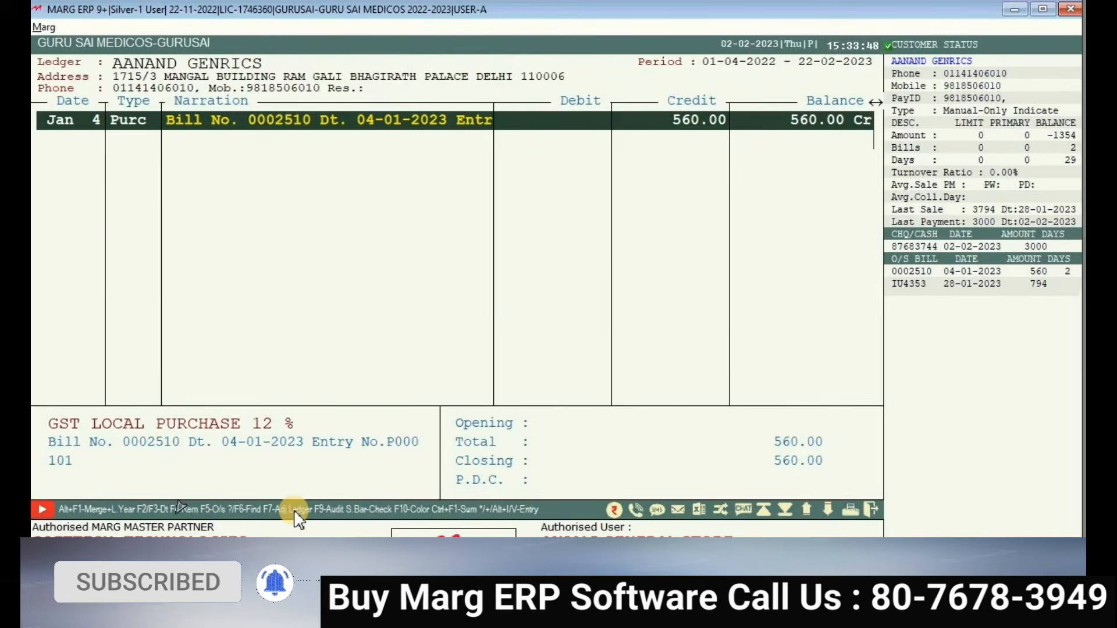
{"action": "key", "text": "Escape"}
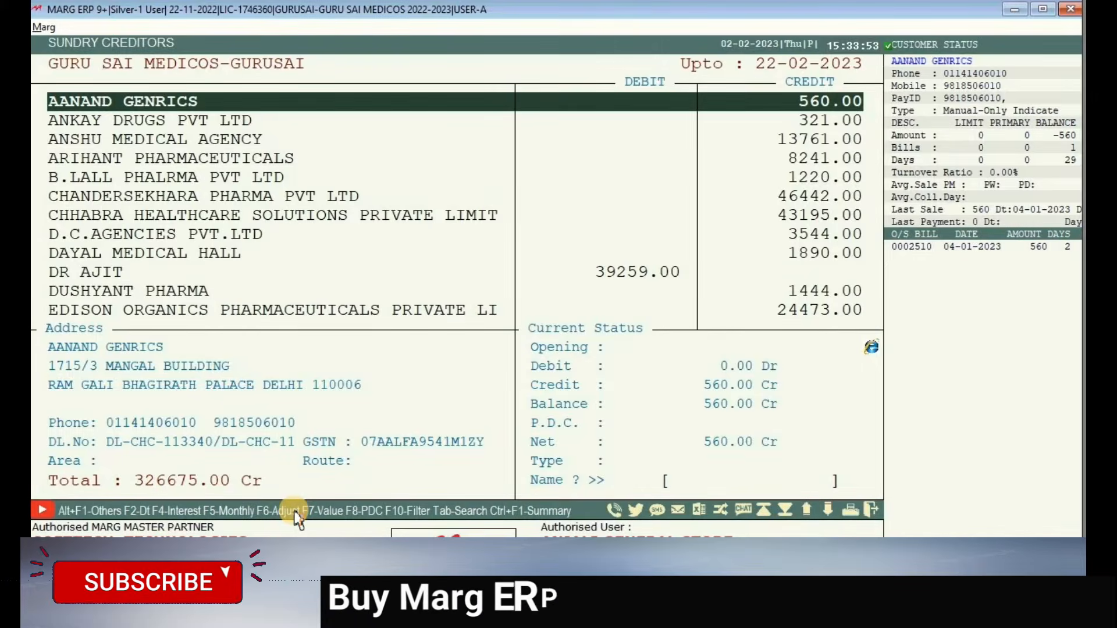
{"action": "key", "text": "Escape"}
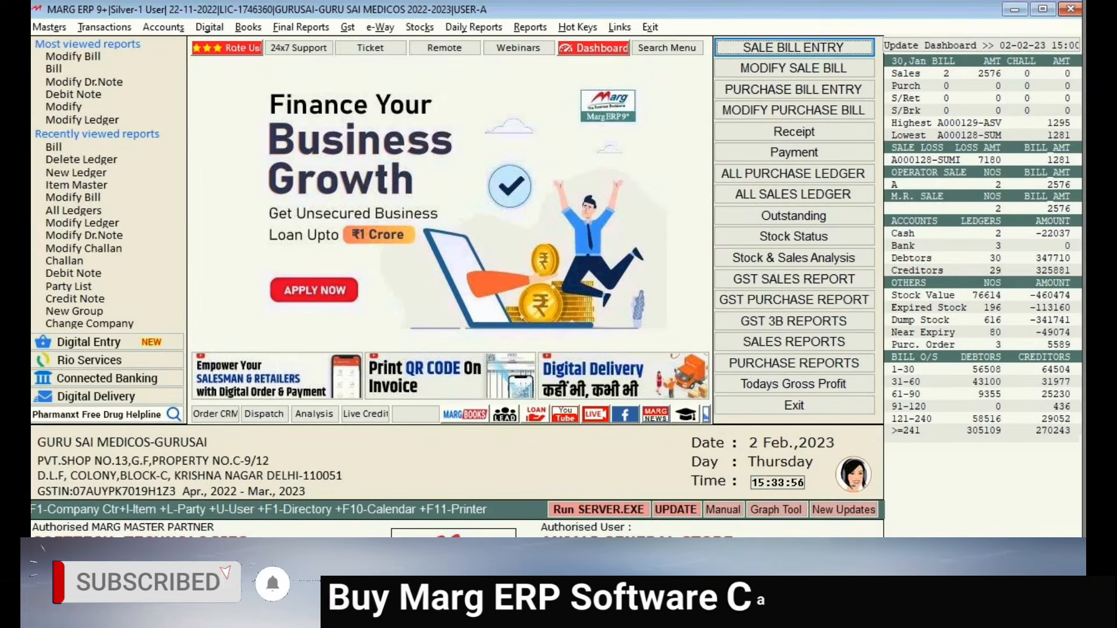
{"action": "left_click", "coordinate": [1017, 12]}
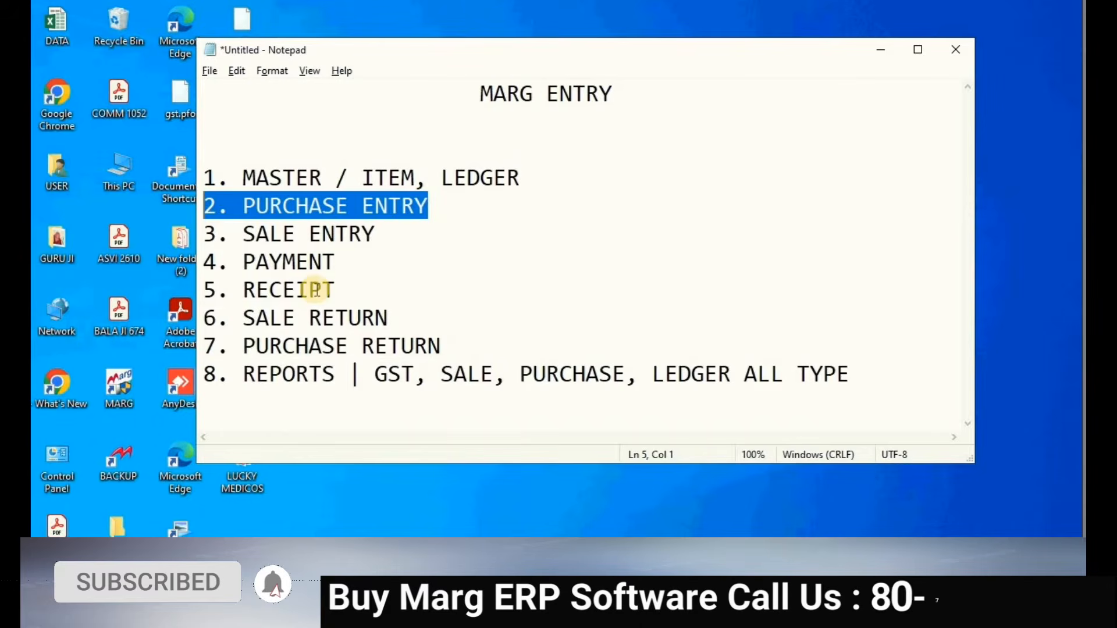
{"action": "left_click", "coordinate": [395, 238]}
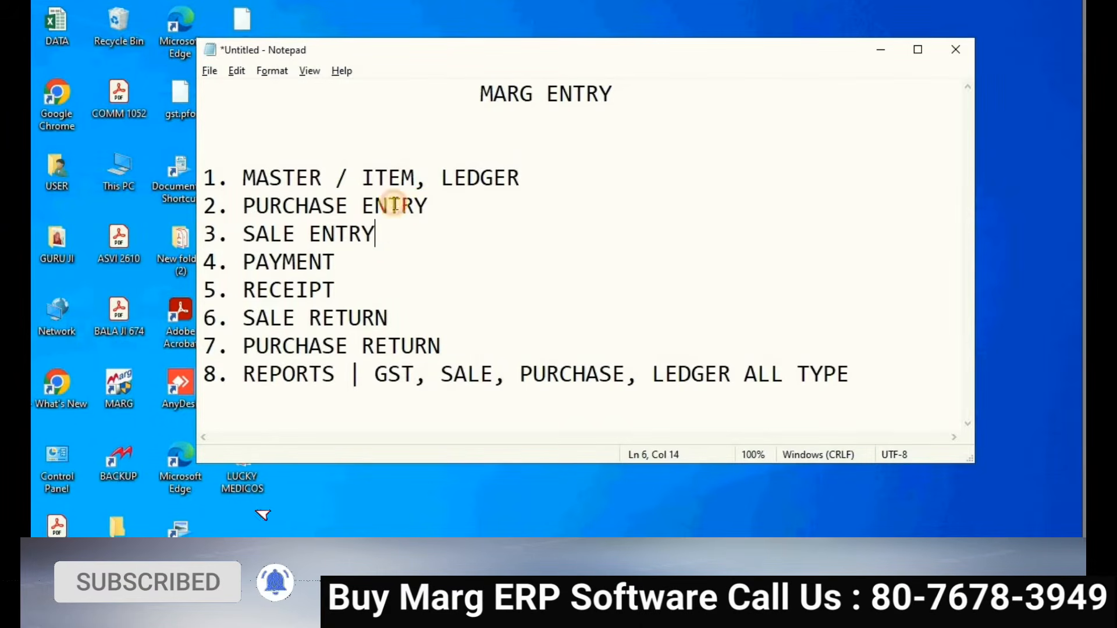
{"action": "left_click_drag", "start_coordinate": [266, 196], "coordinate": [219, 200]}
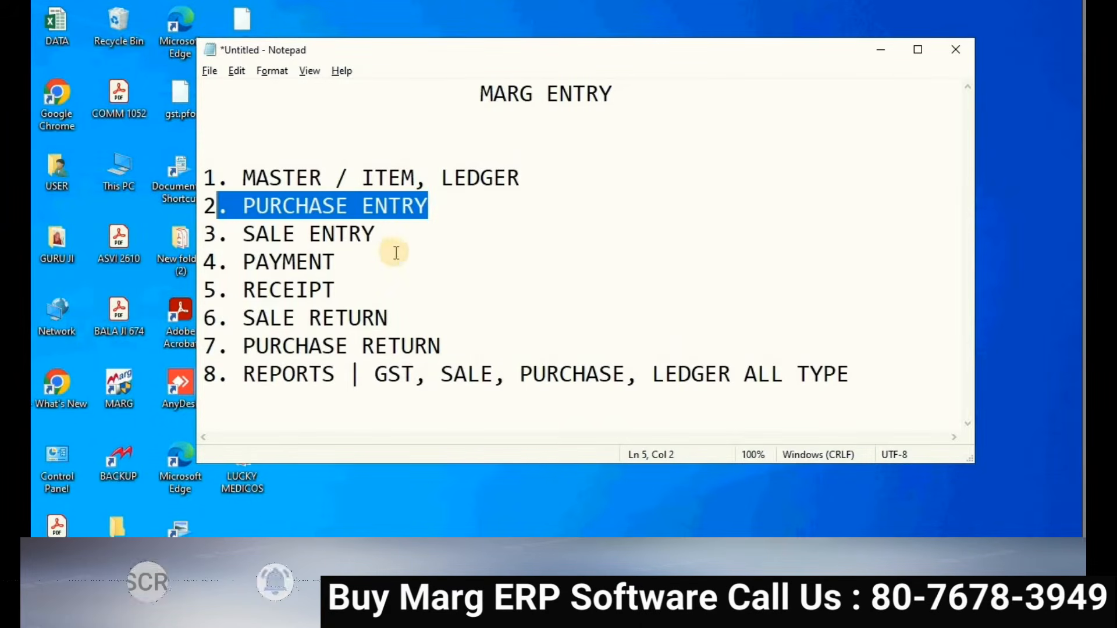
{"action": "left_click_drag", "start_coordinate": [335, 262], "coordinate": [243, 262]}
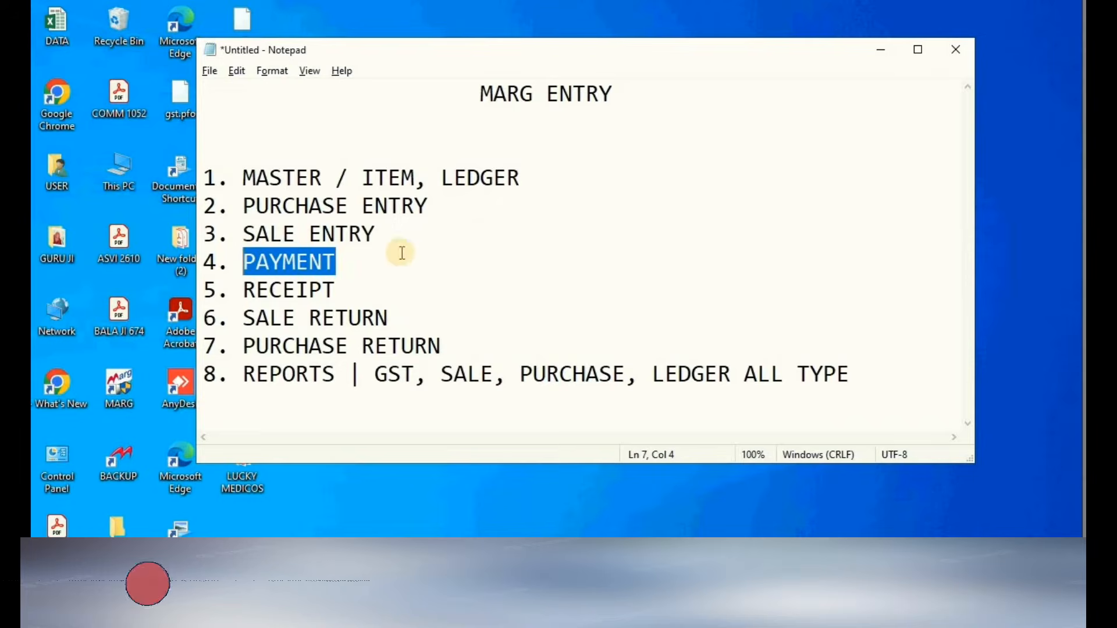
{"action": "left_click_drag", "start_coordinate": [376, 233], "coordinate": [256, 234]}
{"action": "left_click_drag", "start_coordinate": [336, 289], "coordinate": [240, 291]}
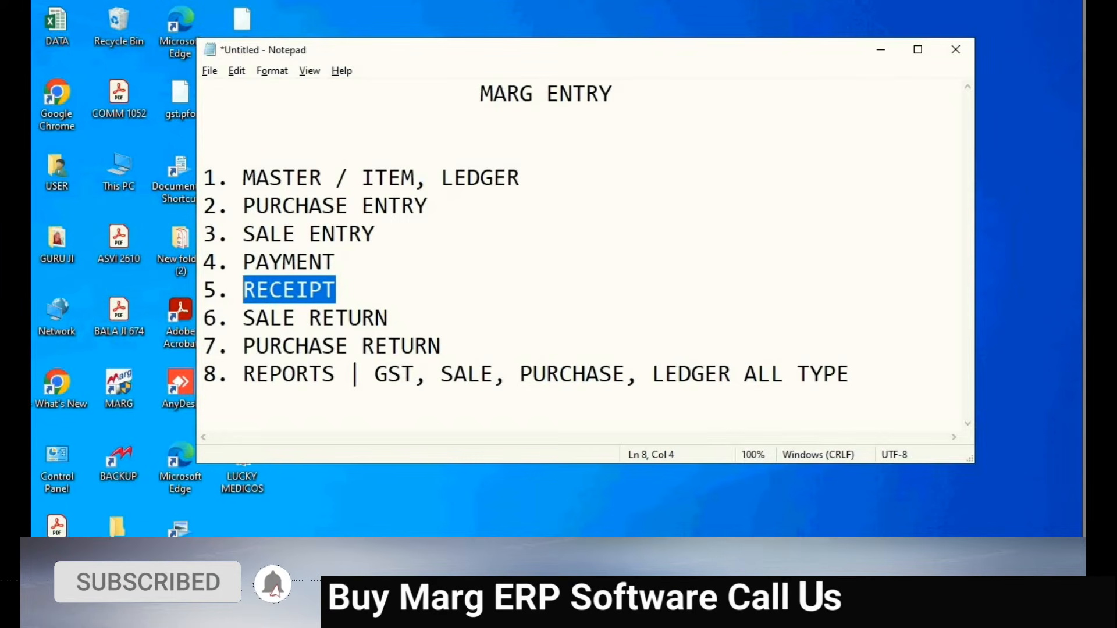
{"action": "mouse_move", "coordinate": [608, 605]}
{"action": "left_click", "coordinate": [609, 544]}
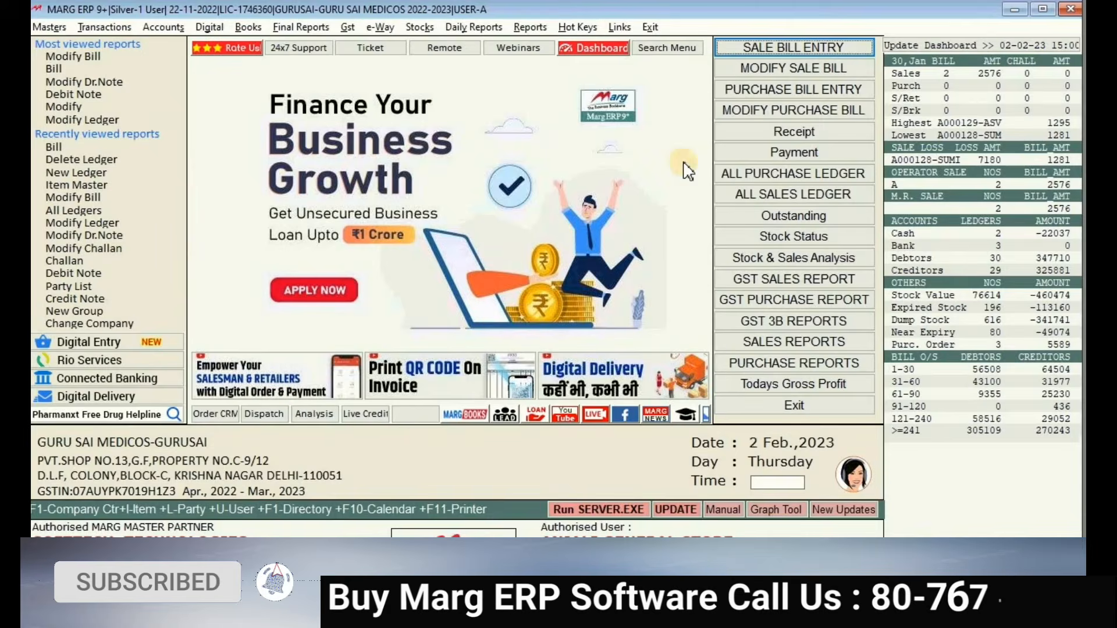
- Bring up a blank Sale Entry form dated 02-02-2023 via SALE BILL ENTRY
{"action": "left_click", "coordinate": [817, 48]}
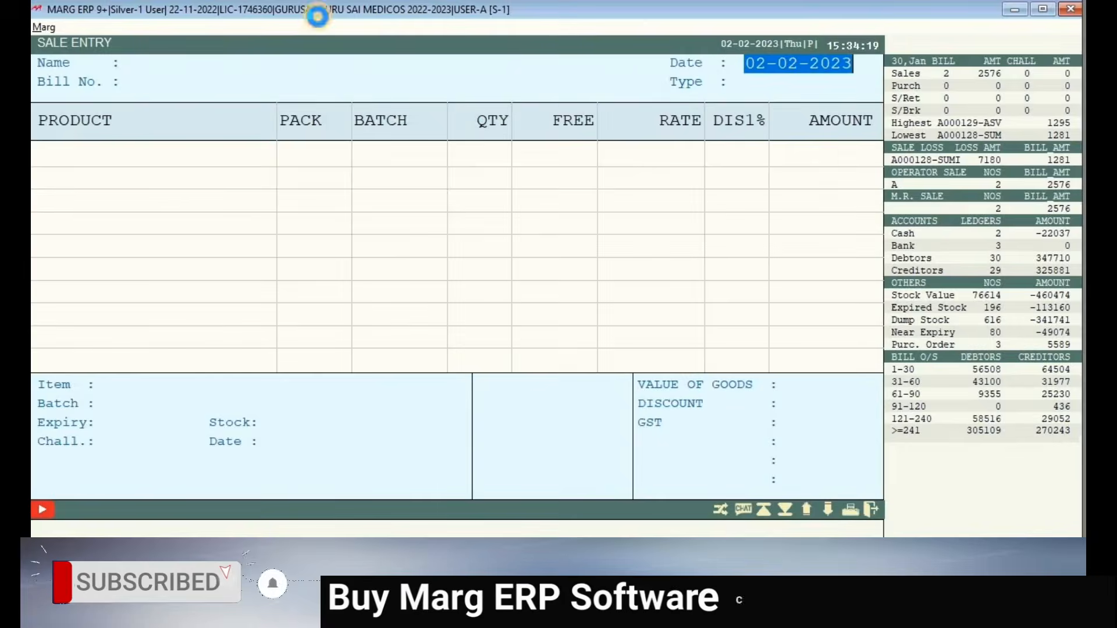
{"action": "key", "text": "Escape"}
{"action": "left_click", "coordinate": [102, 26]}
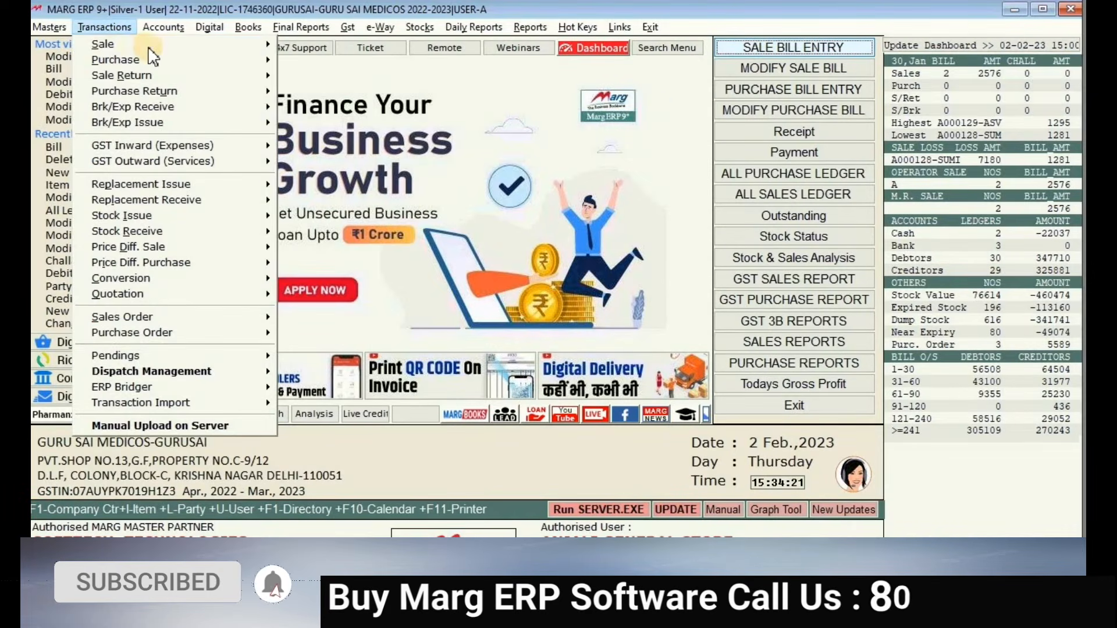
{"action": "left_click", "coordinate": [117, 44]}
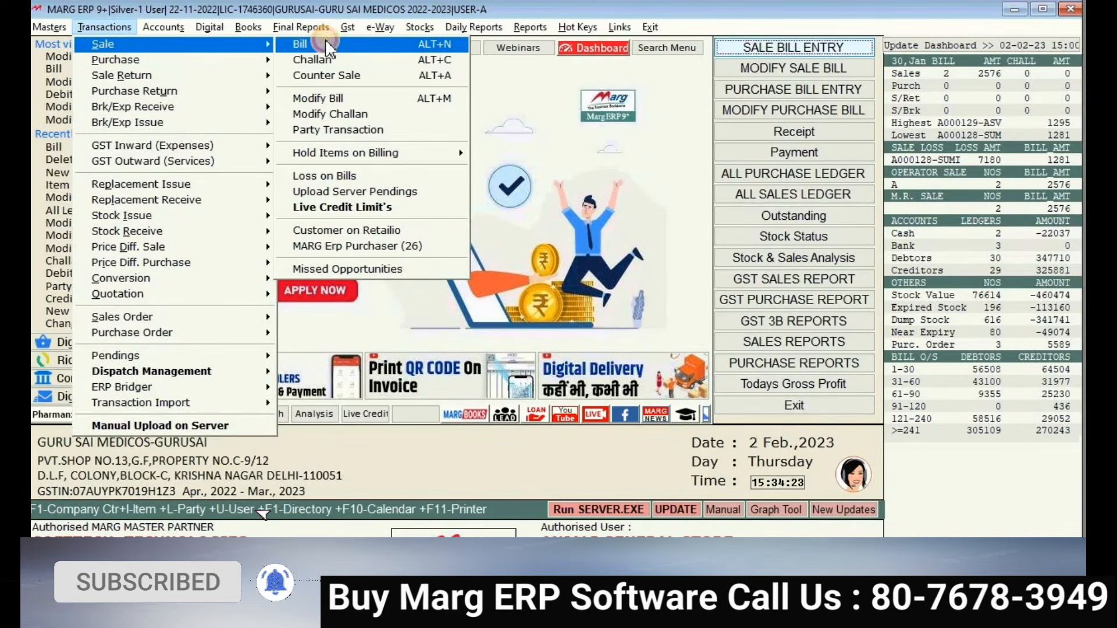
{"action": "left_click", "coordinate": [324, 39]}
{"action": "key", "text": "Escape"}
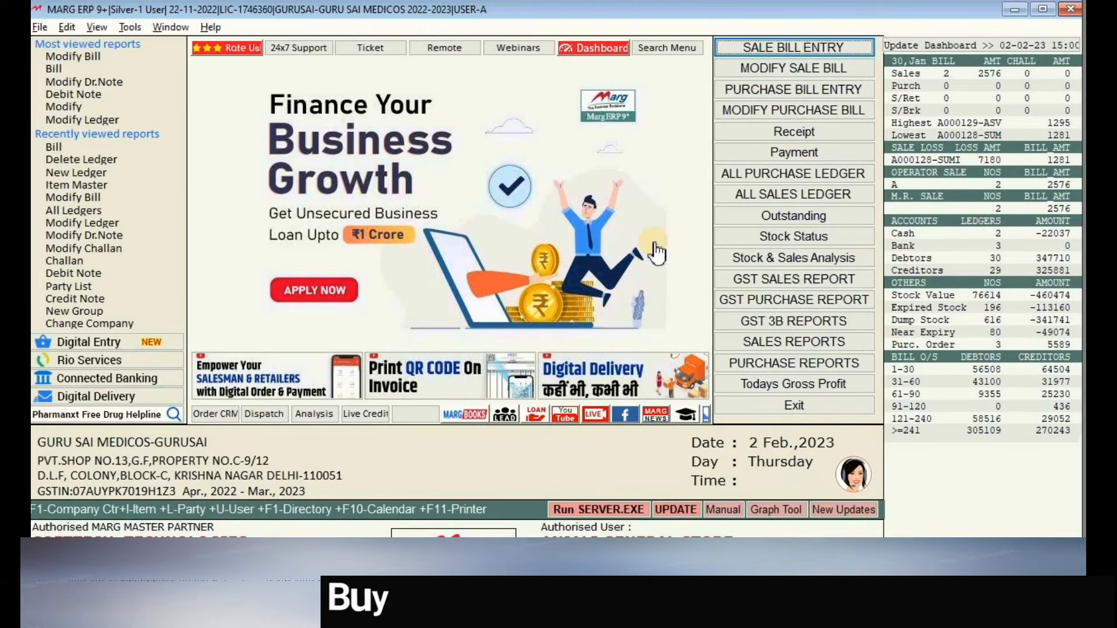
{"action": "key", "text": "Return"}
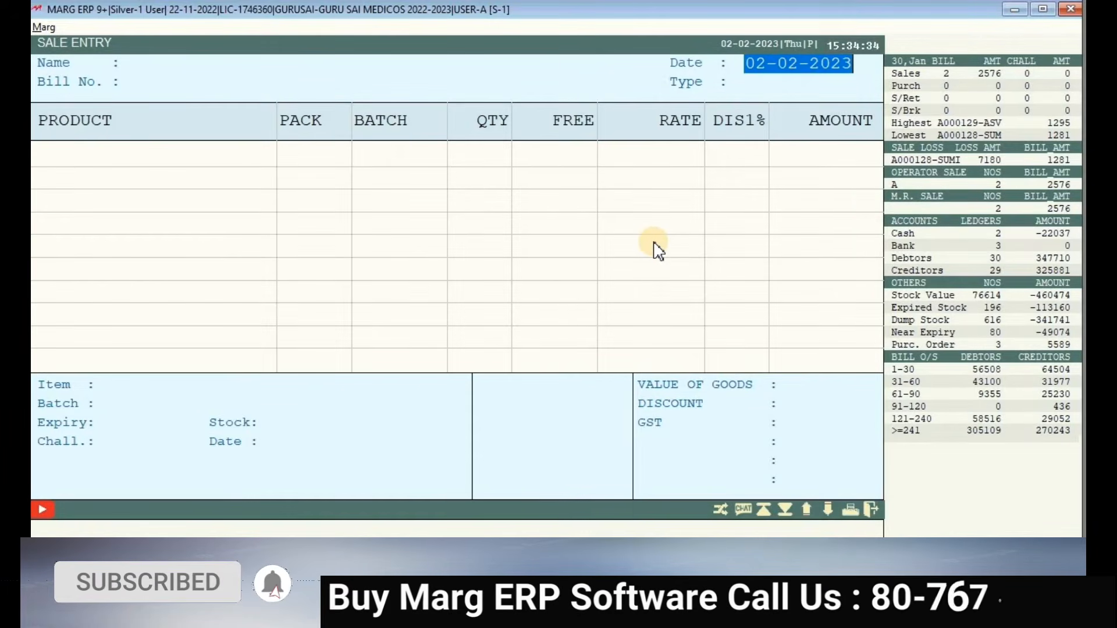
{"action": "key", "text": "Escape"}
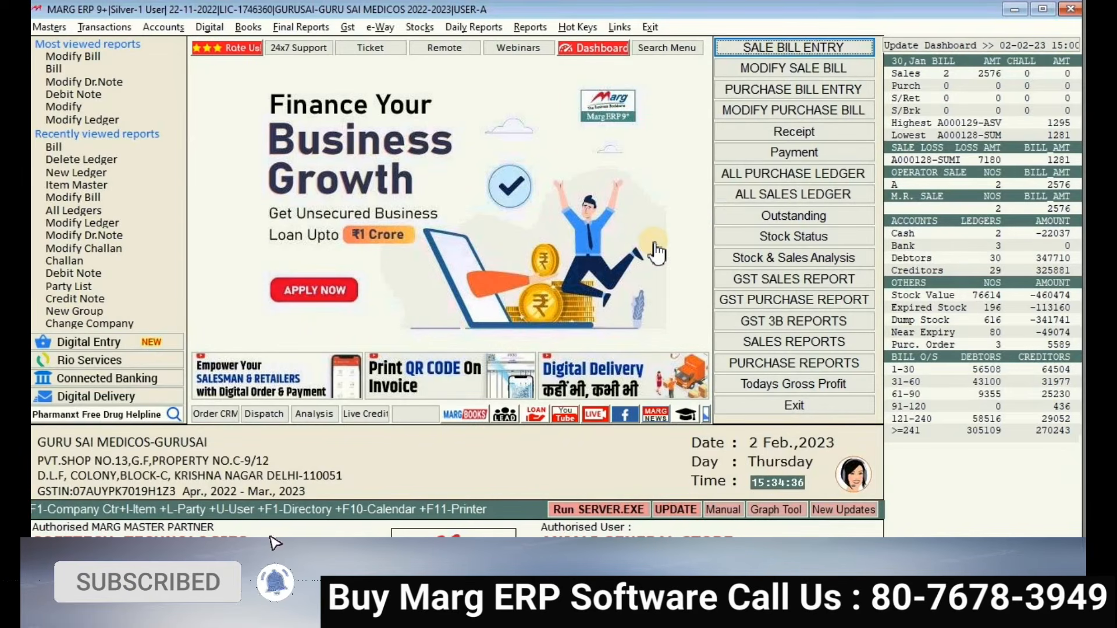
{"action": "left_click", "coordinate": [799, 48]}
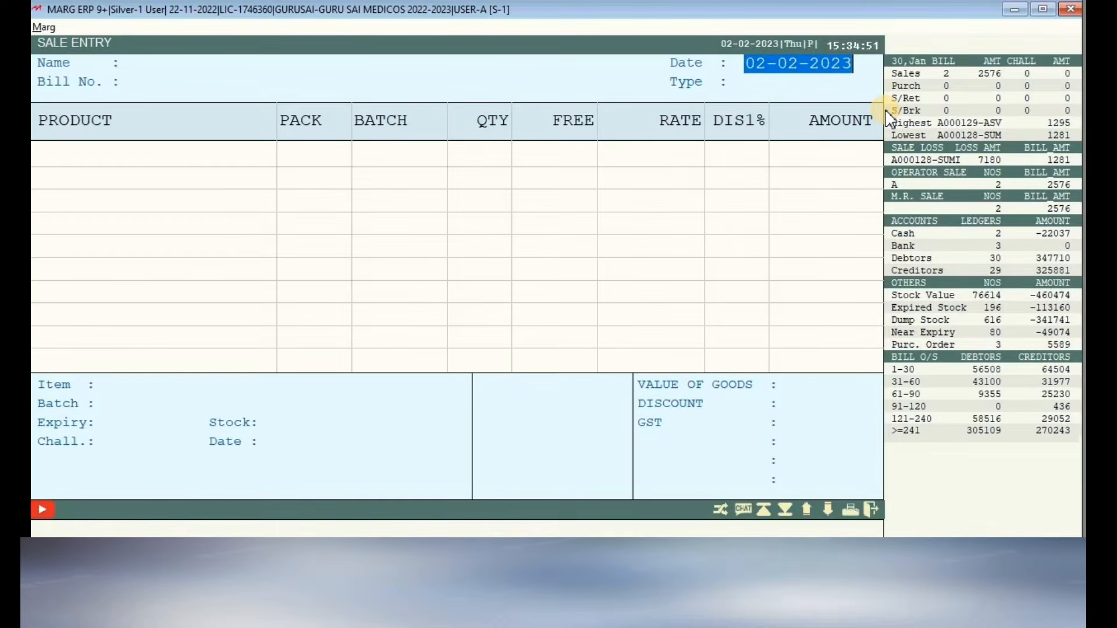
{"action": "key", "text": "Return"}
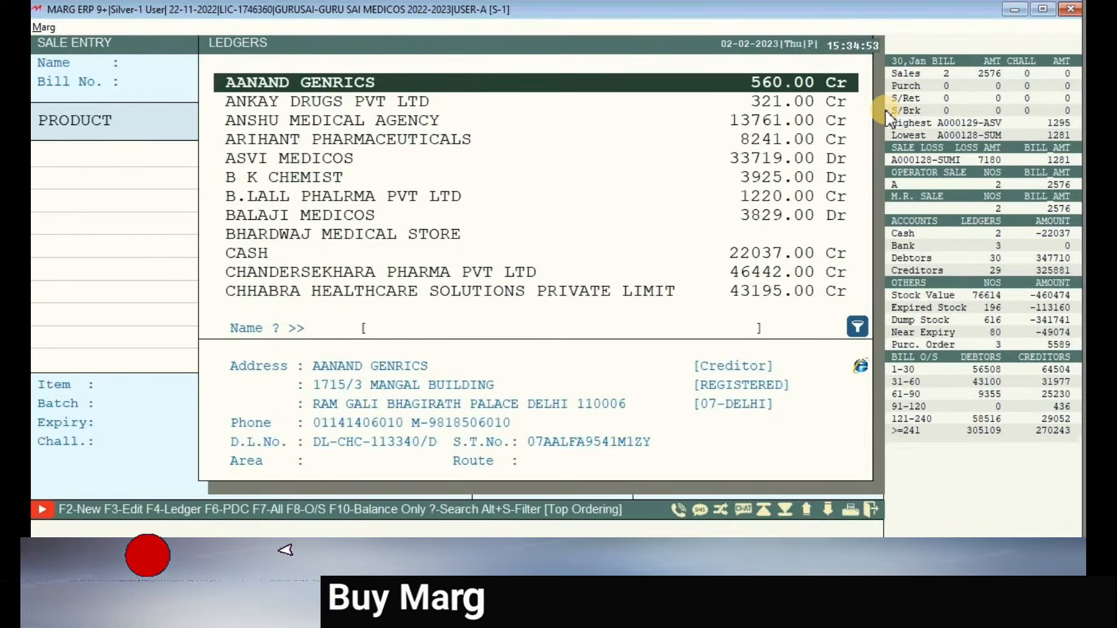
{"action": "key", "text": "Down"}
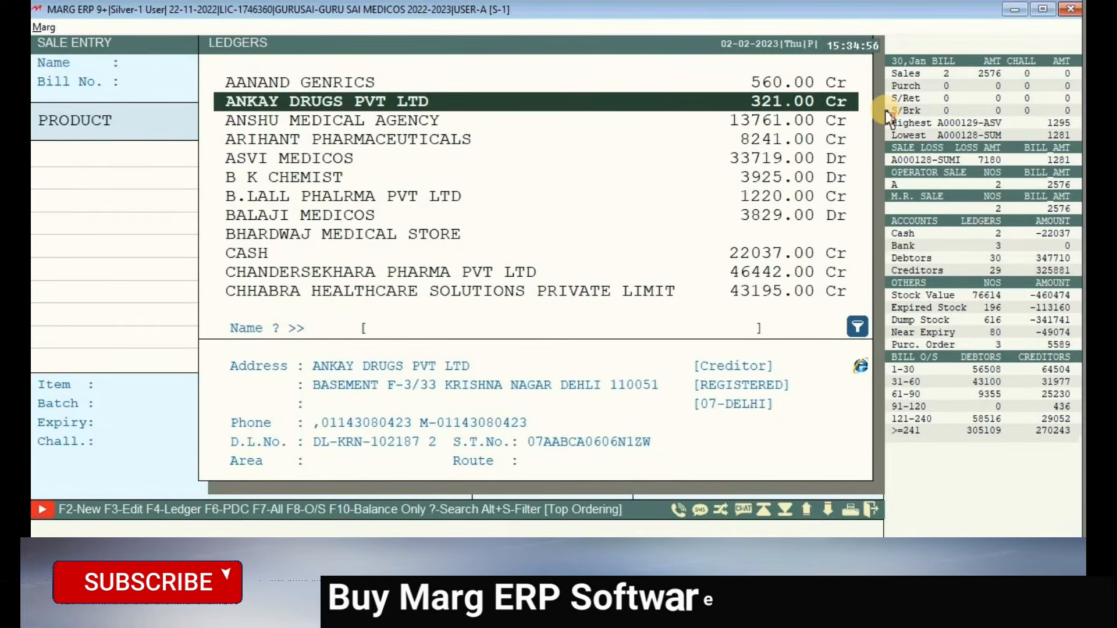
{"action": "key", "text": "Down"}
{"action": "key", "text": "Down"}
{"action": "key", "text": "Down"}
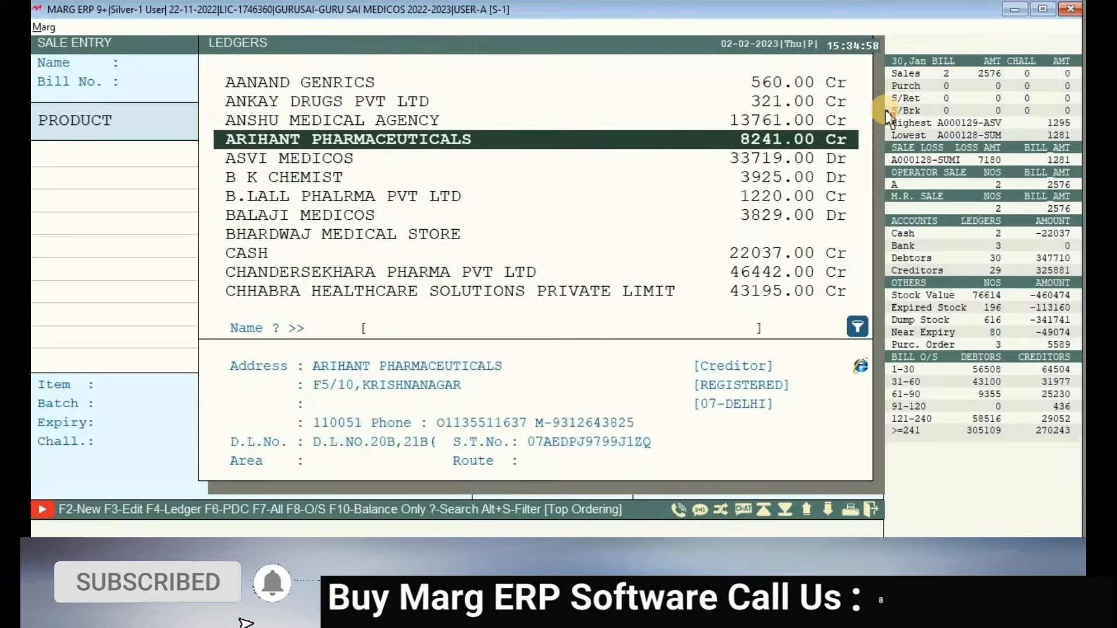
{"action": "key", "text": "Down"}
{"action": "key", "text": "Down"}
{"action": "key", "text": "Up"}
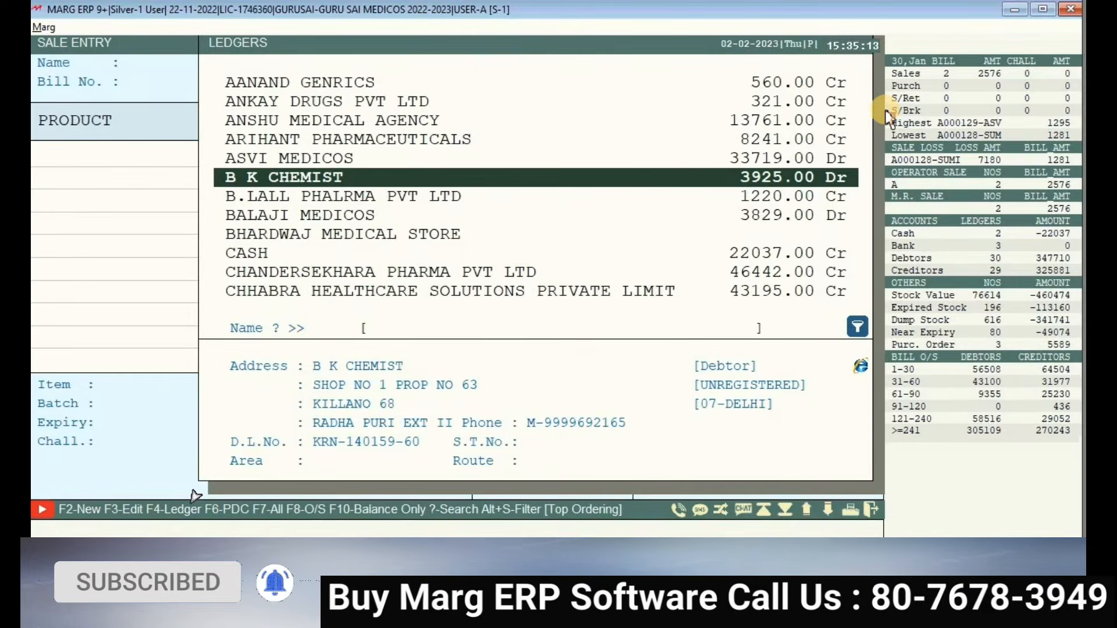
{"action": "key", "text": "Return"}
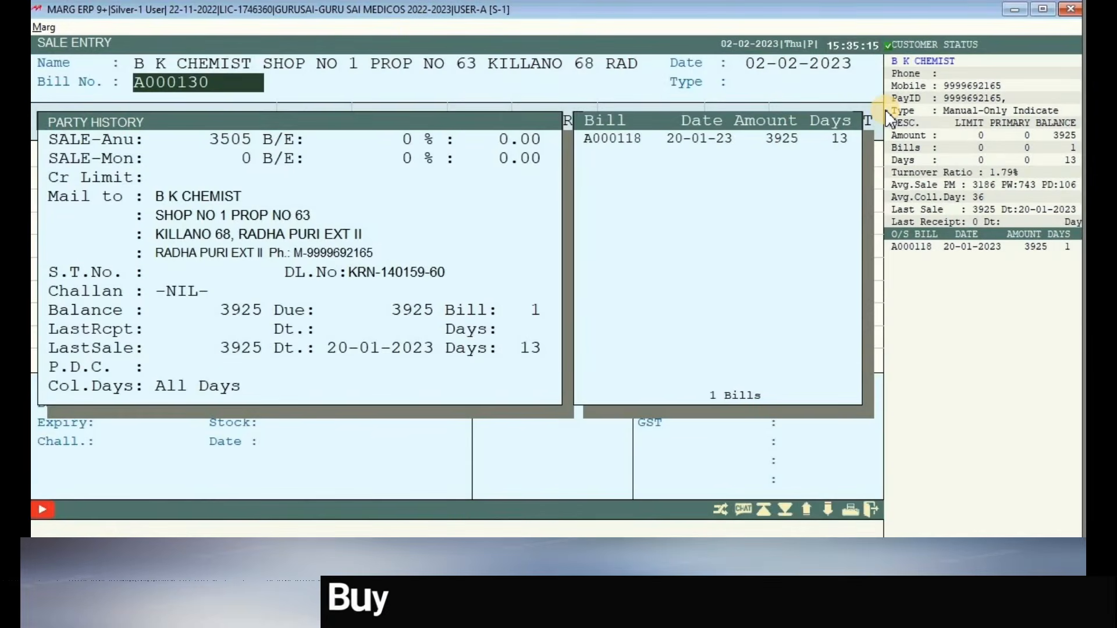
{"action": "key", "text": "Return"}
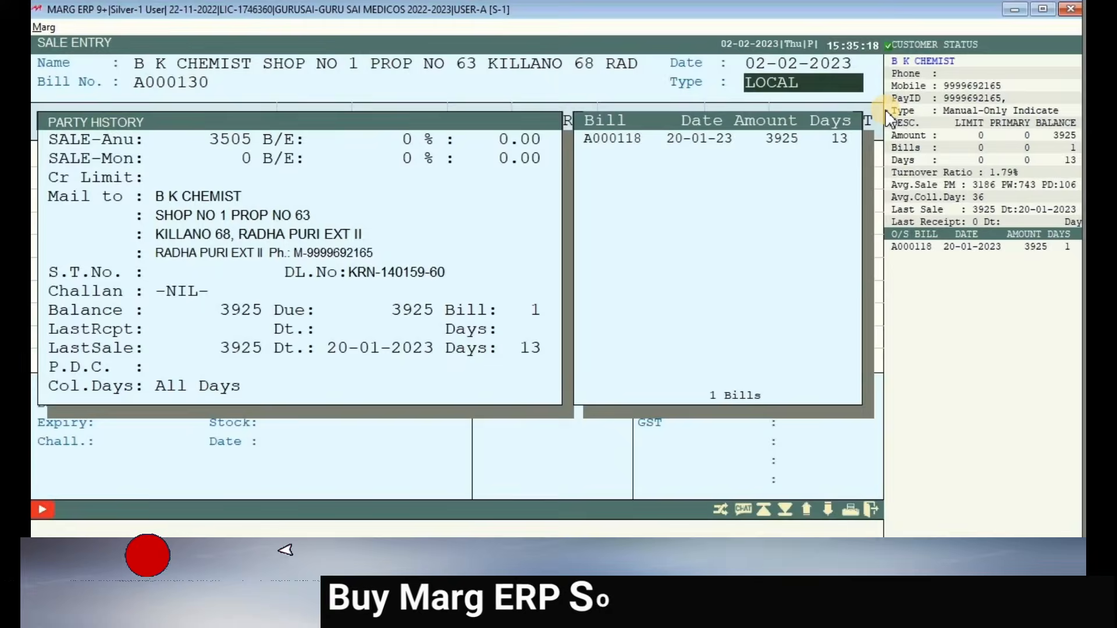
{"action": "key", "text": "Escape"}
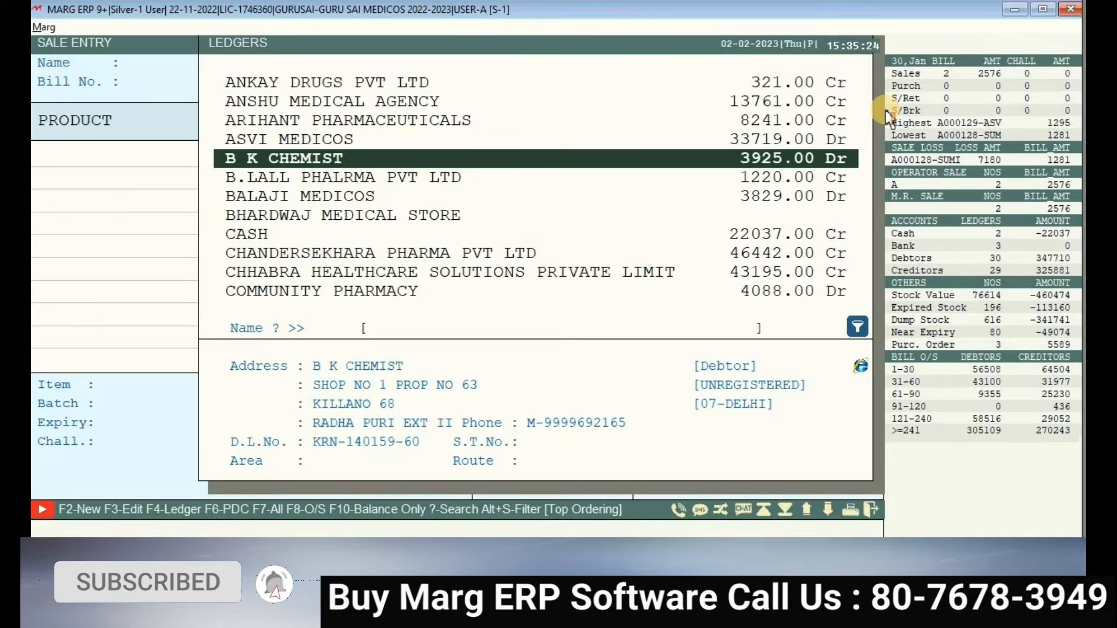
{"action": "key", "text": "Return"}
{"action": "key", "text": "Return"}
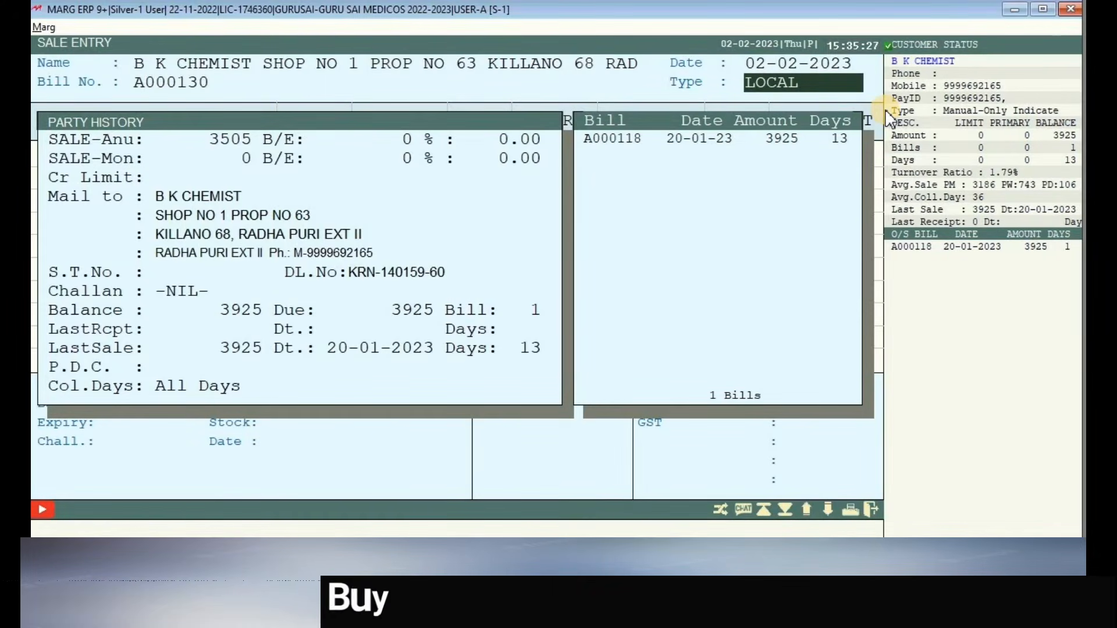
{"action": "key", "text": "Return"}
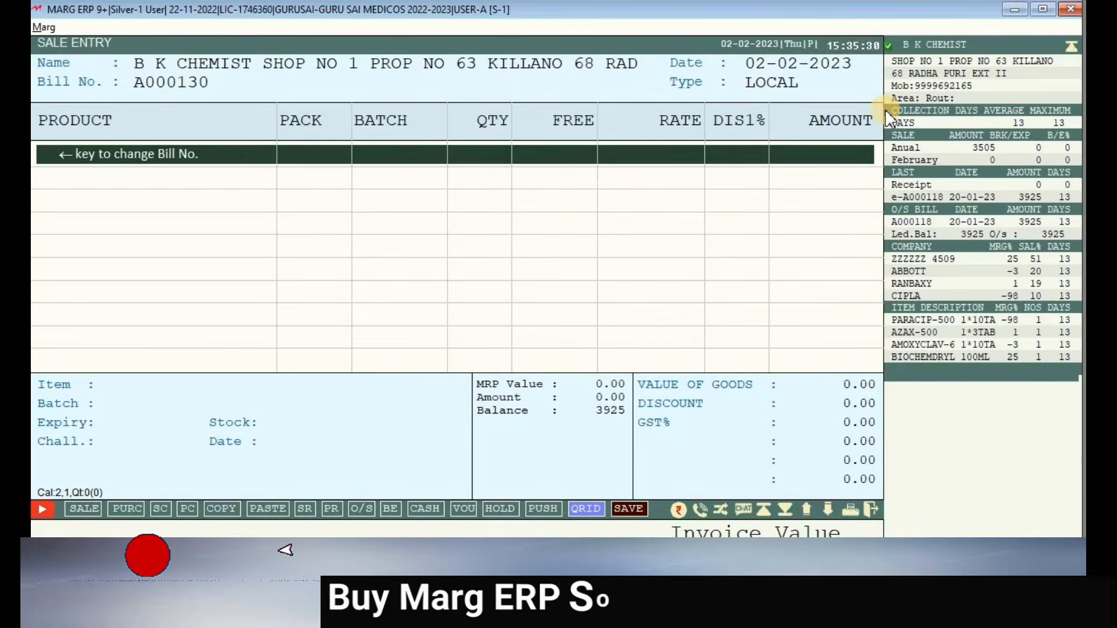
- Open the product list in the item cell and browse through the items
{"action": "key", "text": "Return"}
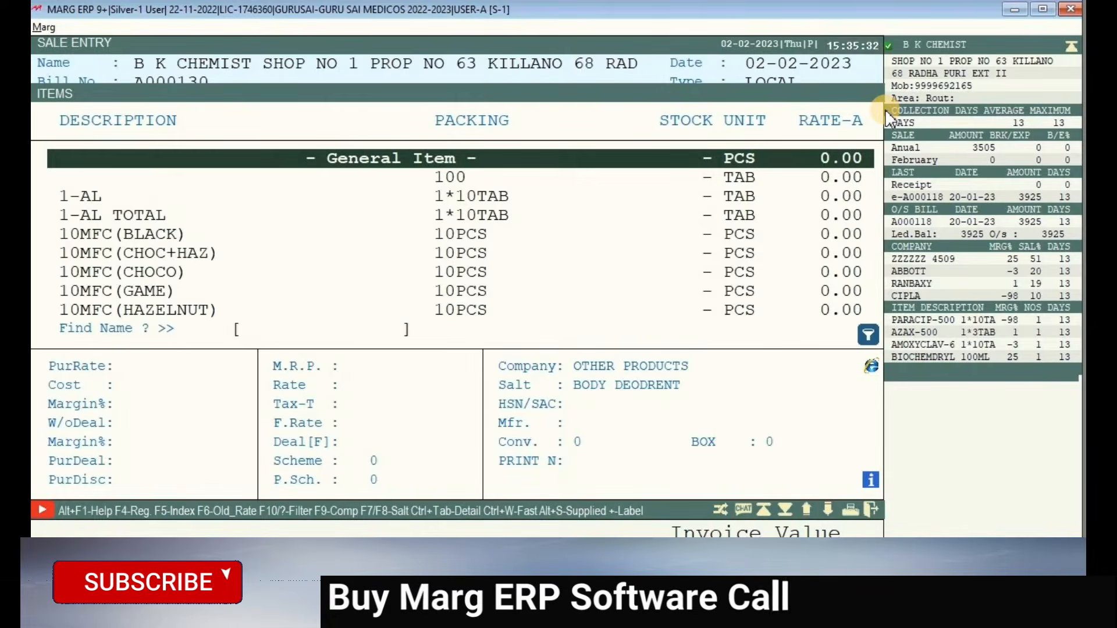
{"action": "key", "text": "Down"}
{"action": "key", "text": "Down"}
{"action": "key", "text": "Down"}
{"action": "key", "text": "Down"}
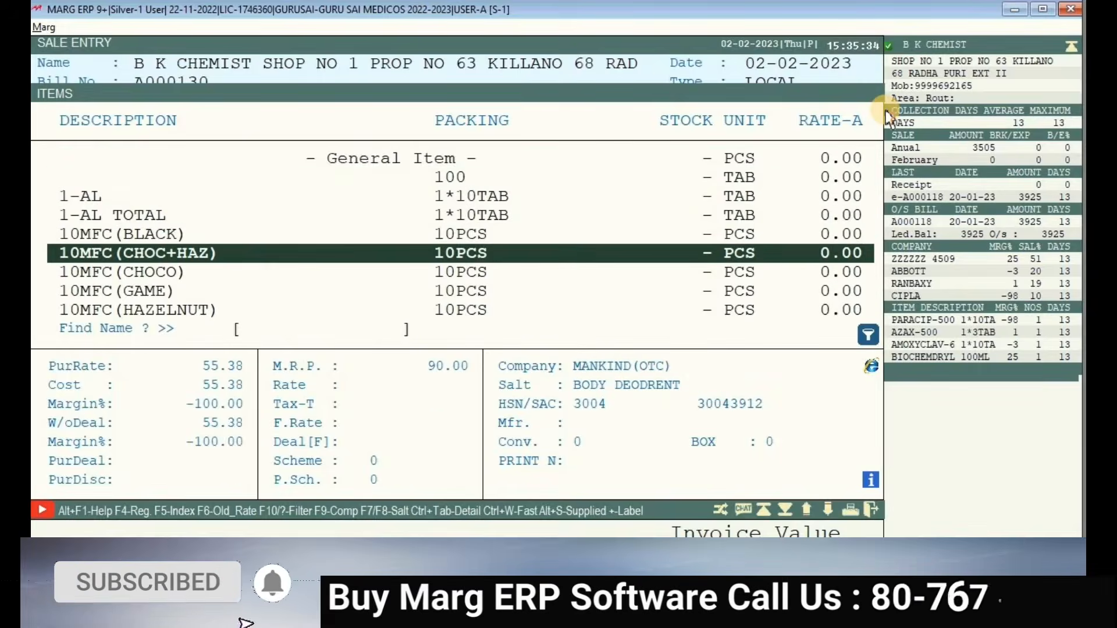
{"action": "key", "text": "Down"}
{"action": "key", "text": "Down"}
{"action": "key", "text": "Down"}
{"action": "key", "text": "Down"}
{"action": "key", "text": "Down"}
{"action": "key", "text": "Down"}
{"action": "key", "text": "Down"}
{"action": "key", "text": "Down"}
{"action": "key", "text": "Down"}
{"action": "key", "text": "Down"}
{"action": "key", "text": "Down"}
{"action": "key", "text": "Down"}
{"action": "key", "text": "Down"}
{"action": "key", "text": "Down"}
{"action": "key", "text": "Down"}
{"action": "key", "text": "Down"}
{"action": "key", "text": "Down"}
{"action": "key", "text": "Down"}
{"action": "key", "text": "Down"}
{"action": "key", "text": "Down"}
{"action": "key", "text": "Down"}
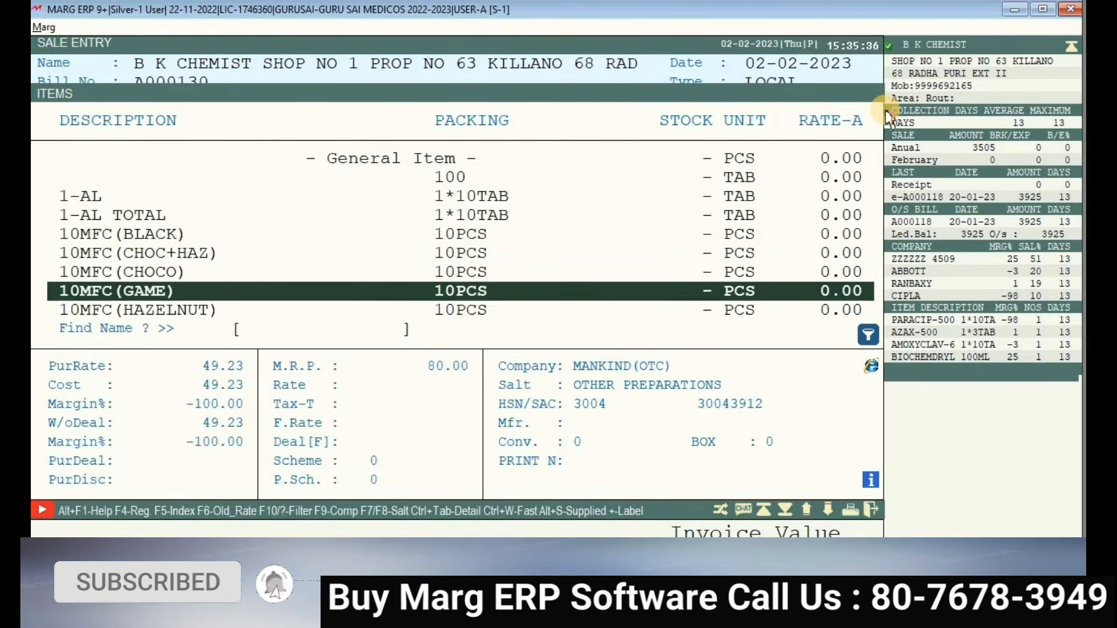
{"action": "key", "text": "Down"}
{"action": "key", "text": "Down"}
{"action": "key", "text": "Down"}
{"action": "key", "text": "Down"}
{"action": "key", "text": "Down"}
{"action": "key", "text": "Down"}
{"action": "key", "text": "Down"}
{"action": "key", "text": "Down"}
{"action": "key", "text": "Down"}
{"action": "key", "text": "Down"}
{"action": "key", "text": "Down"}
{"action": "key", "text": "Down"}
{"action": "key", "text": "Down"}
{"action": "key", "text": "Down"}
{"action": "key", "text": "Down"}
{"action": "key", "text": "Down"}
{"action": "key", "text": "Down"}
{"action": "key", "text": "Down"}
{"action": "key", "text": "Down"}
{"action": "key", "text": "Down"}
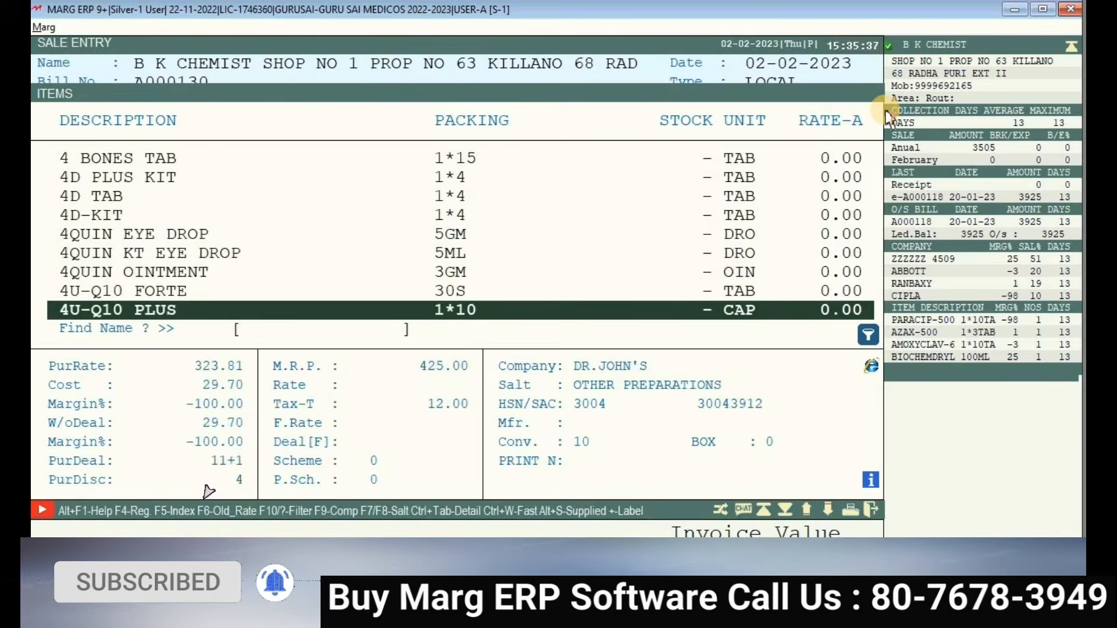
{"action": "key", "text": "Down"}
{"action": "key", "text": "Down"}
{"action": "key", "text": "Down"}
{"action": "key", "text": "Down"}
{"action": "key", "text": "Down"}
{"action": "key", "text": "Down"}
{"action": "key", "text": "Down"}
{"action": "key", "text": "Down"}
{"action": "key", "text": "Down"}
{"action": "key", "text": "Down"}
{"action": "key", "text": "Down"}
{"action": "key", "text": "Down"}
{"action": "key", "text": "Down"}
{"action": "key", "text": "Down"}
{"action": "key", "text": "Down"}
{"action": "key", "text": "Down"}
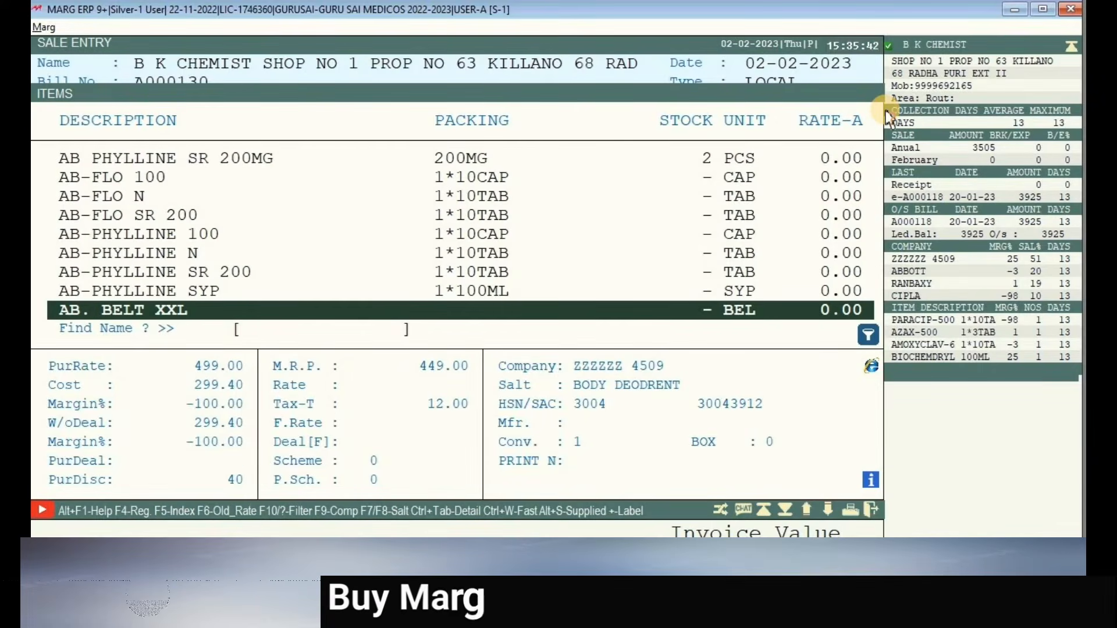
{"action": "key", "text": "Up"}
{"action": "key", "text": "Up"}
{"action": "key", "text": "Up"}
{"action": "key", "text": "Up"}
{"action": "key", "text": "Up"}
{"action": "key", "text": "Up"}
{"action": "key", "text": "Up"}
{"action": "key", "text": "Up"}
{"action": "key", "text": "Up"}
{"action": "key", "text": "Up"}
{"action": "key", "text": "Up"}
{"action": "key", "text": "Up"}
{"action": "key", "text": "Up"}
{"action": "key", "text": "Up"}
{"action": "key", "text": "Up"}
{"action": "key", "text": "Up"}
{"action": "key", "text": "Up"}
{"action": "key", "text": "Up"}
{"action": "key", "text": "Up"}
{"action": "key", "text": "Up"}
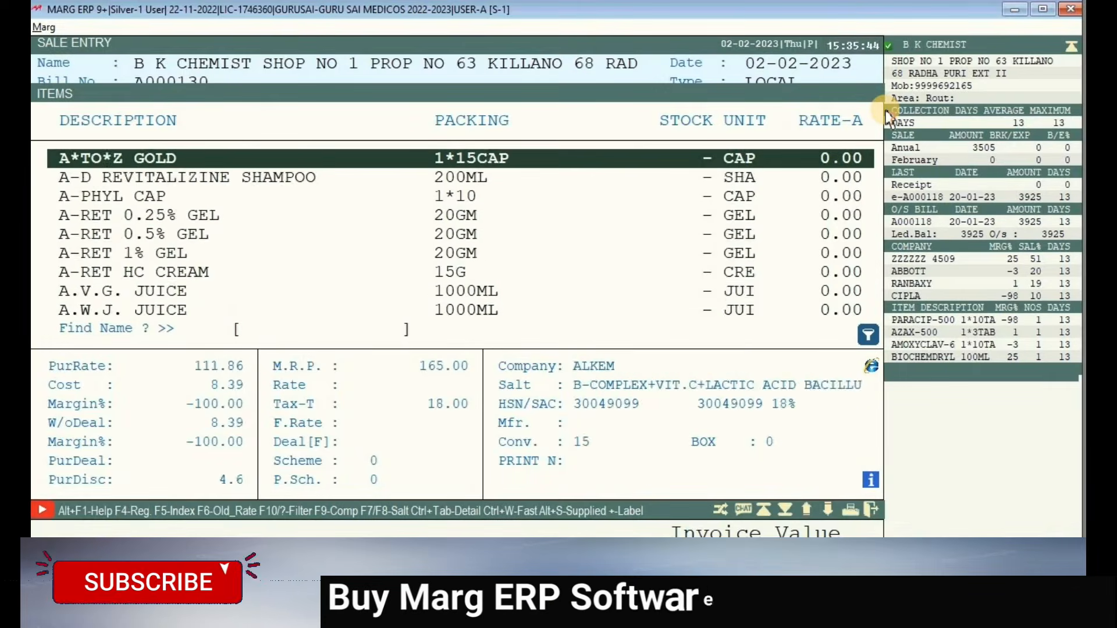
{"action": "key", "text": "Up"}
{"action": "key", "text": "Up"}
{"action": "key", "text": "Up"}
{"action": "key", "text": "Up"}
{"action": "key", "text": "Up"}
{"action": "key", "text": "Up"}
{"action": "key", "text": "Up"}
{"action": "key", "text": "Up"}
{"action": "key", "text": "Up"}
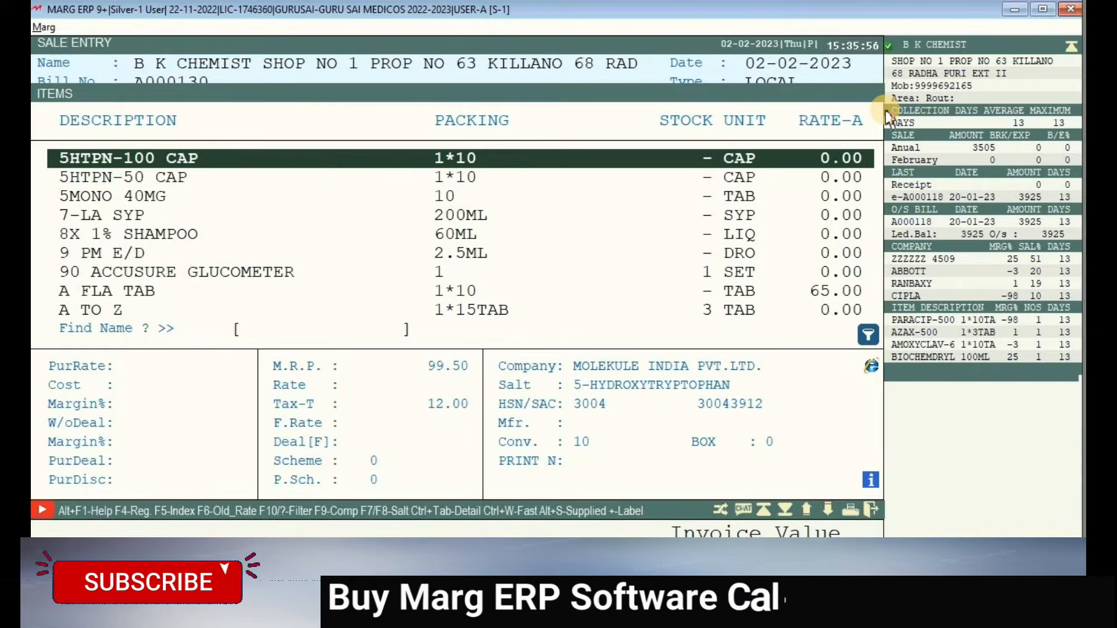
- Filter to in-stock items and select LULIFORD CREAM 20G to show batch DLUW1018
{"action": "key", "text": "Tab"}
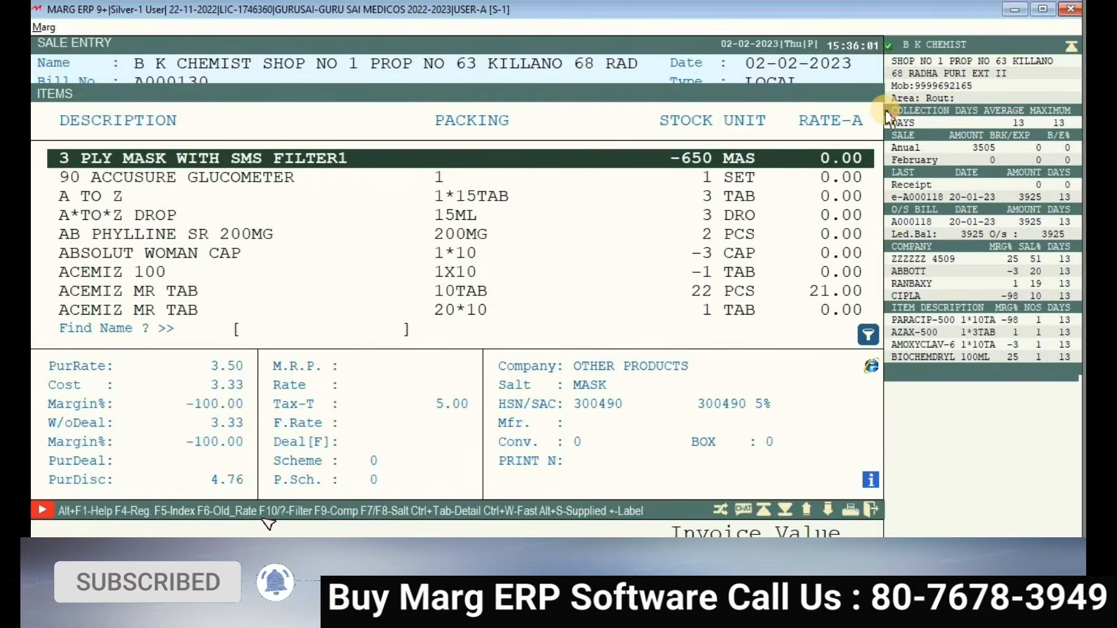
{"action": "key", "text": "Down"}
{"action": "key", "text": "Down"}
{"action": "key", "text": "Down"}
{"action": "key", "text": "Down"}
{"action": "key", "text": "Down"}
{"action": "key", "text": "Down"}
{"action": "key", "text": "Down"}
{"action": "key", "text": "Down"}
{"action": "key", "text": "Down"}
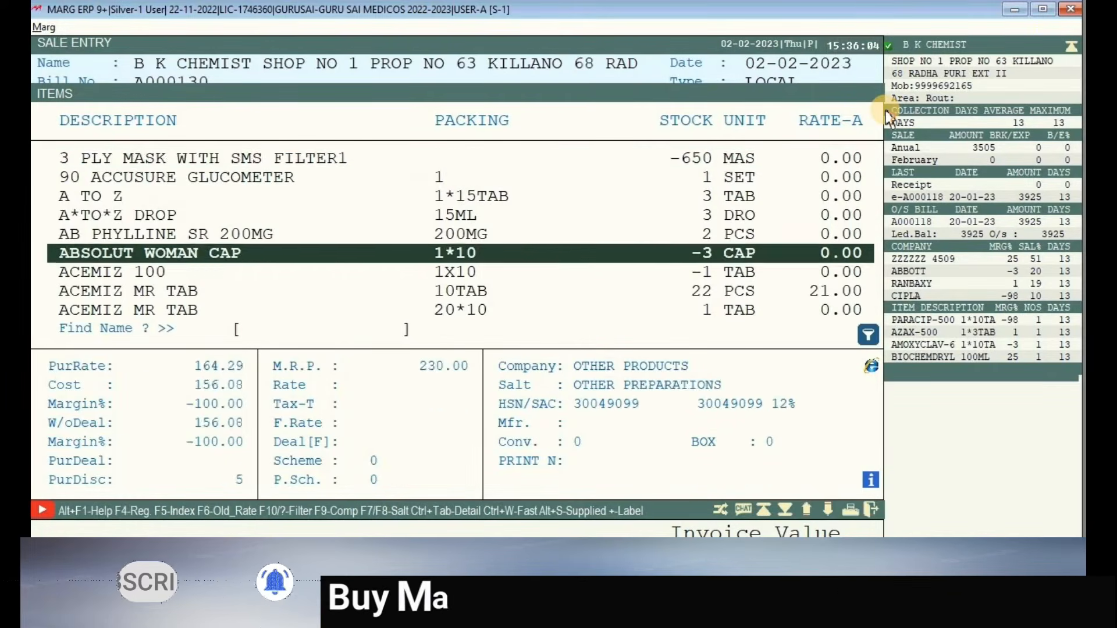
{"action": "key", "text": "Down"}
{"action": "key", "text": "Down"}
{"action": "key", "text": "Down"}
{"action": "key", "text": "Down"}
{"action": "key", "text": "Down"}
{"action": "key", "text": "Down"}
{"action": "key", "text": "Down"}
{"action": "key", "text": "Down"}
{"action": "key", "text": "Down"}
{"action": "key", "text": "Down"}
{"action": "key", "text": "Down"}
{"action": "key", "text": "Down"}
{"action": "key", "text": "Down"}
{"action": "key", "text": "Down"}
{"action": "key", "text": "Down"}
{"action": "key", "text": "Down"}
{"action": "key", "text": "Down"}
{"action": "key", "text": "Down"}
{"action": "key", "text": "Down"}
{"action": "key", "text": "Down"}
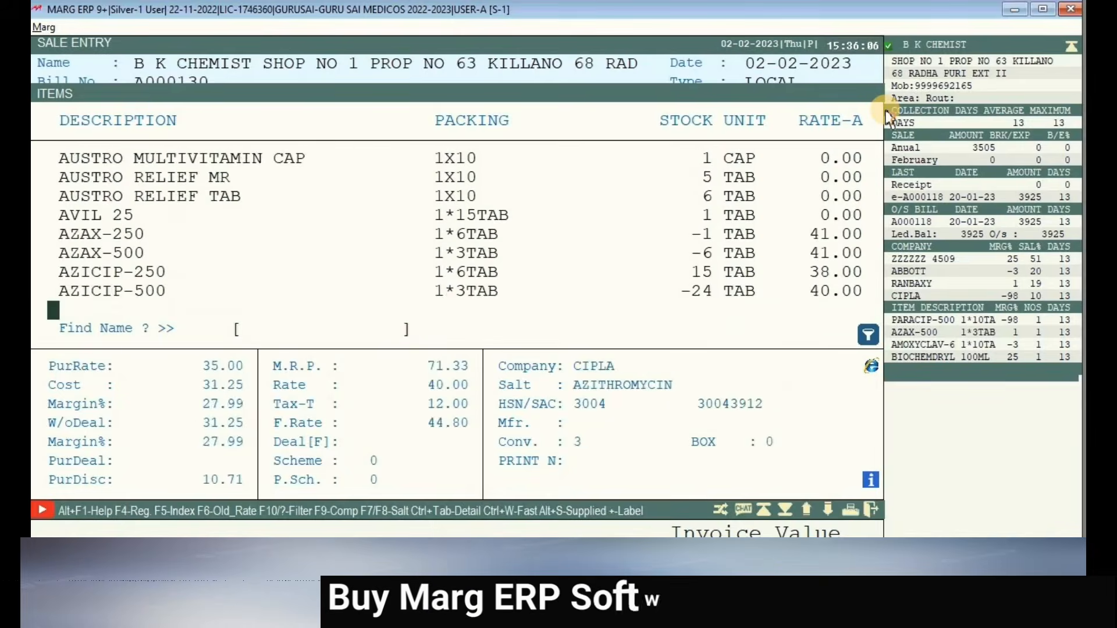
{"action": "key", "text": "Down"}
{"action": "key", "text": "Down"}
{"action": "key", "text": "Down"}
{"action": "key", "text": "Down"}
{"action": "key", "text": "Down"}
{"action": "key", "text": "Down"}
{"action": "key", "text": "Down"}
{"action": "key", "text": "Down"}
{"action": "key", "text": "Down"}
{"action": "key", "text": "Down"}
{"action": "key", "text": "Down"}
{"action": "key", "text": "Down"}
{"action": "key", "text": "Down"}
{"action": "key", "text": "Down"}
{"action": "key", "text": "Down"}
{"action": "key", "text": "Down"}
{"action": "key", "text": "Down"}
{"action": "key", "text": "Down"}
{"action": "key", "text": "Down"}
{"action": "key", "text": "Down"}
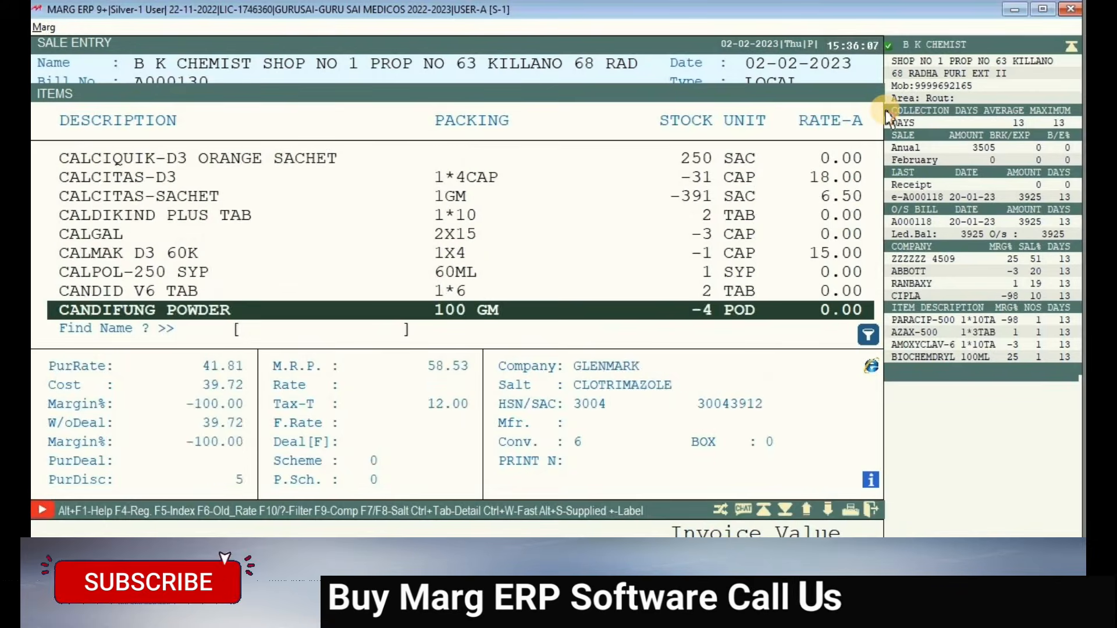
{"action": "key", "text": "Down"}
{"action": "key", "text": "Down"}
{"action": "key", "text": "Down"}
{"action": "key", "text": "Down"}
{"action": "key", "text": "Down"}
{"action": "key", "text": "Down"}
{"action": "key", "text": "Down"}
{"action": "key", "text": "Down"}
{"action": "key", "text": "Down"}
{"action": "key", "text": "Down"}
{"action": "key", "text": "Down"}
{"action": "key", "text": "Down"}
{"action": "key", "text": "Down"}
{"action": "key", "text": "Down"}
{"action": "key", "text": "Down"}
{"action": "key", "text": "Down"}
{"action": "key", "text": "Down"}
{"action": "key", "text": "Down"}
{"action": "key", "text": "Down"}
{"action": "key", "text": "Down"}
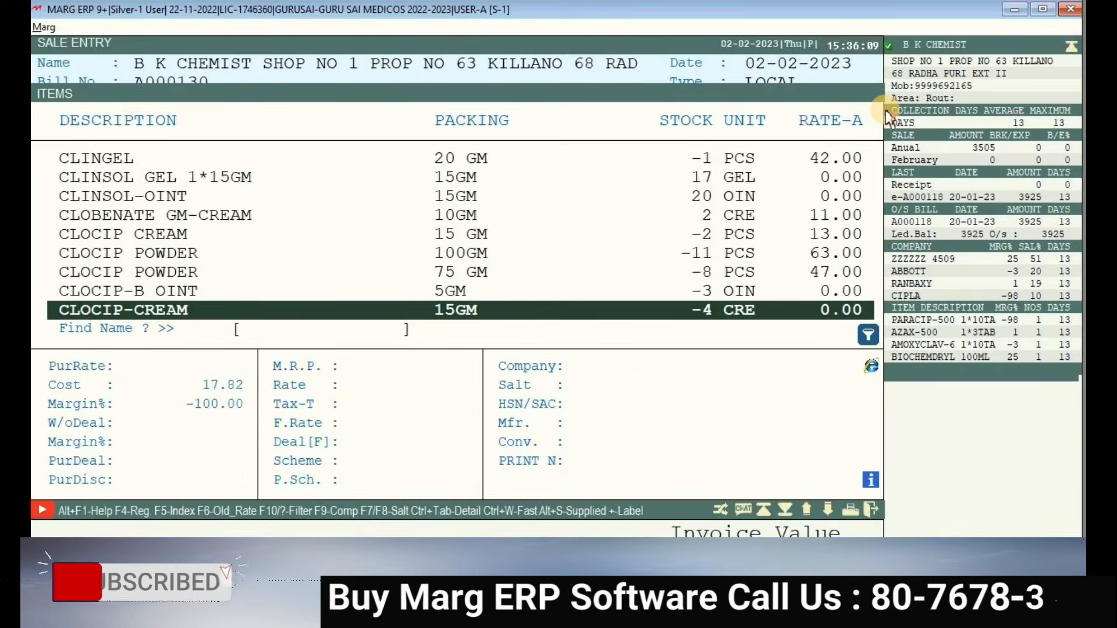
{"action": "key", "text": "Down"}
{"action": "key", "text": "Down"}
{"action": "key", "text": "Down"}
{"action": "key", "text": "Down"}
{"action": "key", "text": "Down"}
{"action": "key", "text": "Down"}
{"action": "key", "text": "Down"}
{"action": "key", "text": "Down"}
{"action": "key", "text": "Down"}
{"action": "key", "text": "Down"}
{"action": "key", "text": "Down"}
{"action": "key", "text": "Down"}
{"action": "key", "text": "Down"}
{"action": "key", "text": "Down"}
{"action": "key", "text": "Down"}
{"action": "key", "text": "Down"}
{"action": "key", "text": "Down"}
{"action": "key", "text": "Down"}
{"action": "key", "text": "Down"}
{"action": "key", "text": "Down"}
{"action": "key", "text": "Down"}
{"action": "key", "text": "Down"}
{"action": "key", "text": "Down"}
{"action": "key", "text": "Down"}
{"action": "key", "text": "Down"}
{"action": "key", "text": "Down"}
{"action": "key", "text": "Down"}
{"action": "key", "text": "Down"}
{"action": "key", "text": "Down"}
{"action": "key", "text": "Down"}
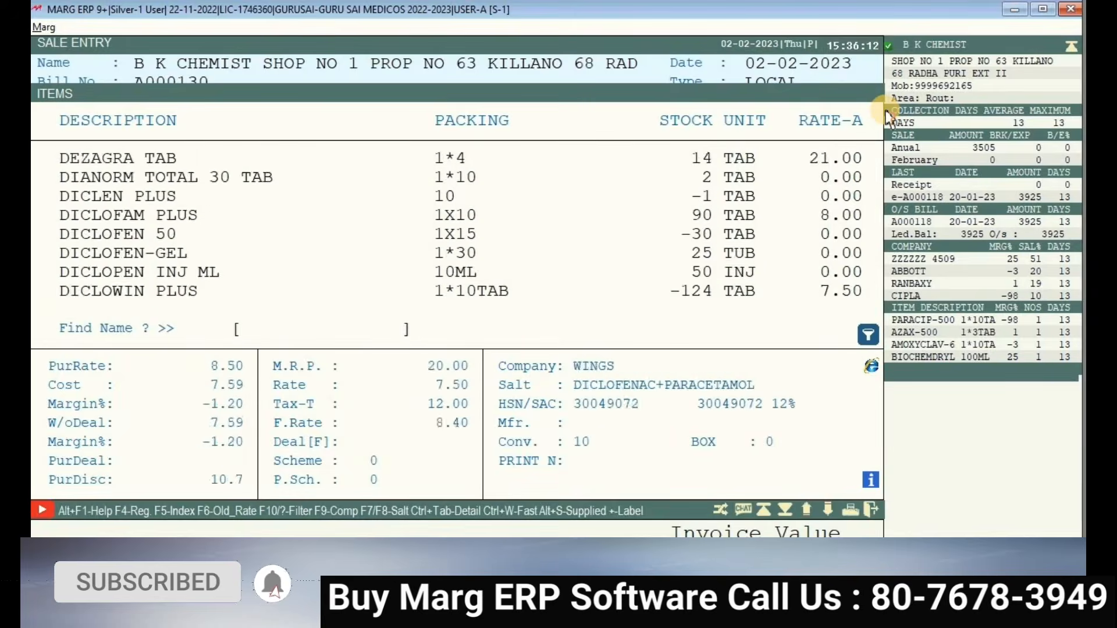
{"action": "key", "text": "Down"}
{"action": "key", "text": "Down"}
{"action": "key", "text": "Down"}
{"action": "key", "text": "Down"}
{"action": "key", "text": "Down"}
{"action": "key", "text": "Down"}
{"action": "key", "text": "Down"}
{"action": "key", "text": "Down"}
{"action": "key", "text": "Down"}
{"action": "key", "text": "Down"}
{"action": "key", "text": "Down"}
{"action": "key", "text": "Down"}
{"action": "key", "text": "Down"}
{"action": "key", "text": "Down"}
{"action": "key", "text": "Down"}
{"action": "key", "text": "Down"}
{"action": "key", "text": "Down"}
{"action": "key", "text": "Down"}
{"action": "key", "text": "Down"}
{"action": "key", "text": "Down"}
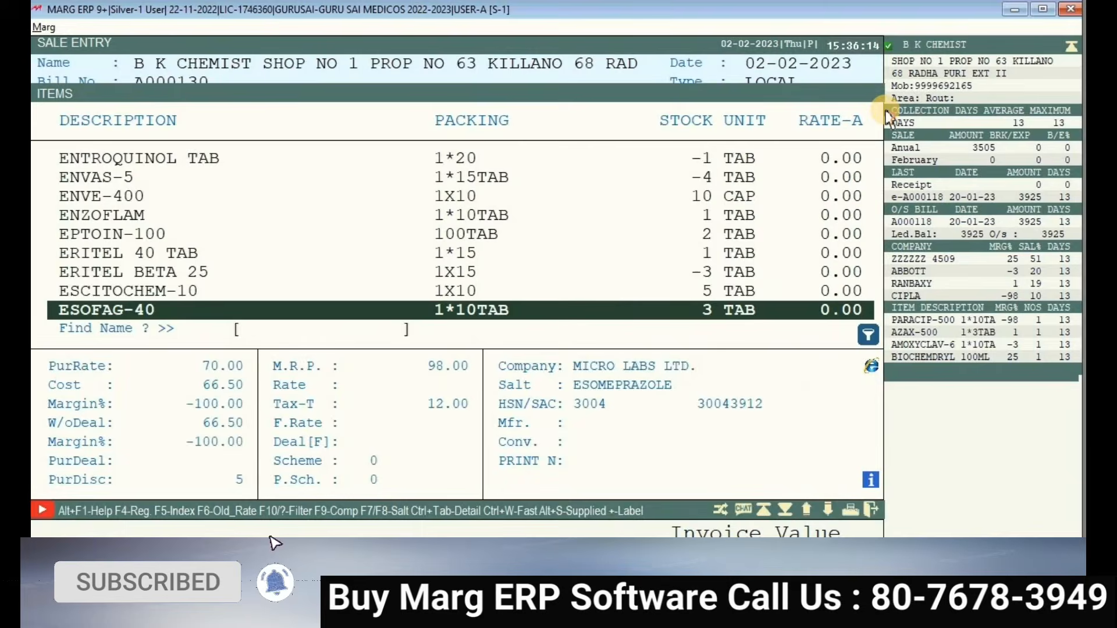
{"action": "key", "text": "Down"}
{"action": "key", "text": "Down"}
{"action": "key", "text": "Down"}
{"action": "key", "text": "Down"}
{"action": "key", "text": "Down"}
{"action": "key", "text": "Down"}
{"action": "key", "text": "Down"}
{"action": "key", "text": "Down"}
{"action": "key", "text": "Down"}
{"action": "key", "text": "Down"}
{"action": "key", "text": "Down"}
{"action": "key", "text": "Down"}
{"action": "key", "text": "Down"}
{"action": "key", "text": "Down"}
{"action": "key", "text": "Down"}
{"action": "key", "text": "Down"}
{"action": "key", "text": "Down"}
{"action": "key", "text": "Down"}
{"action": "key", "text": "Down"}
{"action": "key", "text": "Down"}
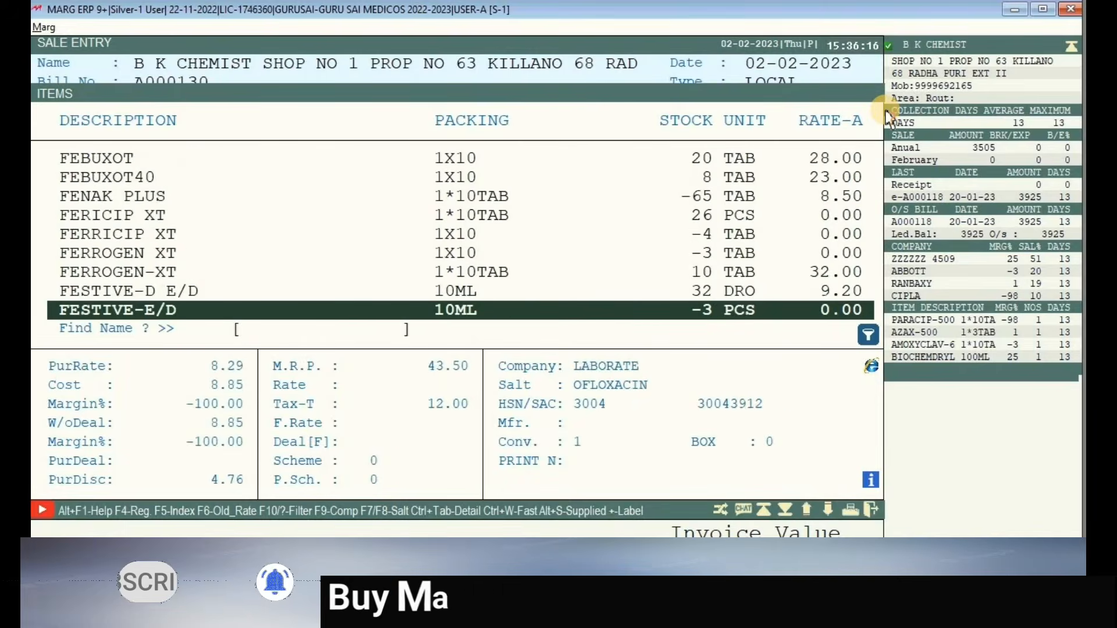
{"action": "key", "text": "Down"}
{"action": "key", "text": "Down"}
{"action": "key", "text": "Down"}
{"action": "key", "text": "Down"}
{"action": "key", "text": "Down"}
{"action": "key", "text": "Down"}
{"action": "key", "text": "Down"}
{"action": "key", "text": "Down"}
{"action": "key", "text": "Down"}
{"action": "key", "text": "Down"}
{"action": "key", "text": "Down"}
{"action": "key", "text": "Down"}
{"action": "key", "text": "Down"}
{"action": "key", "text": "Down"}
{"action": "key", "text": "Down"}
{"action": "key", "text": "Down"}
{"action": "key", "text": "Down"}
{"action": "key", "text": "Down"}
{"action": "key", "text": "Down"}
{"action": "key", "text": "Down"}
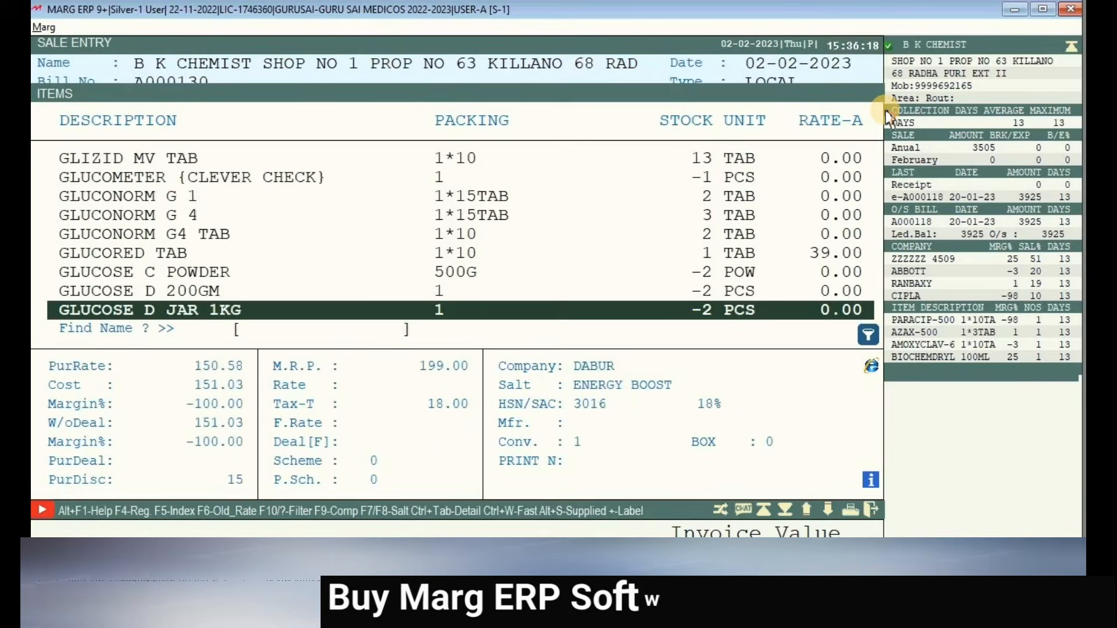
{"action": "key", "text": "Down"}
{"action": "key", "text": "Down"}
{"action": "key", "text": "Down"}
{"action": "key", "text": "Down"}
{"action": "key", "text": "Down"}
{"action": "key", "text": "Down"}
{"action": "key", "text": "Down"}
{"action": "key", "text": "Down"}
{"action": "key", "text": "Down"}
{"action": "key", "text": "Down"}
{"action": "key", "text": "Down"}
{"action": "key", "text": "Down"}
{"action": "key", "text": "Down"}
{"action": "key", "text": "Down"}
{"action": "key", "text": "Down"}
{"action": "key", "text": "Down"}
{"action": "key", "text": "Down"}
{"action": "key", "text": "Down"}
{"action": "key", "text": "Down"}
{"action": "key", "text": "Down"}
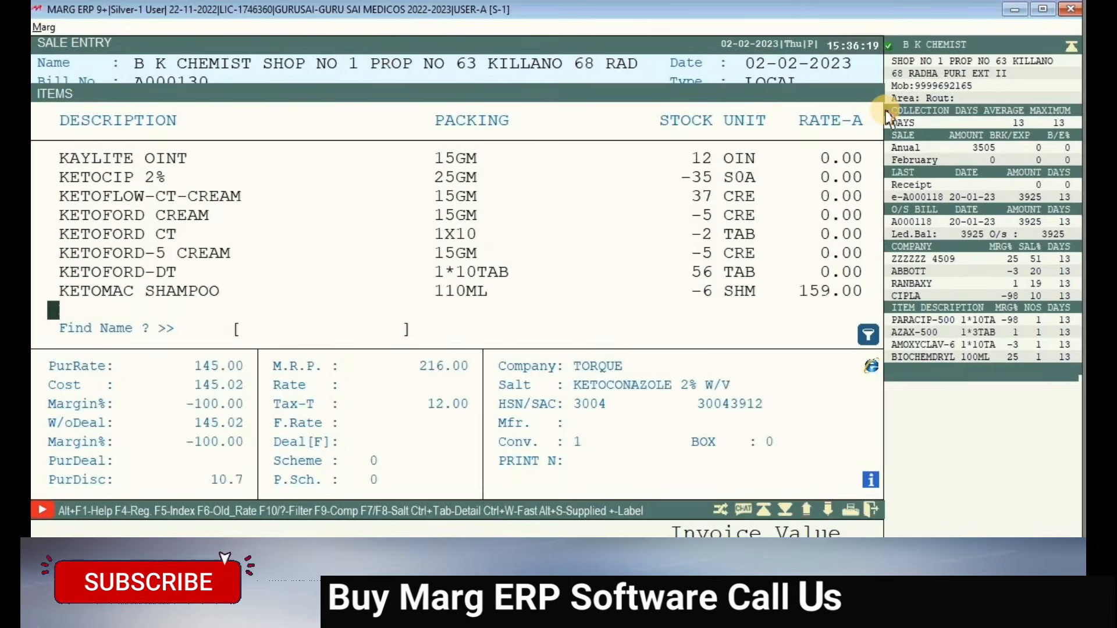
{"action": "key", "text": "Down"}
{"action": "key", "text": "Down"}
{"action": "key", "text": "Down"}
{"action": "key", "text": "Down"}
{"action": "key", "text": "Down"}
{"action": "key", "text": "Down"}
{"action": "key", "text": "Down"}
{"action": "key", "text": "Down"}
{"action": "key", "text": "Down"}
{"action": "key", "text": "Down"}
{"action": "key", "text": "Down"}
{"action": "key", "text": "Down"}
{"action": "key", "text": "Up"}
{"action": "key", "text": "Up"}
{"action": "key", "text": "Up"}
{"action": "key", "text": "Up"}
{"action": "key", "text": "Up"}
{"action": "key", "text": "Up"}
{"action": "key", "text": "Up"}
{"action": "key", "text": "Up"}
{"action": "key", "text": "Up"}
{"action": "key", "text": "Up"}
{"action": "key", "text": "Up"}
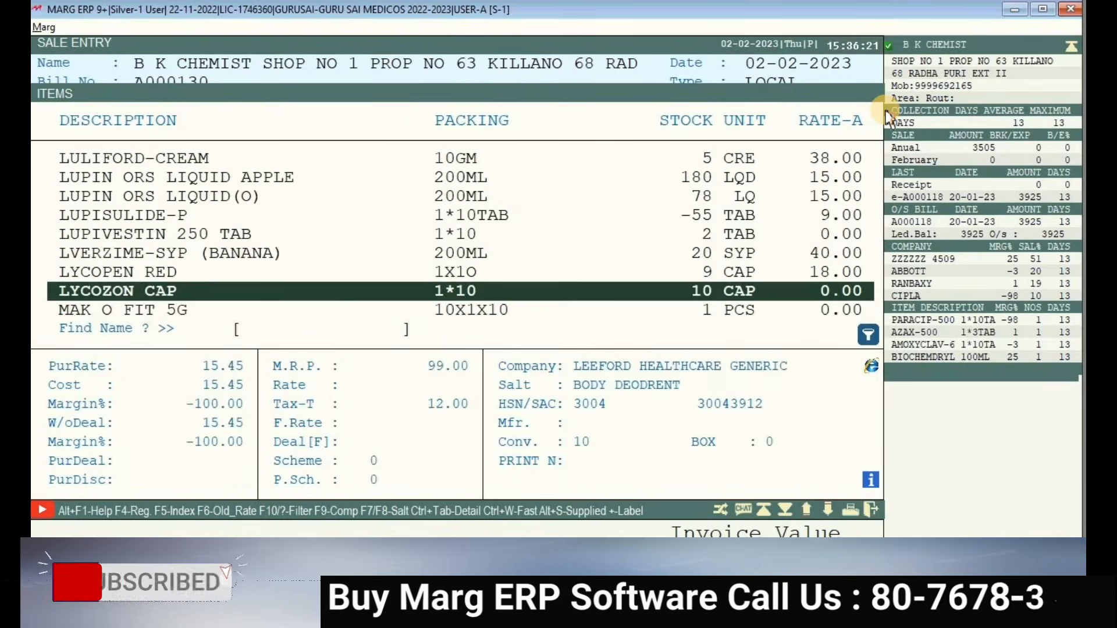
{"action": "key", "text": "Up"}
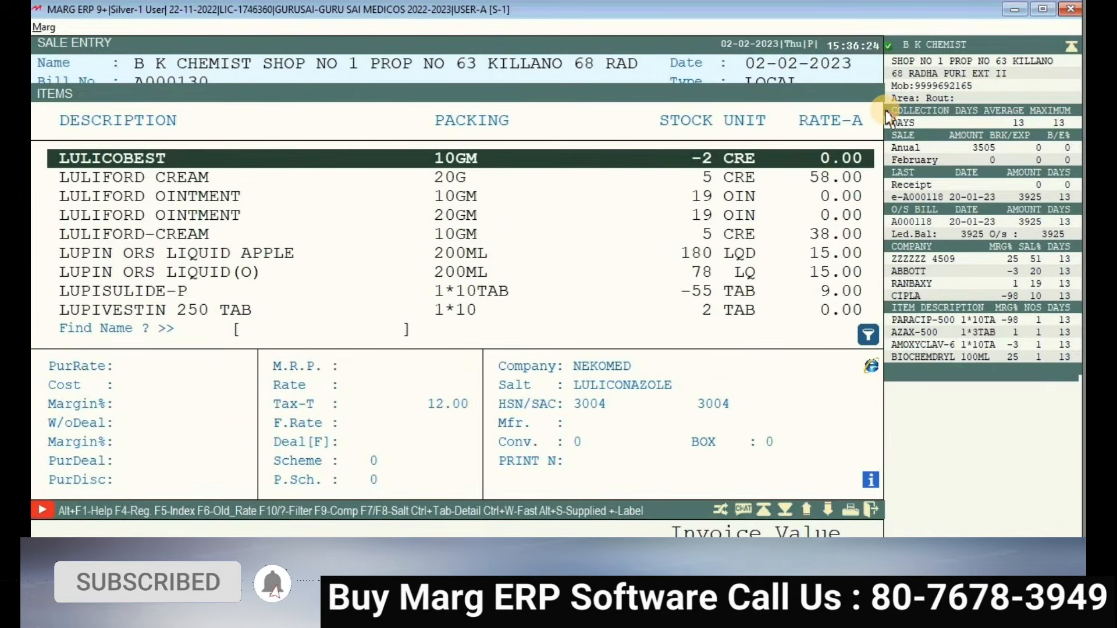
{"action": "key", "text": "Down"}
{"action": "key", "text": "Return"}
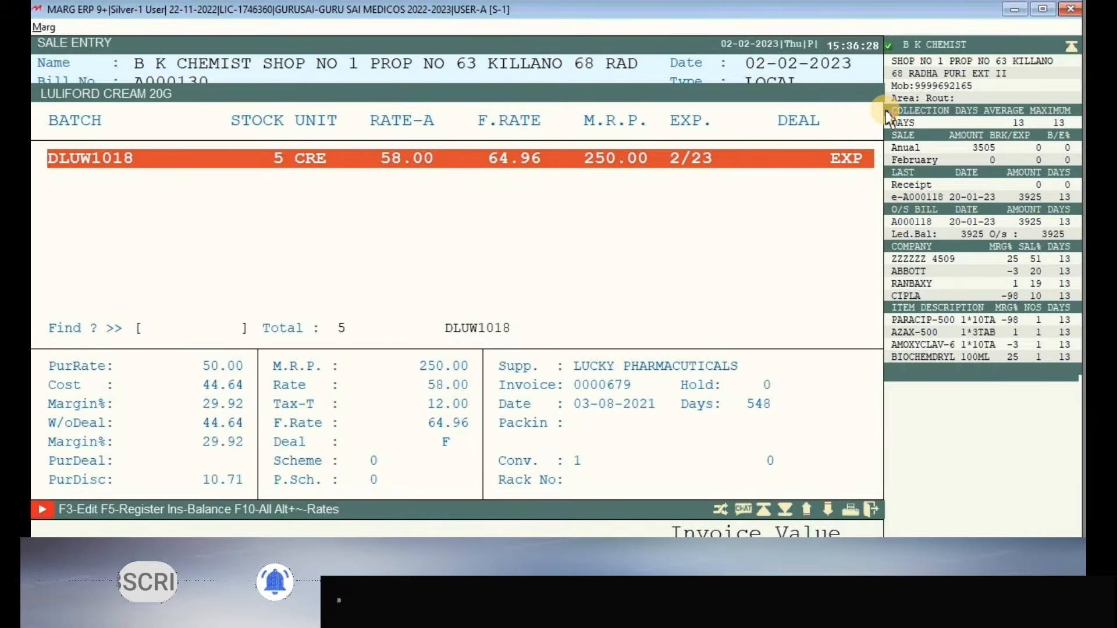
- Dismiss the expired DLUW1018 alert and select LULIFORD OINTMENT 20GM to list batch DLUW2034
{"action": "key", "text": "Return"}
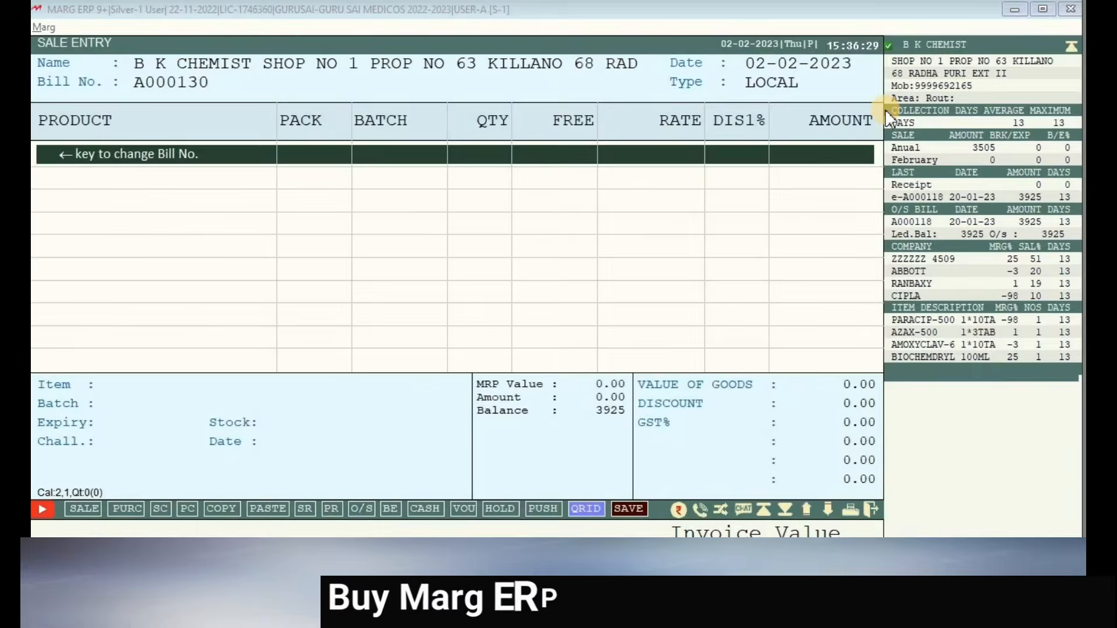
{"action": "key", "text": "Return"}
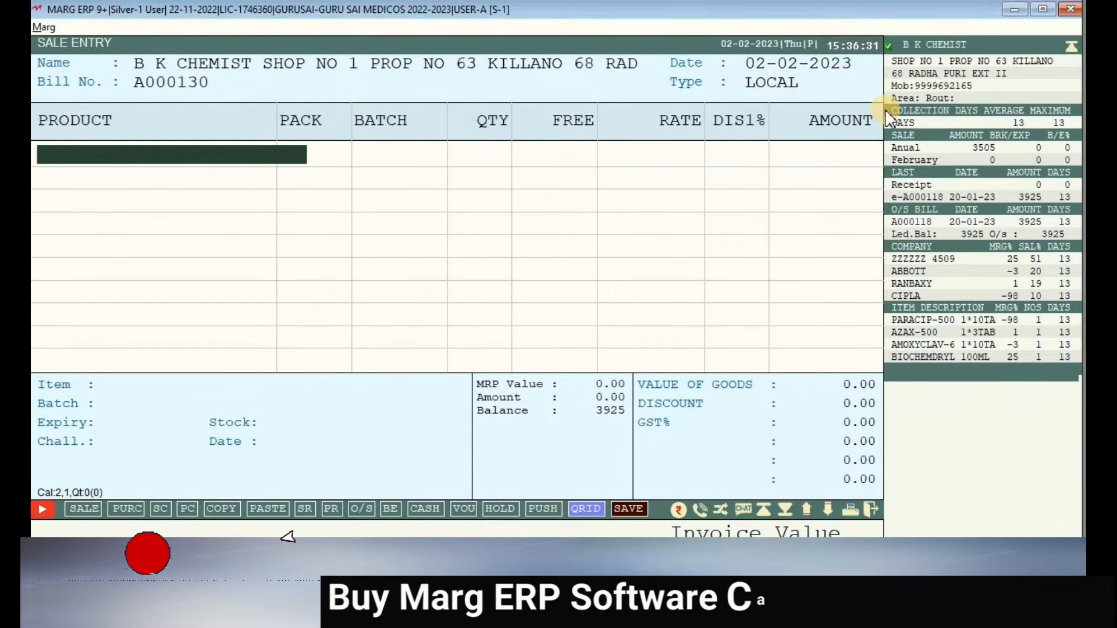
{"action": "key", "text": "Return"}
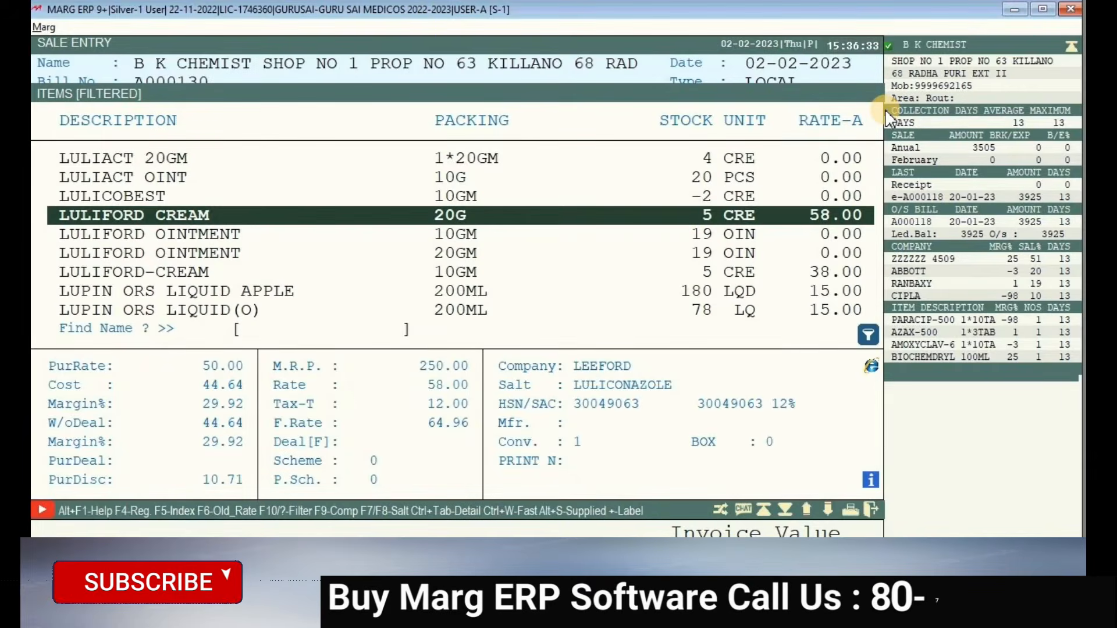
{"action": "key", "text": "Down"}
{"action": "key", "text": "Down"}
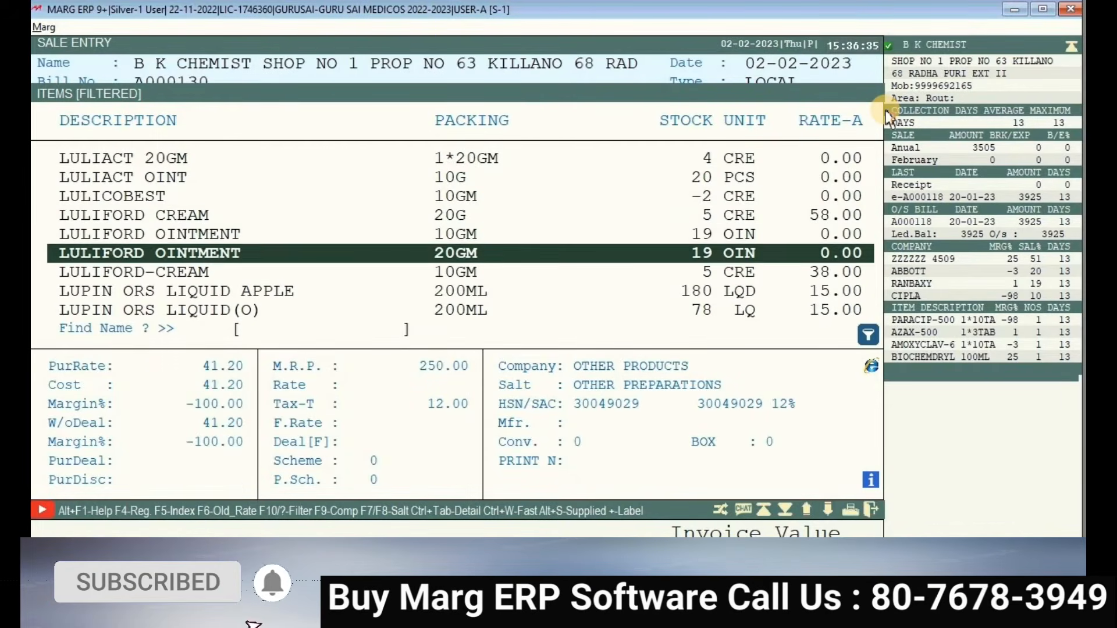
{"action": "key", "text": "Up"}
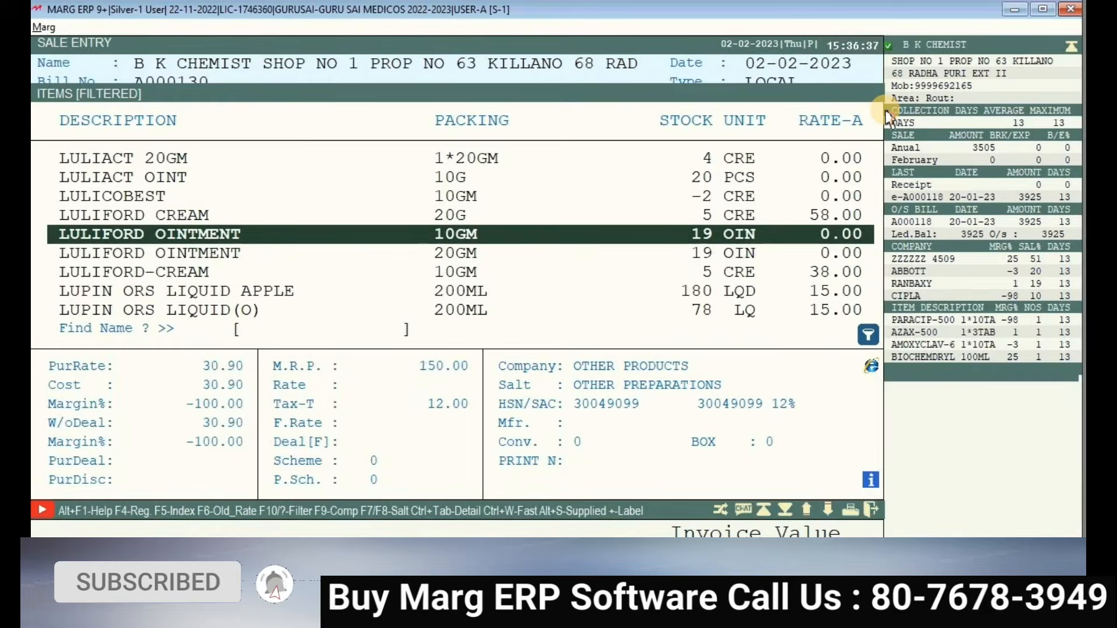
{"action": "key", "text": "Down"}
{"action": "key", "text": "Return"}
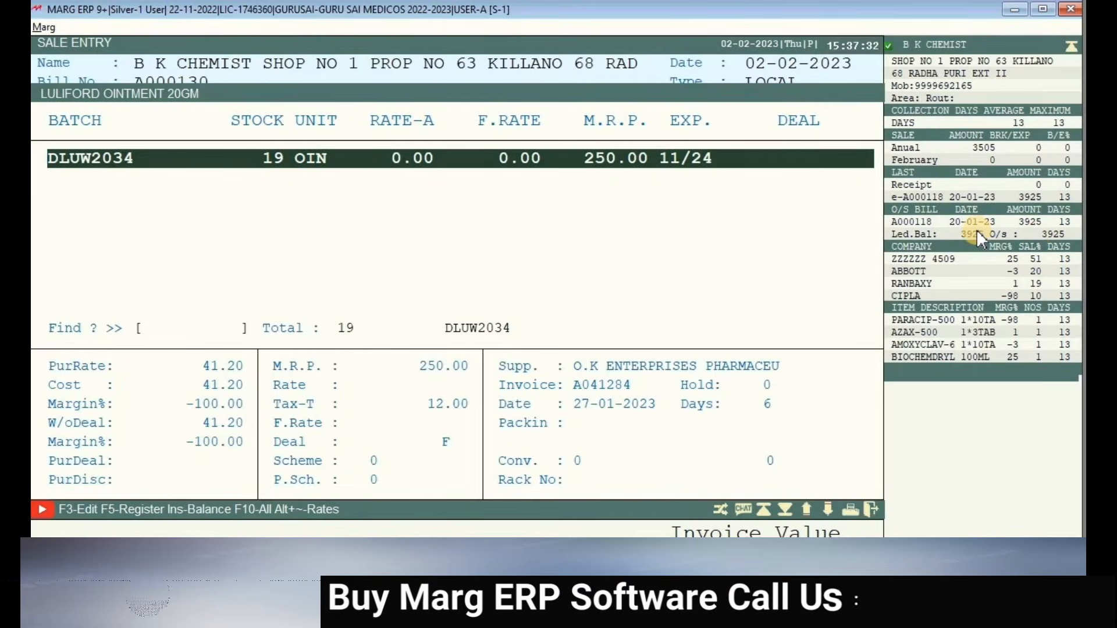
- Add batch DLUW2034 with quantity 5, accepting the zero-rate and net-loss prompts
{"action": "key", "text": "Return"}
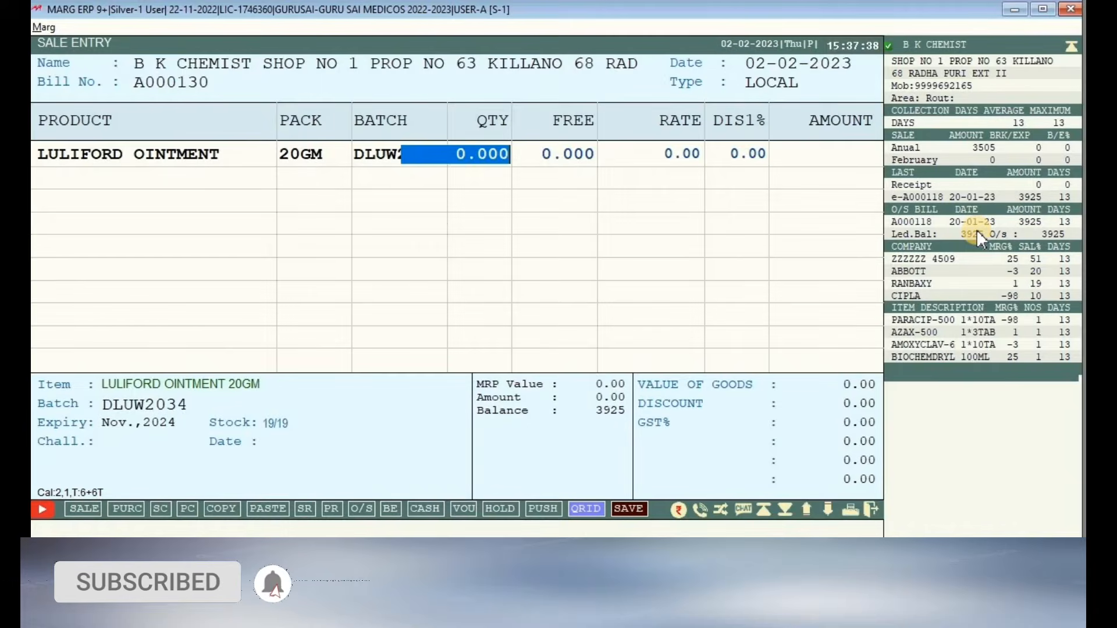
{"action": "type", "text": "5."}
{"action": "key", "text": "Return"}
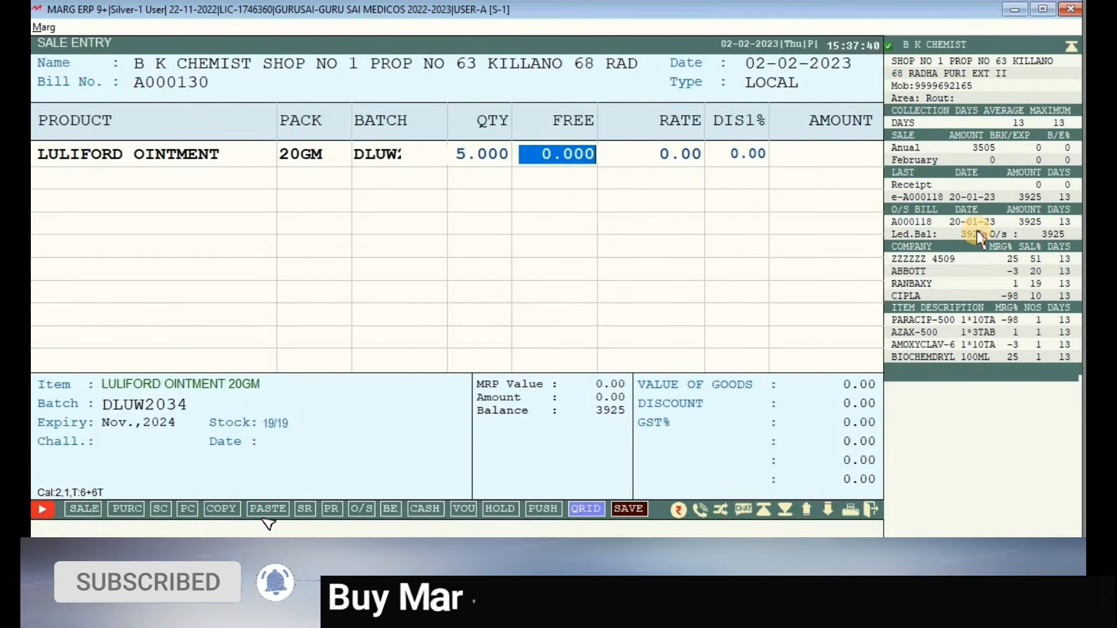
{"action": "key", "text": "Return"}
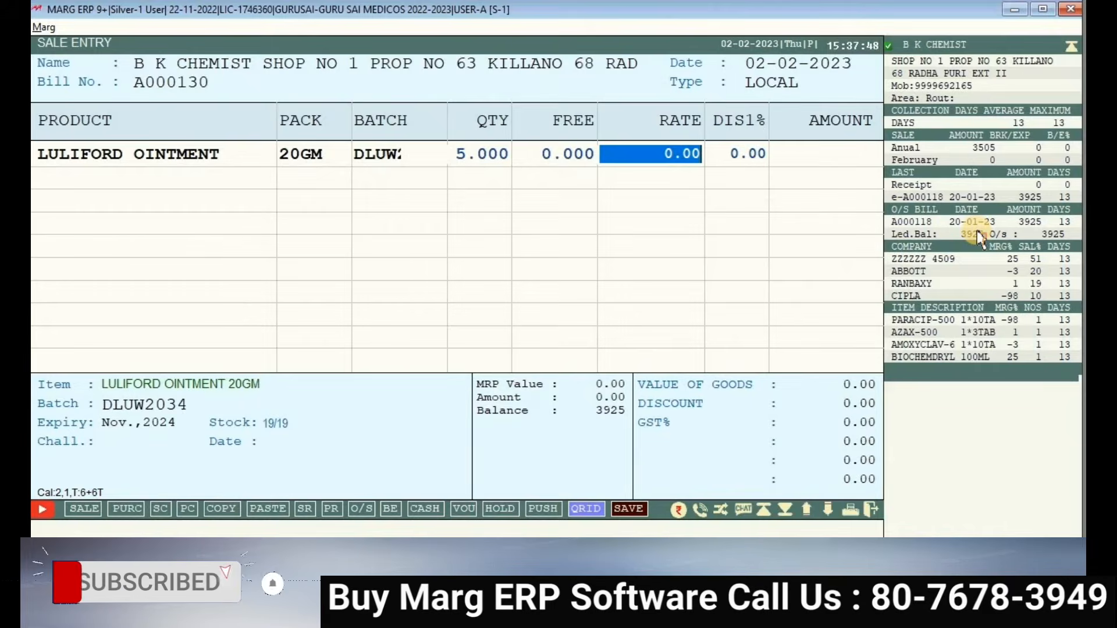
{"action": "key", "text": "Return"}
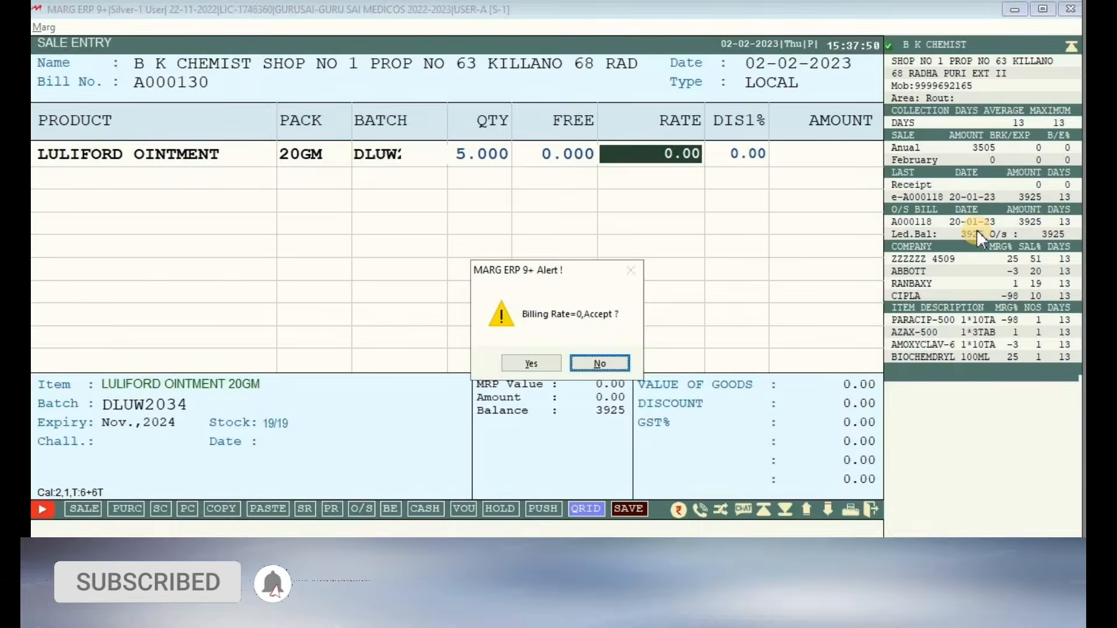
{"action": "key", "text": "Left"}
{"action": "key", "text": "Return"}
{"action": "key", "text": "Right"}
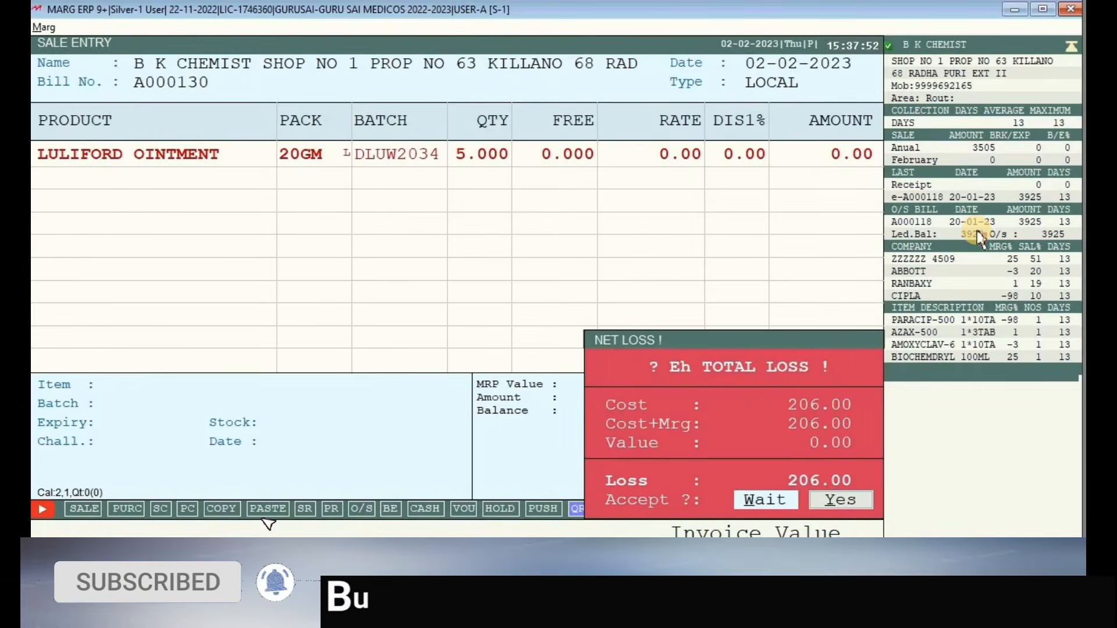
{"action": "key", "text": "Return"}
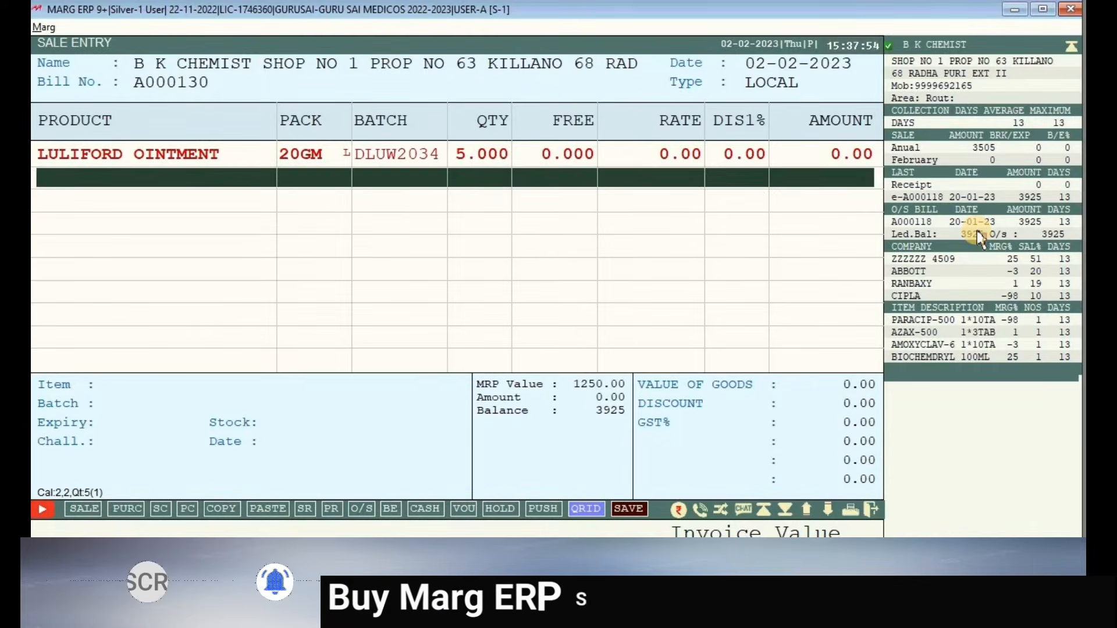
- Set the LULIFORD OINTMENT 20GM row's rate to 190, totalling 950
{"action": "key", "text": "Return"}
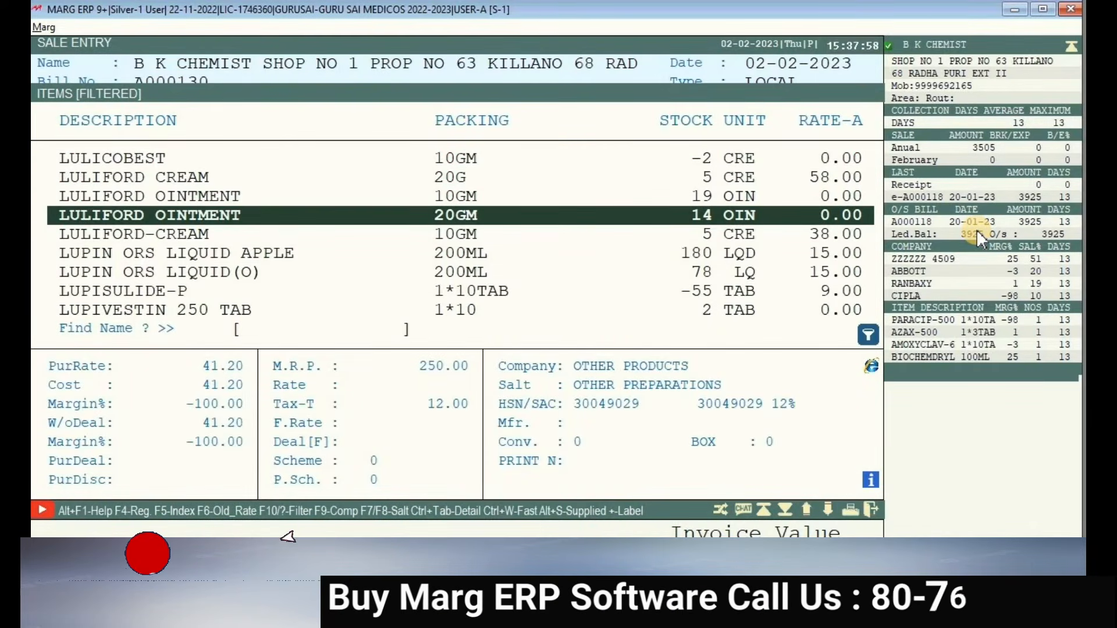
{"action": "key", "text": "Return"}
{"action": "key", "text": "Up"}
{"action": "key", "text": "Return"}
{"action": "key", "text": "Return"}
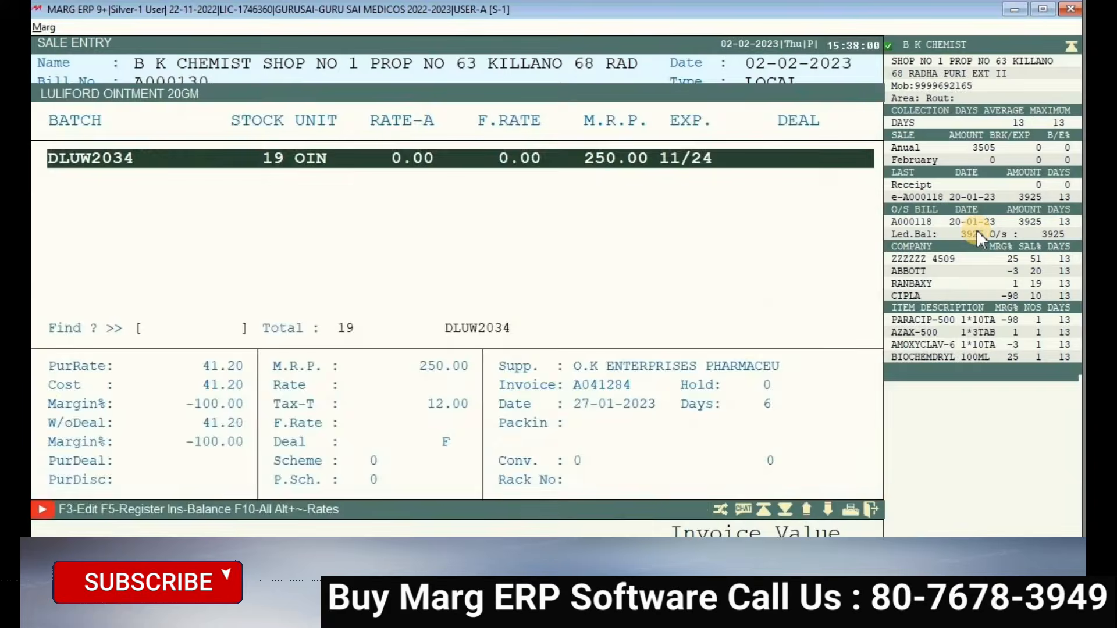
{"action": "key", "text": "Return"}
{"action": "key", "text": "Return"}
{"action": "key", "text": "Return"}
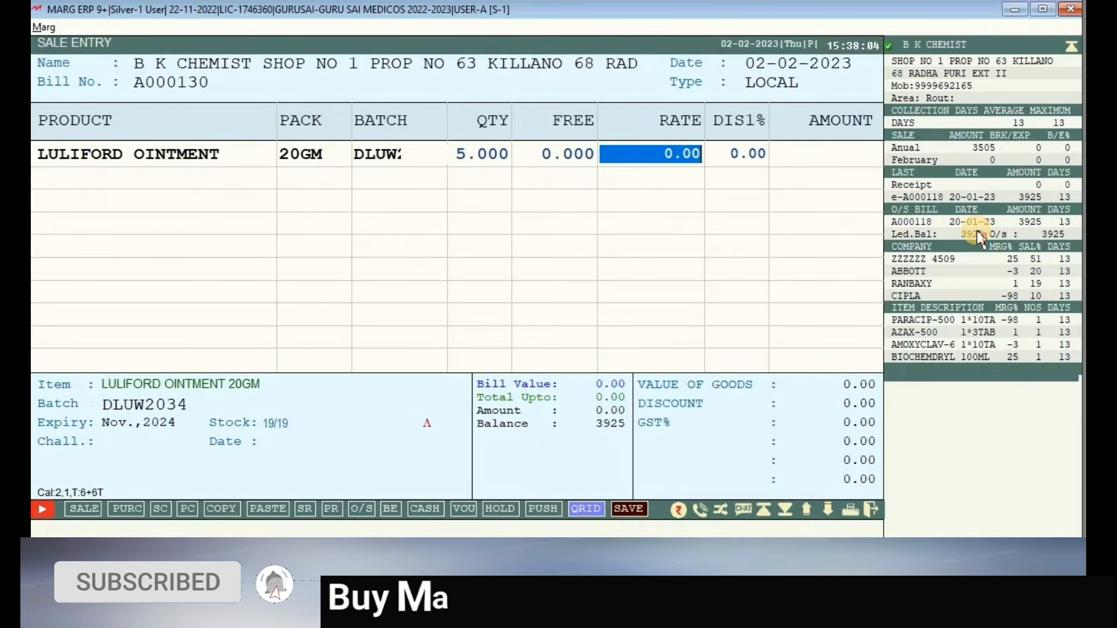
{"action": "type", "text": "190"}
{"action": "key", "text": "Return"}
{"action": "key", "text": "Return"}
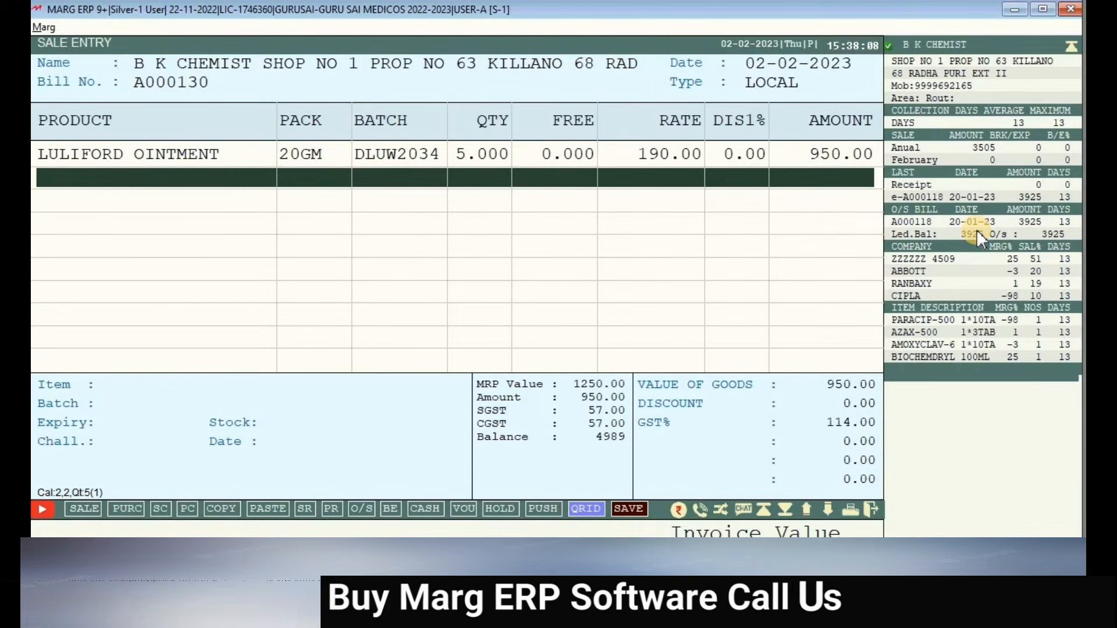
{"action": "key", "text": "Return"}
{"action": "key", "text": "Return"}
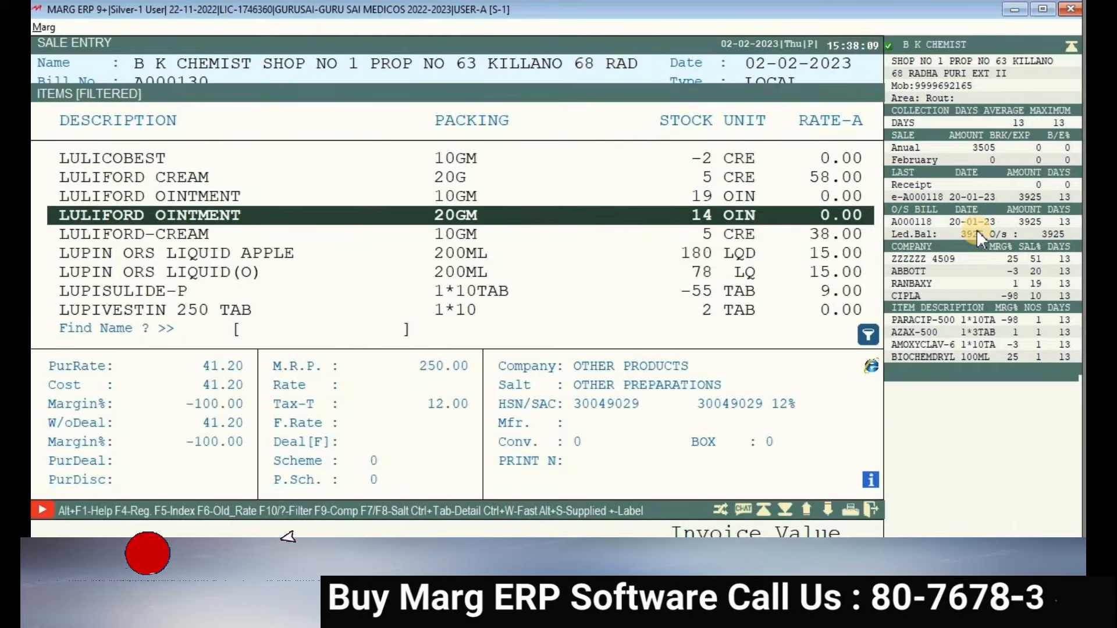
- Add LULIFORD OINTMENT 10GM, batch DLUW2032, quantity 10 at rate 200
{"action": "key", "text": "Down"}
{"action": "key", "text": "Up"}
{"action": "key", "text": "Up"}
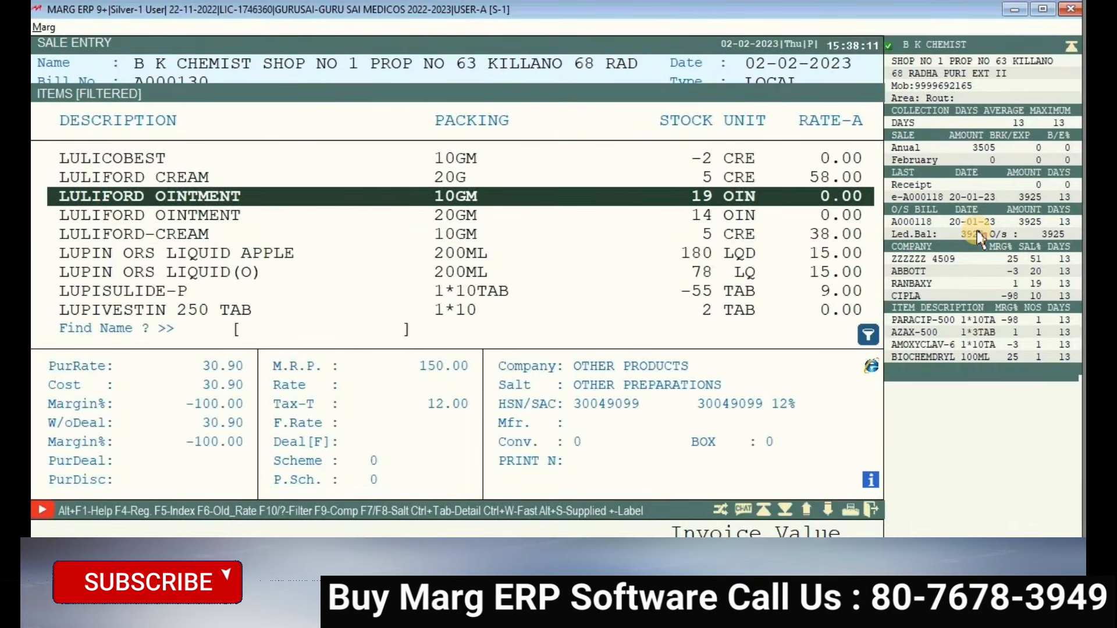
{"action": "key", "text": "Return"}
{"action": "key", "text": "Return"}
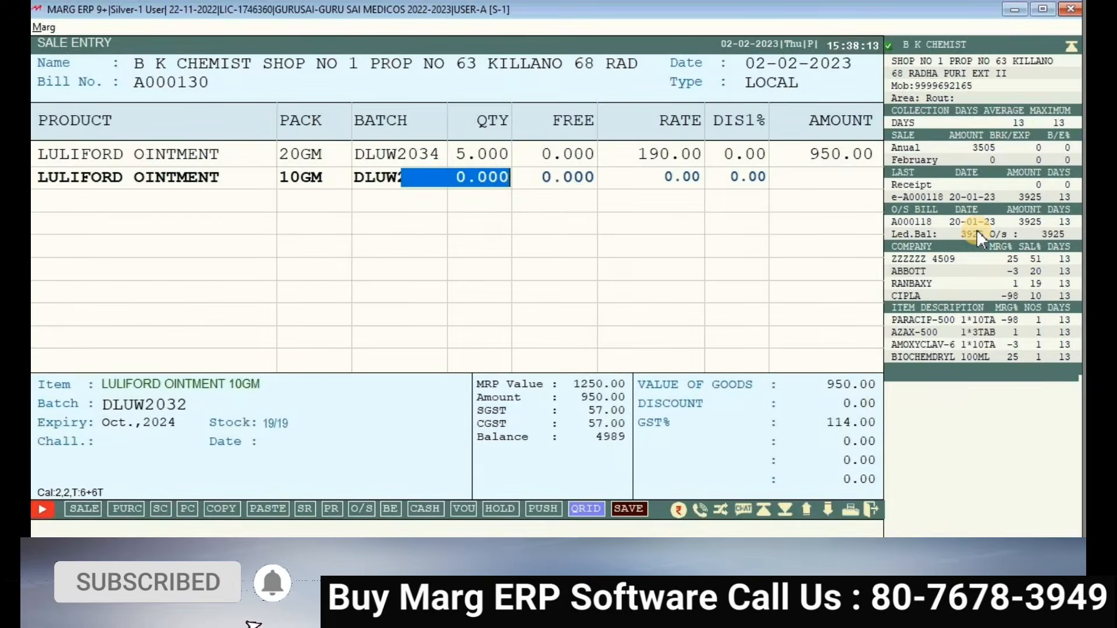
{"action": "type", "text": "10 ."}
{"action": "key", "text": "Return"}
{"action": "key", "text": "Return"}
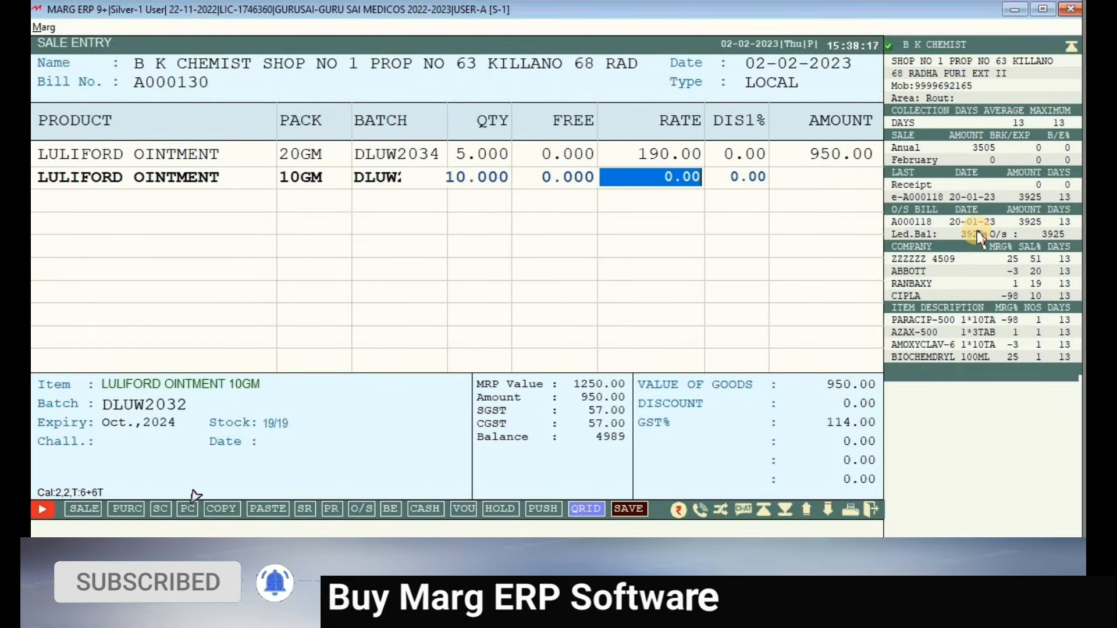
{"action": "type", "text": "200"}
{"action": "key", "text": "Return"}
{"action": "key", "text": "Return"}
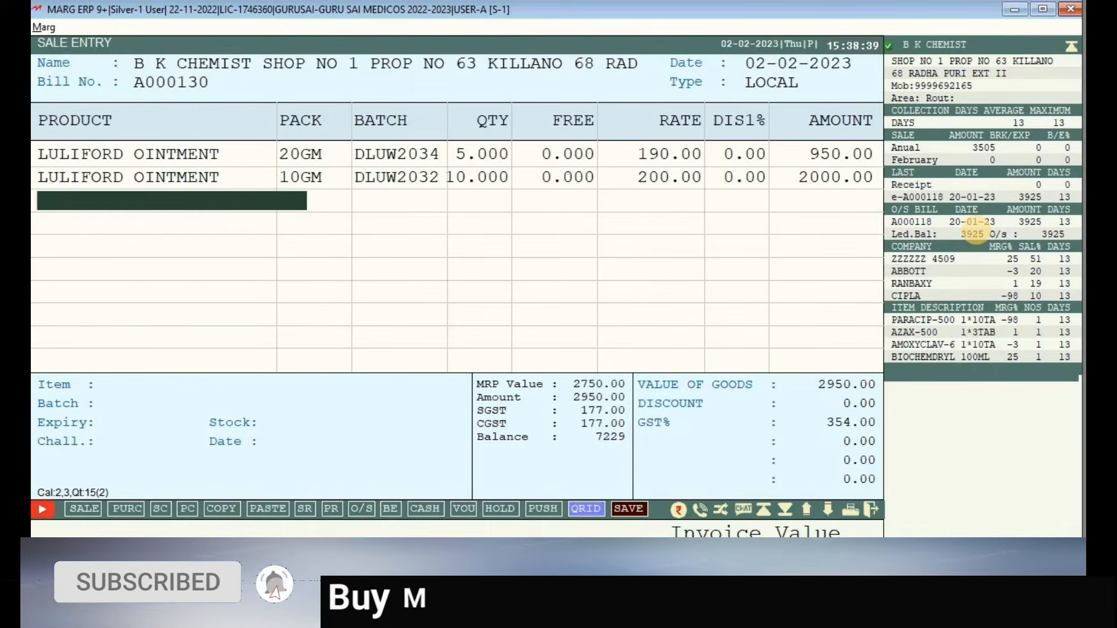
- Try LULIFORD CREAM 20G and drop it because its batch is expired
{"action": "key", "text": "Return"}
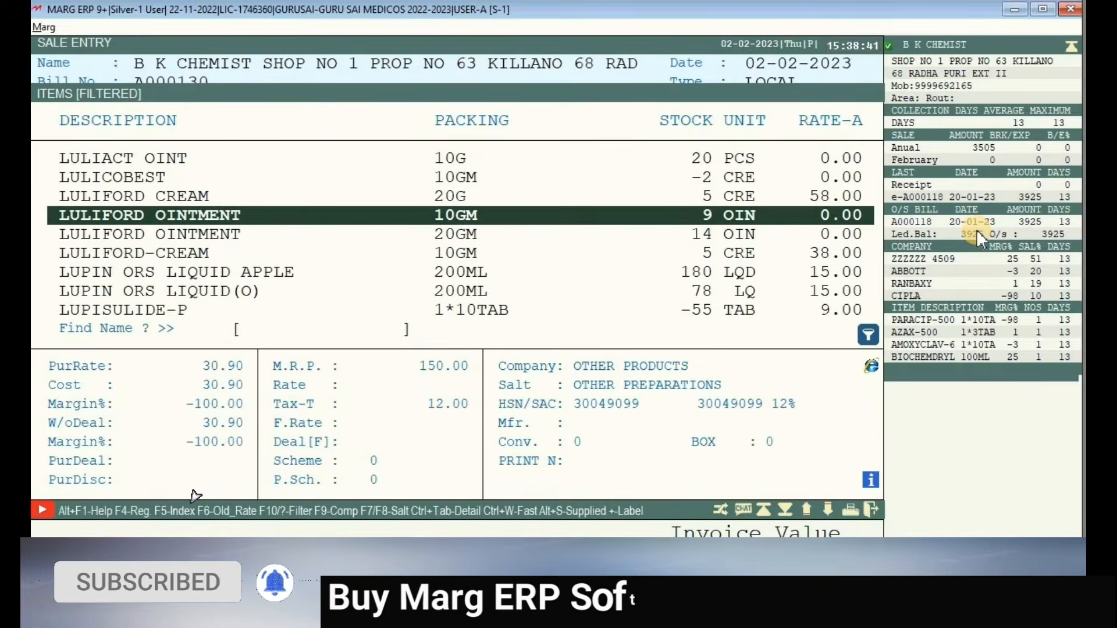
{"action": "key", "text": "Up"}
{"action": "key", "text": "Return"}
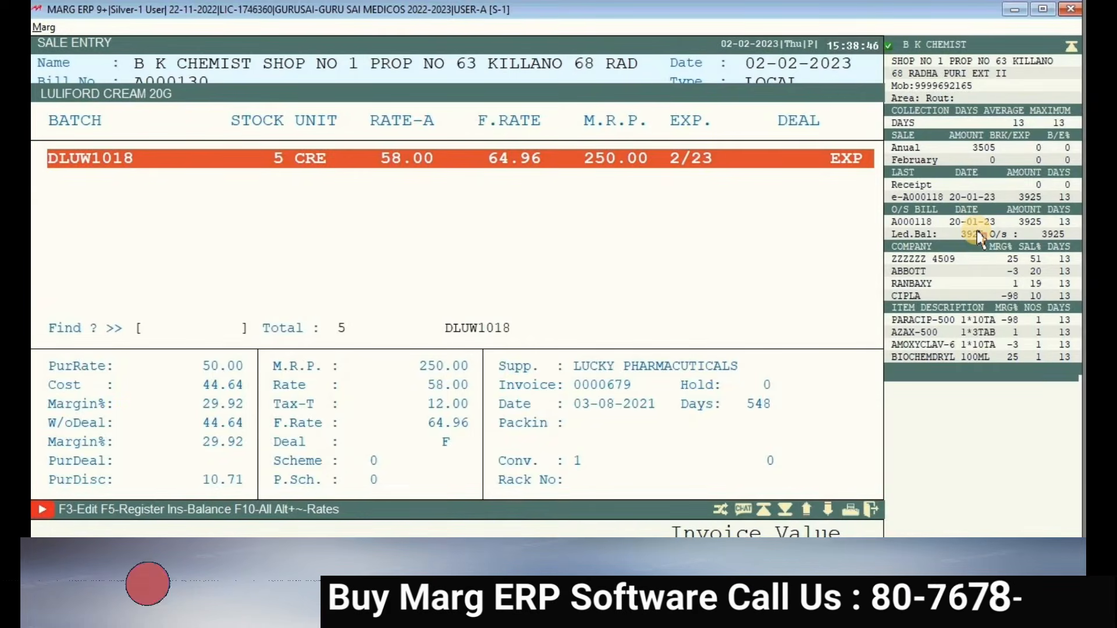
{"action": "key", "text": "Escape"}
{"action": "key", "text": "Escape"}
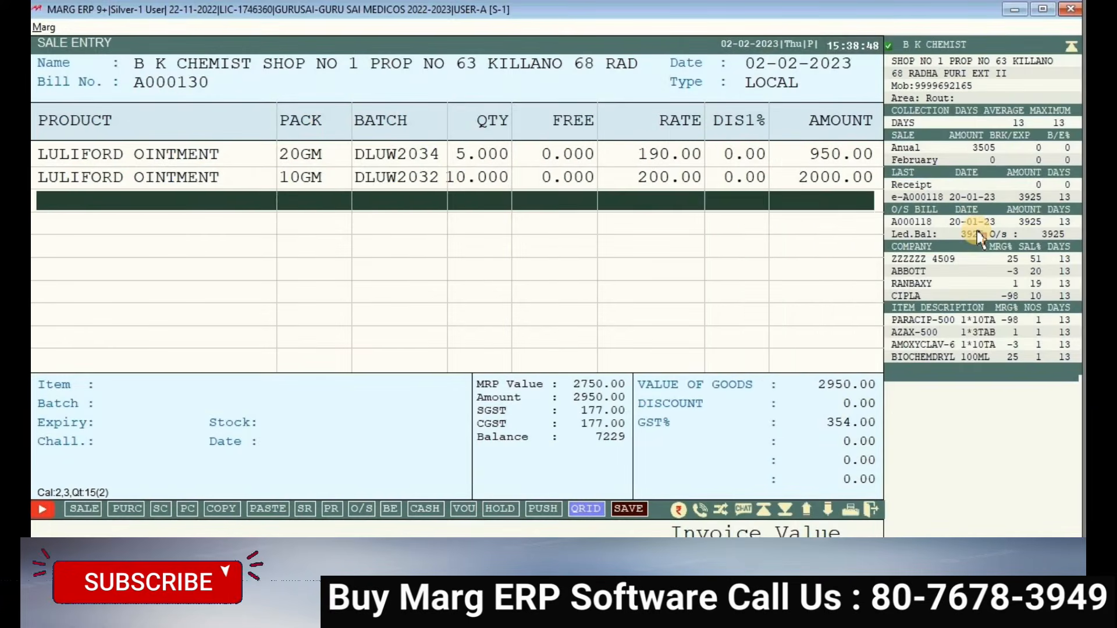
{"action": "key", "text": "Return"}
- Add LULIACT OINT, batch DLUX2008, quantity 2 at rate 150, and finish item entry
{"action": "key", "text": "Up"}
{"action": "key", "text": "Up"}
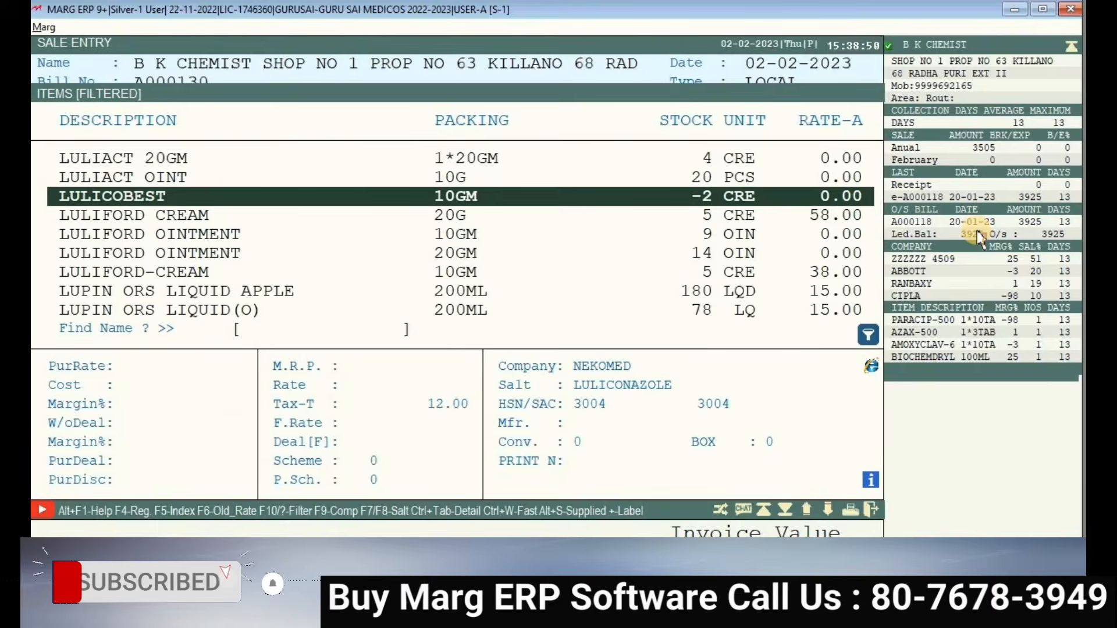
{"action": "key", "text": "Return"}
{"action": "key", "text": "Return"}
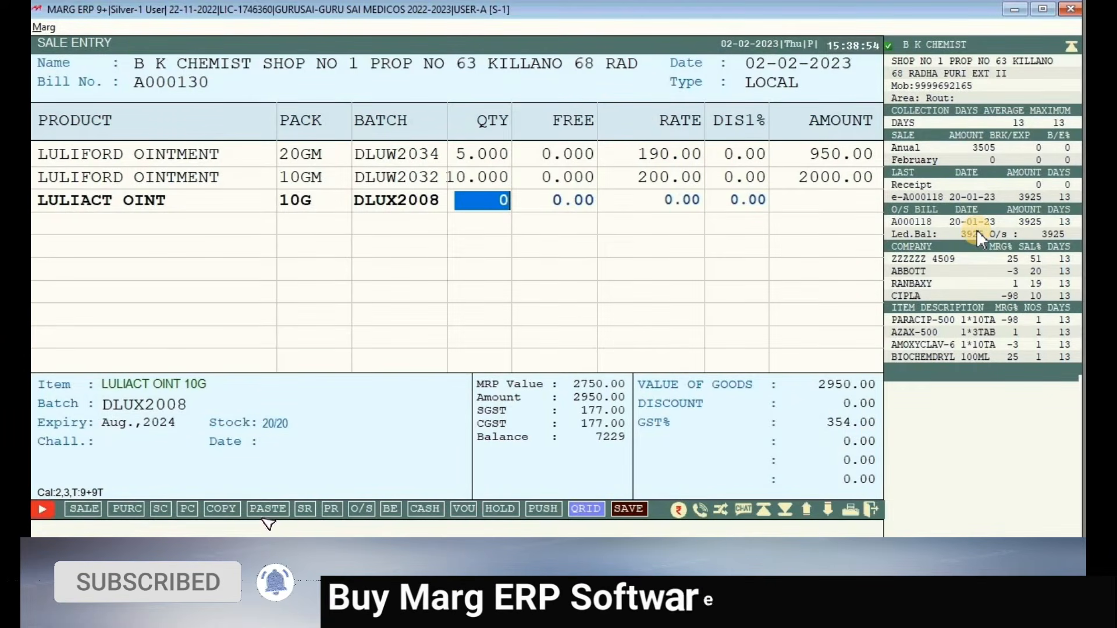
{"action": "type", "text": "2"}
{"action": "key", "text": "Return"}
{"action": "key", "text": "Return"}
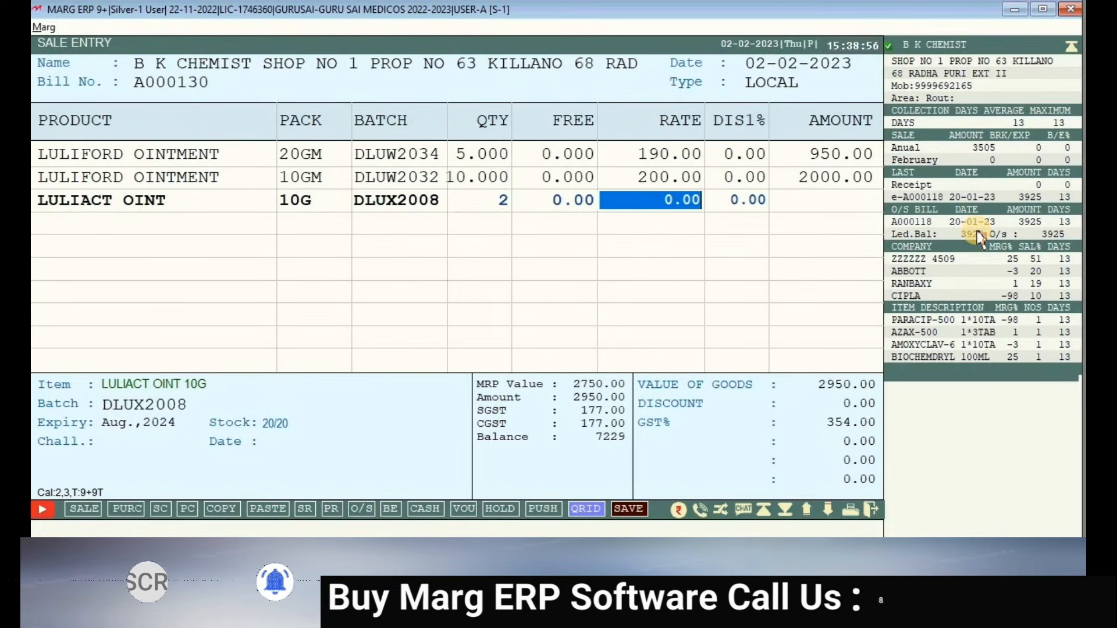
{"action": "type", "text": "150"}
{"action": "key", "text": "Return"}
{"action": "key", "text": "Return"}
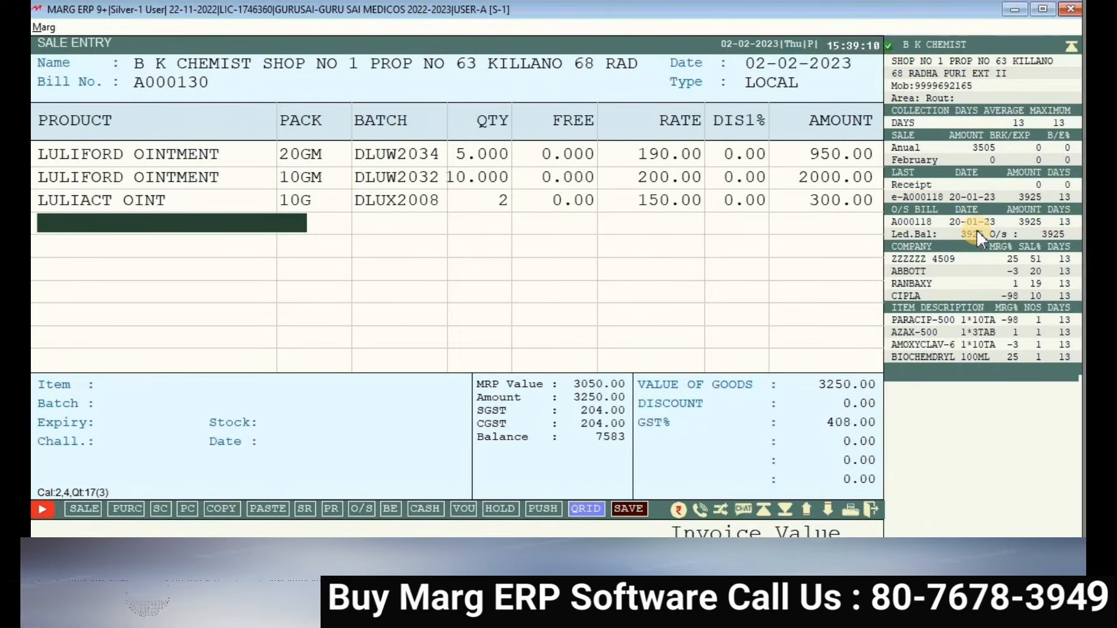
{"action": "left_click", "coordinate": [224, 232]}
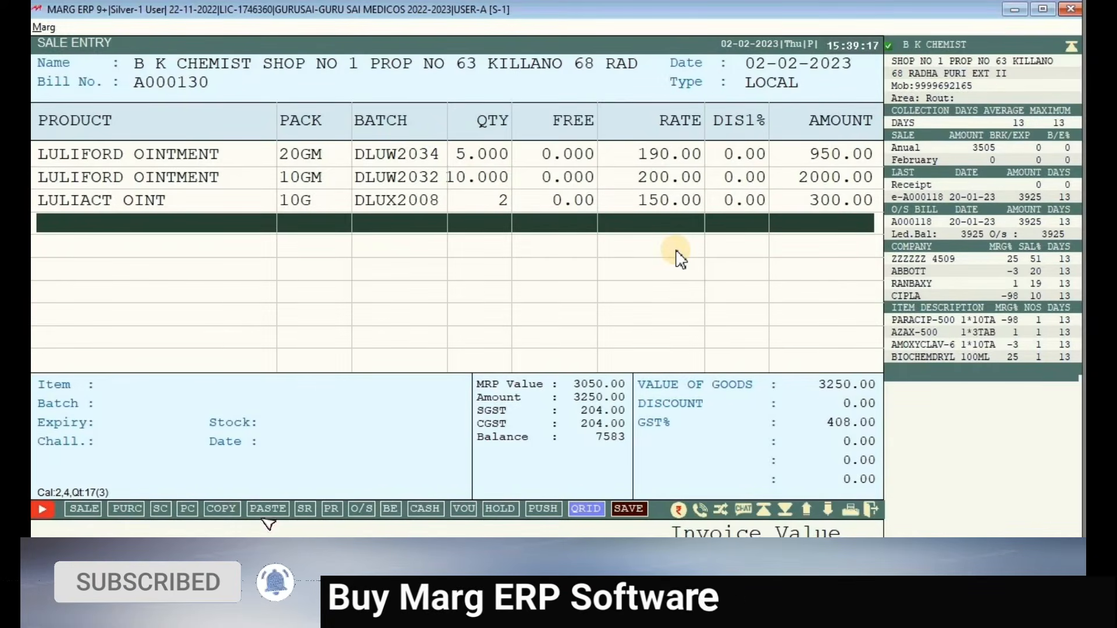
{"action": "key", "text": "Escape"}
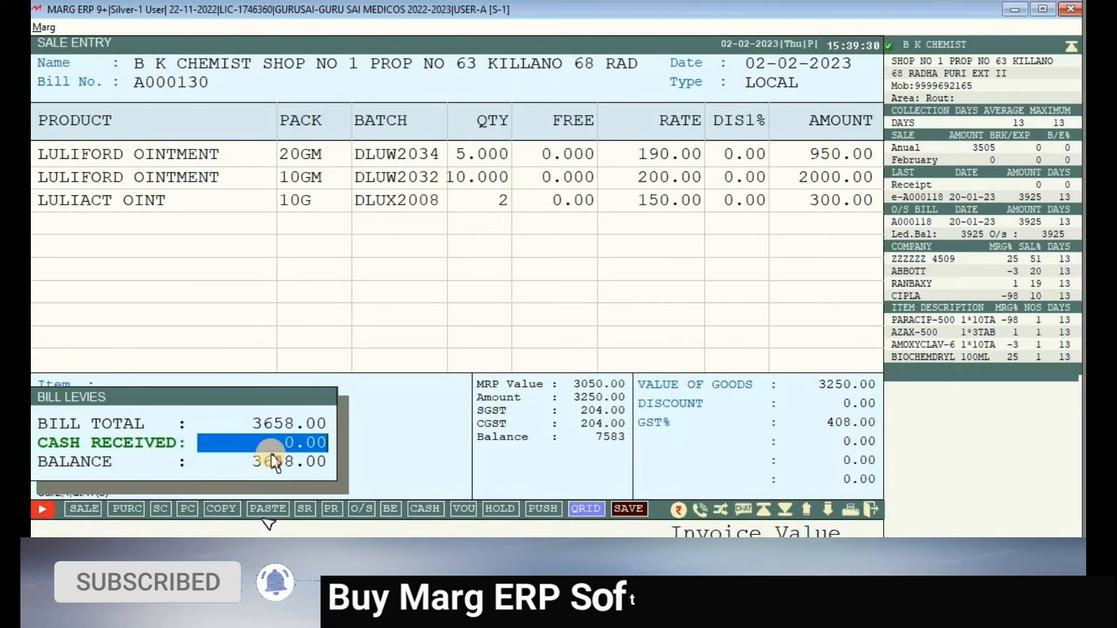
- Clear the mistyped 5 so cash received stays 0, and save bill A000130 at 3658.00
{"action": "type", "text": "5"}
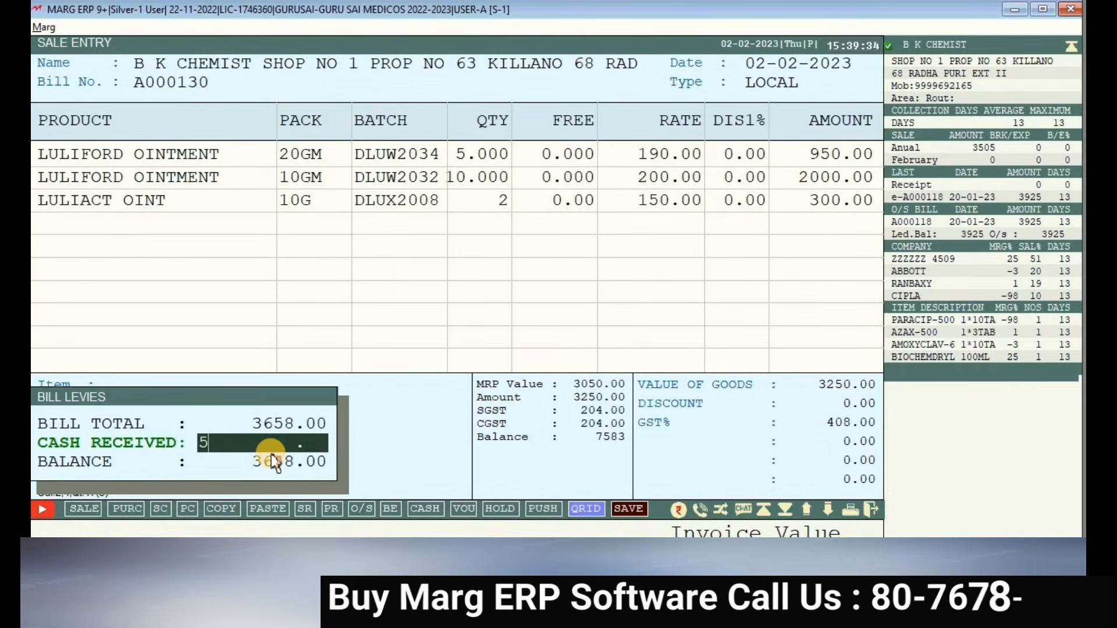
{"action": "key", "text": "BackSpace"}
{"action": "key", "text": "BackSpace"}
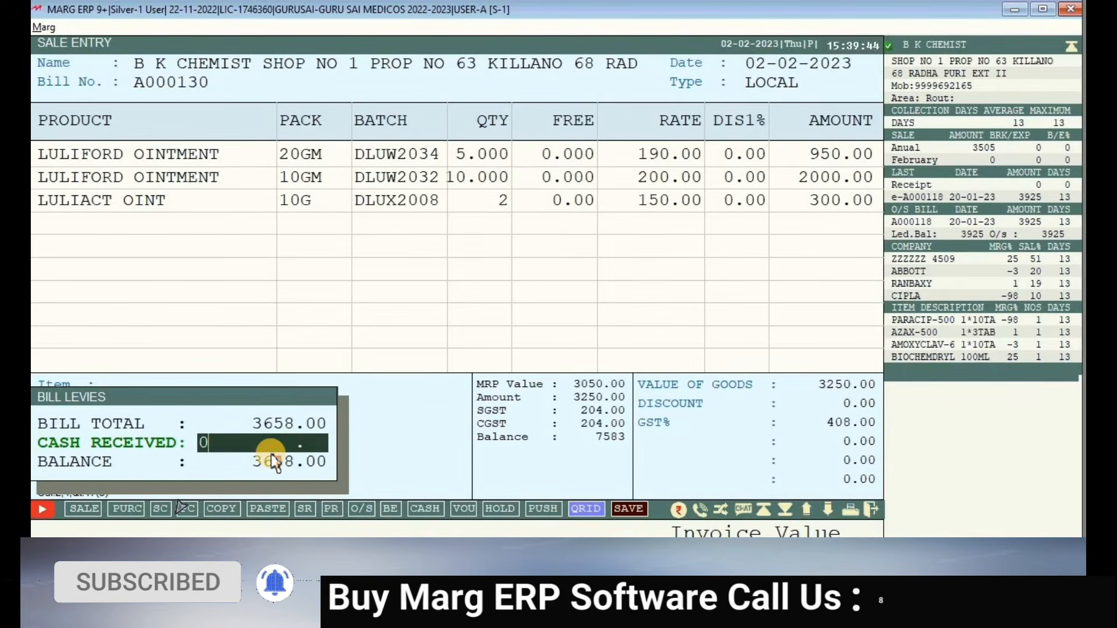
{"action": "key", "text": "Return"}
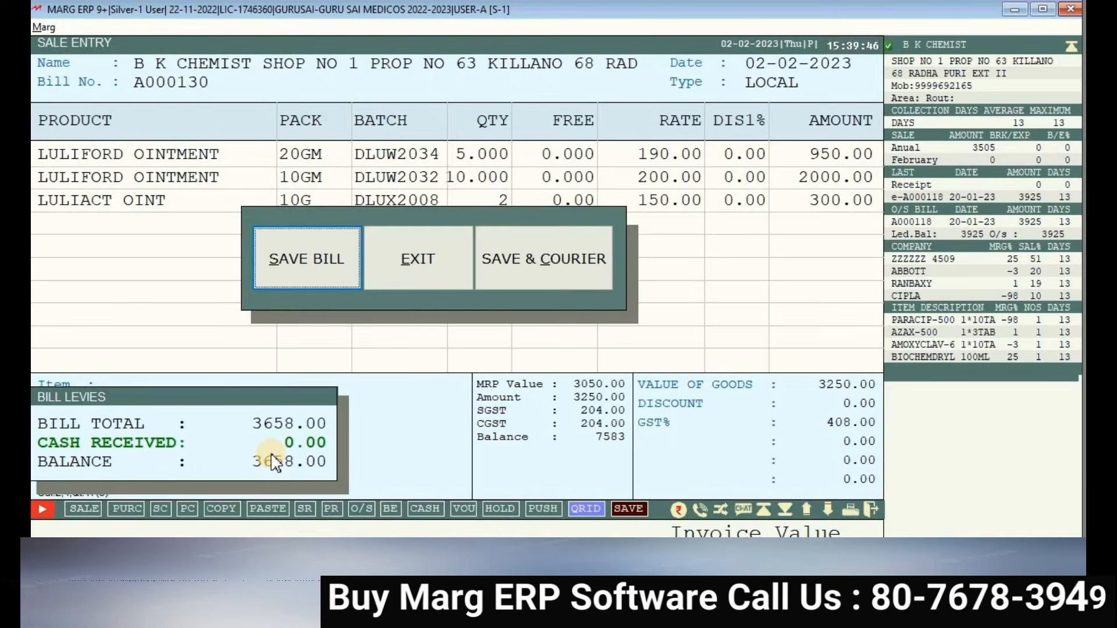
{"action": "key", "text": "Return"}
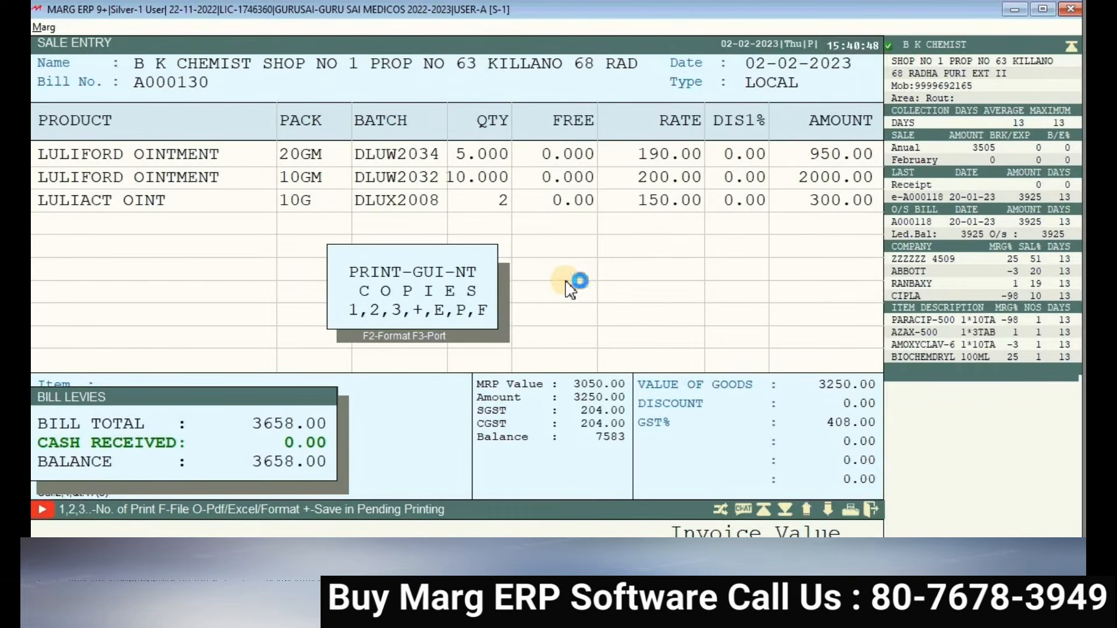
- Preview and scroll through the A000130 GST invoice, then exit sale entry to the dashboard
{"action": "key", "text": "1"}
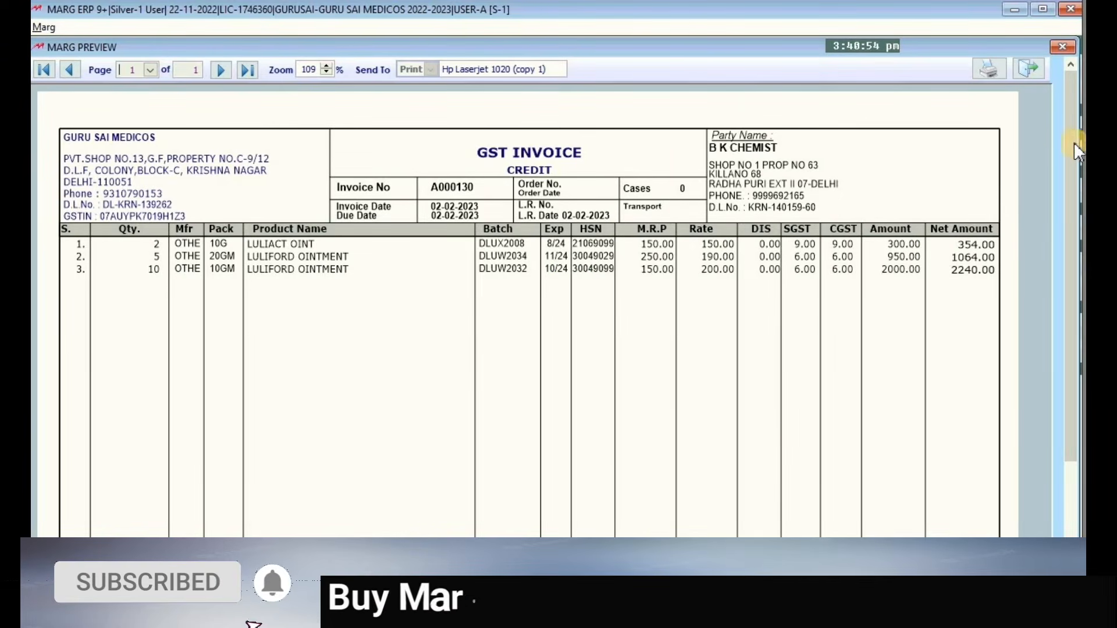
{"action": "scroll", "coordinate": [1041, 335], "scroll_direction": "down", "scroll_amount": 1}
{"action": "scroll", "coordinate": [1039, 334], "scroll_direction": "down", "scroll_amount": 6}
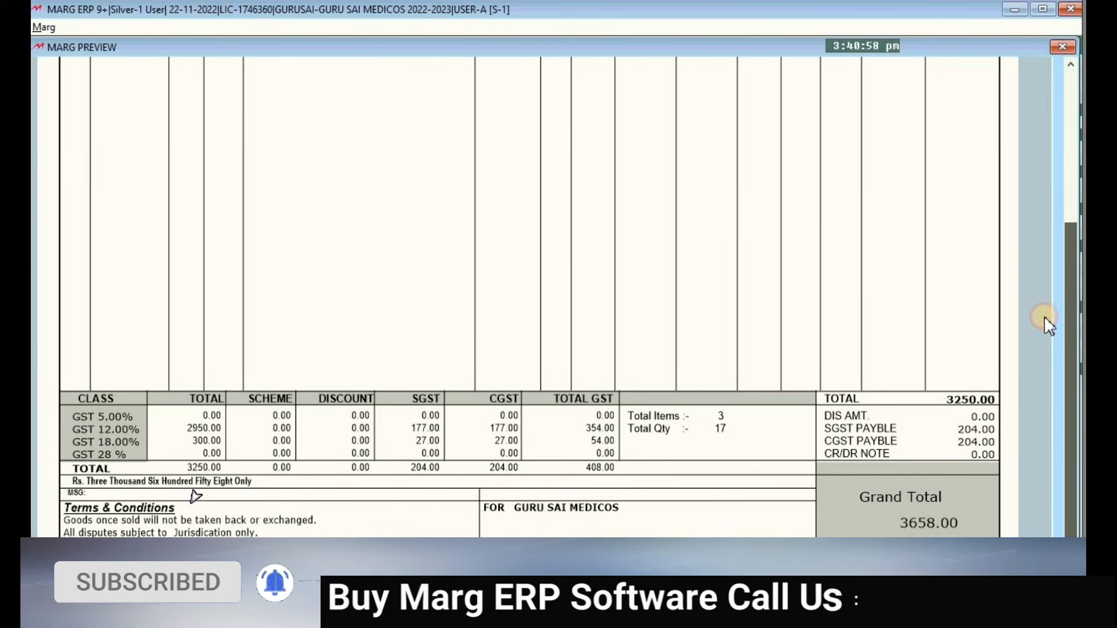
{"action": "scroll", "coordinate": [1044, 127], "scroll_direction": "up", "scroll_amount": 7}
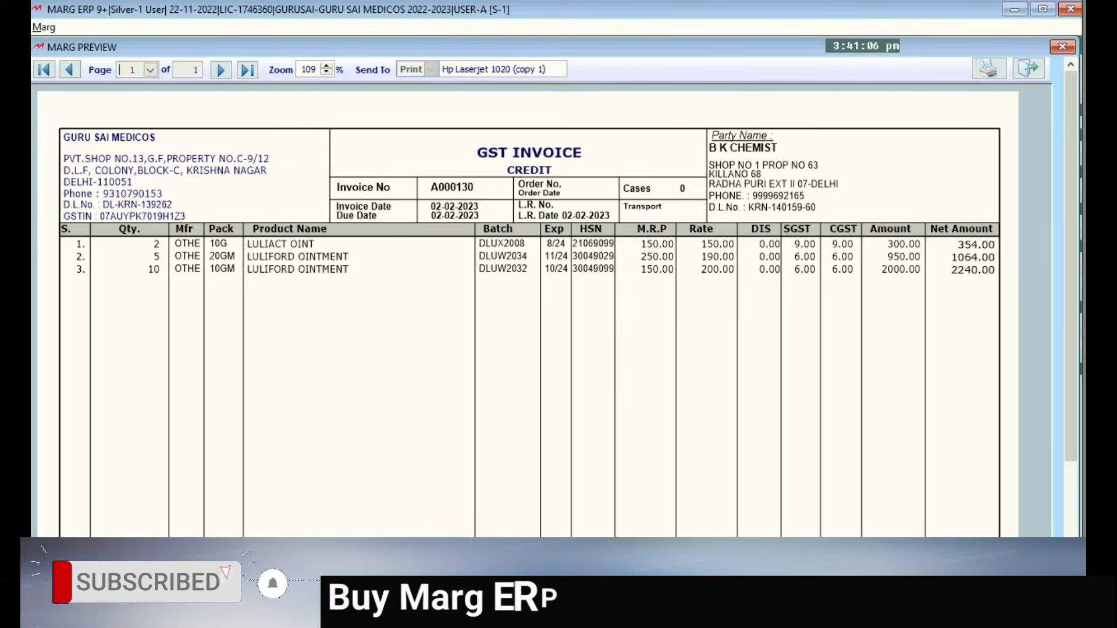
{"action": "key", "text": "Escape"}
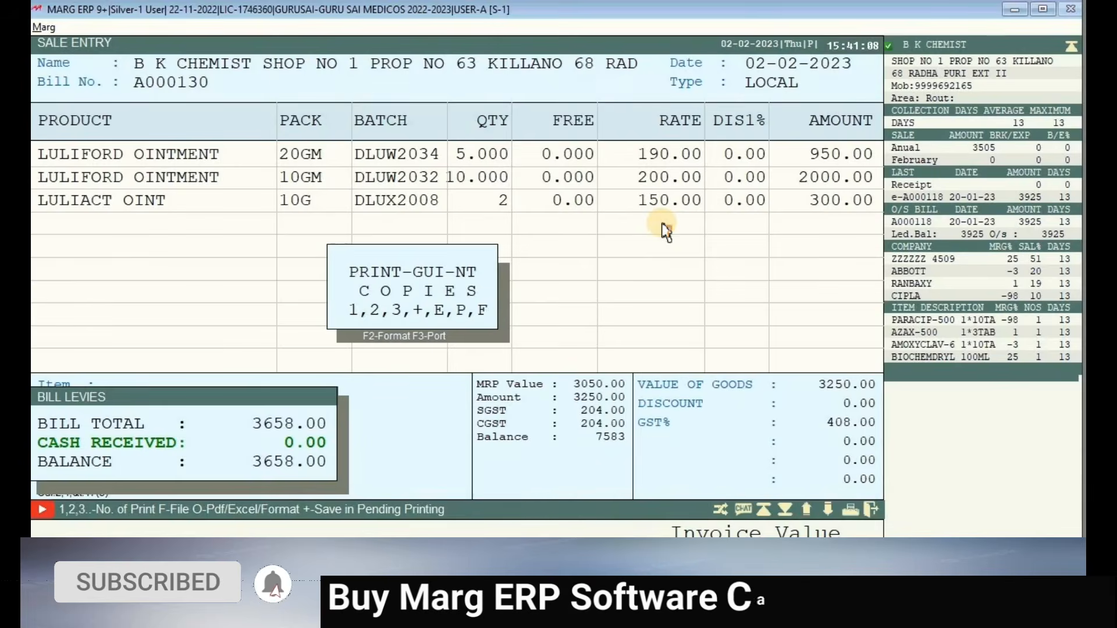
{"action": "key", "text": "Escape"}
{"action": "key", "text": "Escape"}
{"action": "key", "text": "Escape"}
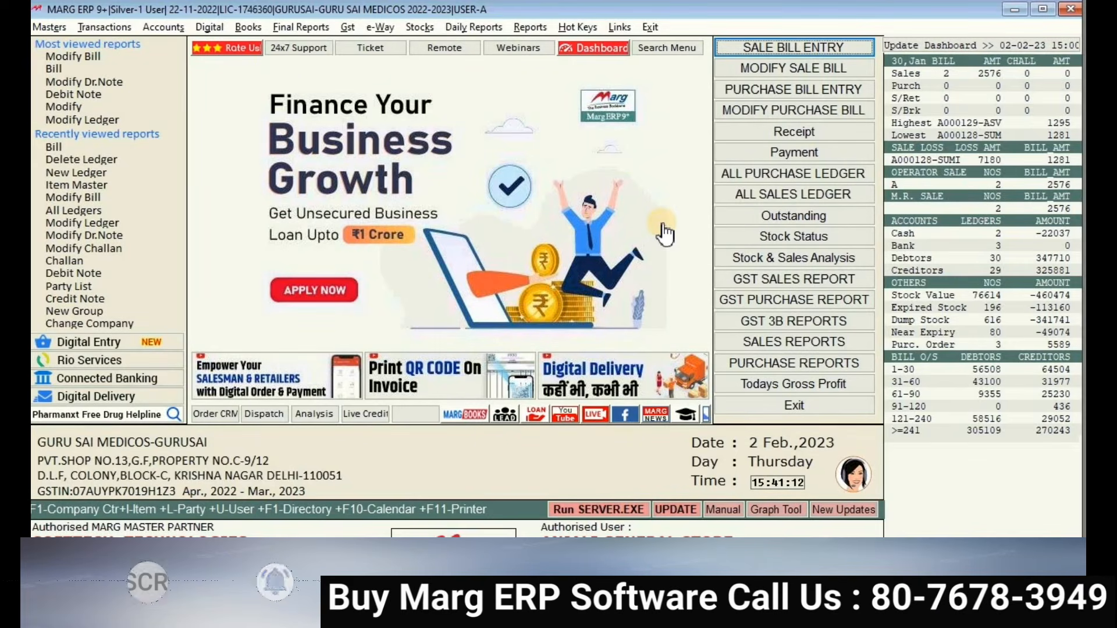
- Open Modify Sale Bill with the period starting 01-02-2023 and load bill A000130
{"action": "left_click", "coordinate": [792, 71]}
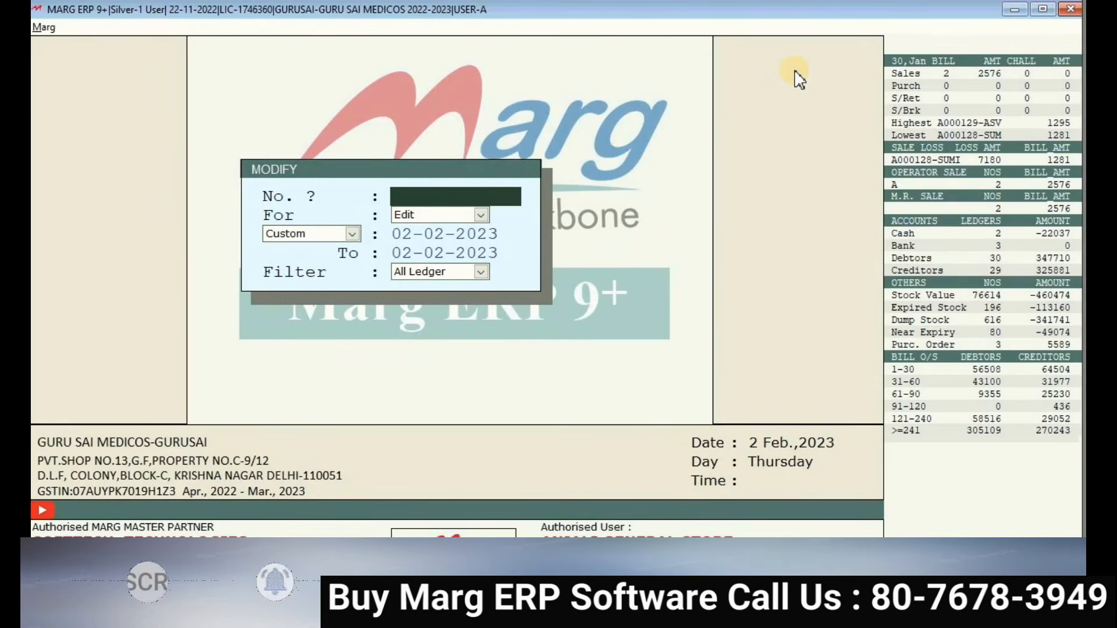
{"action": "key", "text": "Return"}
{"action": "key", "text": "Return"}
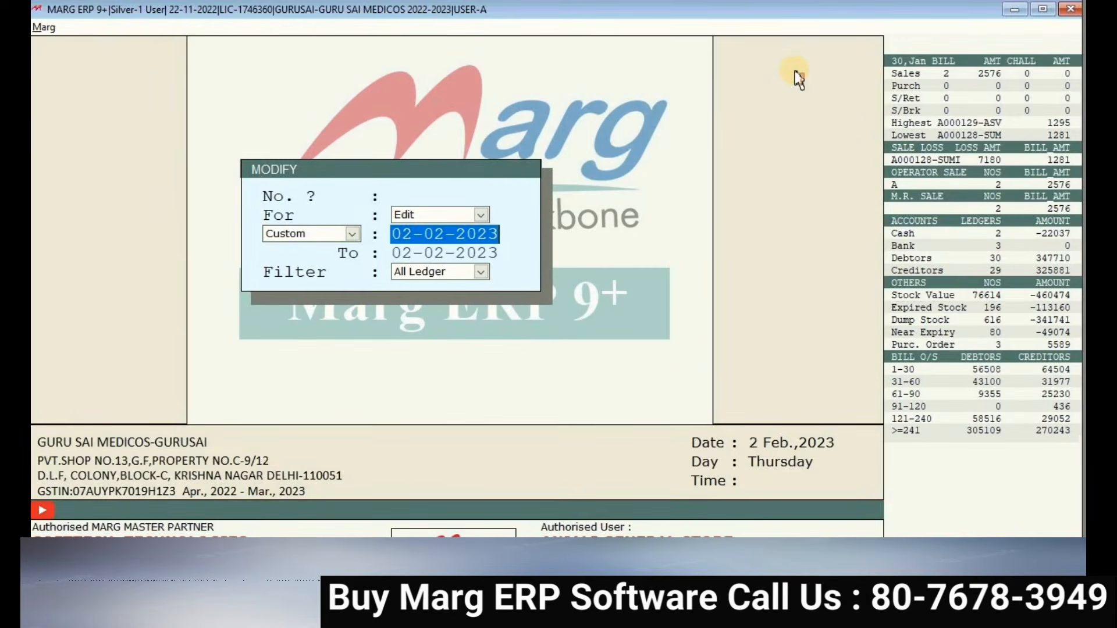
{"action": "type", "text": "01-02"}
{"action": "key", "text": "Return"}
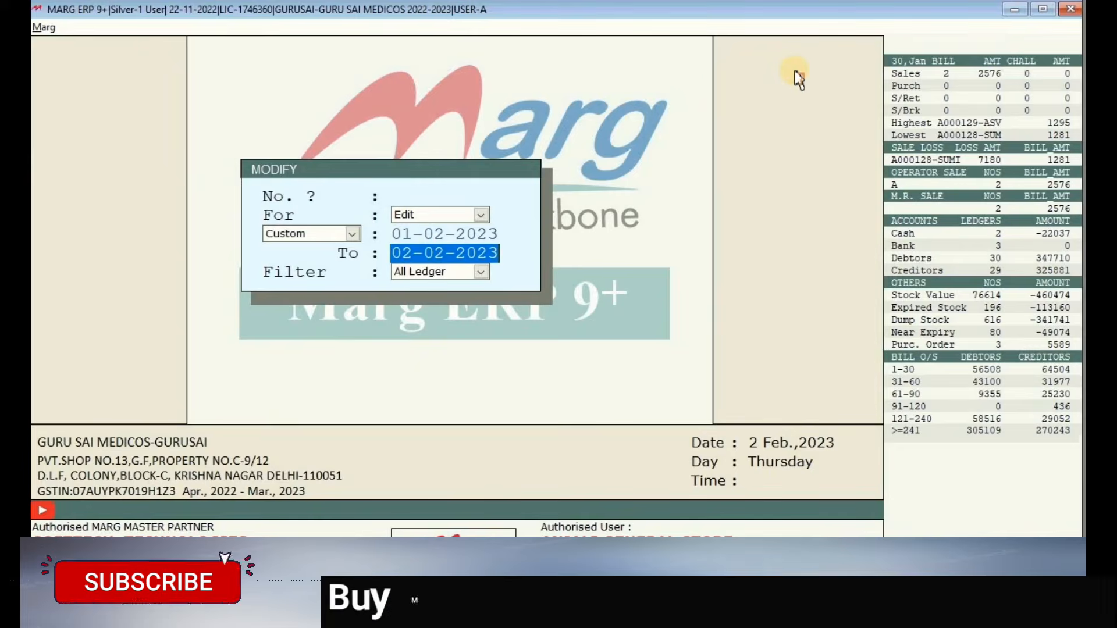
{"action": "key", "text": "Return"}
{"action": "key", "text": "Return"}
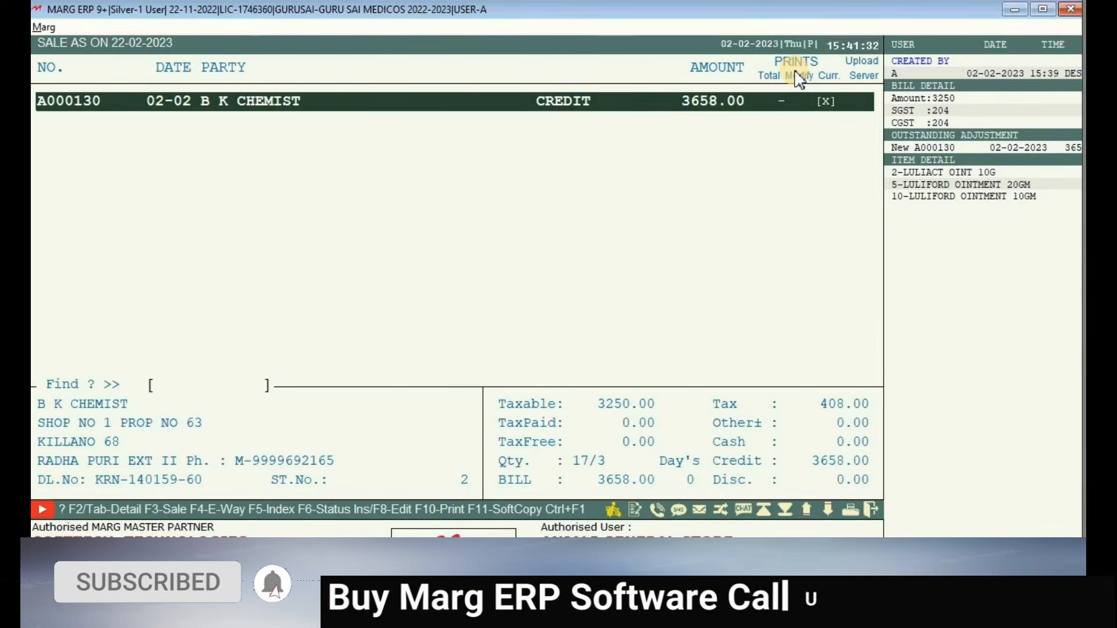
{"action": "key", "text": "Return"}
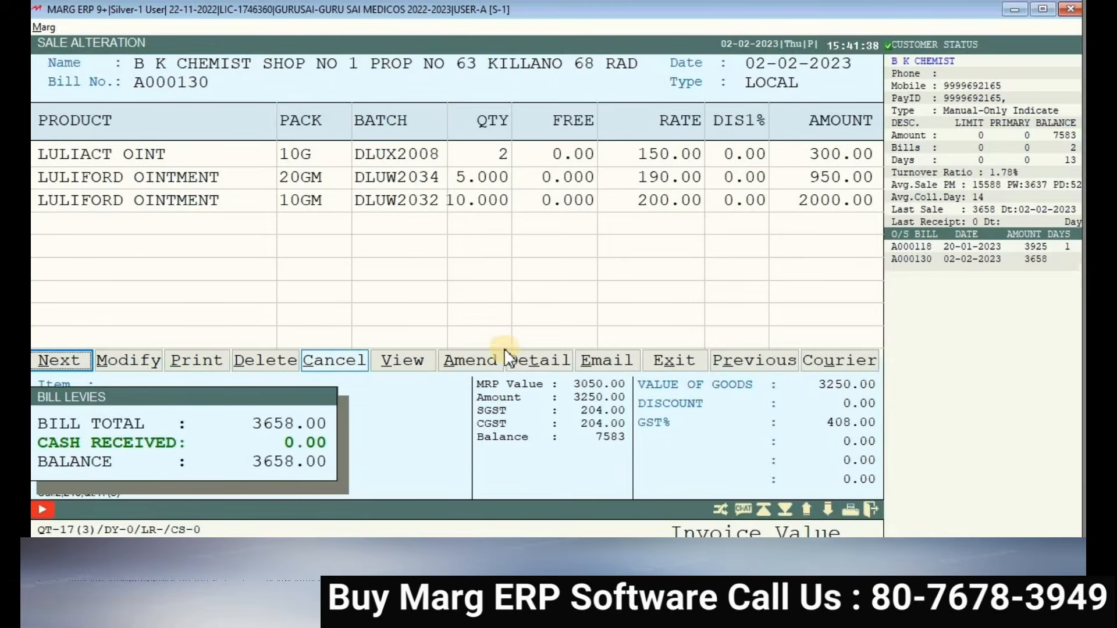
- Apply a 2% discount to LULIACT OINT and LULIFORD OINTMENT 20GM, saving the bill at 3630.00
{"action": "left_click", "coordinate": [128, 361]}
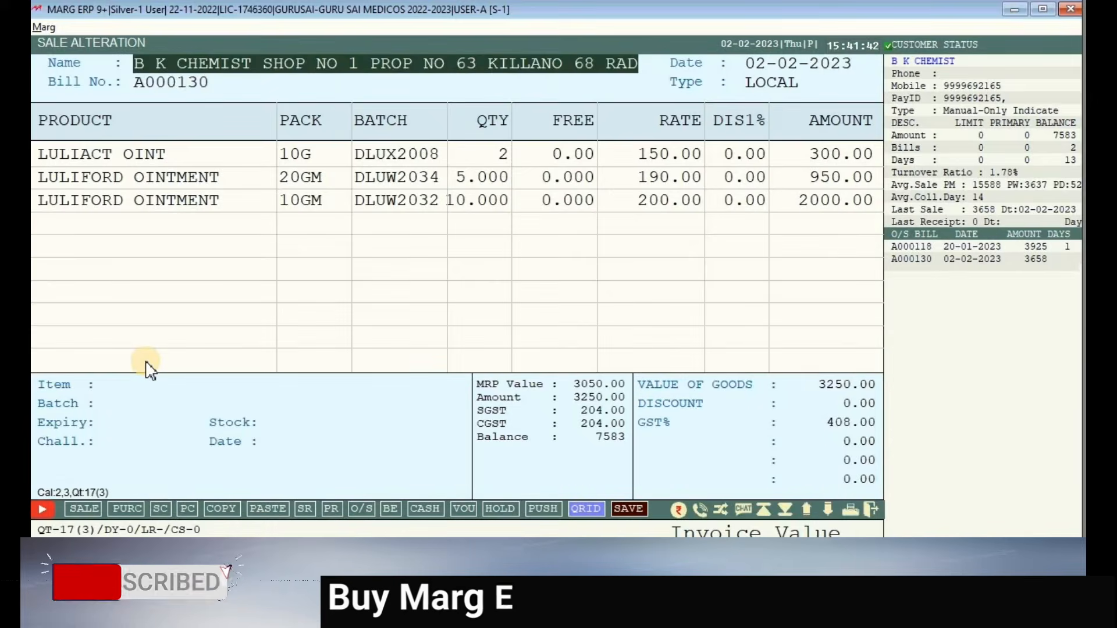
{"action": "key", "text": "Return"}
{"action": "key", "text": "Return"}
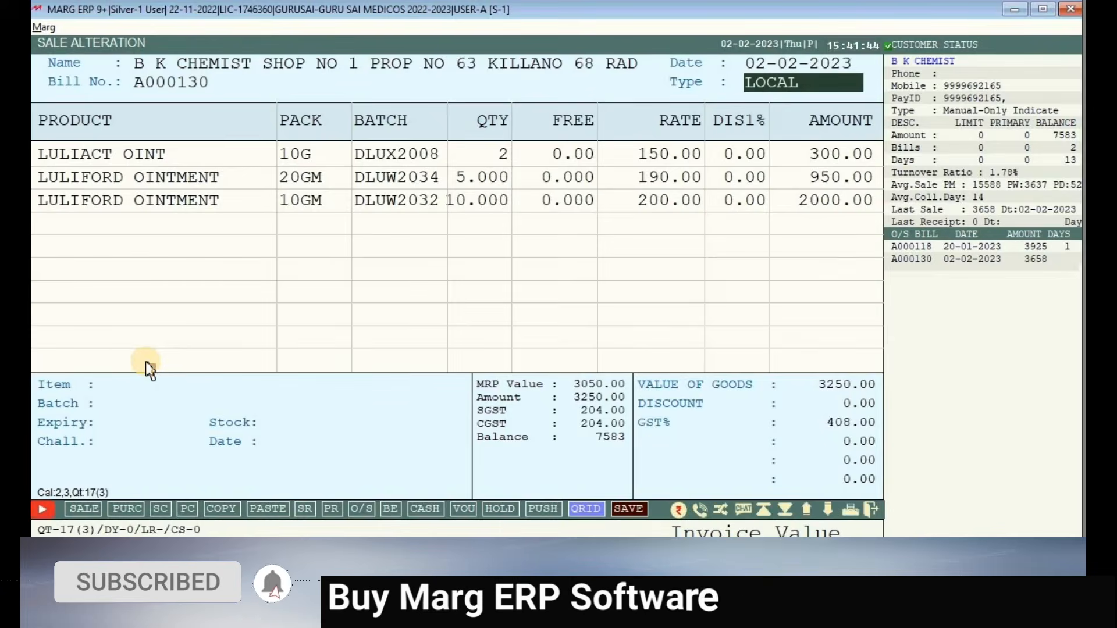
{"action": "key", "text": "Return"}
{"action": "key", "text": "Return"}
{"action": "key", "text": "Return"}
{"action": "key", "text": "Return"}
{"action": "key", "text": "Return"}
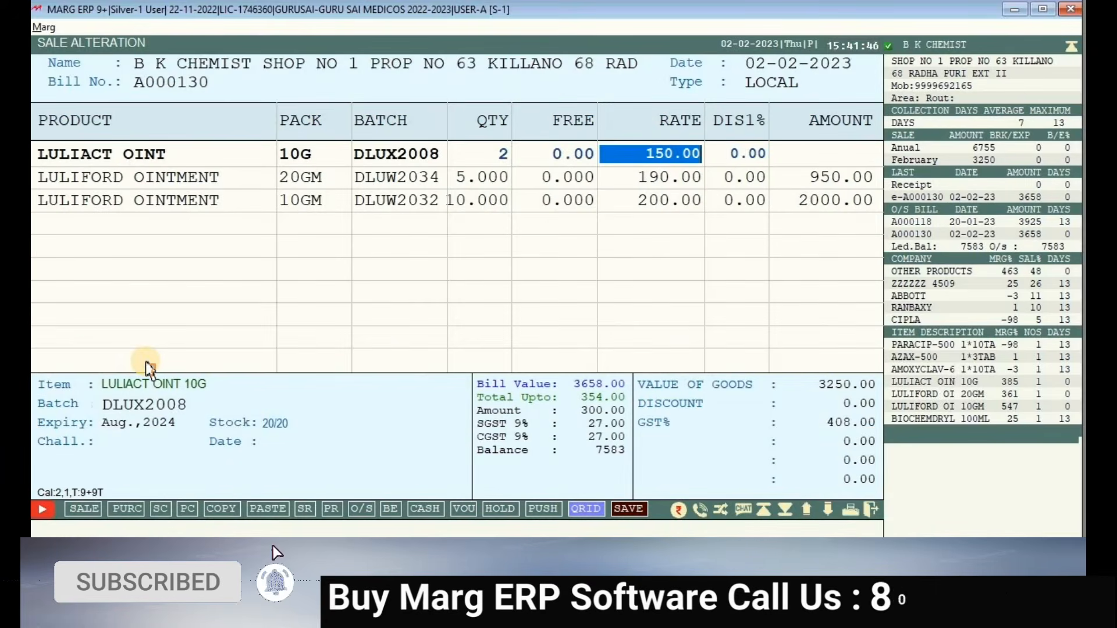
{"action": "key", "text": "Return"}
{"action": "type", "text": "2"}
{"action": "key", "text": "Return"}
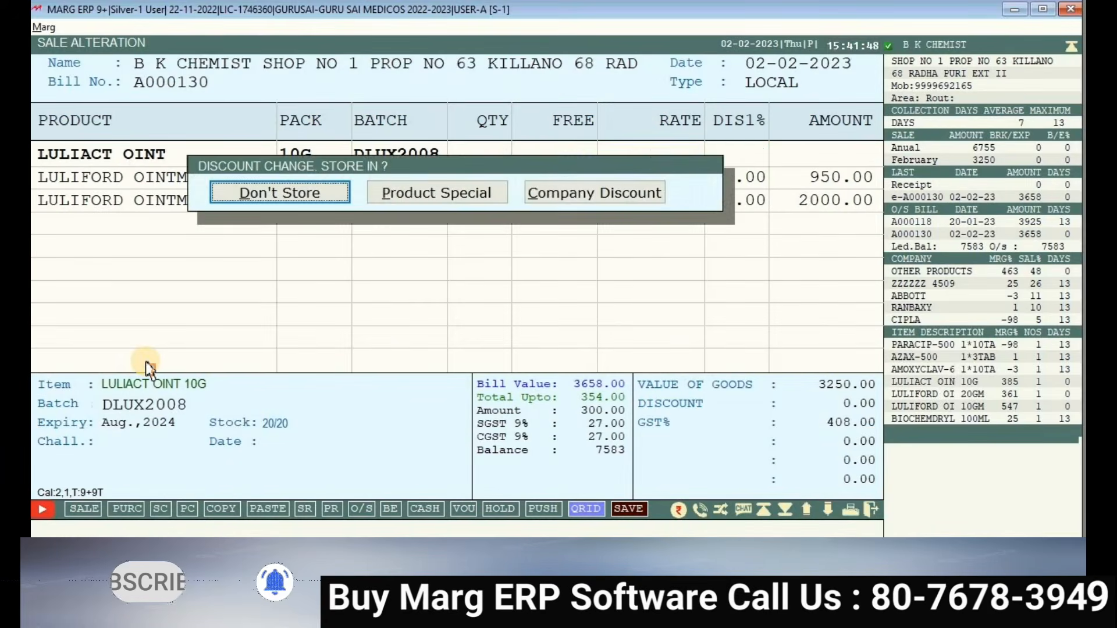
{"action": "key", "text": "Return"}
{"action": "key", "text": "Return"}
{"action": "key", "text": "Return"}
{"action": "key", "text": "Return"}
{"action": "key", "text": "Return"}
{"action": "key", "text": "Return"}
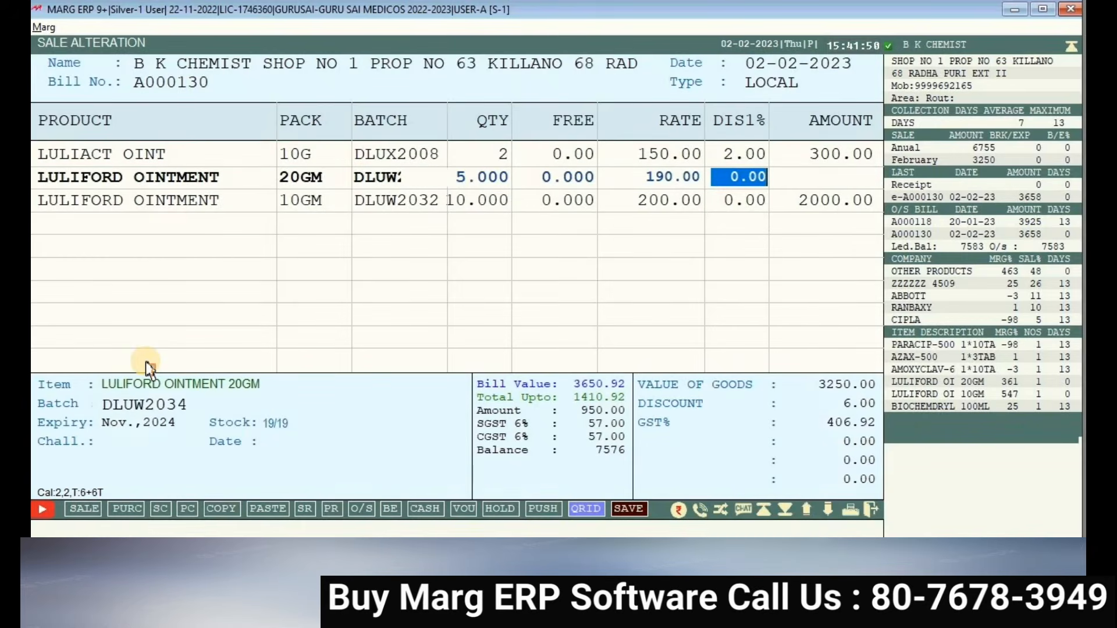
{"action": "key", "text": "Return"}
{"action": "key", "text": "Return"}
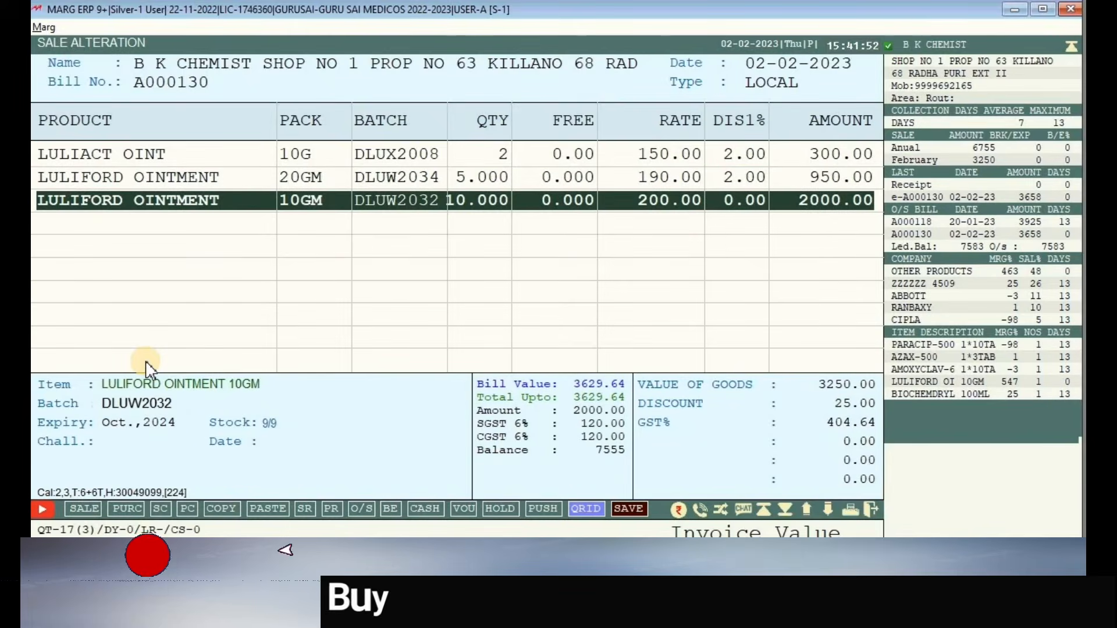
{"action": "key", "text": "Return"}
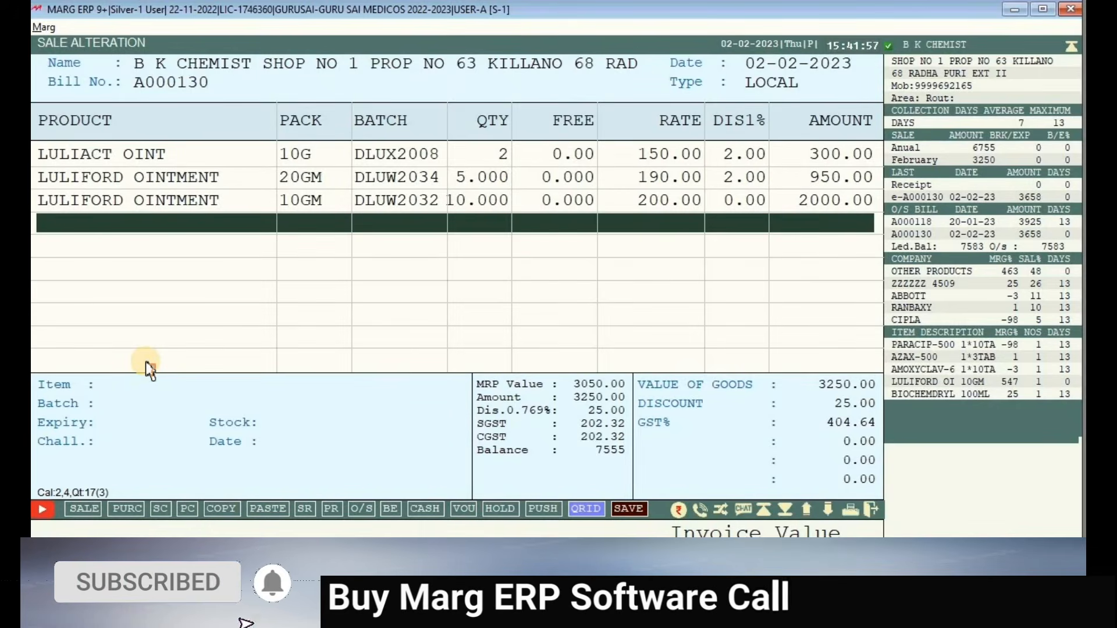
{"action": "key", "text": "Escape"}
{"action": "key", "text": "Return"}
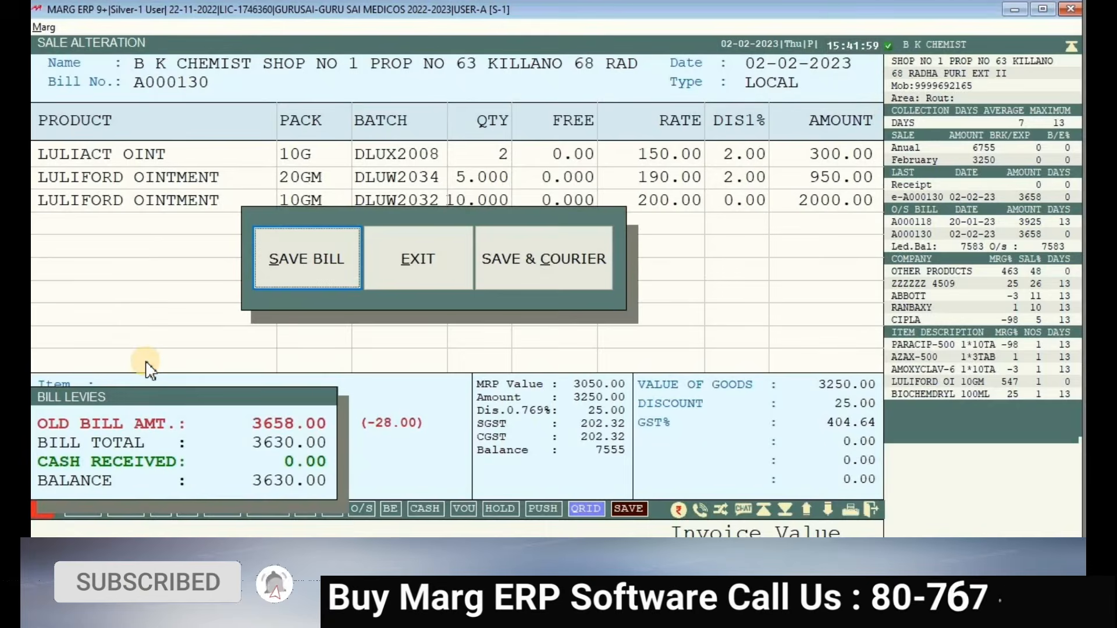
{"action": "key", "text": "Return"}
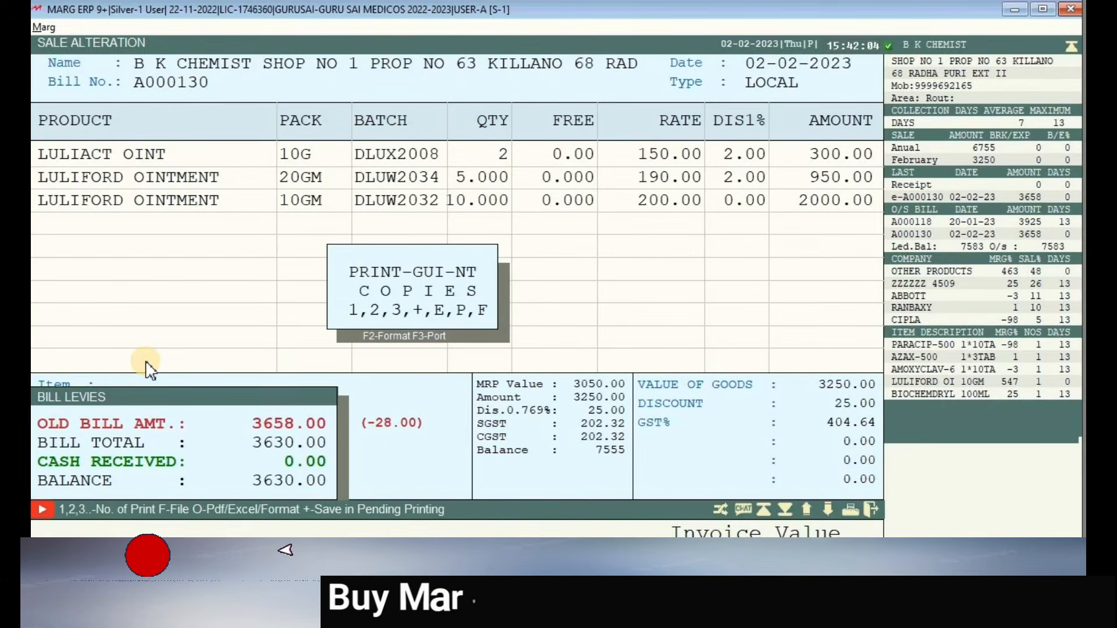
- Preview and scroll the updated A000130 GST invoice, then back out to the main menu without printing
{"action": "key", "text": "p"}
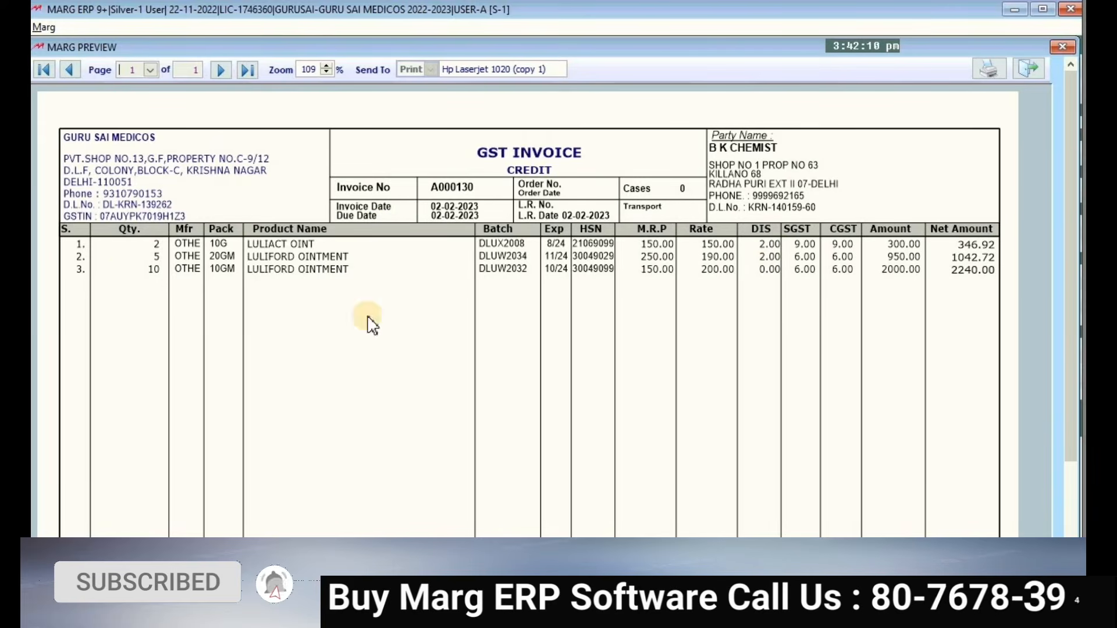
{"action": "left_click_drag", "start_coordinate": [1069, 162], "coordinate": [1066, 312]}
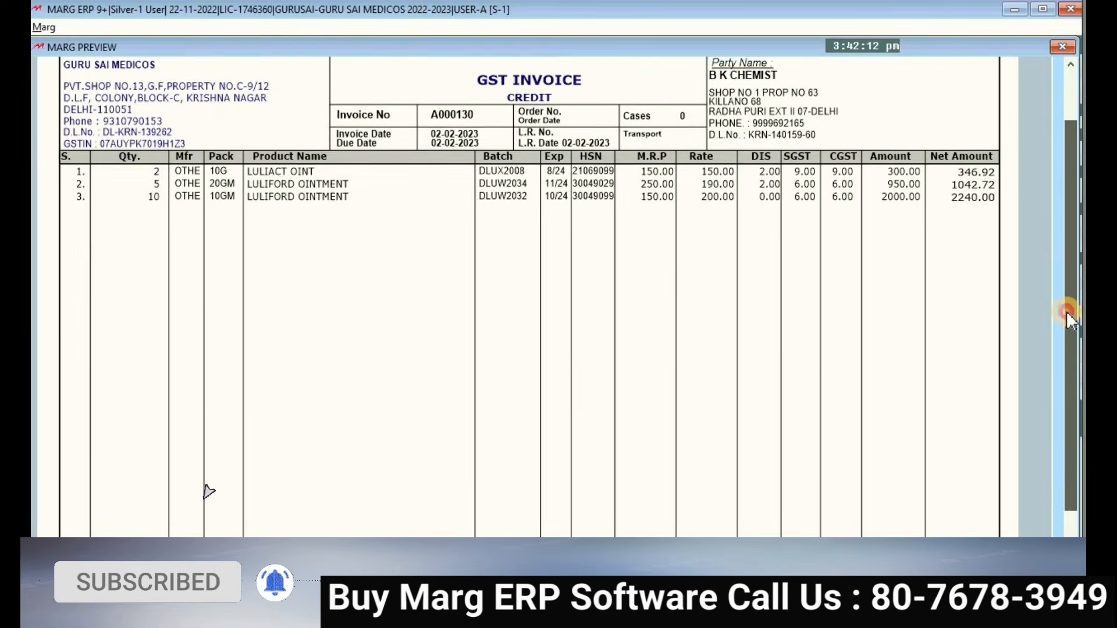
{"action": "key", "text": "Escape"}
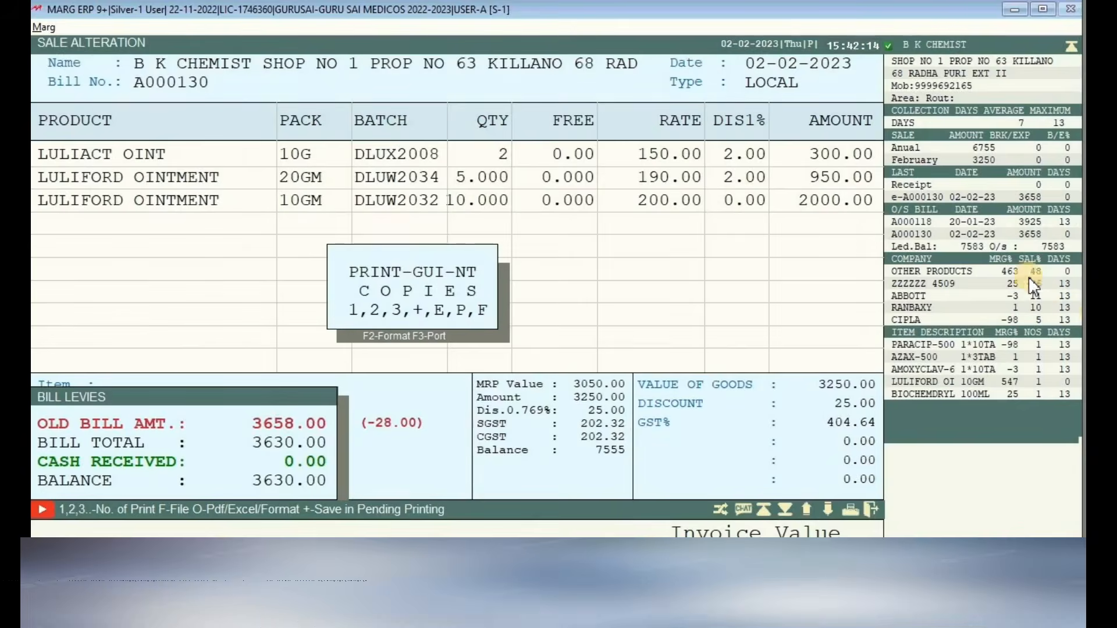
{"action": "key", "text": "Escape"}
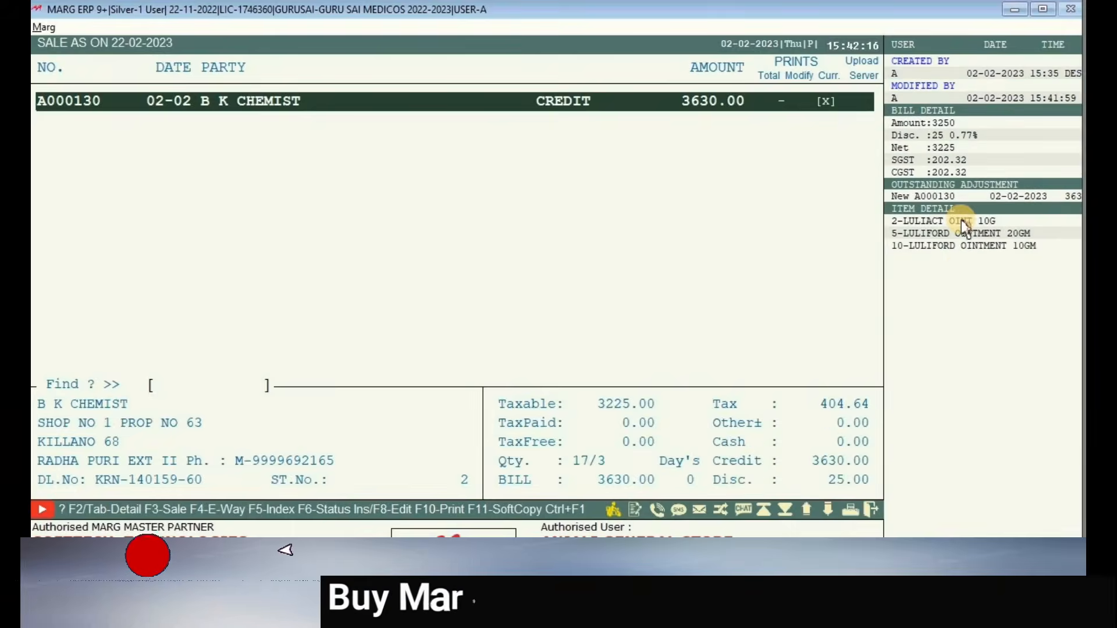
{"action": "key", "text": "Escape"}
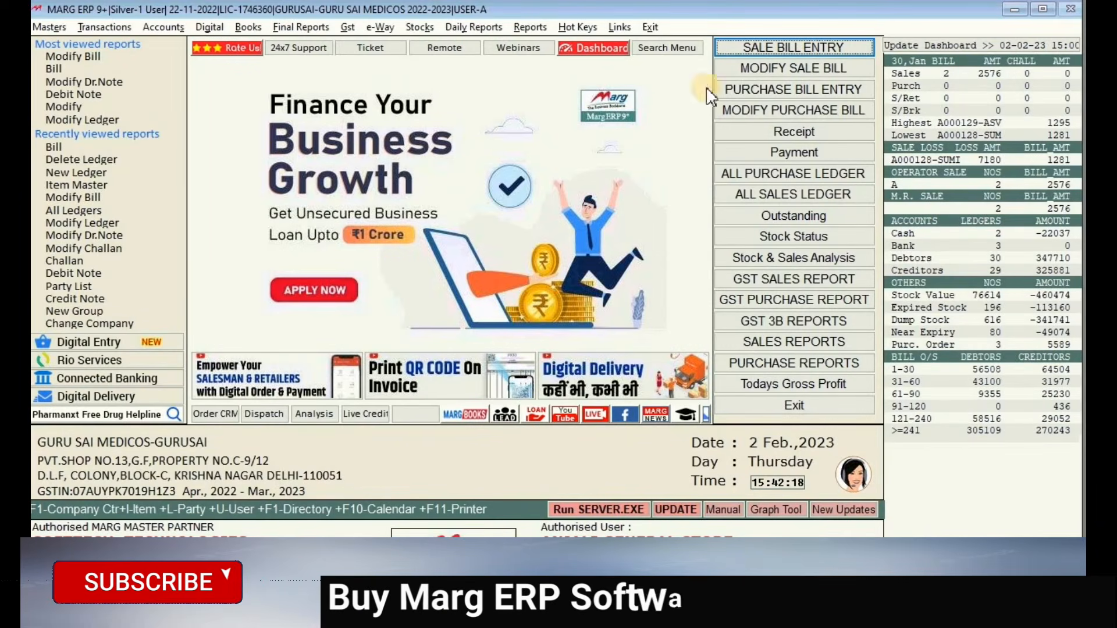
{"action": "left_click", "coordinate": [773, 193]}
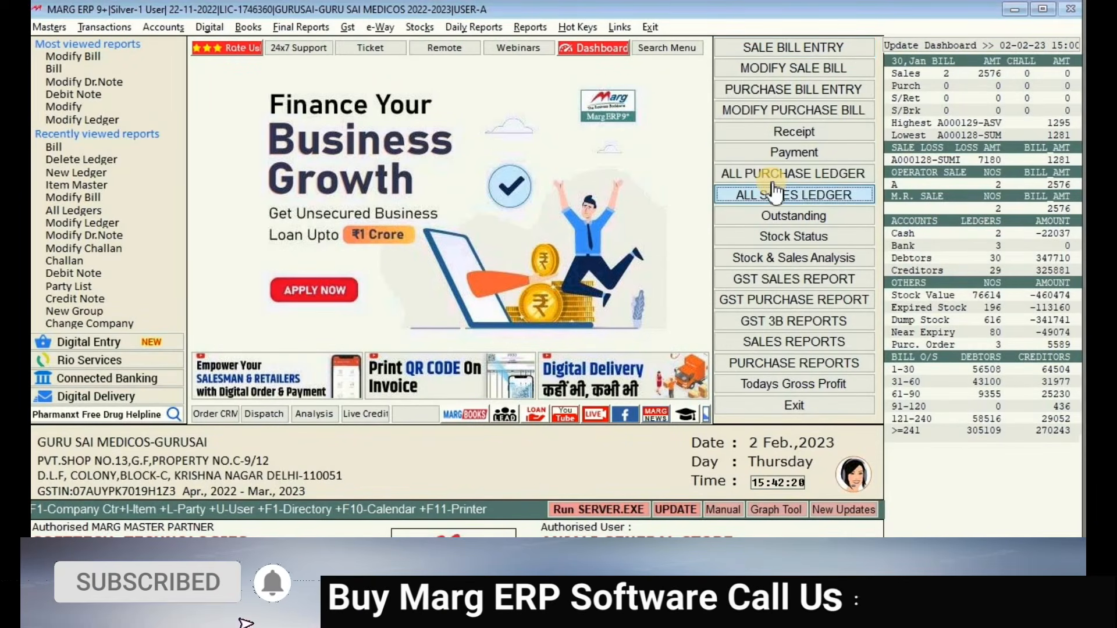
{"action": "key", "text": "Down"}
{"action": "key", "text": "Down"}
{"action": "key", "text": "Up"}
{"action": "key", "text": "Up"}
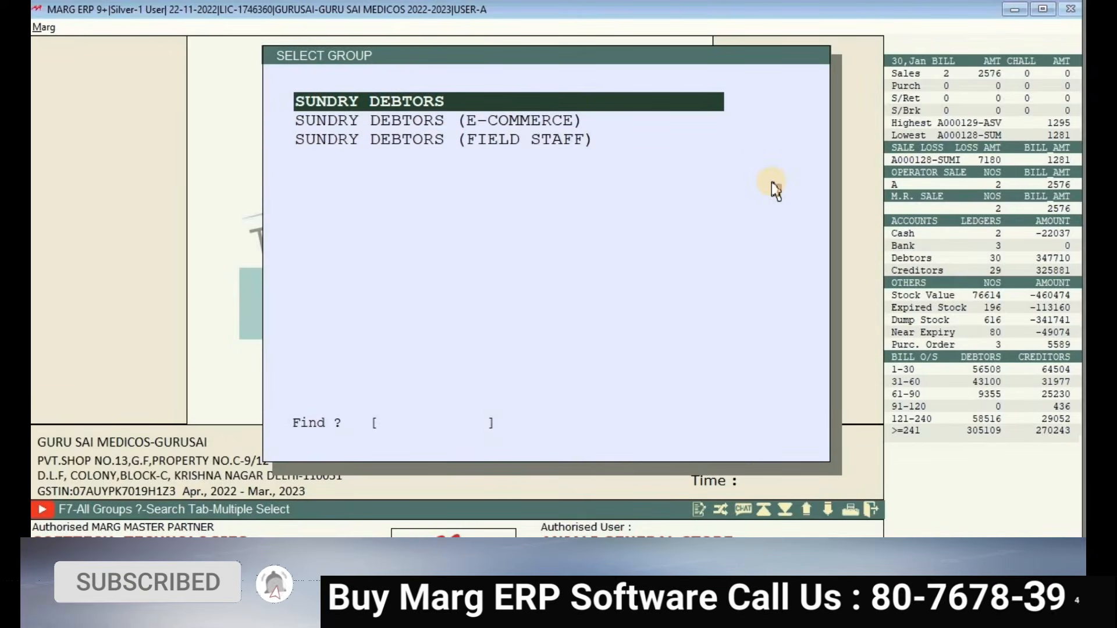
{"action": "key", "text": "Return"}
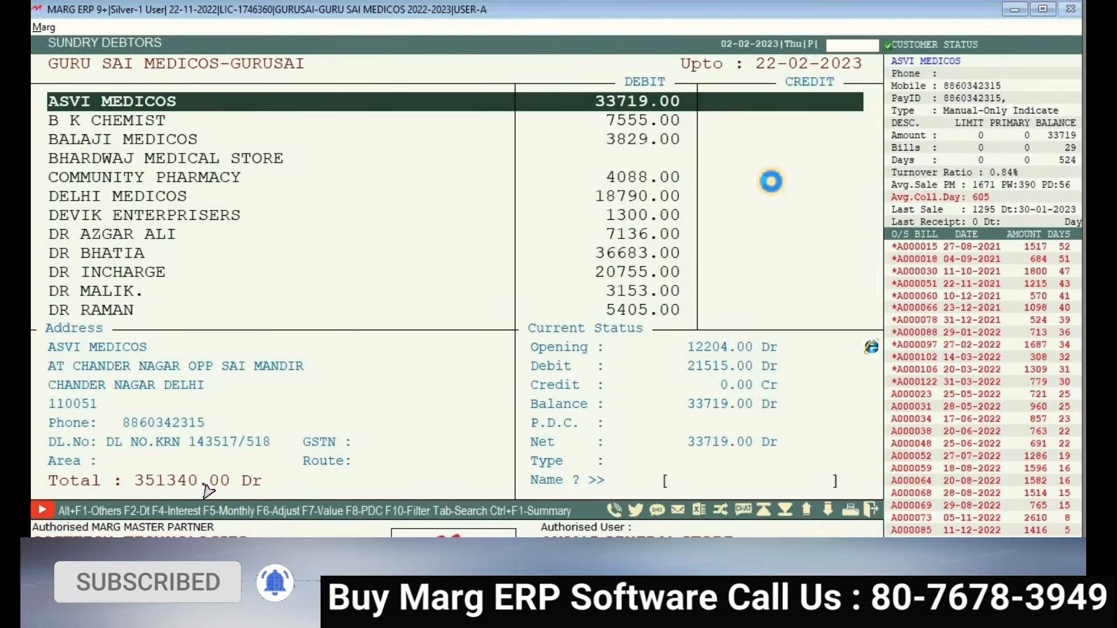
{"action": "type", "text": "B"}
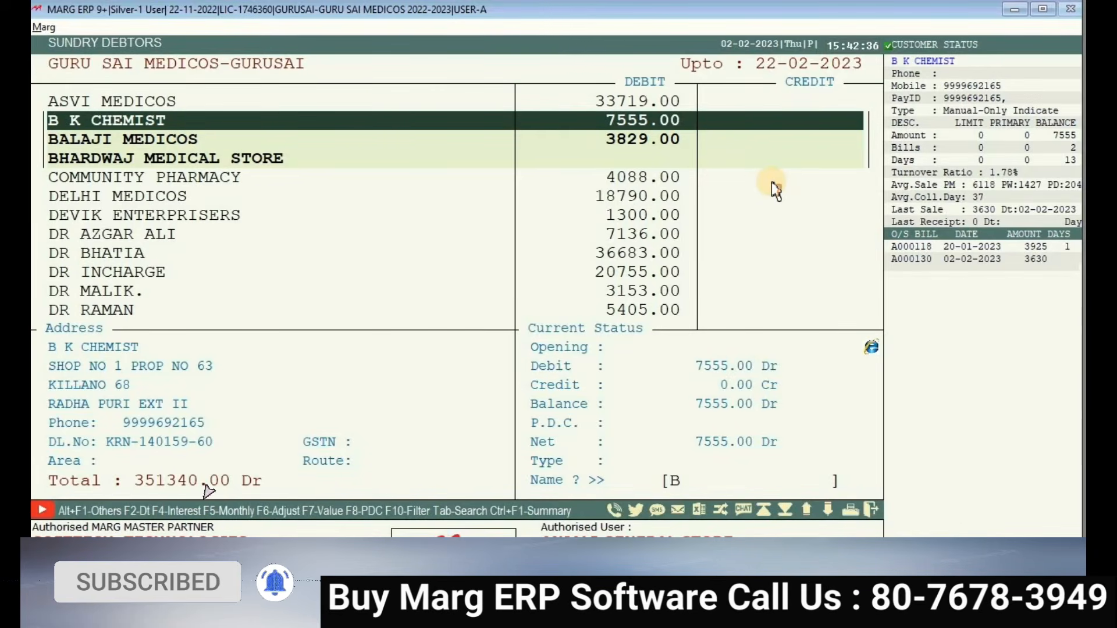
{"action": "key", "text": "Escape"}
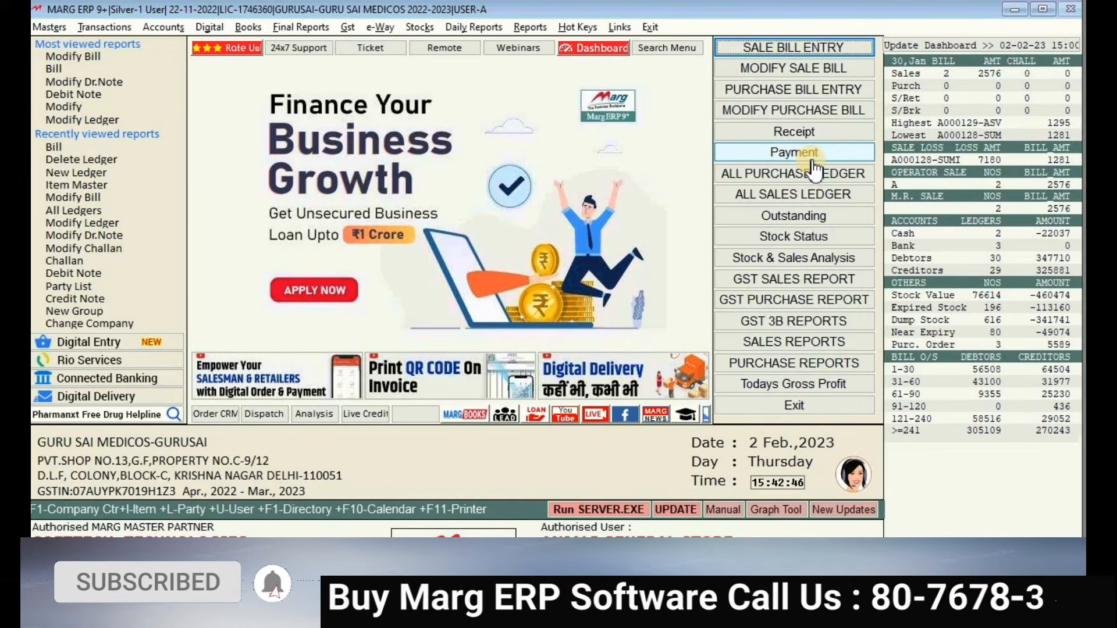
- Start a receipt voucher crediting B K CHEMIST with 3000
{"action": "left_click", "coordinate": [820, 135]}
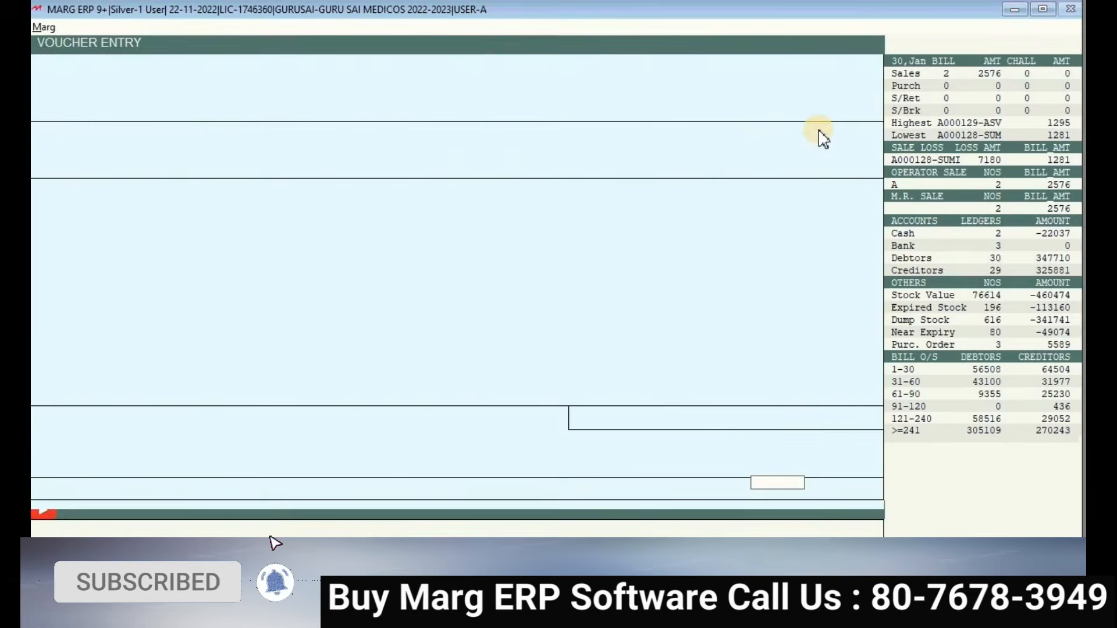
{"action": "key", "text": "Return"}
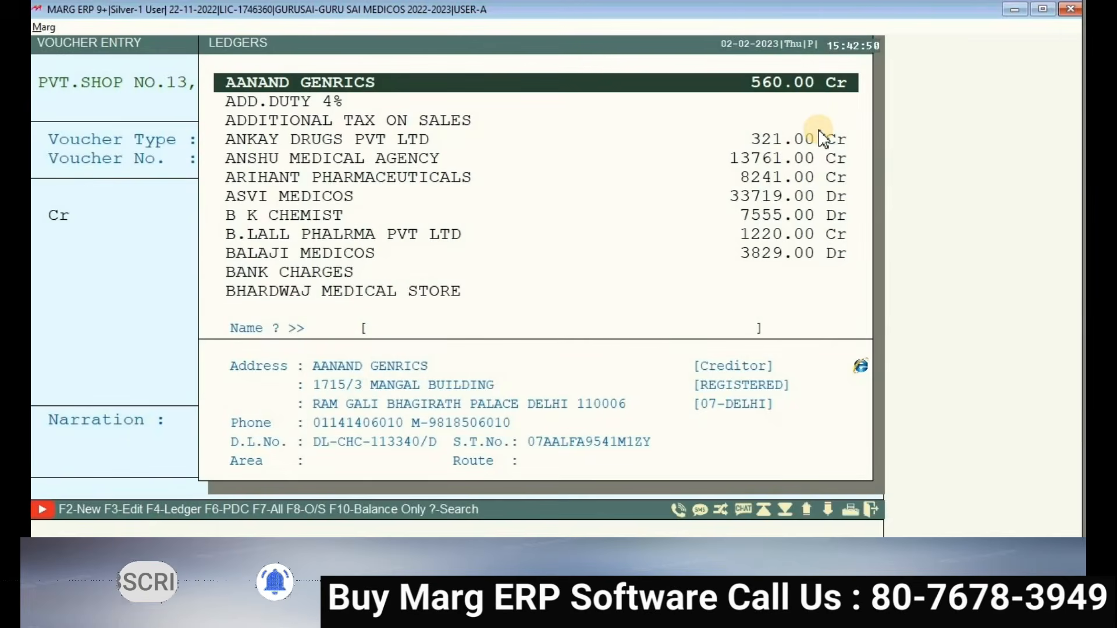
{"action": "type", "text": "B K"}
{"action": "key", "text": "Return"}
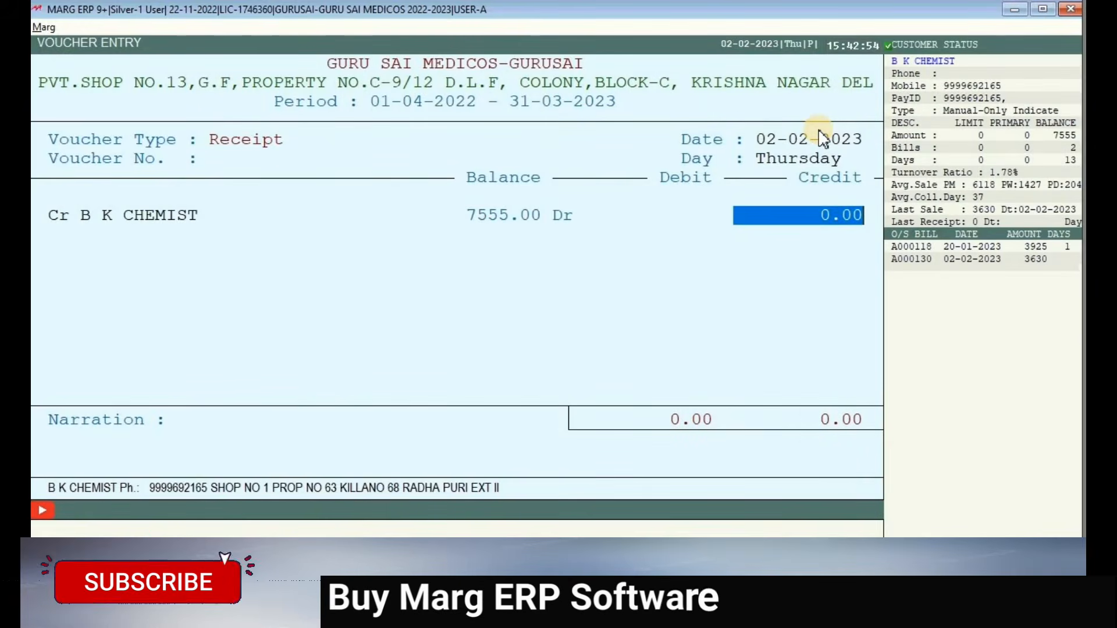
{"action": "type", "text": "30"}
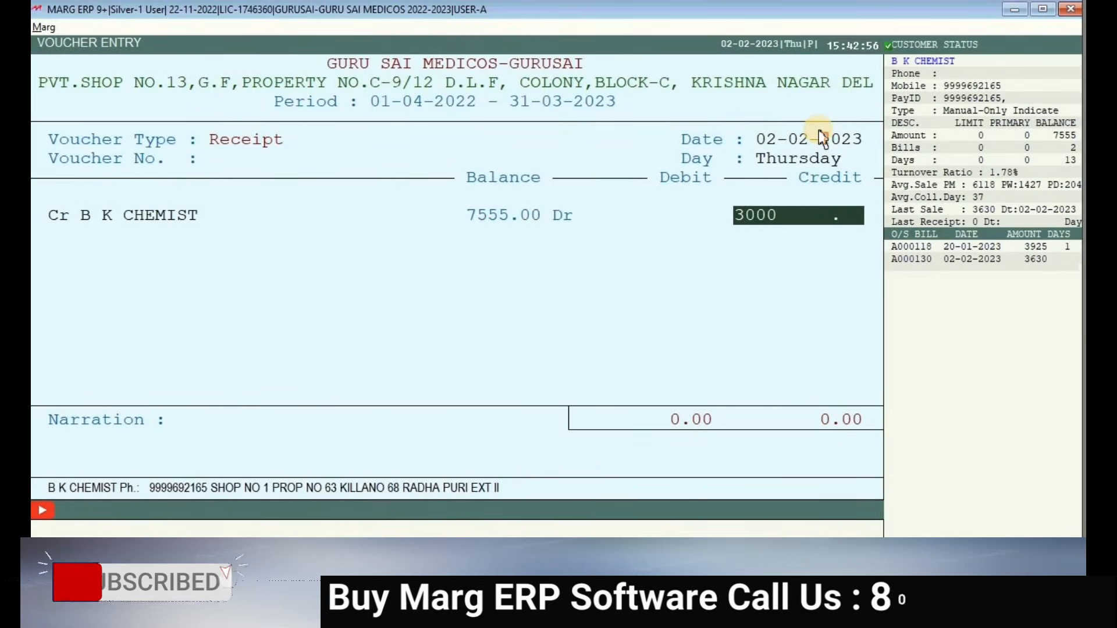
{"action": "key", "text": "Return"}
{"action": "key", "text": "Return"}
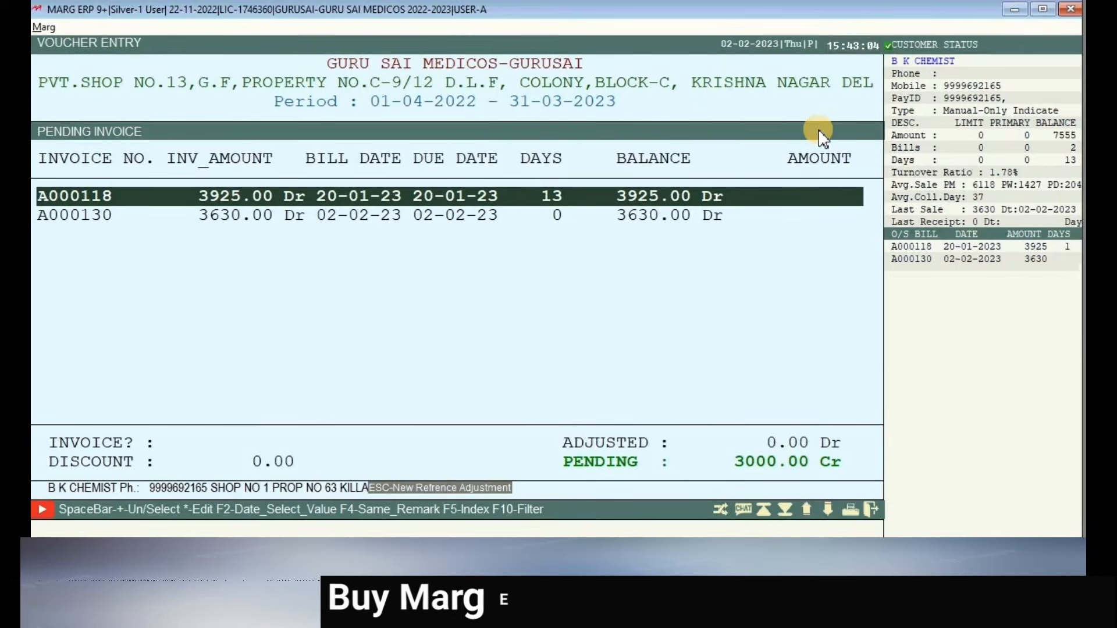
- Adjust the 3000 against bill A000130, debit CASH 3000, save, and exit to the main menu
{"action": "key", "text": "Down"}
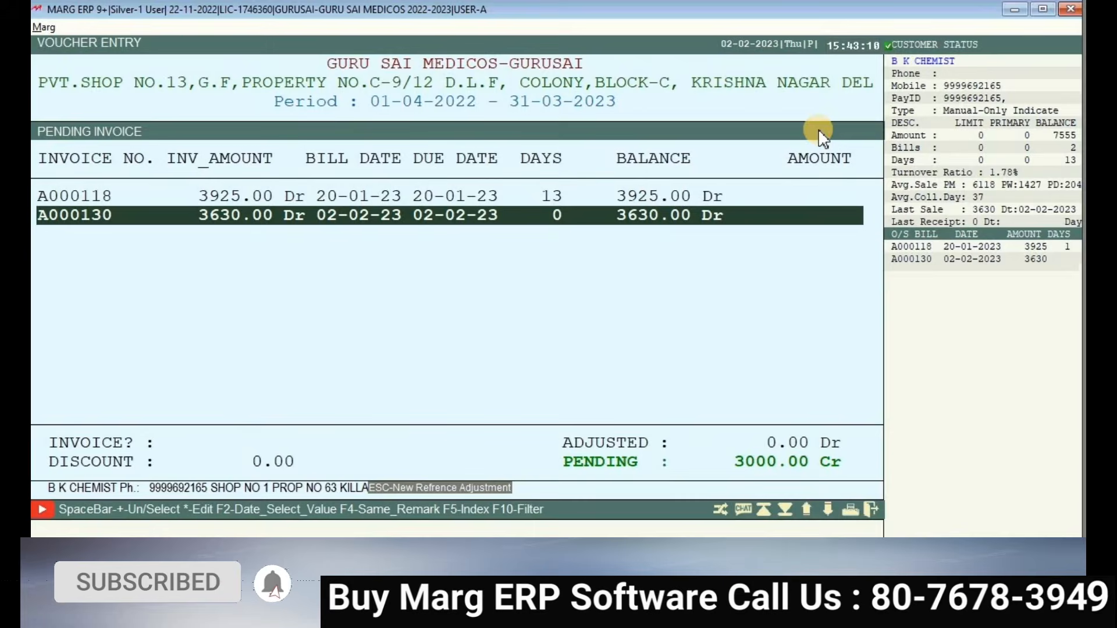
{"action": "key", "text": "Return"}
{"action": "key", "text": "Return"}
{"action": "key", "text": "Return"}
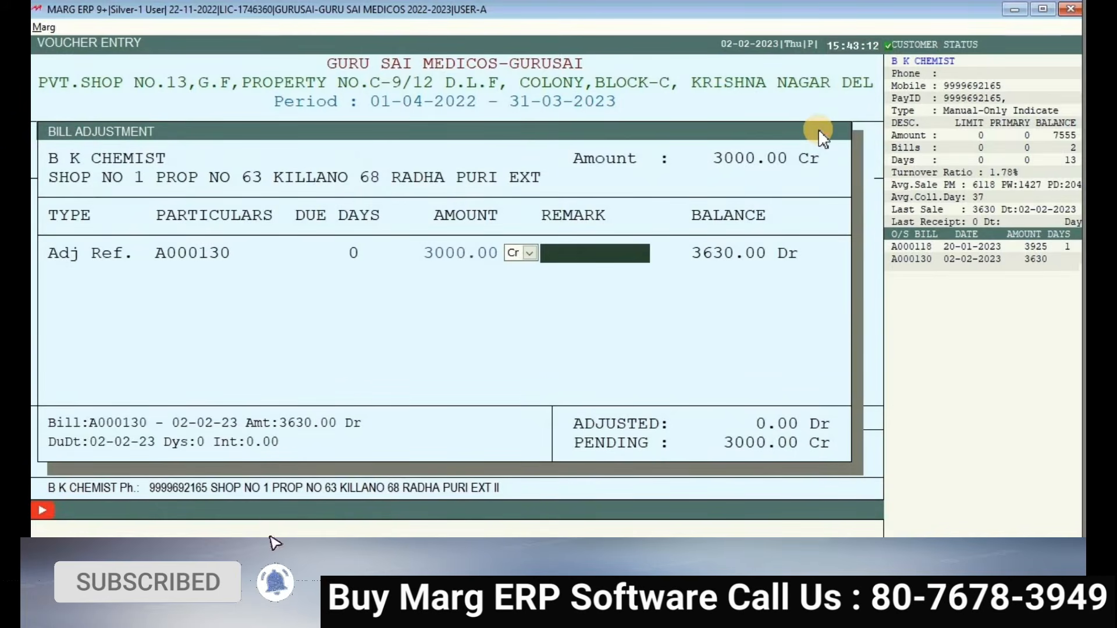
{"action": "key", "text": "Return"}
{"action": "key", "text": "Return"}
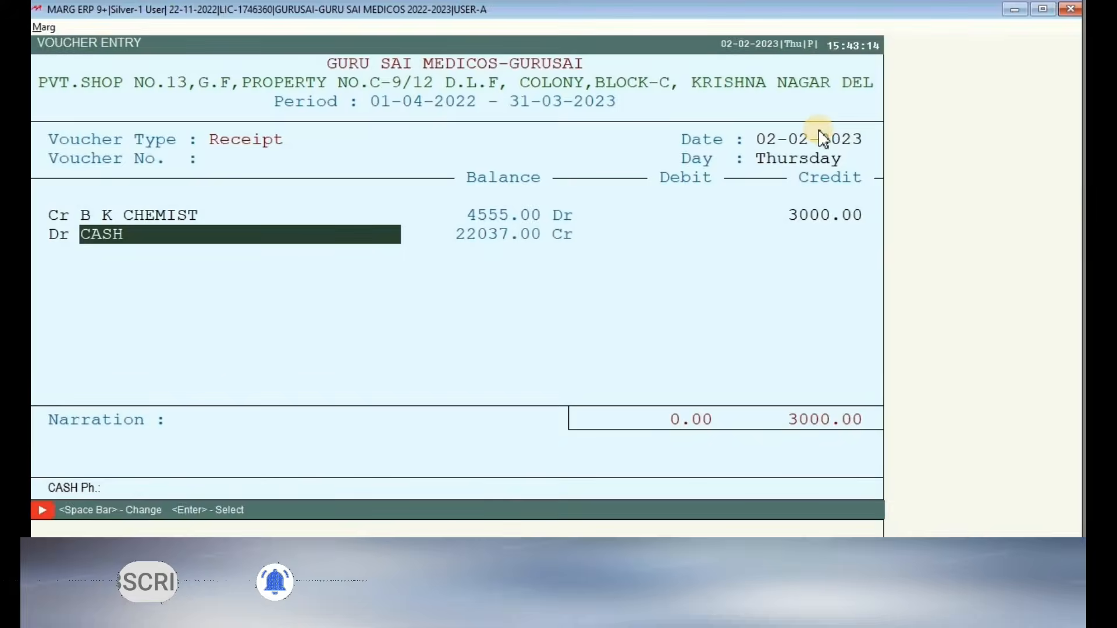
{"action": "key", "text": "Return"}
{"action": "key", "text": "Return"}
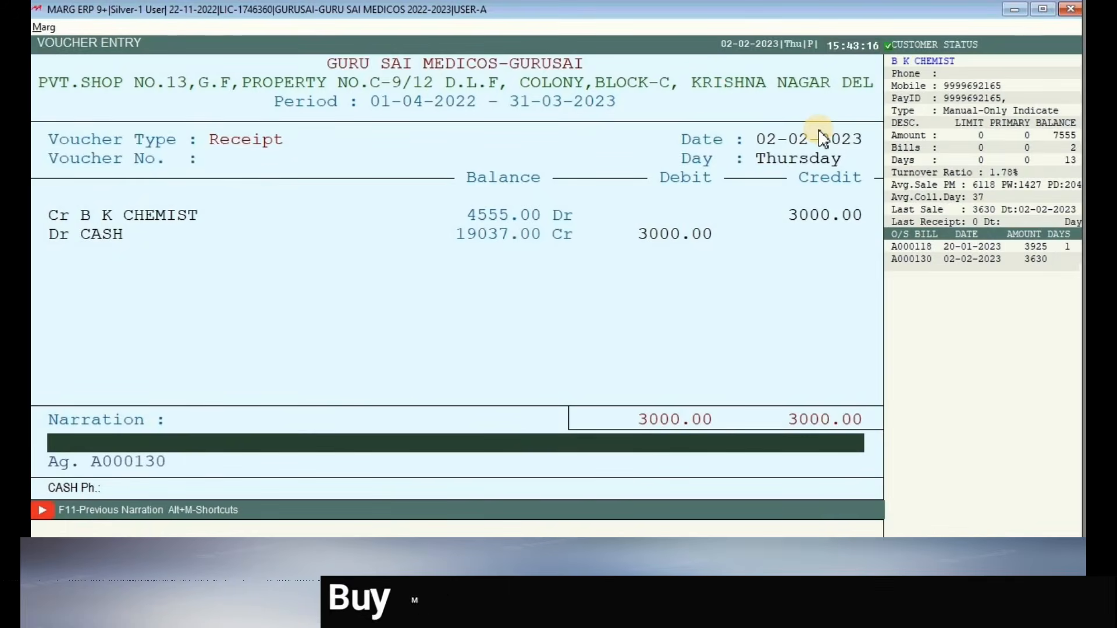
{"action": "key", "text": "Return"}
{"action": "key", "text": "Return"}
{"action": "key", "text": "Return"}
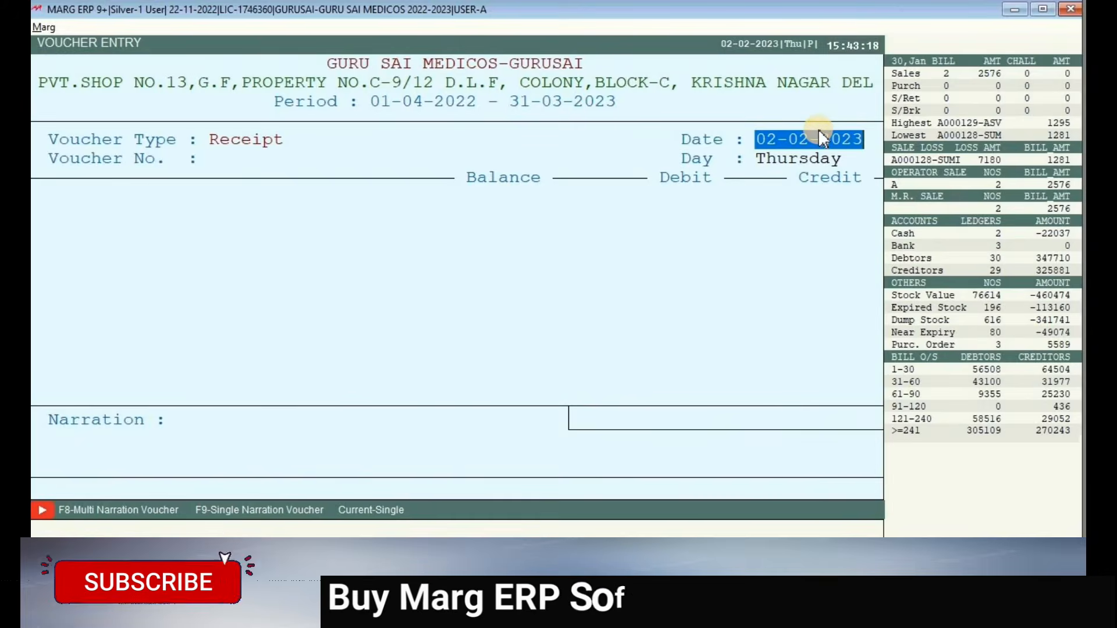
{"action": "key", "text": "Escape"}
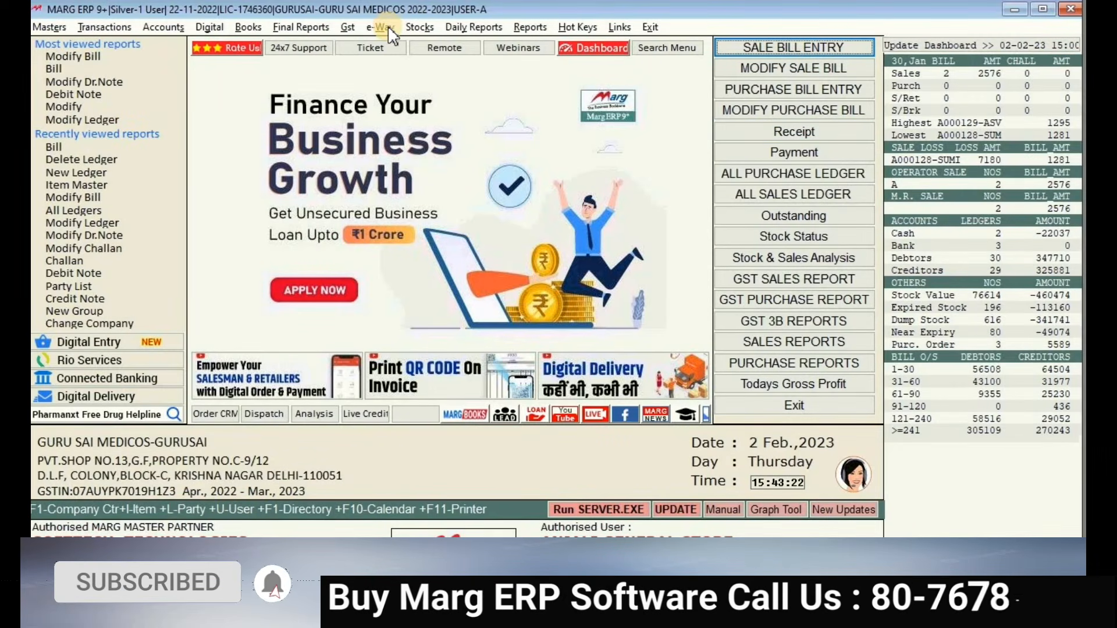
- Open B K CHEMIST's ledger from the Sundry Debtors list for the default date range
{"action": "left_click", "coordinate": [799, 199]}
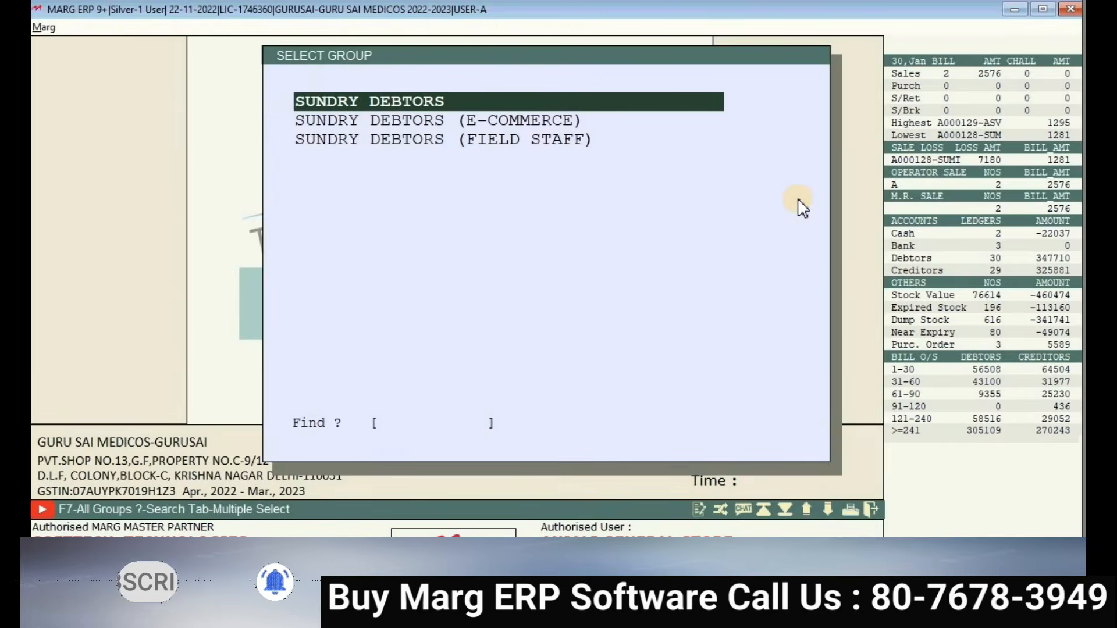
{"action": "key", "text": "Return"}
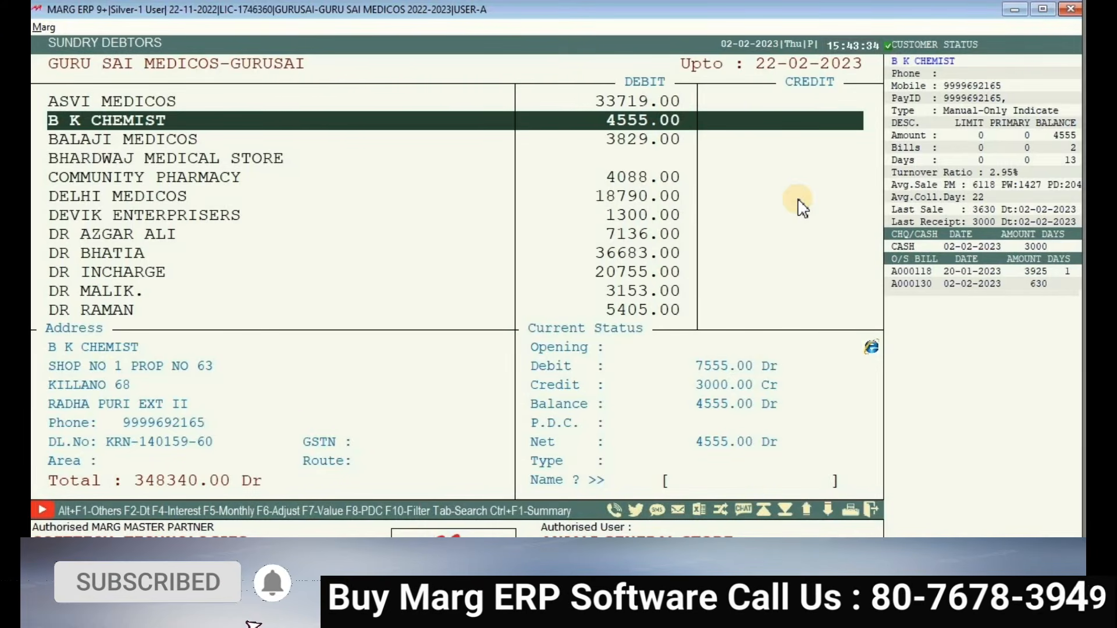
{"action": "key", "text": "Return"}
{"action": "key", "text": "Return"}
{"action": "key", "text": "Return"}
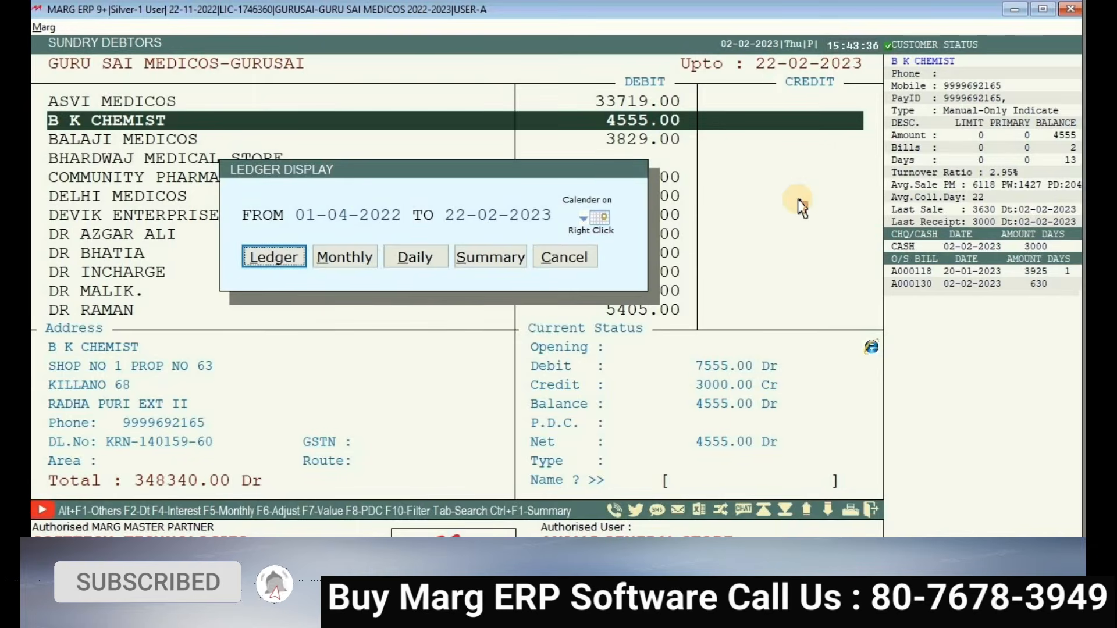
{"action": "key", "text": "Return"}
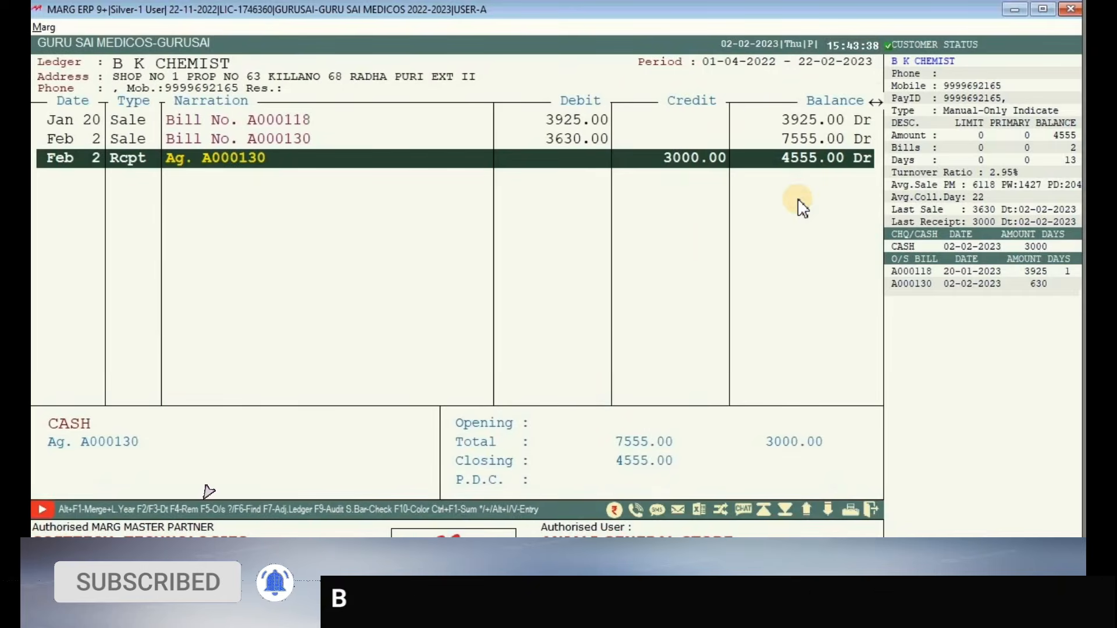
- Review the Jan 20 and Feb 2 ledger entries and view bill A000130
{"action": "key", "text": "Up"}
{"action": "key", "text": "Up"}
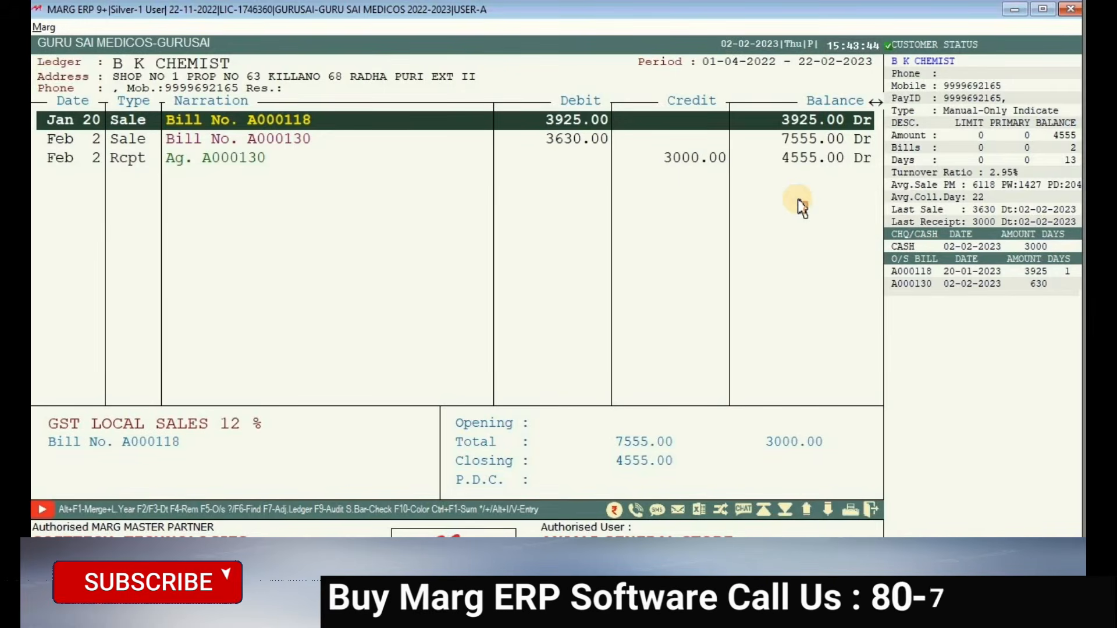
{"action": "key", "text": "Down"}
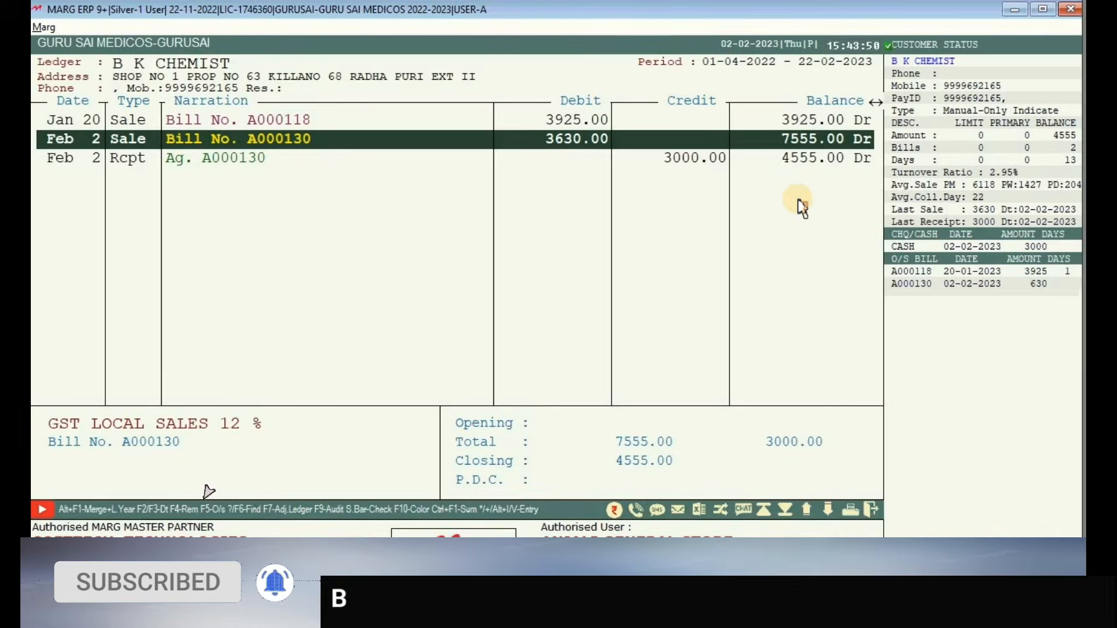
{"action": "key", "text": "Down"}
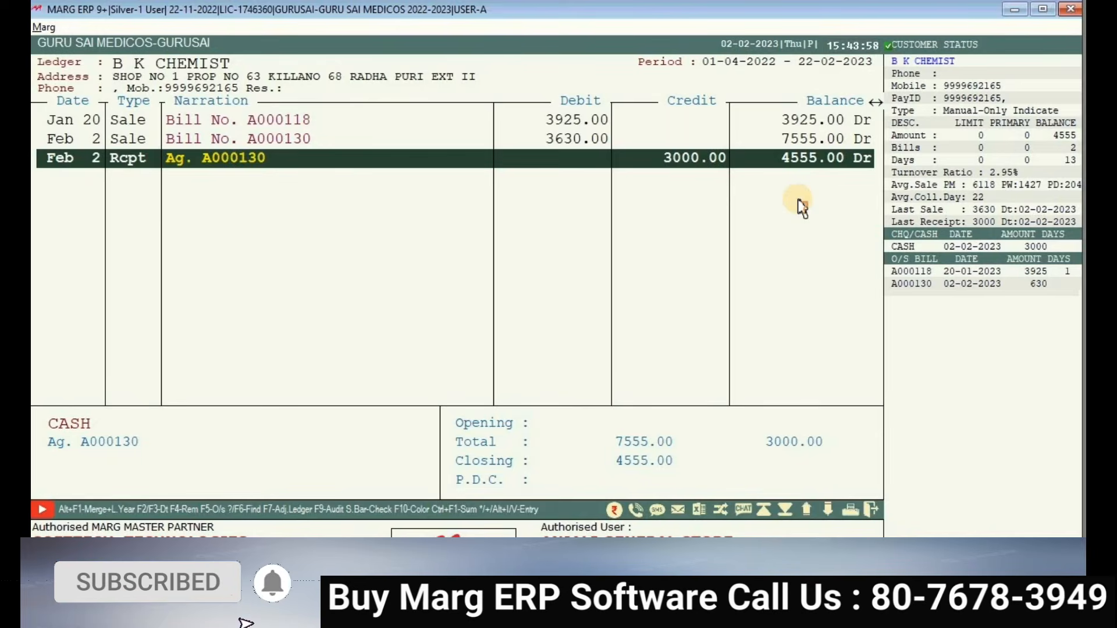
{"action": "key", "text": "Up"}
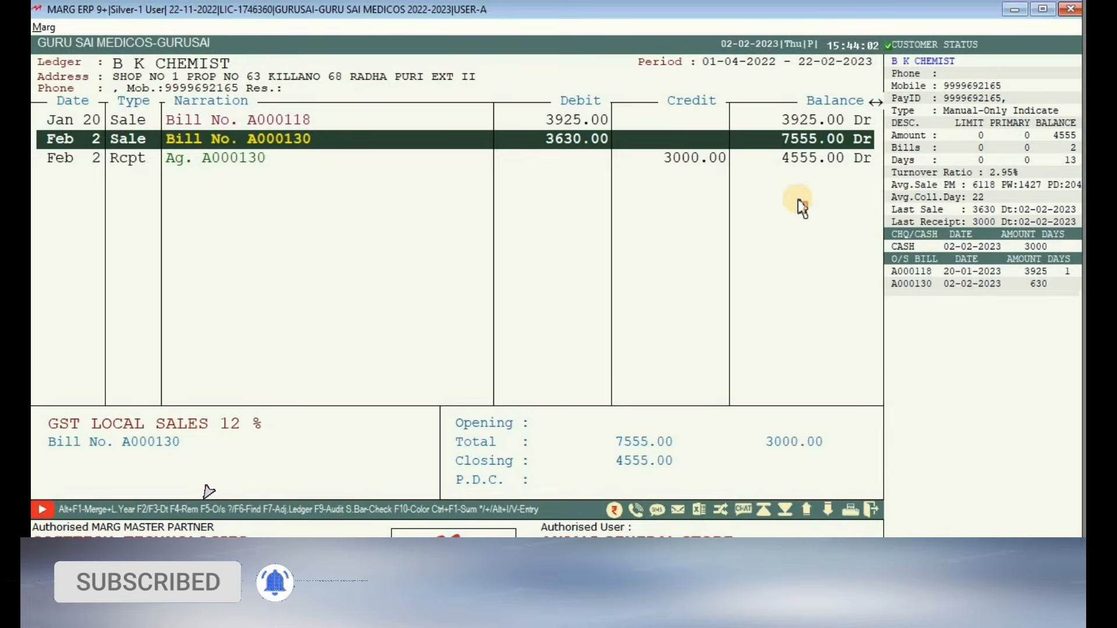
{"action": "key", "text": "Return"}
{"action": "key", "text": "Right"}
{"action": "key", "text": "Escape"}
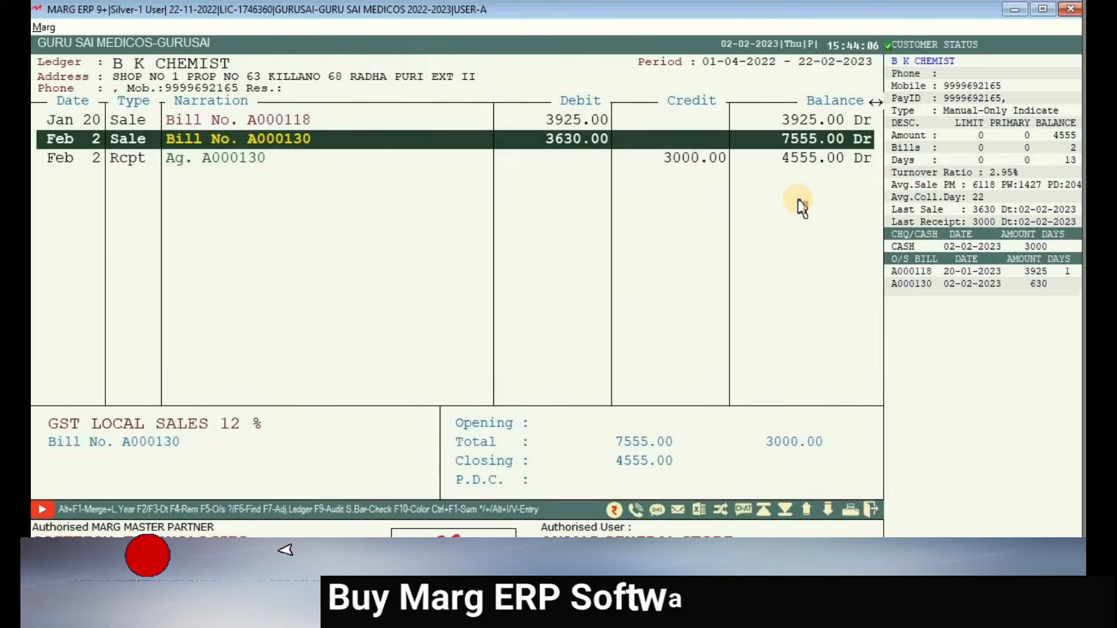
- Open the Feb 2 receipt against A000130 in Voucher Modification and choose Delete
{"action": "key", "text": "Down"}
{"action": "key", "text": "Return"}
{"action": "key", "text": "Right"}
{"action": "key", "text": "Right"}
{"action": "key", "text": "Right"}
{"action": "key", "text": "Left"}
- Confirm deleting the 3000.00 cash receipt, leaving B K CHEMIST at 7555.00 Dr, and exit to the dashboard
{"action": "key", "text": "Return"}
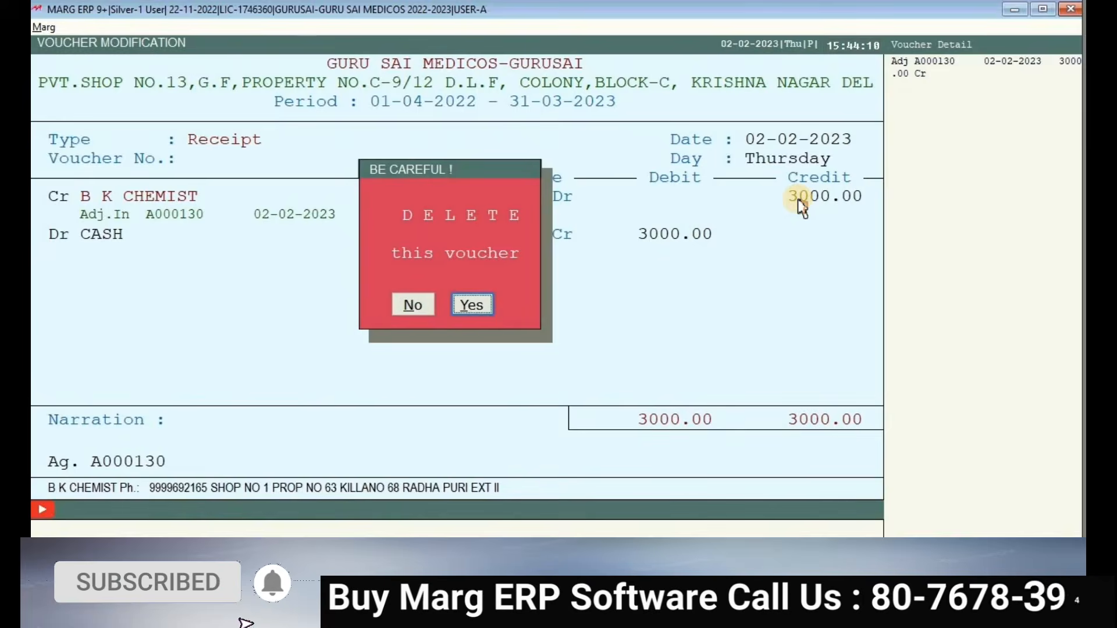
{"action": "key", "text": "Return"}
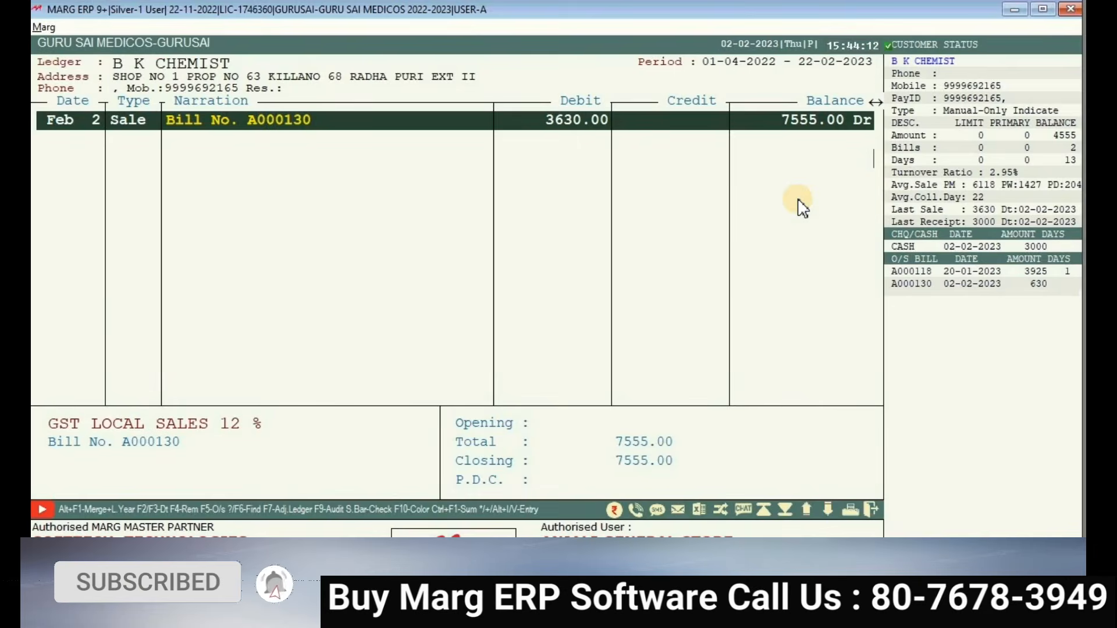
{"action": "key", "text": "Down"}
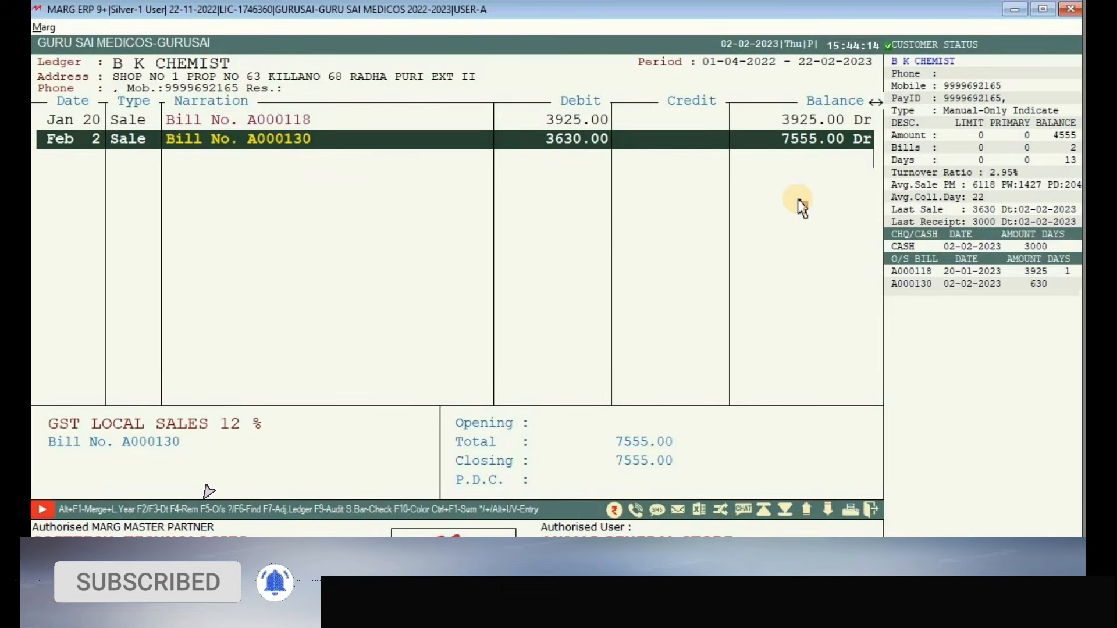
{"action": "key", "text": "Escape"}
{"action": "key", "text": "Escape"}
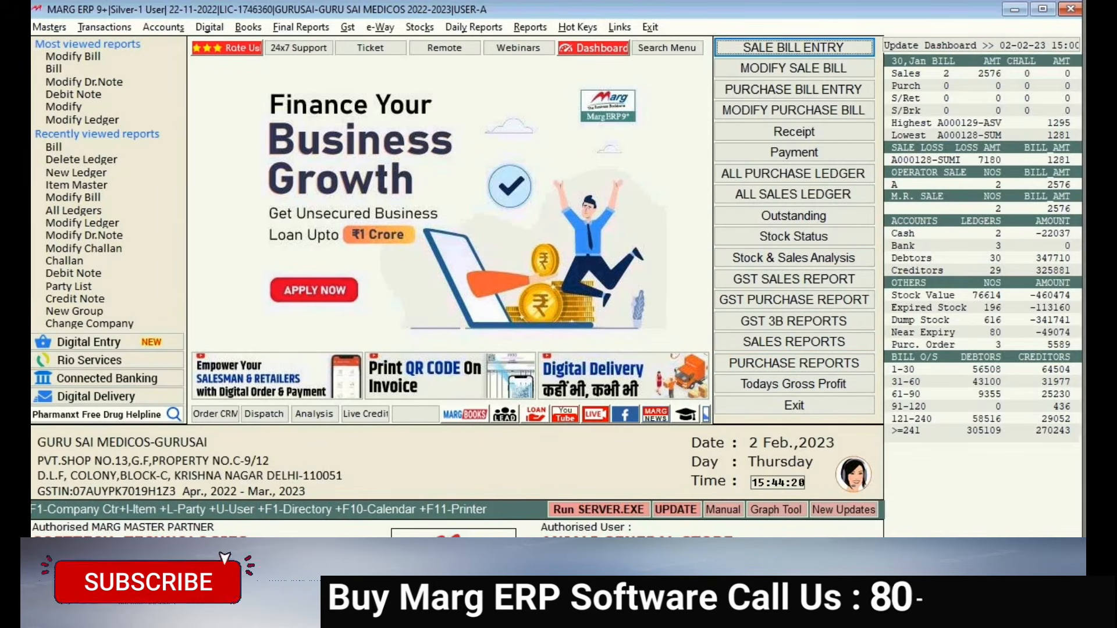
- Start Sale Return credit note CN00002 for B K CHEMIST and accept the party reference number
{"action": "left_click", "coordinate": [104, 27]}
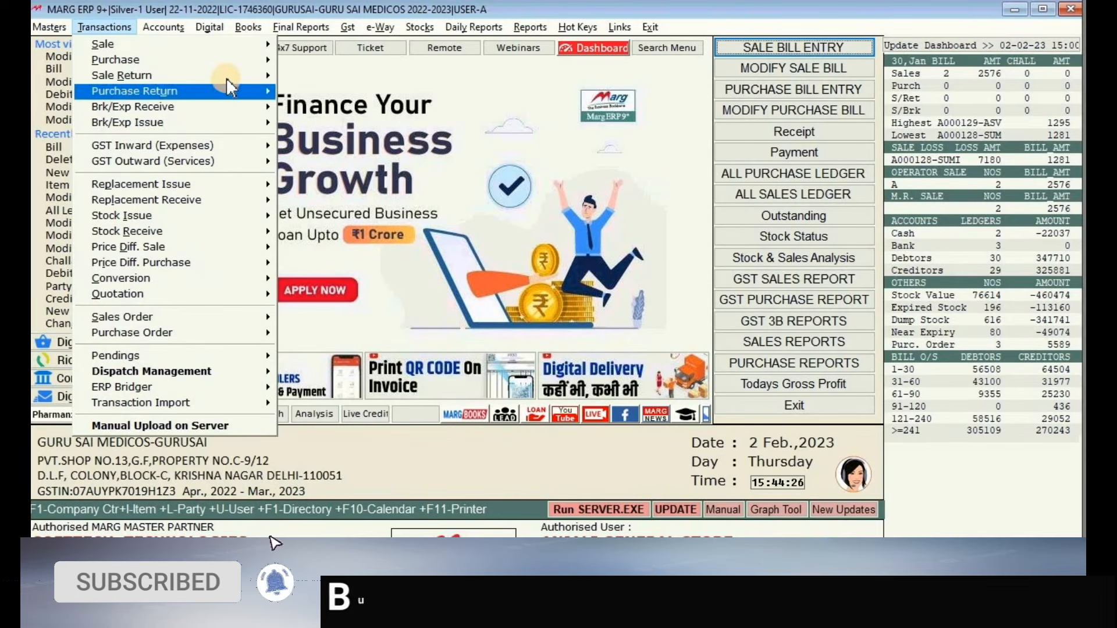
{"action": "mouse_move", "coordinate": [230, 83]}
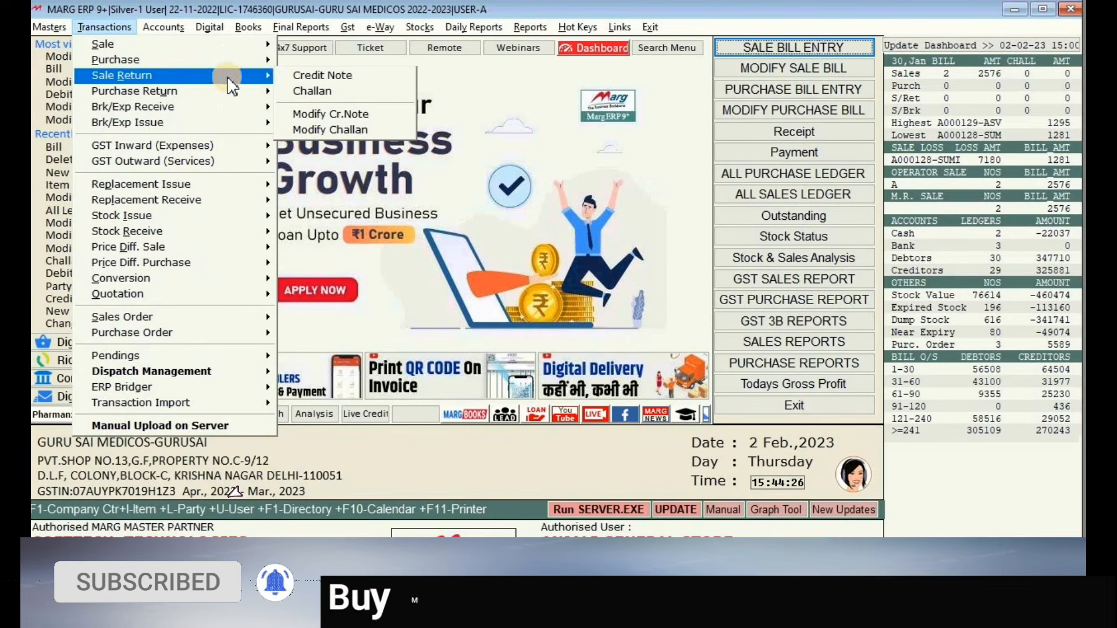
{"action": "left_click", "coordinate": [305, 75]}
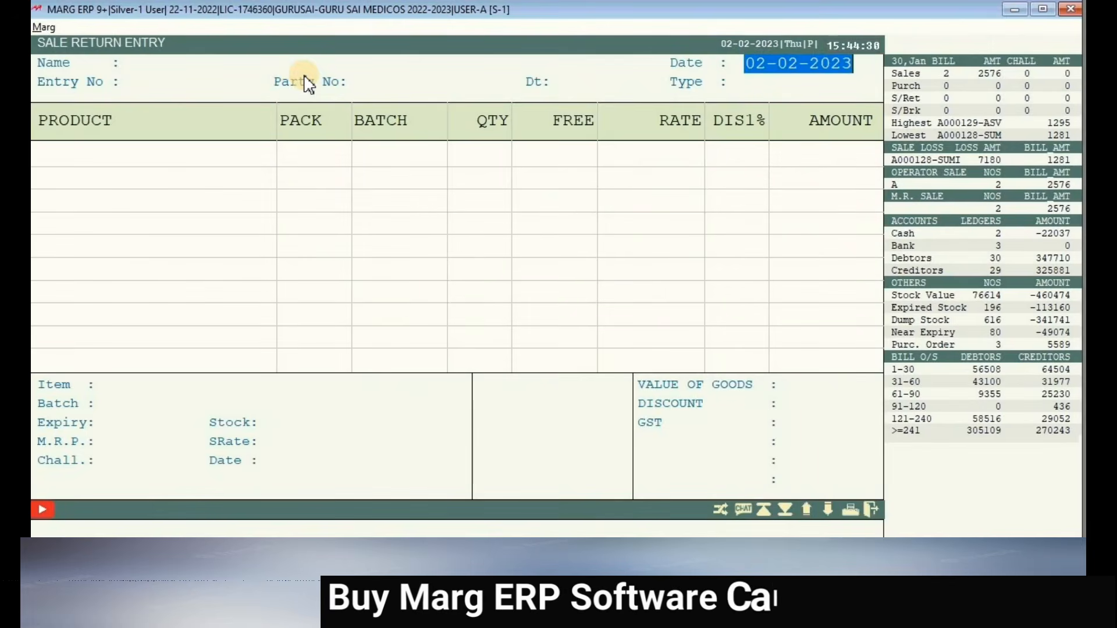
{"action": "key", "text": "Return"}
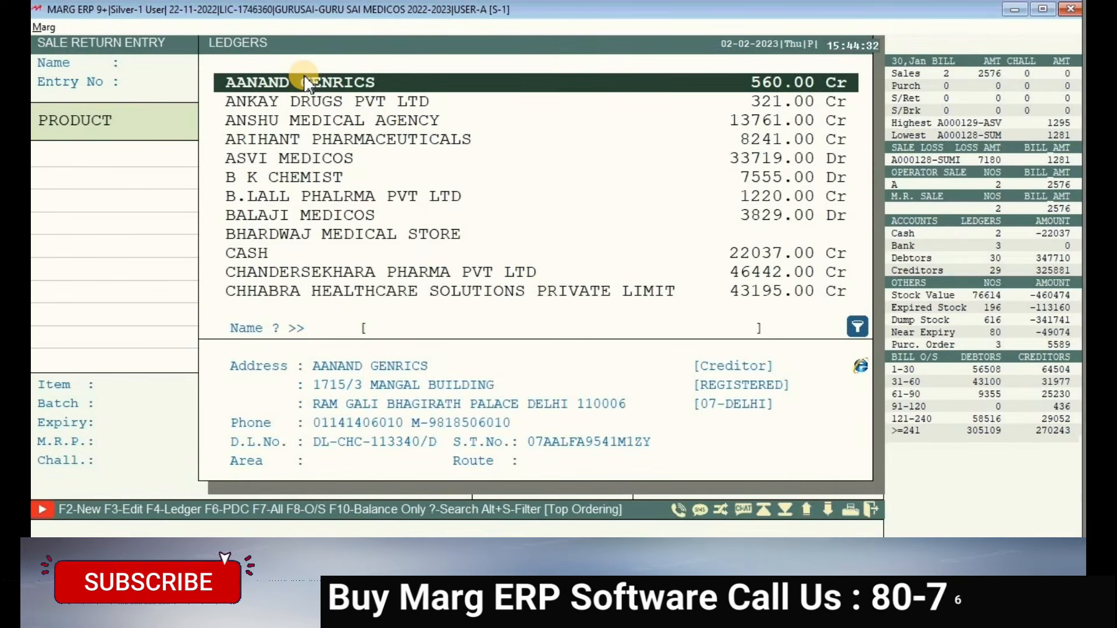
{"action": "type", "text": "B"}
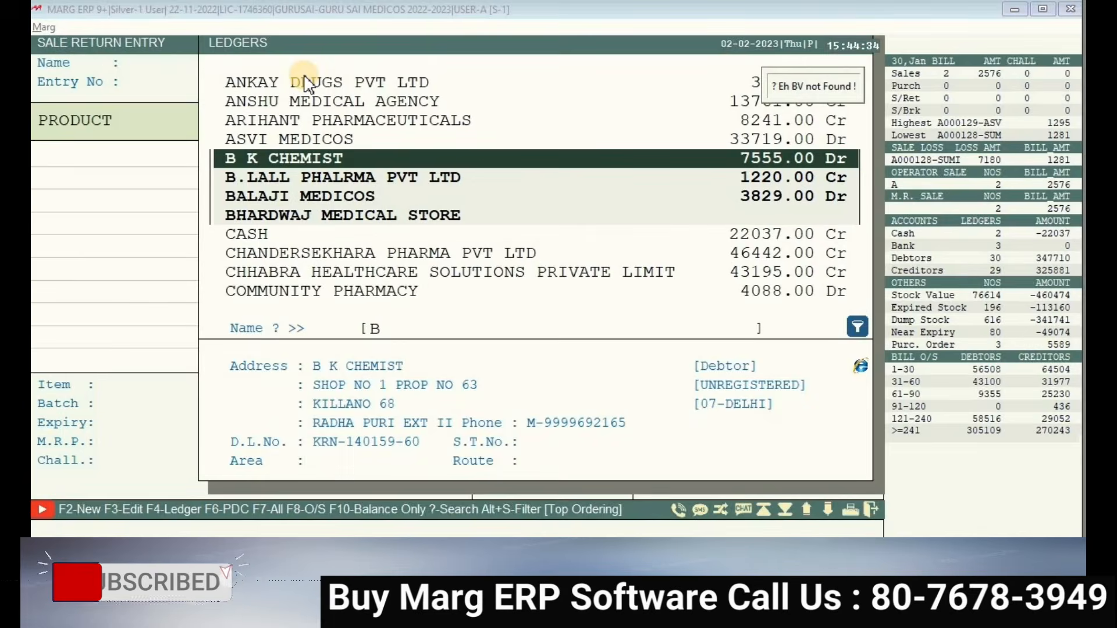
{"action": "key", "text": "Return"}
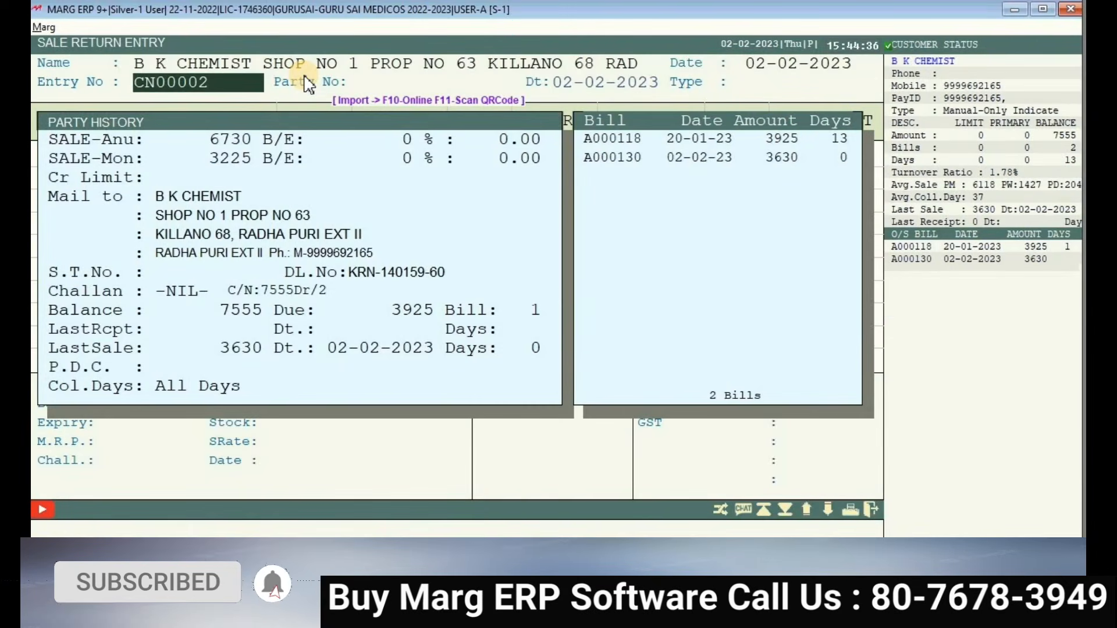
{"action": "key", "text": "Escape"}
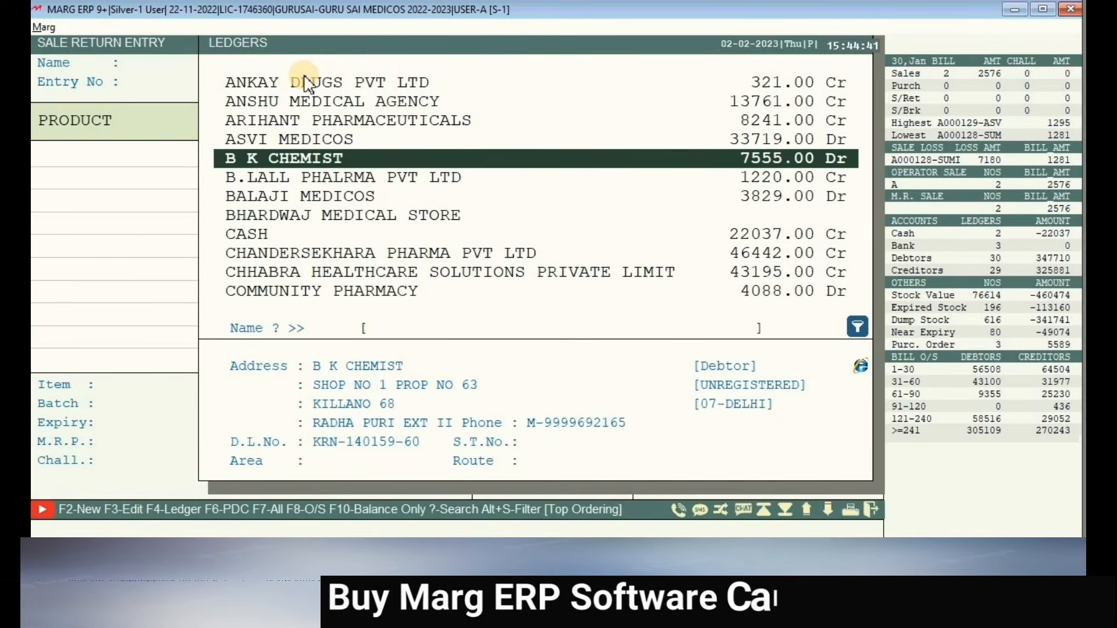
{"action": "key", "text": "Return"}
{"action": "key", "text": "Return"}
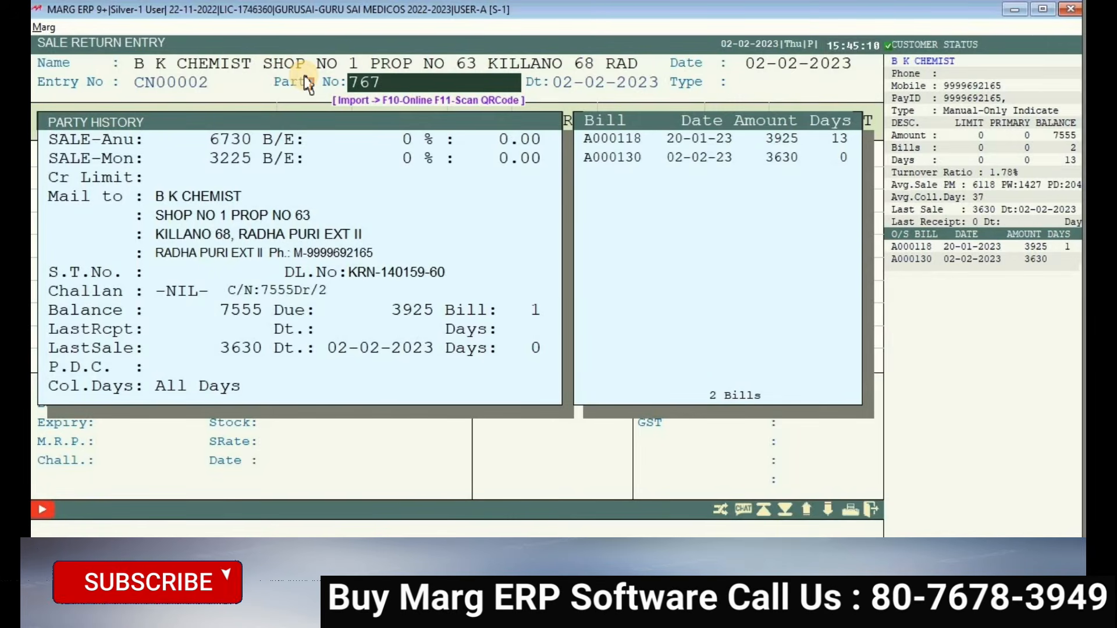
{"action": "key", "text": "Return"}
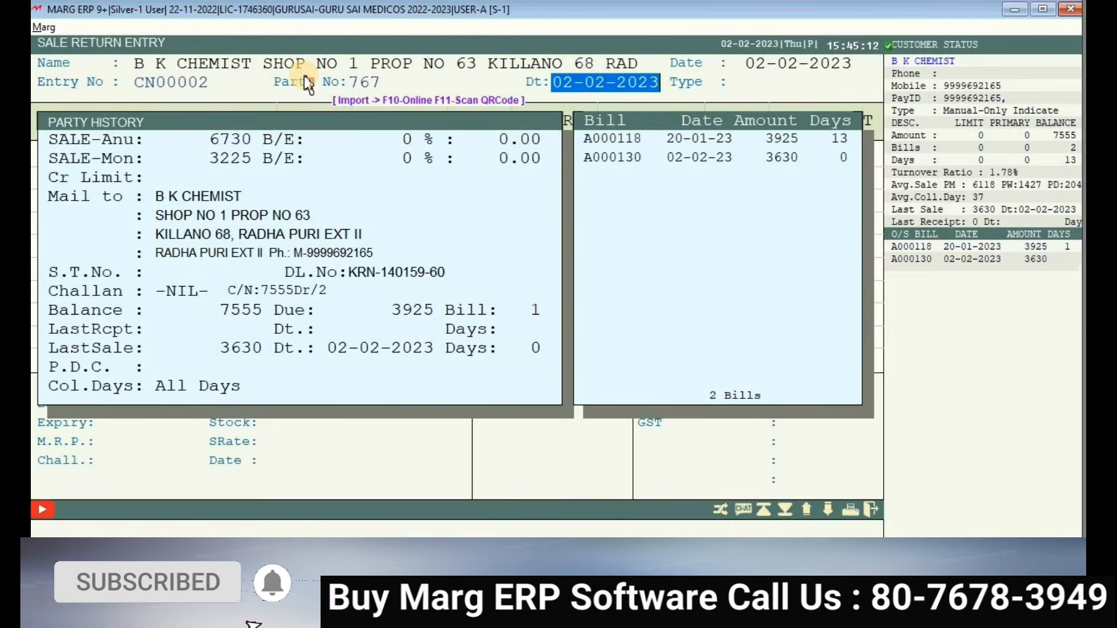
- In Bill Details, set Return of Bills to Bill-By-Bill
{"action": "key", "text": "Return"}
{"action": "key", "text": "Return"}
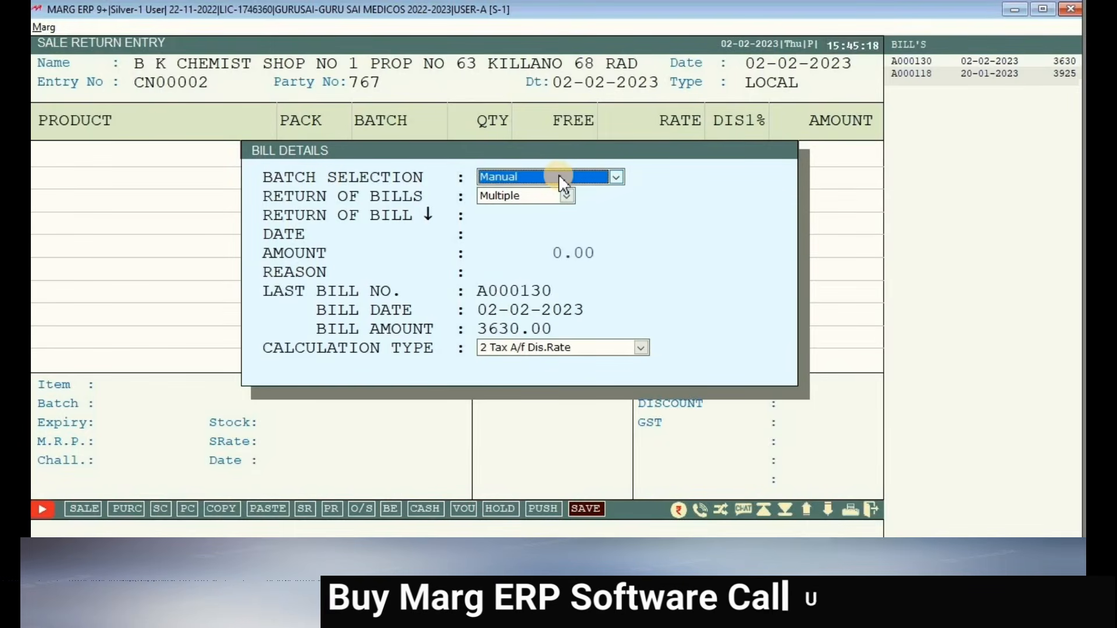
{"action": "key", "text": "Return"}
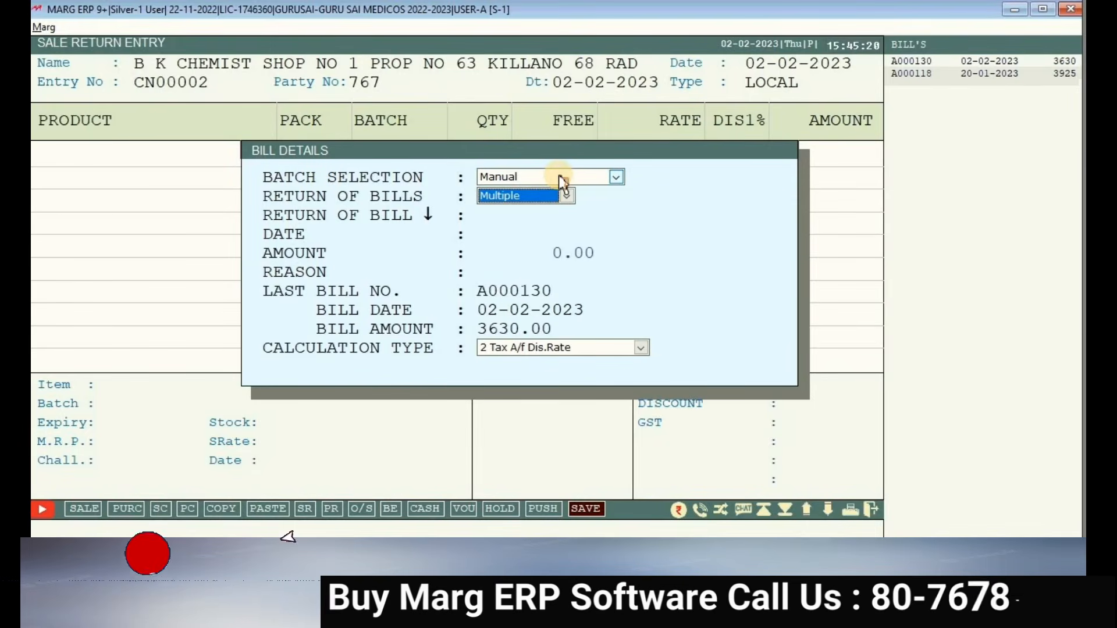
{"action": "key", "text": "alt+Down"}
{"action": "key", "text": "Down"}
{"action": "key", "text": "Down"}
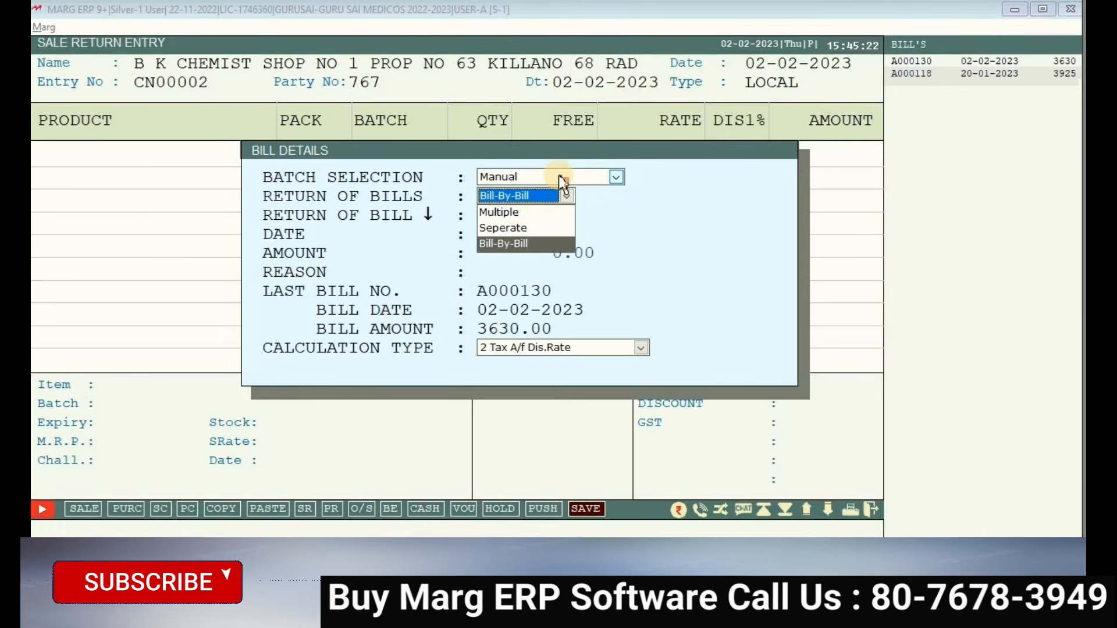
{"action": "key", "text": "Return"}
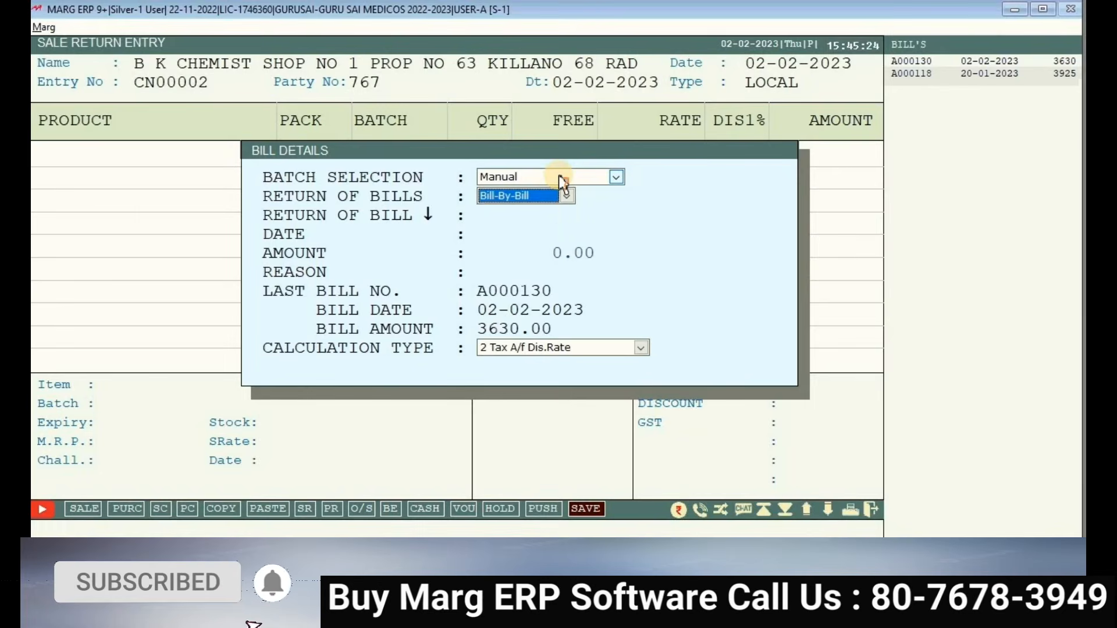
{"action": "key", "text": "Return"}
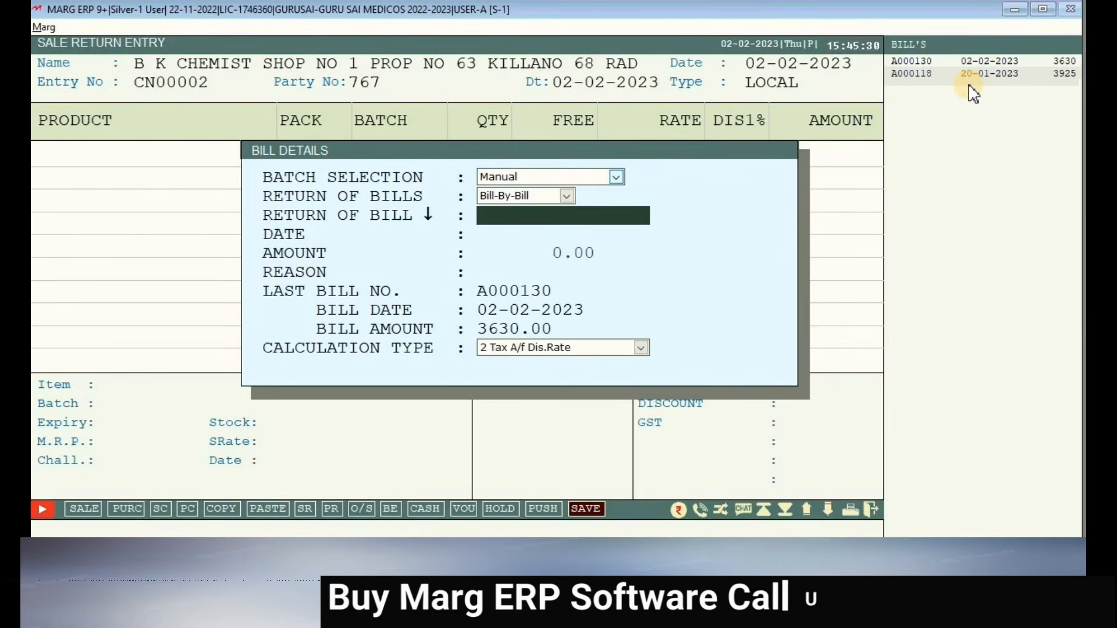
- Enter bill A000130, accept date 02-02-2023 and amount 3630.00, and load its items
{"action": "type", "text": "A"}
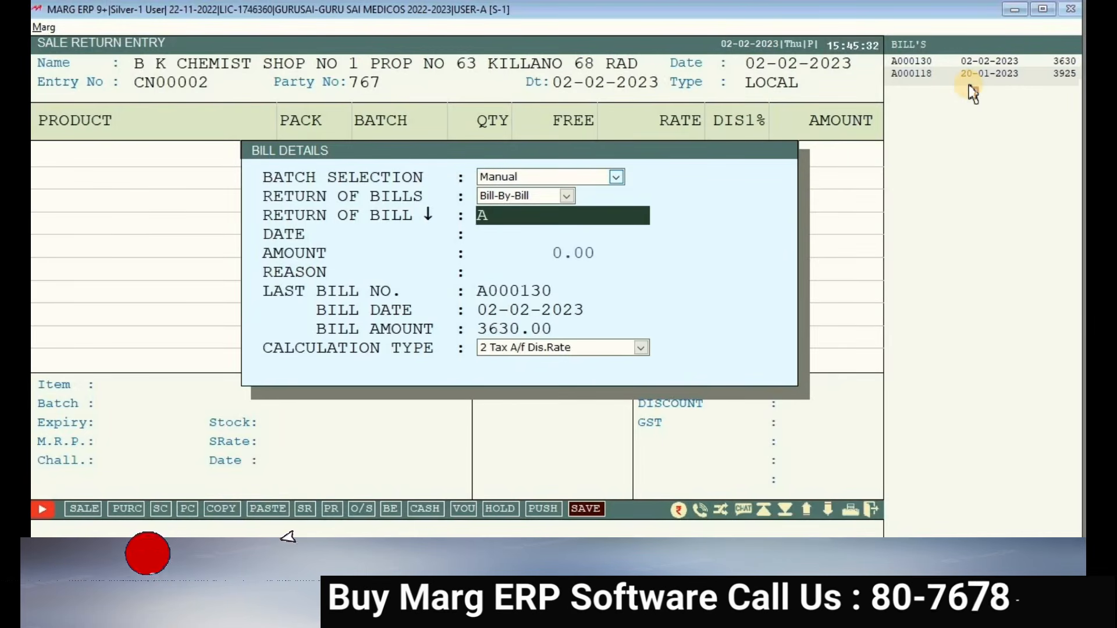
{"action": "type", "text": "000130"}
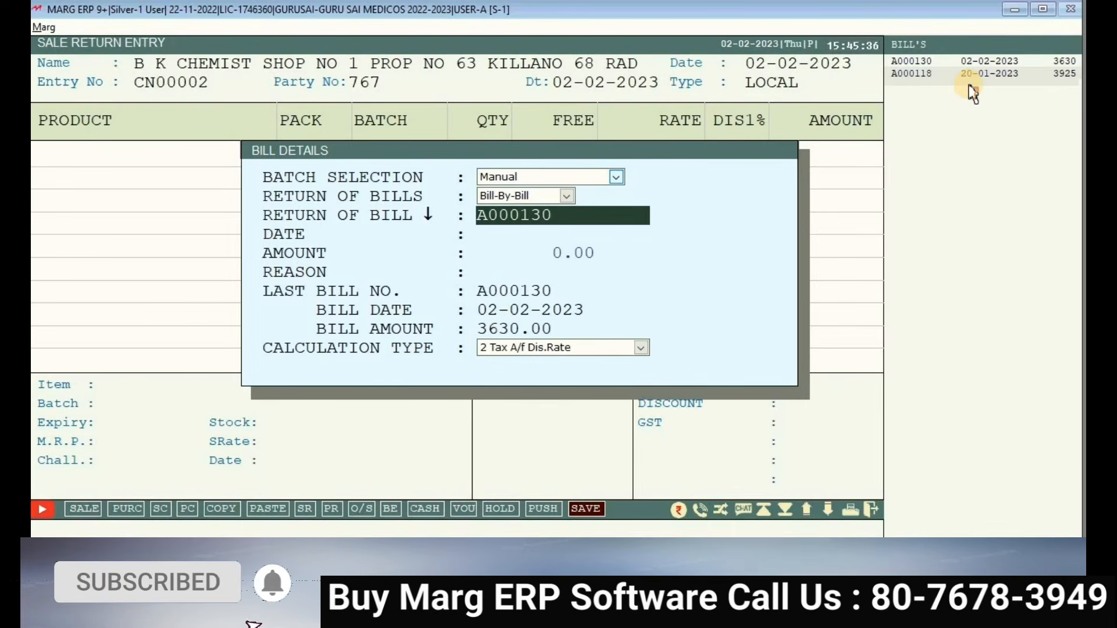
{"action": "key", "text": "Return"}
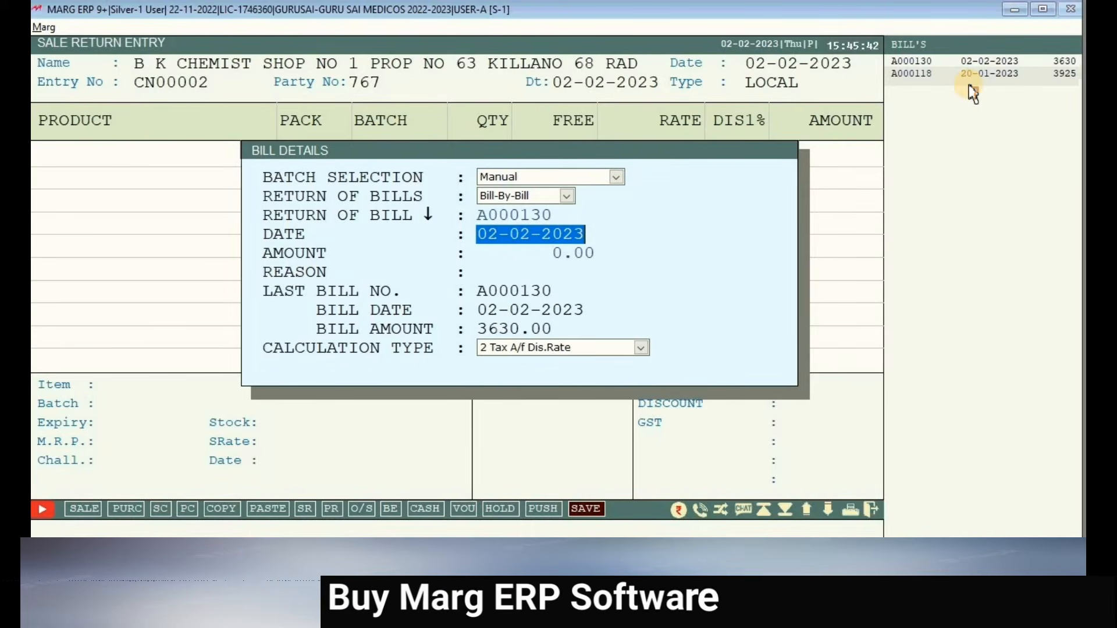
{"action": "key", "text": "Return"}
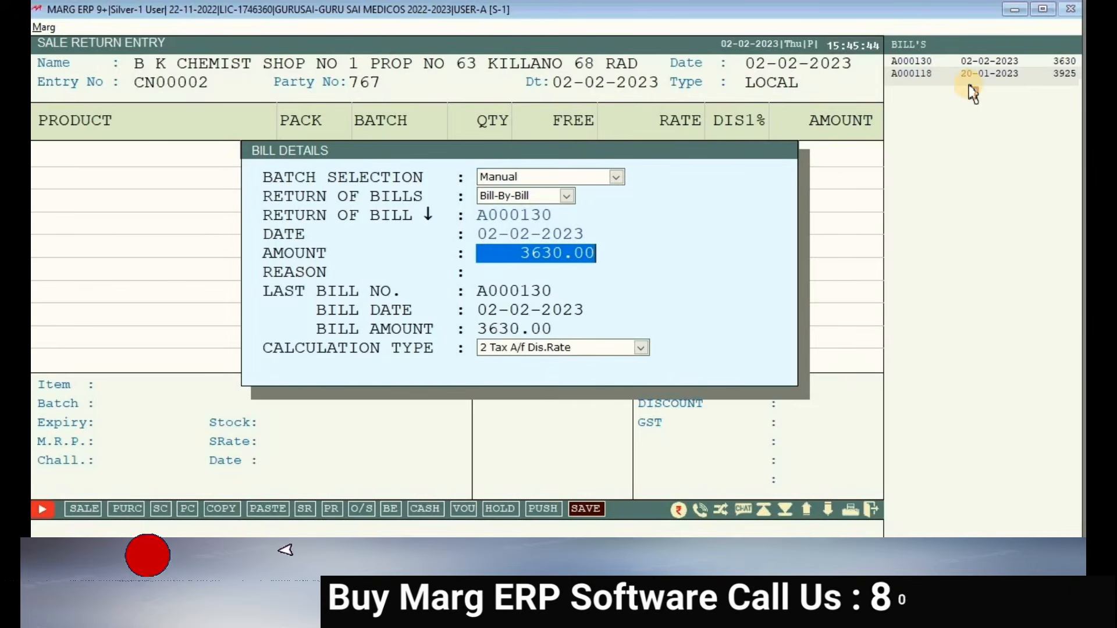
{"action": "key", "text": "Return"}
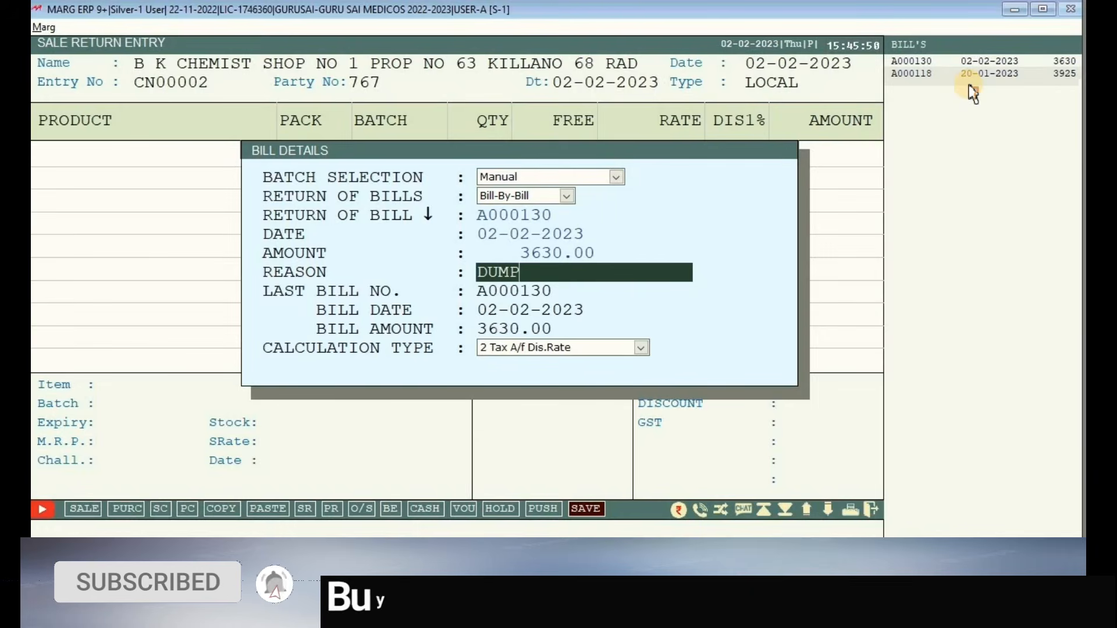
{"action": "key", "text": "Return"}
{"action": "key", "text": "Return"}
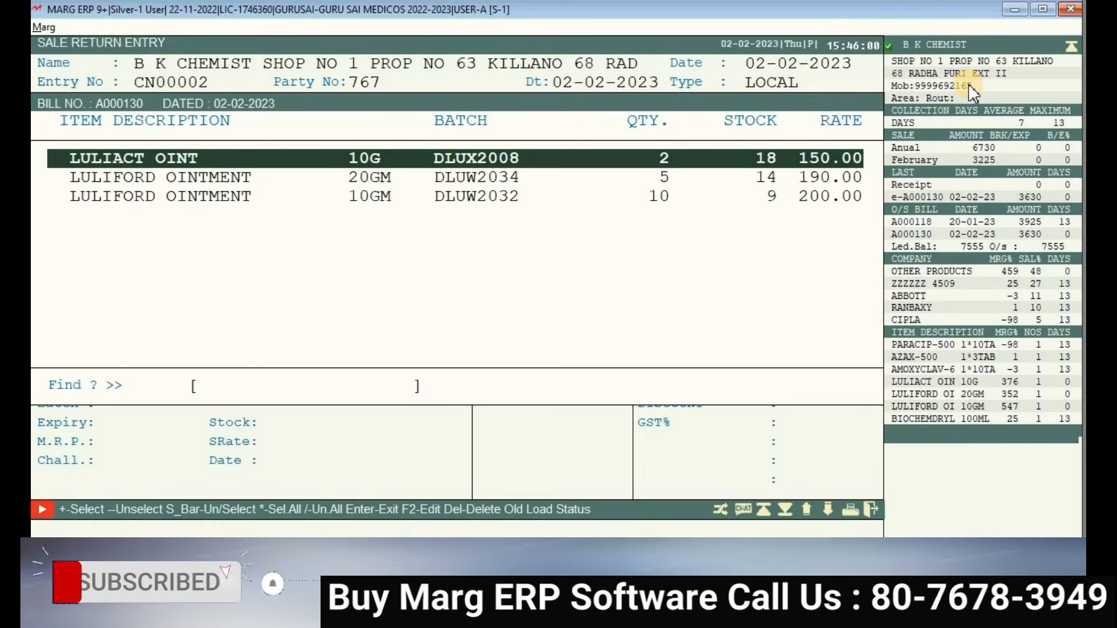
- Mark LULIFORD OINTMENT 20GM and 10GM from bill A000130 and load them into the return grid
{"action": "key", "text": "Down"}
{"action": "key", "text": "Down"}
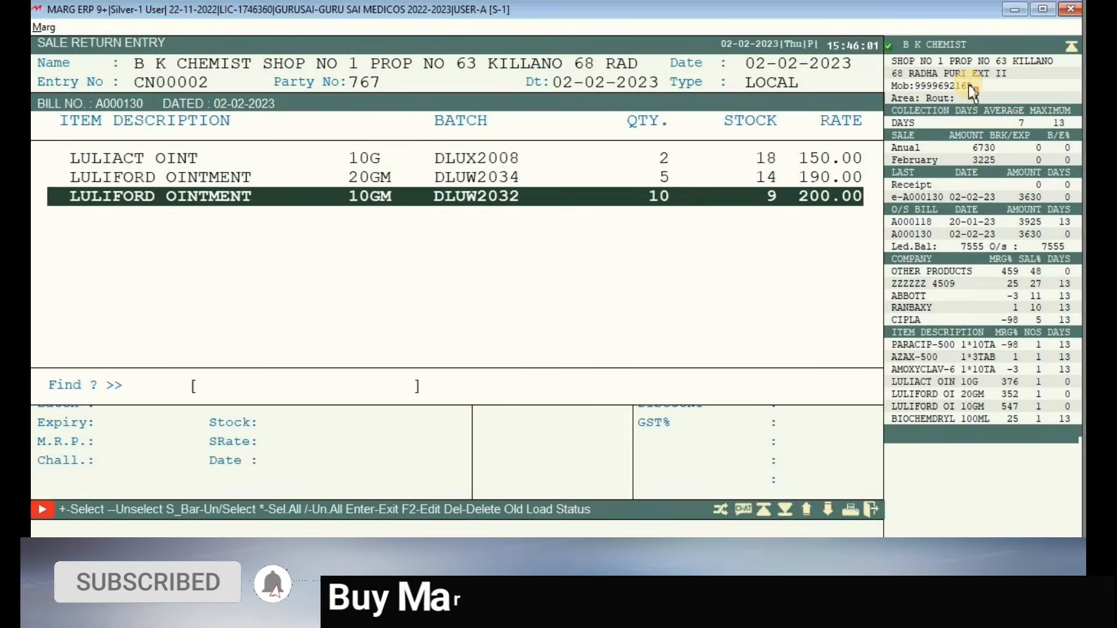
{"action": "key", "text": "Up"}
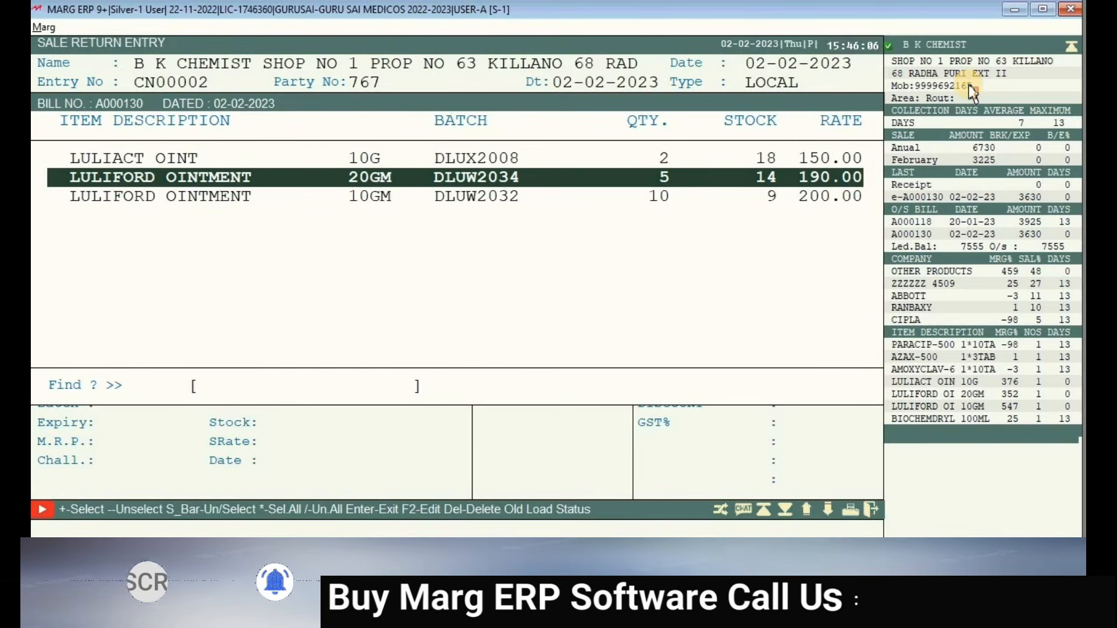
{"action": "key", "text": "Down"}
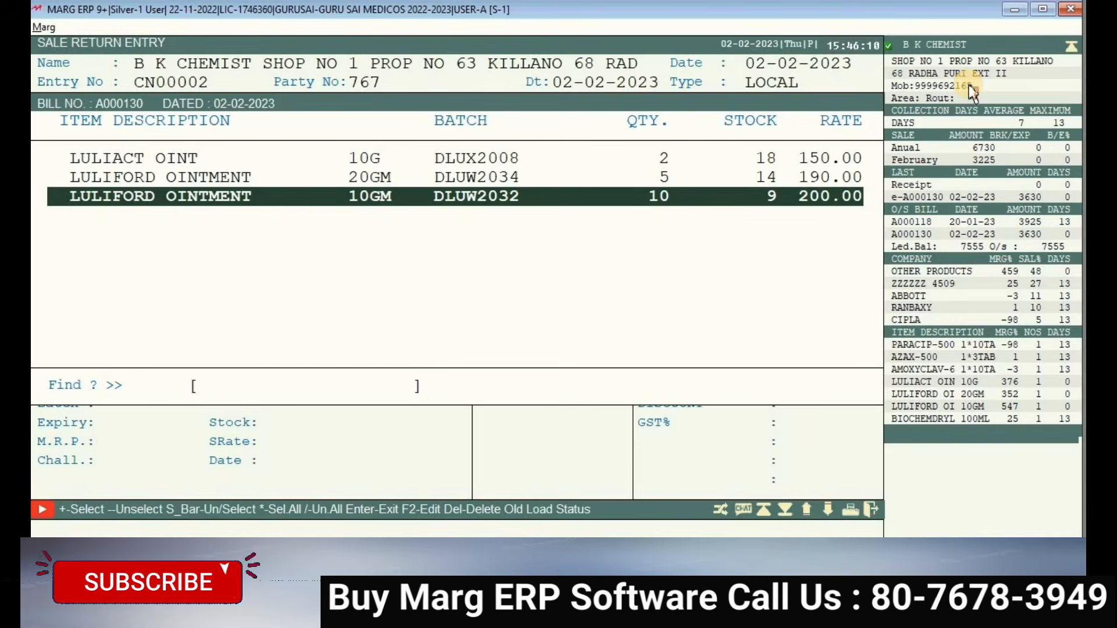
{"action": "key", "text": "Up"}
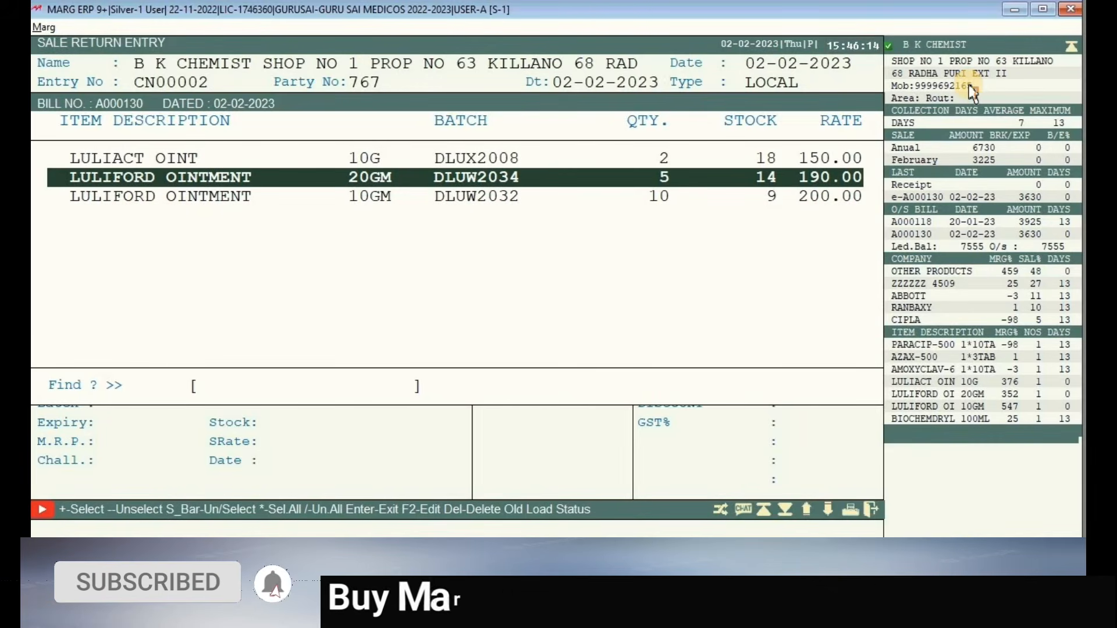
{"action": "key", "text": "space"}
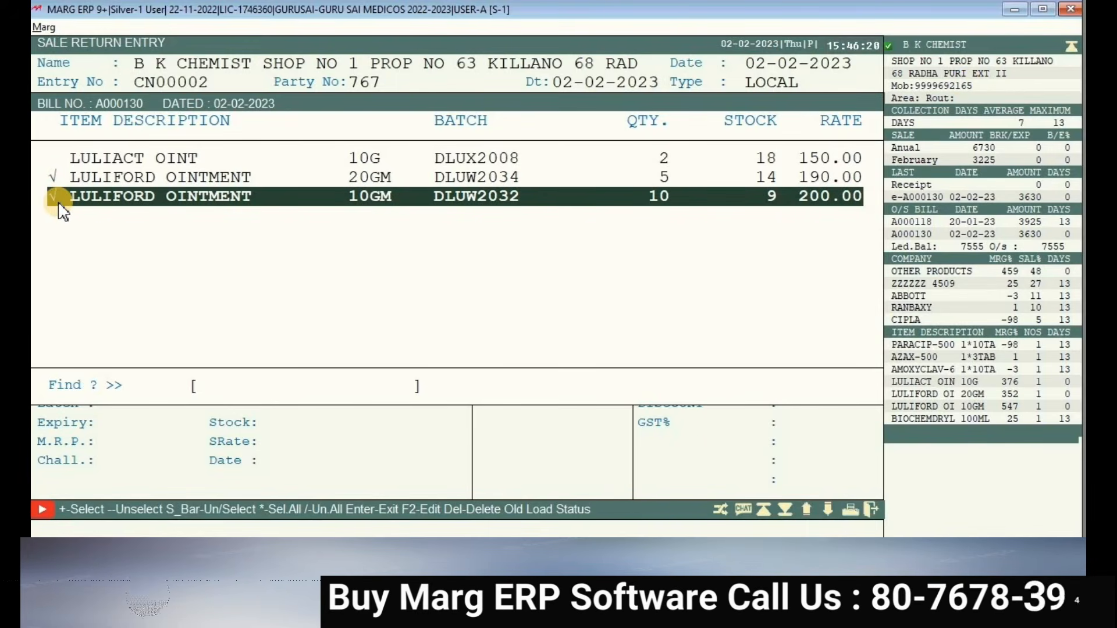
{"action": "key", "text": "Up"}
{"action": "key", "text": "Up"}
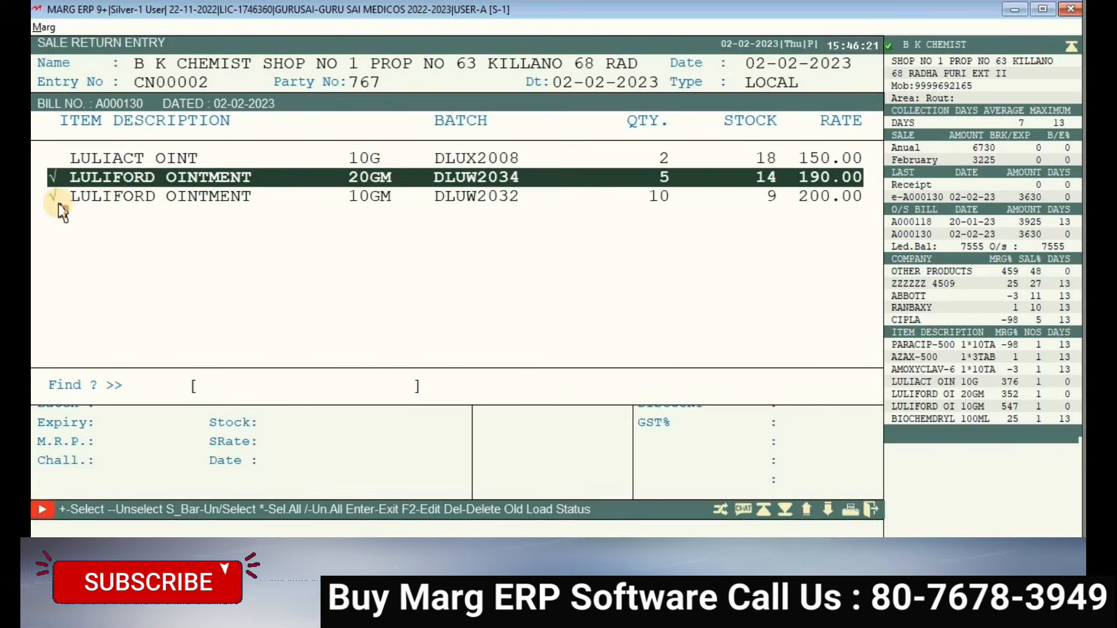
{"action": "key", "text": "Down"}
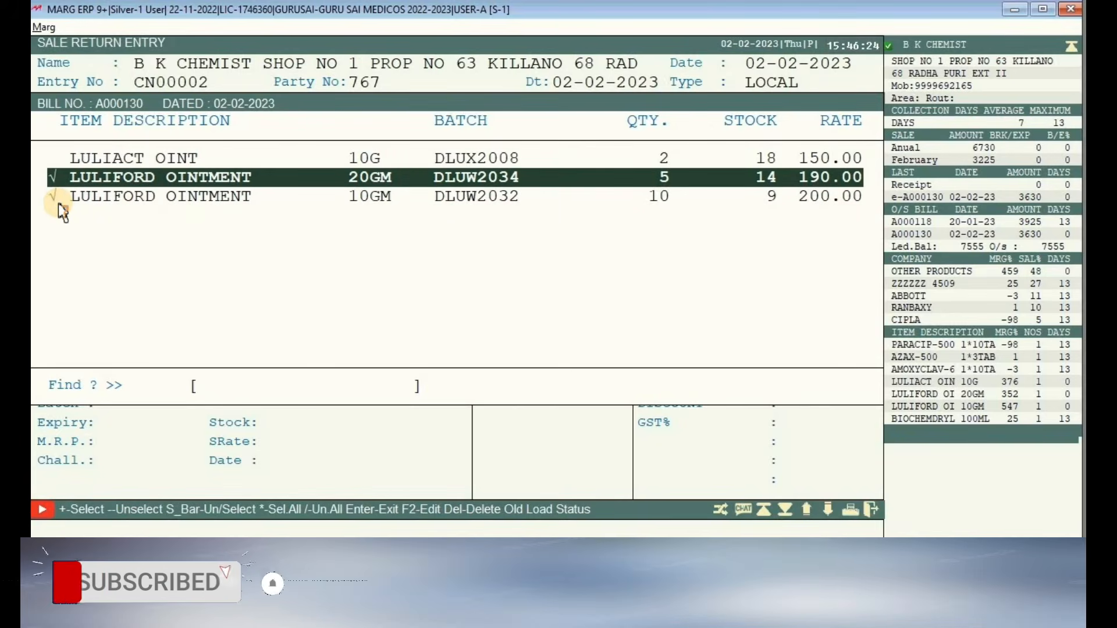
{"action": "key", "text": "Down"}
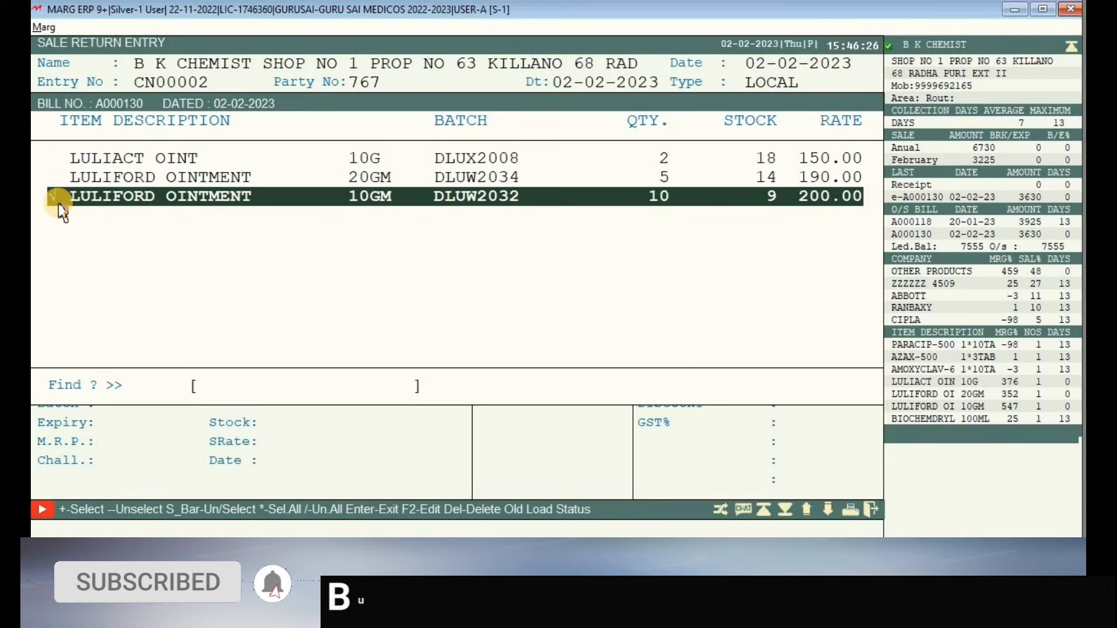
{"action": "key", "text": "Up"}
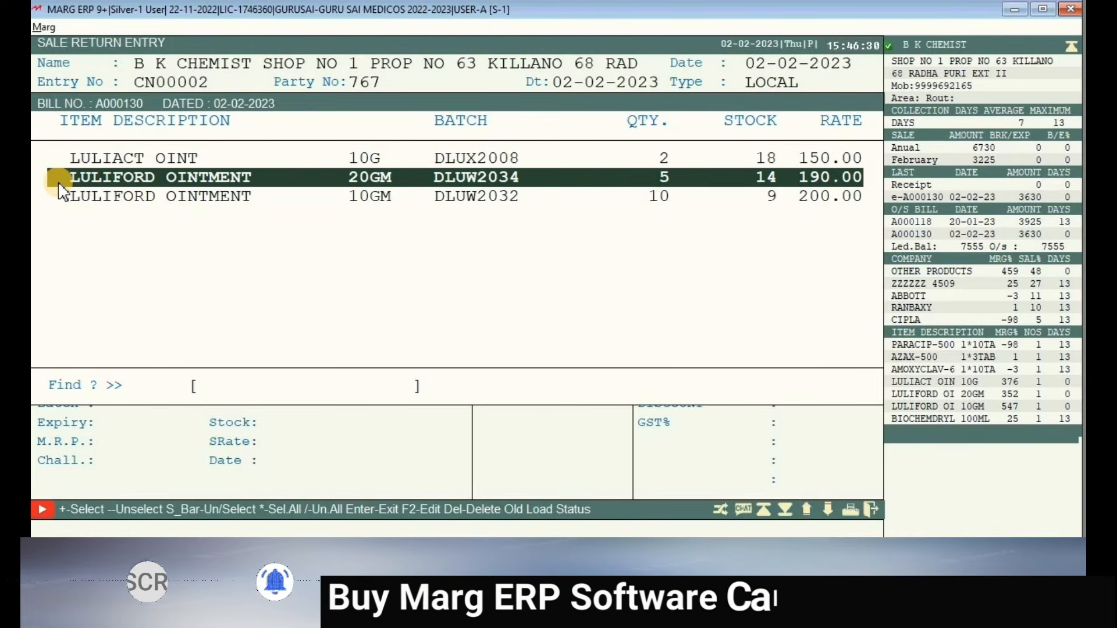
{"action": "key", "text": "space"}
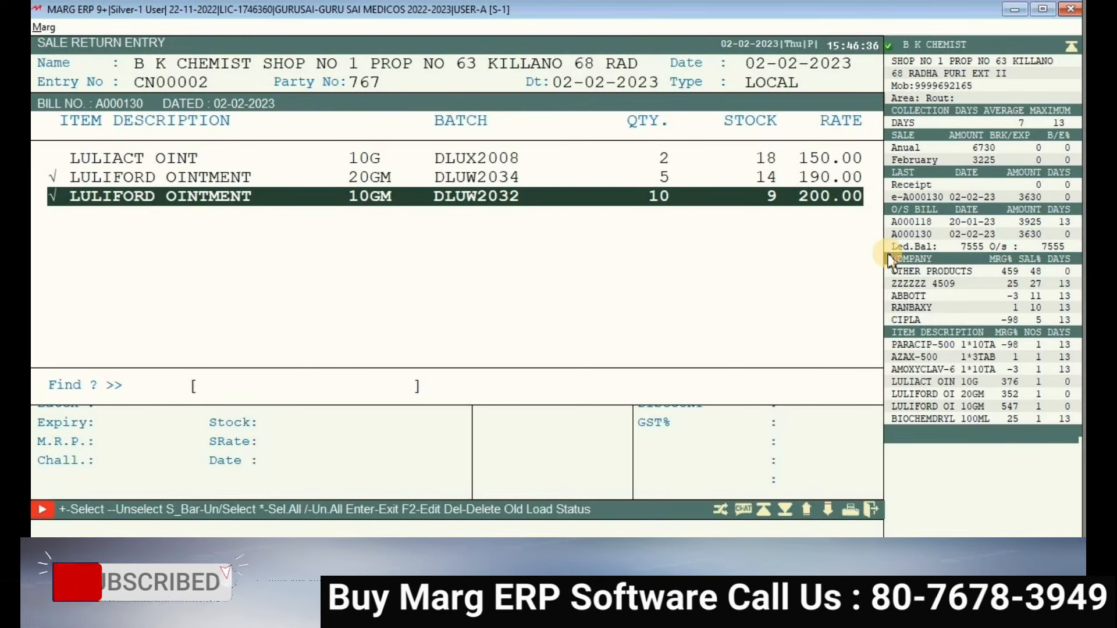
{"action": "key", "text": "Return"}
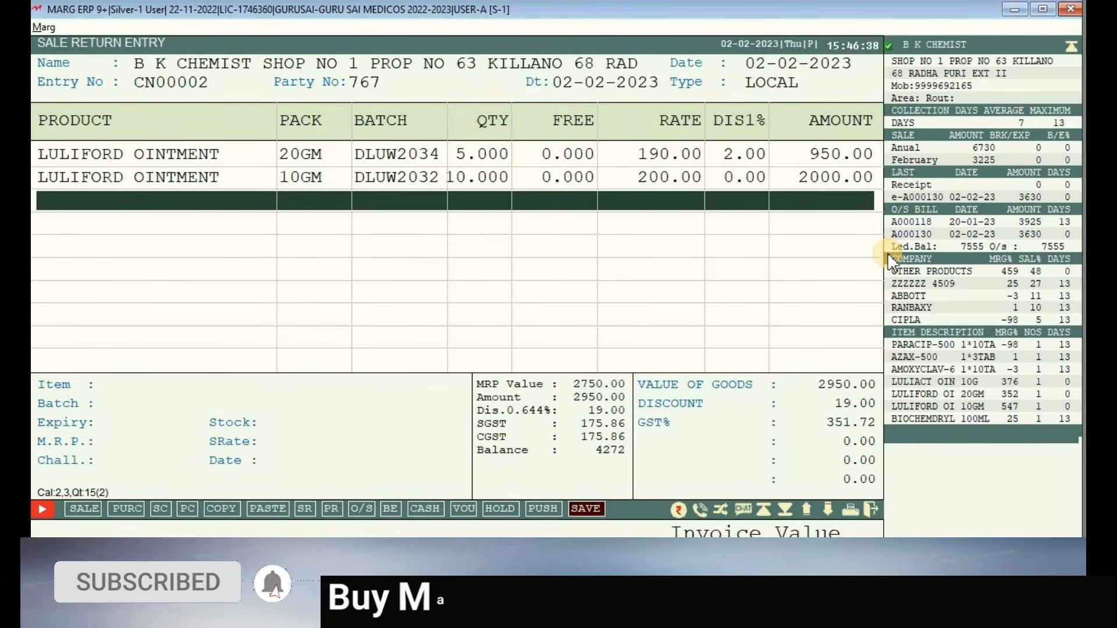
{"action": "key", "text": "Up"}
{"action": "key", "text": "Up"}
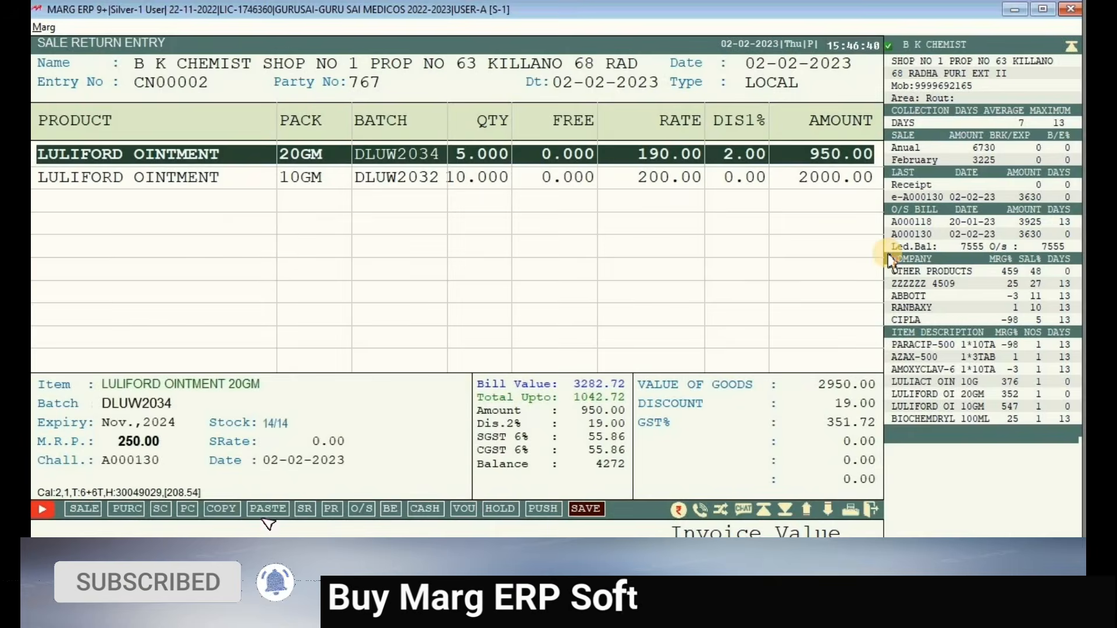
- Change the 20GM row quantity from 5 to 2 and the 10GM row from 10 to 5
{"action": "key", "text": "Return"}
{"action": "key", "text": "Return"}
{"action": "key", "text": "Return"}
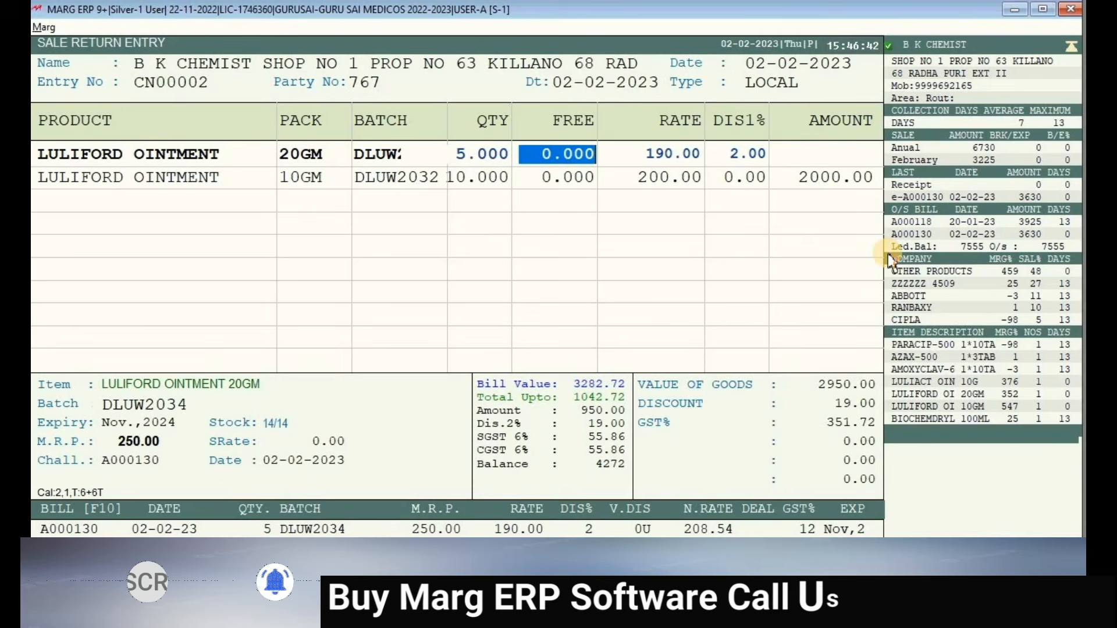
{"action": "key", "text": "Left"}
{"action": "type", "text": "2"}
{"action": "key", "text": "Return"}
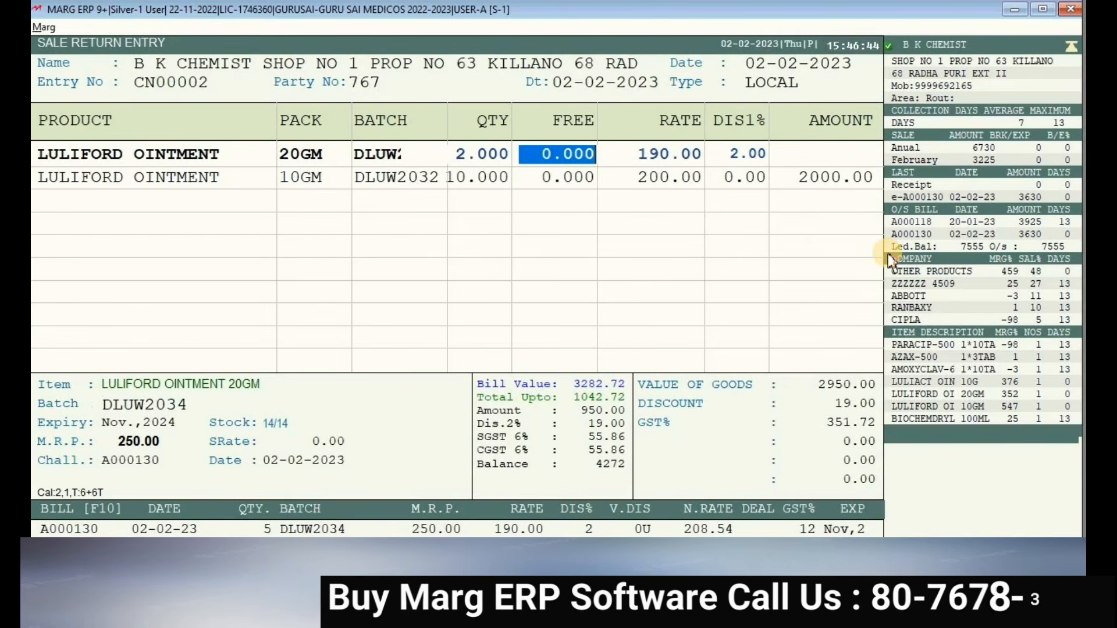
{"action": "key", "text": "Return"}
{"action": "key", "text": "Return"}
{"action": "key", "text": "Return"}
{"action": "key", "text": "Down"}
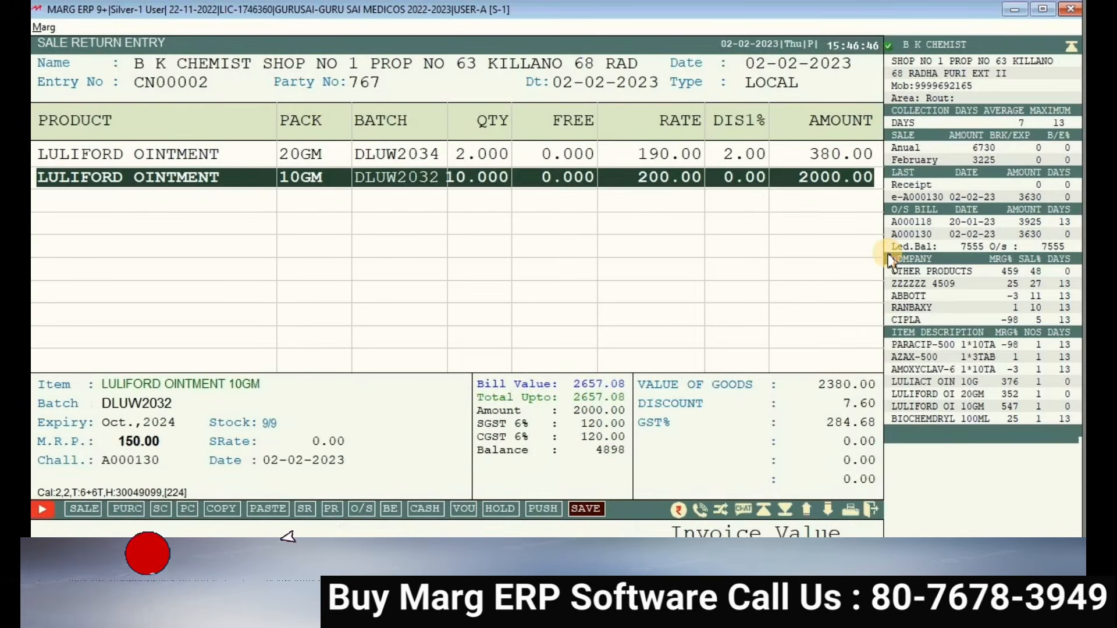
{"action": "key", "text": "Return"}
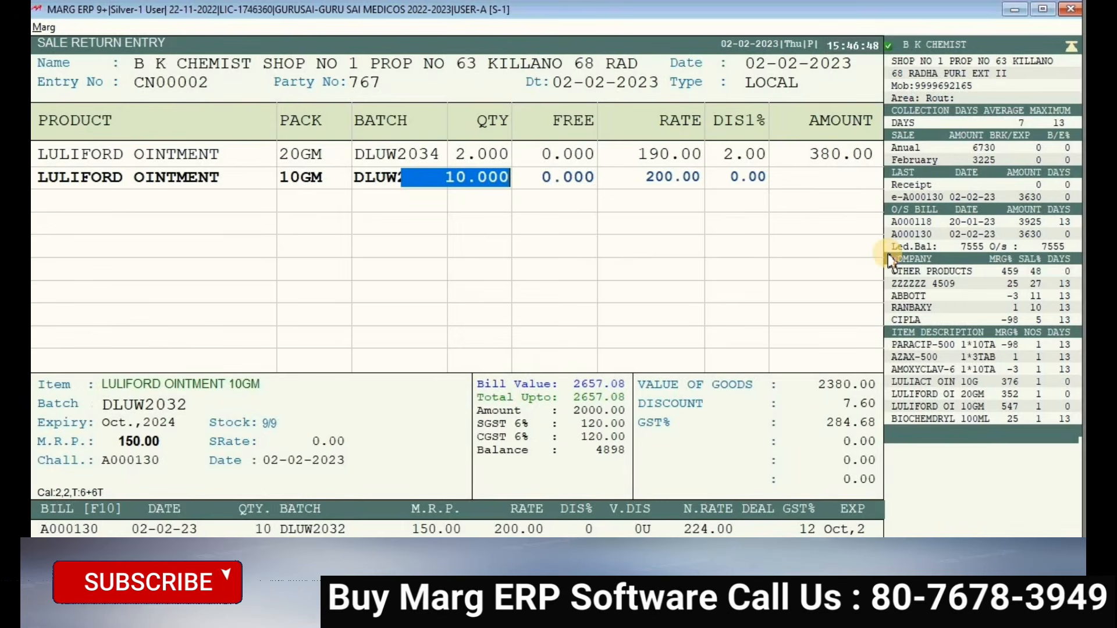
{"action": "type", "text": "5."}
{"action": "key", "text": "Return"}
{"action": "key", "text": "Return"}
{"action": "key", "text": "Return"}
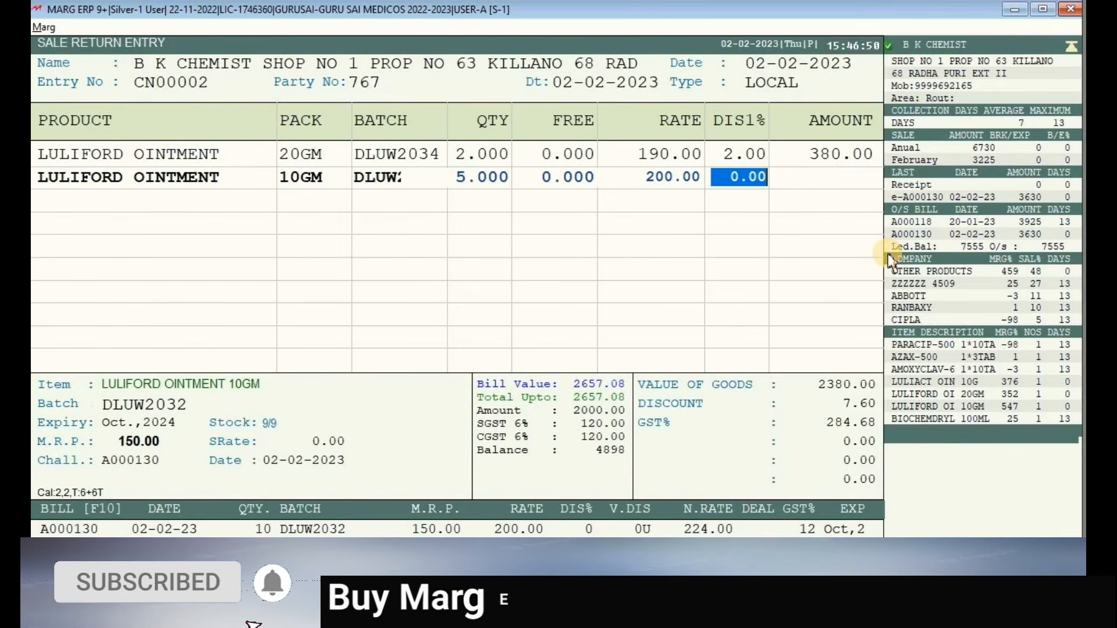
{"action": "key", "text": "Return"}
{"action": "key", "text": "Down"}
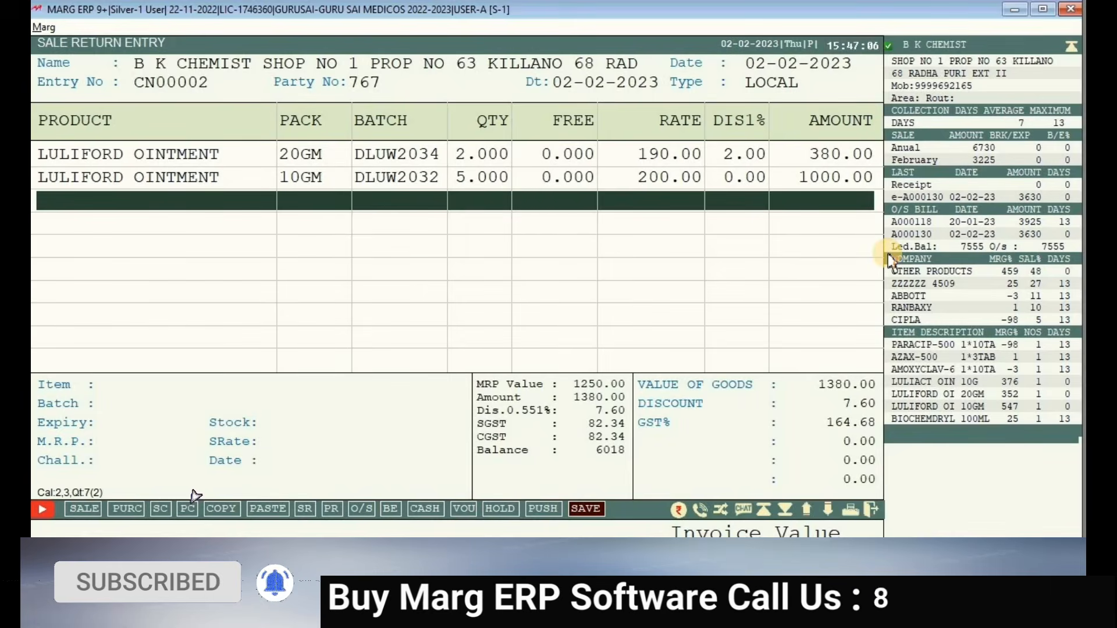
- Save credit note CN00002 for 1537.00 with zero cash paid, adjusted against A000130, without printing
{"action": "key", "text": "ctrl+w"}
{"action": "key", "text": "Return"}
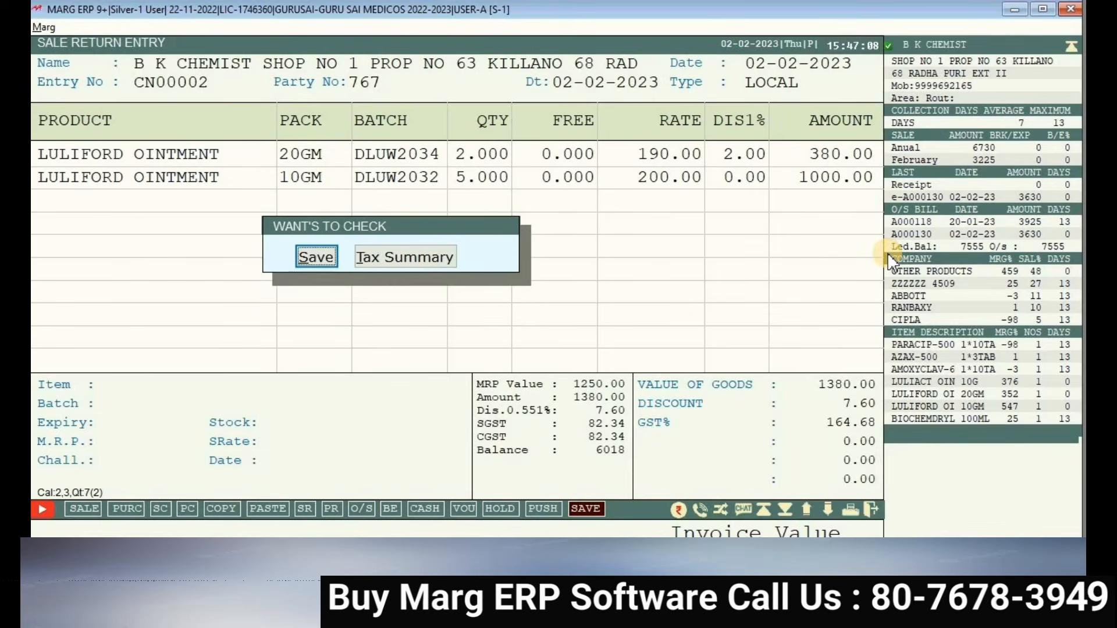
{"action": "key", "text": "Return"}
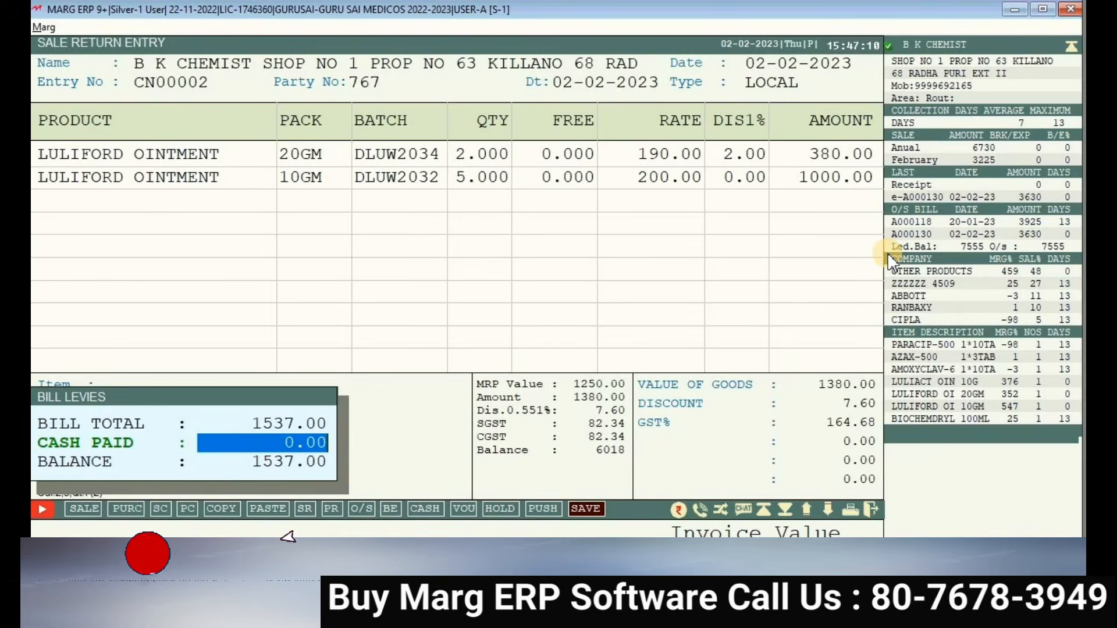
{"action": "key", "text": "Return"}
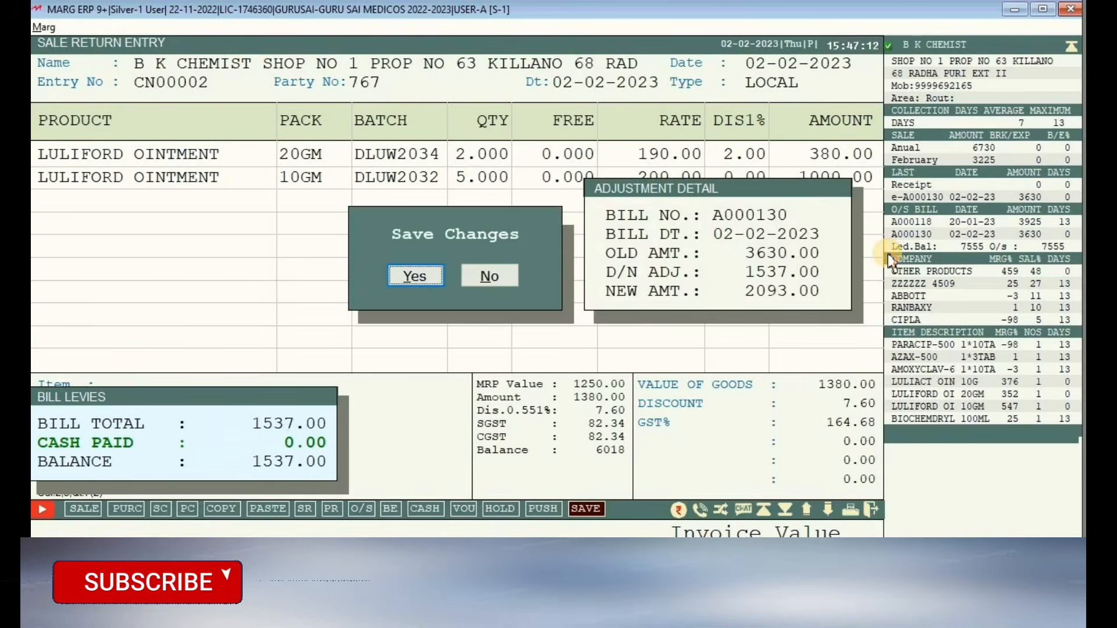
{"action": "key", "text": "Return"}
{"action": "key", "text": "Return"}
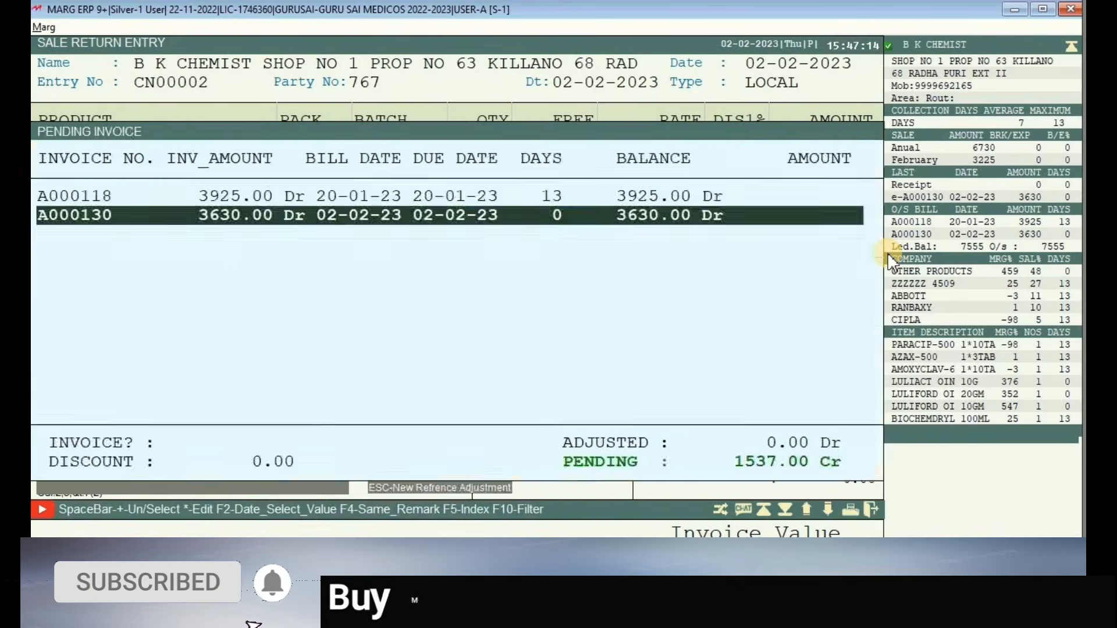
{"action": "key", "text": "Return"}
{"action": "key", "text": "Return"}
{"action": "key", "text": "Return"}
{"action": "key", "text": "Return"}
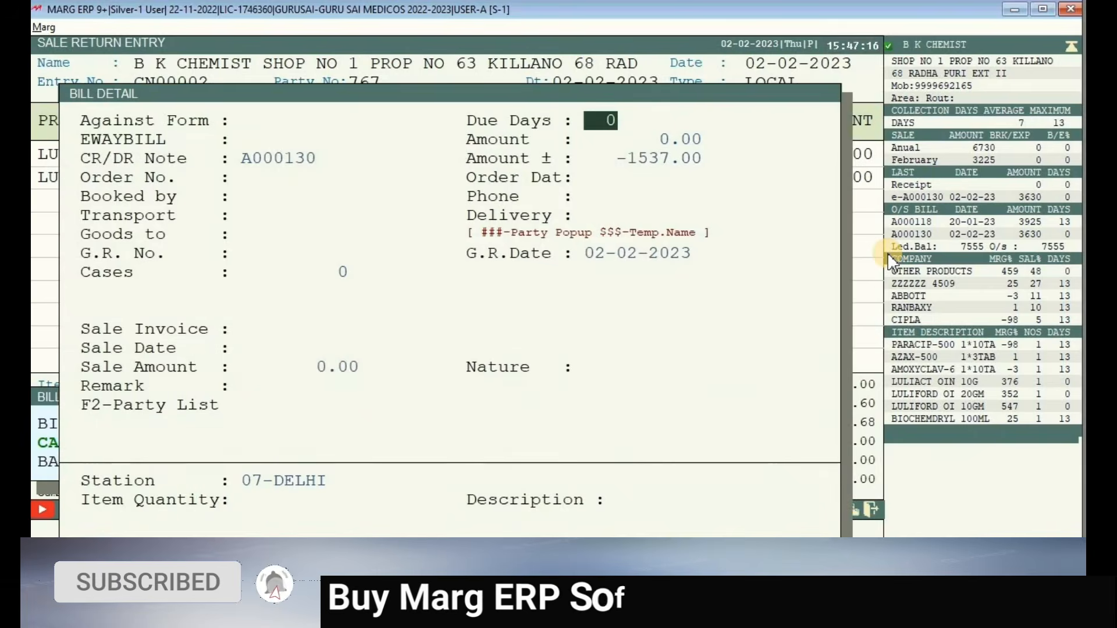
{"action": "key", "text": "Escape"}
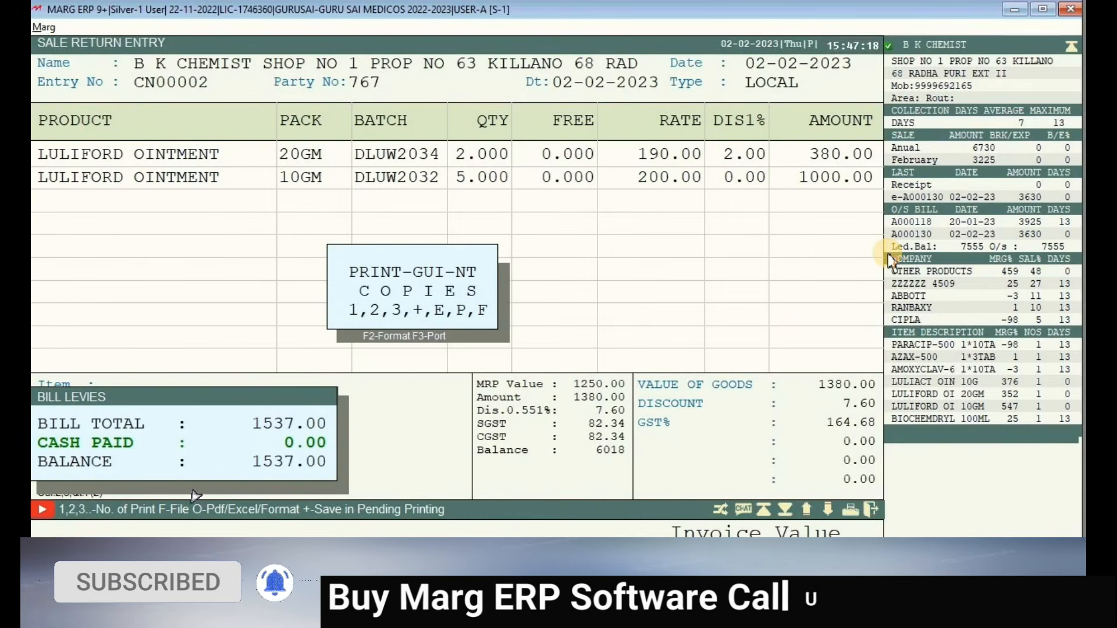
{"action": "key", "text": "Escape"}
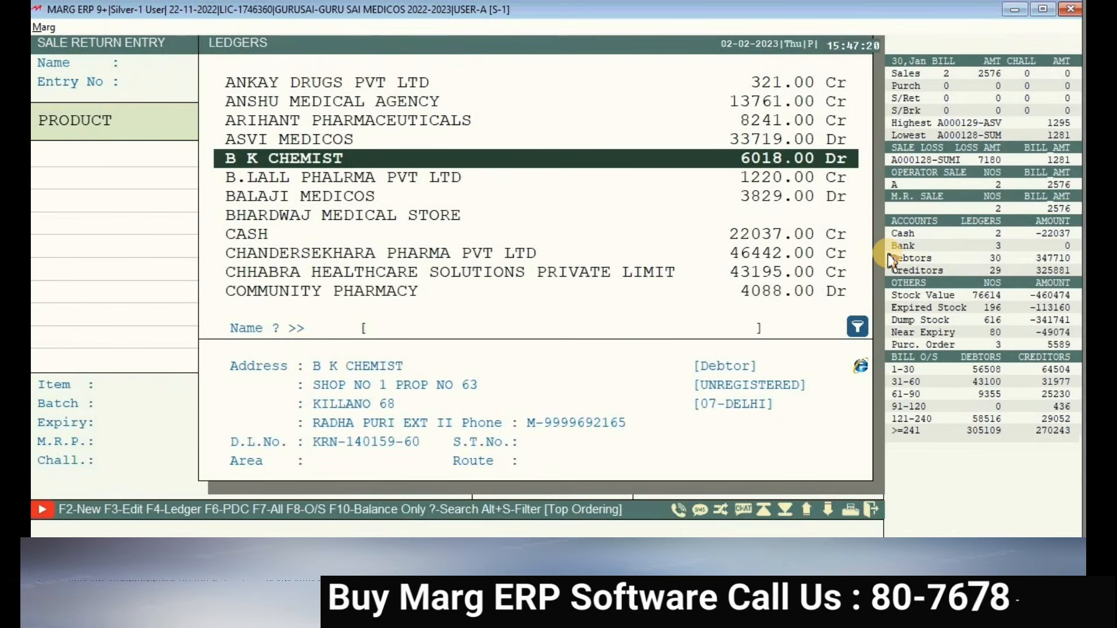
- Check B K CHEMIST's 6018.00 Dr balance in the ledger list, then close the return entry
{"action": "left_click", "coordinate": [771, 175]}
{"action": "left_click", "coordinate": [768, 165]}
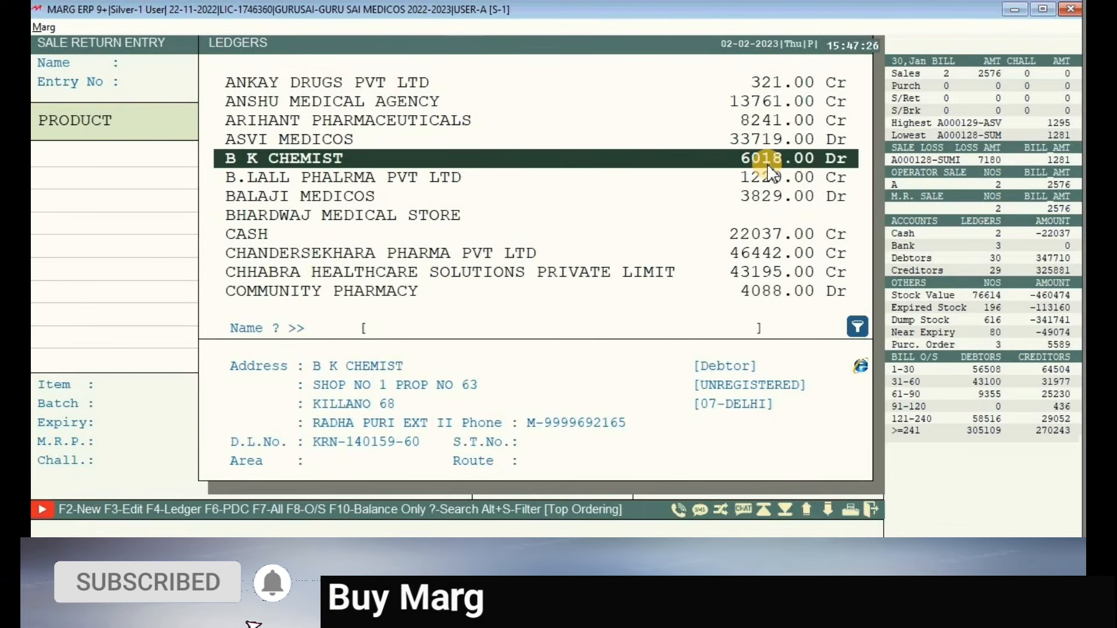
{"action": "key", "text": "Escape"}
{"action": "key", "text": "Escape"}
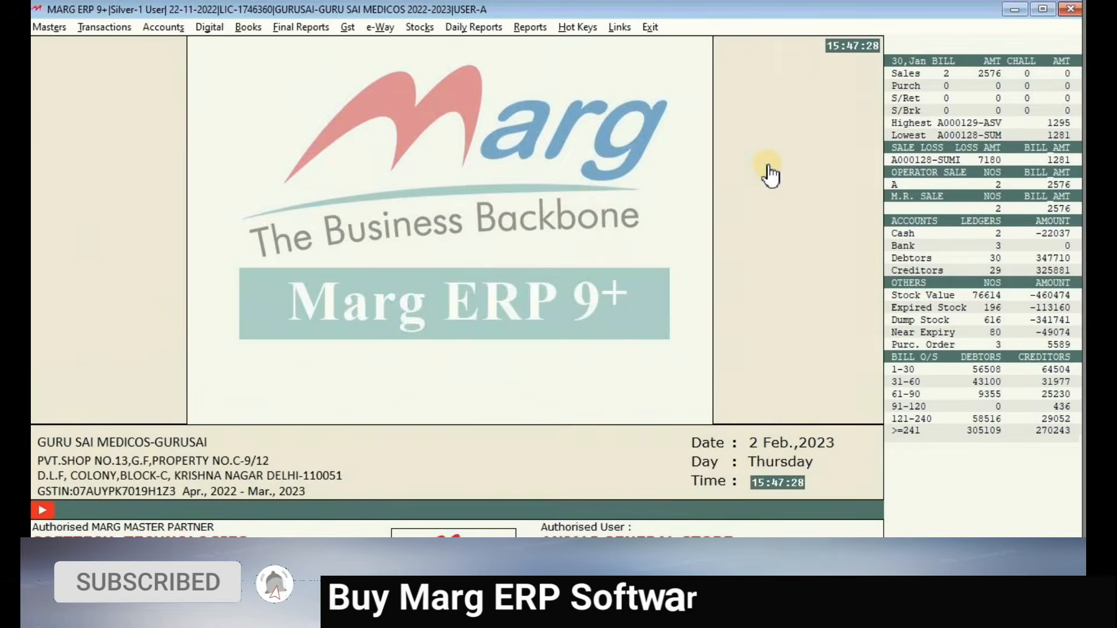
- Open Sale Return > Modify Cr.Note with the period set to All Time
{"action": "left_click", "coordinate": [110, 26]}
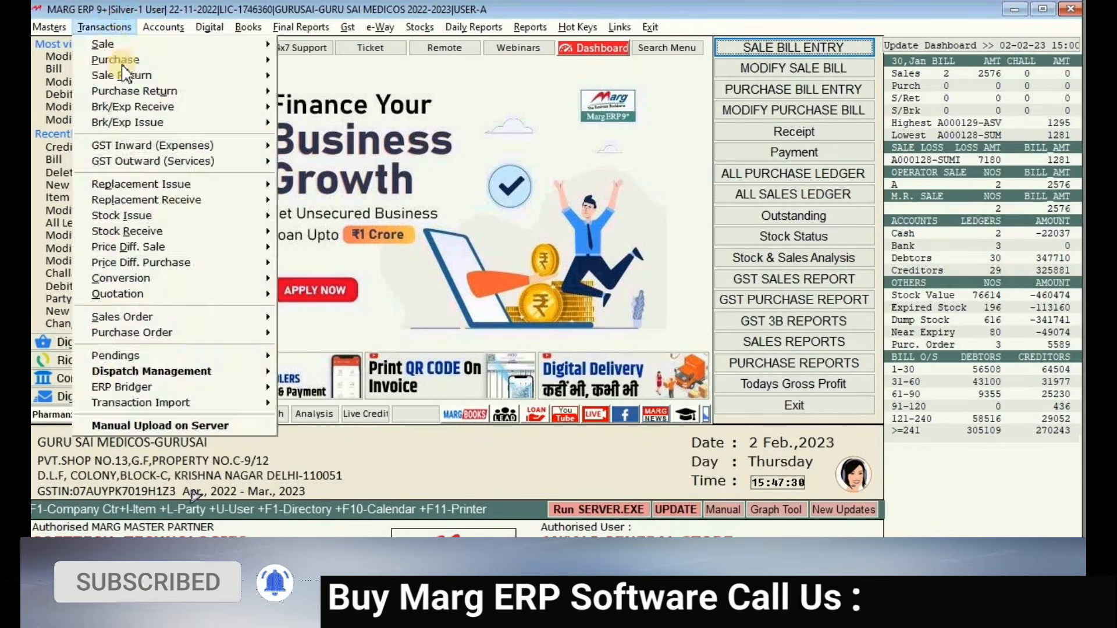
{"action": "mouse_move", "coordinate": [169, 81]}
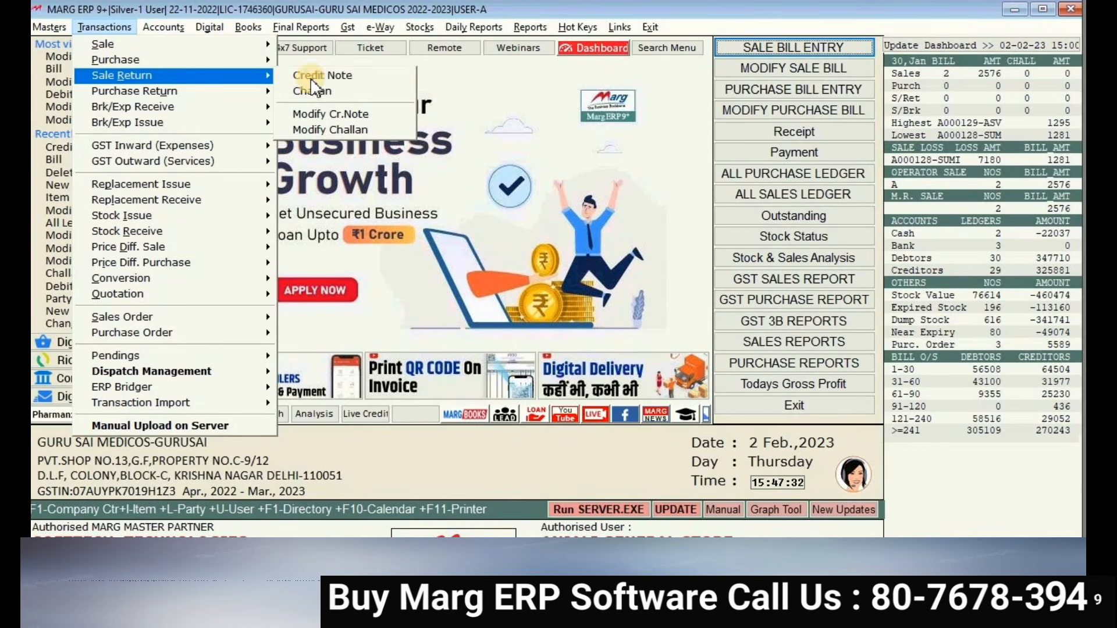
{"action": "left_click", "coordinate": [349, 124]}
{"action": "key", "text": "Return"}
{"action": "key", "text": "Return"}
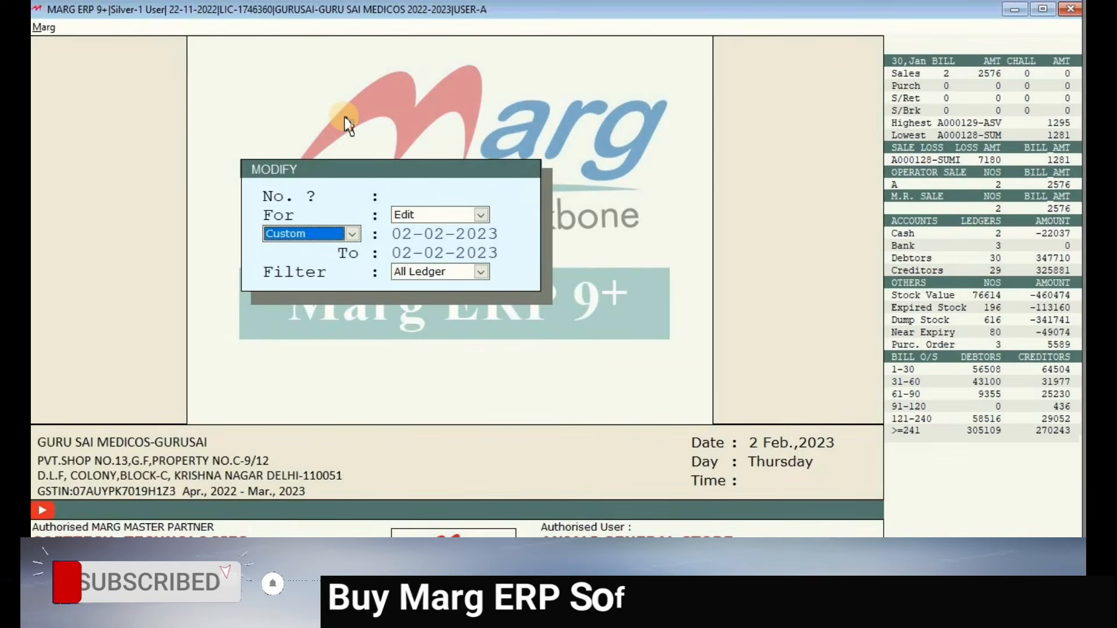
{"action": "key", "text": "Up"}
{"action": "key", "text": "Return"}
{"action": "key", "text": "Return"}
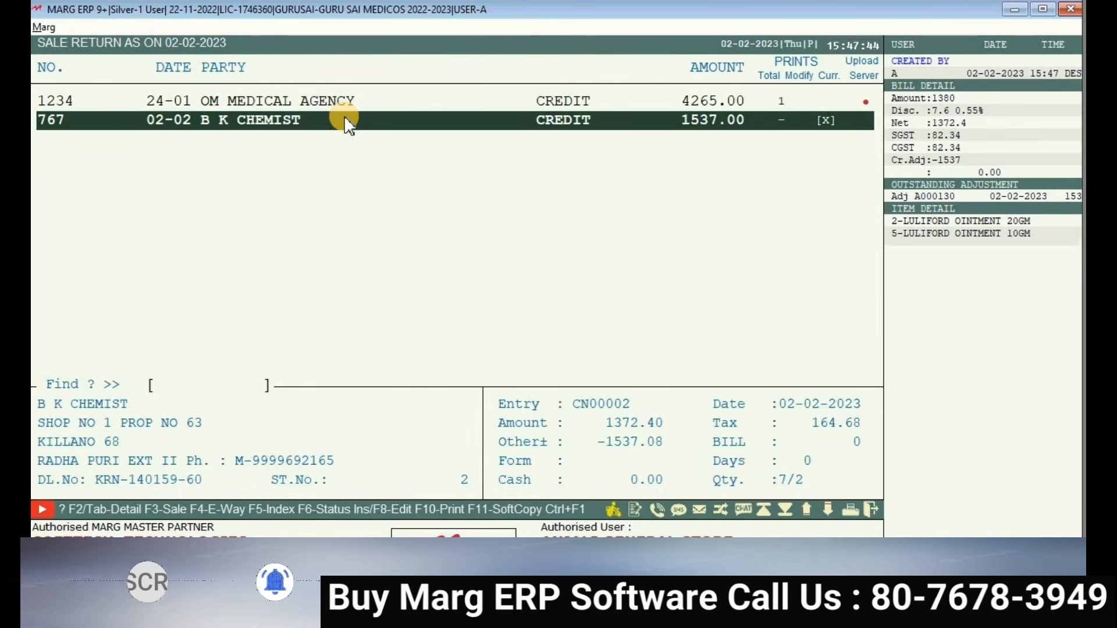
- Modify B K CHEMIST's credit note, changing the 10GM Luliford Ointment quantity to 2
{"action": "key", "text": "Return"}
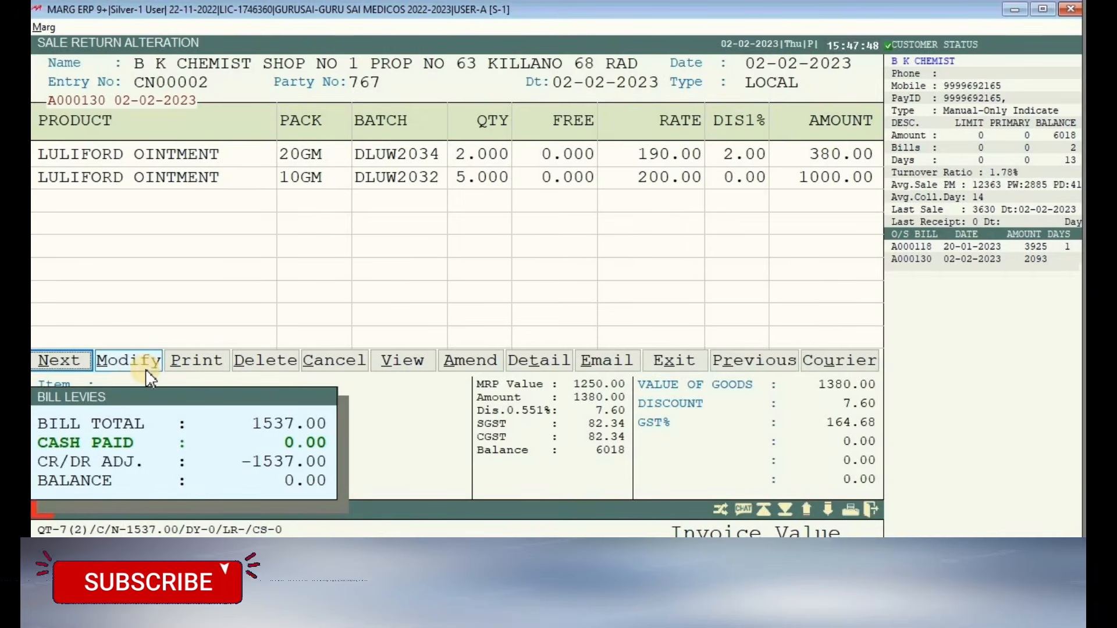
{"action": "left_click", "coordinate": [129, 361]}
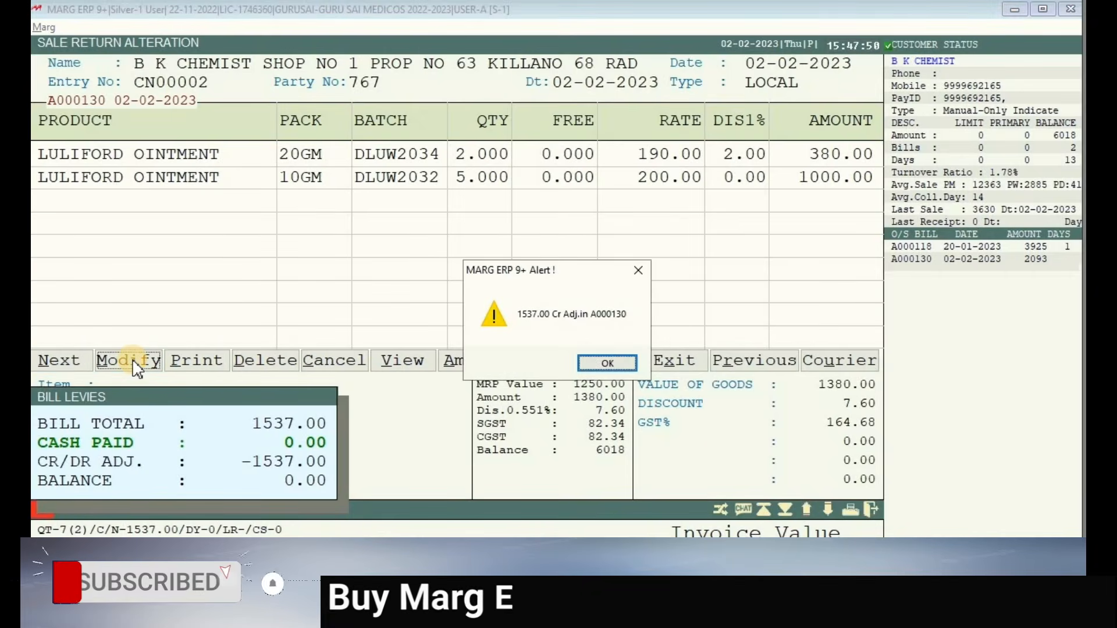
{"action": "key", "text": "Return"}
{"action": "key", "text": "Return"}
{"action": "key", "text": "Return"}
{"action": "key", "text": "Return"}
{"action": "key", "text": "Return"}
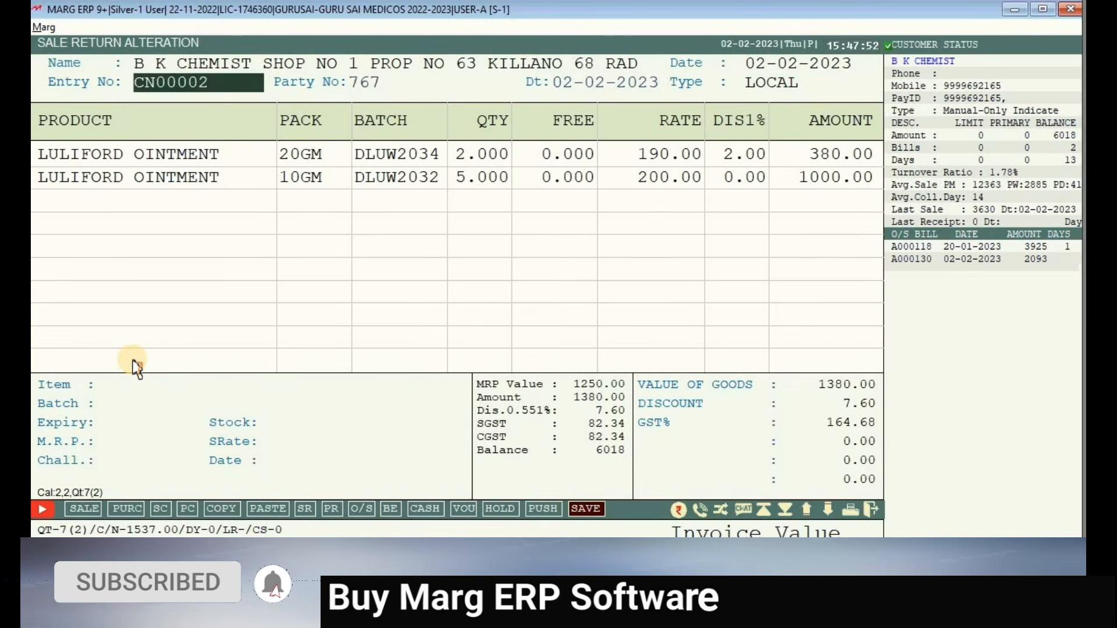
{"action": "key", "text": "Return"}
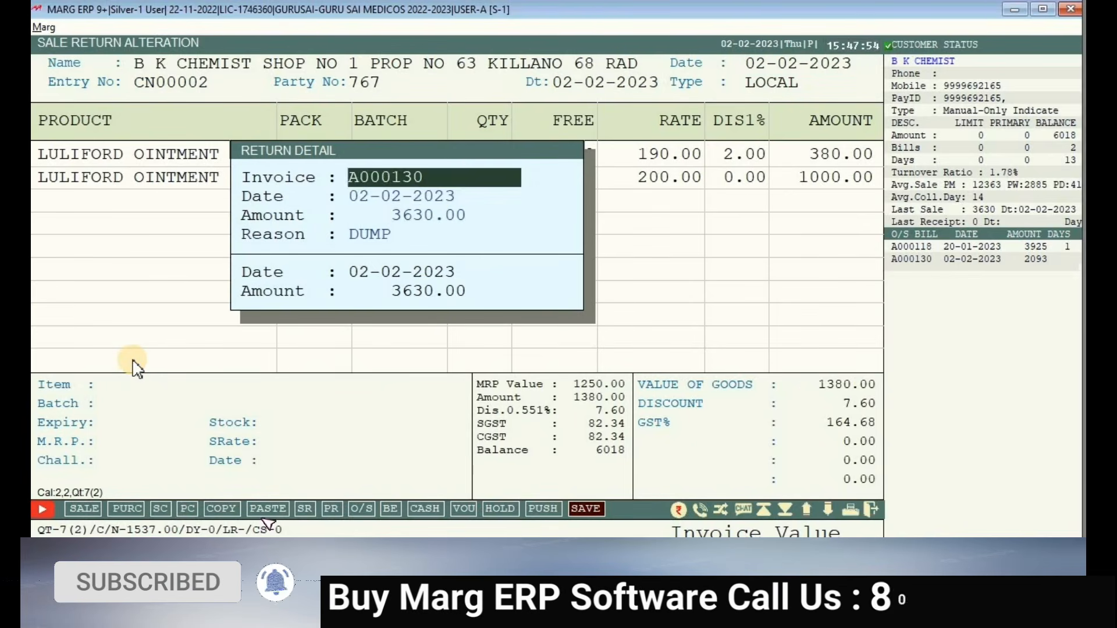
{"action": "key", "text": "Return"}
{"action": "key", "text": "Return"}
{"action": "key", "text": "Return"}
{"action": "key", "text": "Return"}
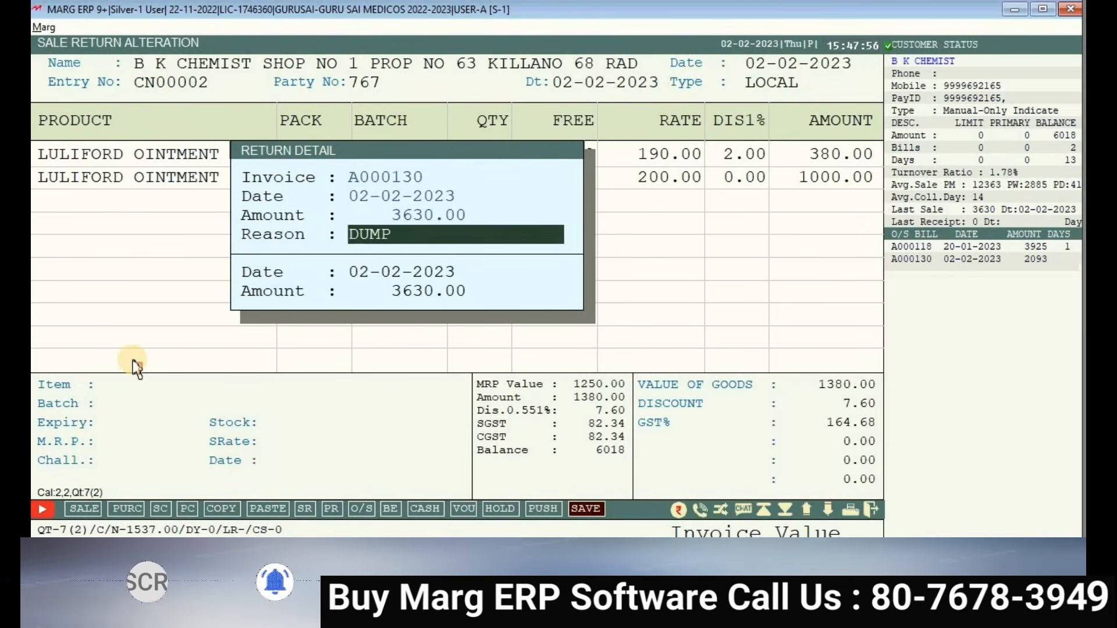
{"action": "key", "text": "Down"}
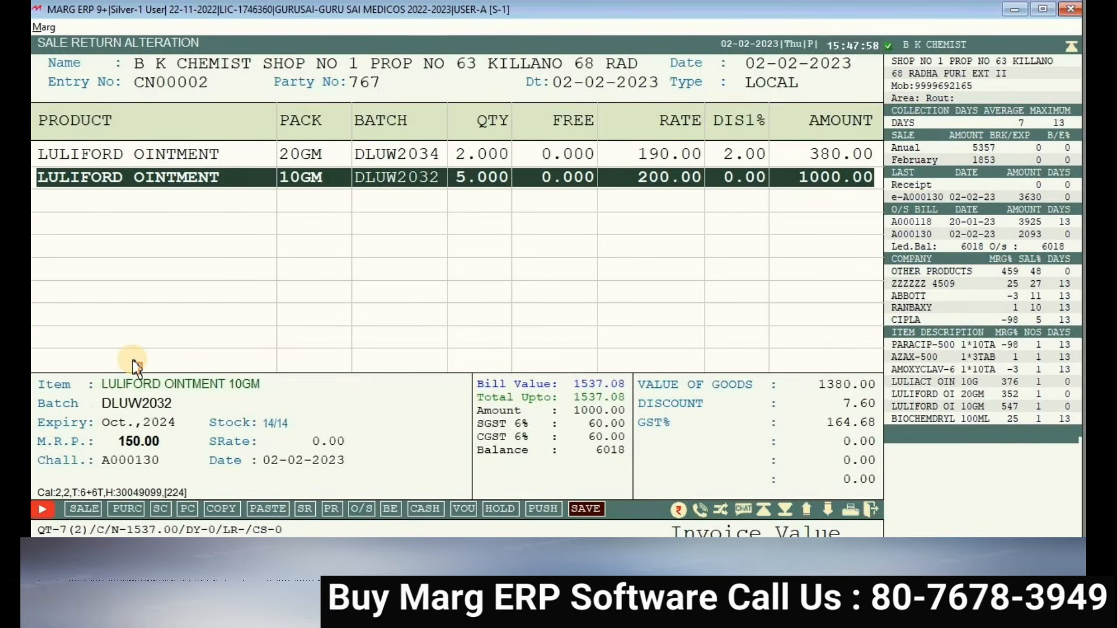
{"action": "key", "text": "Return"}
{"action": "key", "text": "Return"}
{"action": "key", "text": "Return"}
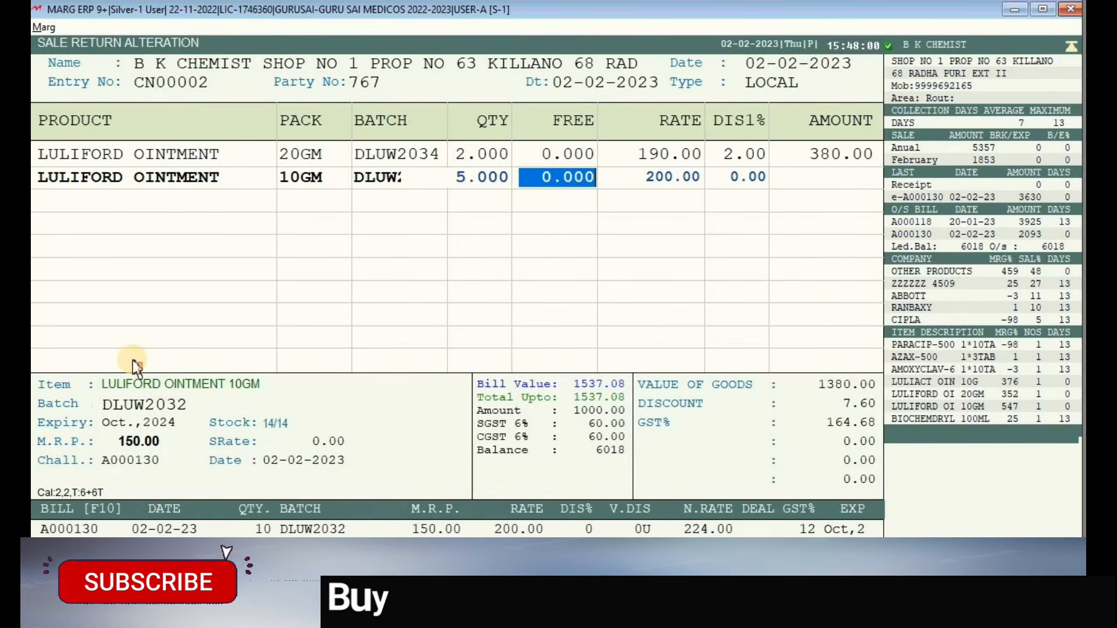
{"action": "key", "text": "Up"}
{"action": "type", "text": "2"}
{"action": "key", "text": "Return"}
{"action": "key", "text": "Return"}
{"action": "key", "text": "Return"}
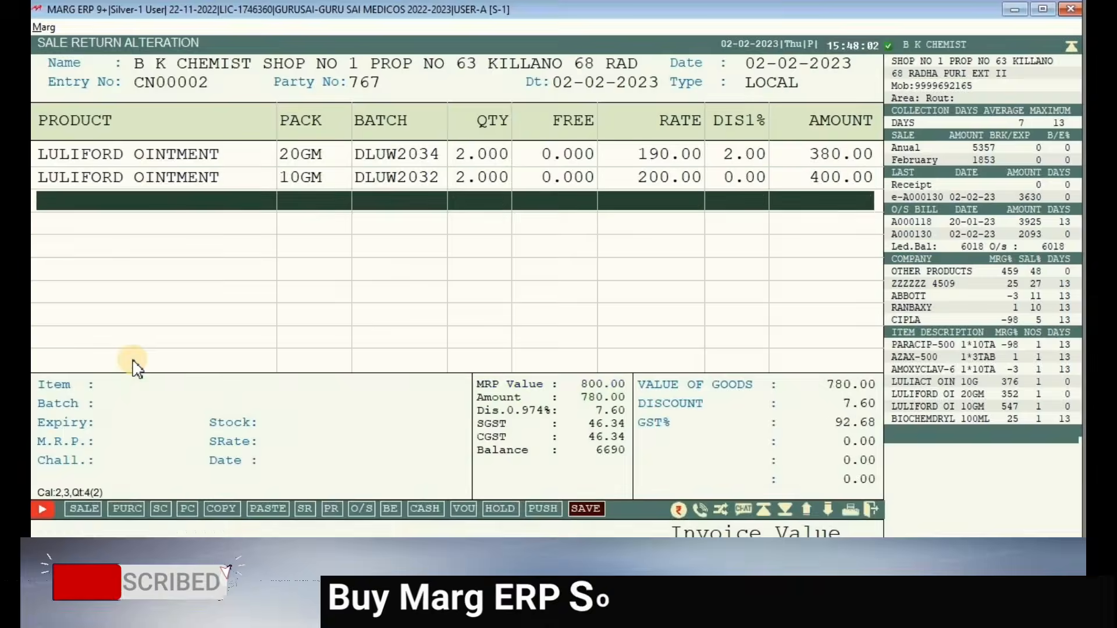
- Save the altered credit note, readjust it against bill A000130 at 865.00, preview it, and exit
{"action": "key", "text": "ctrl+w"}
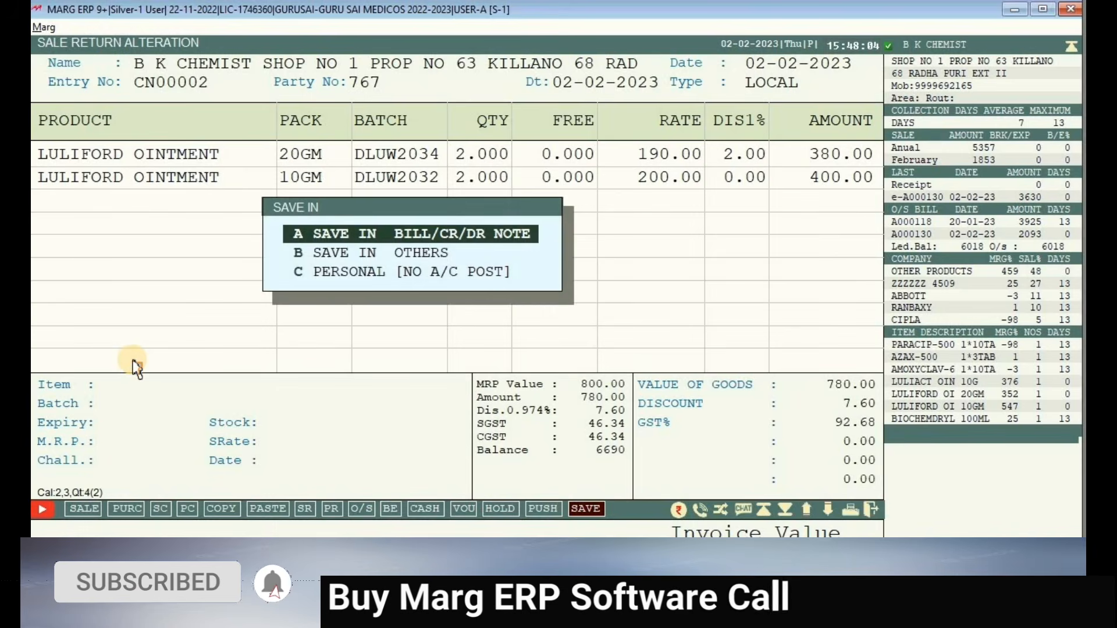
{"action": "key", "text": "Return"}
{"action": "key", "text": "Return"}
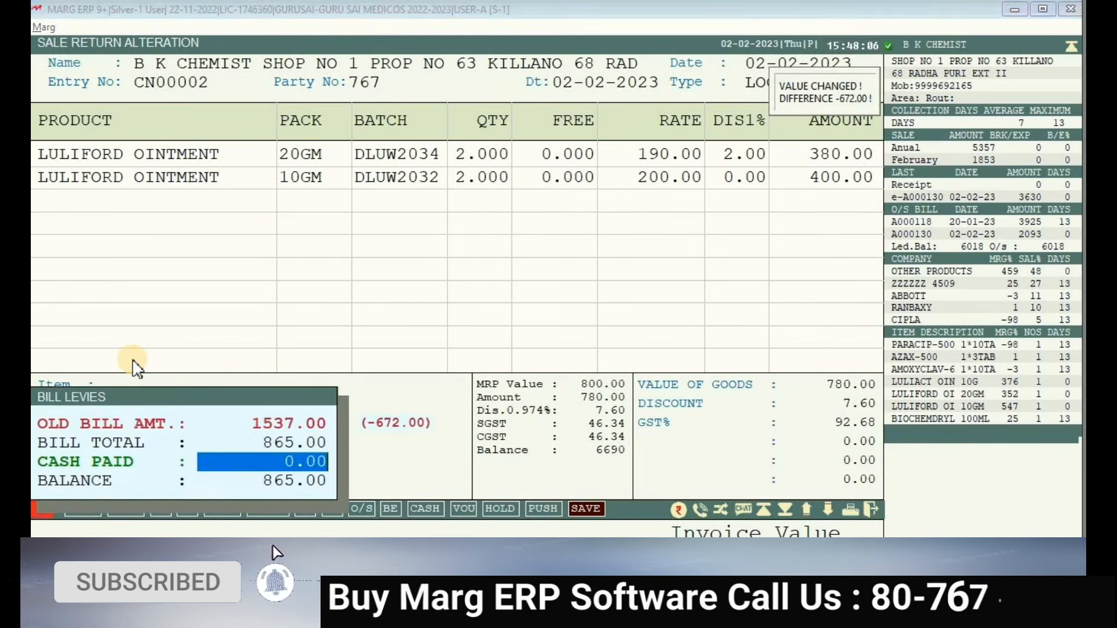
{"action": "key", "text": "Return"}
{"action": "key", "text": "Return"}
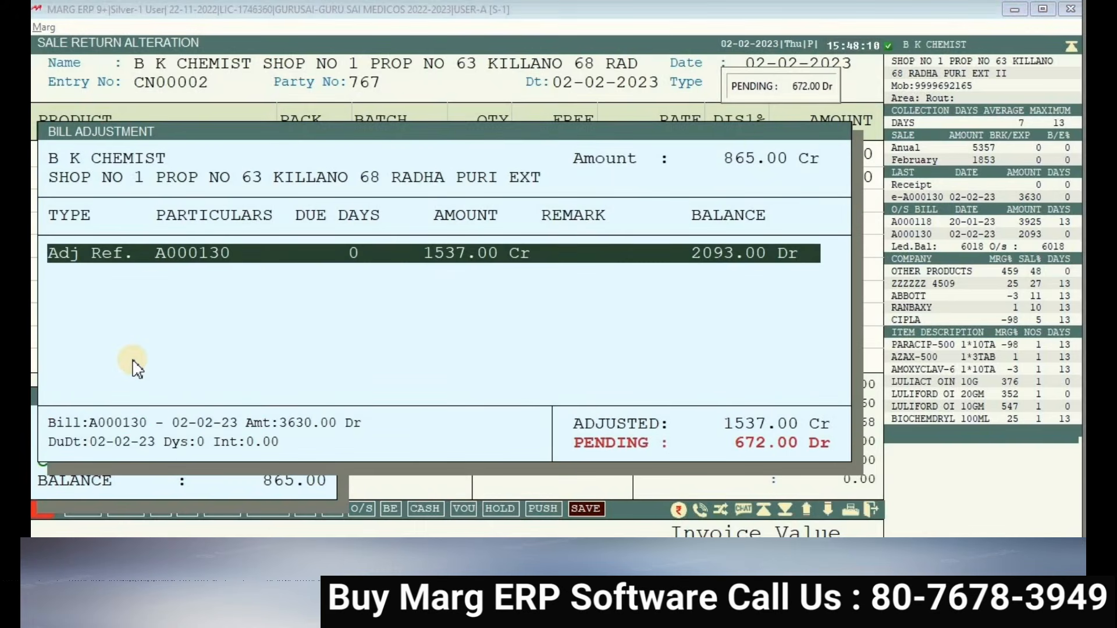
{"action": "key", "text": "Return"}
{"action": "key", "text": "Return"}
{"action": "key", "text": "Return"}
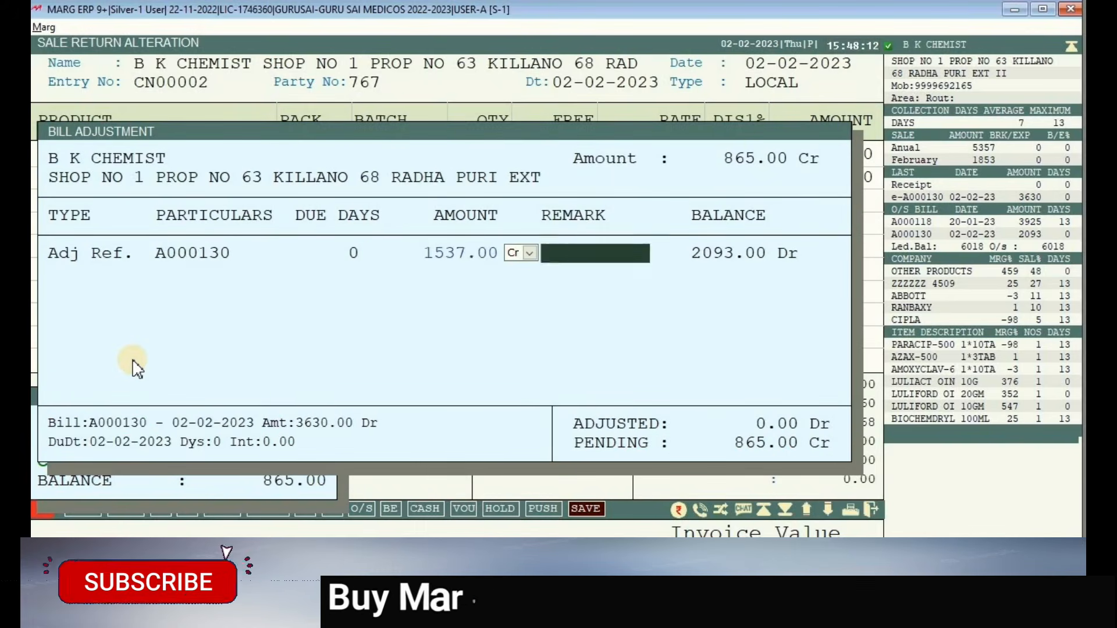
{"action": "key", "text": "Return"}
{"action": "key", "text": "Return"}
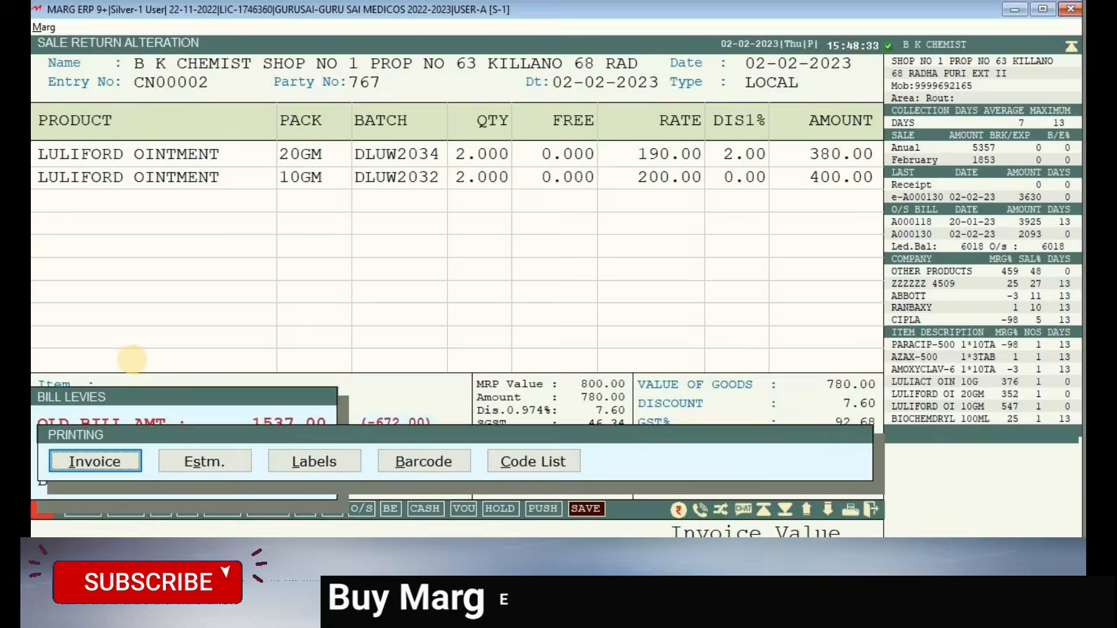
{"action": "key", "text": "Return"}
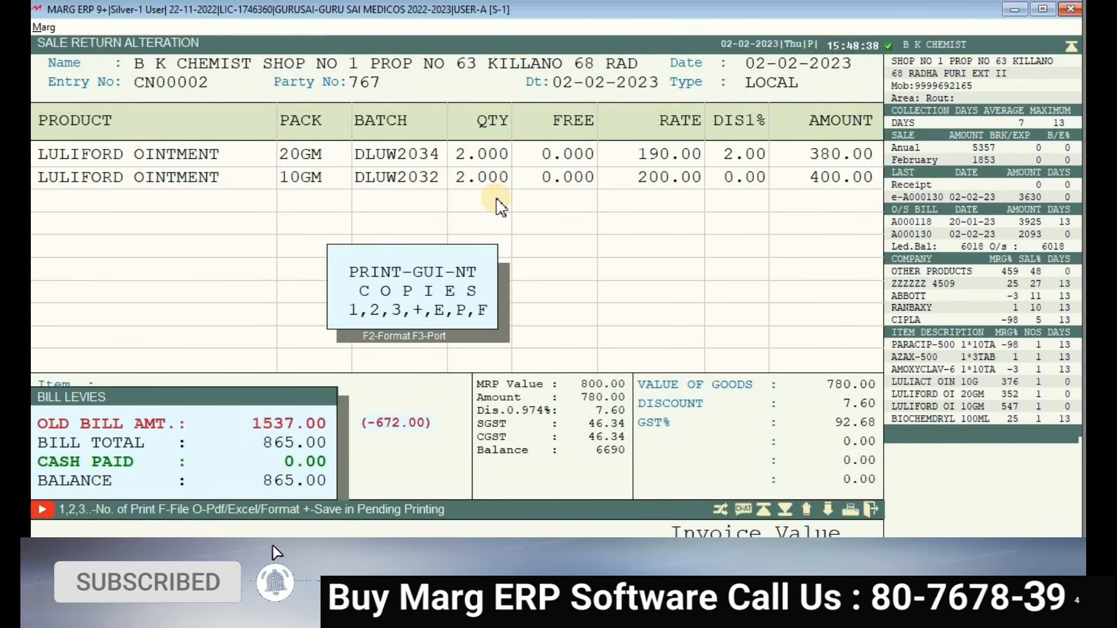
{"action": "key", "text": "p"}
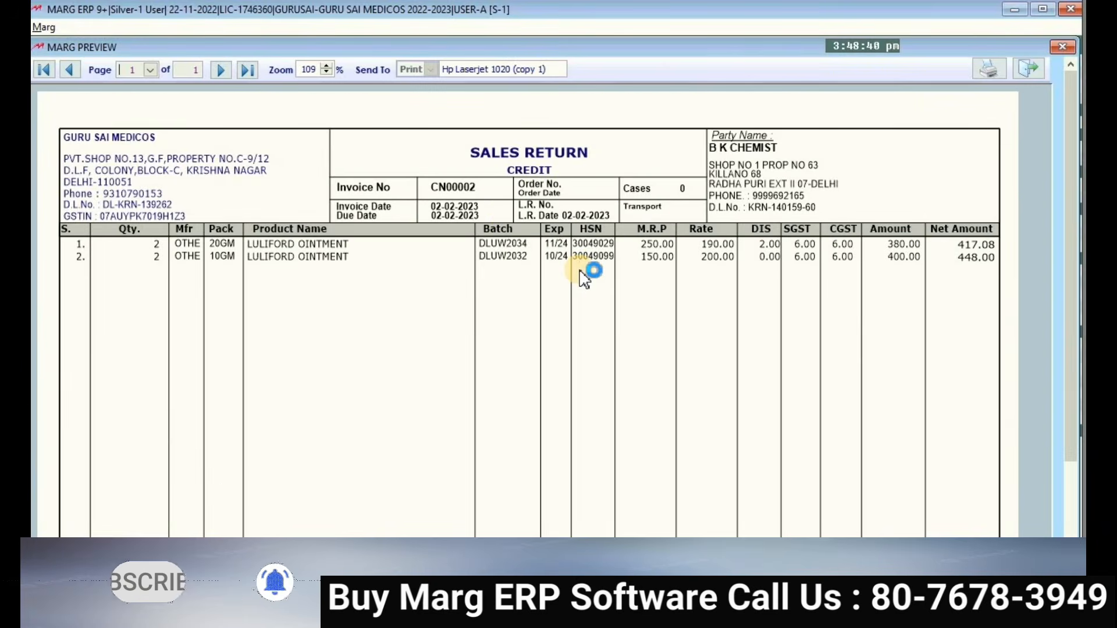
{"action": "key", "text": "Escape"}
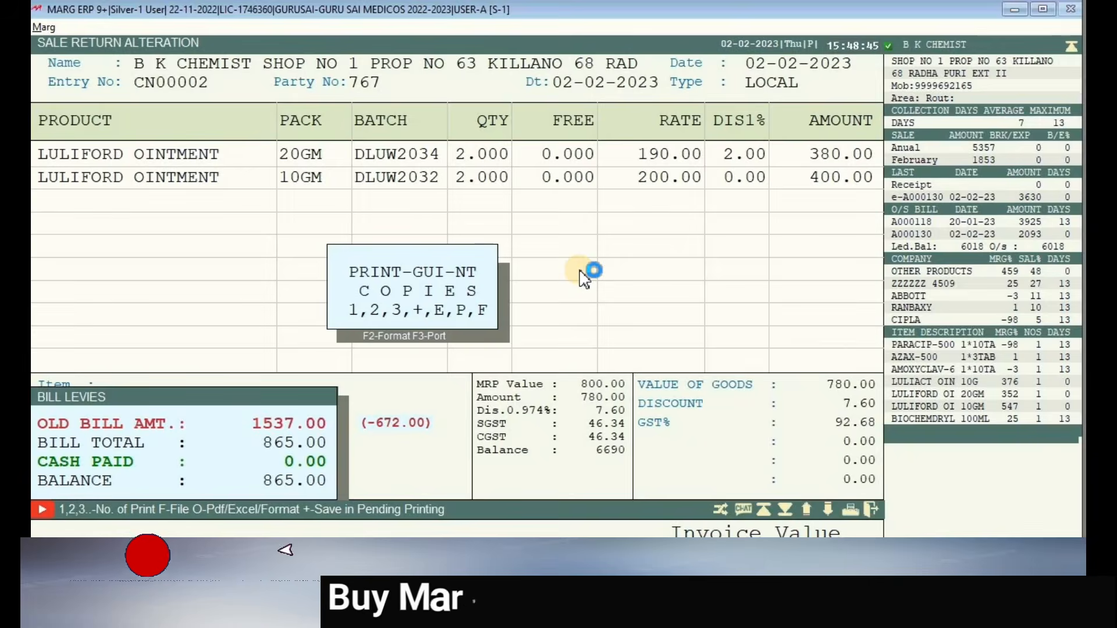
{"action": "key", "text": "Escape"}
{"action": "key", "text": "Escape"}
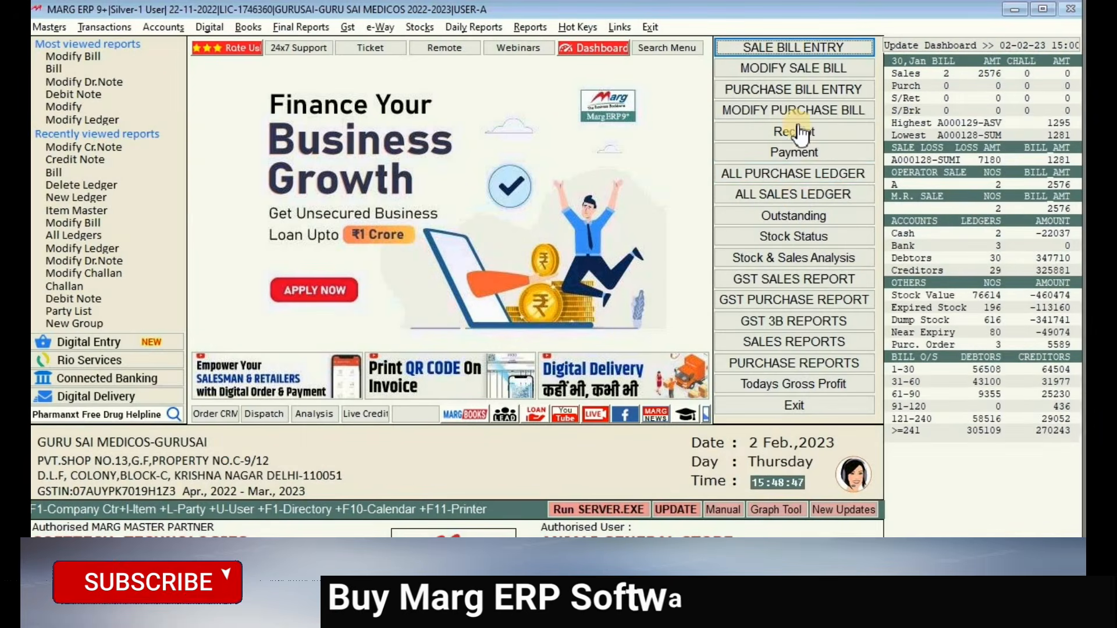
- Open B K CHEMIST's full ledger from the Sundry Debtors list
{"action": "left_click", "coordinate": [797, 198]}
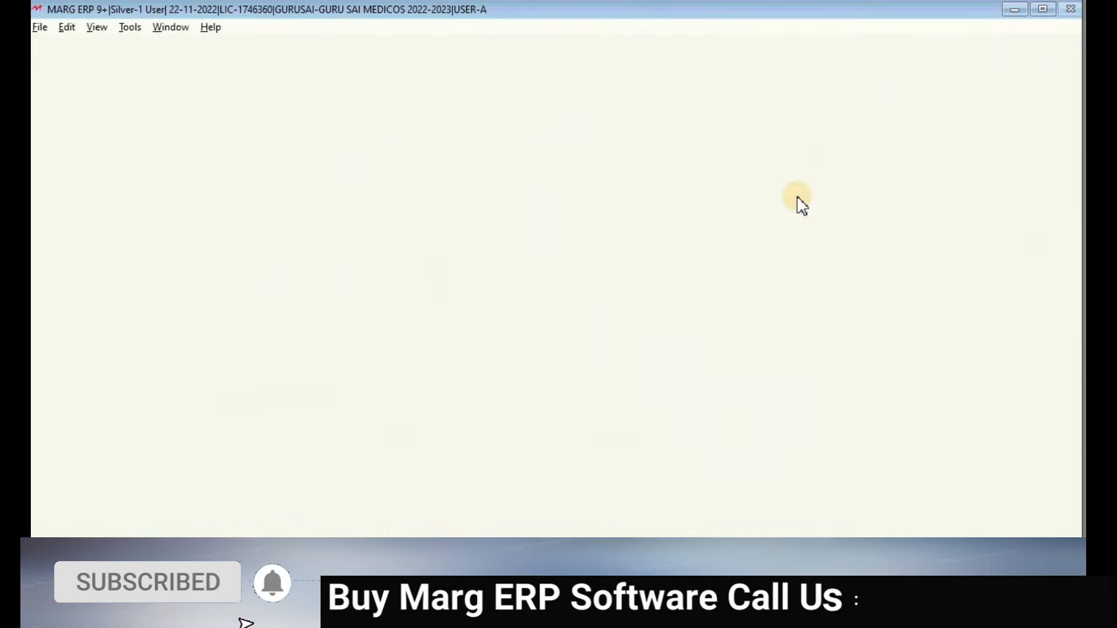
{"action": "key", "text": "Return"}
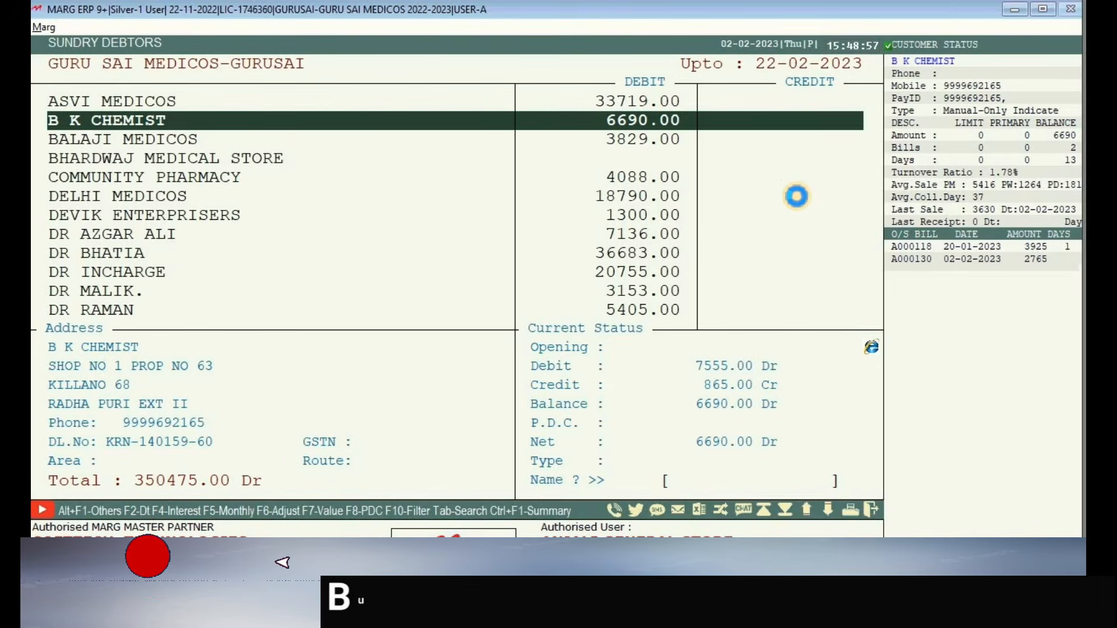
{"action": "key", "text": "Return"}
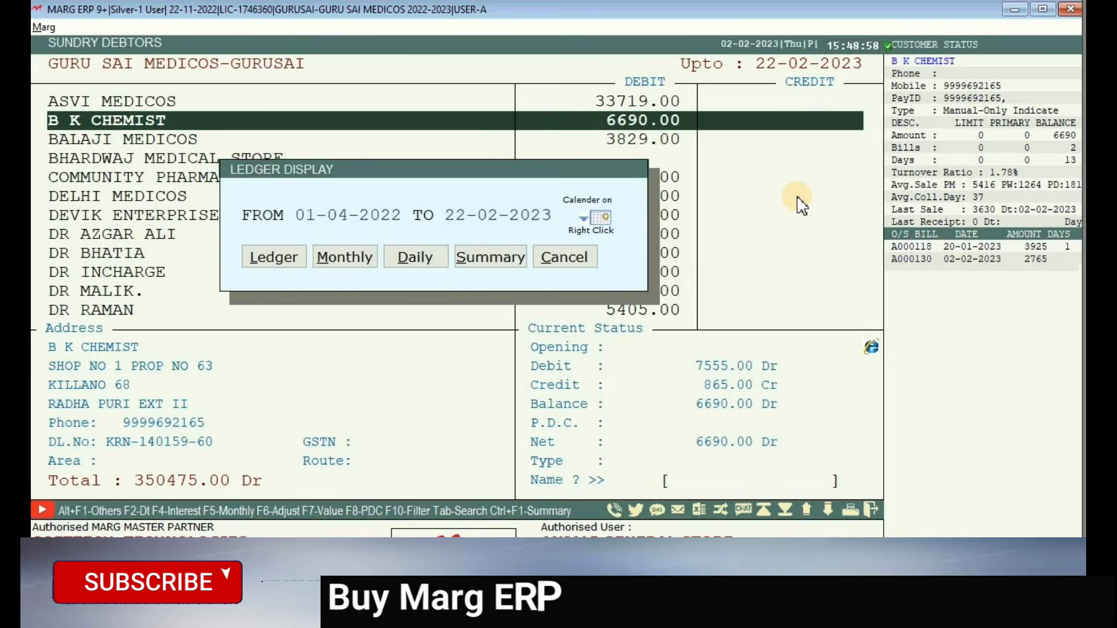
{"action": "key", "text": "Return"}
{"action": "key", "text": "Return"}
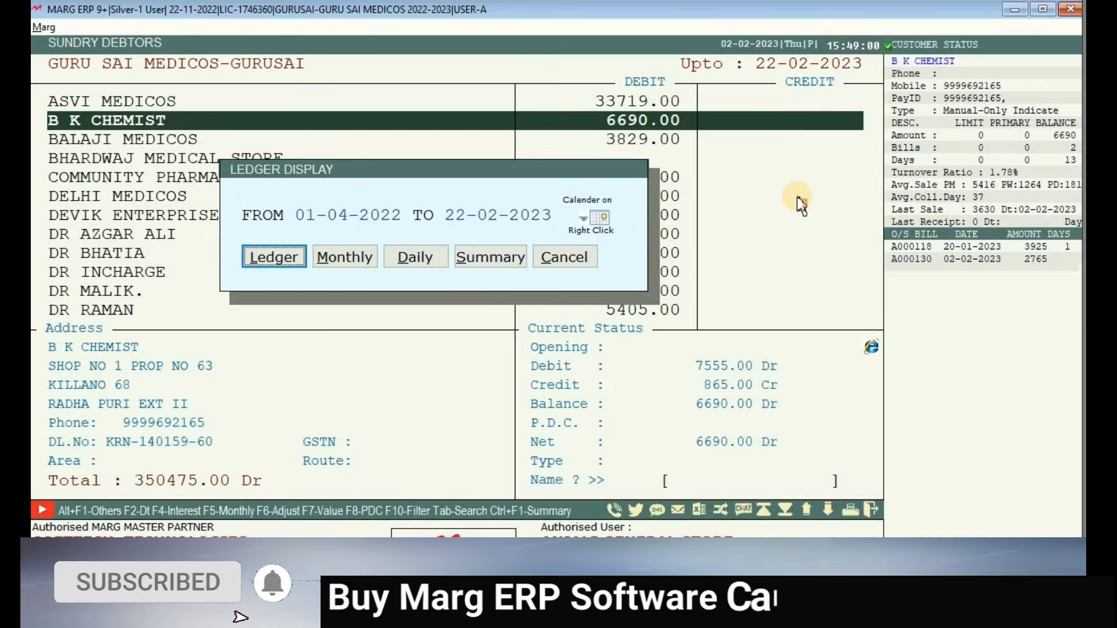
{"action": "key", "text": "Return"}
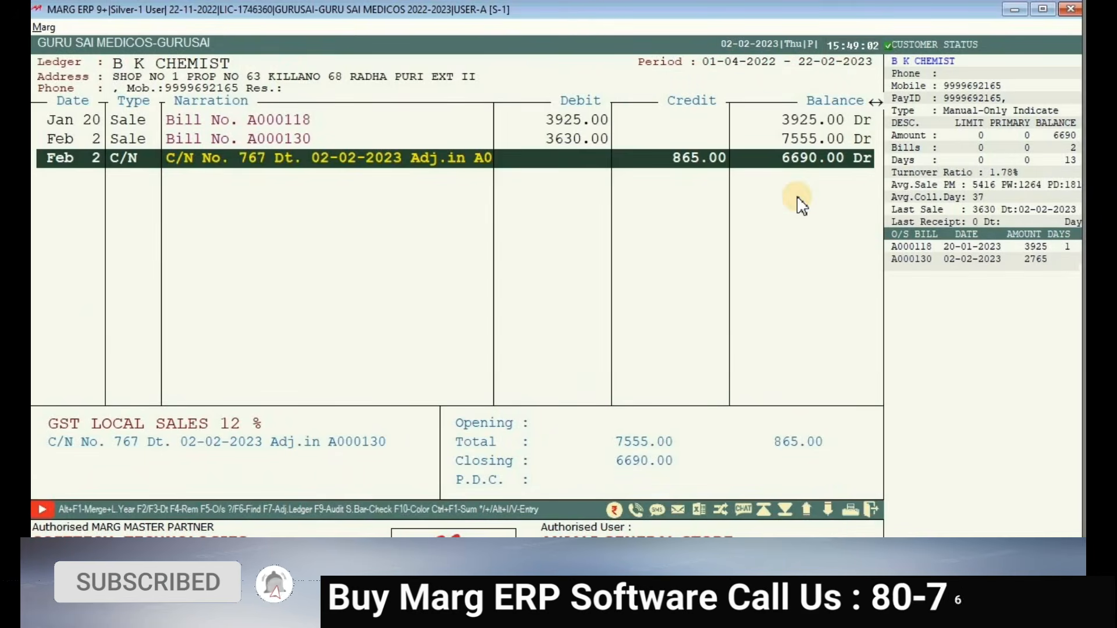
- Delete credit note CN00002 from B K CHEMIST's ledger
{"action": "key", "text": "Return"}
{"action": "key", "text": "Right"}
{"action": "key", "text": "Right"}
{"action": "key", "text": "Right"}
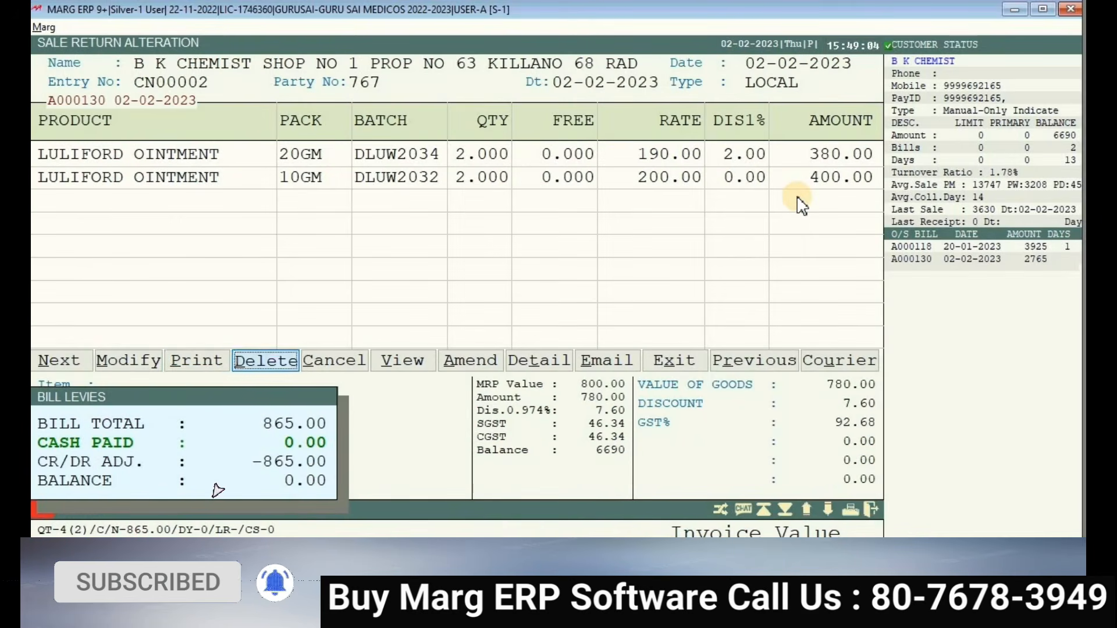
{"action": "key", "text": "Return"}
{"action": "key", "text": "Return"}
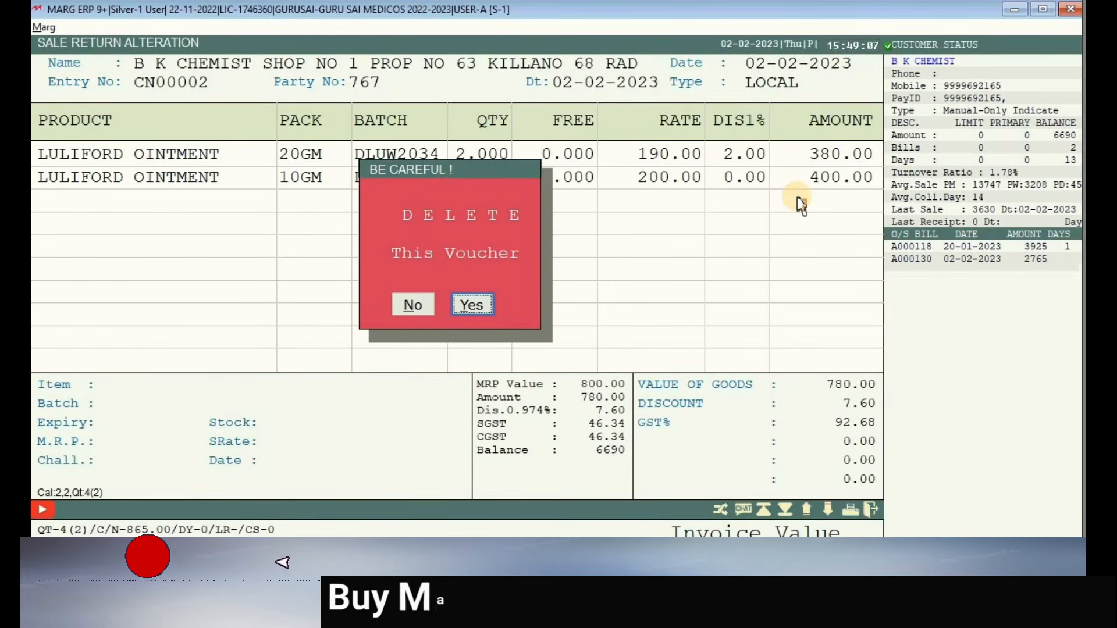
{"action": "key", "text": "Return"}
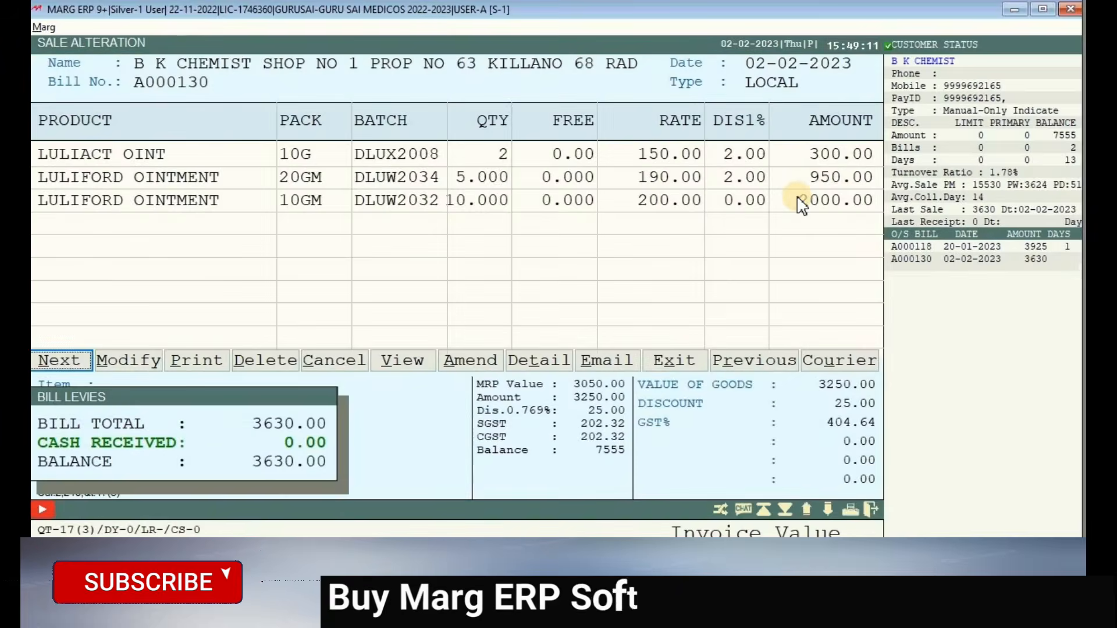
- Delete sale bill A000130, leaving only A000118, and return to the main menu
{"action": "key", "text": "Right"}
{"action": "key", "text": "Right"}
{"action": "key", "text": "Right"}
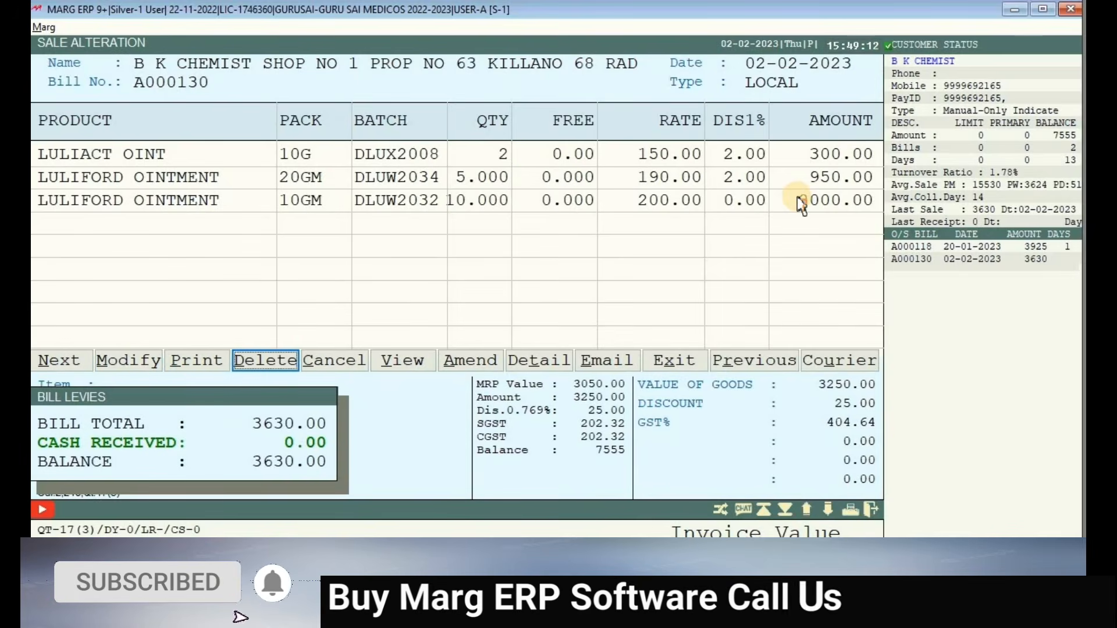
{"action": "key", "text": "Return"}
{"action": "key", "text": "Right"}
{"action": "key", "text": "Return"}
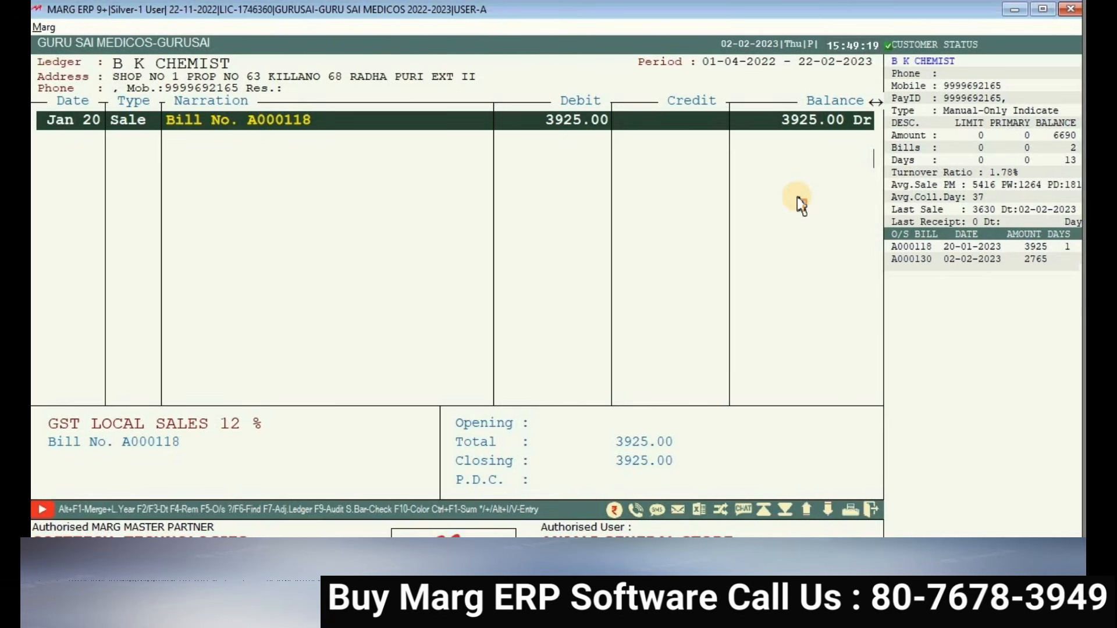
{"action": "key", "text": "Escape"}
{"action": "key", "text": "Escape"}
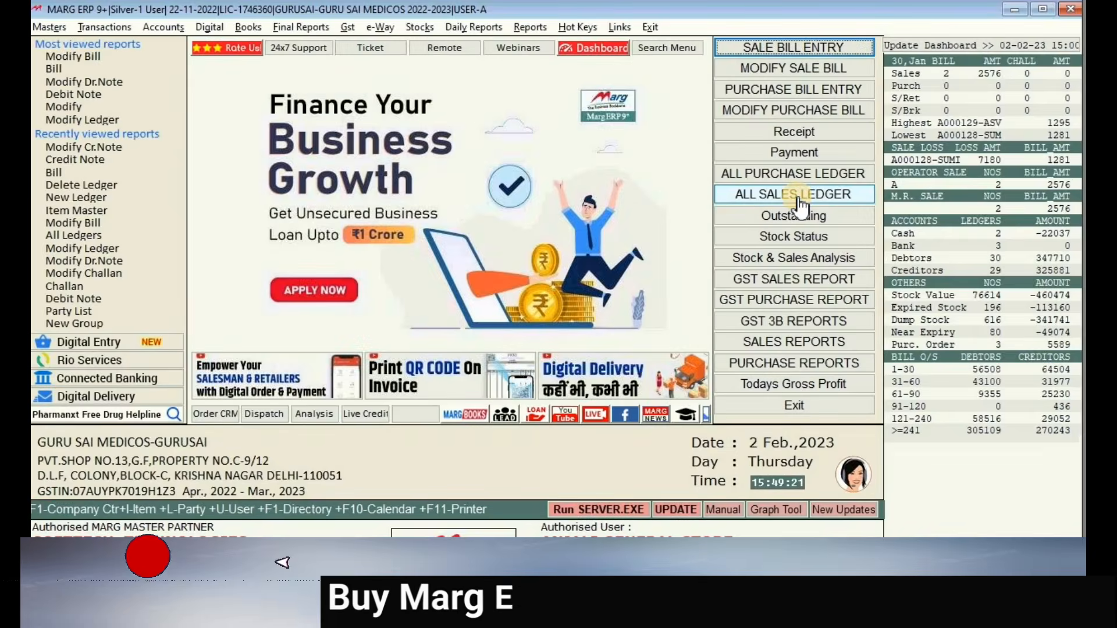